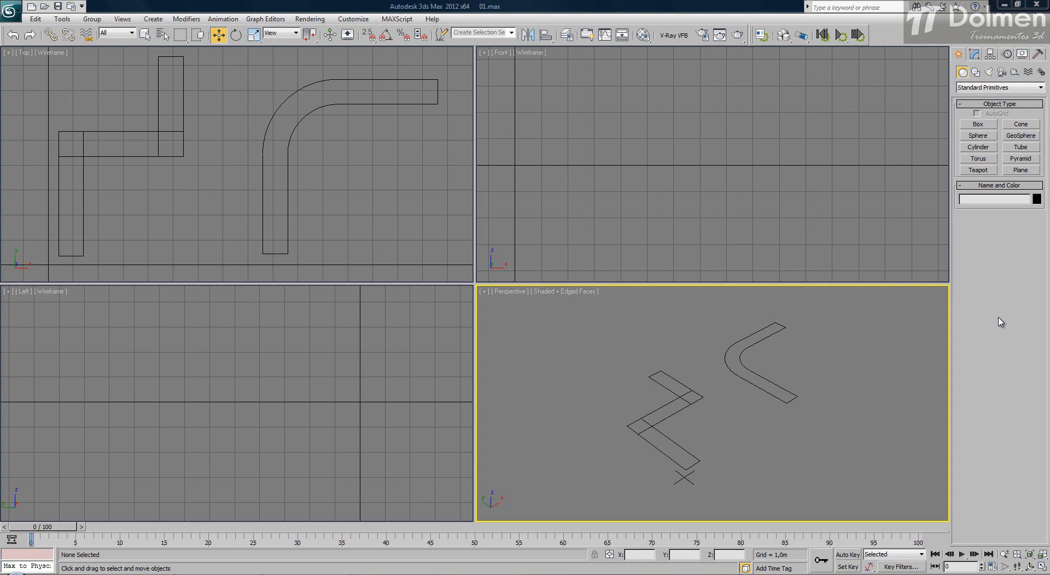
pyautogui.moveTo(408, 149); pyautogui.dragTo(25, 252)
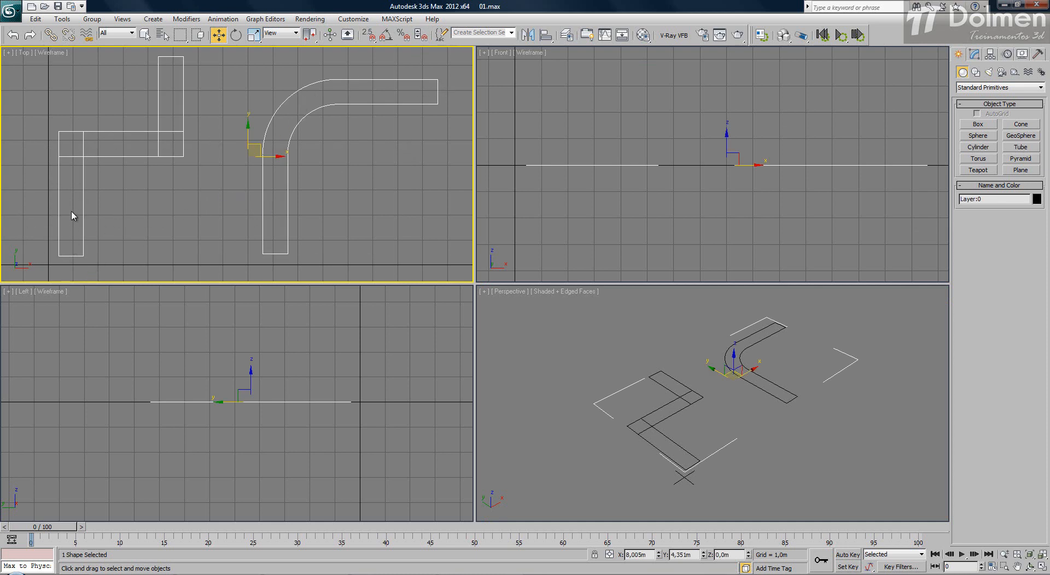
pyautogui.click(77, 155)
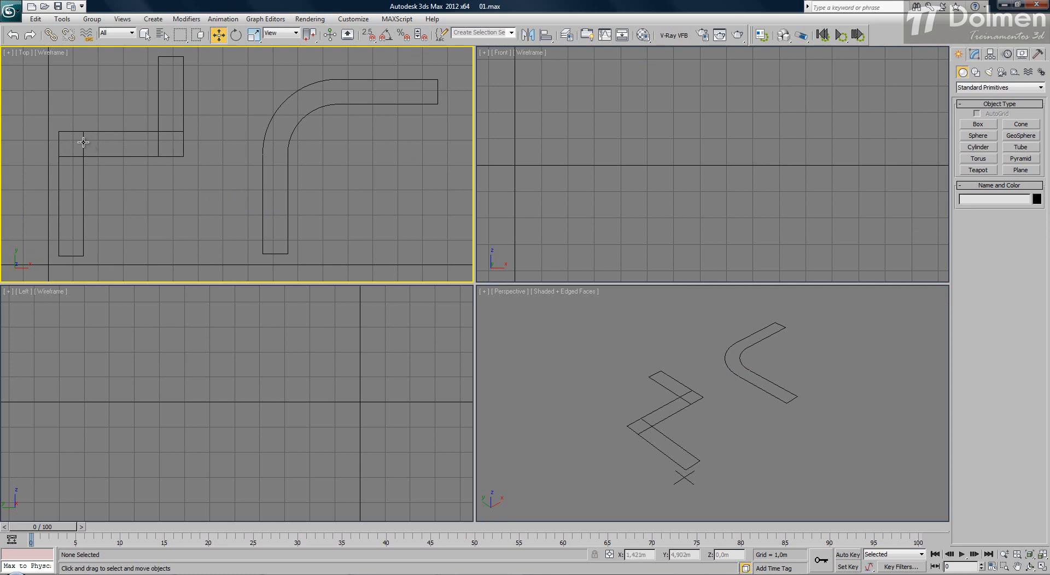
pyautogui.click(83, 142)
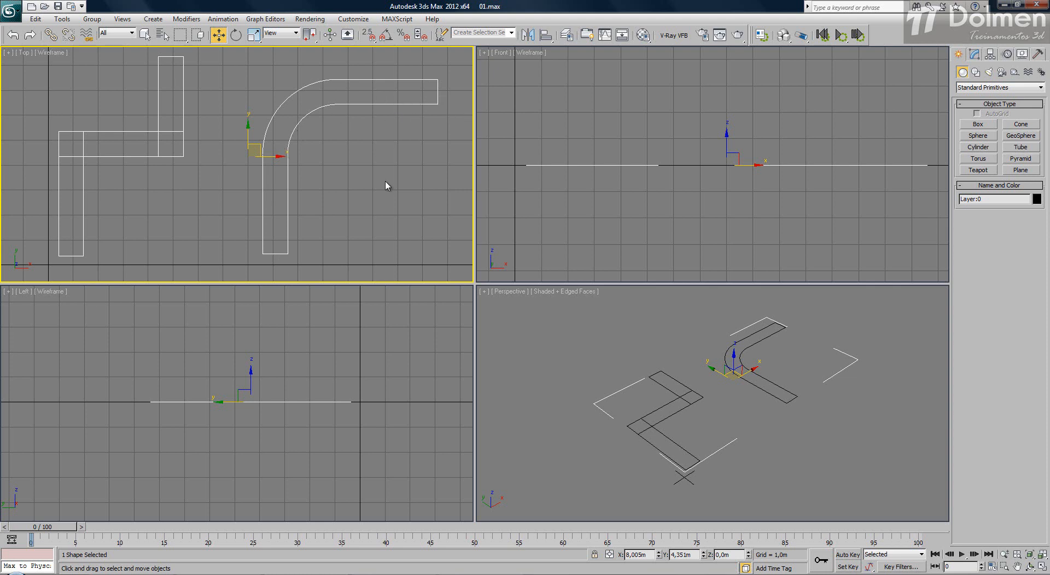
pyautogui.click(384, 204)
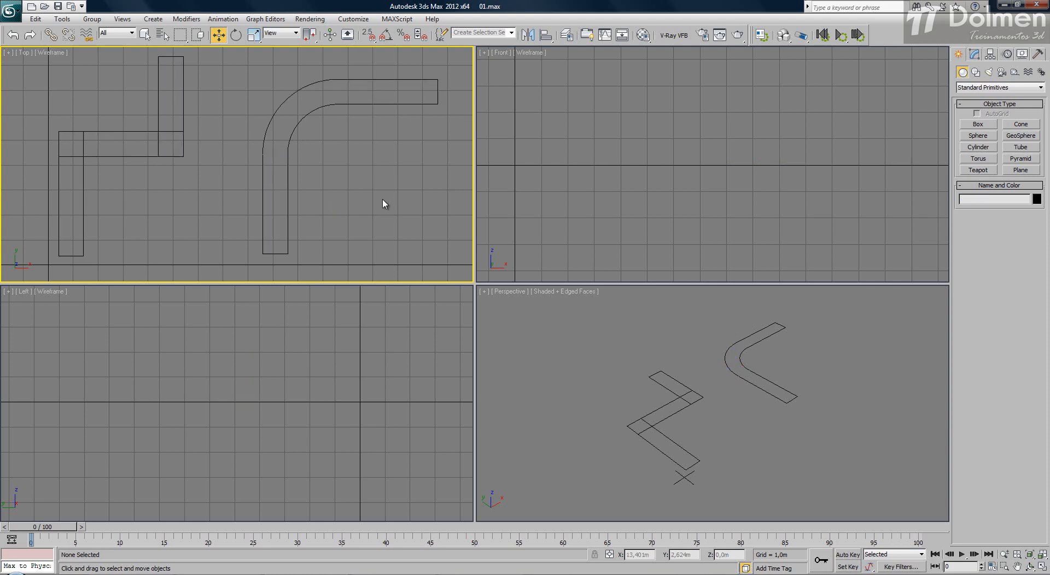
pyautogui.click(666, 416)
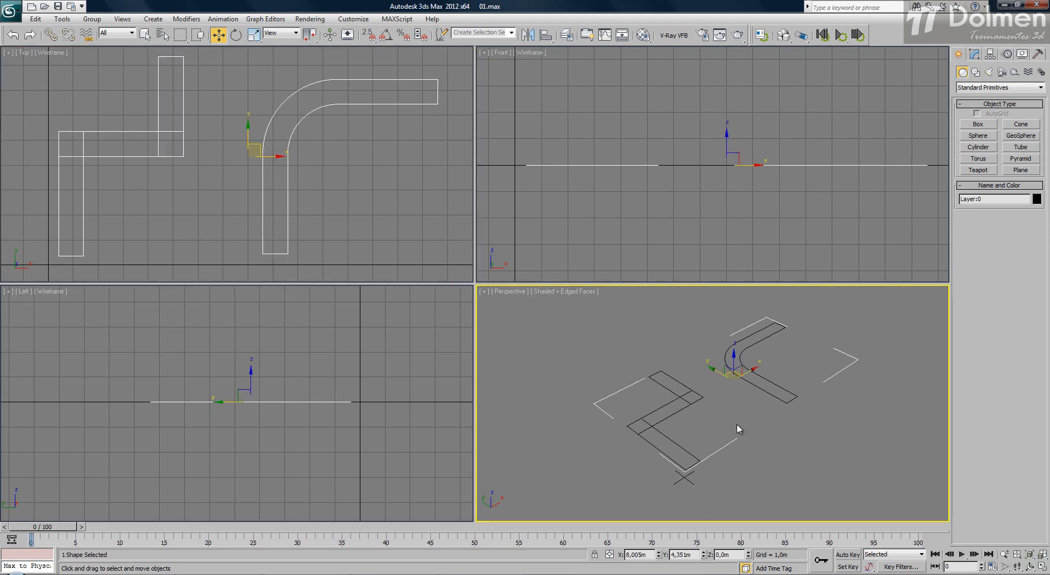
pyautogui.click(835, 447)
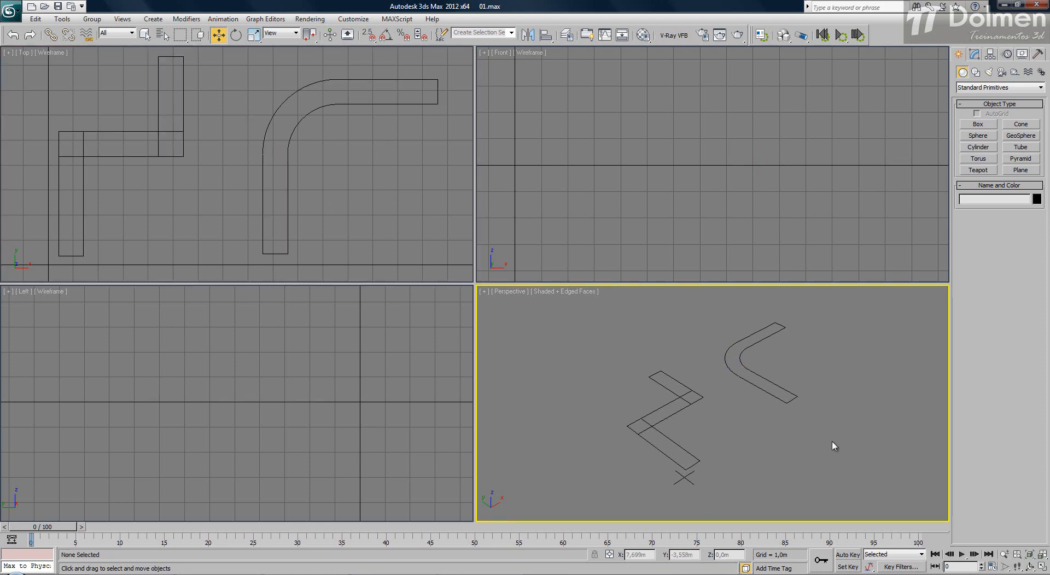
# - With vertex snapping on, draw a 4 m by 1 m plane over the lower vertical section of the zigzag outline
pyautogui.click(979, 87)
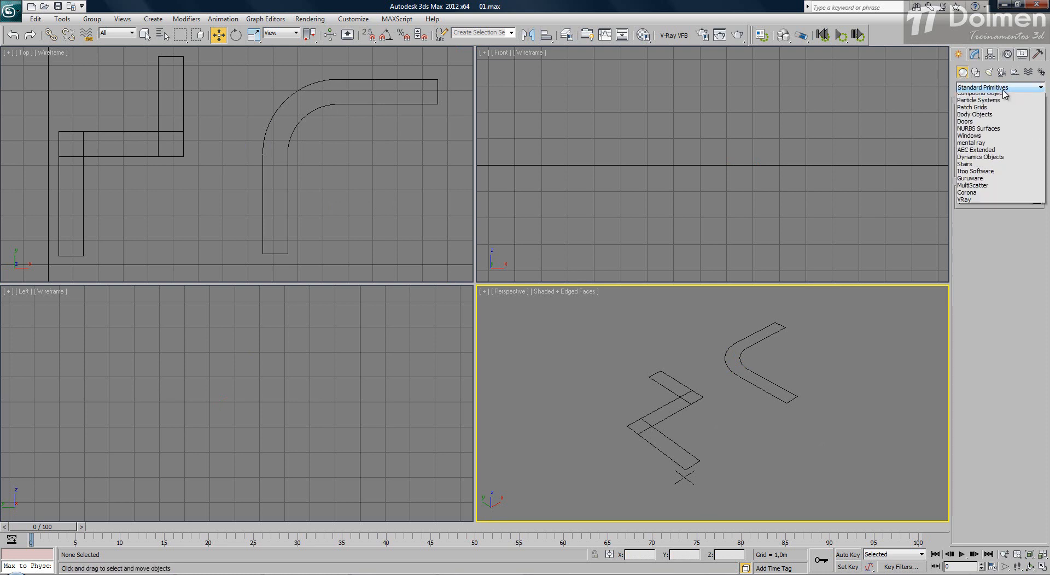
pyautogui.click(995, 99)
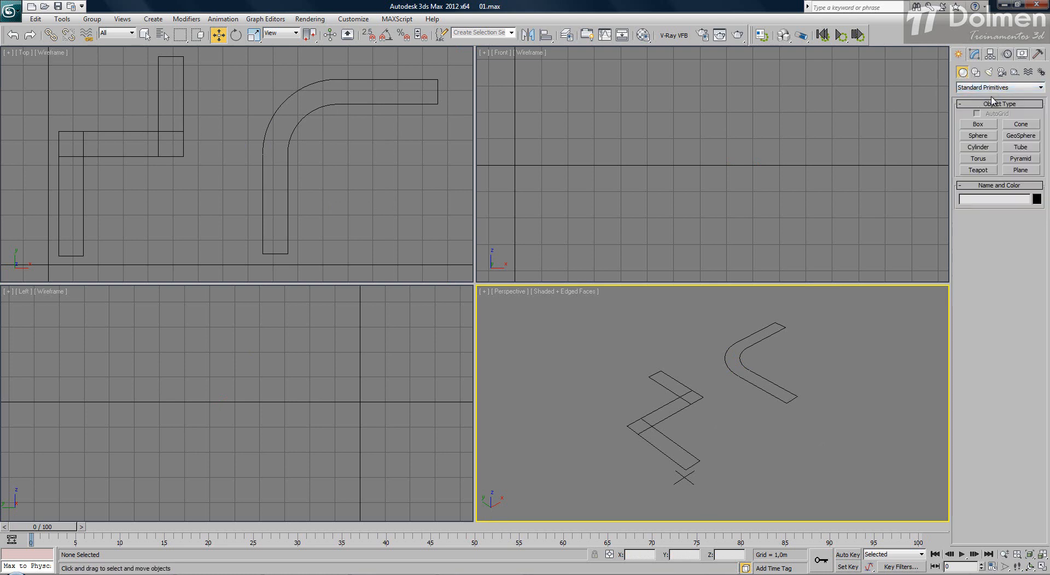
pyautogui.click(1020, 170)
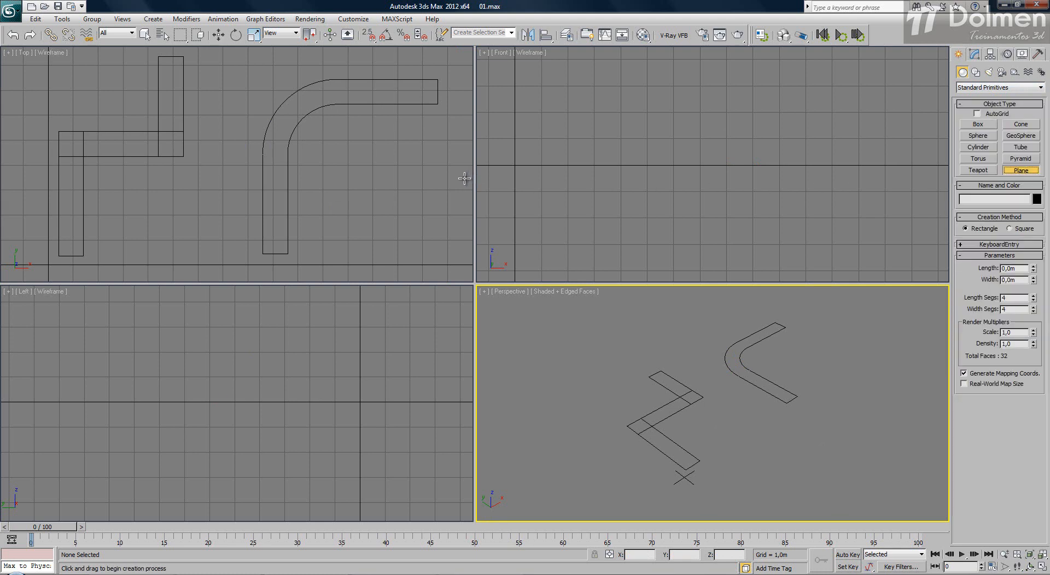
pyautogui.rightClick(370, 41)
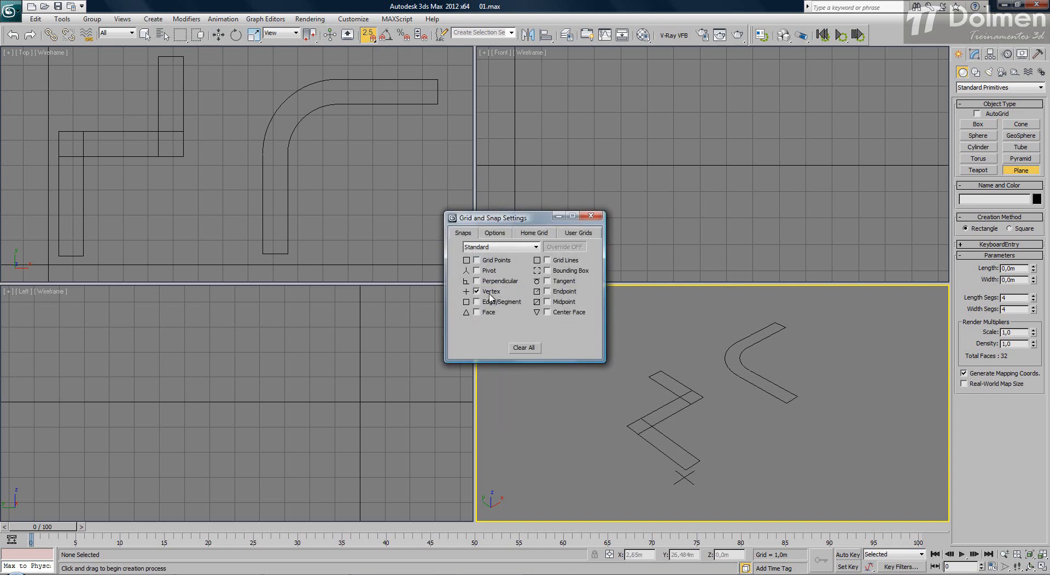
pyautogui.click(590, 215)
pyautogui.click(125, 230)
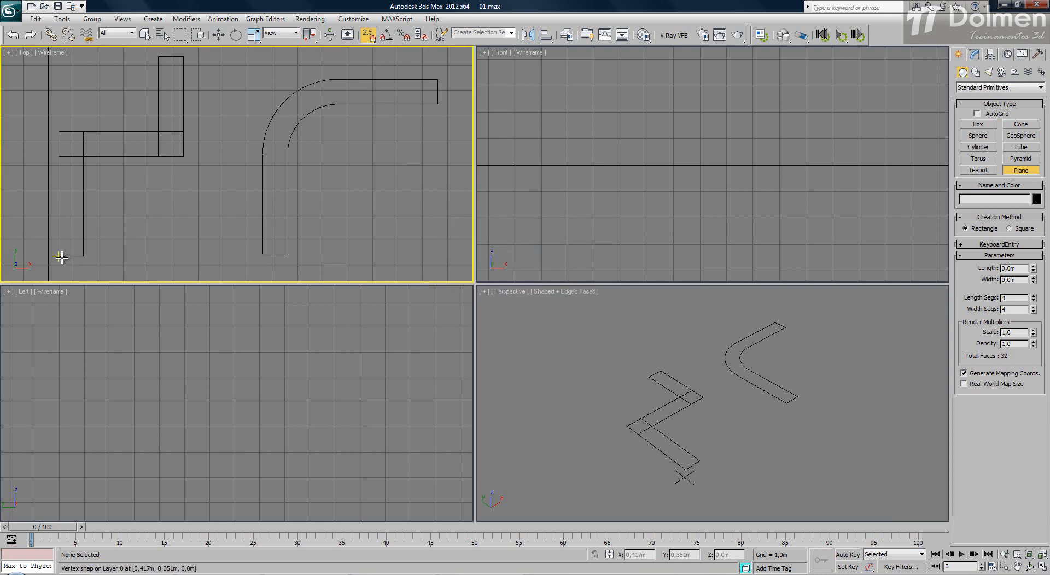
pyautogui.moveTo(57, 256); pyautogui.dragTo(91, 156)
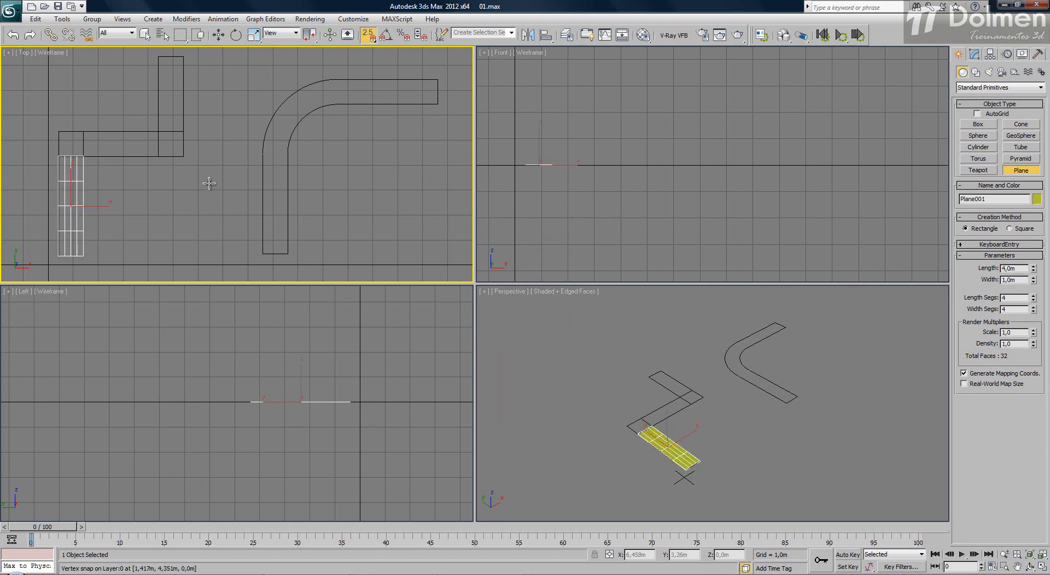
pyautogui.press('w')
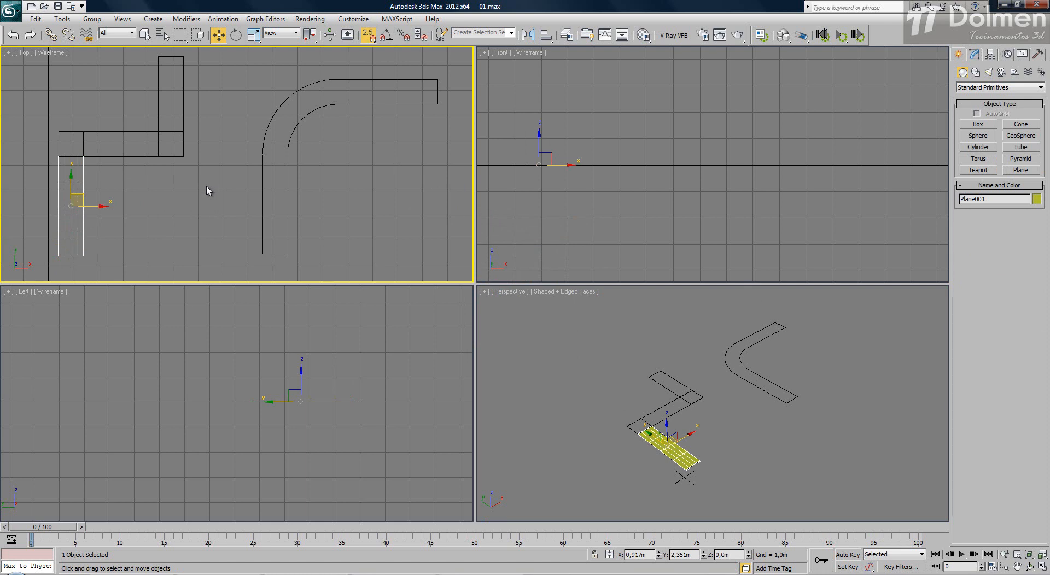
# - Set the plane's length and width segments to 1 each
pyautogui.moveTo(208, 190); pyautogui.dragTo(329, 190, button='middle')
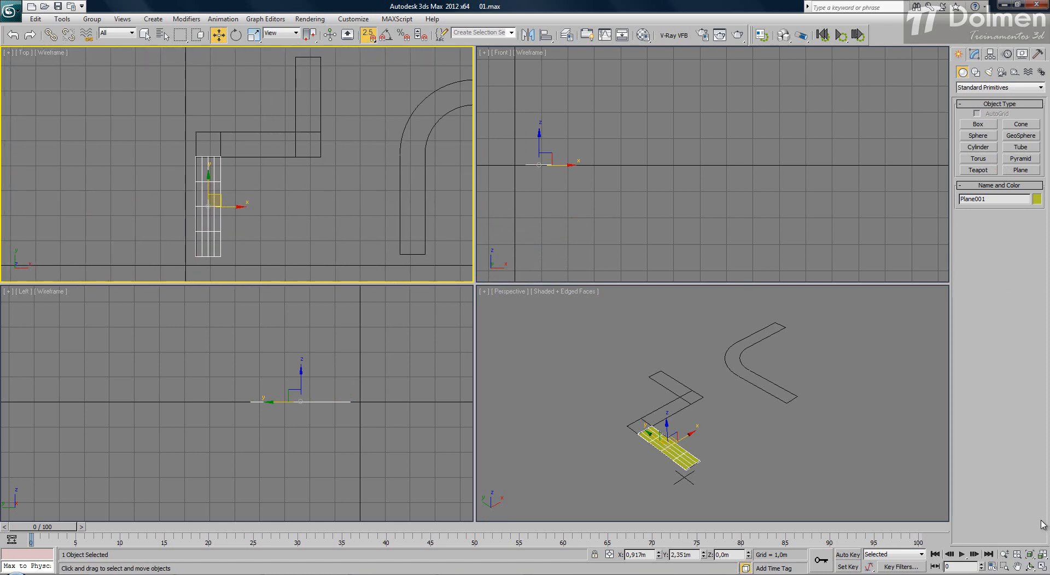
pyautogui.hotkey('alt', 'w')
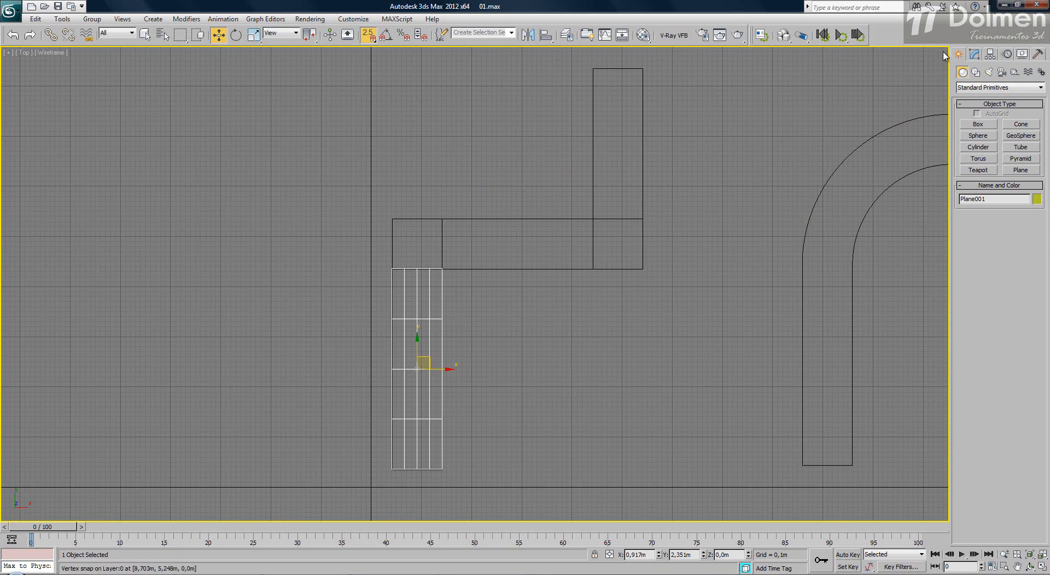
pyautogui.click(974, 55)
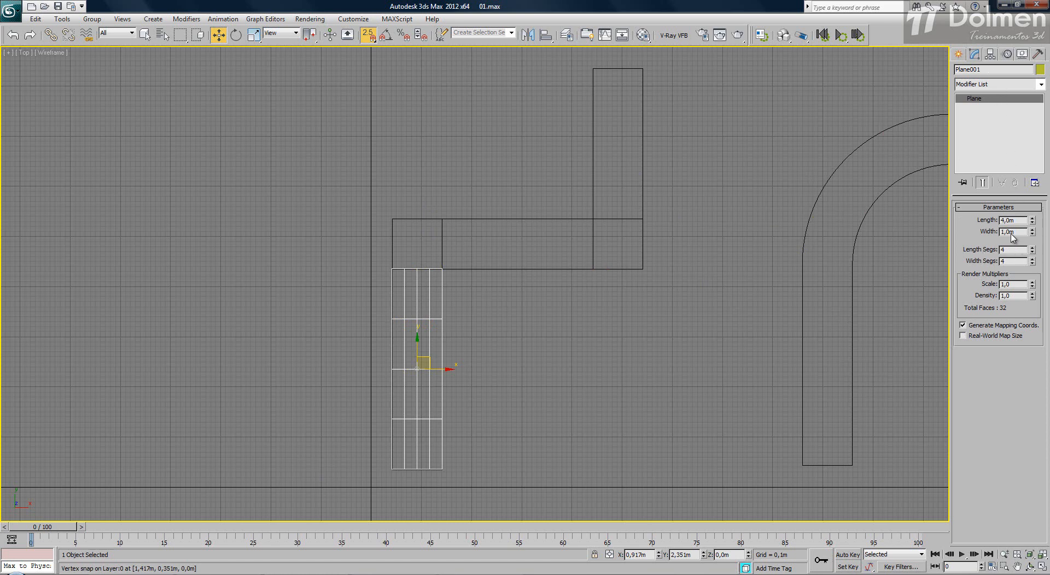
pyautogui.doubleClick(1011, 250)
pyautogui.write('5')
pyautogui.press('Return')
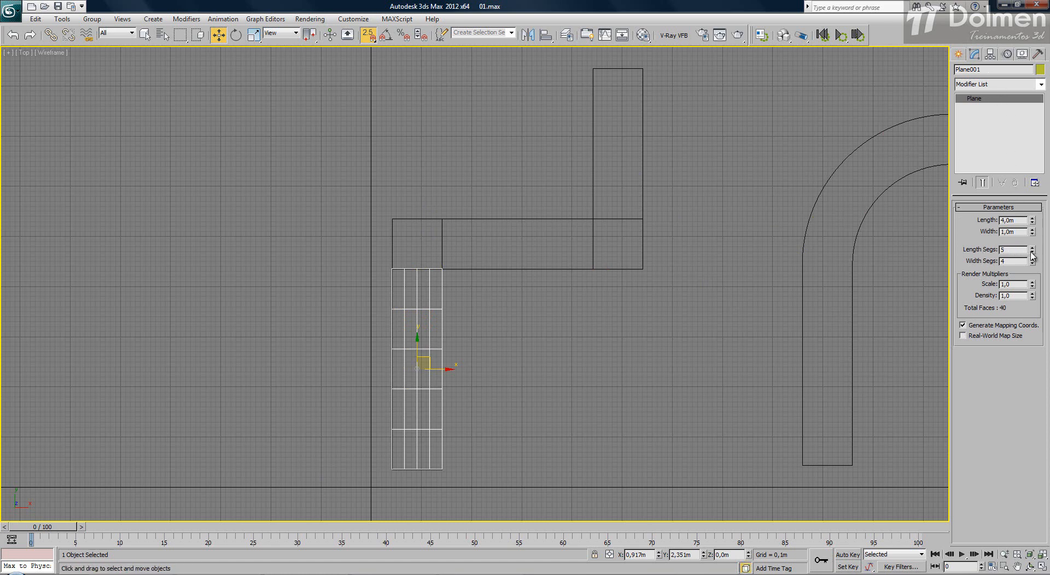
pyautogui.moveTo(1032, 251); pyautogui.dragTo(1032, 301)
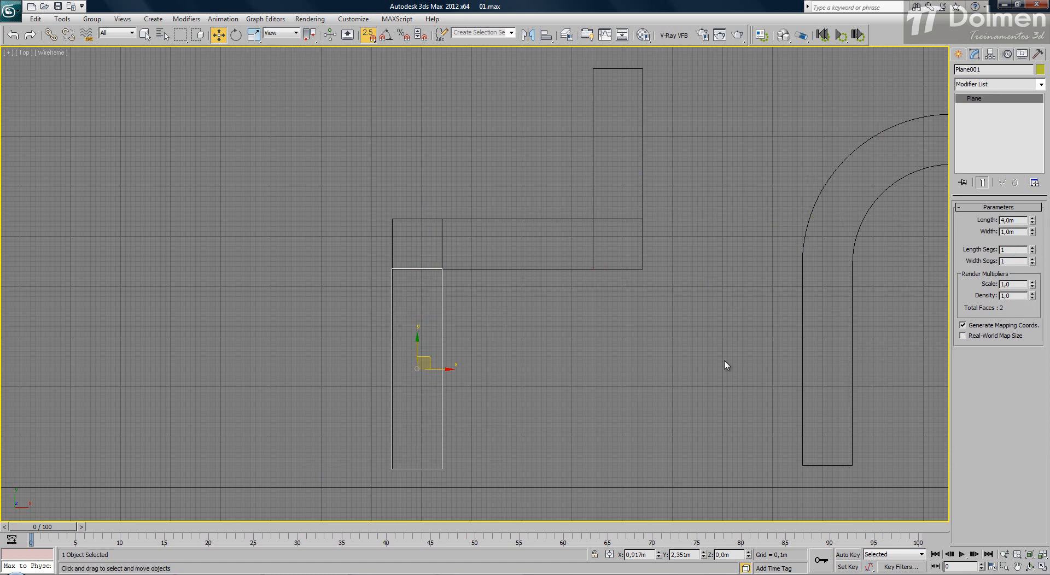
# - Turn snapping off and convert the plane to an Editable Poly
pyautogui.moveTo(566, 319); pyautogui.dragTo(518, 323, button='middle')
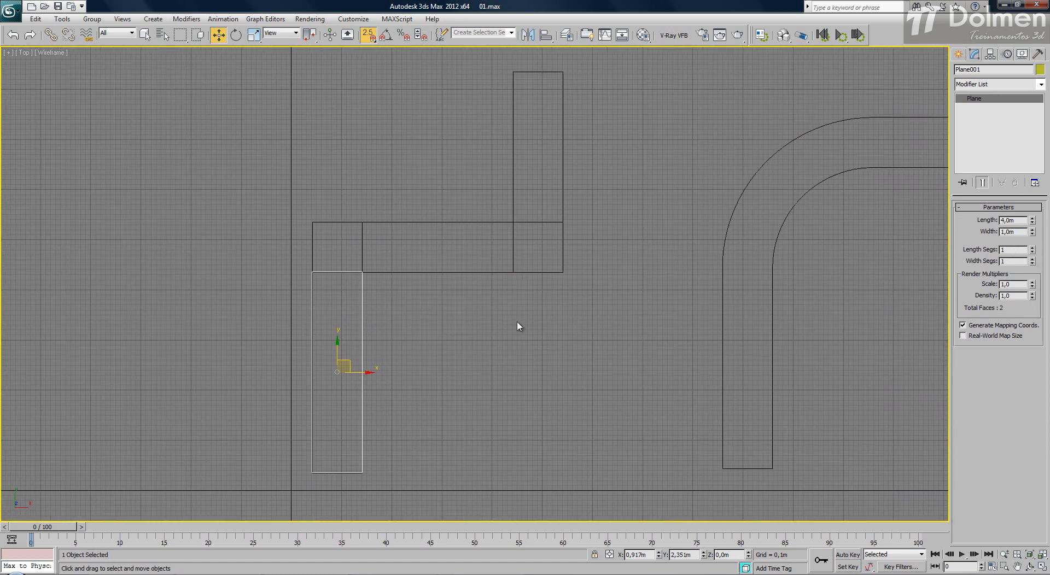
pyautogui.click(1042, 569)
pyautogui.scroll(5, 602, 386)
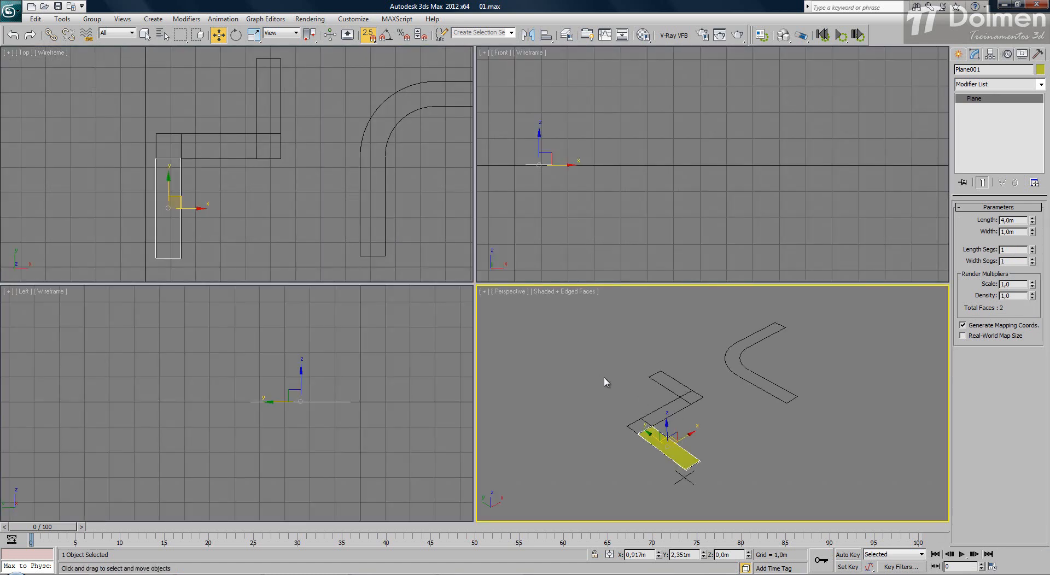
pyautogui.scroll(3, 207, 164)
pyautogui.moveTo(207, 164); pyautogui.dragTo(244, 204, button='middle')
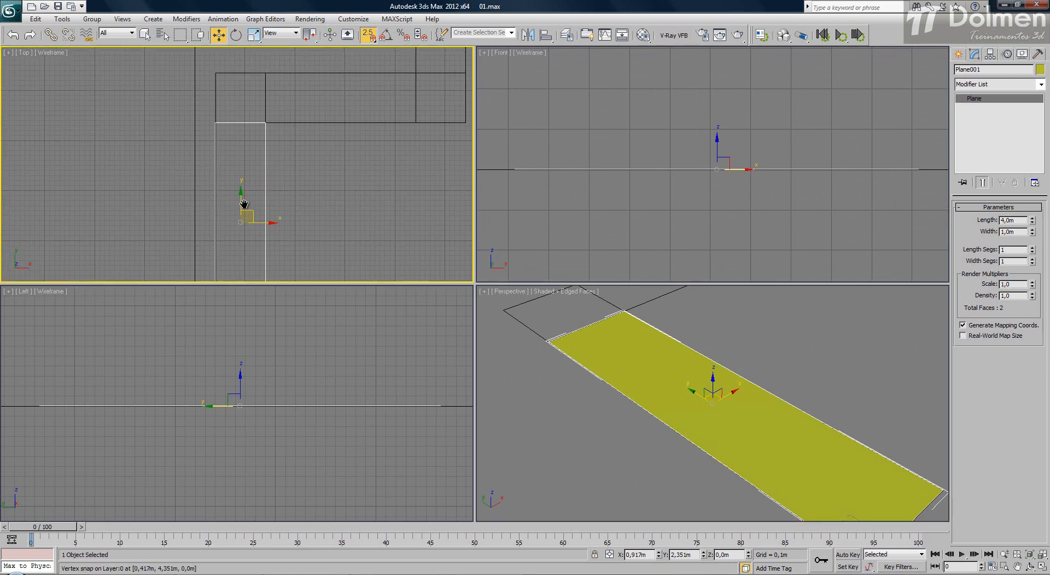
pyautogui.scroll(-2, 244, 206)
pyautogui.moveTo(251, 163); pyautogui.dragTo(249, 156, button='middle')
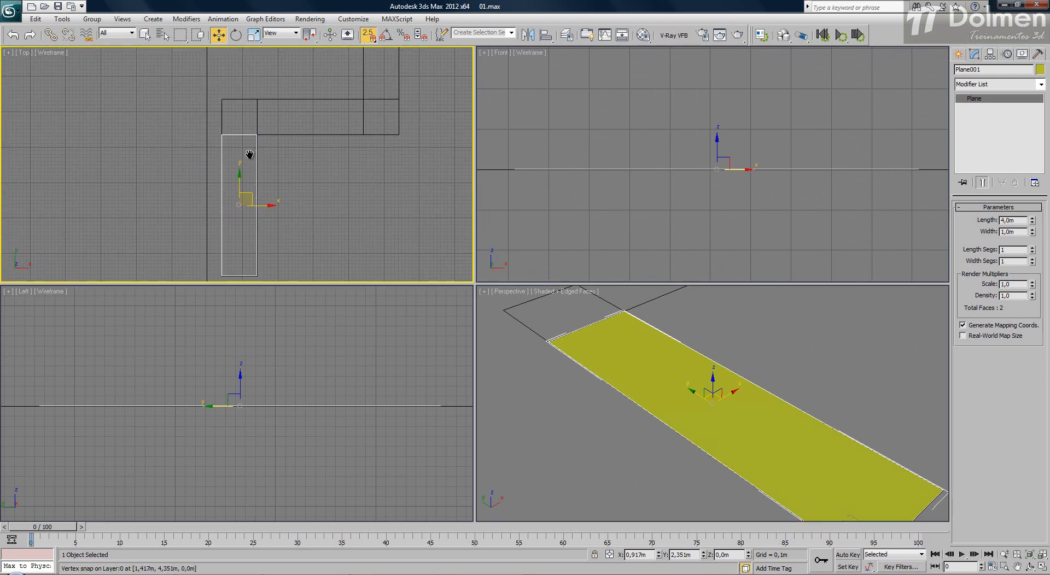
pyautogui.press('s')
pyautogui.rightClick(246, 158)
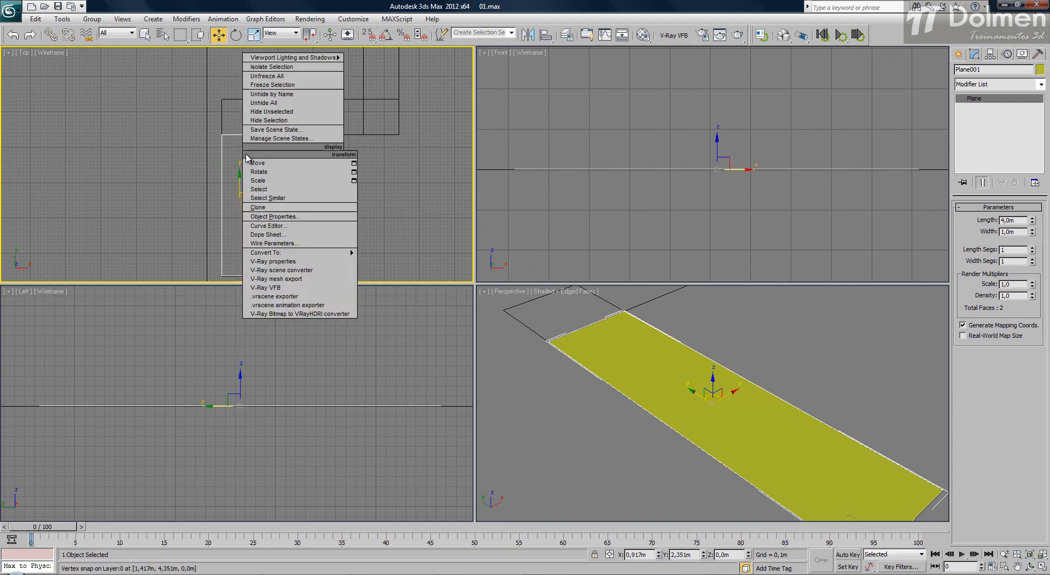
pyautogui.moveTo(328, 253)
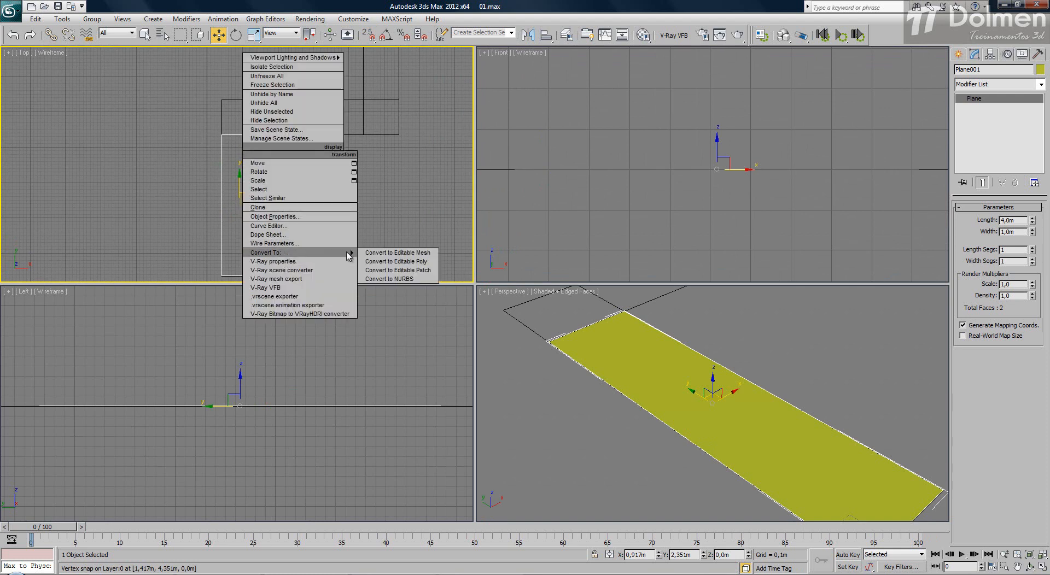
pyautogui.click(394, 262)
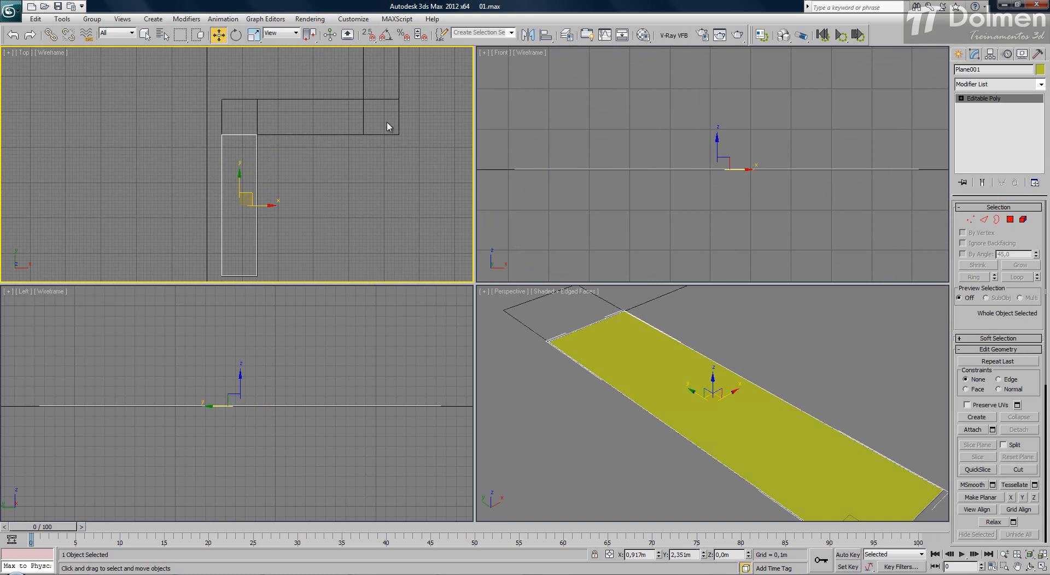
# - In edge mode with snapping on, extend a copy of the plane's upper edge 1 m to the first corner's outer vertex
pyautogui.click(984, 220)
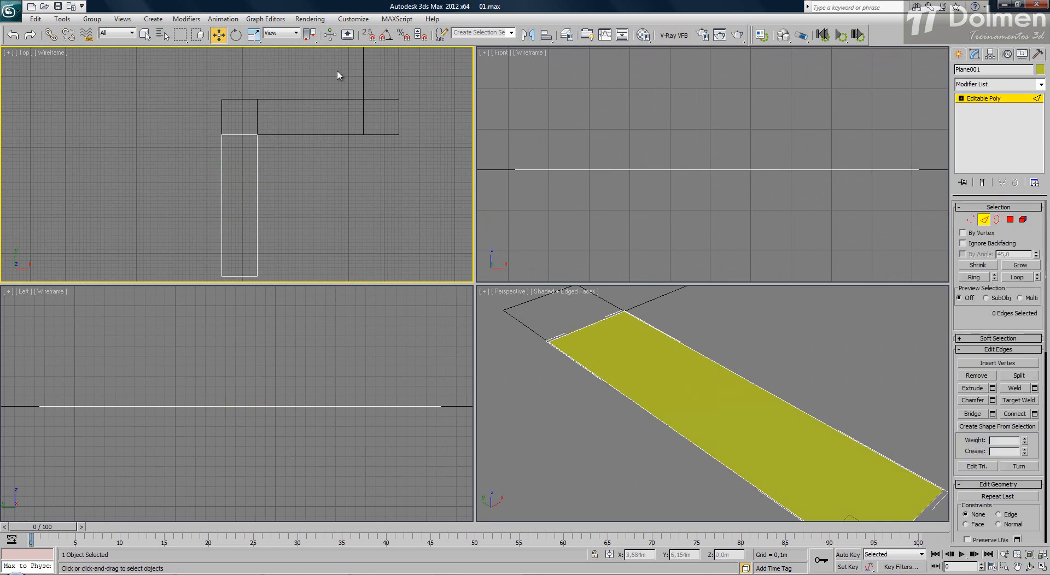
pyautogui.click(242, 135)
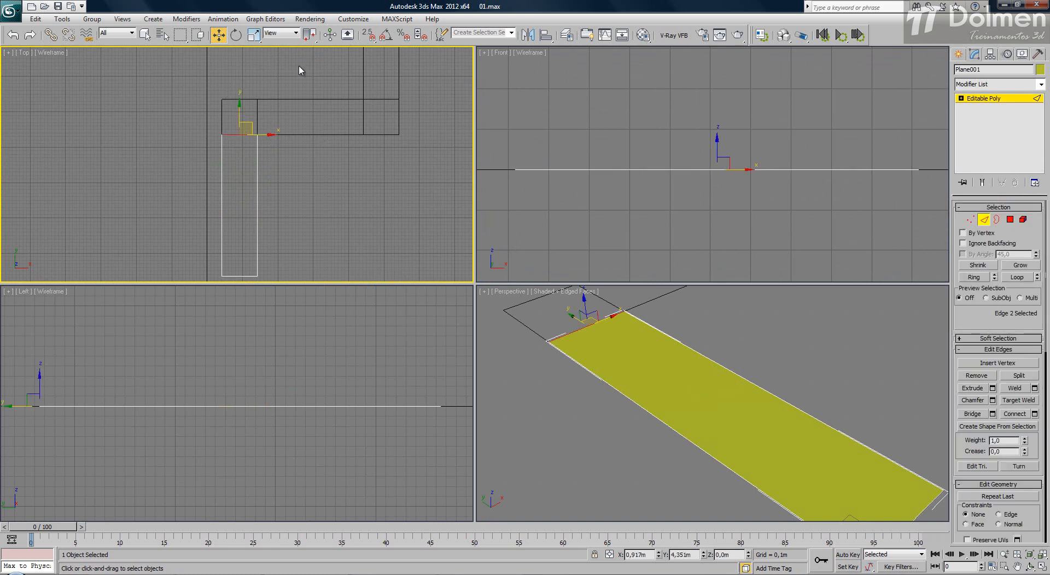
pyautogui.scroll(3, 207, 77)
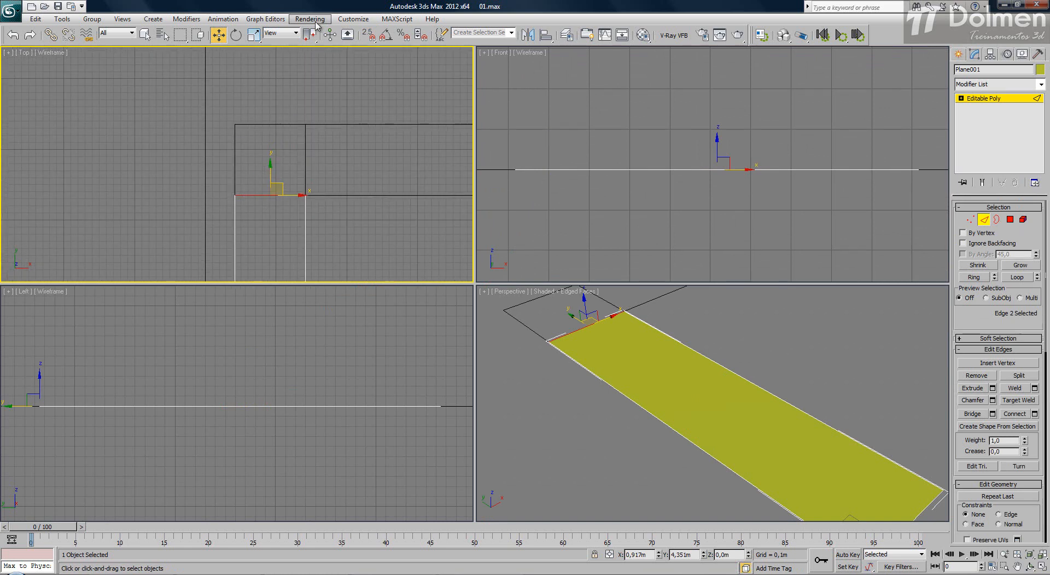
pyautogui.click(368, 35)
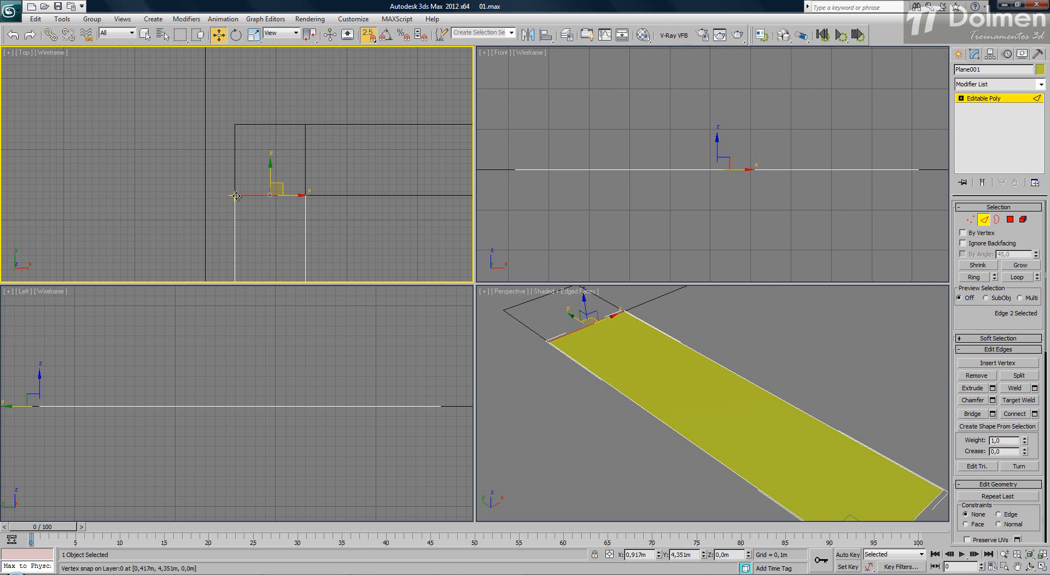
pyautogui.keyDown('shift'); pyautogui.moveTo(236, 195); pyautogui.dragTo(235, 126); pyautogui.keyUp('shift')
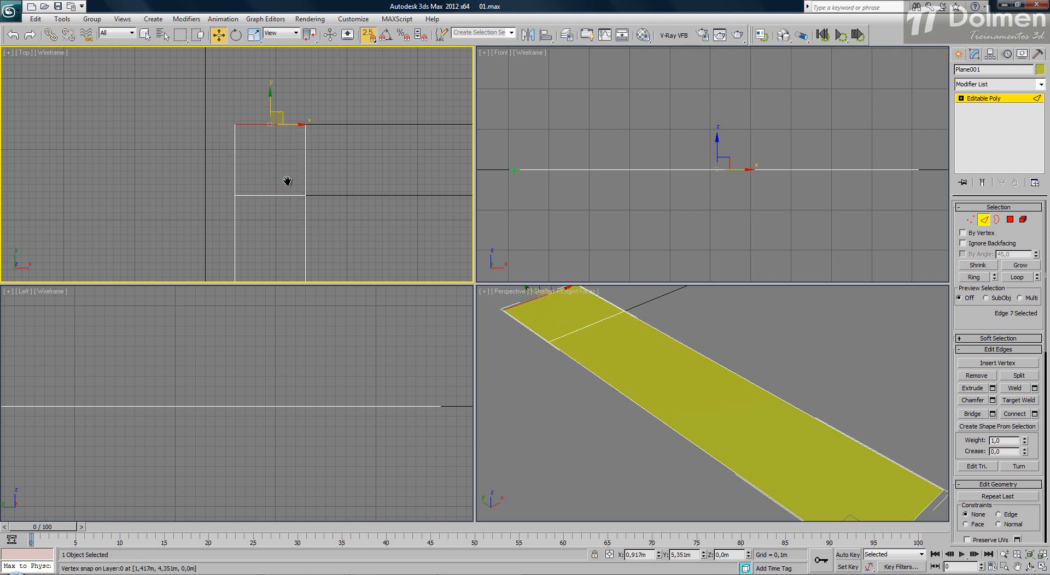
# - Extend the corner square's right edge along the outline's horizontal section in two snapped segments, ending at the second corner's outer side
pyautogui.moveTo(311, 178); pyautogui.dragTo(167, 182, button='middle')
pyautogui.click(162, 166)
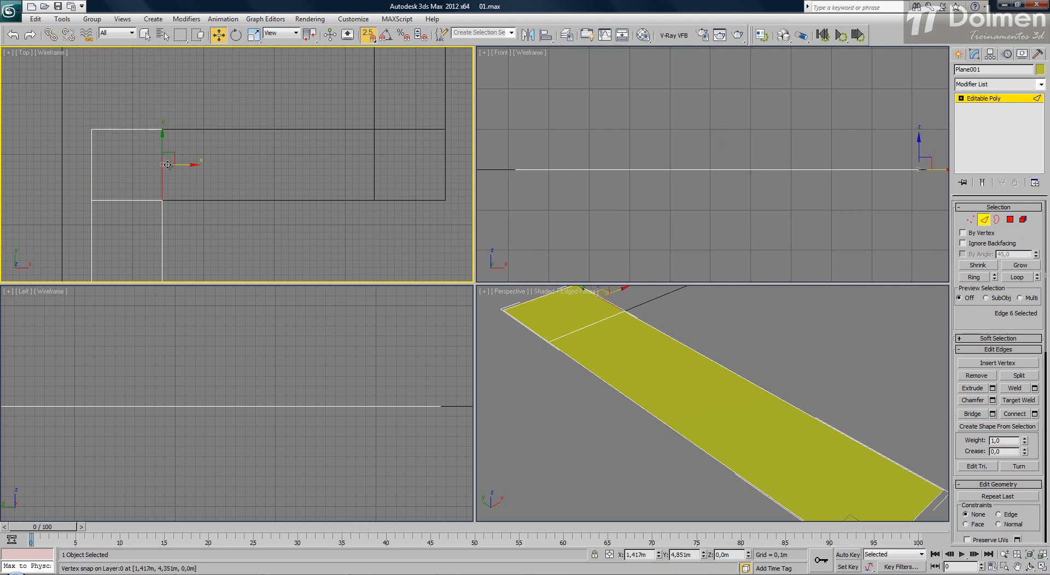
pyautogui.keyDown('shift'); pyautogui.moveTo(163, 200); pyautogui.dragTo(375, 200); pyautogui.keyUp('shift')
pyautogui.moveTo(391, 214); pyautogui.dragTo(211, 222, button='middle')
pyautogui.keyDown('shift'); pyautogui.moveTo(194, 207); pyautogui.dragTo(265, 208); pyautogui.keyUp('shift')
# - Extend the second corner square's upper edge 3 m up to the end of the zigzag outline
pyautogui.moveTo(327, 164); pyautogui.dragTo(383, 244, button='middle')
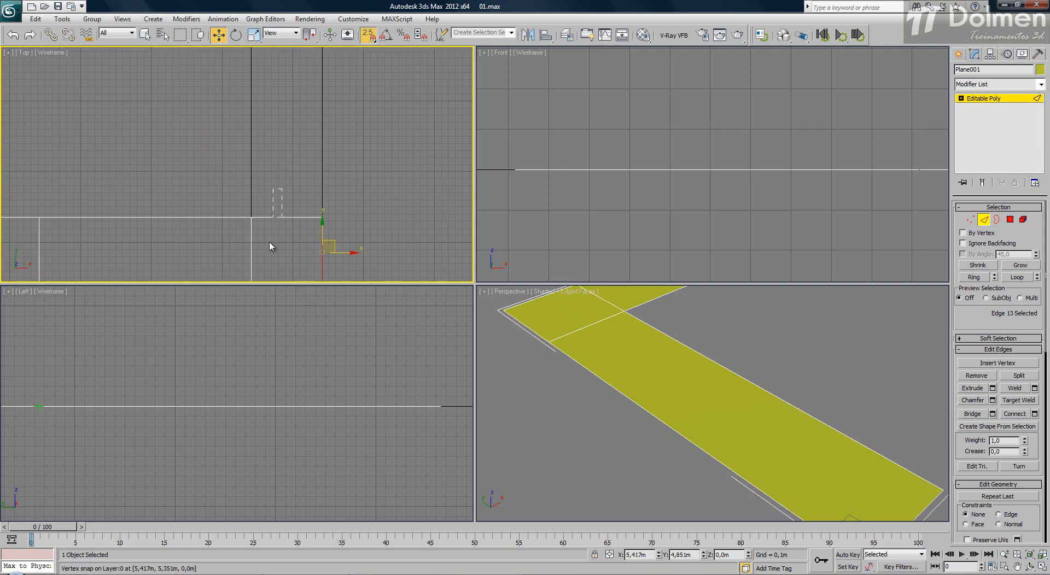
pyautogui.click(277, 217)
pyautogui.scroll(-3, 292, 174)
pyautogui.moveTo(277, 176); pyautogui.dragTo(292, 232, button='middle')
pyautogui.keyDown('shift'); pyautogui.moveTo(284, 258); pyautogui.dragTo(281, 110); pyautogui.keyUp('shift')
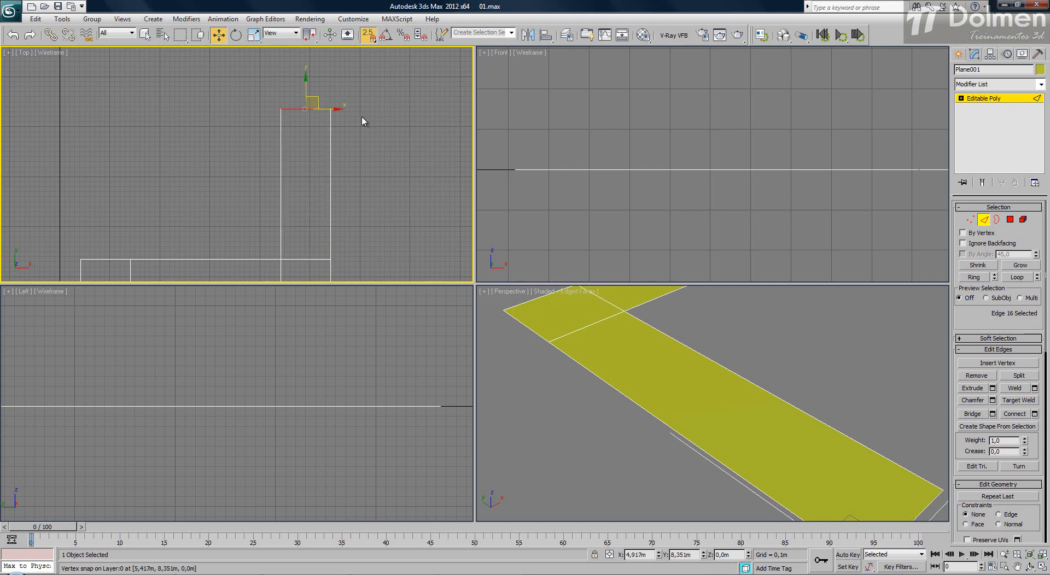
pyautogui.scroll(-6, 664, 417)
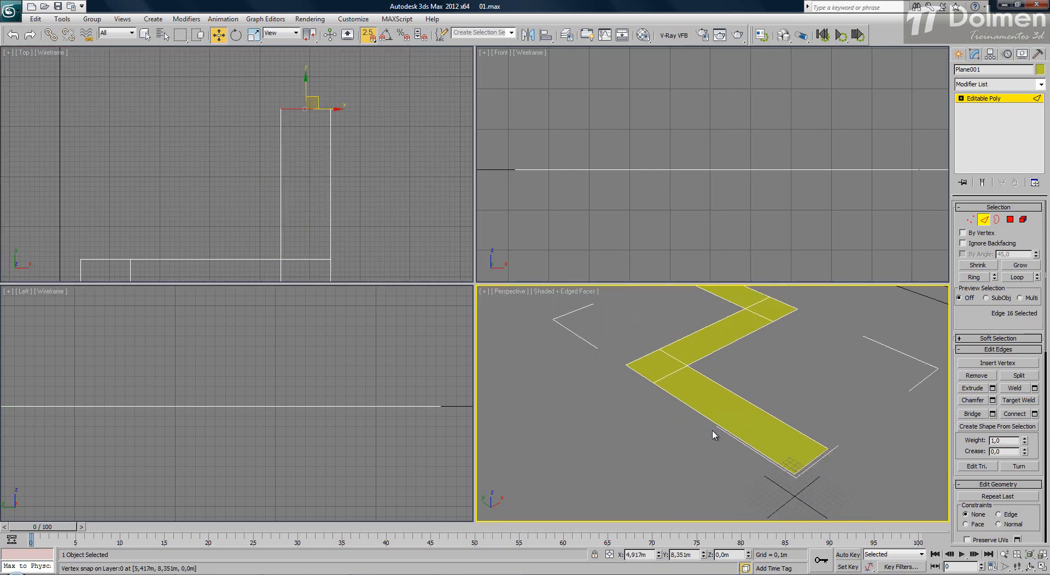
pyautogui.scroll(-2, 742, 406)
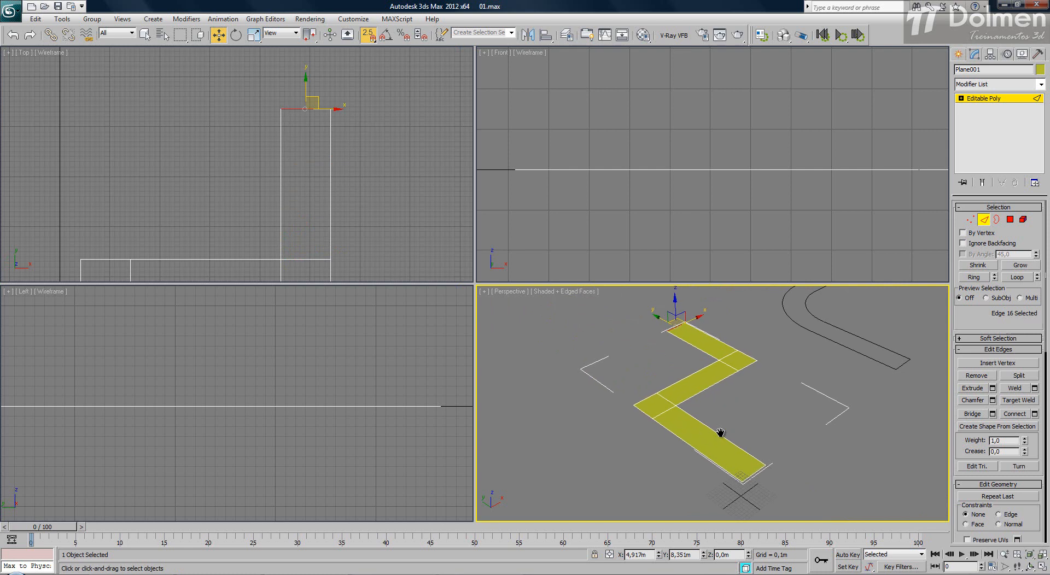
# - Maximize the perspective view and leave edge mode on the zigzag surface
pyautogui.click(1042, 567)
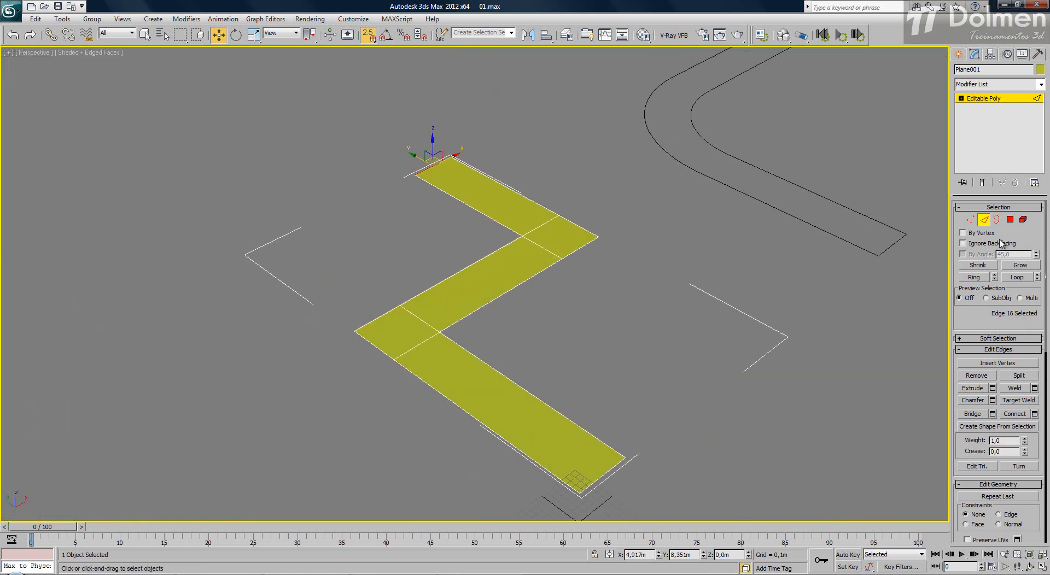
pyautogui.click(985, 220)
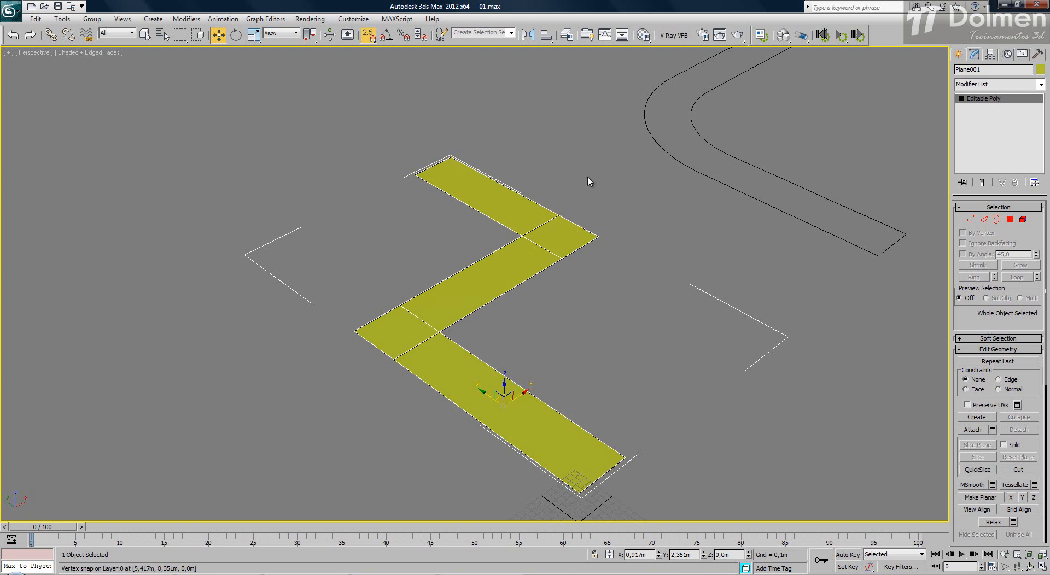
pyautogui.click(610, 555)
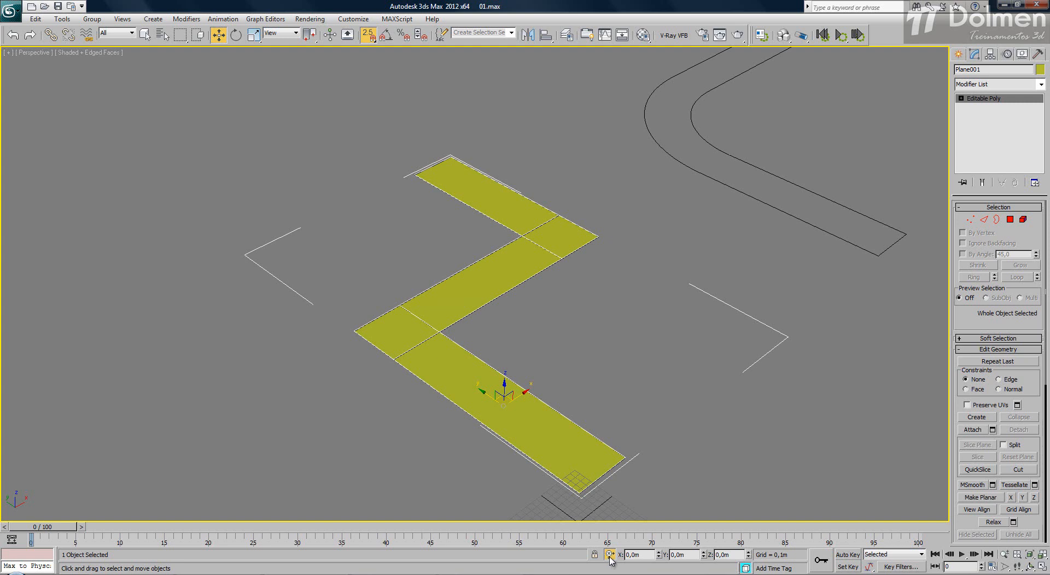
pyautogui.doubleClick(631, 555)
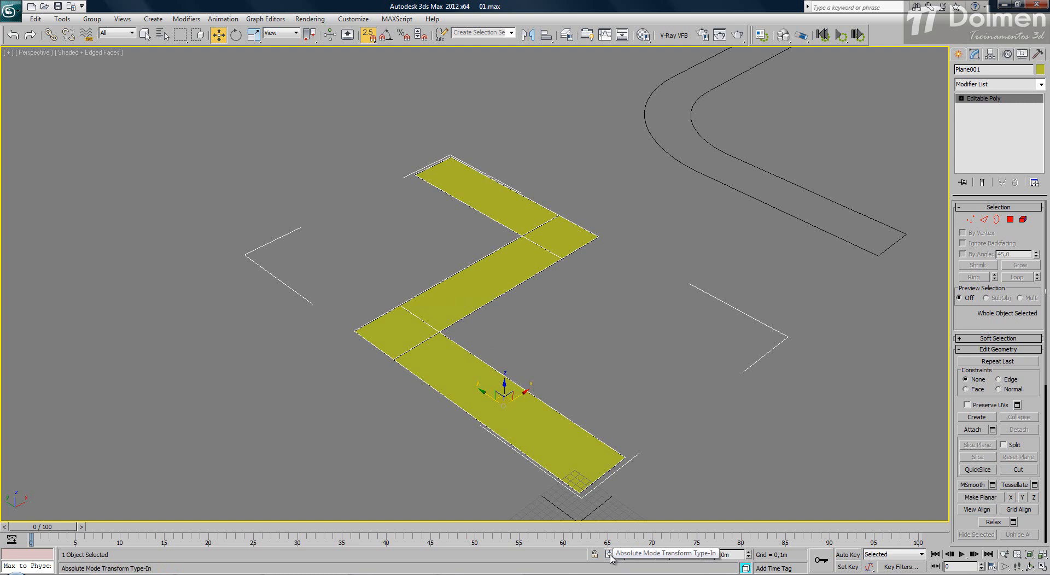
pyautogui.moveTo(598, 428); pyautogui.dragTo(568, 378, button='middle')
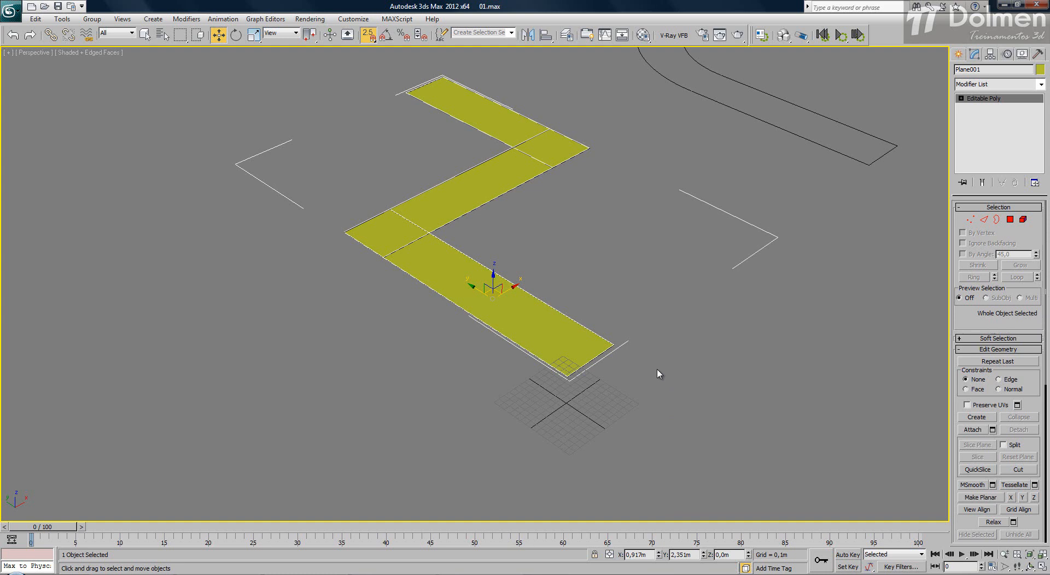
# - Enter vertex mode and switch the coordinate entry from absolute to relative offset values
pyautogui.click(971, 221)
pyautogui.moveTo(541, 404); pyautogui.dragTo(660, 294)
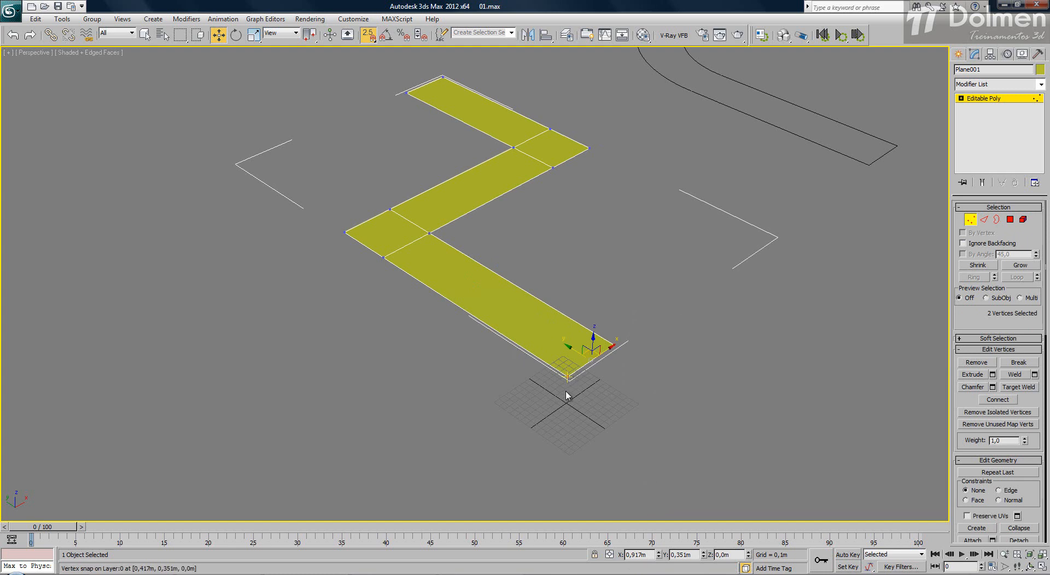
pyautogui.click(609, 555)
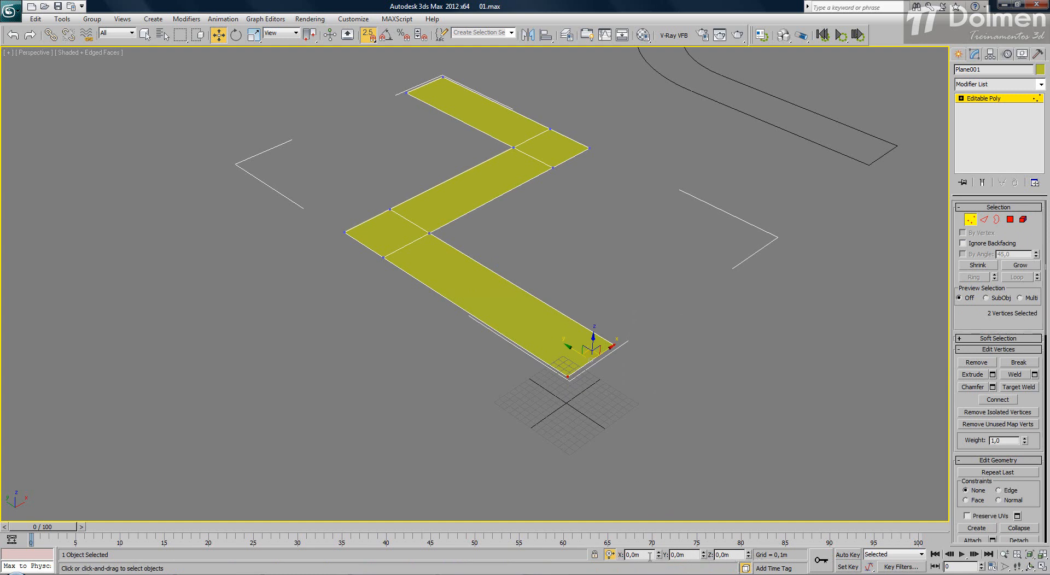
pyautogui.moveTo(507, 279); pyautogui.dragTo(522, 379, button='middle')
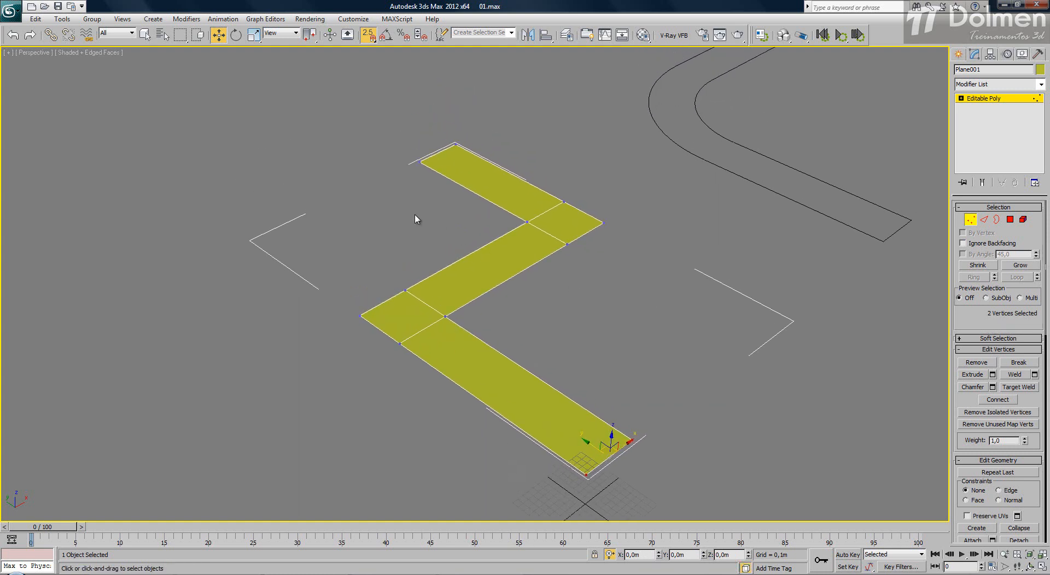
pyautogui.click(272, 130)
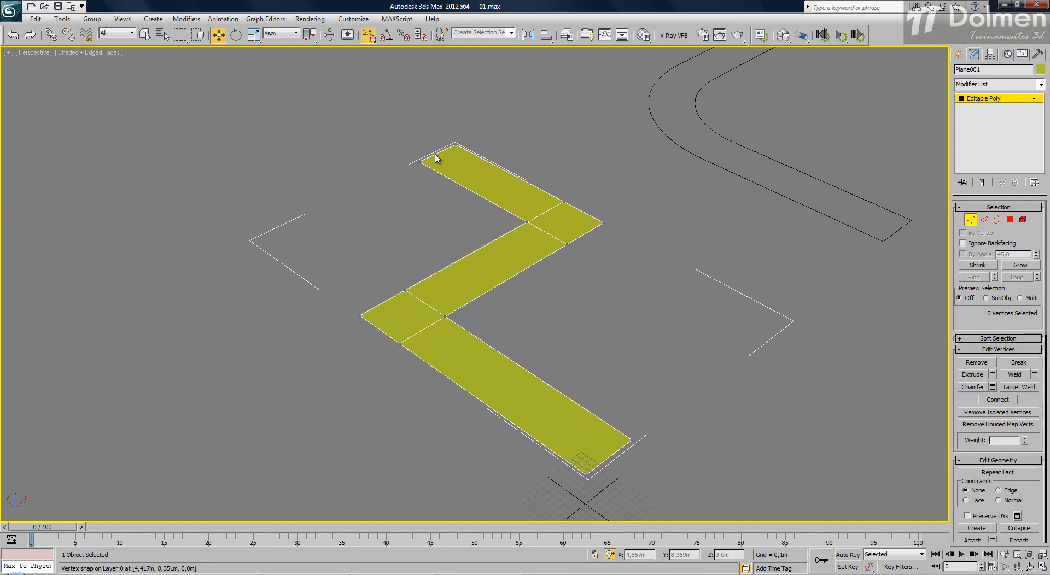
# - Raise all vertices of the zigzag surface, except the two at its starting edge, 1 m in Z
pyautogui.moveTo(288, 411); pyautogui.dragTo(674, 124)
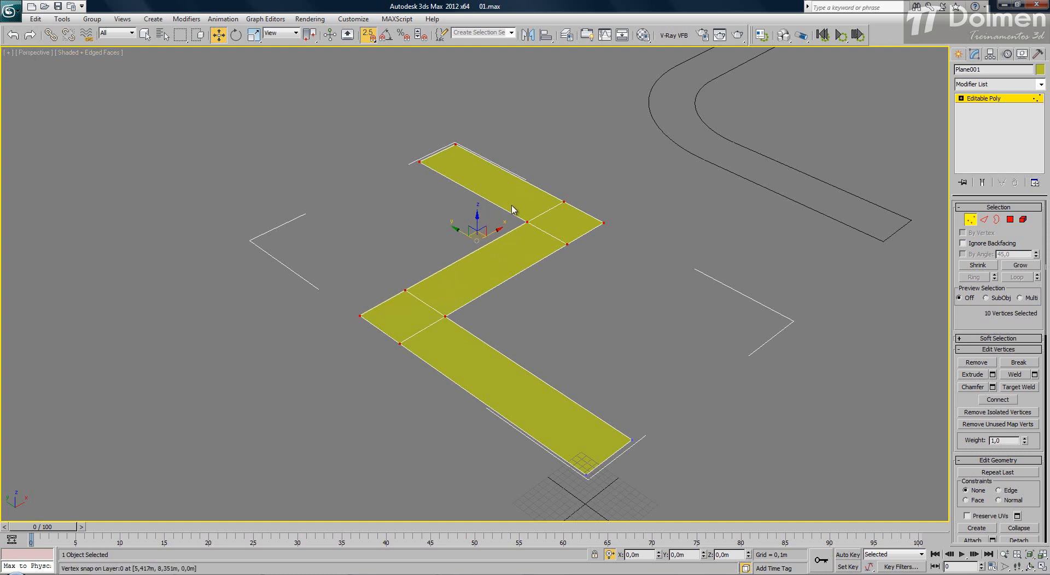
pyautogui.doubleClick(736, 556)
pyautogui.write('1')
pyautogui.press('Return')
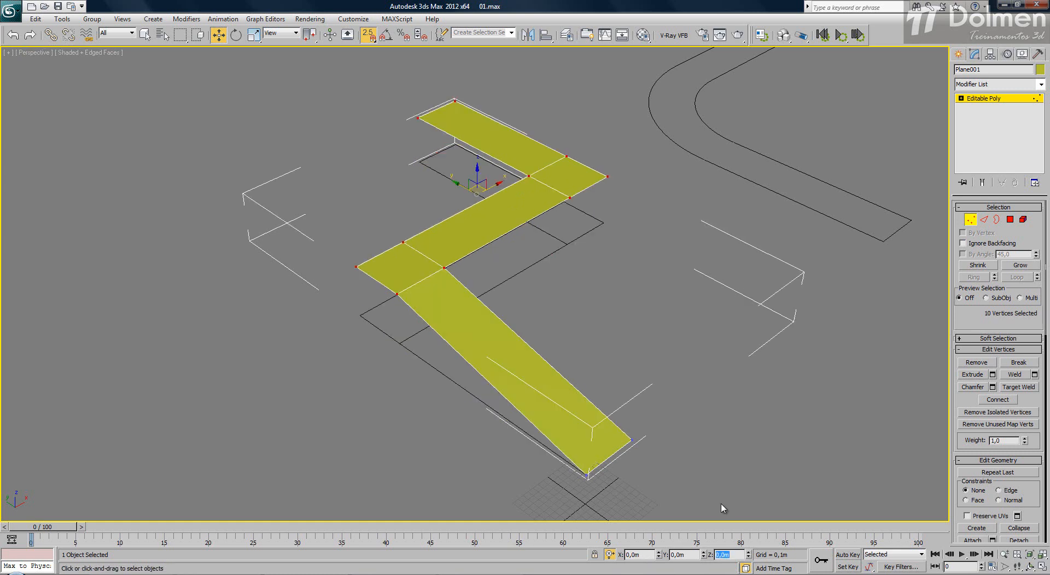
# - Raise the six vertices of the second corner square and the final section another 1 m in Z
pyautogui.moveTo(620, 210); pyautogui.dragTo(618, 295, button='middle')
pyautogui.moveTo(644, 118); pyautogui.dragTo(315, 304)
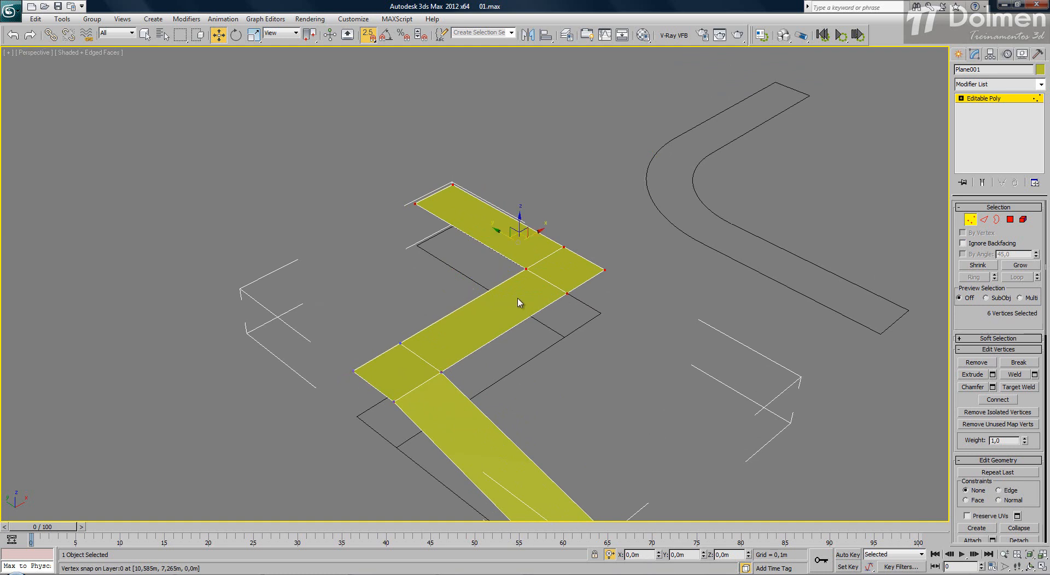
pyautogui.doubleClick(730, 556)
pyautogui.write('2')
pyautogui.press('Return')
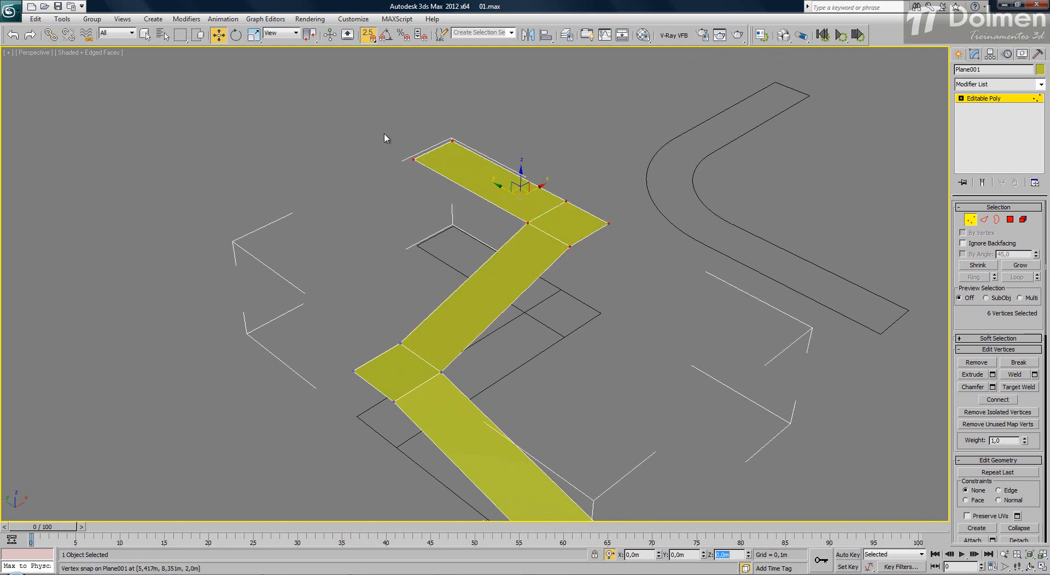
# - Raise the two end vertices of the final section 1 m in Z, then leave vertex mode and deselect the surface
pyautogui.moveTo(386, 202); pyautogui.dragTo(486, 106)
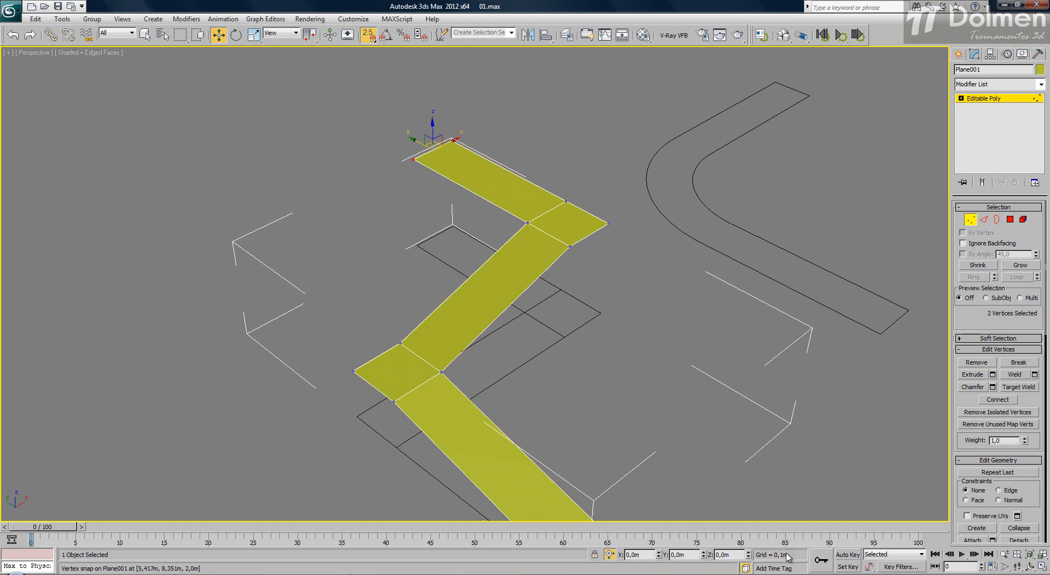
pyautogui.doubleClick(725, 556)
pyautogui.write('1')
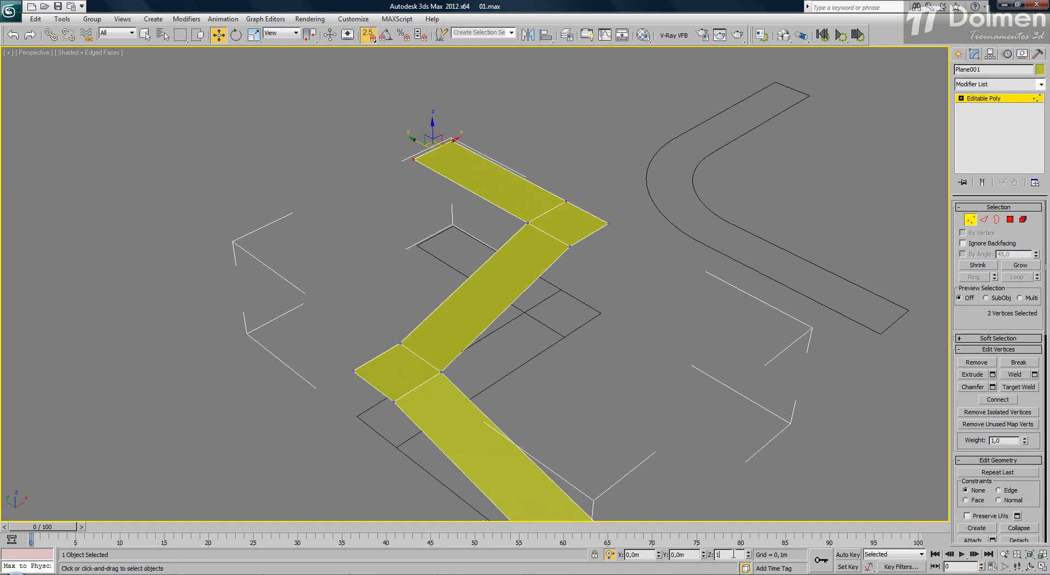
pyautogui.press('Return')
pyautogui.click(970, 219)
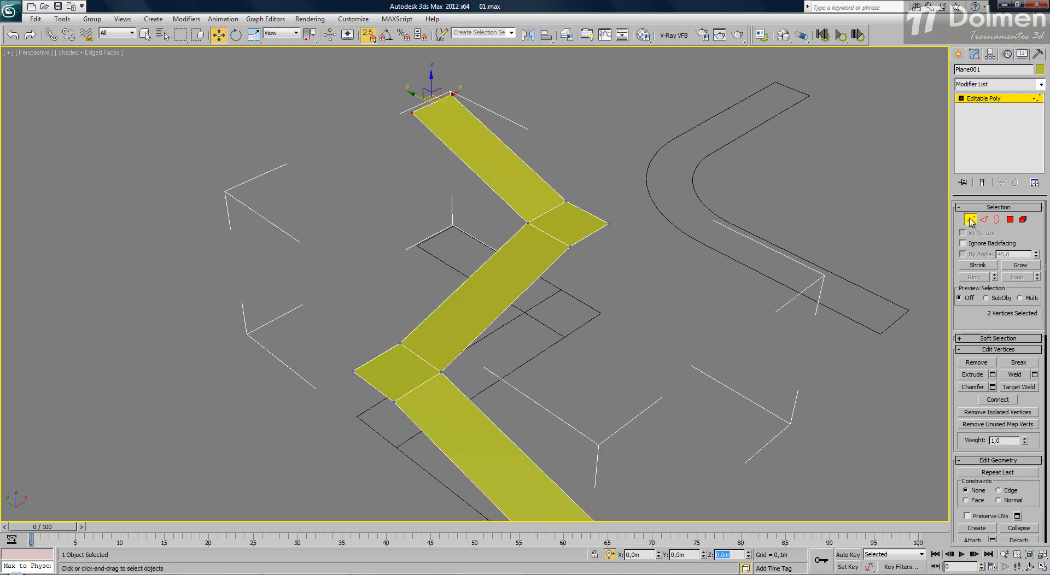
pyautogui.click(622, 122)
# - In edge mode, extend a copy of the raised end edge outward along the Y axis, turn snapping off and clear the edge selection
pyautogui.scroll(-2, 615, 347)
pyautogui.moveTo(615, 346); pyautogui.dragTo(485, 332, button='middle')
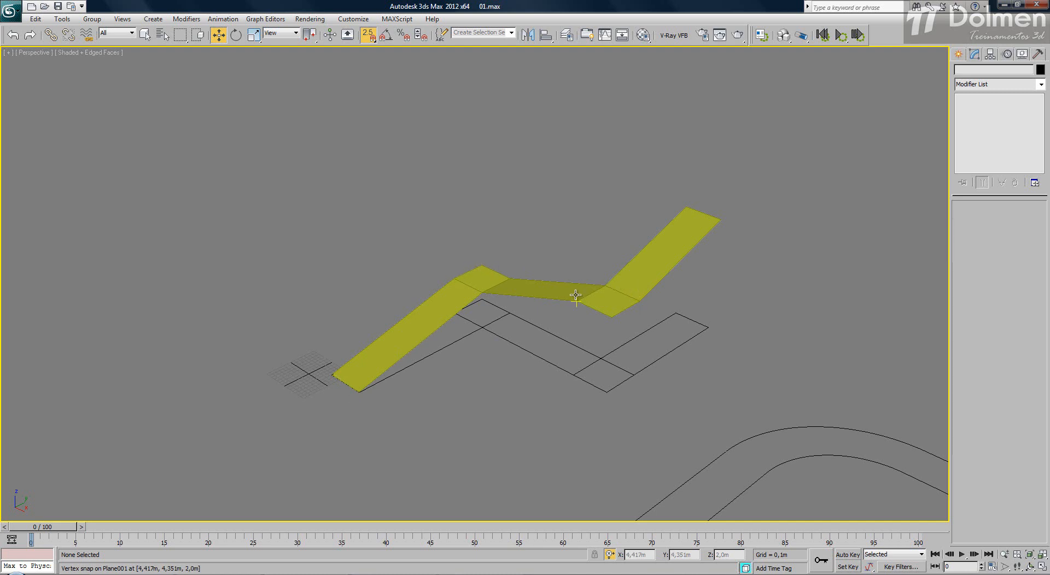
pyautogui.click(699, 215)
pyautogui.click(984, 219)
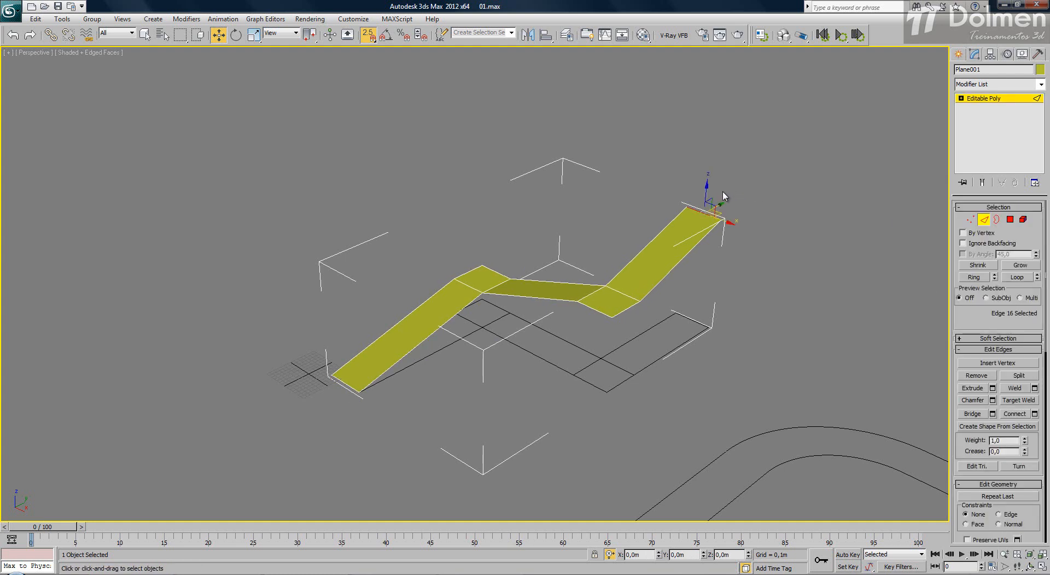
pyautogui.keyDown('shift'); pyautogui.moveTo(704, 218); pyautogui.dragTo(836, 147); pyautogui.keyUp('shift')
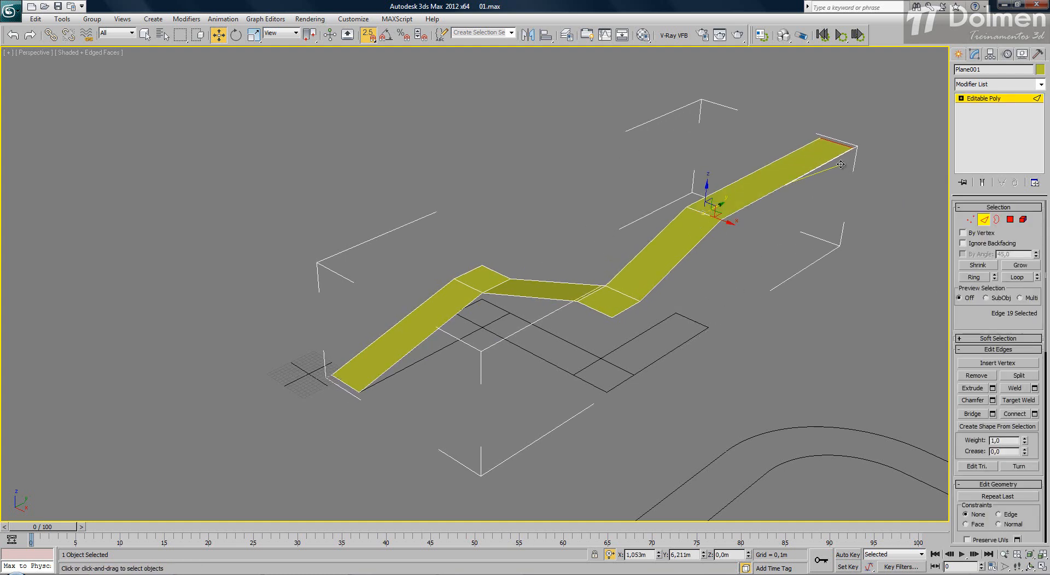
pyautogui.press('s')
pyautogui.click(835, 309)
# - Leave edge mode and switch from the perspective view to a maximized top view
pyautogui.keyDown('alt'); pyautogui.moveTo(835, 309); pyautogui.dragTo(598, 178, button='middle'); pyautogui.keyUp('alt')
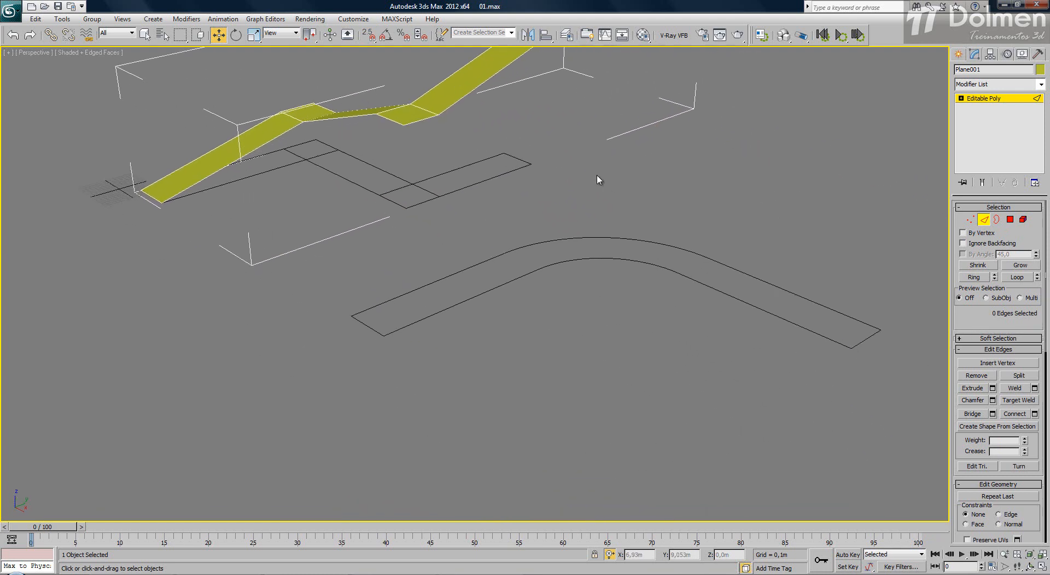
pyautogui.keyDown('alt'); pyautogui.moveTo(673, 326); pyautogui.dragTo(457, 336, button='middle'); pyautogui.keyUp('alt')
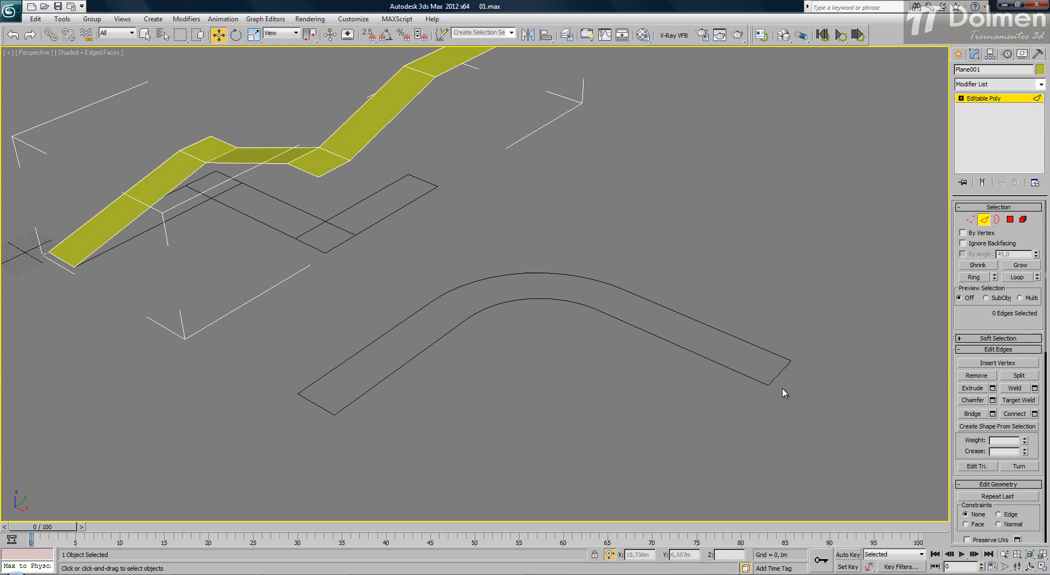
pyautogui.click(984, 219)
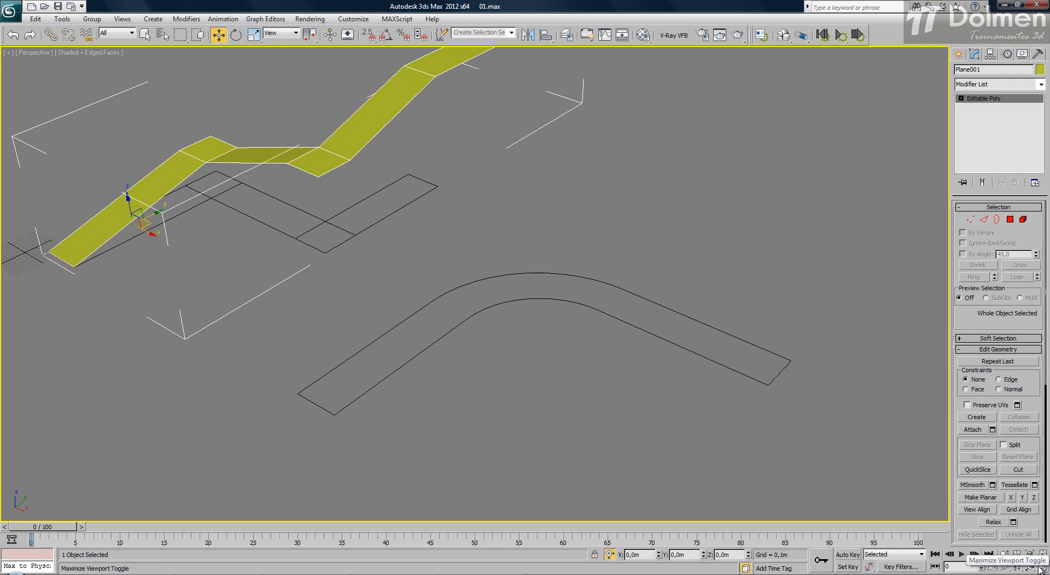
pyautogui.click(1043, 567)
pyautogui.moveTo(344, 151); pyautogui.dragTo(244, 145, button='middle')
pyautogui.scroll(-2, 275, 148)
pyautogui.click(1042, 568)
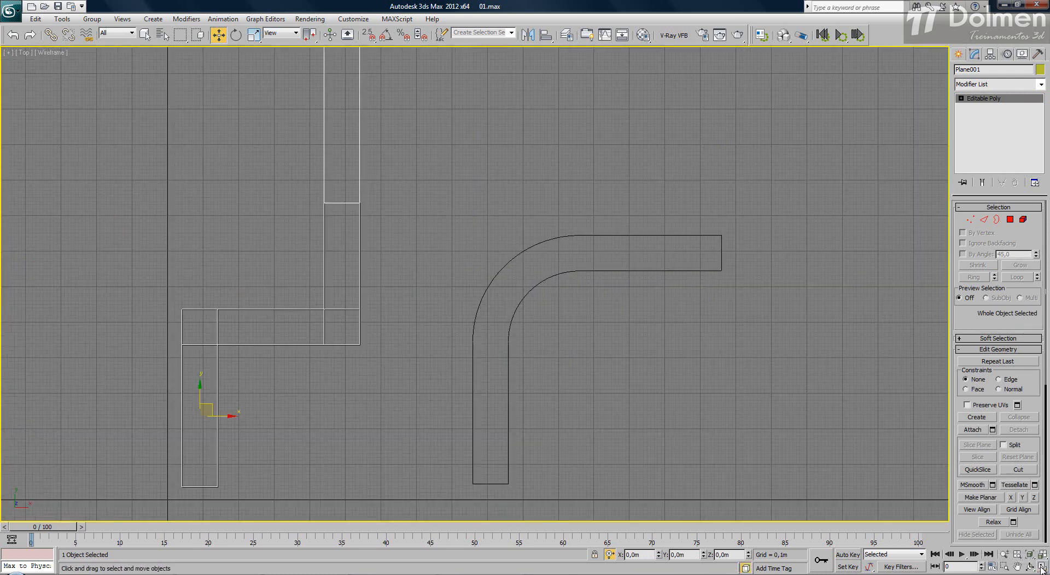
# - With snapping on, create a 4 m long, 1 m wide plane over the curved outline's straight vertical section
pyautogui.moveTo(590, 186); pyautogui.dragTo(394, 125, button='middle')
pyautogui.scroll(2, 504, 176)
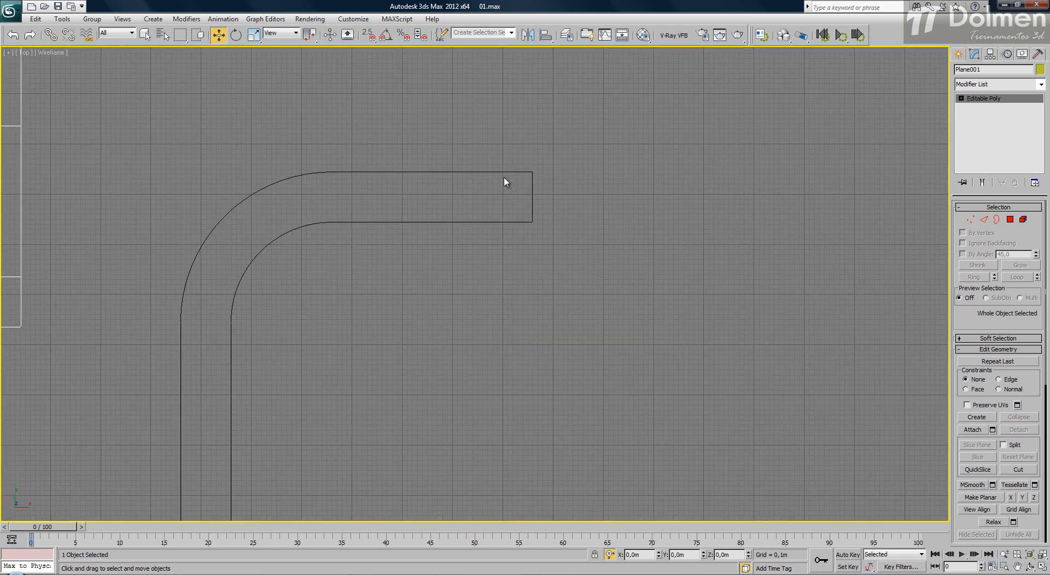
pyautogui.moveTo(488, 199); pyautogui.dragTo(405, 148, button='middle')
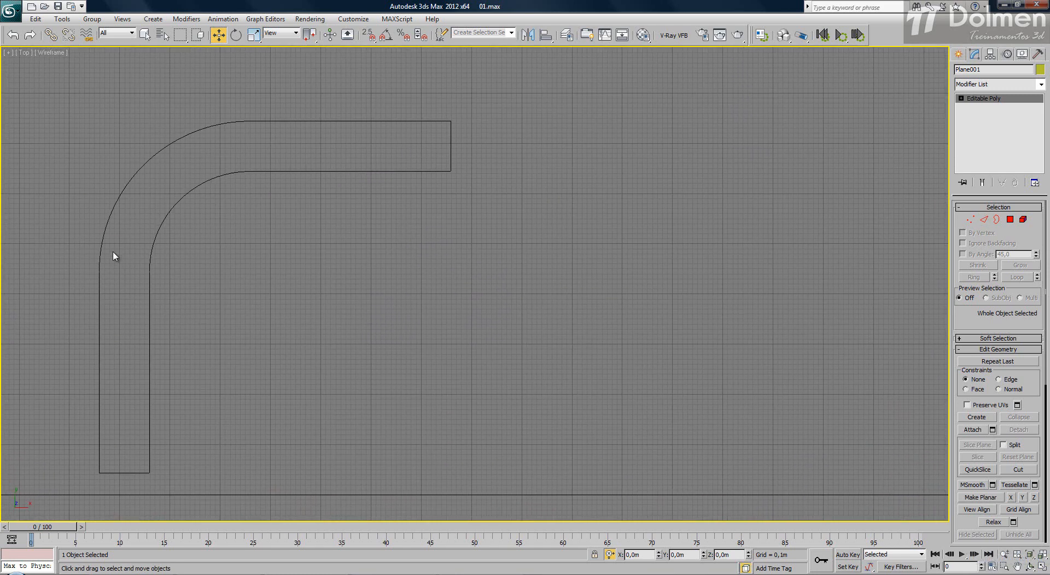
pyautogui.click(958, 54)
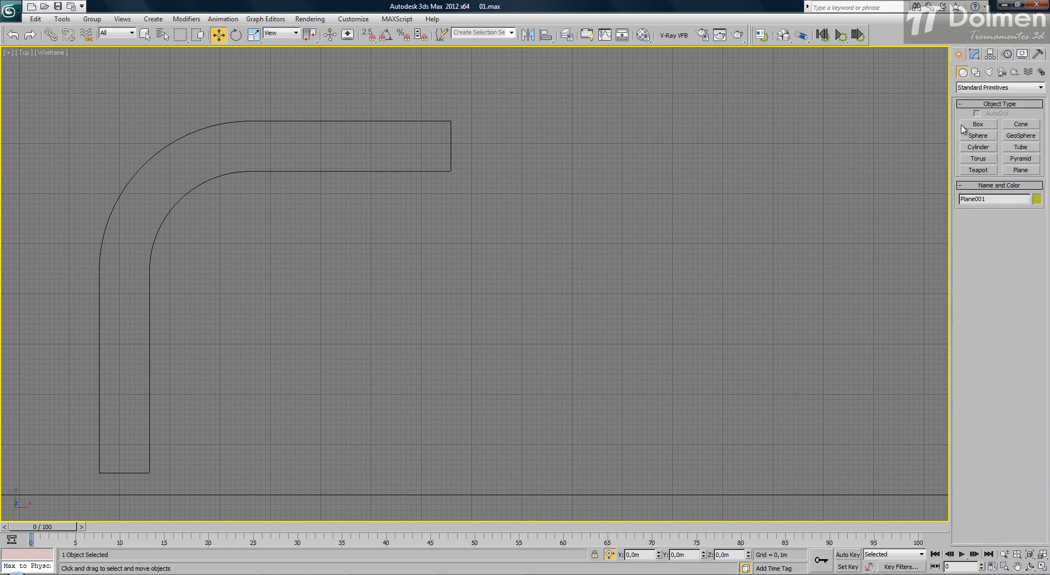
pyautogui.click(1020, 170)
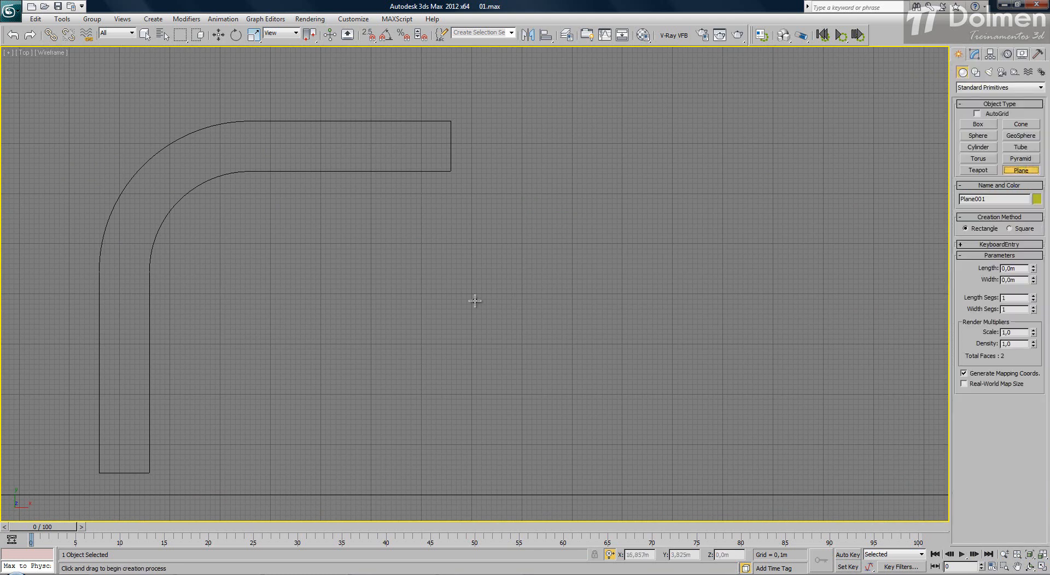
pyautogui.press('s')
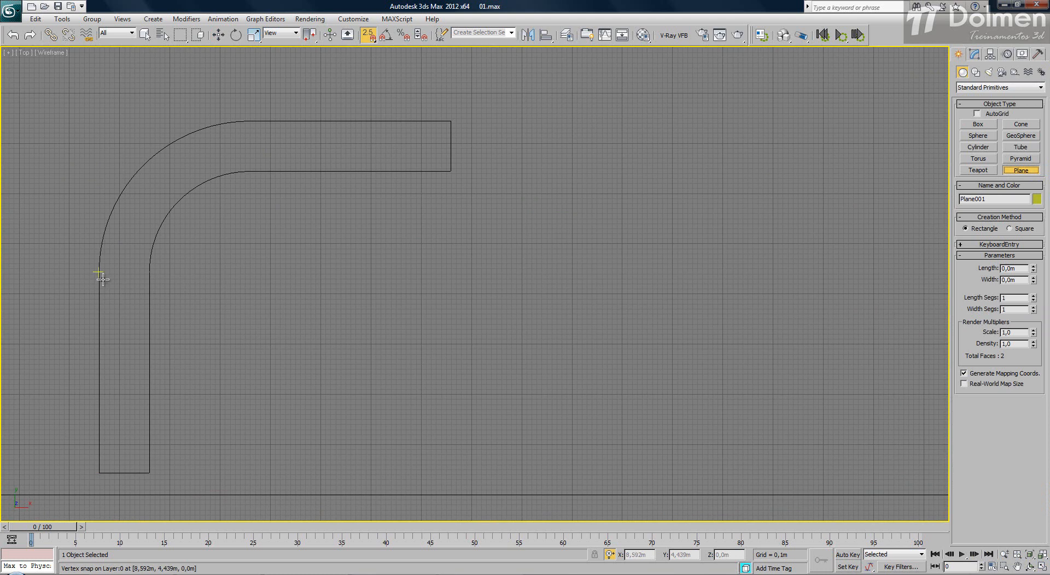
pyautogui.moveTo(99, 271); pyautogui.dragTo(150, 473)
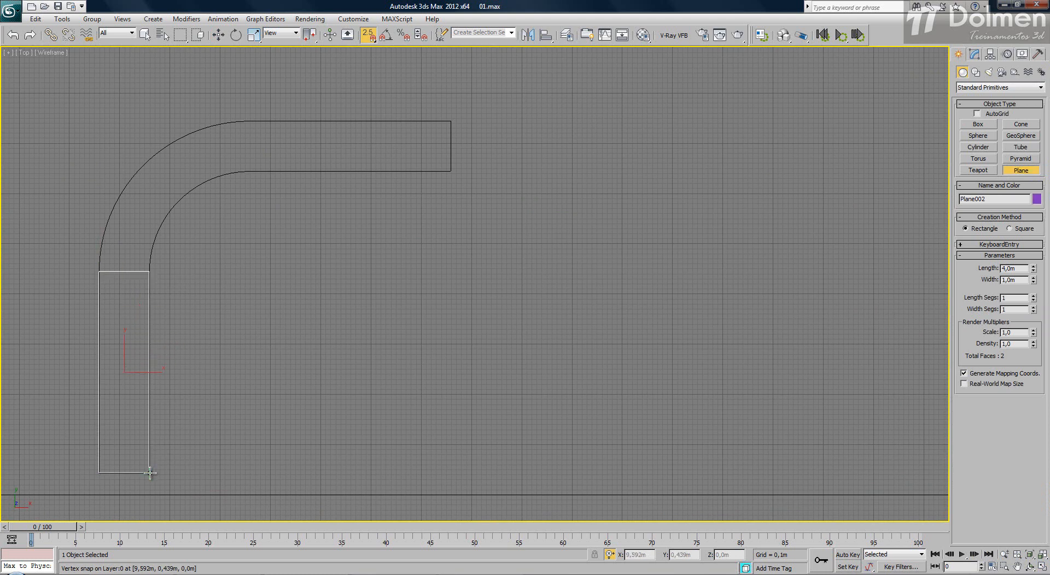
pyautogui.press('w')
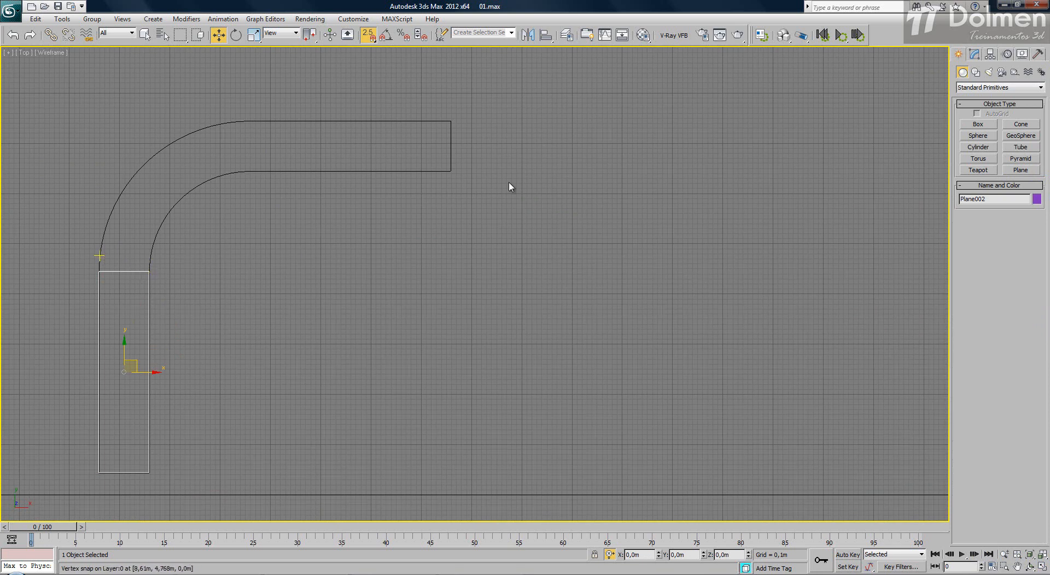
# - Convert the new plane over the curved outline's vertical section to an editable poly
pyautogui.click(974, 54)
pyautogui.moveTo(152, 227); pyautogui.dragTo(468, 230, button='middle')
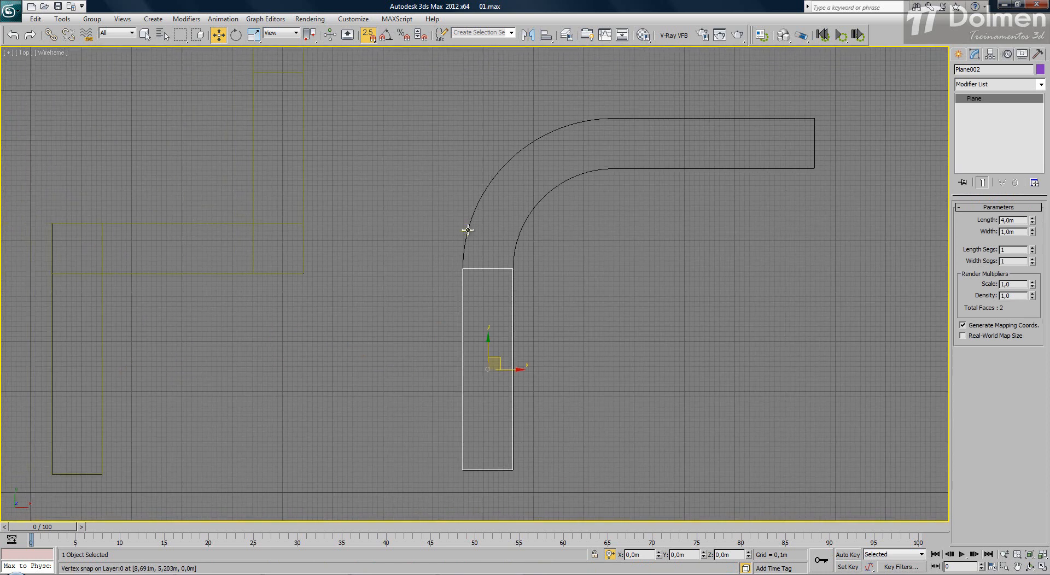
pyautogui.scroll(-3, 468, 230)
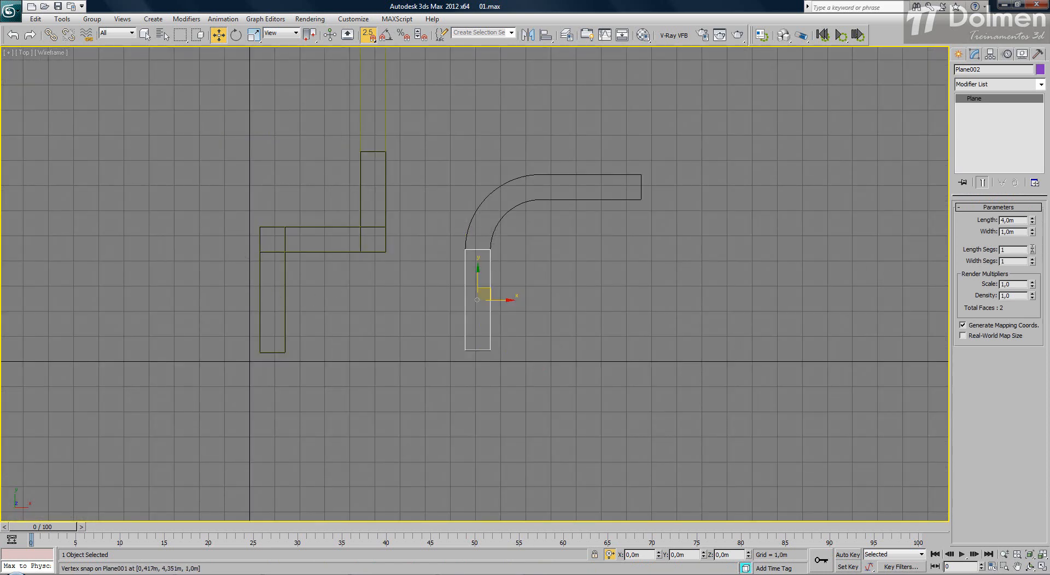
pyautogui.scroll(3, 445, 301)
pyautogui.moveTo(444, 301); pyautogui.dragTo(317, 300, button='middle')
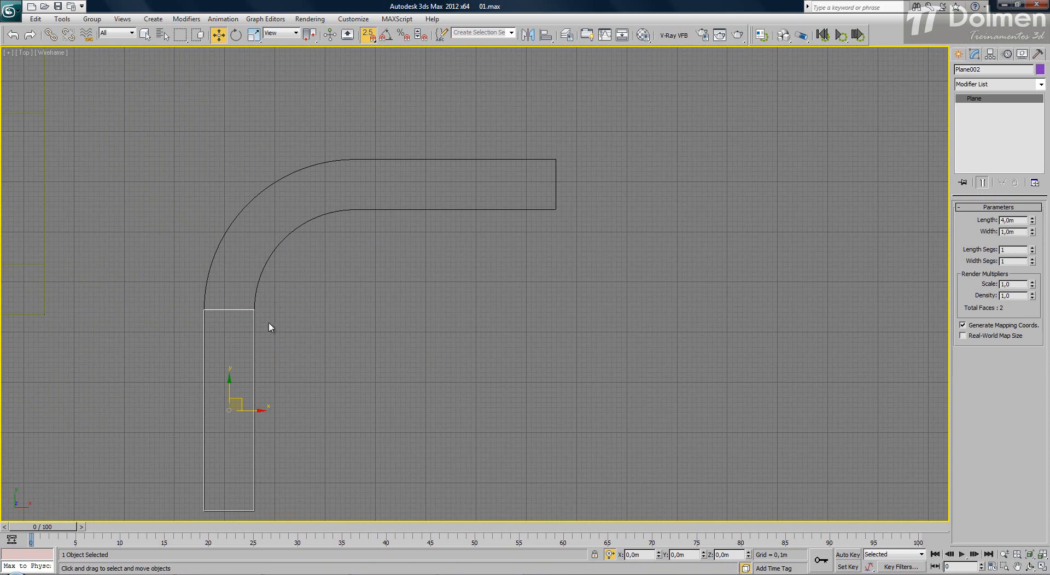
pyautogui.moveTo(272, 326); pyautogui.dragTo(241, 315, button='middle')
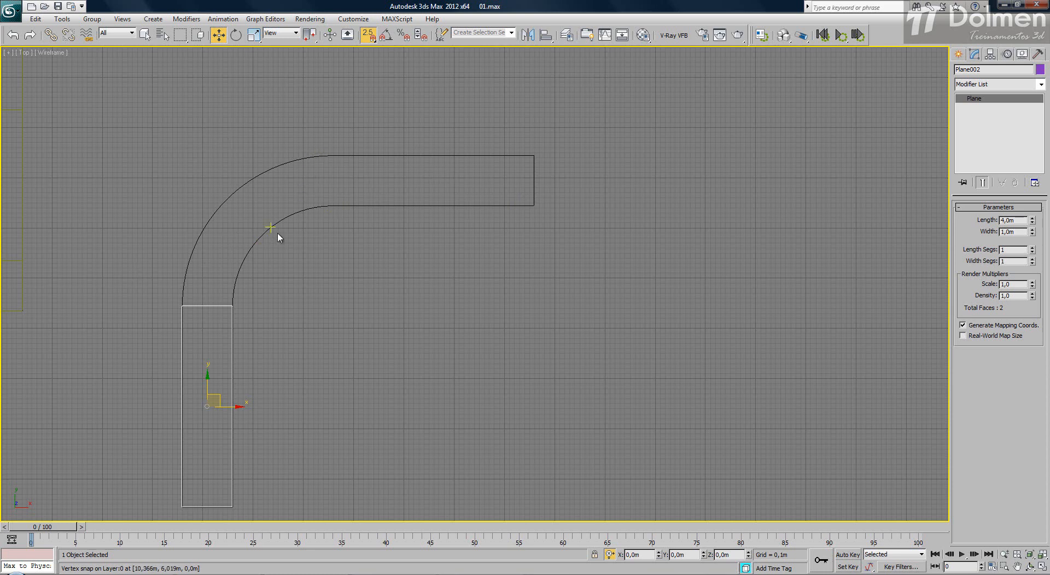
pyautogui.rightClick(210, 317)
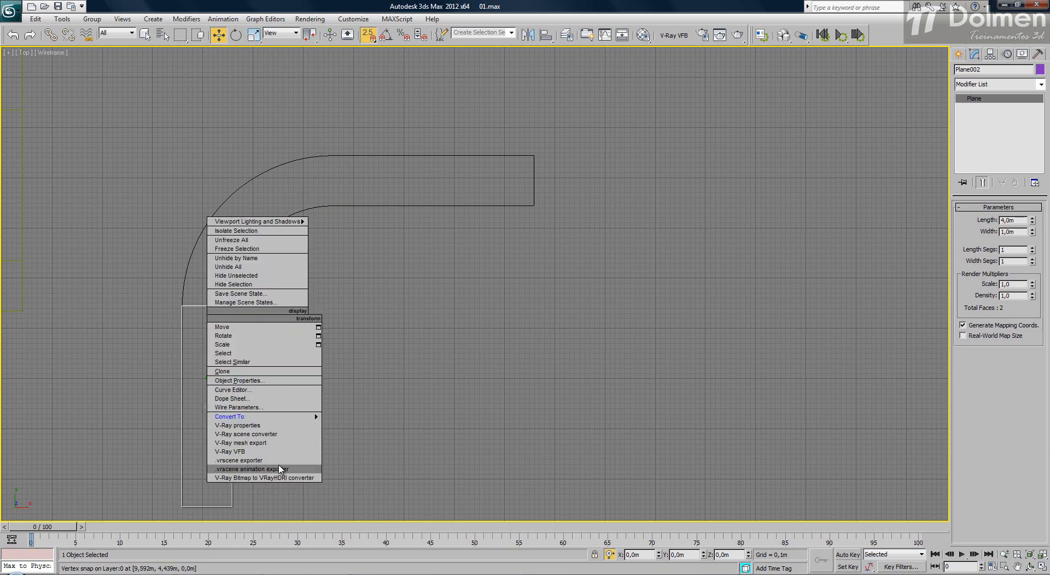
pyautogui.moveTo(281, 418)
pyautogui.click(365, 426)
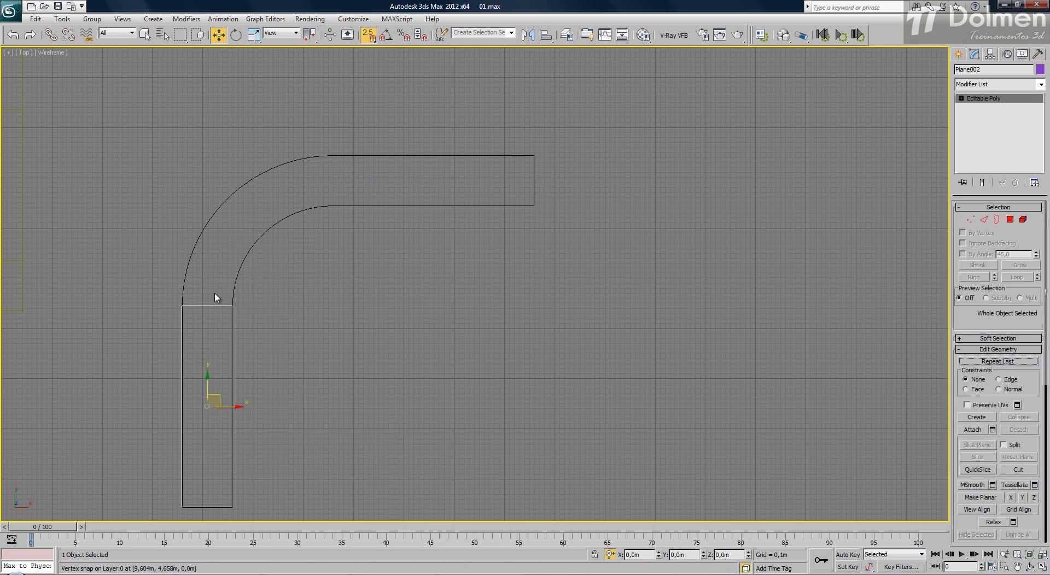
# - In edge mode, extend a copy of the plane's upper edge and snap its inner corner to the far end of the inner arc
pyautogui.press('2')
pyautogui.click(208, 306)
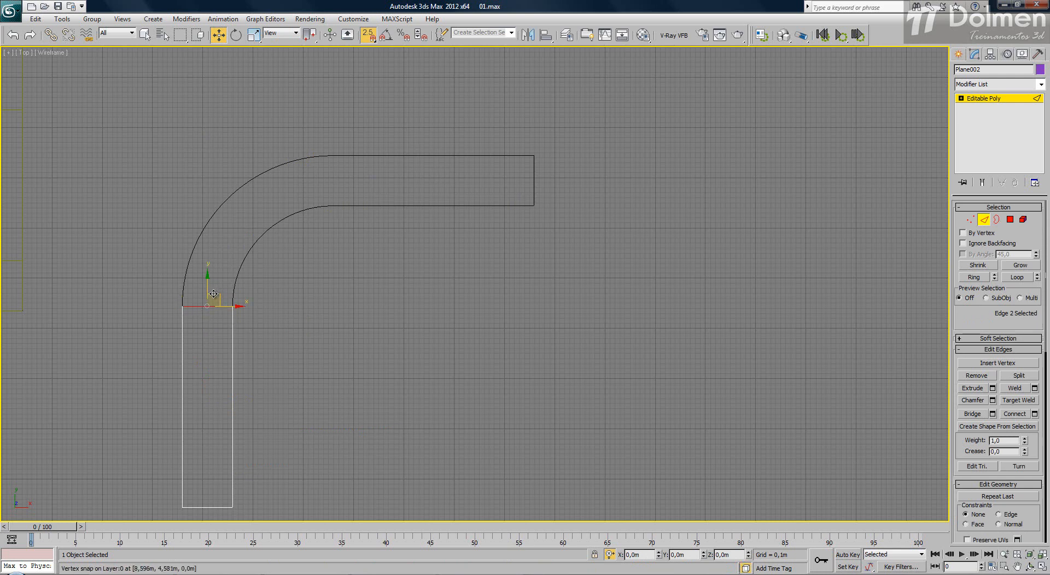
pyautogui.scroll(4, 265, 238)
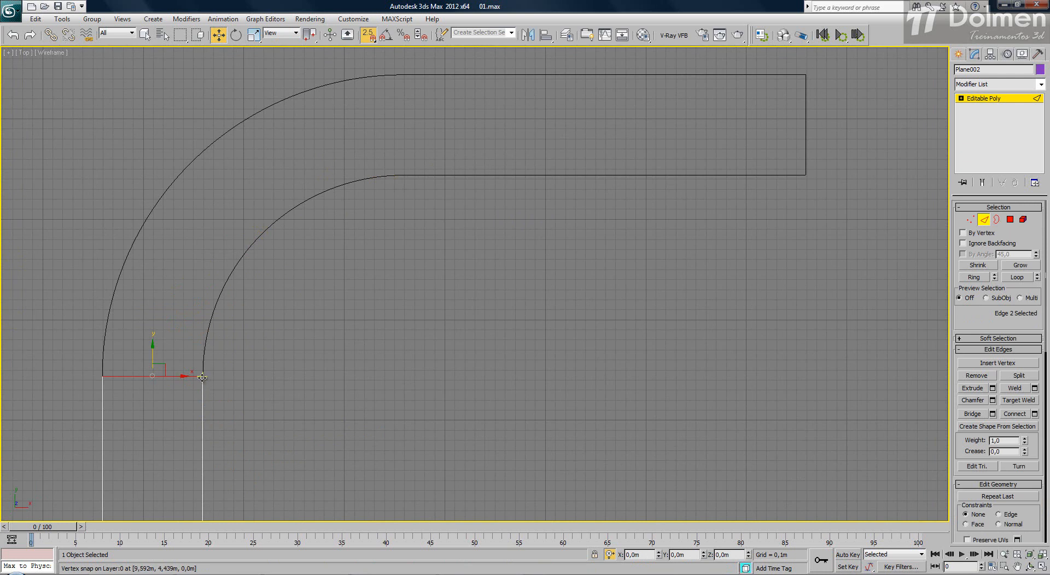
pyautogui.keyDown('shift'); pyautogui.moveTo(203, 377); pyautogui.dragTo(413, 176); pyautogui.keyUp('shift')
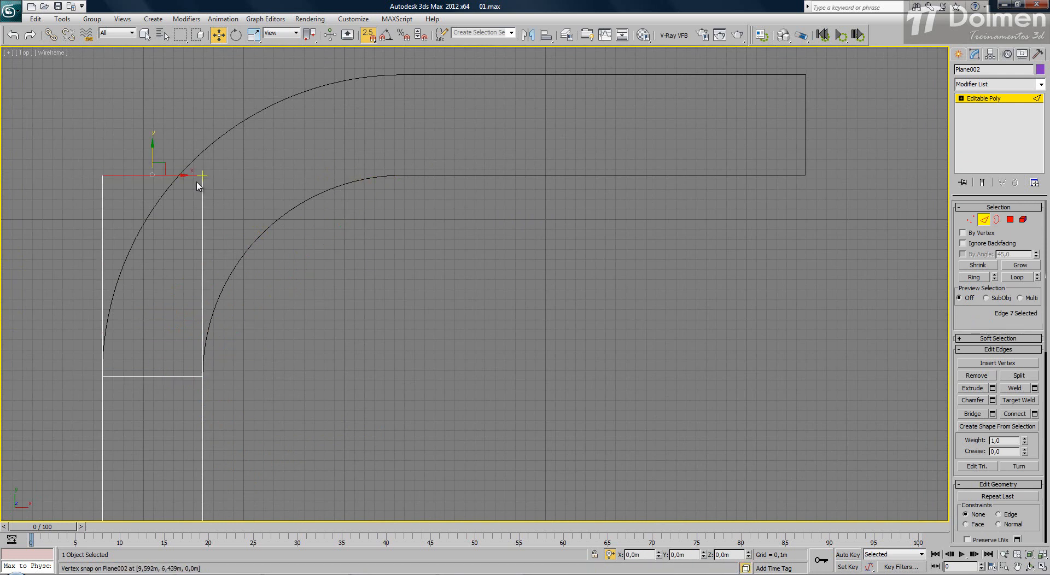
pyautogui.moveTo(203, 175); pyautogui.dragTo(405, 169)
pyautogui.press('s')
pyautogui.press('s')
pyautogui.moveTo(315, 162); pyautogui.dragTo(284, 222, button='middle')
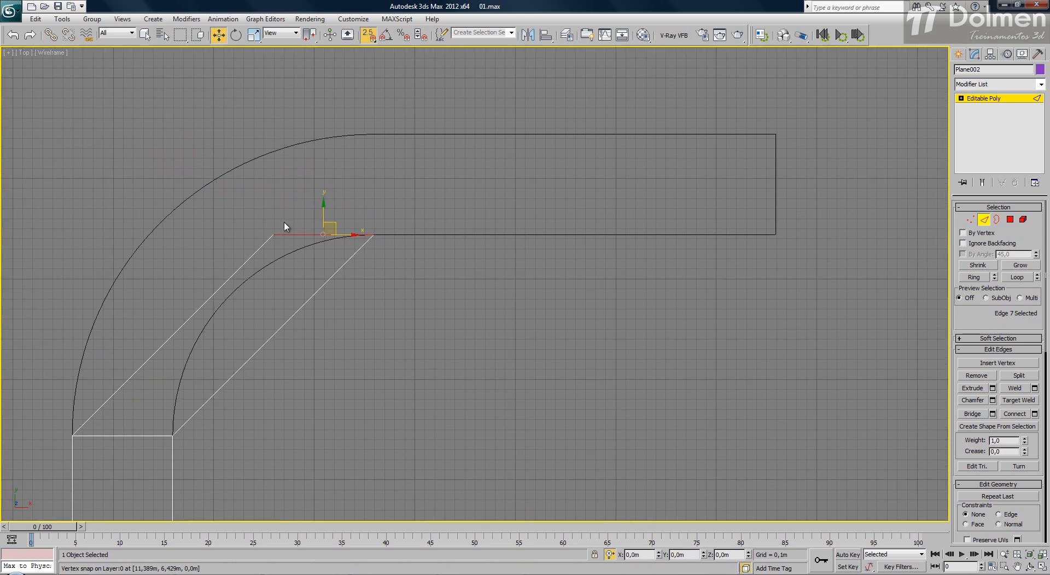
# - Snap the new edge's other vertex to the outer arc's end, then extend a copy of that edge to the end of the horizontal section
pyautogui.press('1')
pyautogui.moveTo(282, 212); pyautogui.dragTo(389, 138)
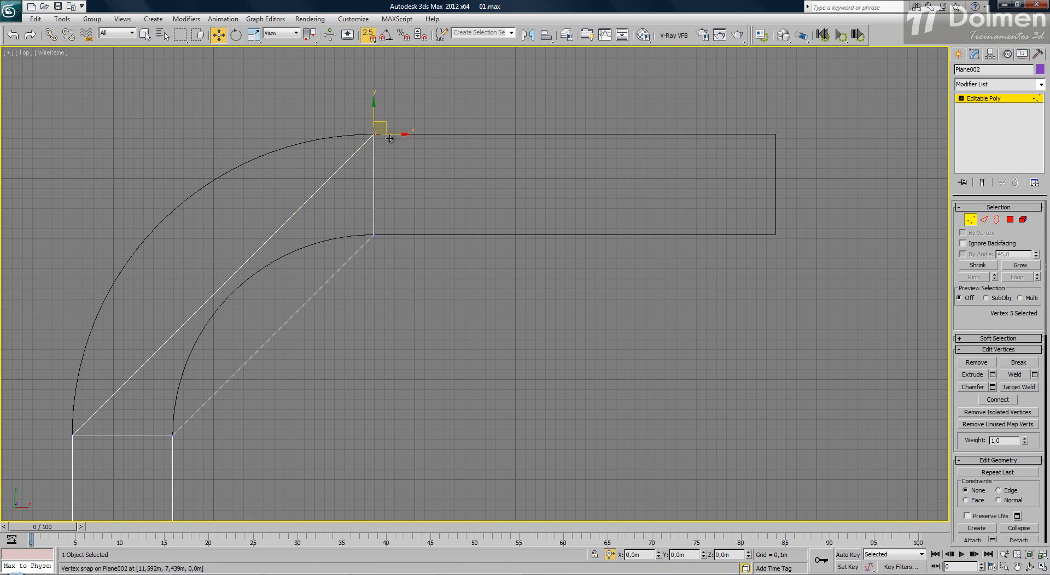
pyautogui.press('2')
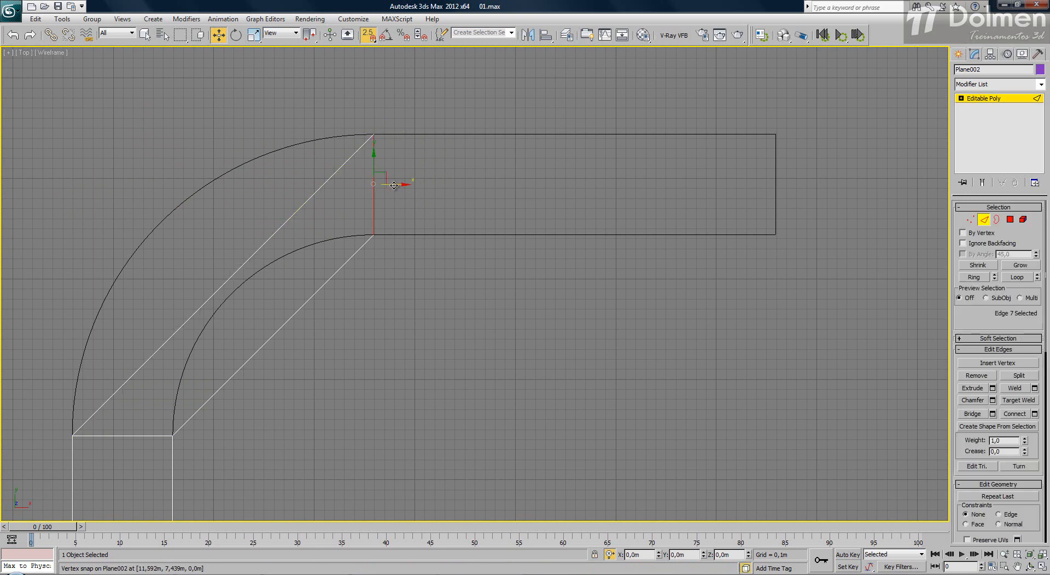
pyautogui.keyDown('shift'); pyautogui.moveTo(375, 234); pyautogui.dragTo(776, 235); pyautogui.keyUp('shift')
pyautogui.scroll(-2, 574, 252)
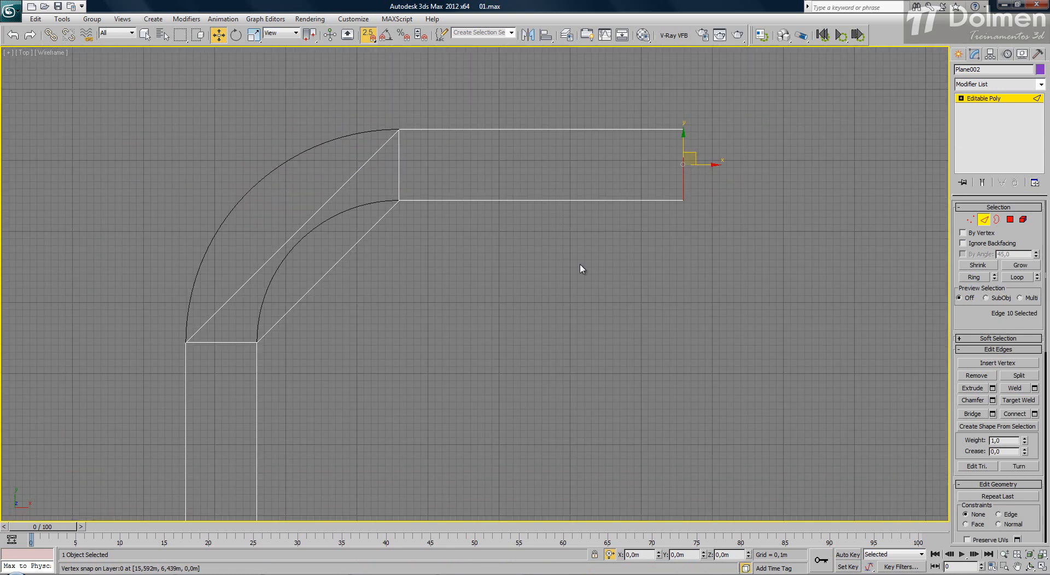
# - Examine the diagonal section against the curved outline in the perspective and top views, selecting its two long edges
pyautogui.click(1042, 554)
pyautogui.keyDown('alt'); pyautogui.moveTo(660, 420); pyautogui.dragTo(708, 459, button='middle'); pyautogui.keyUp('alt')
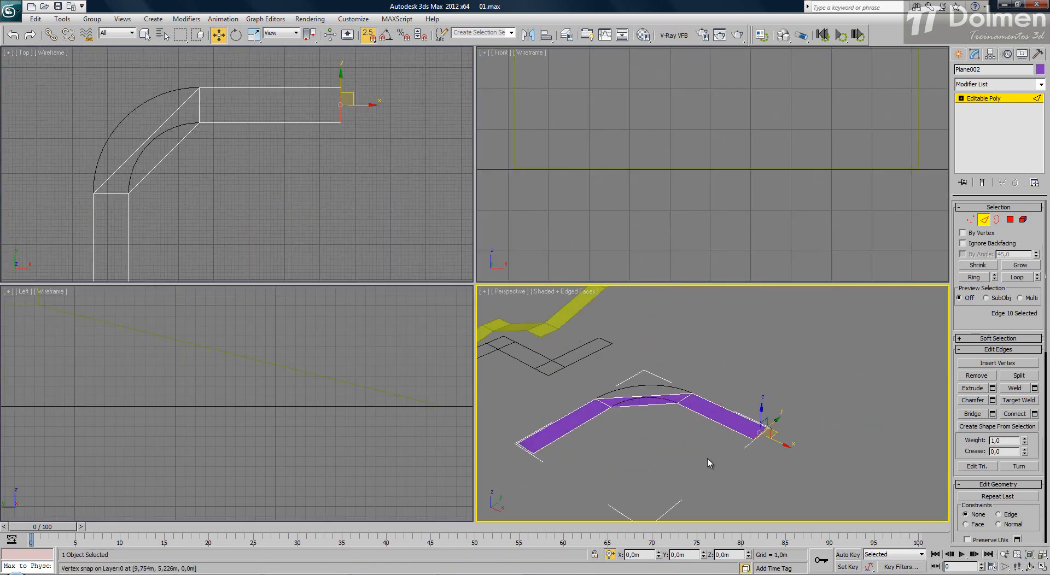
pyautogui.click(1042, 571)
pyautogui.keyDown('alt'); pyautogui.moveTo(287, 366); pyautogui.dragTo(333, 366, button='middle'); pyautogui.keyUp('alt')
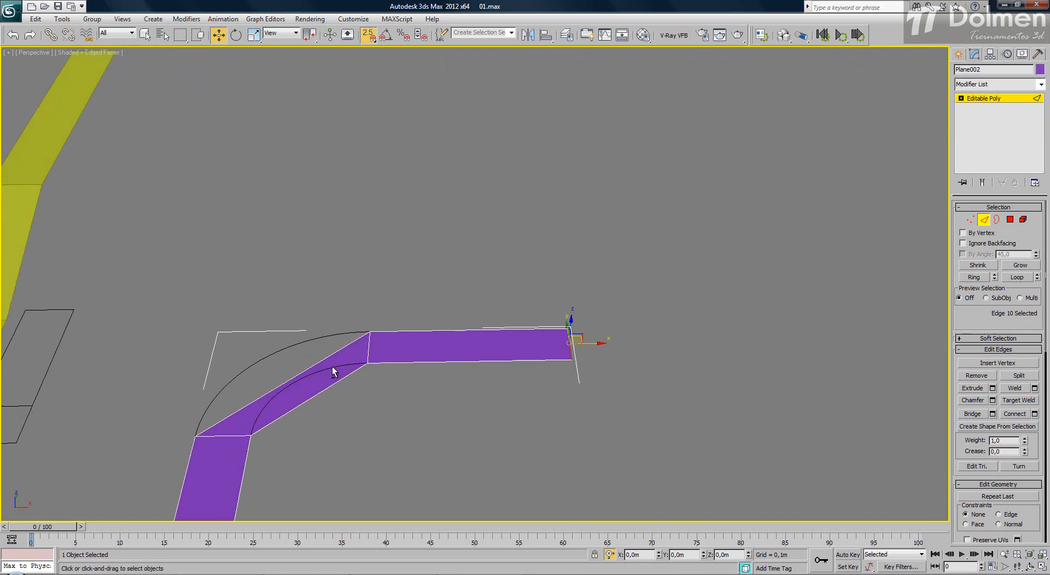
pyautogui.click(1042, 570)
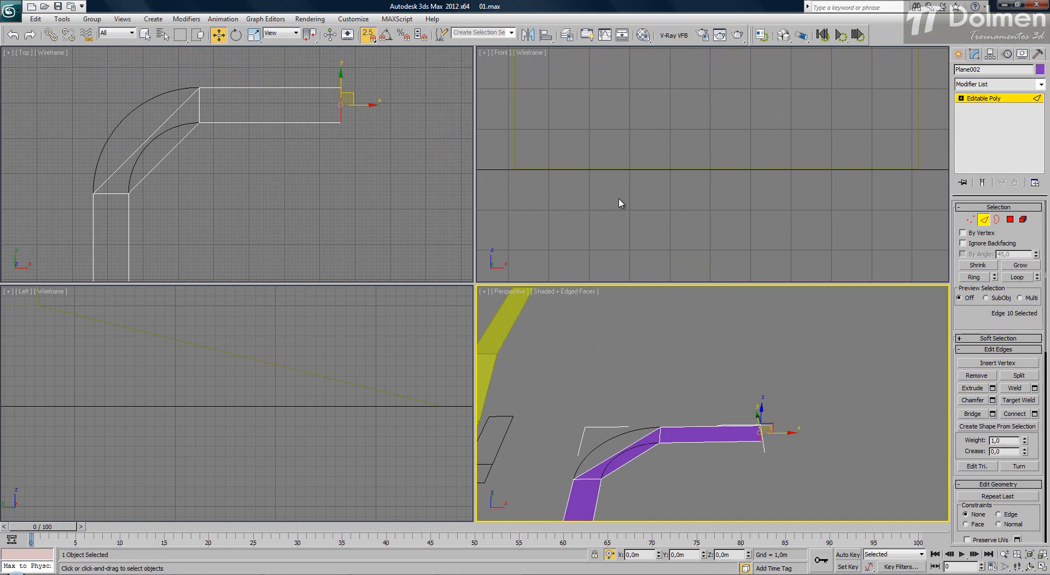
pyautogui.moveTo(251, 197); pyautogui.dragTo(286, 192, button='middle')
pyautogui.moveTo(664, 471); pyautogui.dragTo(699, 413, button='middle')
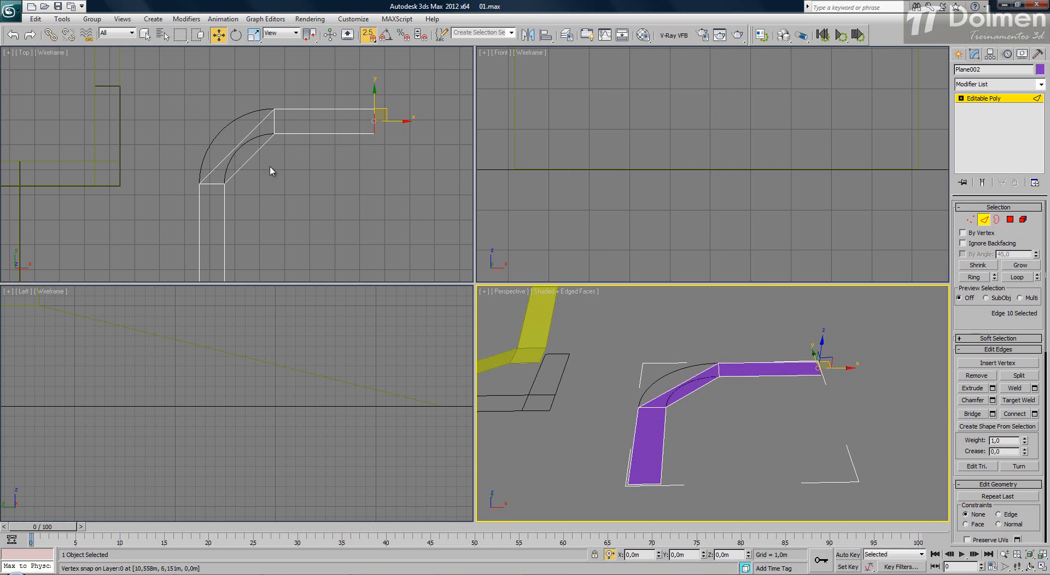
pyautogui.click(237, 153)
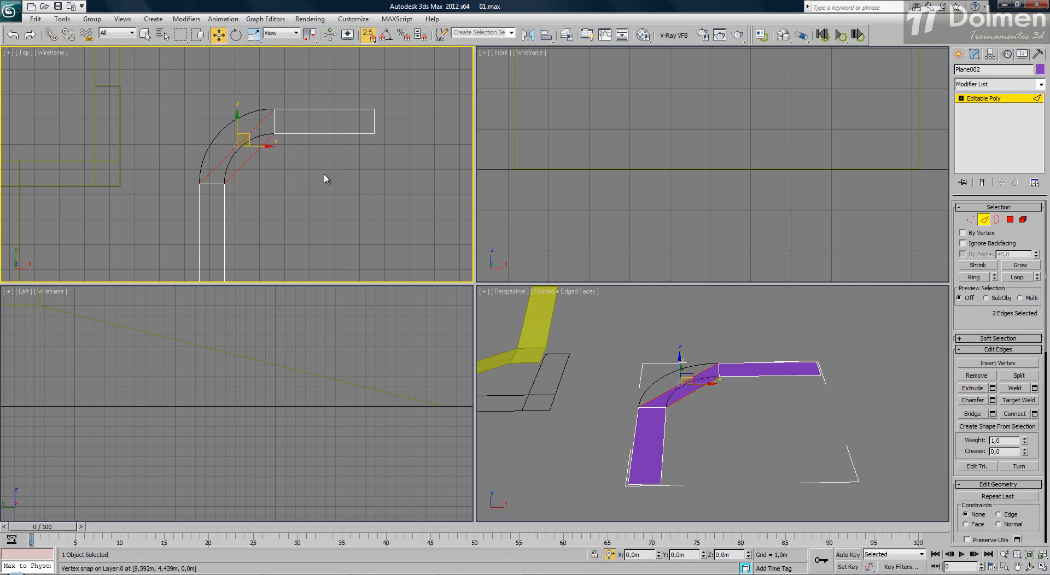
pyautogui.moveTo(233, 184); pyautogui.dragTo(218, 169, button='middle')
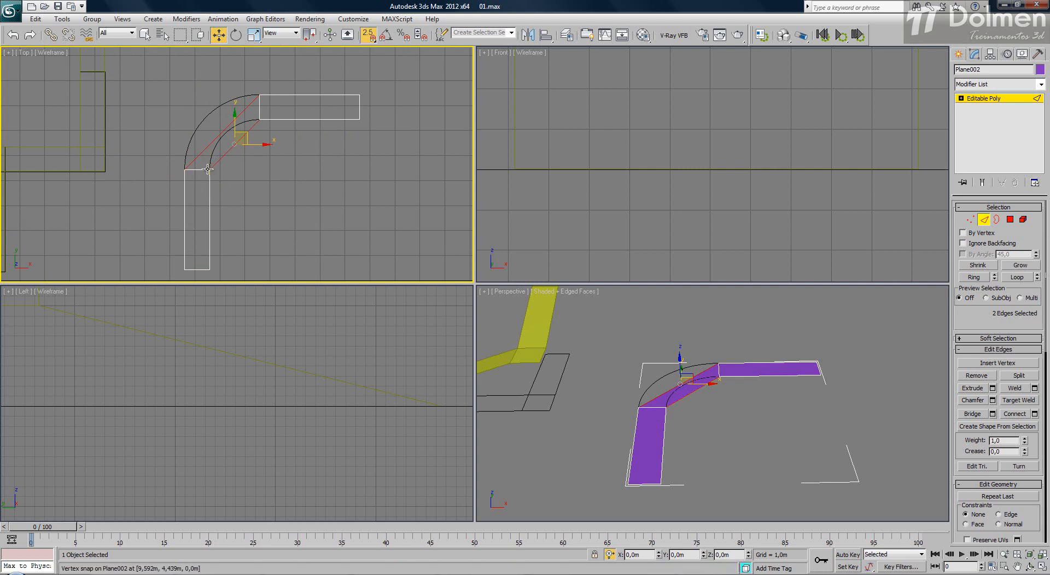
pyautogui.click(1043, 567)
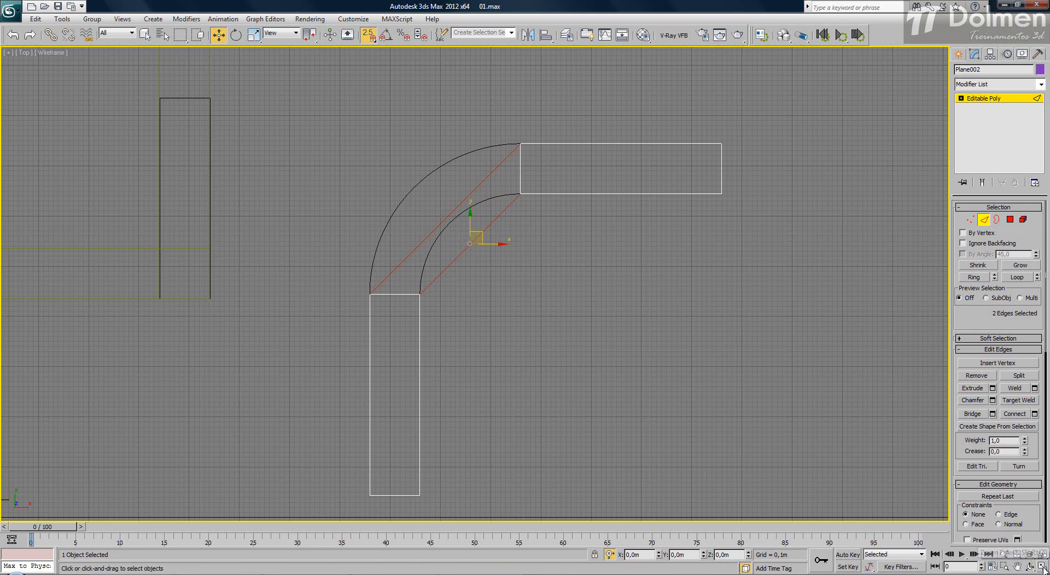
# - In vertex mode, raise the six vertices beyond the first section's start 1 m in Z
pyautogui.click(1018, 555)
pyautogui.press('1')
pyautogui.moveTo(562, 451); pyautogui.dragTo(704, 399)
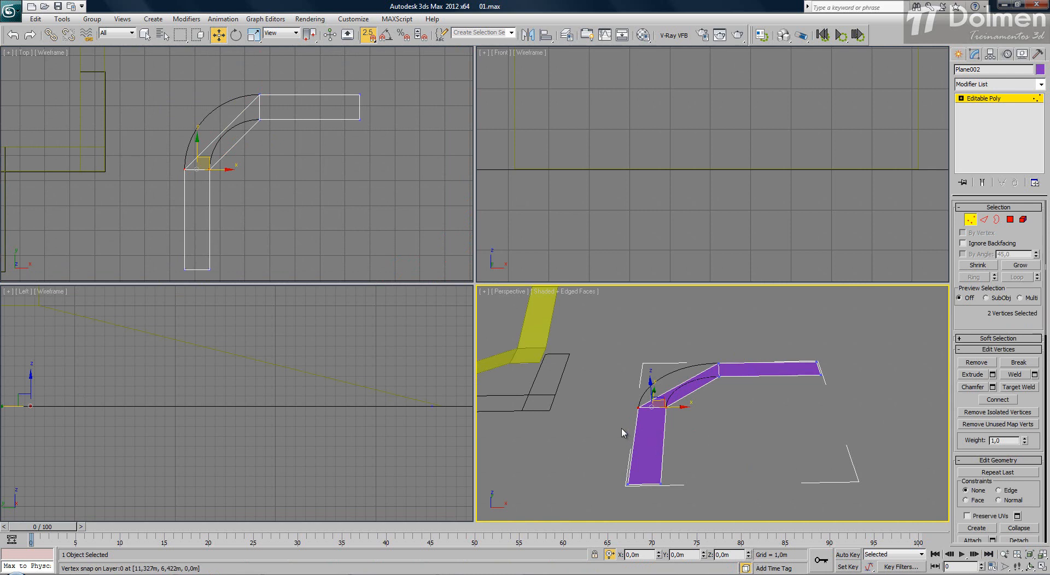
pyautogui.keyDown('ctrl'); pyautogui.moveTo(684, 485); pyautogui.dragTo(837, 332); pyautogui.keyUp('ctrl')
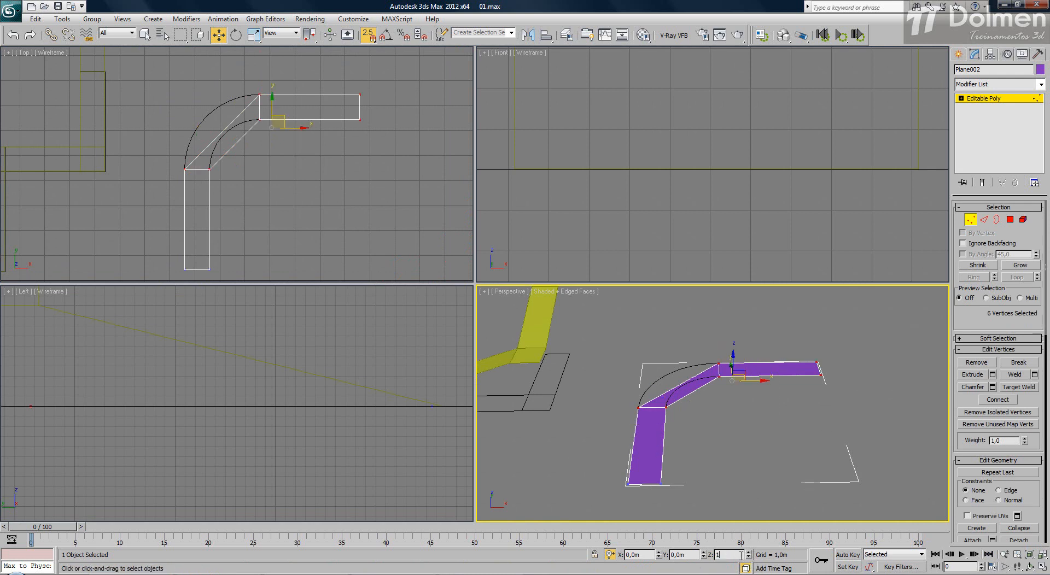
pyautogui.press('Return')
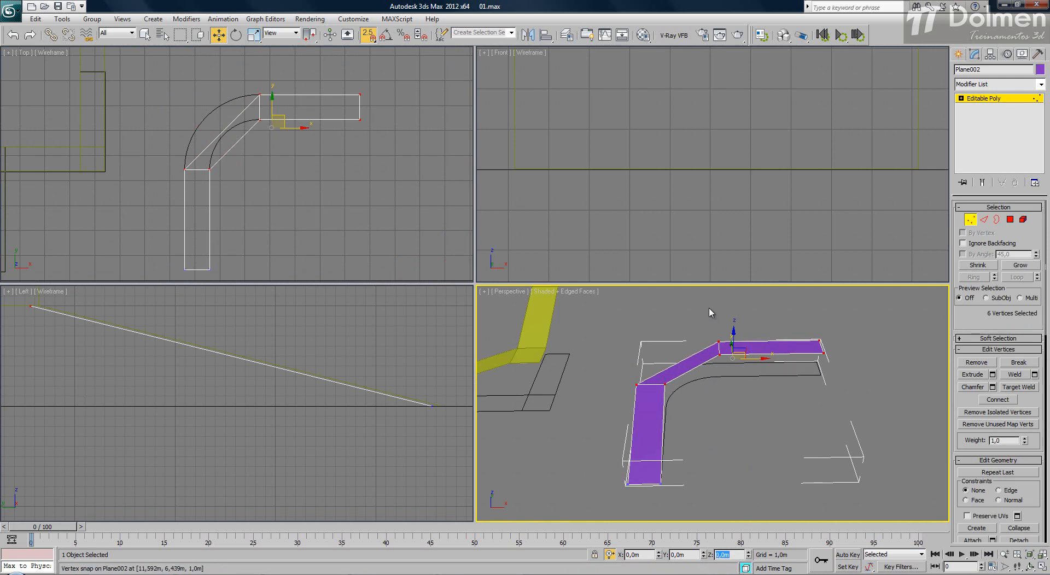
# - Raise the four vertices of the final straight section a further 0.5 m in Z
pyautogui.moveTo(711, 313); pyautogui.dragTo(885, 414)
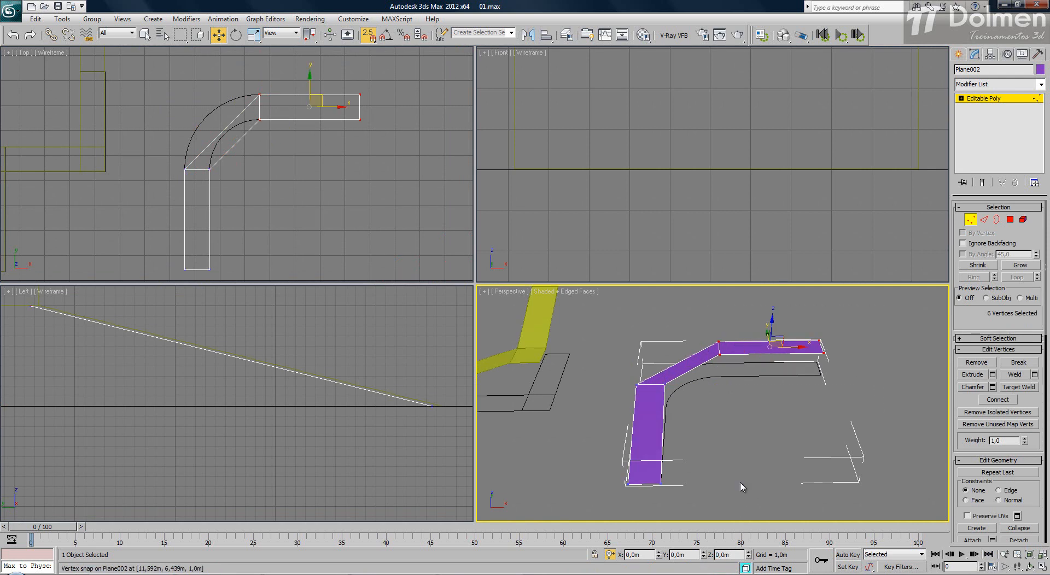
pyautogui.click(735, 555)
pyautogui.write(',5')
pyautogui.press('Return')
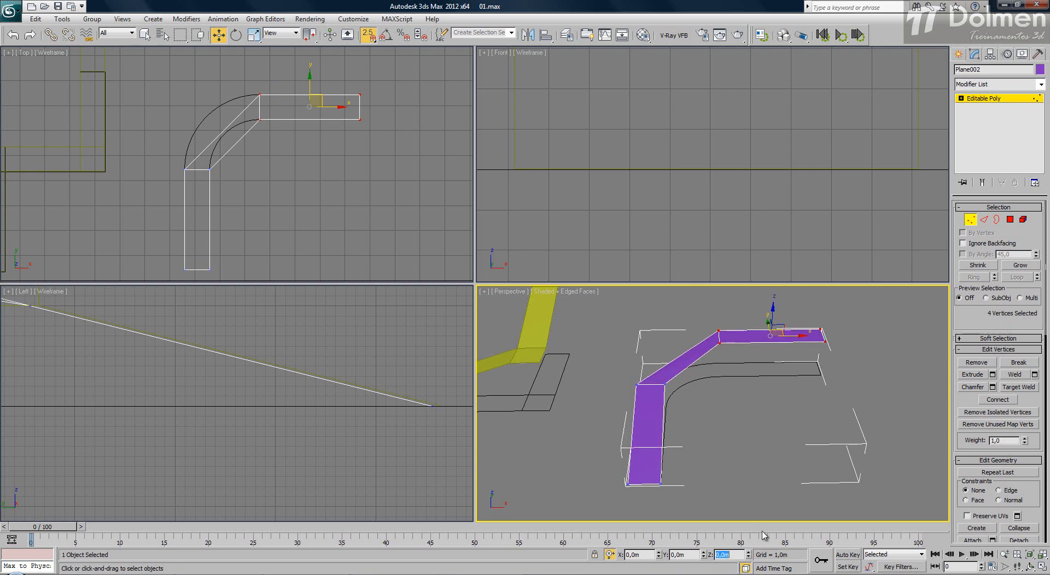
# - Raise the two end vertices of the final section 1 m in Z and clear the vertex selection
pyautogui.moveTo(811, 301); pyautogui.dragTo(872, 376)
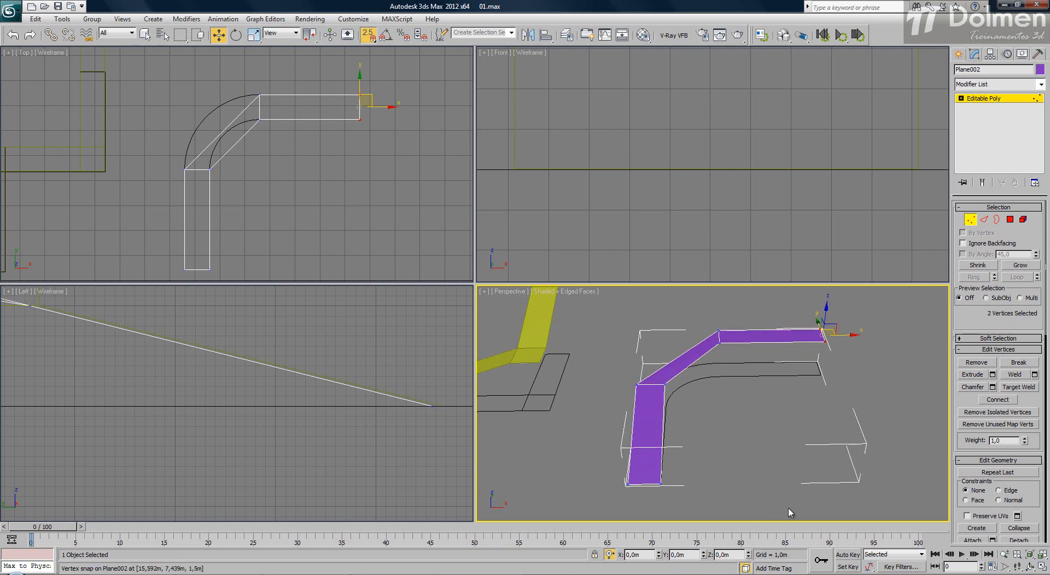
pyautogui.click(735, 556)
pyautogui.write('1')
pyautogui.press('Return')
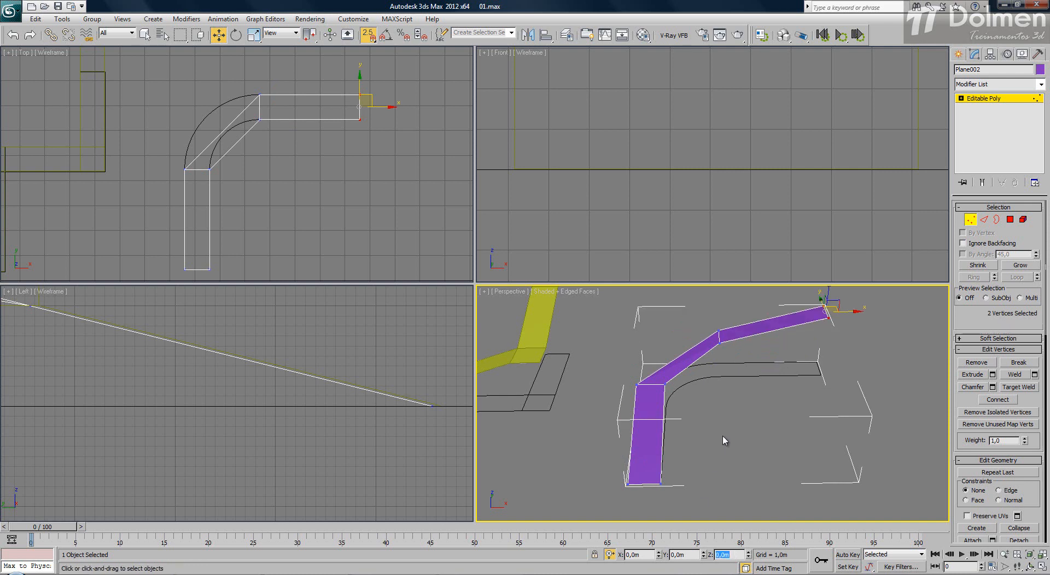
pyautogui.click(706, 426)
# - Inspect the raised ramp and its diagonal bend section from several angles in a maximized perspective view
pyautogui.keyDown('alt'); pyautogui.moveTo(706, 426); pyautogui.dragTo(730, 404, button='middle'); pyautogui.keyUp('alt')
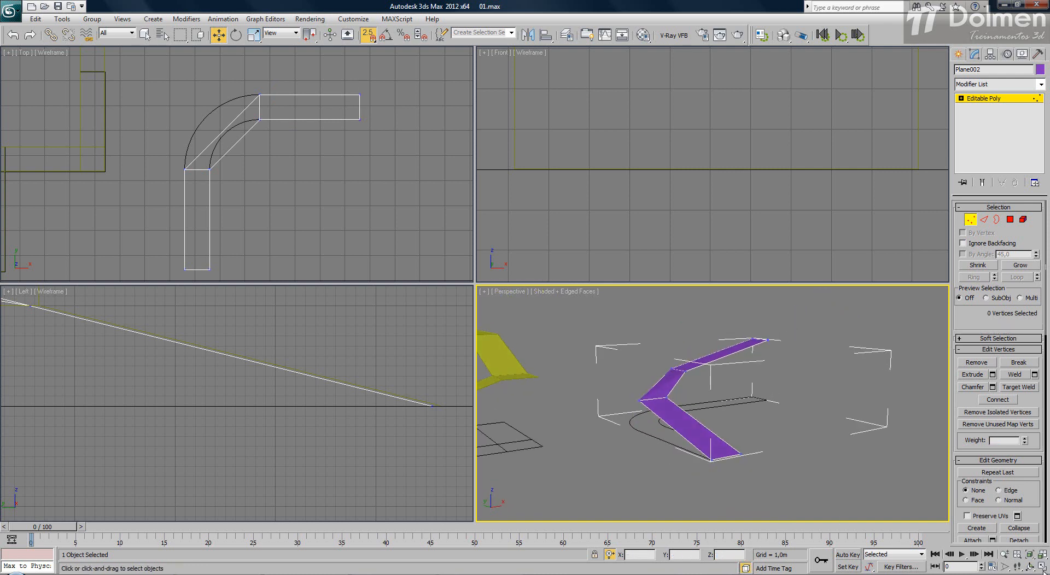
pyautogui.hotkey('alt', 'w')
pyautogui.keyDown('alt'); pyautogui.moveTo(437, 256); pyautogui.dragTo(427, 372, button='middle'); pyautogui.keyUp('alt')
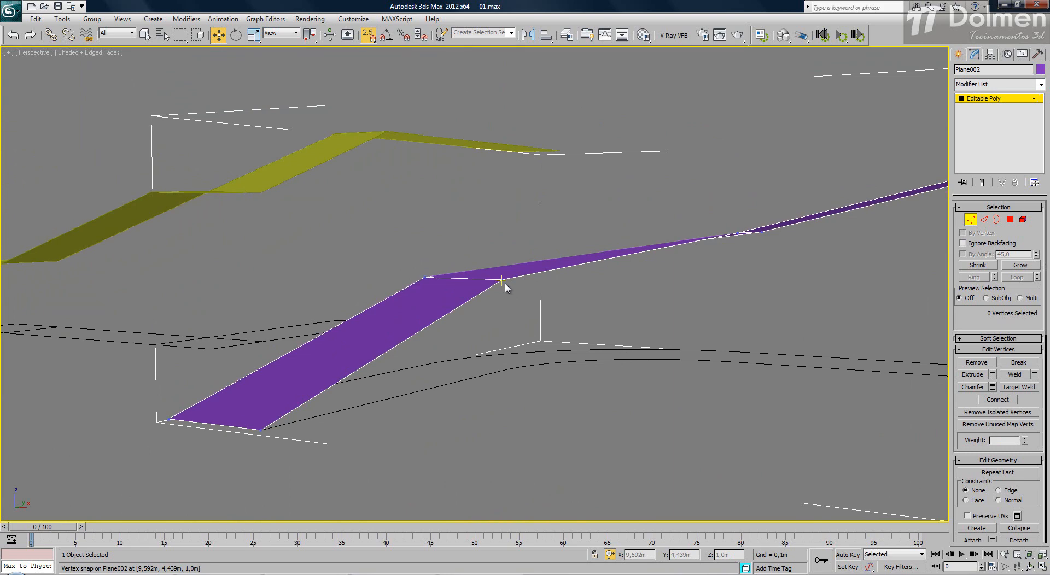
pyautogui.keyDown('alt'); pyautogui.moveTo(688, 272); pyautogui.dragTo(718, 294, button='middle'); pyautogui.keyUp('alt')
pyautogui.keyDown('alt'); pyautogui.moveTo(540, 107); pyautogui.dragTo(543, 243, button='middle'); pyautogui.keyUp('alt')
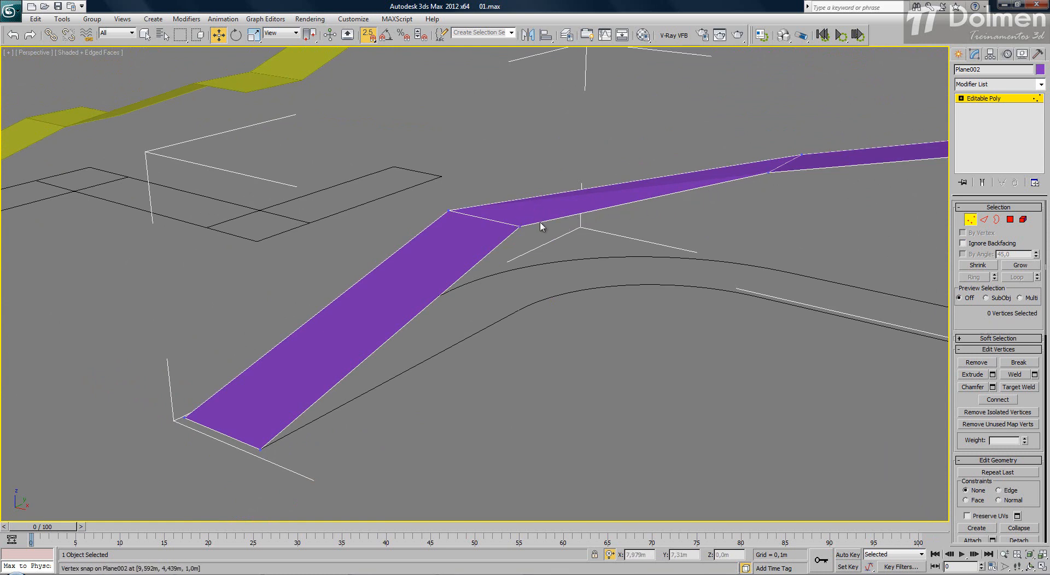
pyautogui.hotkey('alt', 'w')
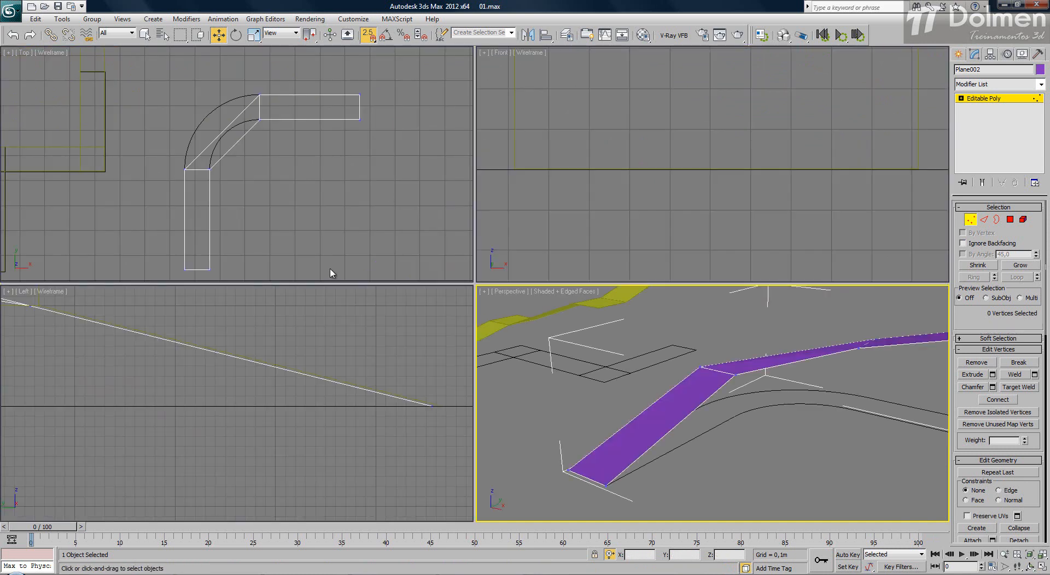
# - Leave vertex mode, turn snapping off, clone the whole surface as a single copy offset along X, and reselect the original
pyautogui.rightClick(244, 118)
pyautogui.scroll(-2, 244, 117)
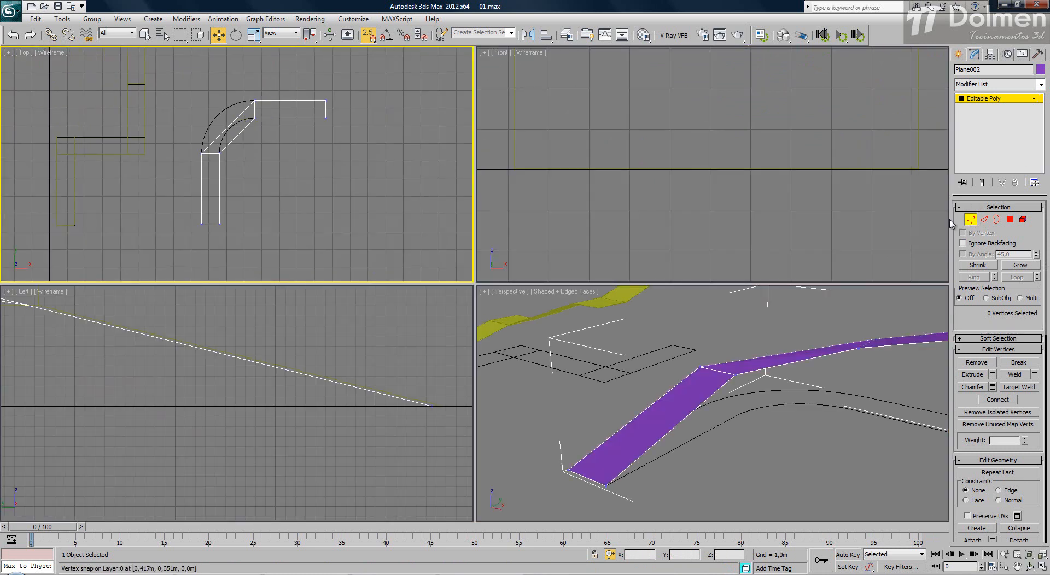
pyautogui.click(970, 219)
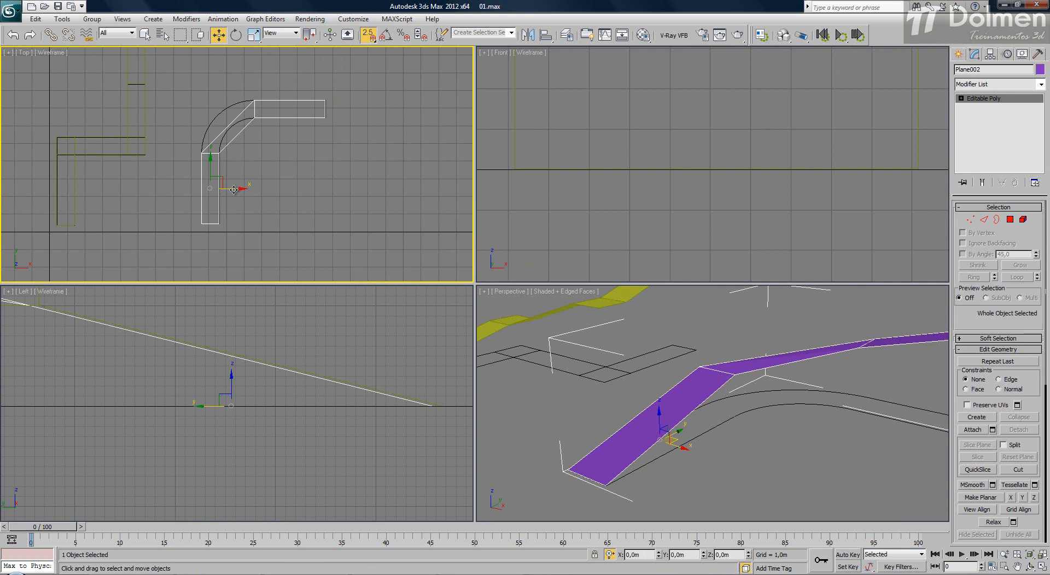
pyautogui.keyDown('shift'); pyautogui.moveTo(234, 190); pyautogui.dragTo(458, 189); pyautogui.keyUp('shift')
pyautogui.press('s')
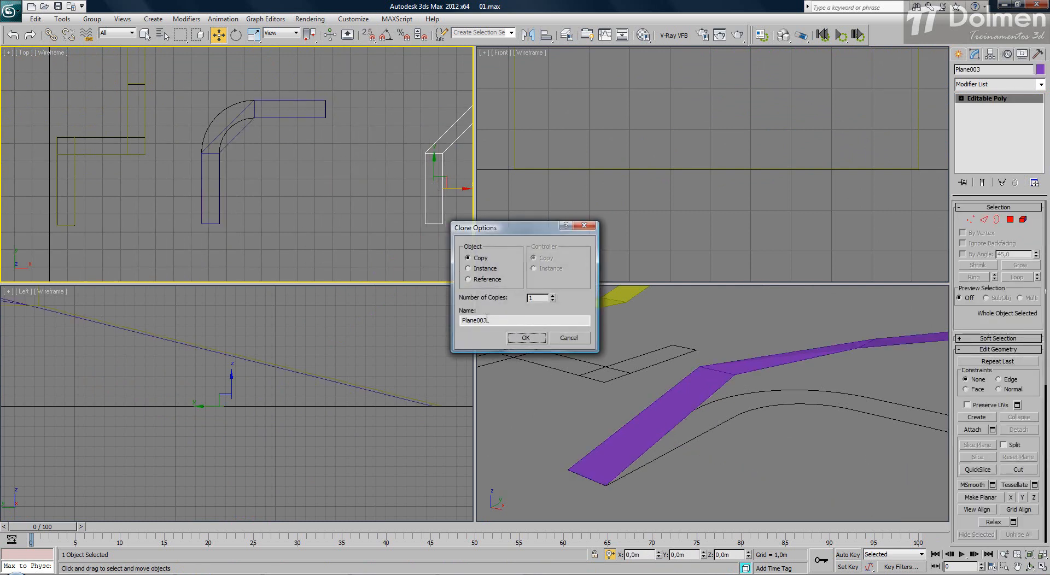
pyautogui.click(520, 339)
pyautogui.click(245, 127)
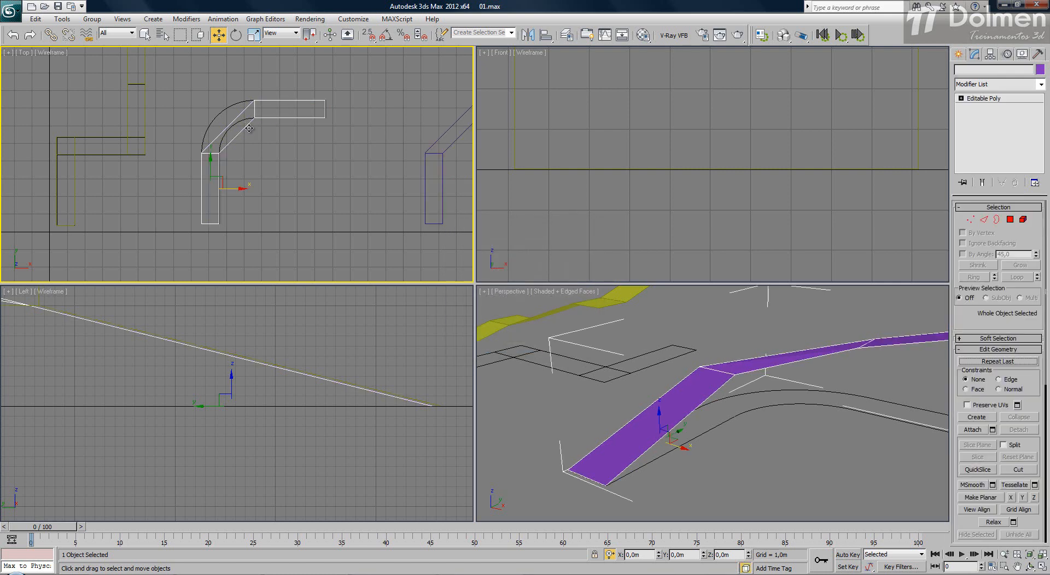
# - Lower the vertex pairs at both ends of the diagonal bend section back to ground level
pyautogui.press('1')
pyautogui.moveTo(350, 81); pyautogui.dragTo(288, 140)
pyautogui.moveTo(681, 360); pyautogui.dragTo(734, 423)
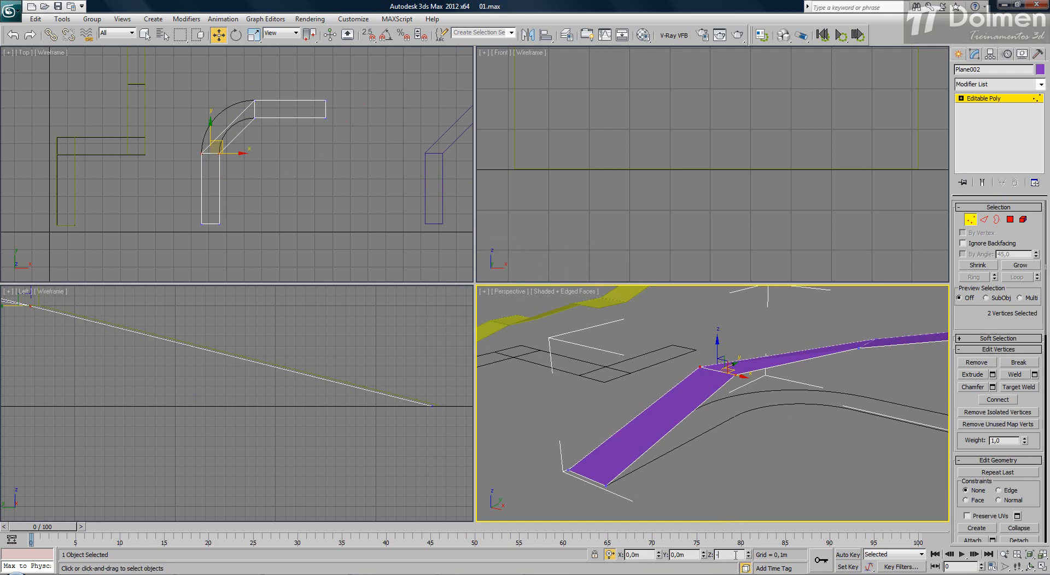
pyautogui.write('1')
pyautogui.press('Return')
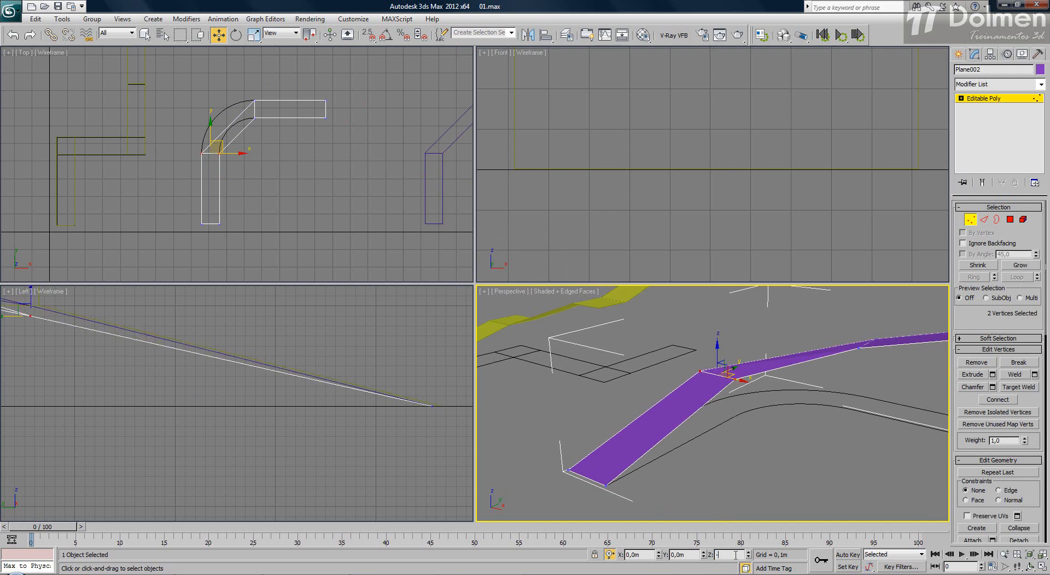
pyautogui.hotkey('ctrl', 'z')
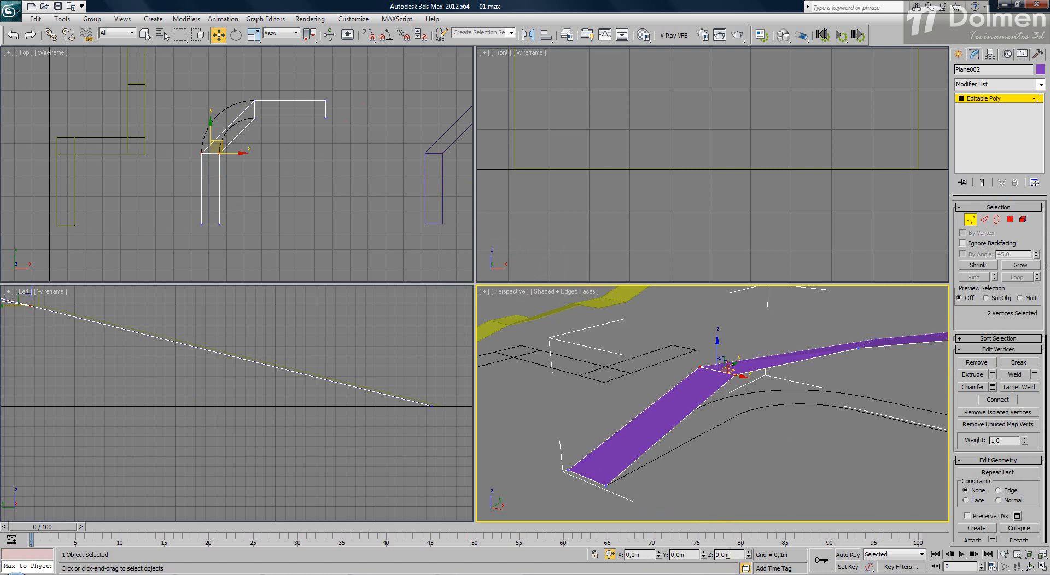
pyautogui.press('Return')
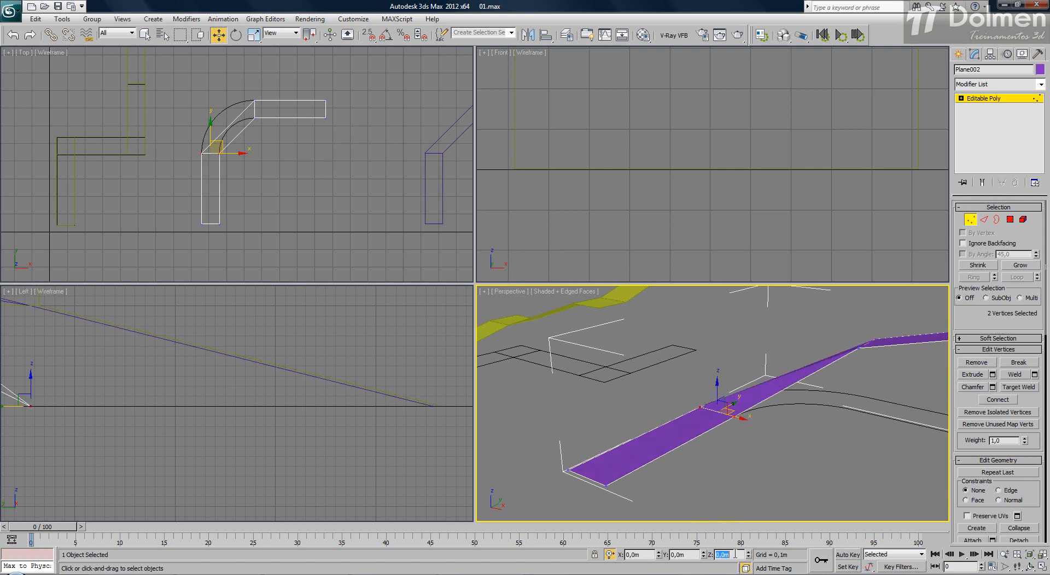
pyautogui.moveTo(830, 299); pyautogui.dragTo(911, 381)
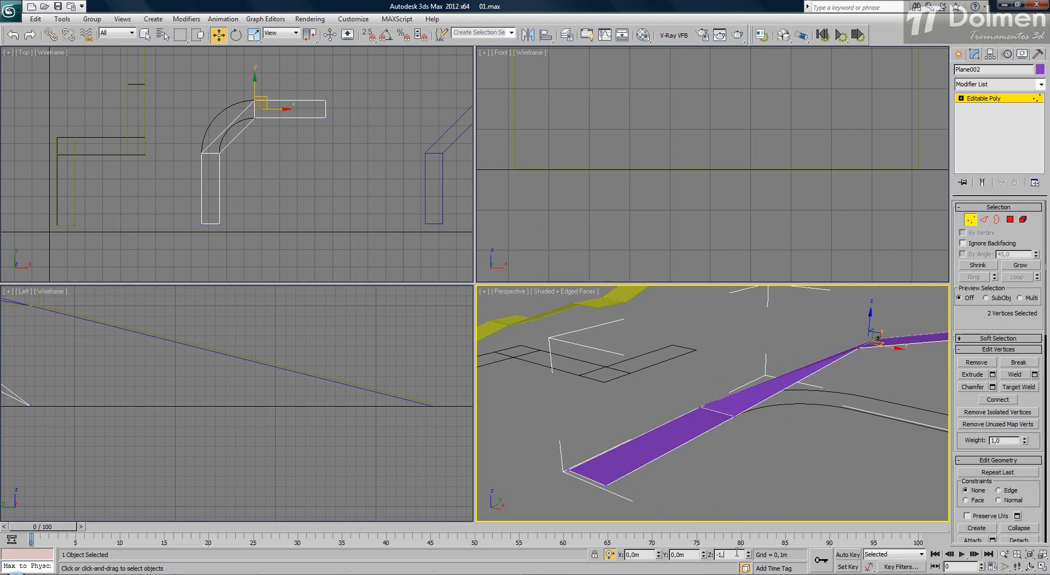
pyautogui.press('Return')
# - Lower the two end vertices of the final straight section by 2.5 m in the front view
pyautogui.moveTo(562, 141); pyautogui.dragTo(701, 152, button='middle')
pyautogui.press('z')
pyautogui.scroll(-5, 740, 162)
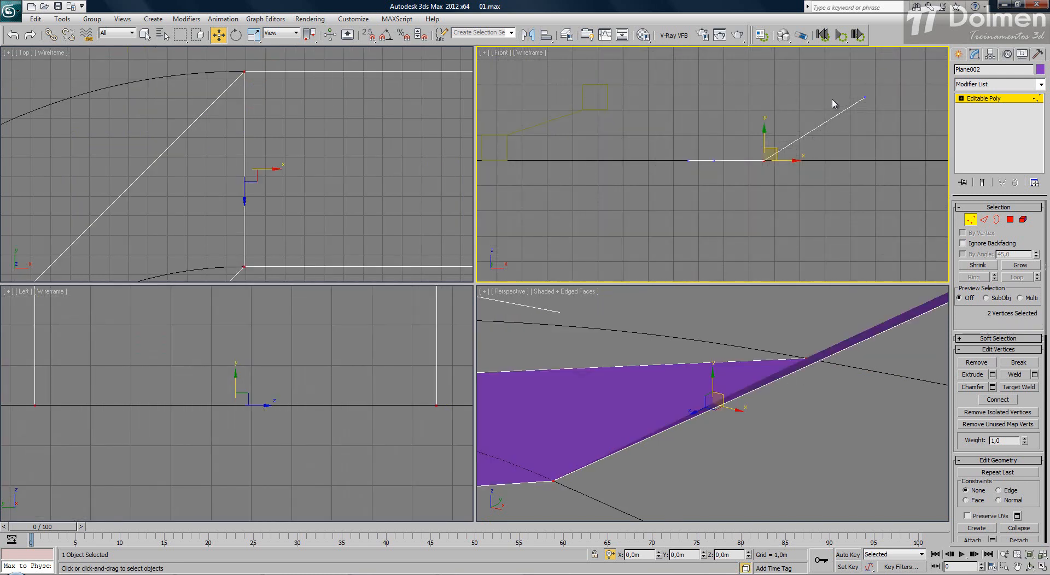
pyautogui.moveTo(856, 87); pyautogui.dragTo(880, 117)
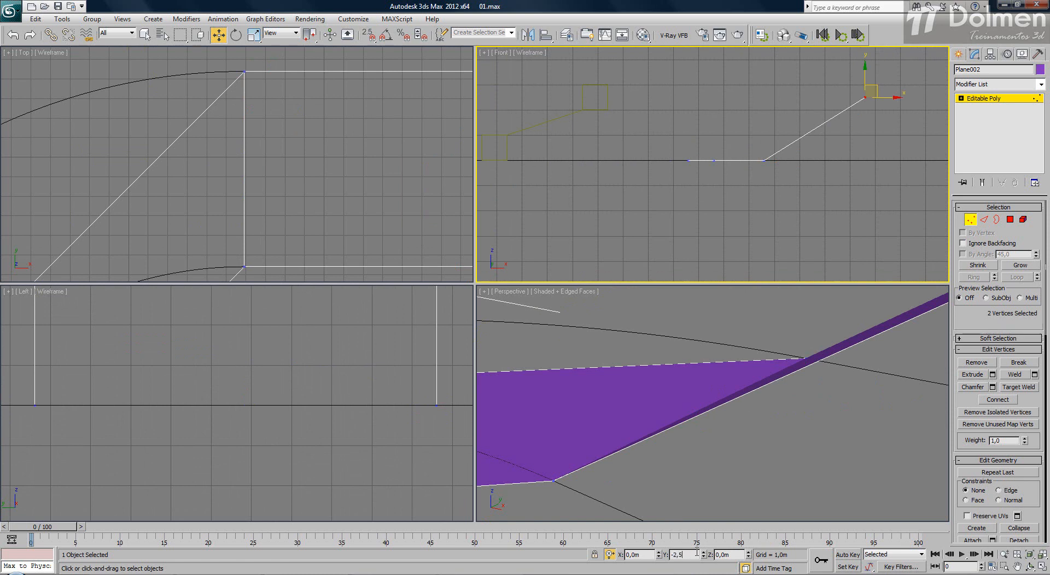
pyautogui.press('Return')
# - Connect the two long diagonal edges of the bend section with 4 segments
pyautogui.scroll(-8, 306, 93)
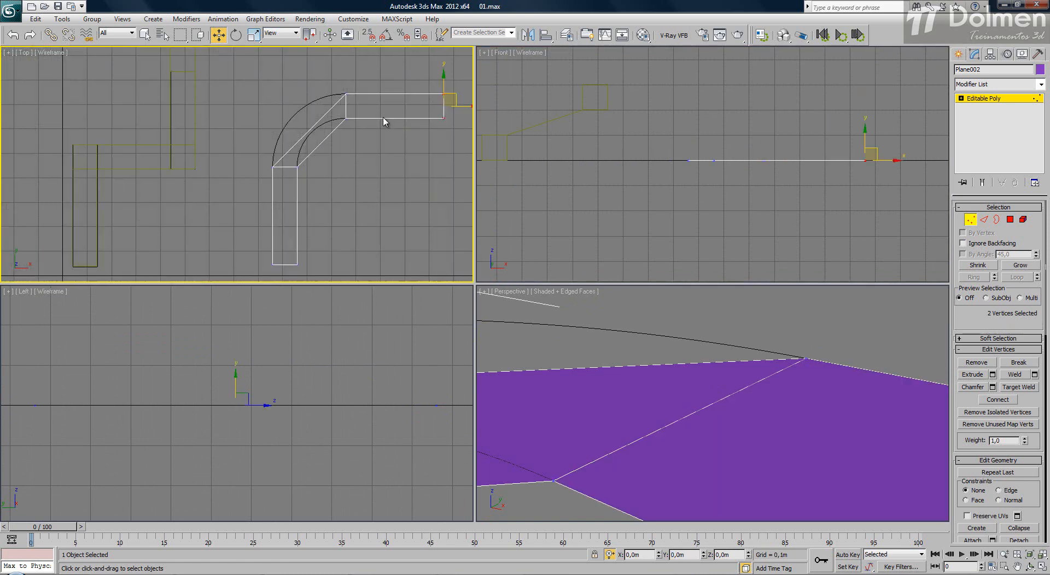
pyautogui.moveTo(384, 122); pyautogui.dragTo(279, 122, button='middle')
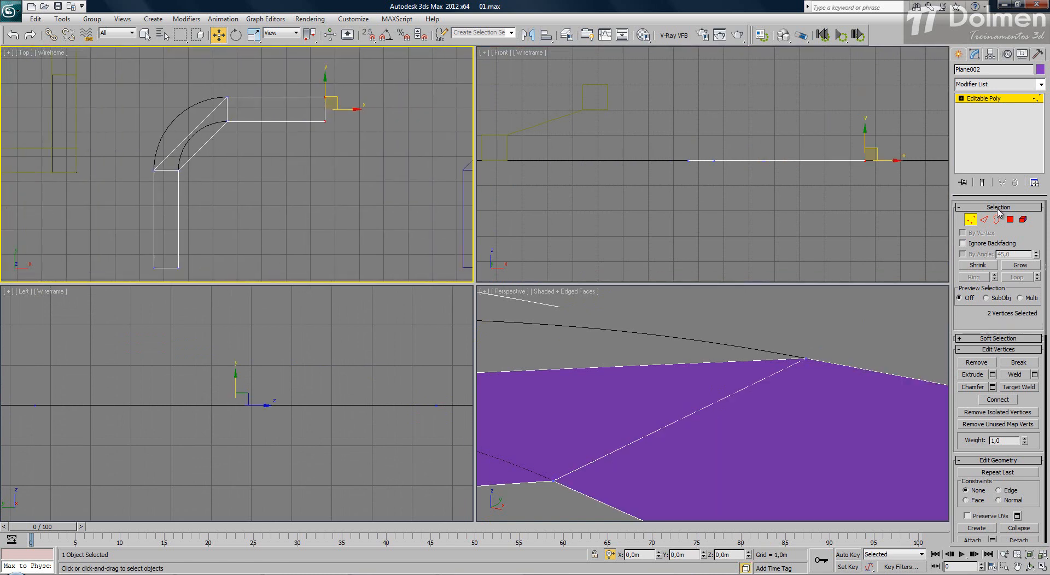
pyautogui.click(984, 219)
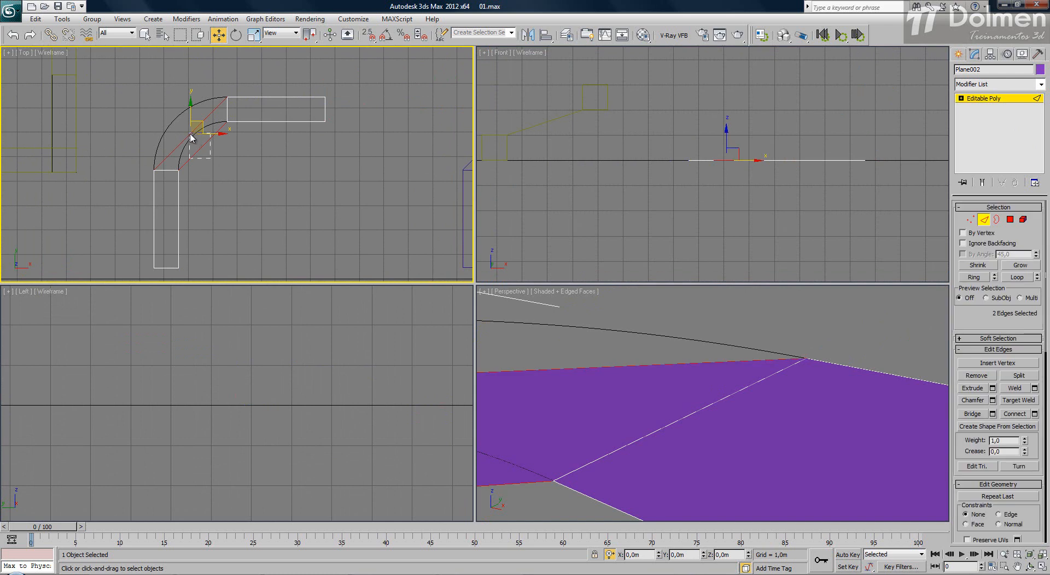
pyautogui.moveTo(192, 138); pyautogui.dragTo(166, 116)
pyautogui.click(1035, 414)
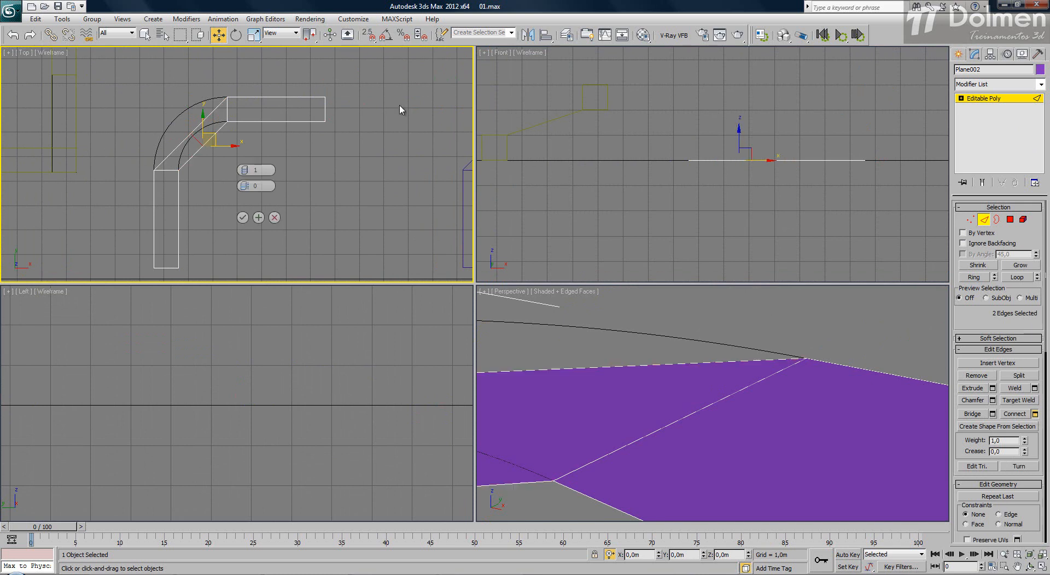
pyautogui.click(246, 170)
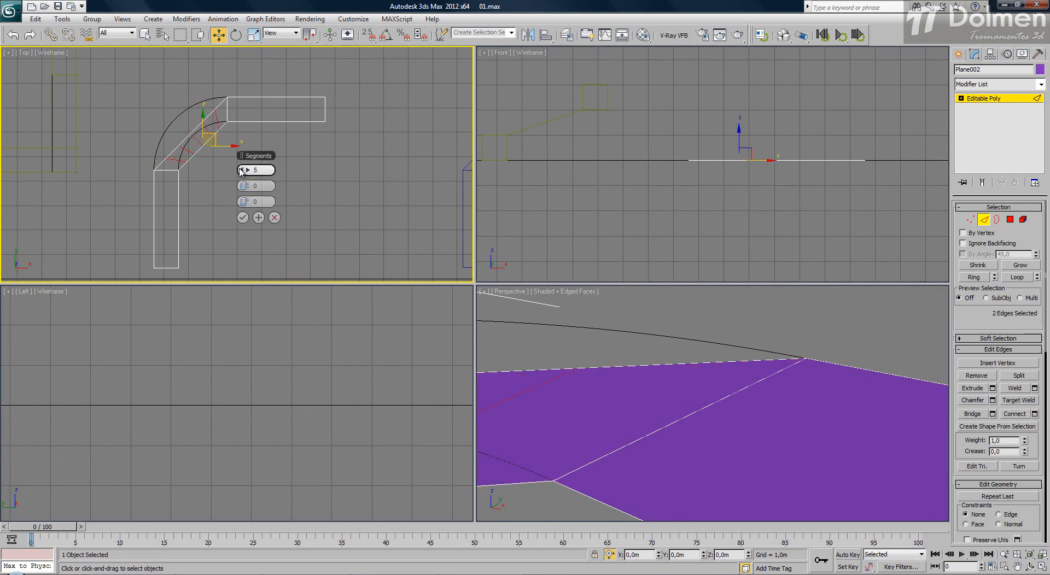
pyautogui.click(242, 218)
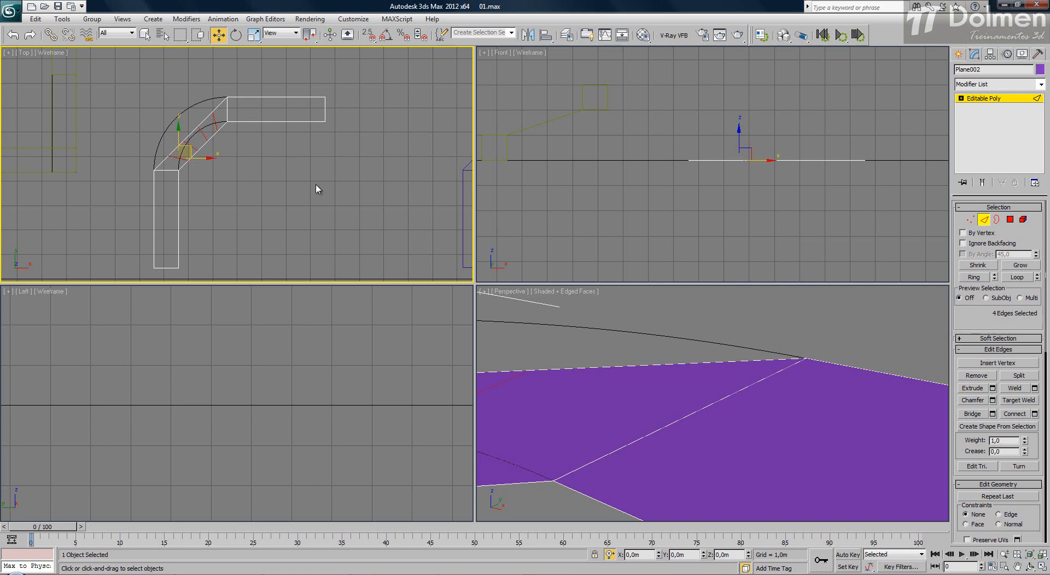
# - Enable vertex snapping and snap both vertices of the bend's first cross edge to the outer and inner curves in a maximized top view
pyautogui.hotkey('alt', 'w')
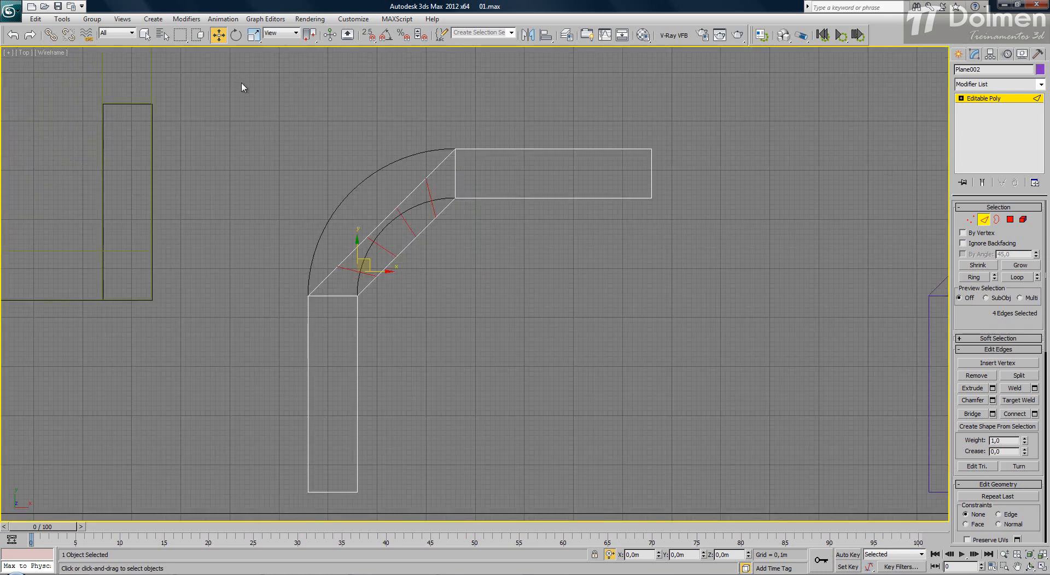
pyautogui.scroll(4, 368, 266)
pyautogui.press('1')
pyautogui.moveTo(258, 246); pyautogui.dragTo(400, 315)
pyautogui.click(285, 269)
pyautogui.press('s')
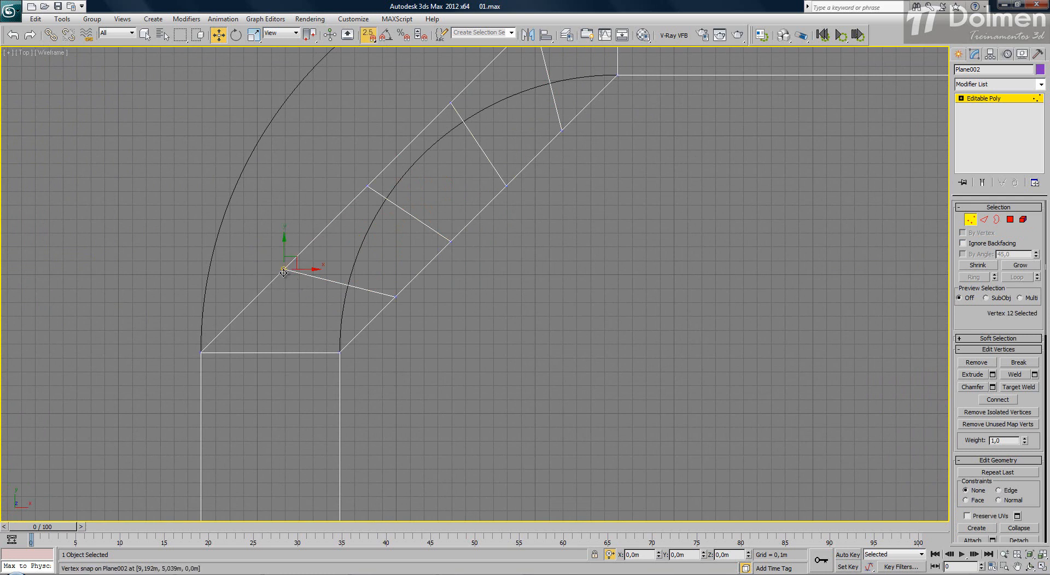
pyautogui.moveTo(281, 269); pyautogui.dragTo(218, 235)
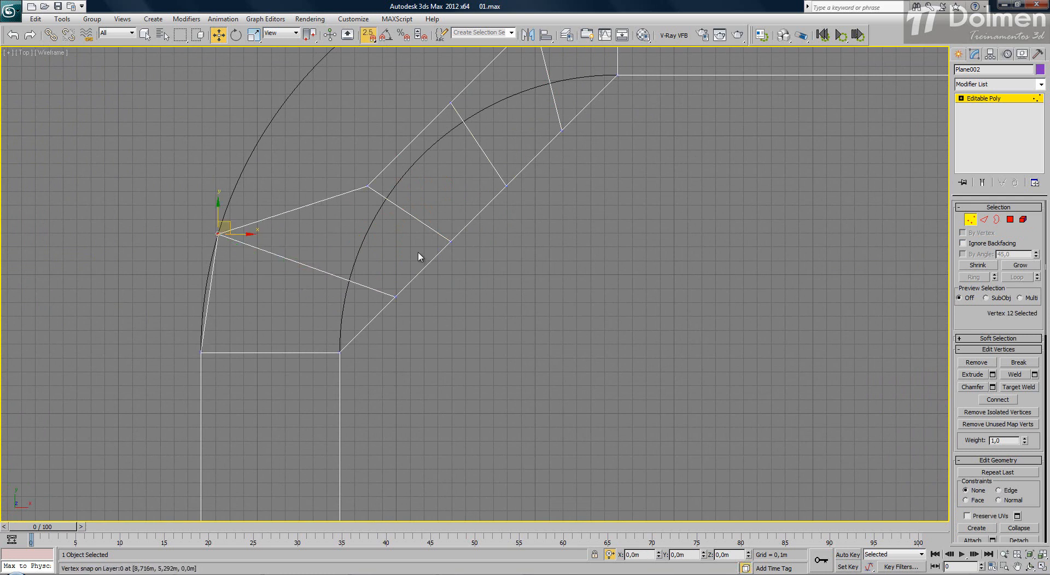
pyautogui.click(395, 297)
pyautogui.moveTo(396, 298); pyautogui.dragTo(349, 277)
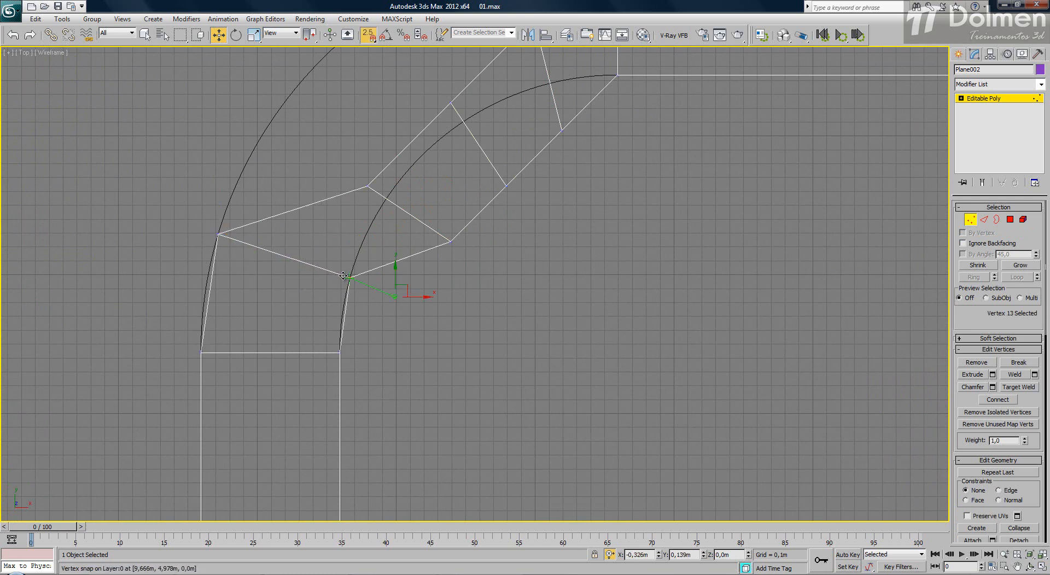
# - Snap both vertices of the bend's second cross edge onto the outer and inner curves
pyautogui.moveTo(375, 145); pyautogui.dragTo(374, 243, button='middle')
pyautogui.moveTo(432, 321); pyautogui.dragTo(432, 322)
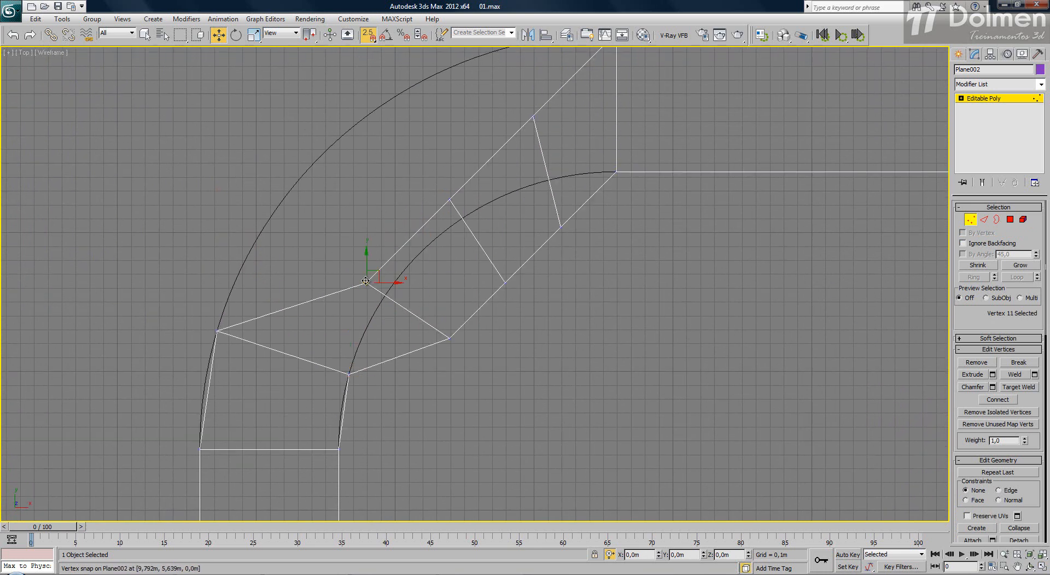
pyautogui.moveTo(366, 283); pyautogui.dragTo(268, 220)
pyautogui.click(449, 338)
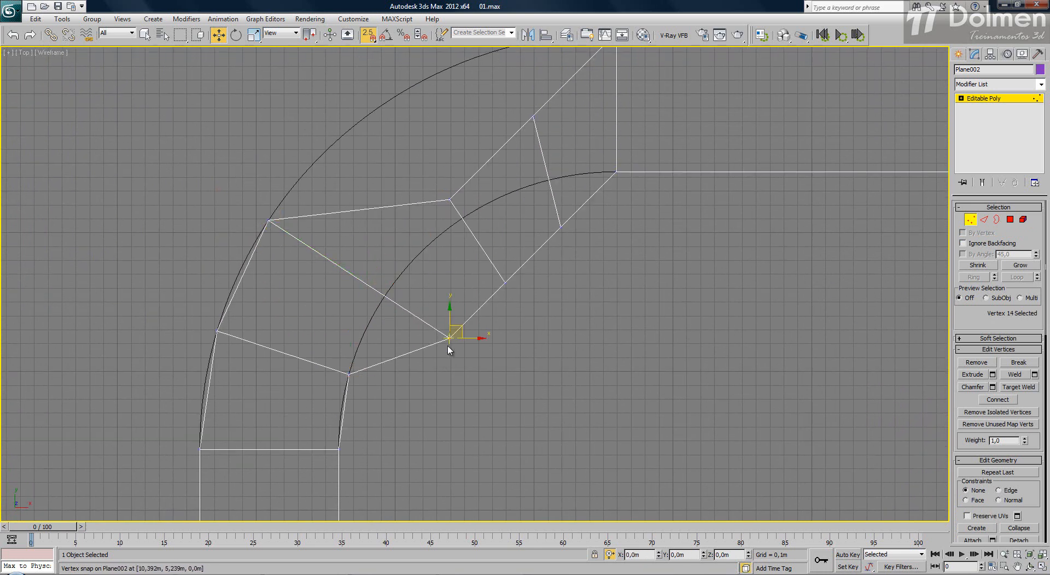
pyautogui.moveTo(449, 338); pyautogui.dragTo(386, 295)
# - Snap the vertices of the bend's third and fourth cross edges onto the outer and inner curves, and turn snapping off
pyautogui.moveTo(406, 177); pyautogui.dragTo(407, 243, button='middle')
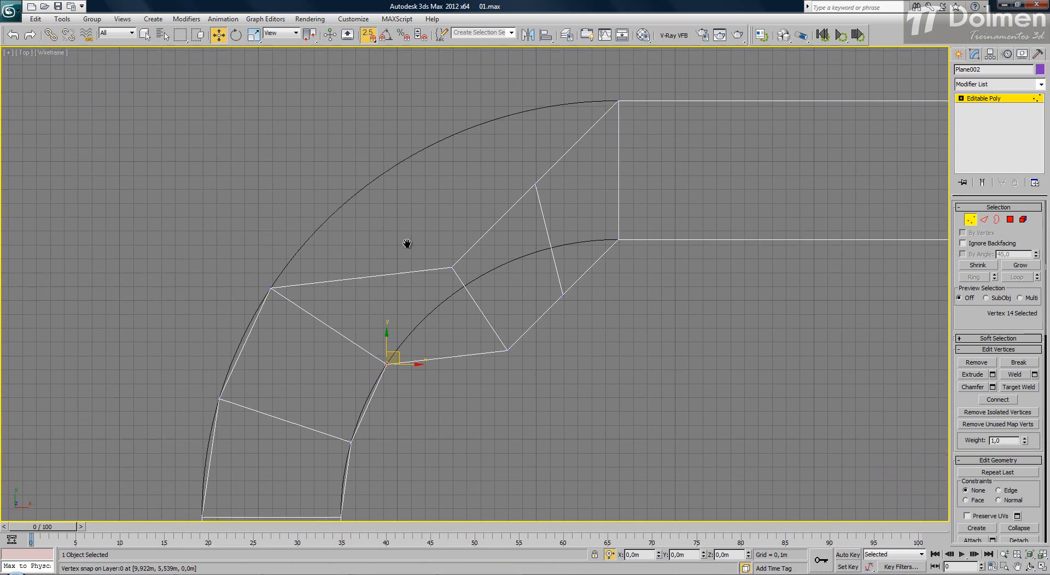
pyautogui.moveTo(529, 305); pyautogui.dragTo(528, 304)
pyautogui.moveTo(452, 268); pyautogui.dragTo(390, 169)
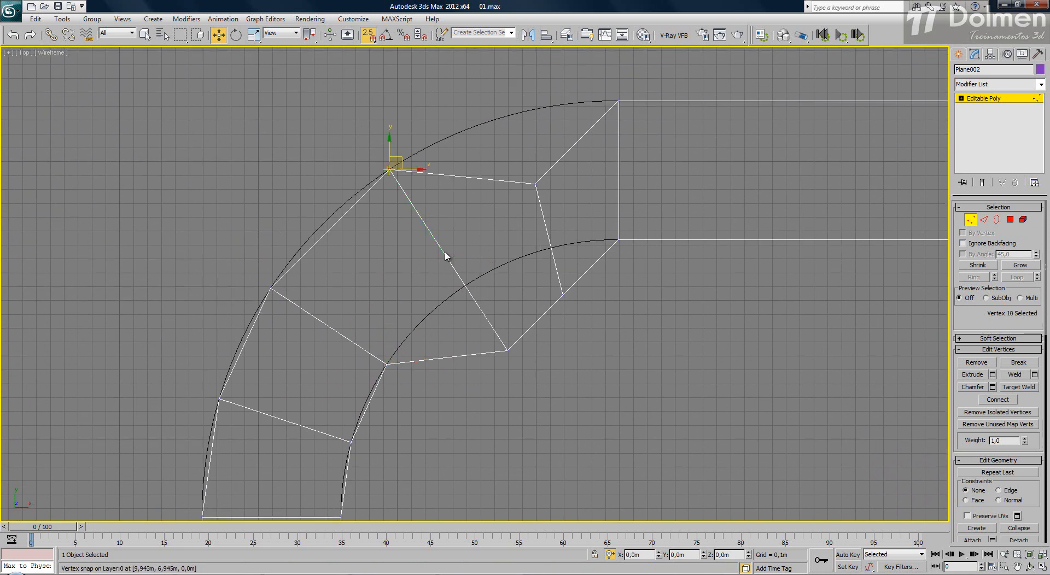
pyautogui.click(508, 350)
pyautogui.moveTo(508, 350); pyautogui.dragTo(459, 289)
pyautogui.moveTo(535, 184); pyautogui.dragTo(507, 116)
pyautogui.moveTo(585, 272); pyautogui.dragTo(540, 250)
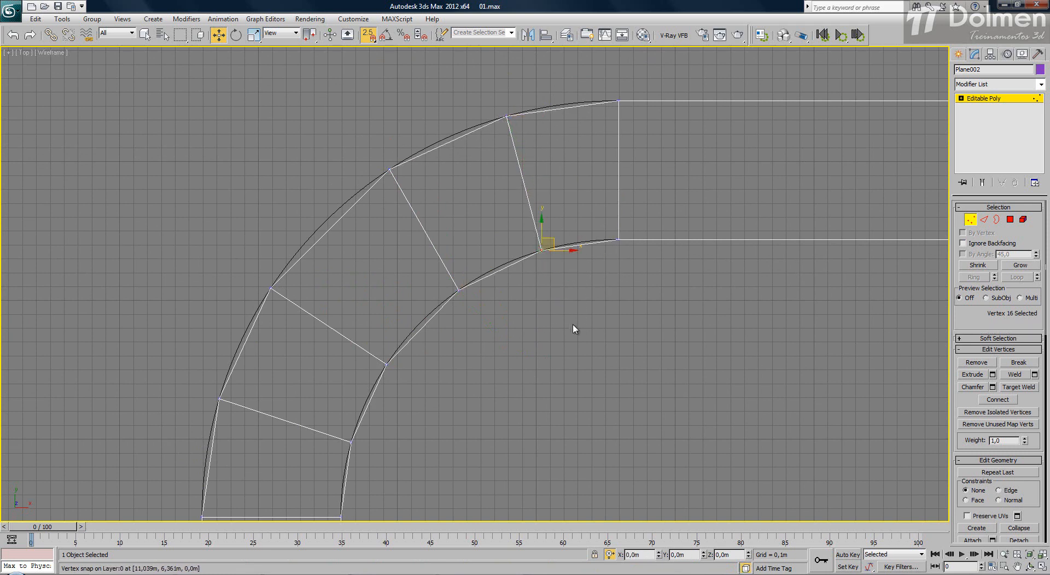
pyautogui.scroll(-5, 573, 324)
pyautogui.moveTo(572, 324); pyautogui.dragTo(542, 249, button='middle')
pyautogui.press('s')
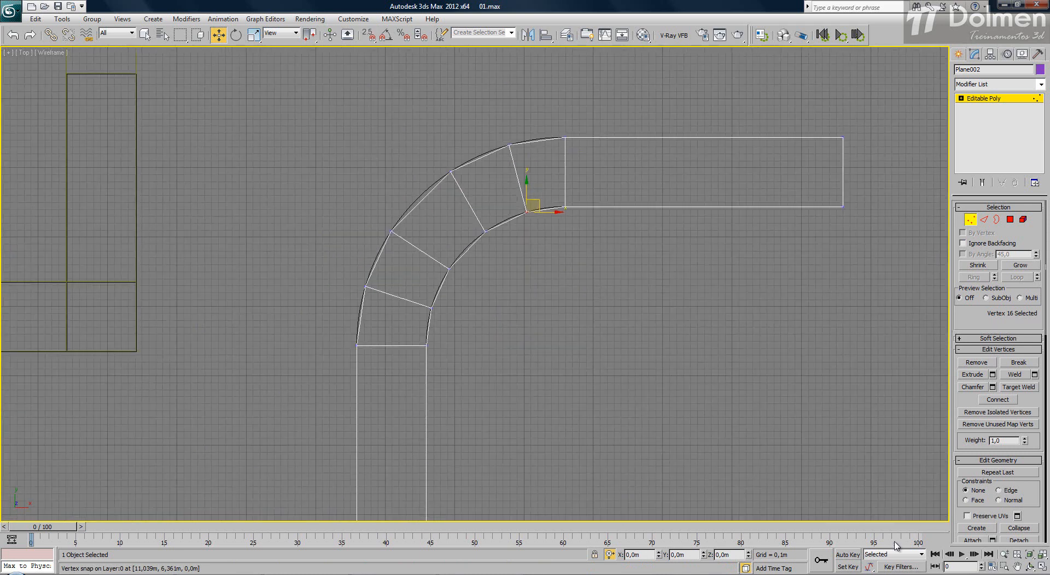
# - Raise all 14 vertices beyond the path's starting edge by 1 m in Z in a maximized perspective view
pyautogui.click(1042, 567)
pyautogui.middleClick(743, 372)
pyautogui.scroll(-8, 823, 376)
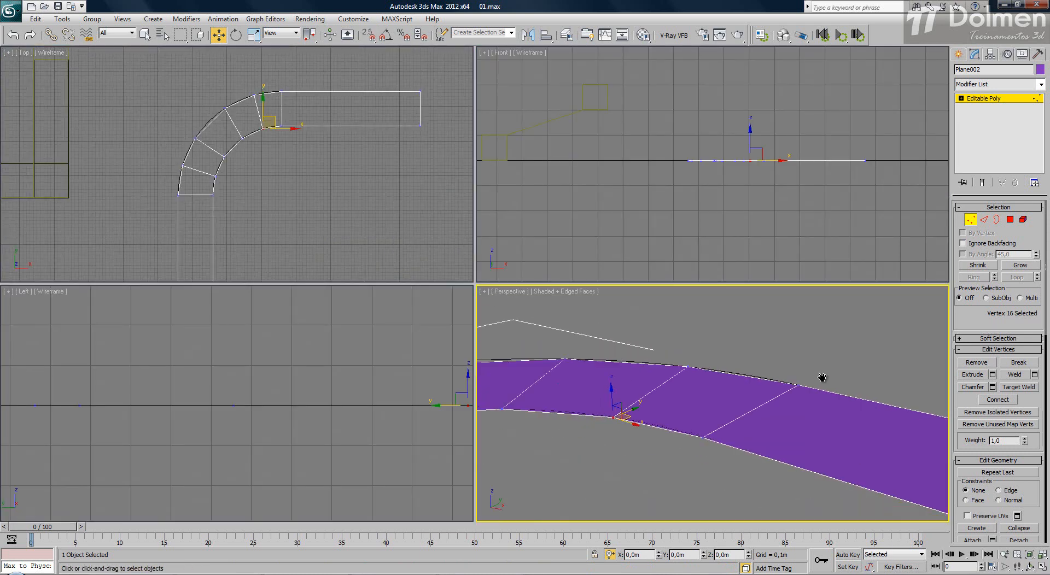
pyautogui.keyDown('alt'); pyautogui.moveTo(721, 428); pyautogui.dragTo(710, 395, button='middle'); pyautogui.keyUp('alt')
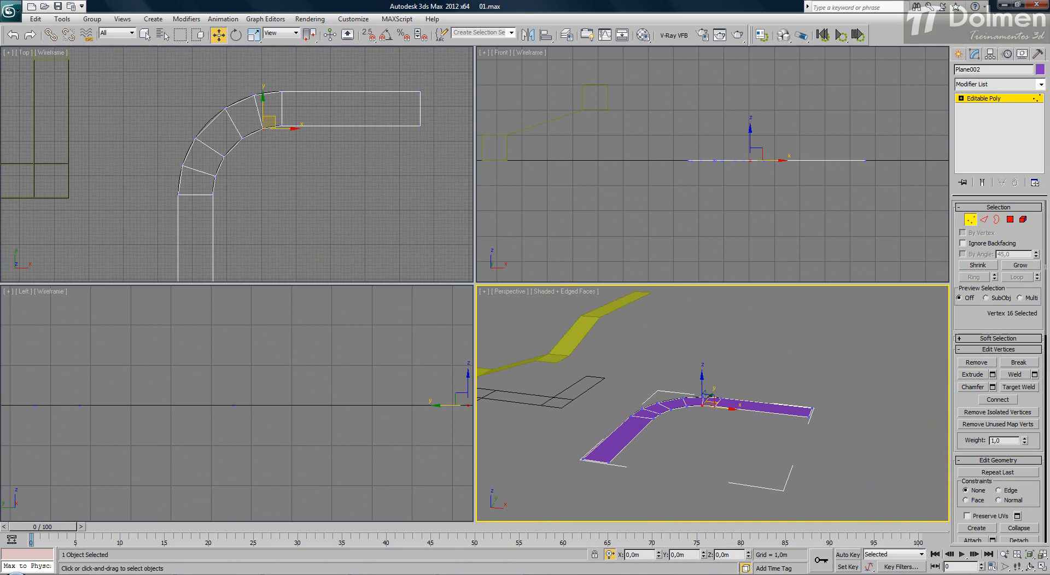
pyautogui.click(1041, 568)
pyautogui.scroll(5, 439, 379)
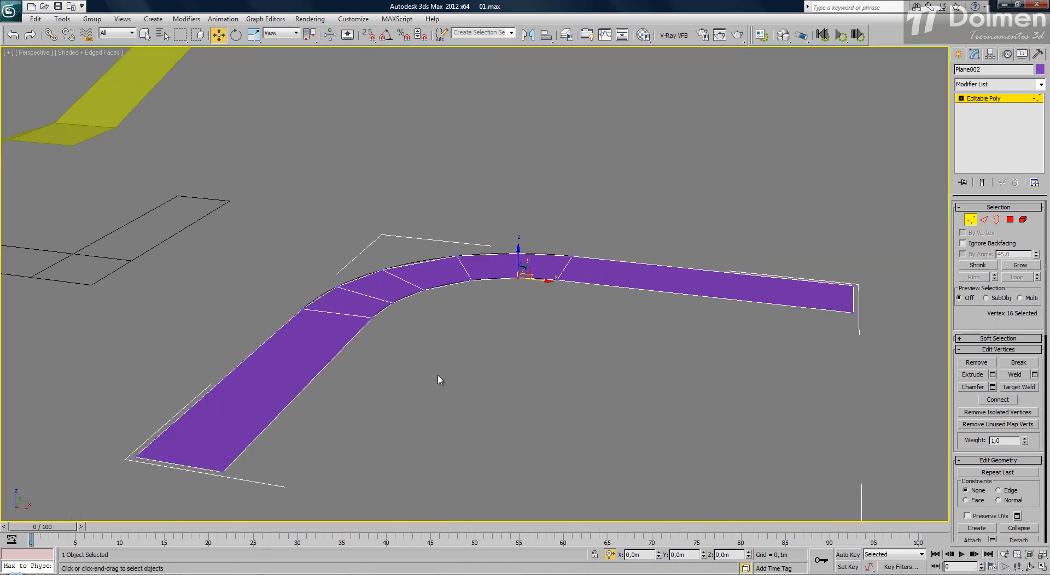
pyautogui.moveTo(274, 159); pyautogui.dragTo(914, 390)
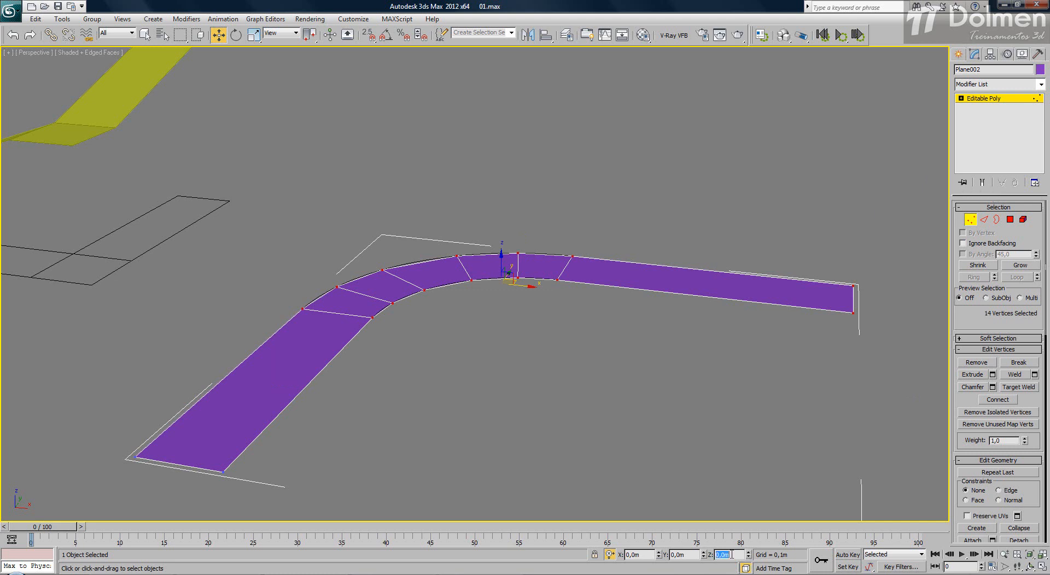
pyautogui.write('1')
pyautogui.press('Return')
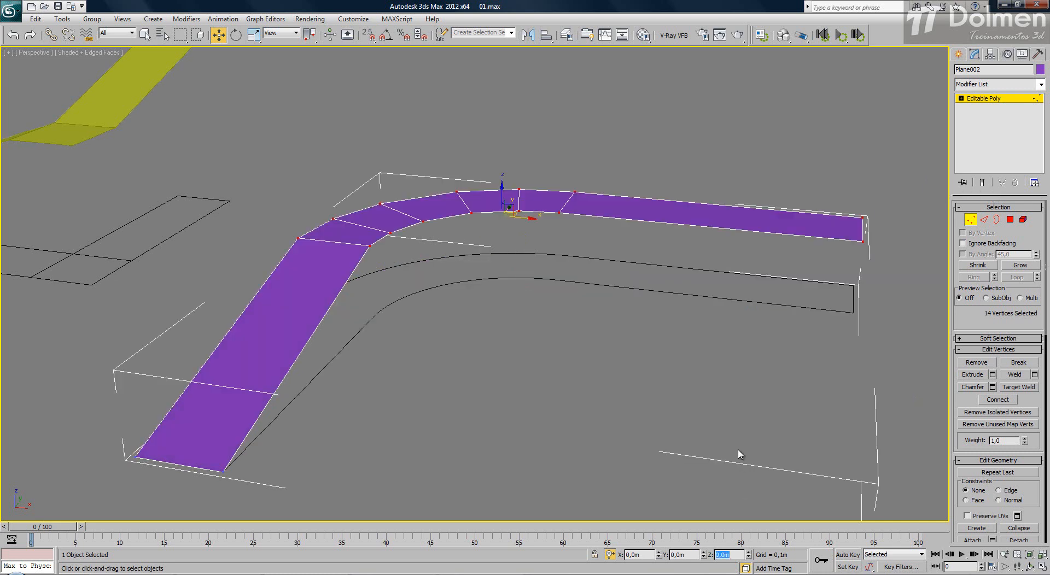
# - Raise the four vertices of the final straight section further in Z, and its two end vertices another 1 m
pyautogui.moveTo(546, 137); pyautogui.dragTo(896, 376)
pyautogui.write('1')
pyautogui.press('Return')
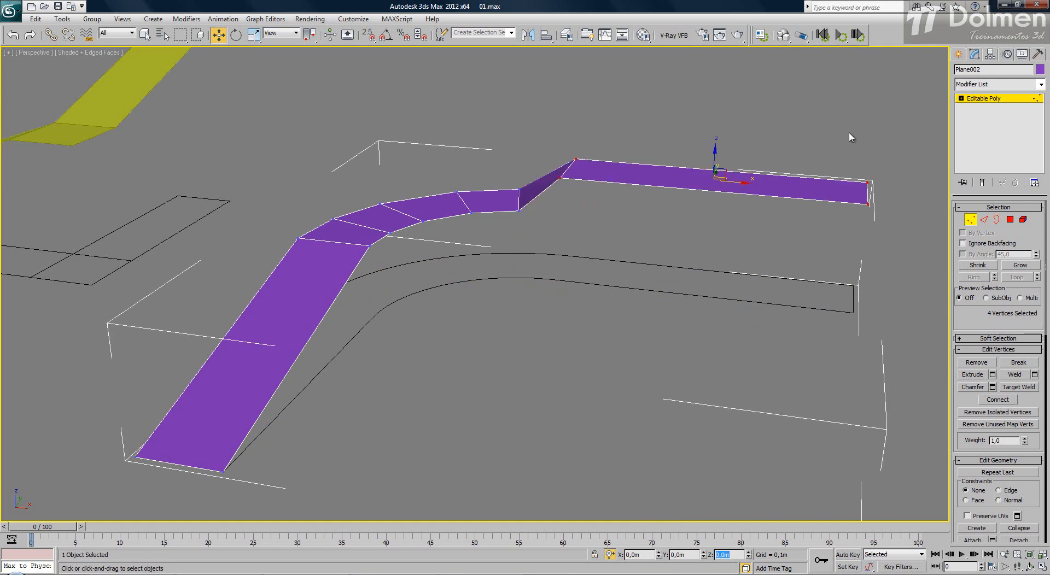
pyautogui.moveTo(851, 137); pyautogui.dragTo(887, 216)
pyautogui.write('1')
pyautogui.press('Return')
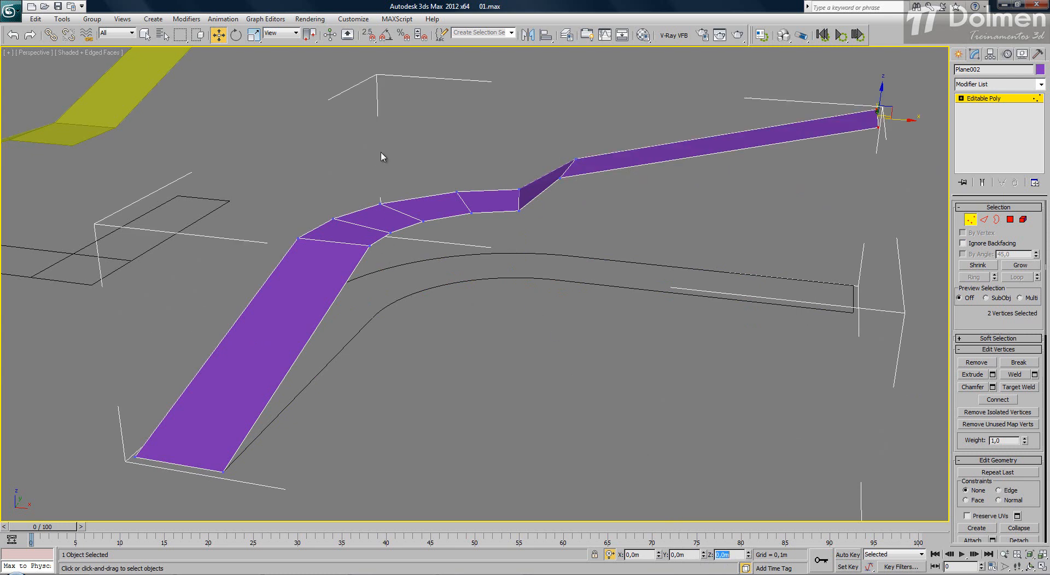
# - Raise the vertex pair of the bend's fourth cross edge in Z to ease the steep step before the final section
pyautogui.moveTo(514, 159); pyautogui.dragTo(525, 232)
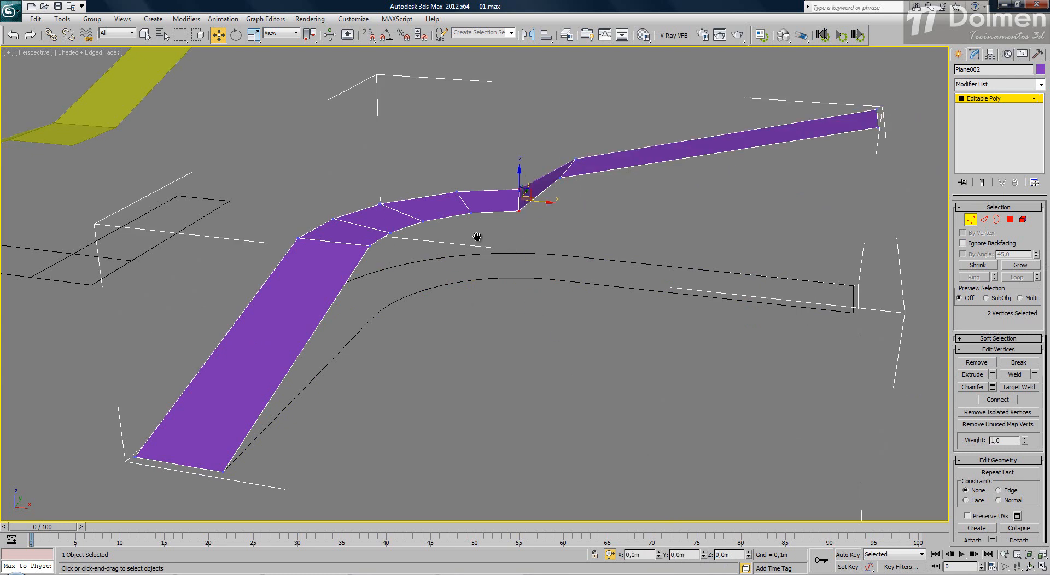
pyautogui.moveTo(477, 237)
pyautogui.keyDown('alt'); pyautogui.mouseDown(button='middle')
pyautogui.moveTo(462, 277)
pyautogui.moveTo(444, 261)
pyautogui.moveTo(459, 237)
pyautogui.mouseUp(button='middle'); pyautogui.keyUp('alt')
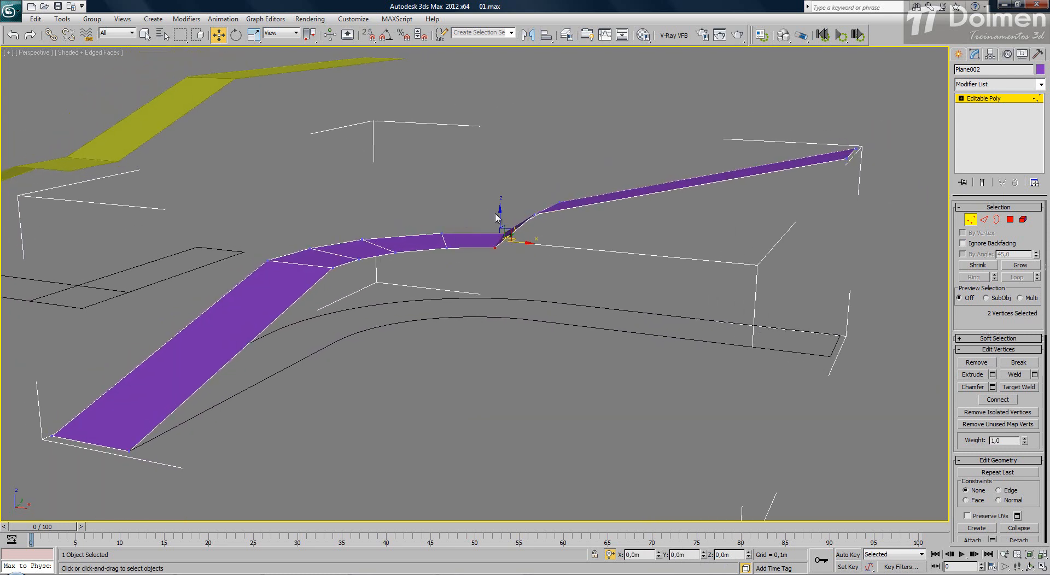
pyautogui.scroll(5, 495, 224)
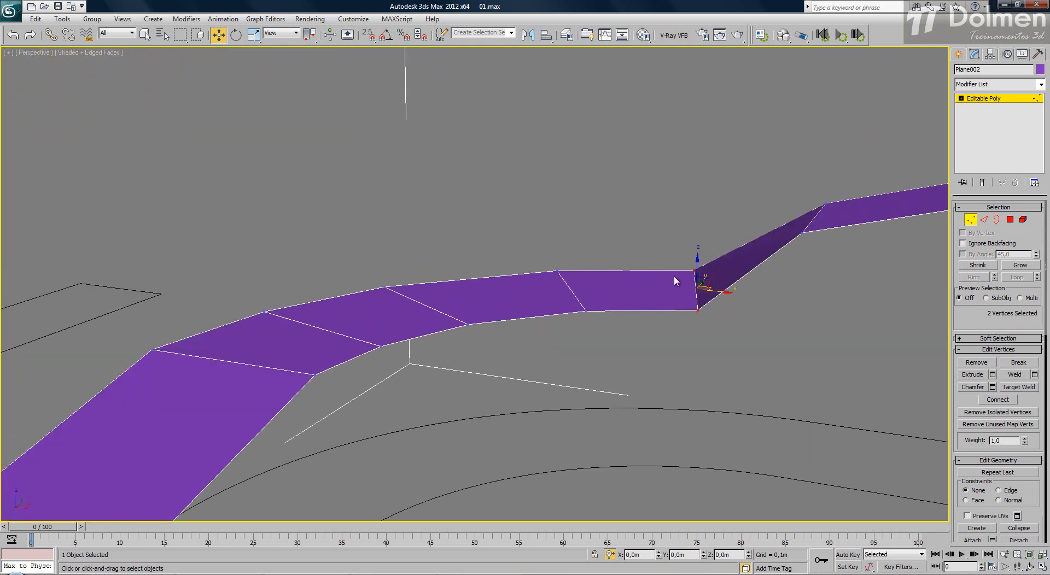
pyautogui.moveTo(699, 269); pyautogui.dragTo(700, 228)
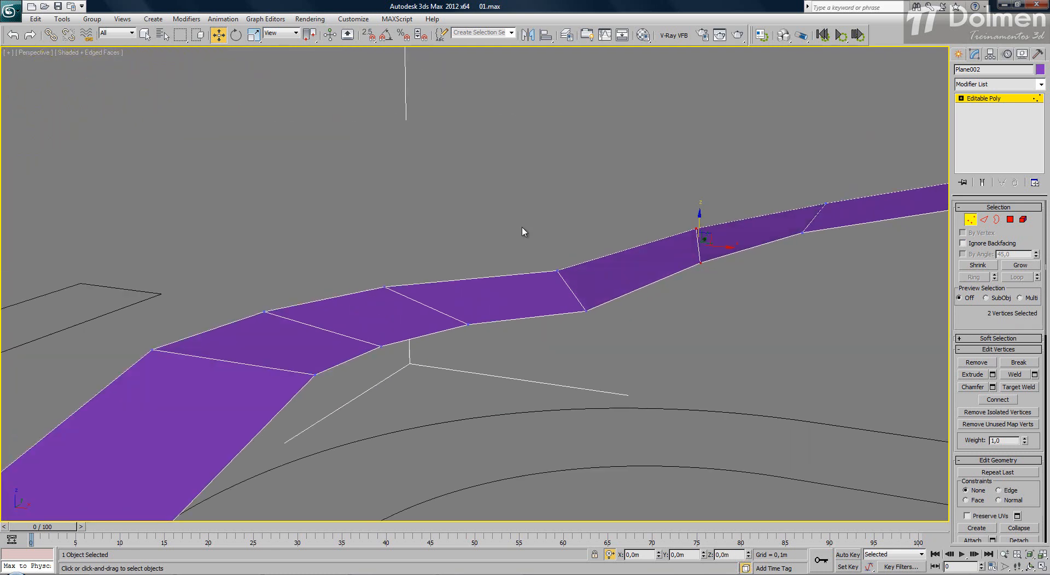
# - Raise the vertex pairs of the bend's third and second cross edges in Z to grade the slope gradually
pyautogui.moveTo(523, 230); pyautogui.dragTo(630, 331)
pyautogui.moveTo(570, 263); pyautogui.dragTo(568, 240)
pyautogui.moveTo(380, 249); pyautogui.dragTo(503, 356)
pyautogui.moveTo(421, 288); pyautogui.dragTo(429, 326)
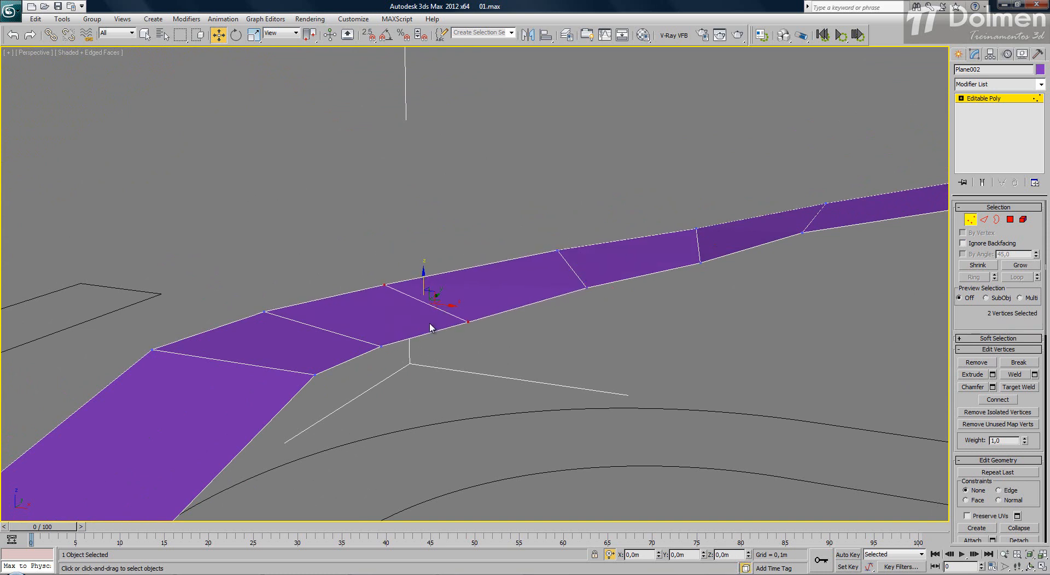
# - Try moving the unsubdivided ramp copy in X beside the subdivided ramp to compare their bends
pyautogui.keyDown('alt'); pyautogui.moveTo(430, 327); pyautogui.dragTo(516, 403, button='middle'); pyautogui.keyUp('alt')
pyautogui.scroll(-6, 514, 403)
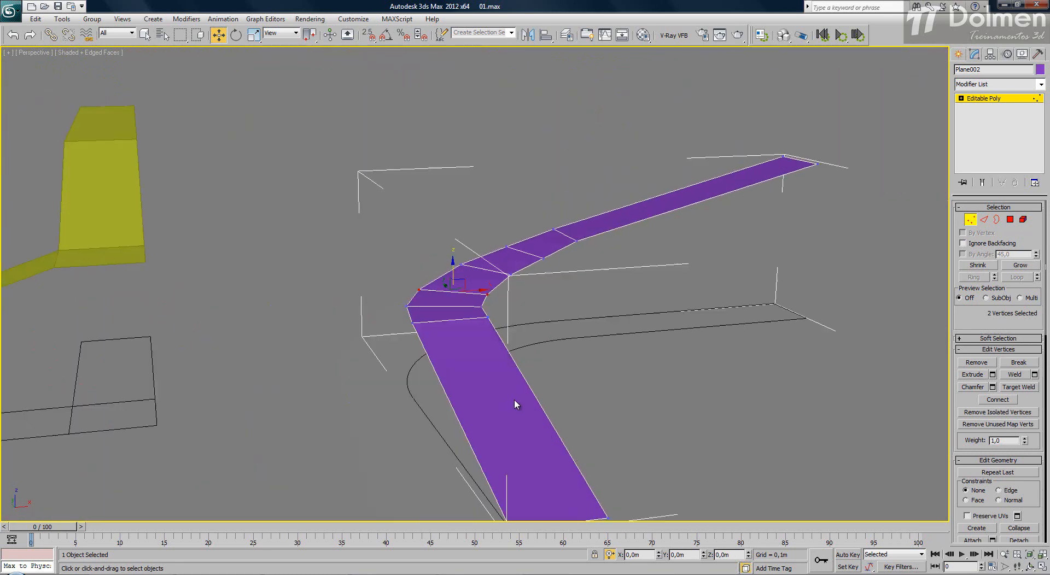
pyautogui.click(795, 268)
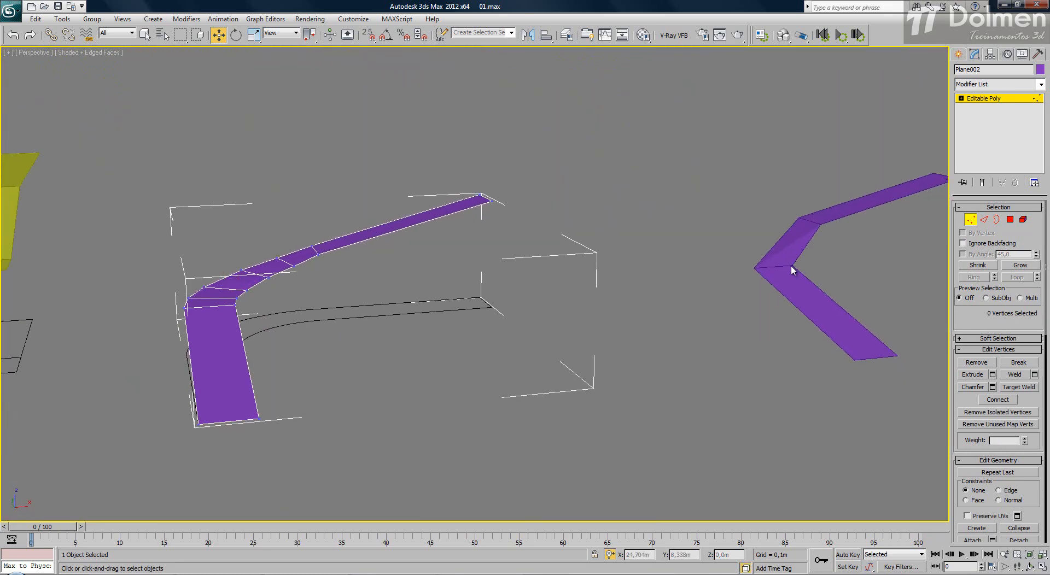
pyautogui.press('1')
pyautogui.click(811, 301)
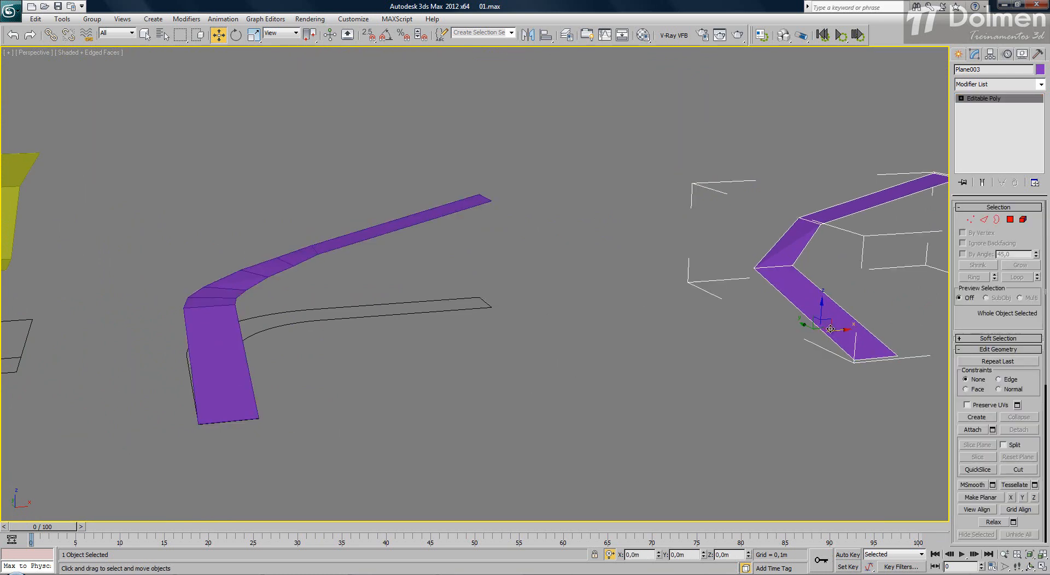
pyautogui.moveTo(830, 329); pyautogui.dragTo(288, 371)
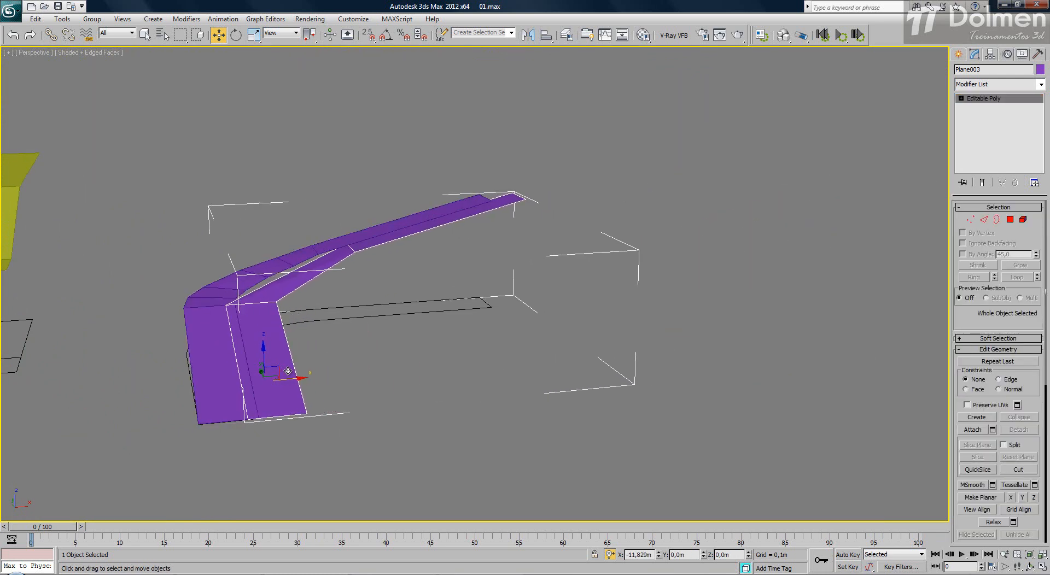
pyautogui.keyDown('alt'); pyautogui.moveTo(287, 371); pyautogui.dragTo(309, 375, button='middle'); pyautogui.keyUp('alt')
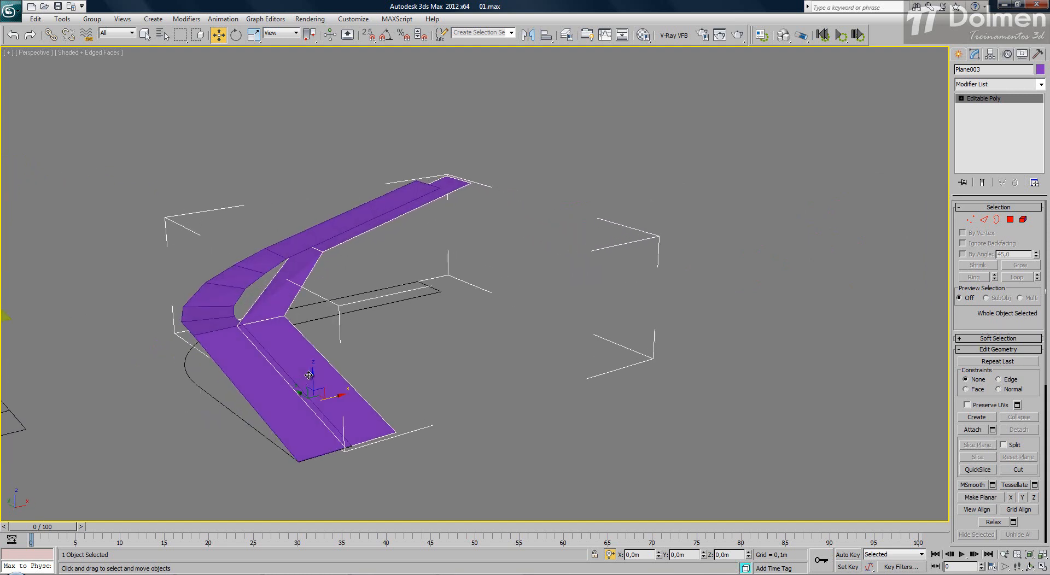
pyautogui.click(248, 279)
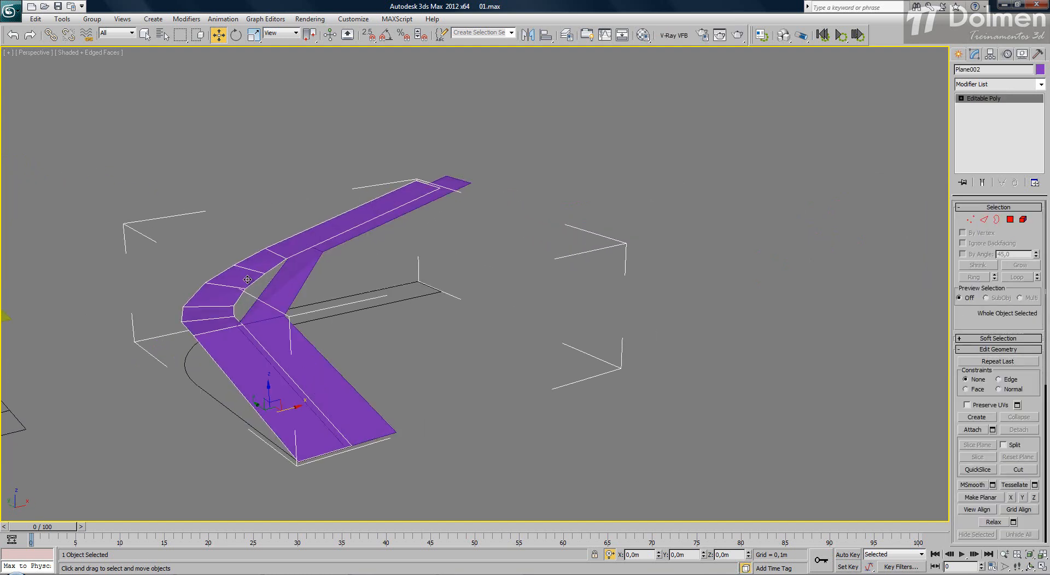
# - Undo the copy's move and remove the subdivided ramp from the path outline
pyautogui.hotkey('ctrl', 'z')
pyautogui.hotkey('ctrl', 'z')
pyautogui.hotkey('ctrl', 'z')
pyautogui.hotkey('ctrl', 'z')
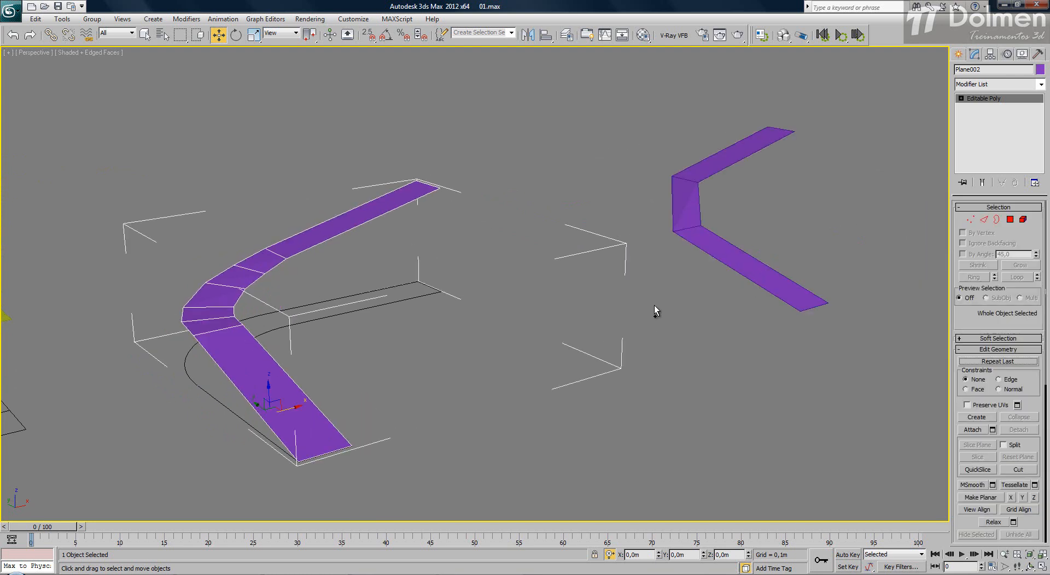
pyautogui.hotkey('ctrl', 'z')
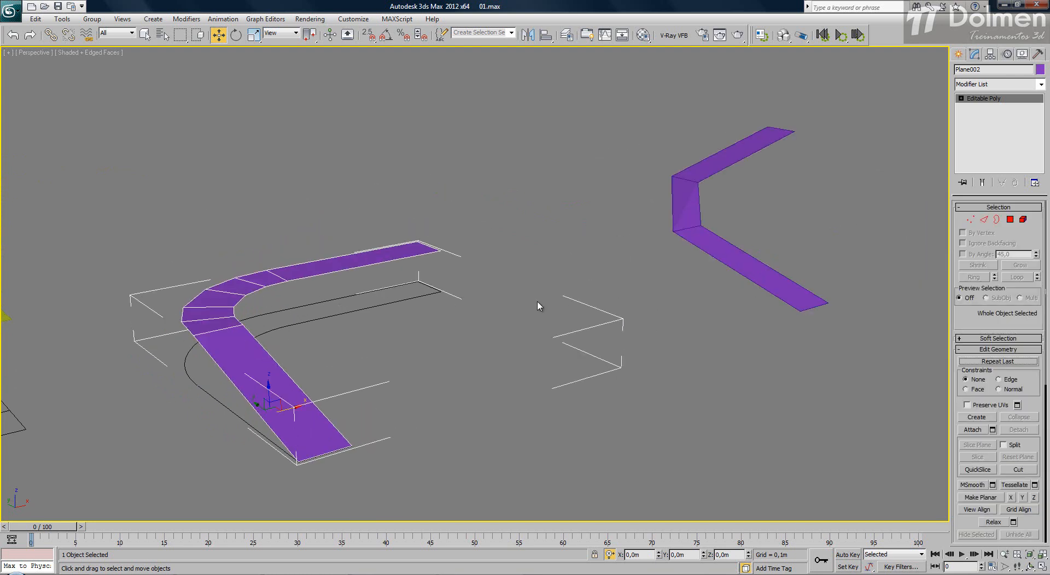
pyautogui.hotkey('ctrl', 'z')
# - Move the unsubdivided ramp copy onto the path outline, snapping its starting corner vertex to the outline's matching corner
pyautogui.click(745, 253)
pyautogui.press('s')
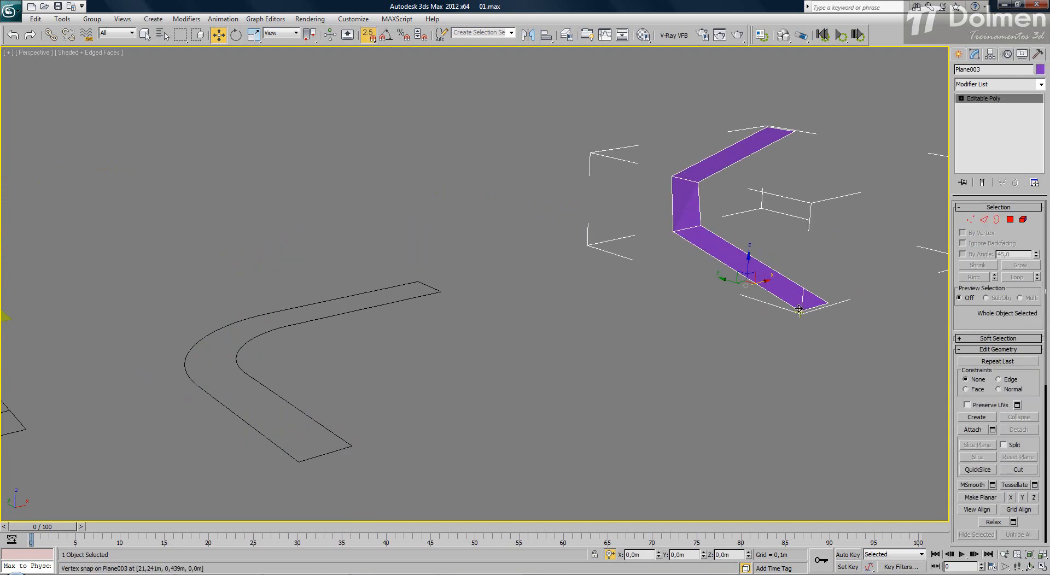
pyautogui.moveTo(799, 309); pyautogui.dragTo(297, 462)
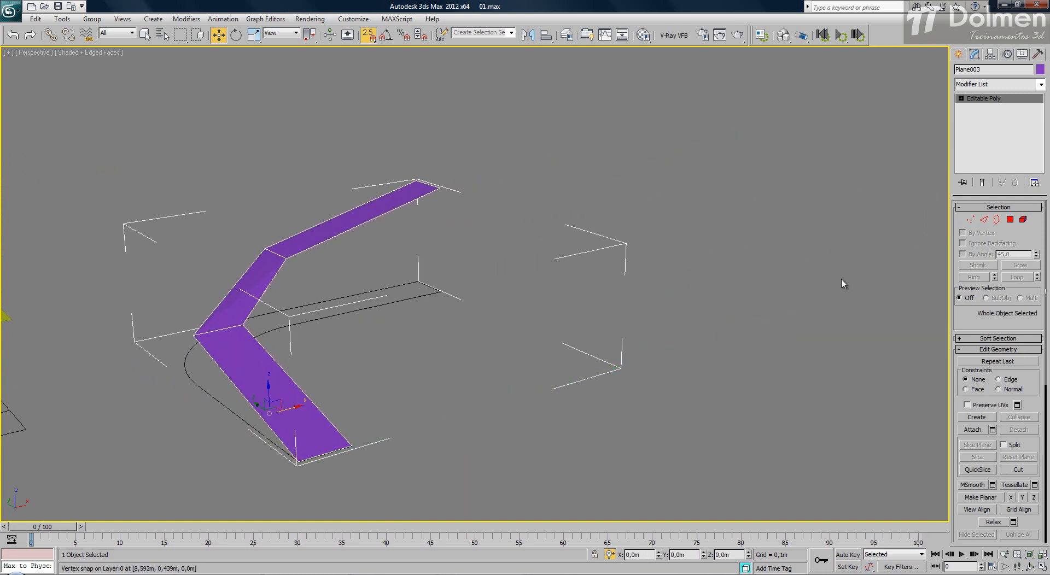
# - Connect the bend's two long edges with one segment in a maximized top view
pyautogui.click(1041, 568)
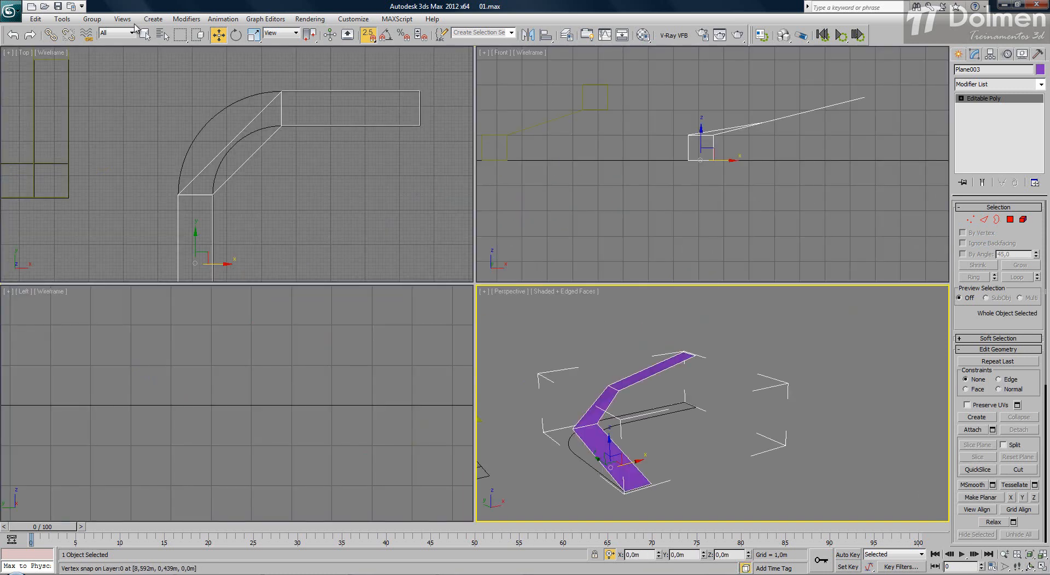
pyautogui.middleClick(244, 95)
pyautogui.moveTo(244, 94); pyautogui.dragTo(267, 103, button='middle')
pyautogui.rightClick(368, 193)
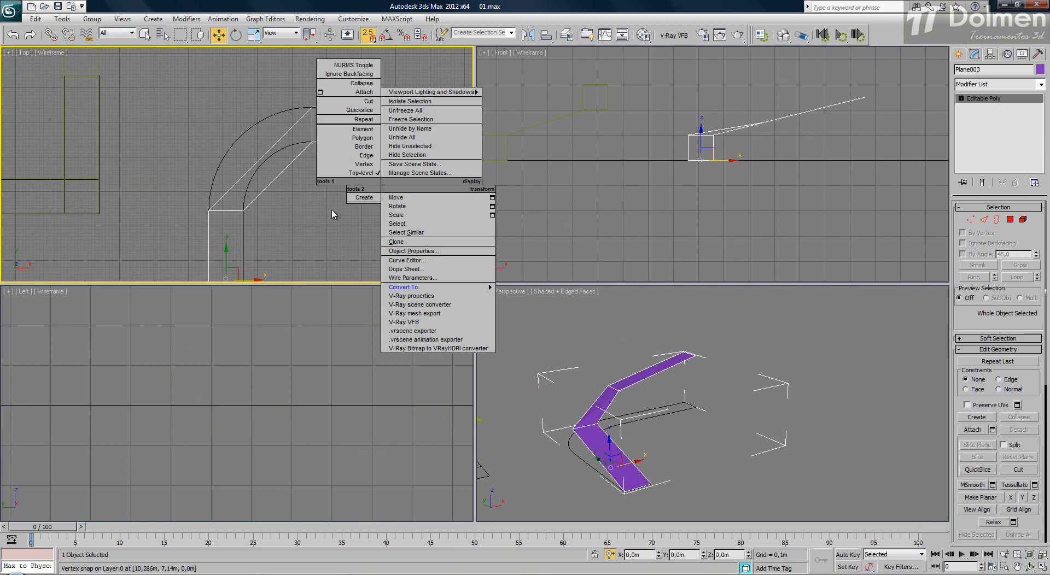
pyautogui.press('s')
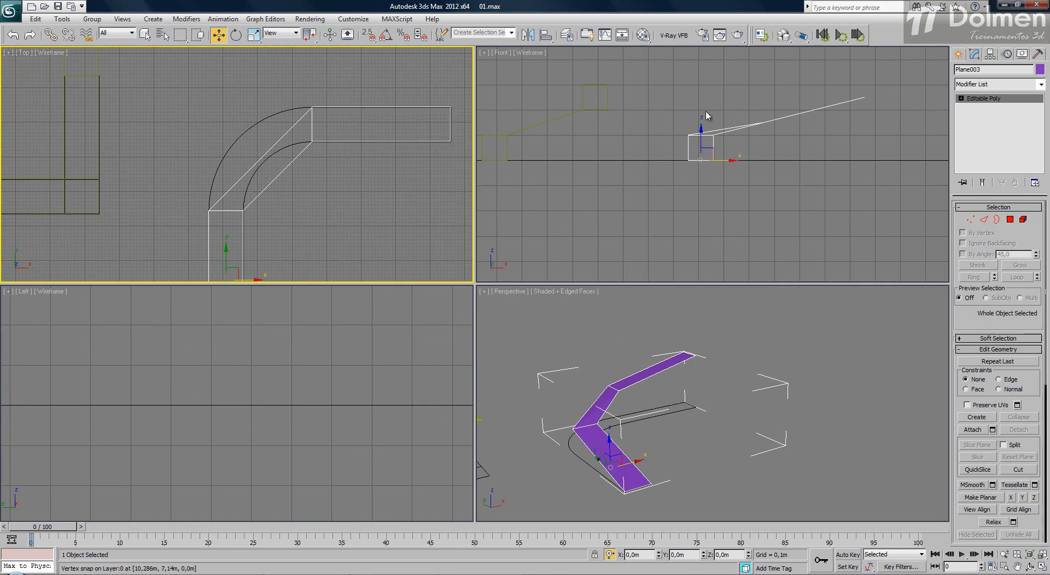
pyautogui.click(1041, 567)
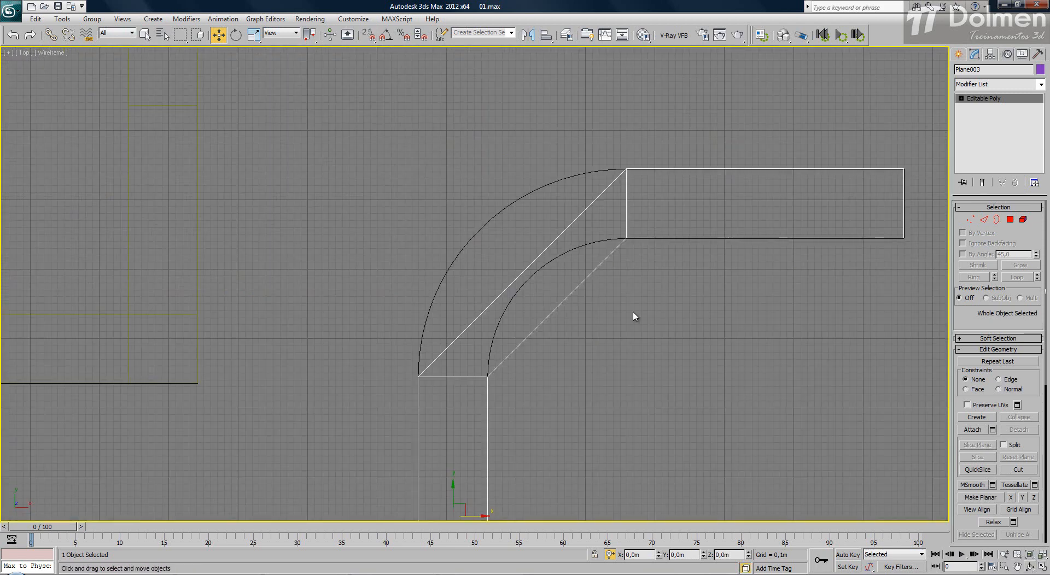
pyautogui.scroll(3, 563, 307)
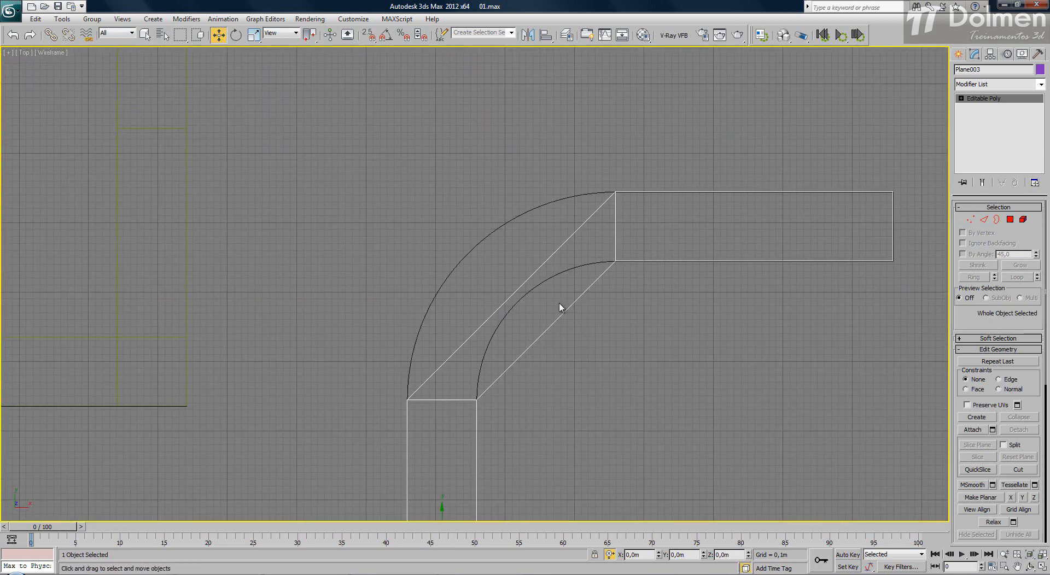
pyautogui.click(984, 220)
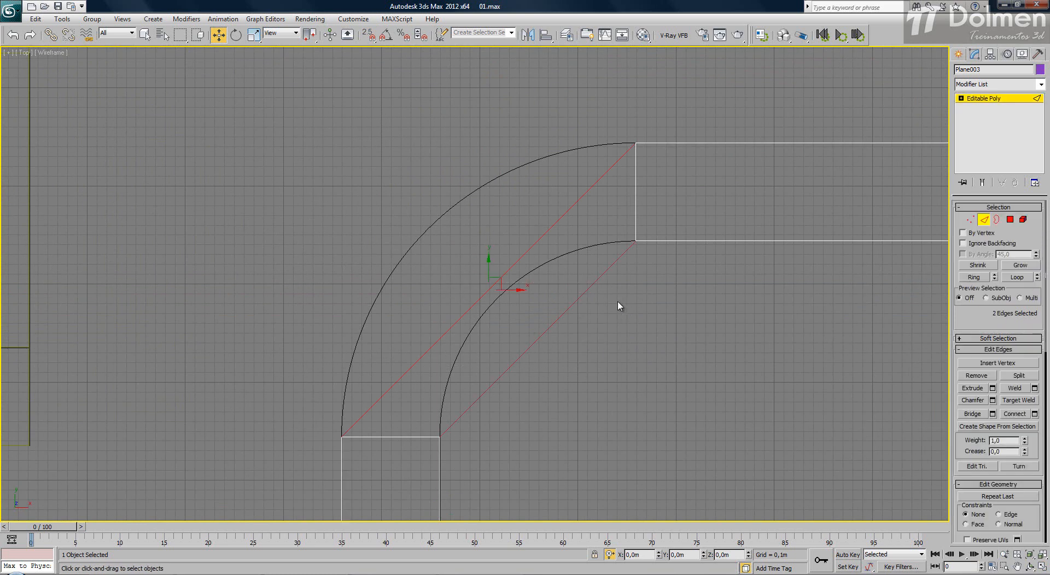
pyautogui.click(1035, 414)
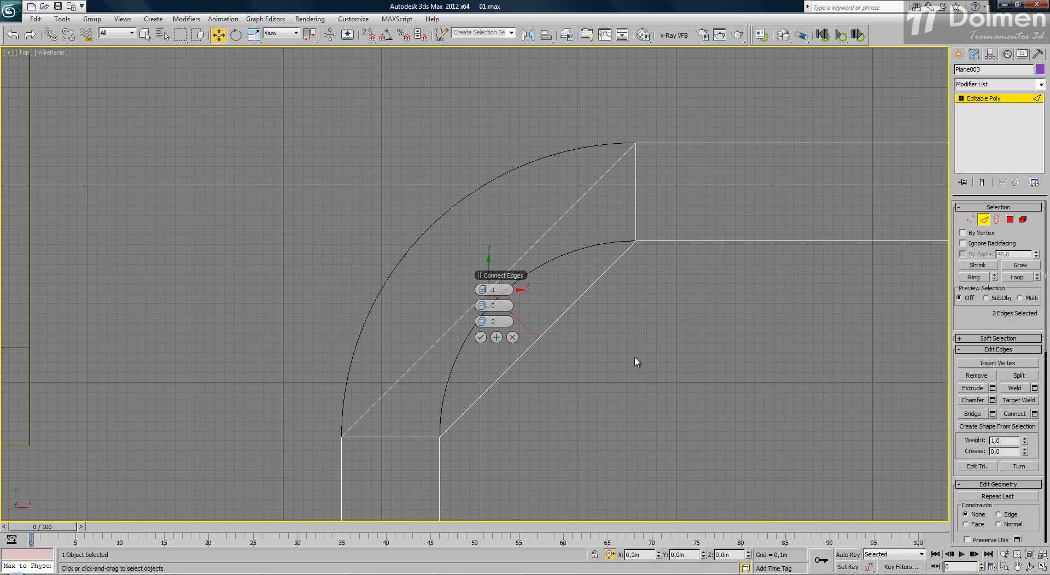
pyautogui.click(480, 338)
# - Move both vertices of the bend's middle cross edge outward, snapping the outer vertex onto the outline's outer arc
pyautogui.press('1')
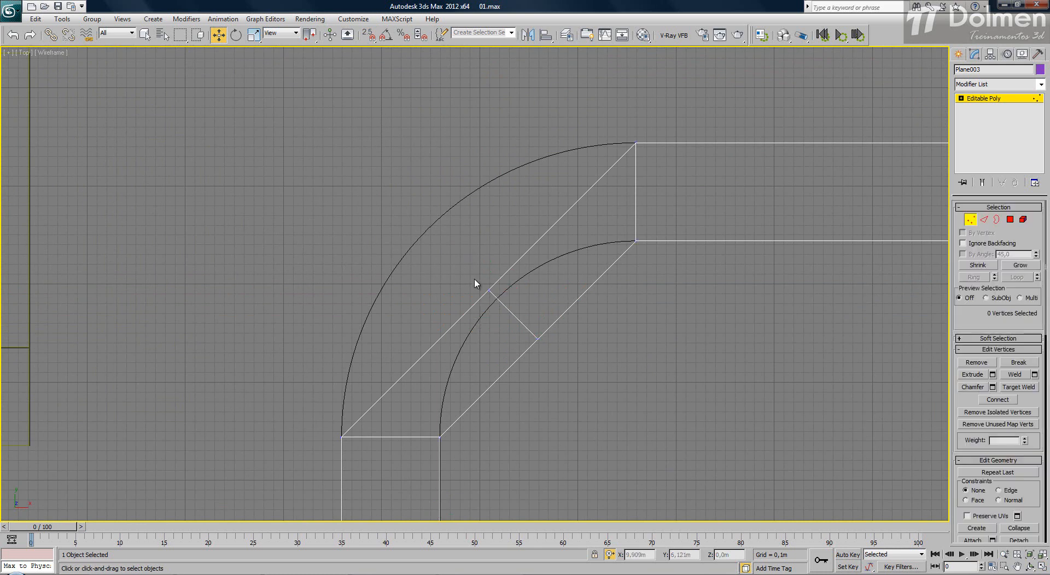
pyautogui.moveTo(544, 347); pyautogui.dragTo(446, 260)
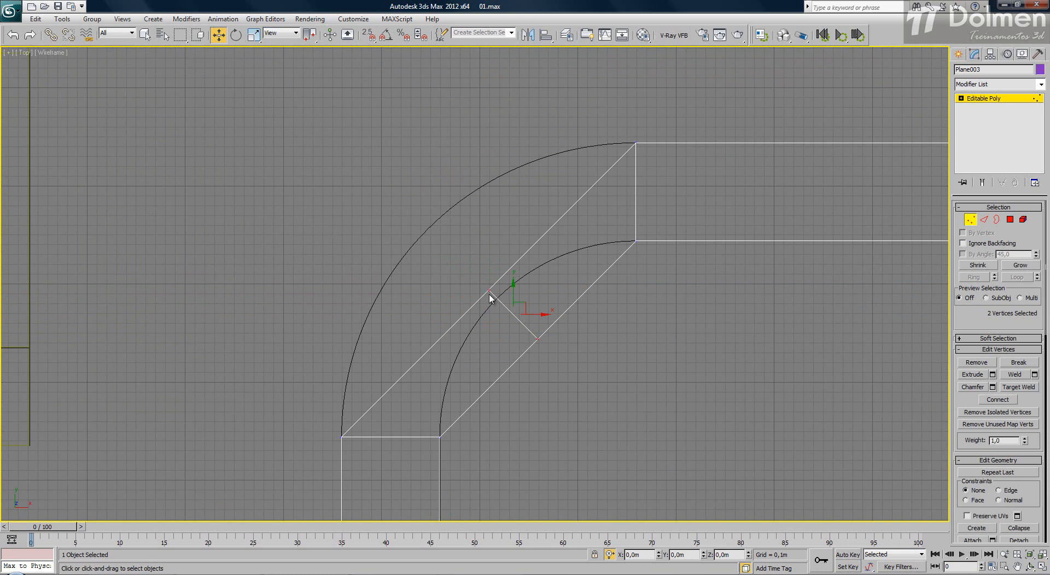
pyautogui.press('s')
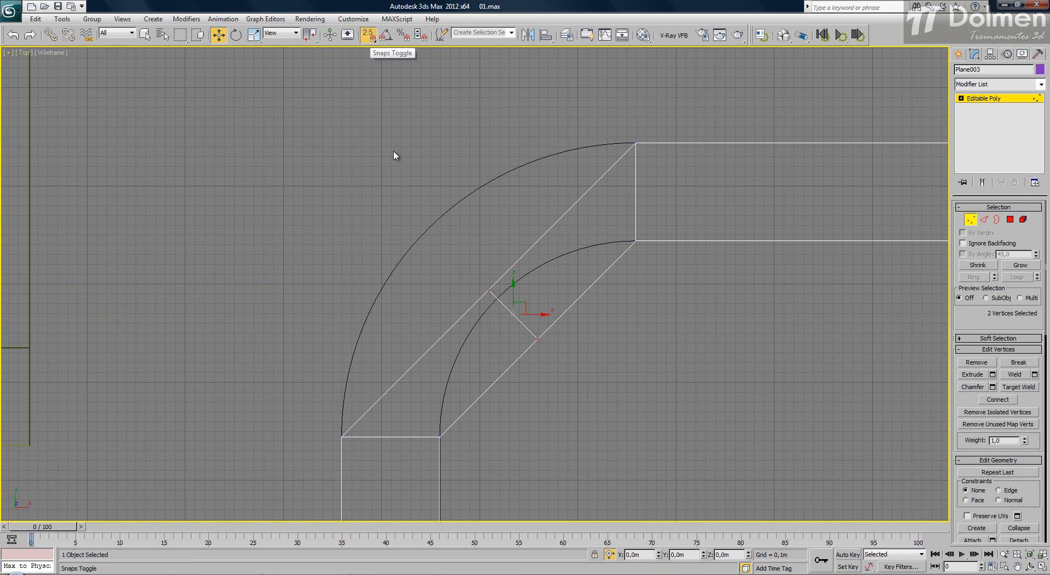
pyautogui.moveTo(488, 290)
pyautogui.mouseDown()
pyautogui.moveTo(420, 231)
pyautogui.moveTo(481, 286)
pyautogui.mouseUp()
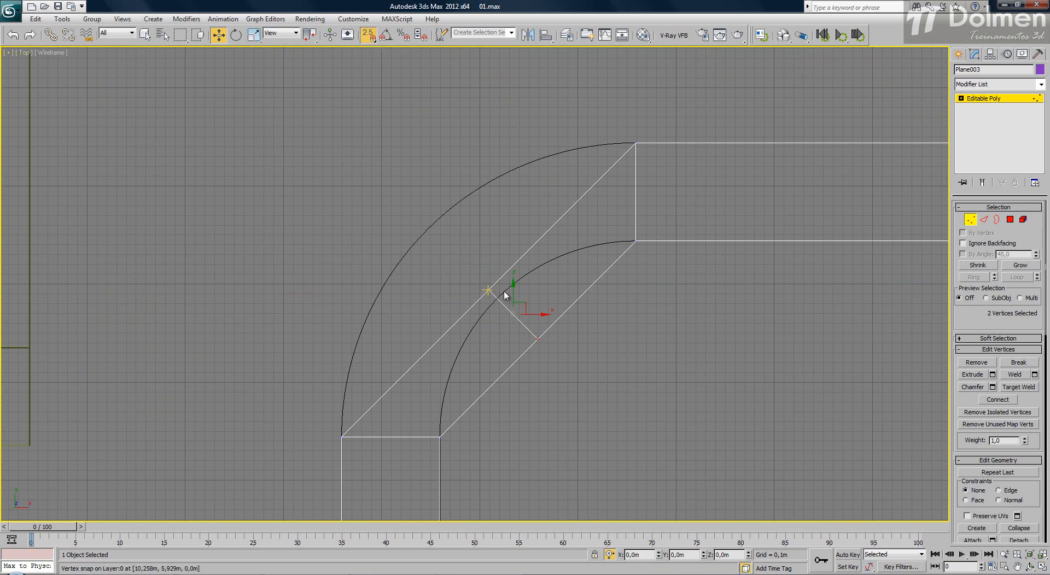
pyautogui.press('s')
pyautogui.press('s')
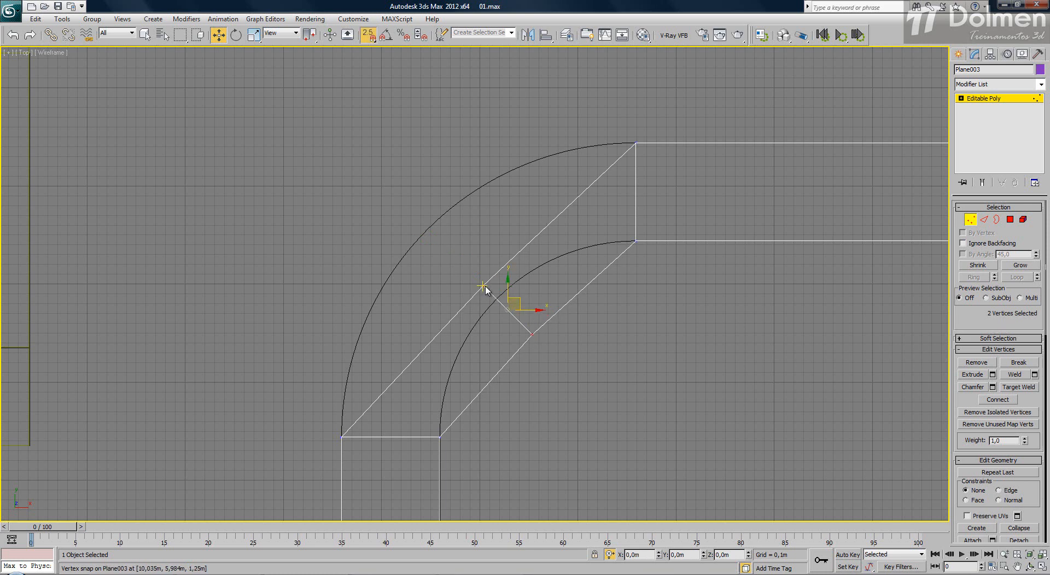
pyautogui.moveTo(475, 276); pyautogui.dragTo(427, 235)
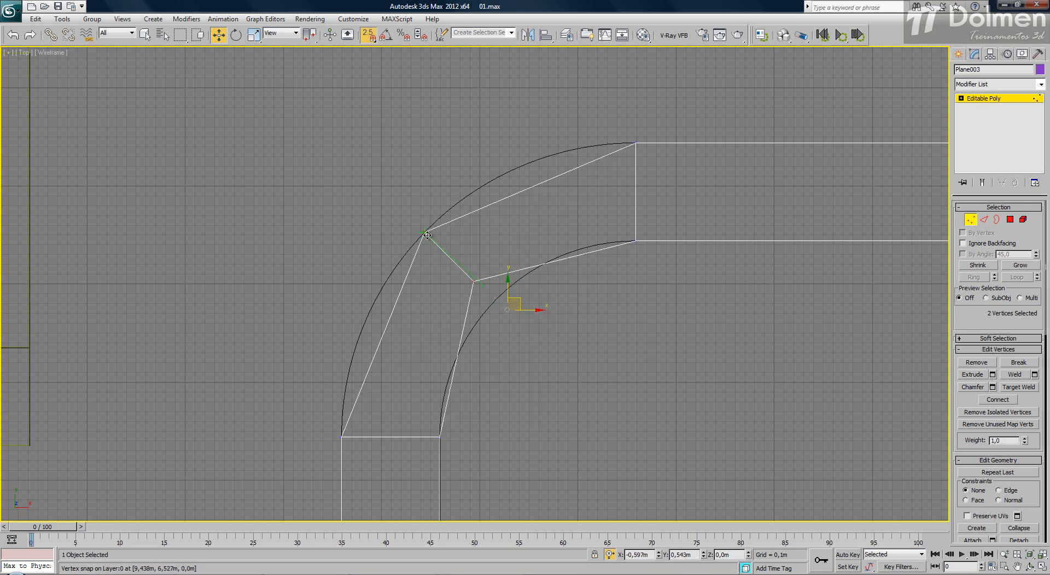
# - Snap the inner vertex of the bend's middle cross edge onto the middle of the inner arc
pyautogui.click(474, 279)
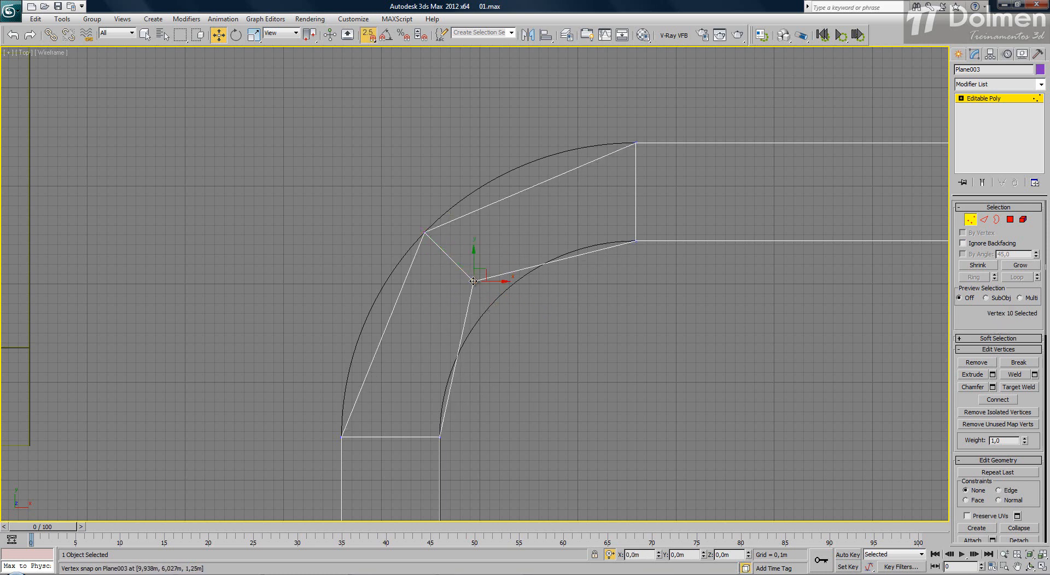
pyautogui.moveTo(474, 281); pyautogui.dragTo(494, 301)
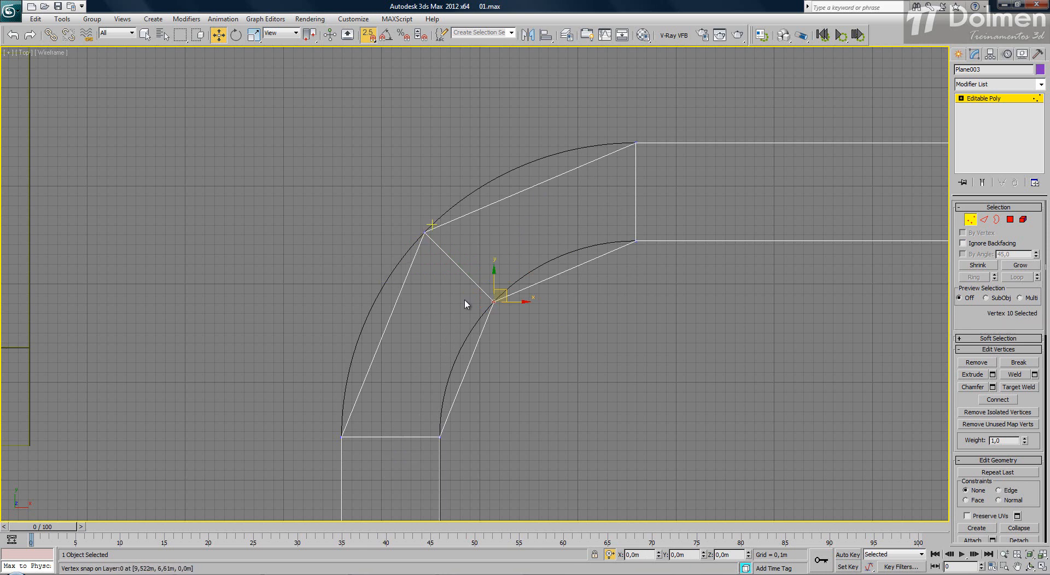
pyautogui.moveTo(494, 301); pyautogui.dragTo(450, 373)
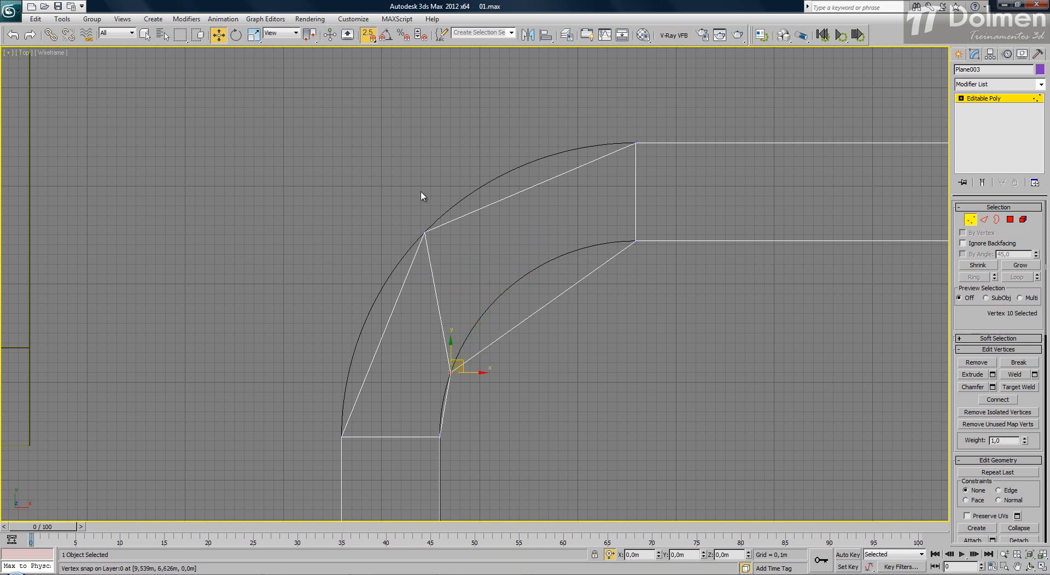
pyautogui.moveTo(452, 358); pyautogui.dragTo(491, 298)
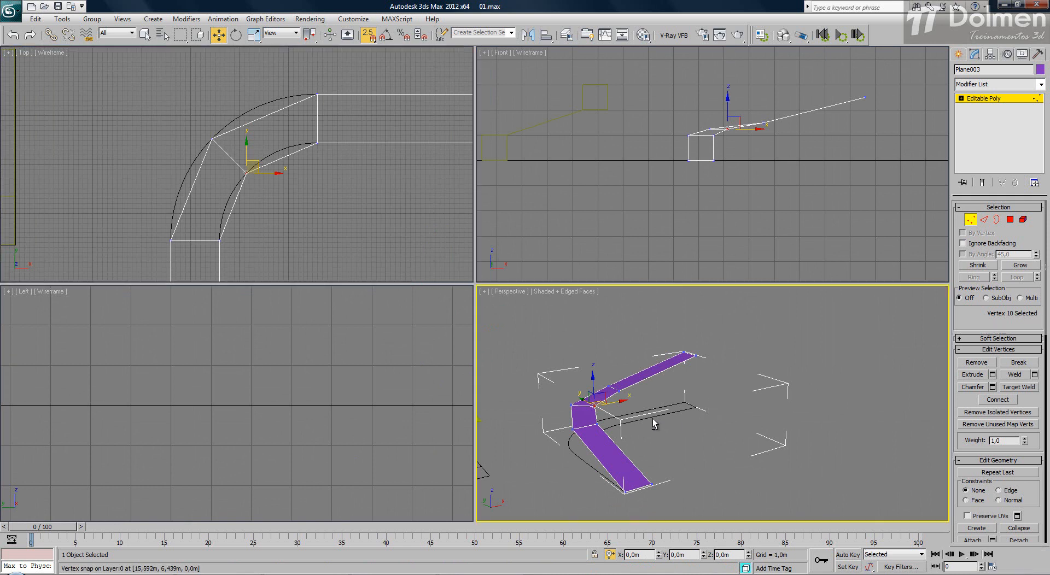
# - Connect the long edges of both halves of the bend with three segments each
pyautogui.keyDown('alt'); pyautogui.moveTo(652, 419); pyautogui.dragTo(629, 416, button='middle'); pyautogui.keyUp('alt')
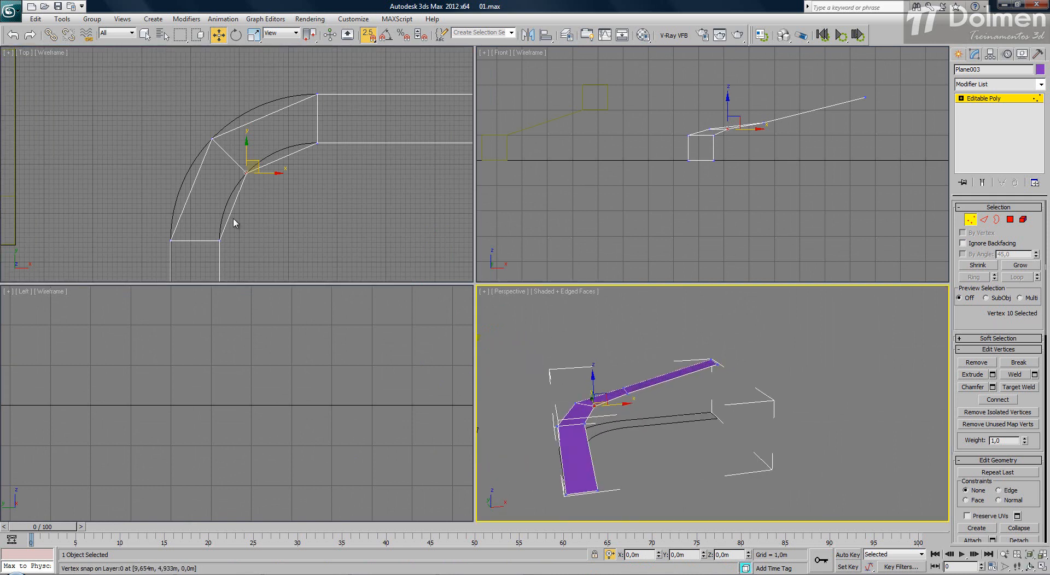
pyautogui.press('2')
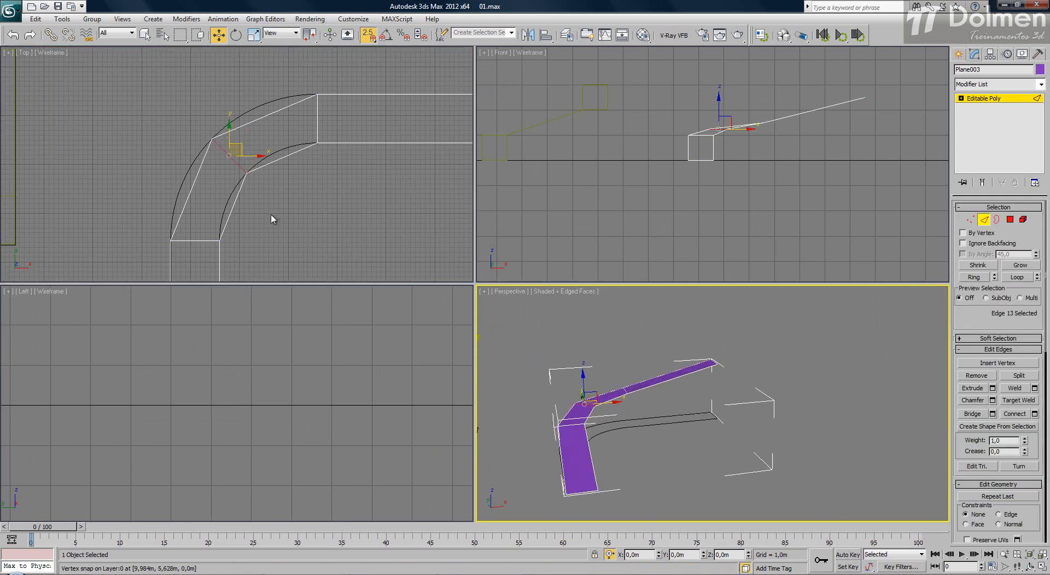
pyautogui.moveTo(279, 205); pyautogui.dragTo(109, 213)
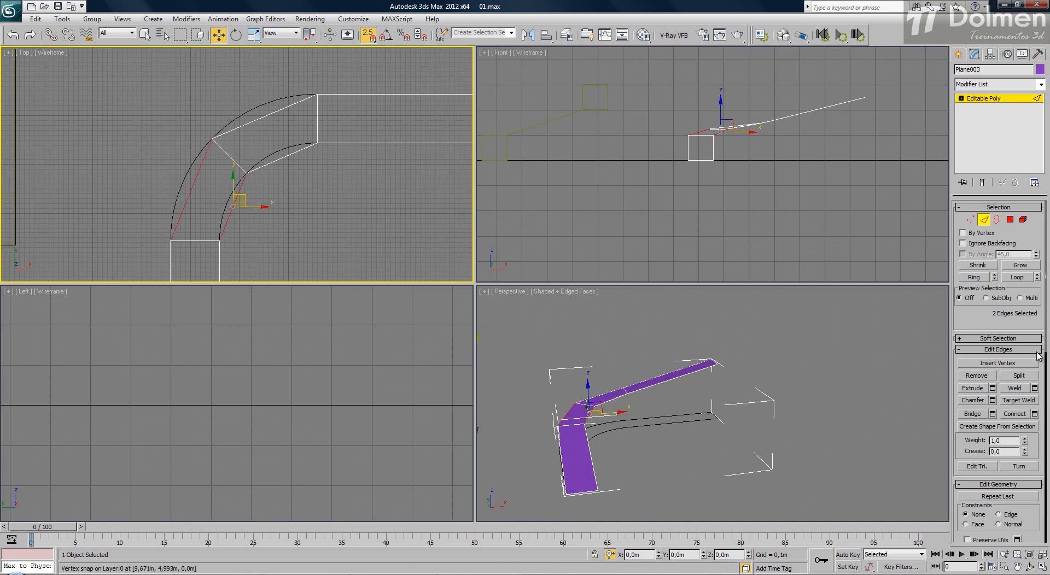
pyautogui.click(1034, 414)
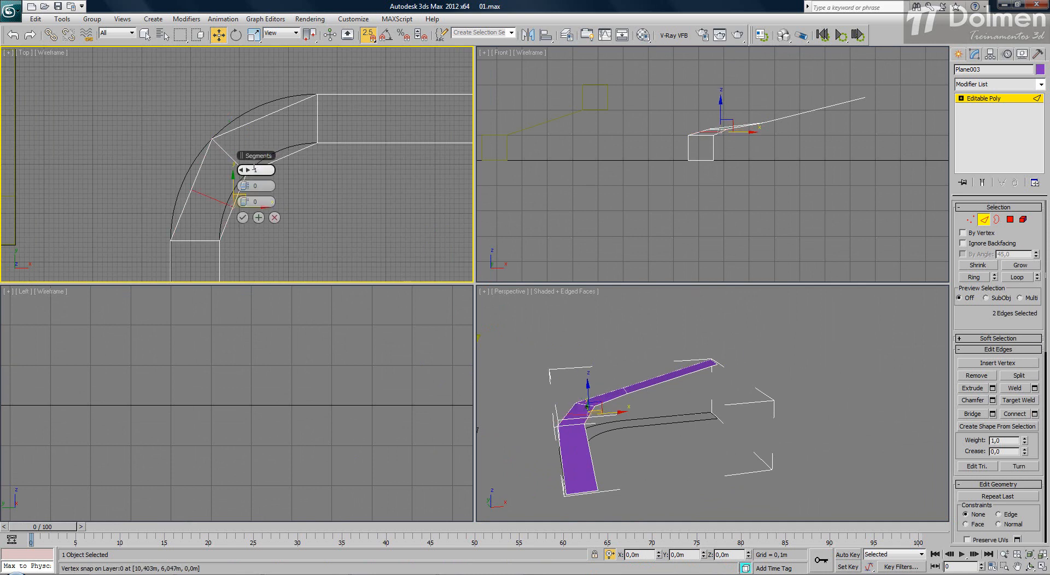
pyautogui.moveTo(247, 171); pyautogui.dragTo(251, 169)
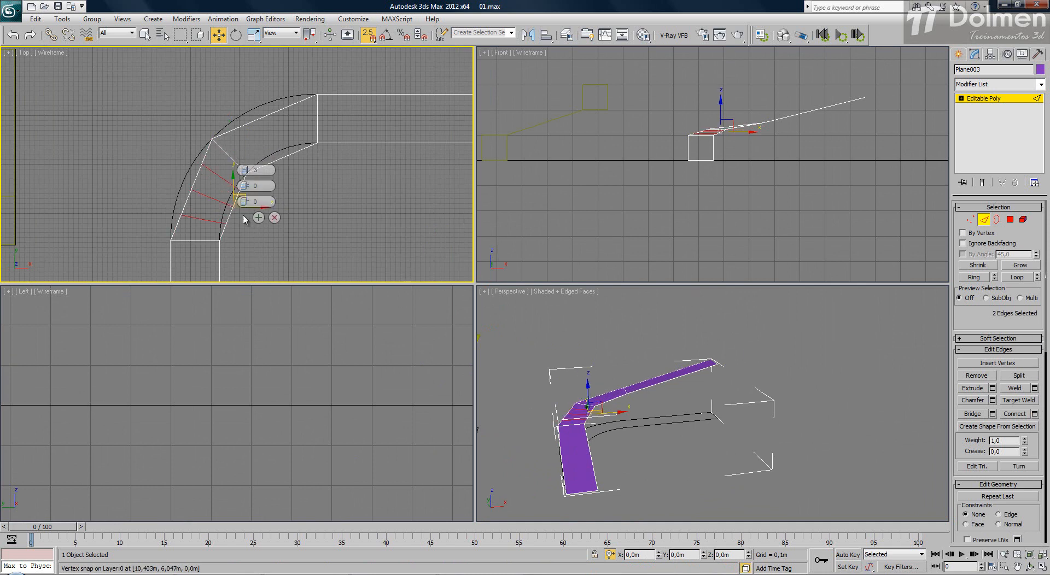
pyautogui.click(243, 218)
pyautogui.moveTo(265, 220); pyautogui.dragTo(267, 214)
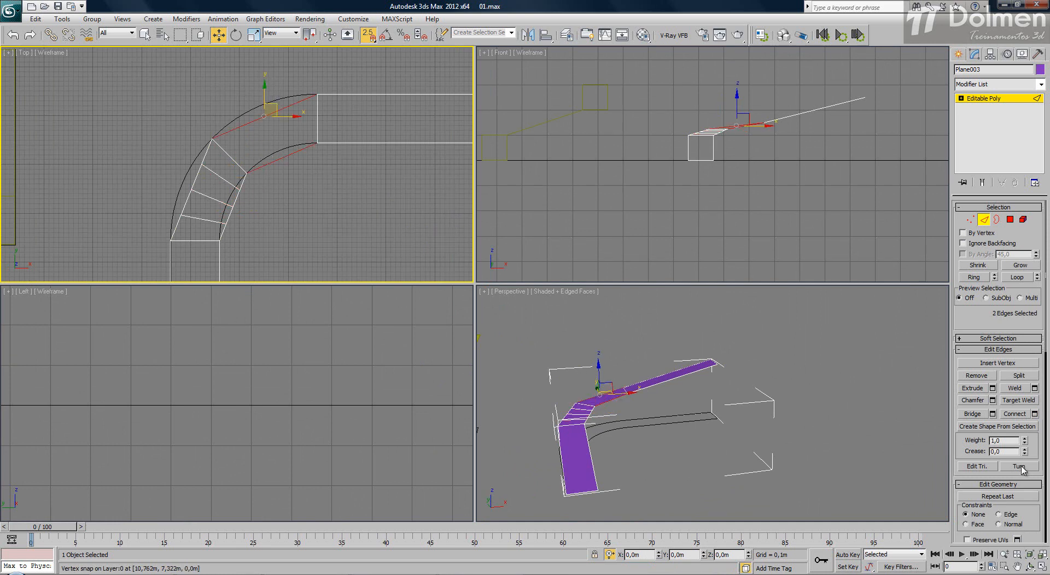
pyautogui.click(1015, 415)
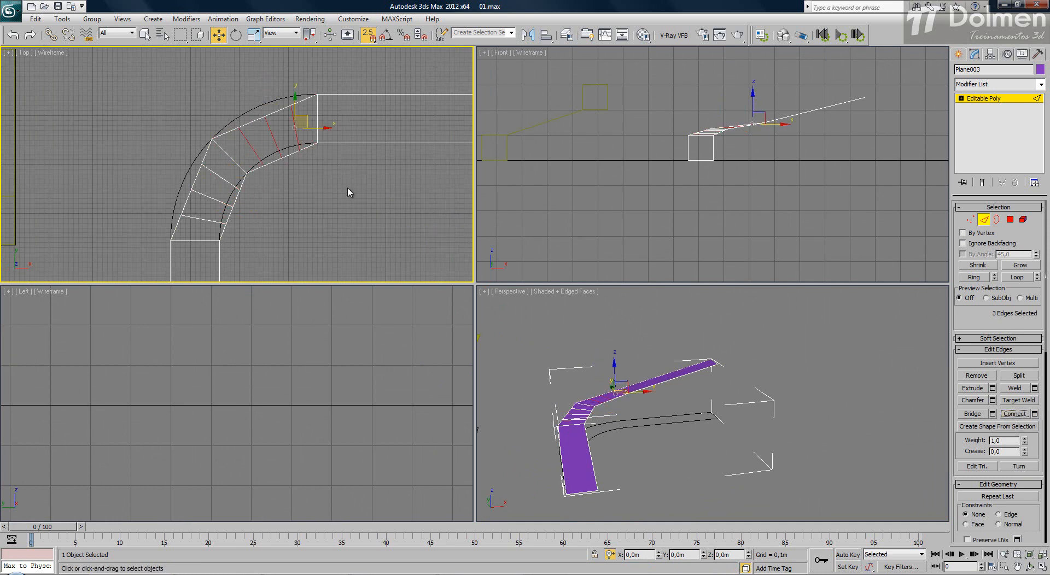
# - Snap the outer and inner vertices of the three new cross edges in the bend's lower half onto the outline's arcs
pyautogui.press('1')
pyautogui.hotkey('alt', 'w')
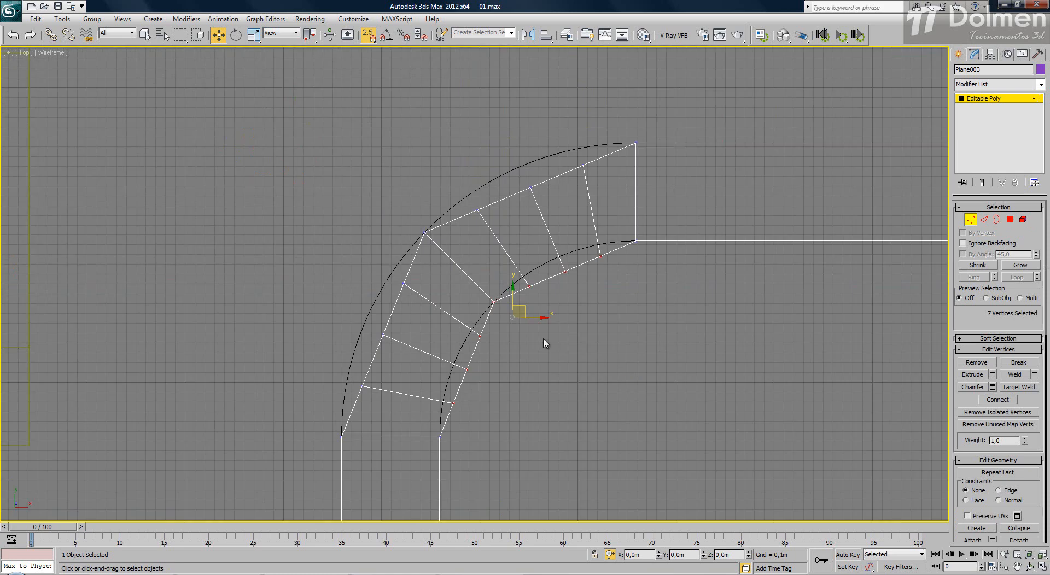
pyautogui.scroll(5, 359, 387)
pyautogui.click(452, 340)
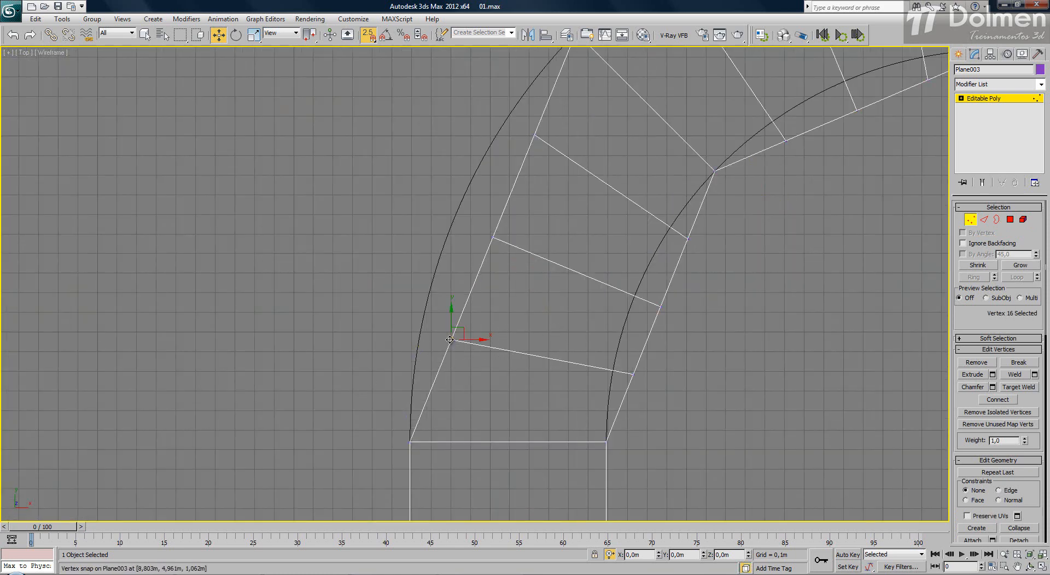
pyautogui.moveTo(452, 341); pyautogui.dragTo(419, 337)
pyautogui.moveTo(602, 348); pyautogui.dragTo(614, 368)
pyautogui.moveTo(475, 208); pyautogui.dragTo(450, 228)
pyautogui.moveTo(649, 305)
pyautogui.mouseDown()
pyautogui.moveTo(681, 328)
pyautogui.moveTo(661, 300)
pyautogui.moveTo(635, 295)
pyautogui.mouseUp()
pyautogui.moveTo(529, 112); pyautogui.dragTo(520, 207, button='middle')
pyautogui.moveTo(516, 211); pyautogui.dragTo(493, 221)
pyautogui.moveTo(666, 315)
pyautogui.mouseDown()
pyautogui.moveTo(700, 356)
pyautogui.moveTo(664, 313)
pyautogui.mouseUp()
# - Snap the first outer vertex and all three inner cross-edge vertices of the bend's upper half onto the outline's arcs
pyautogui.moveTo(769, 222); pyautogui.dragTo(574, 330, button='middle')
pyautogui.moveTo(470, 176)
pyautogui.mouseDown()
pyautogui.moveTo(496, 204)
pyautogui.moveTo(460, 168)
pyautogui.mouseUp()
pyautogui.moveTo(559, 313); pyautogui.dragTo(614, 385)
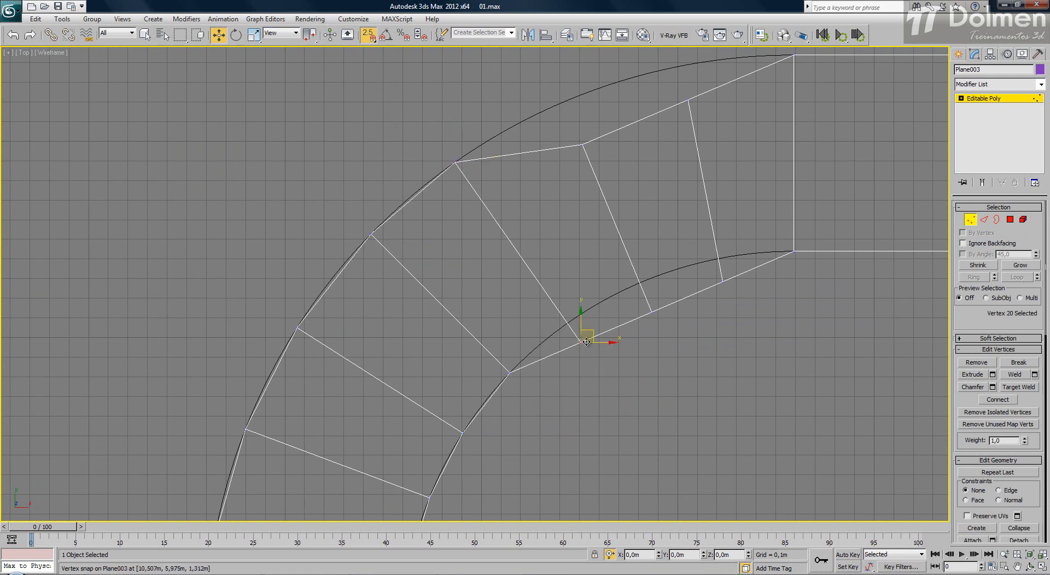
pyautogui.moveTo(581, 340); pyautogui.dragTo(578, 325)
pyautogui.click(651, 313)
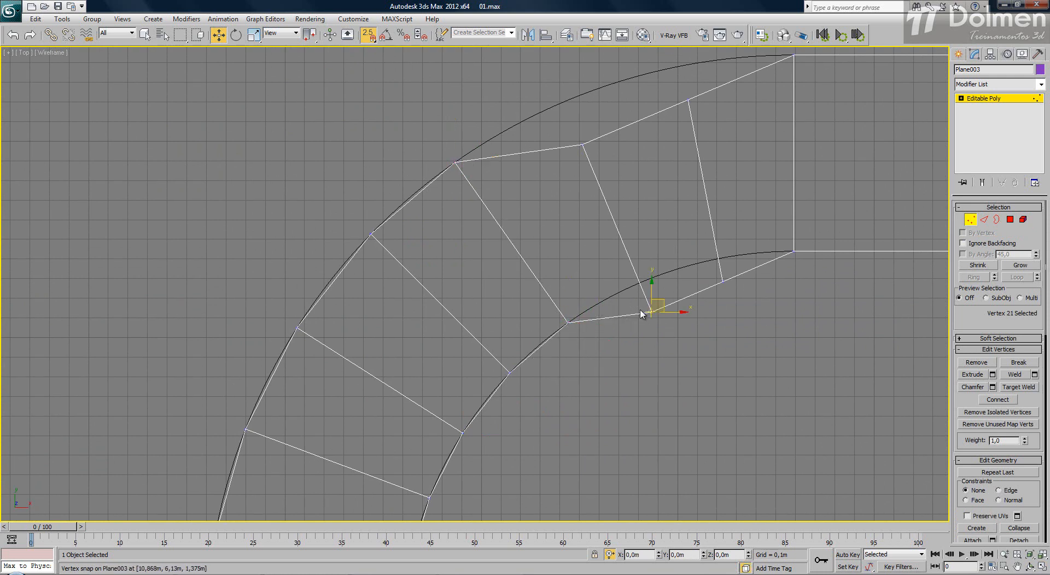
pyautogui.moveTo(651, 312); pyautogui.dragTo(632, 283)
pyautogui.click(723, 282)
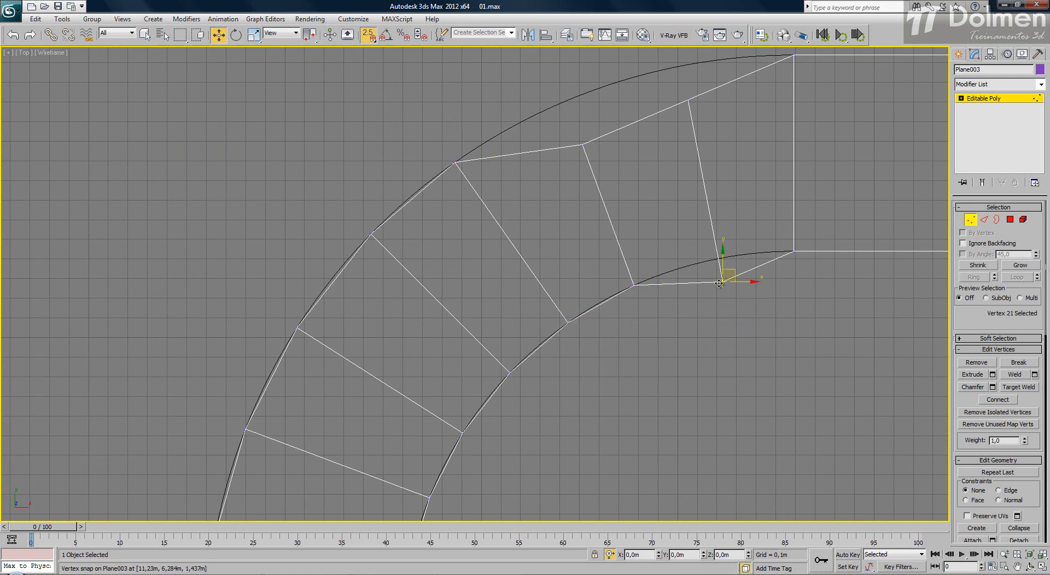
pyautogui.moveTo(716, 266); pyautogui.dragTo(715, 259)
# - Snap the two remaining outer cross-edge vertices of the bend's upper half onto the outer arc
pyautogui.moveTo(547, 79); pyautogui.dragTo(547, 197, button='middle')
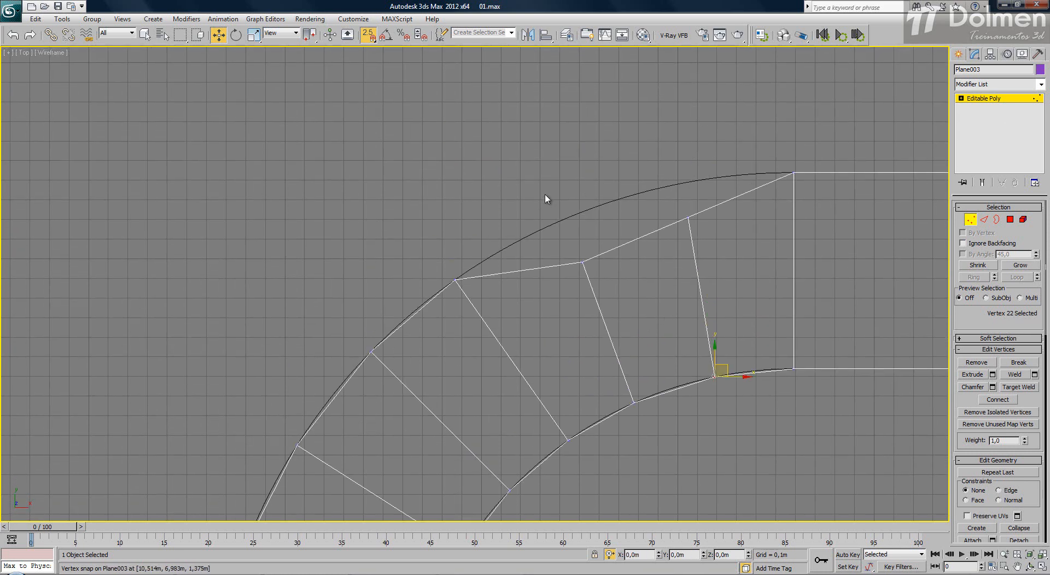
pyautogui.click(581, 265)
pyautogui.moveTo(581, 265); pyautogui.dragTo(558, 222)
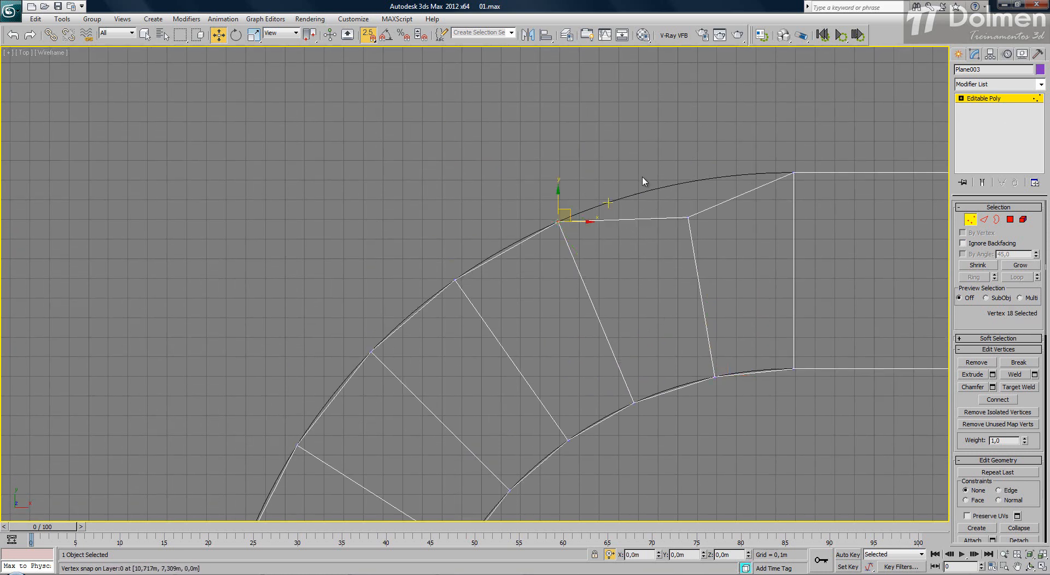
pyautogui.click(676, 203)
pyautogui.click(692, 217)
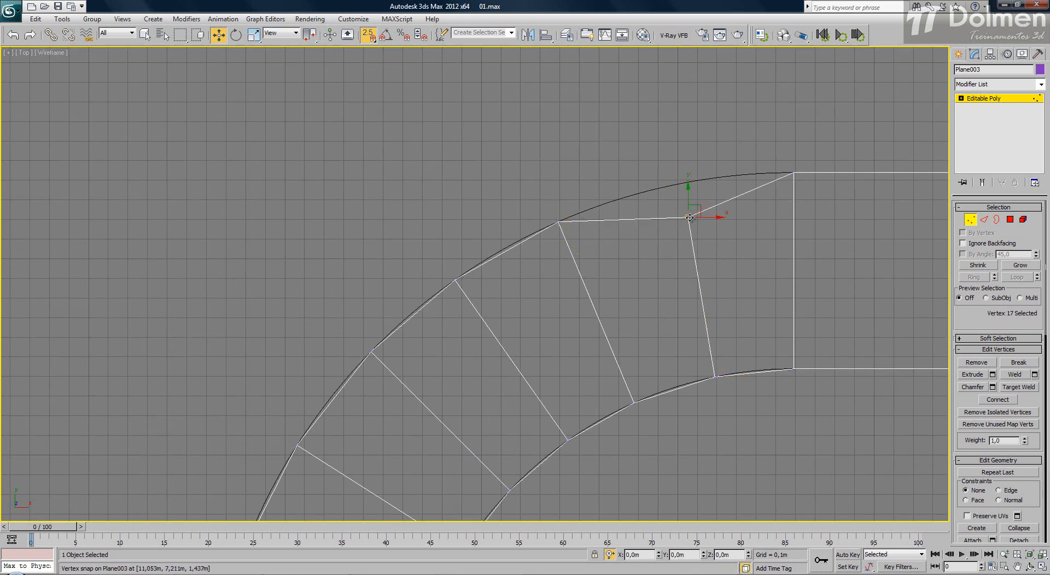
pyautogui.moveTo(690, 217); pyautogui.dragTo(680, 177)
# - Examine the fitted bend in the top view and in a maximized perspective view
pyautogui.scroll(-4, 685, 295)
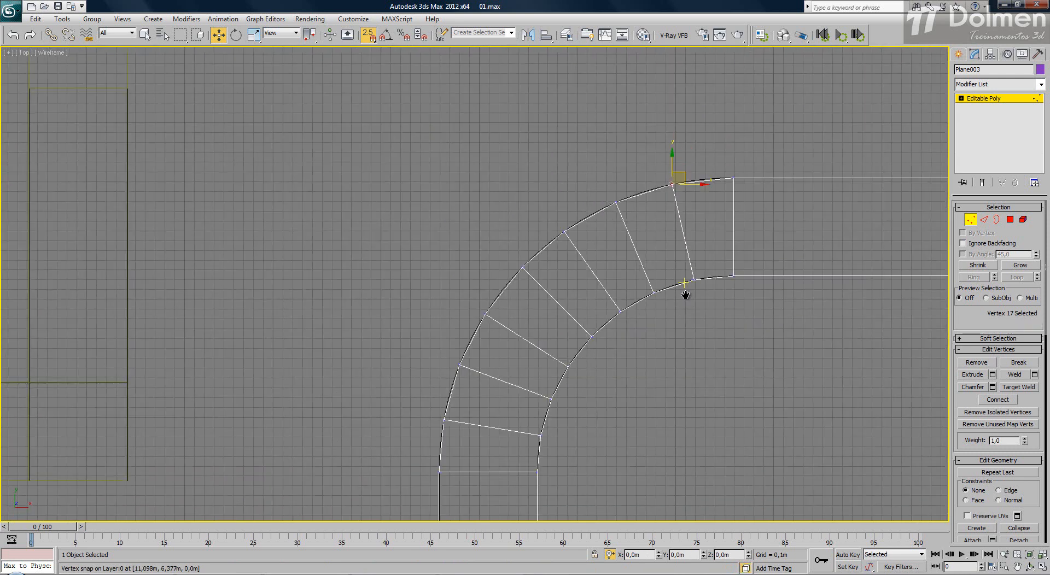
pyautogui.moveTo(686, 295); pyautogui.dragTo(634, 246, button='middle')
pyautogui.hotkey('alt', 'w')
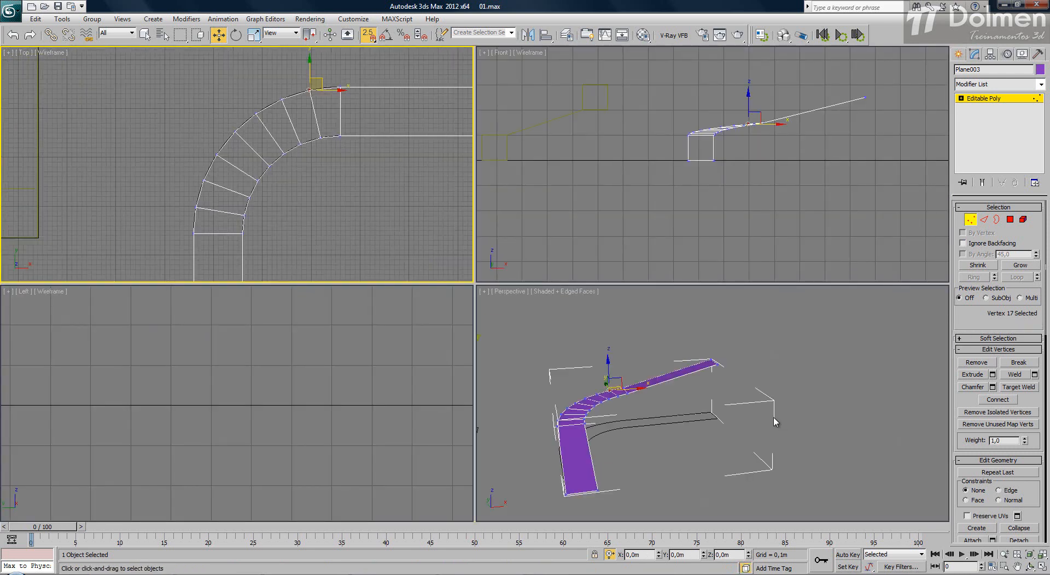
pyautogui.middleClick(813, 400)
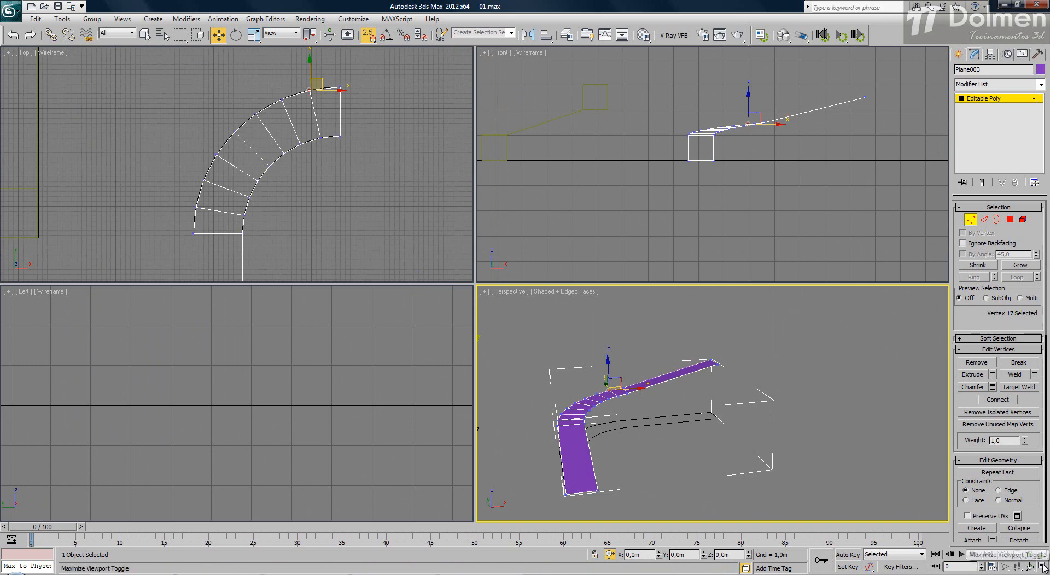
pyautogui.hotkey('alt', 'w')
pyautogui.press('z')
pyautogui.scroll(2, 595, 349)
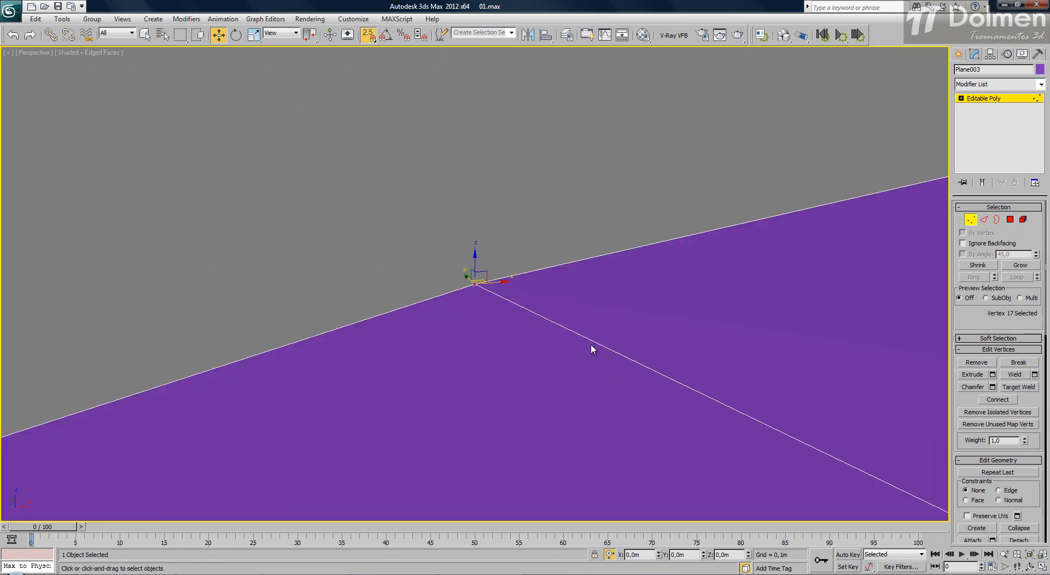
pyautogui.scroll(-6, 591, 343)
pyautogui.keyDown('alt'); pyautogui.moveTo(583, 359); pyautogui.dragTo(492, 359, button='middle'); pyautogui.keyUp('alt')
pyautogui.click(1042, 566)
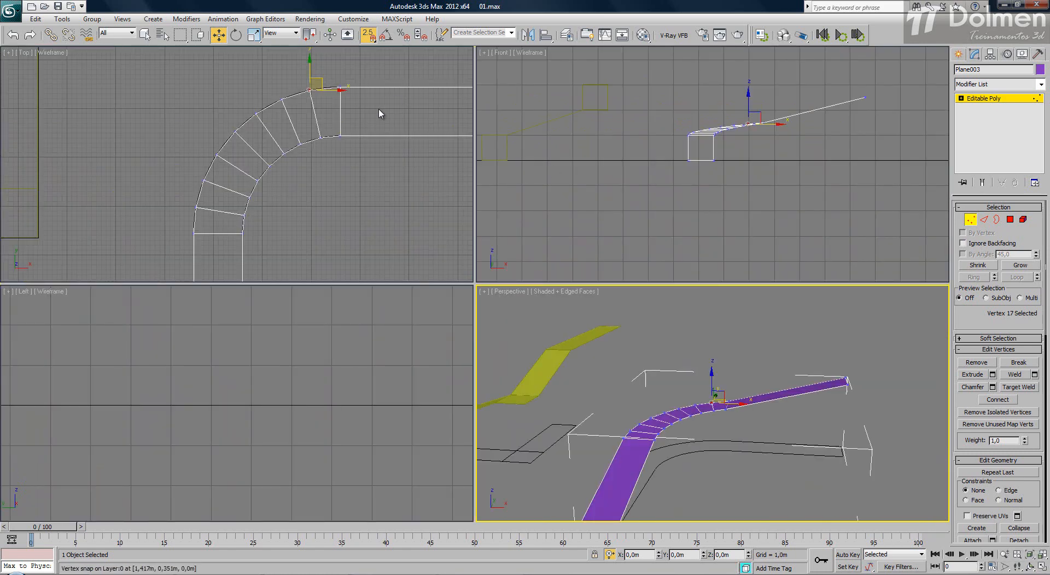
# - Connect the two side edges of the bend's lowest segment with three segments in a maximized top view
pyautogui.rightClick(347, 178)
pyautogui.hotkey('alt', 'w')
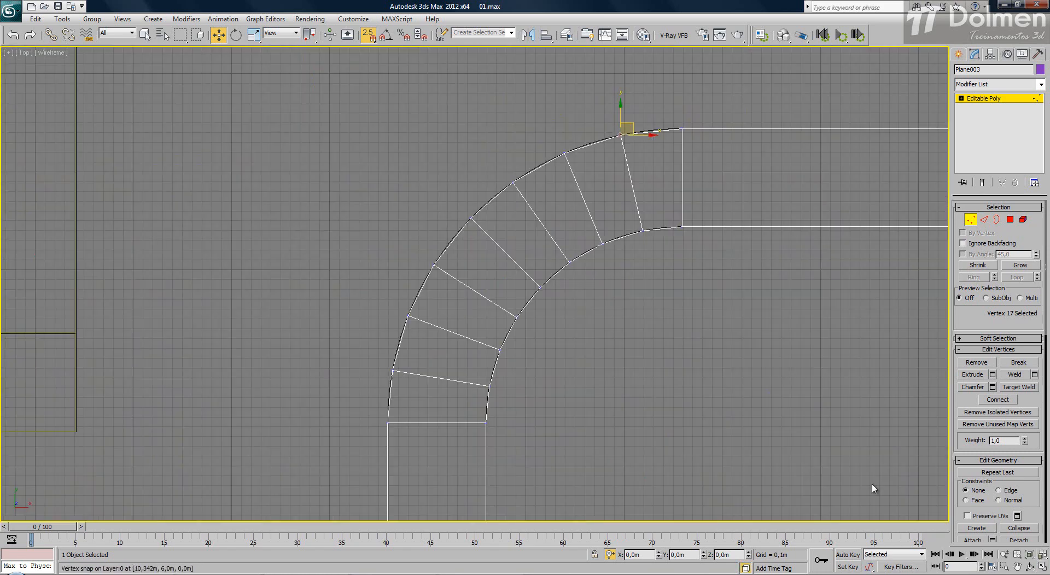
pyautogui.scroll(3, 477, 248)
pyautogui.scroll(4, 468, 308)
pyautogui.moveTo(467, 307); pyautogui.dragTo(478, 298, button='middle')
pyautogui.press('2')
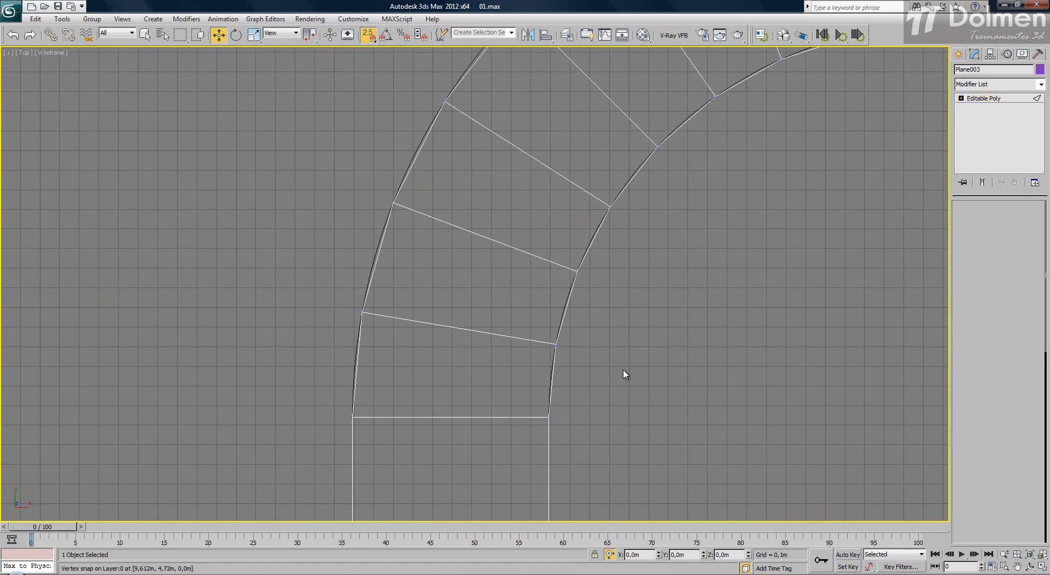
pyautogui.moveTo(618, 370); pyautogui.dragTo(246, 382)
pyautogui.scroll(2, 508, 393)
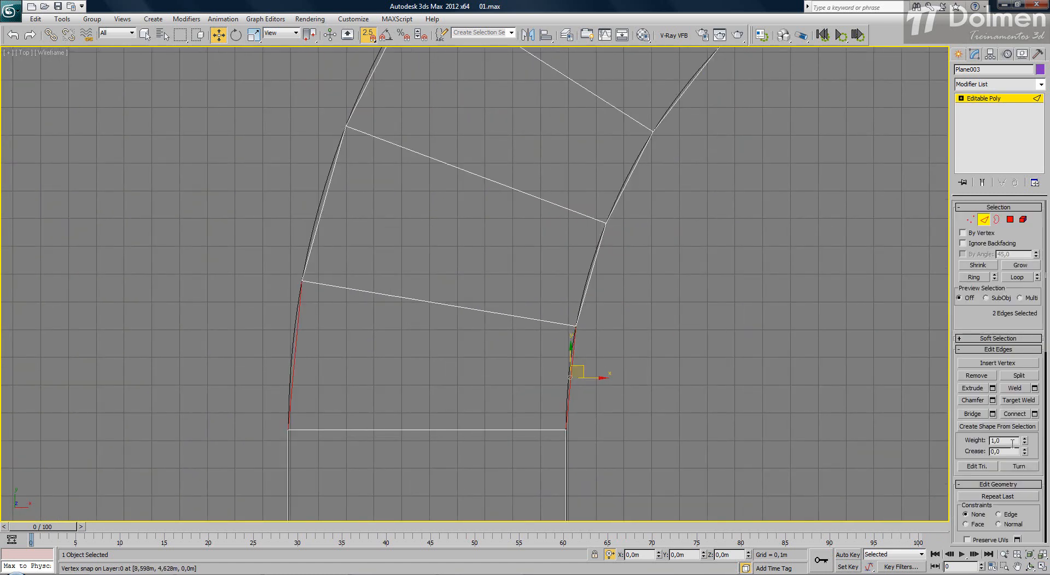
pyautogui.click(1035, 414)
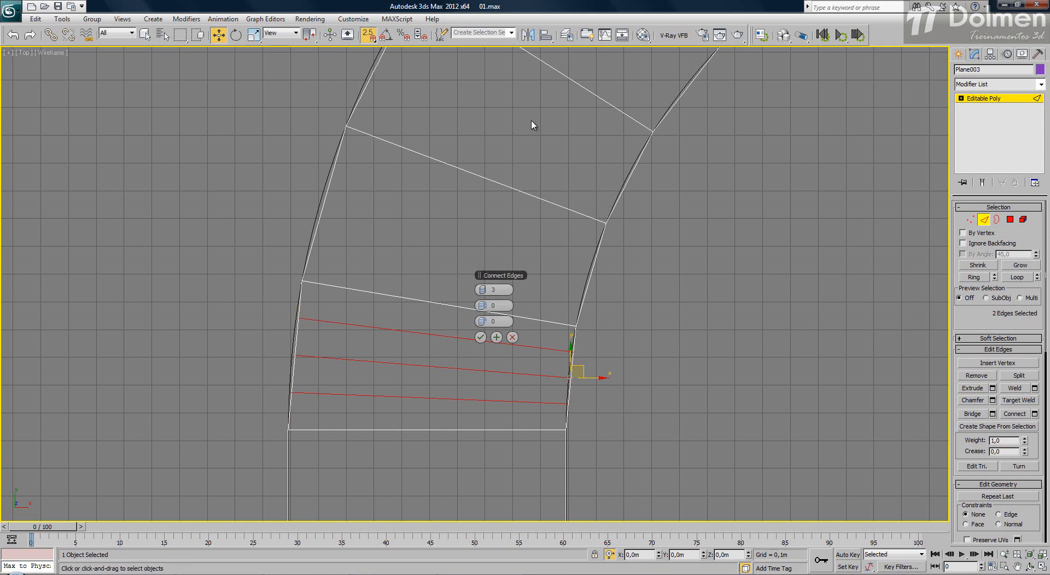
pyautogui.click(480, 338)
# - Snap the inner vertices of the lowest segment's new cross edges onto the inner arc
pyautogui.press('1')
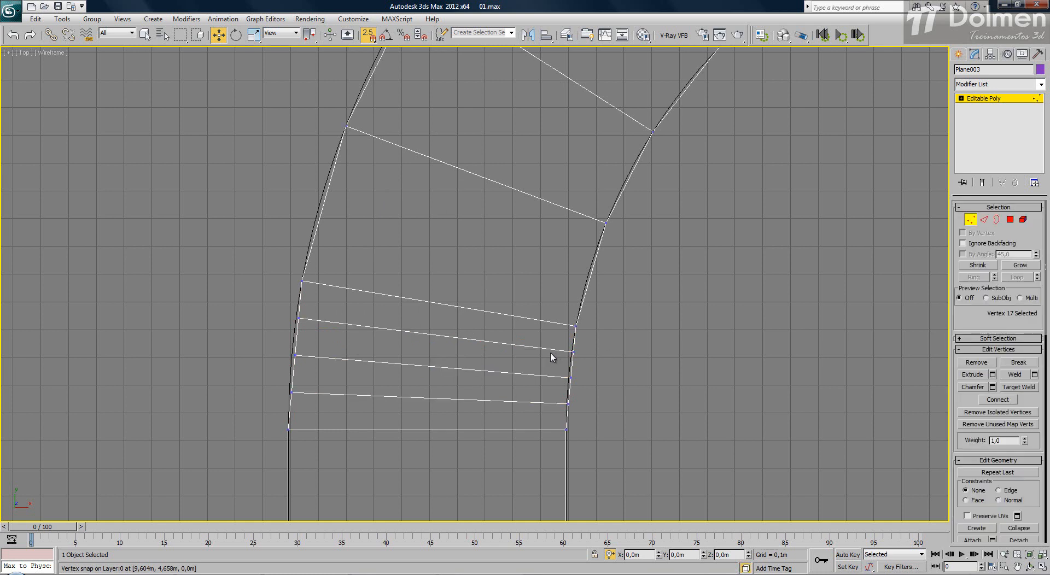
pyautogui.click(571, 352)
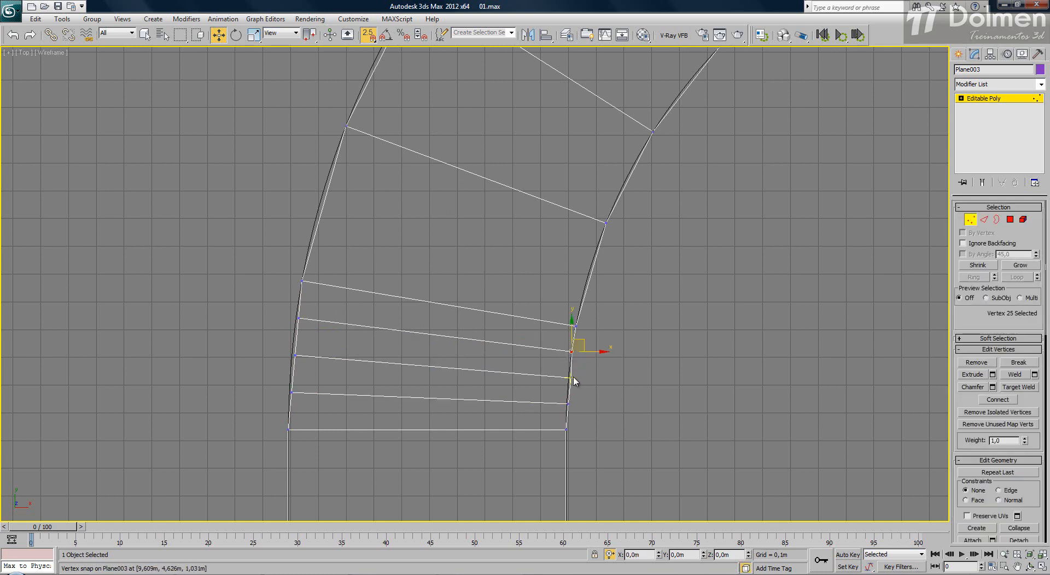
pyautogui.click(571, 378)
pyautogui.scroll(3, 569, 384)
pyautogui.scroll(2, 571, 383)
pyautogui.moveTo(566, 374); pyautogui.dragTo(569, 374)
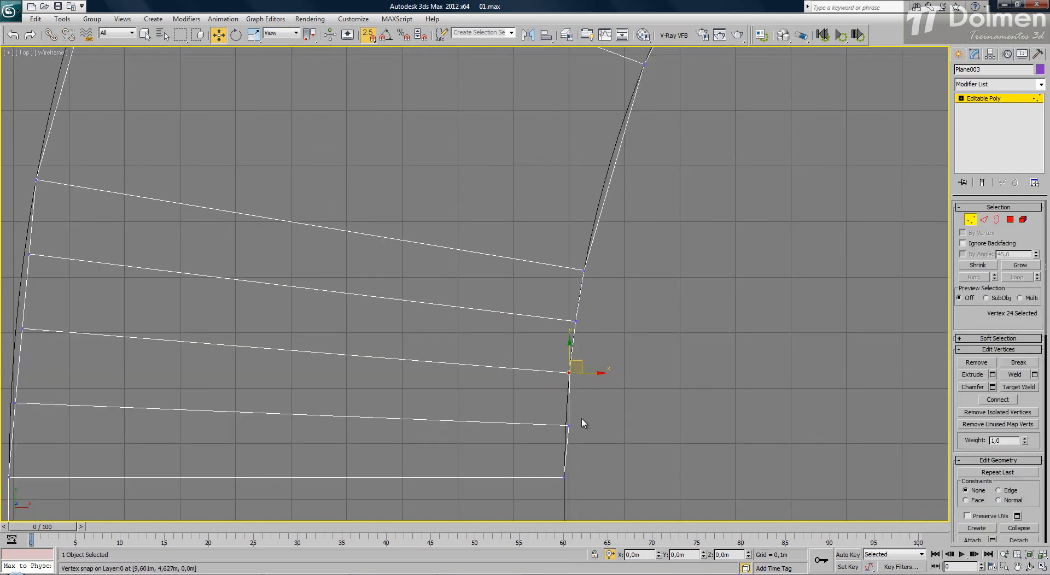
pyautogui.click(567, 425)
pyautogui.moveTo(566, 425); pyautogui.dragTo(560, 426)
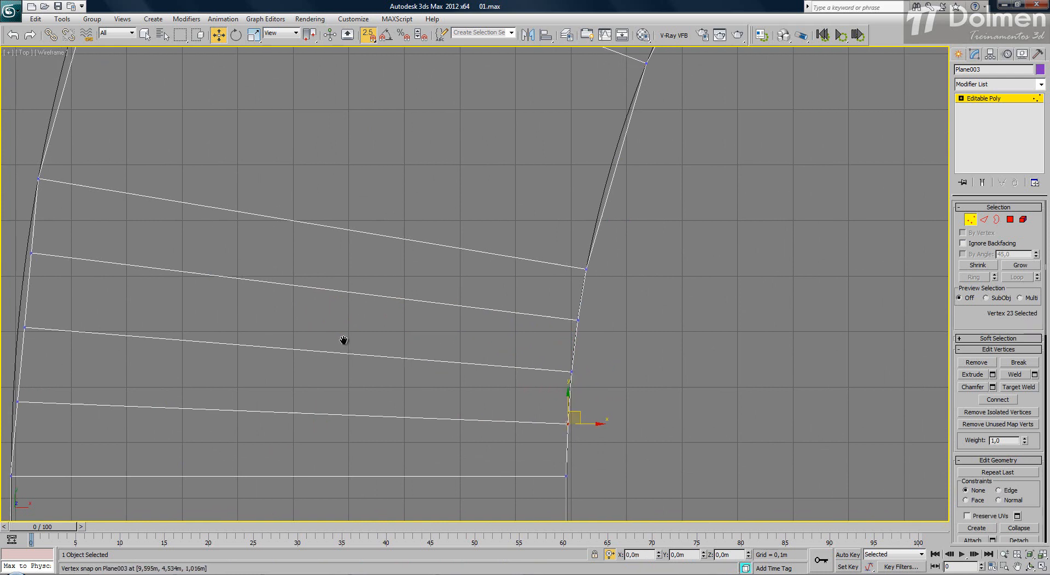
# - Snap the three outer vertices of the lowest segment's new cross edges onto the outer arc and clear the selection
pyautogui.moveTo(141, 235); pyautogui.dragTo(482, 277, button='middle')
pyautogui.moveTo(326, 312); pyautogui.dragTo(326, 313)
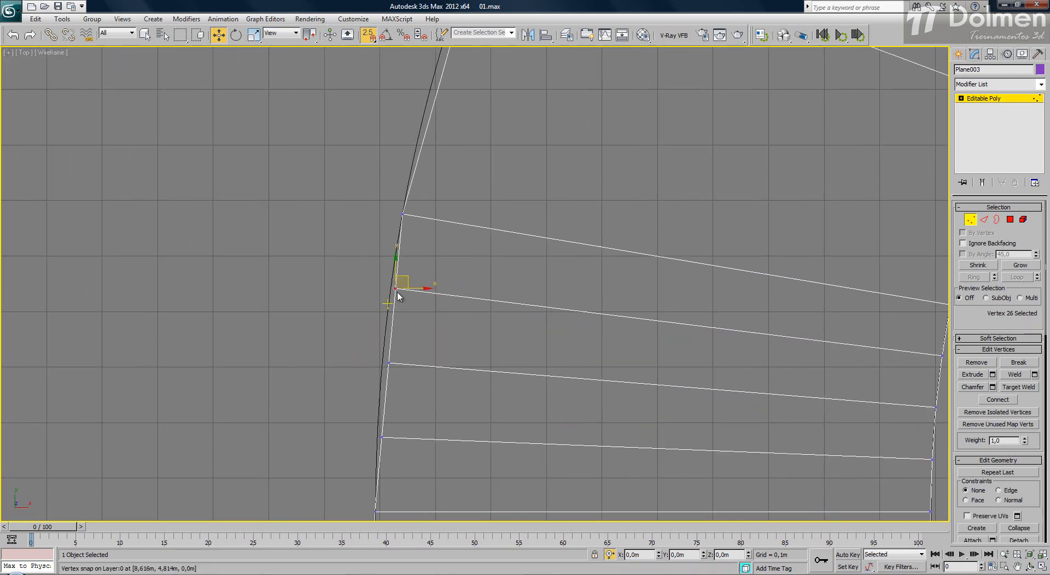
pyautogui.moveTo(396, 289); pyautogui.dragTo(390, 291)
pyautogui.click(389, 361)
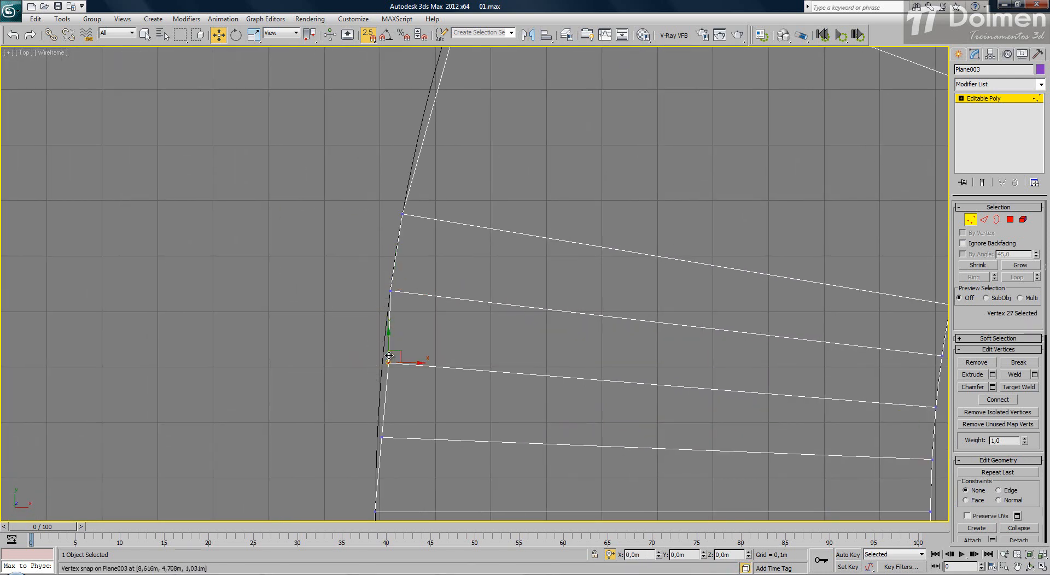
pyautogui.moveTo(389, 364); pyautogui.dragTo(383, 368)
pyautogui.moveTo(359, 482); pyautogui.dragTo(378, 438)
pyautogui.click(293, 385)
# - Leave vertex editing and examine the ramp's bend and slope in the top, perspective and maximized front views
pyautogui.scroll(-5, 345, 312)
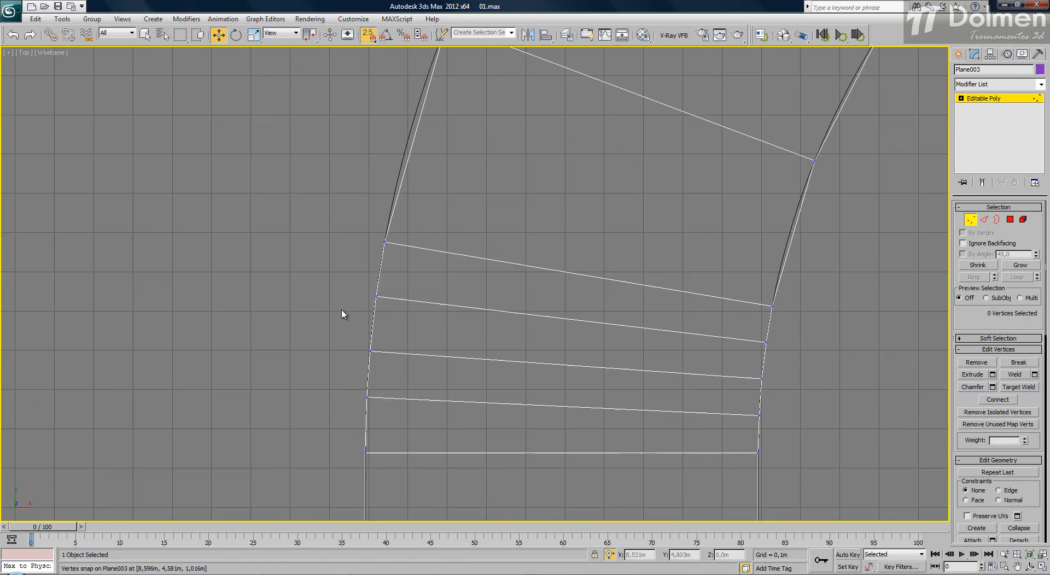
pyautogui.scroll(-5, 384, 249)
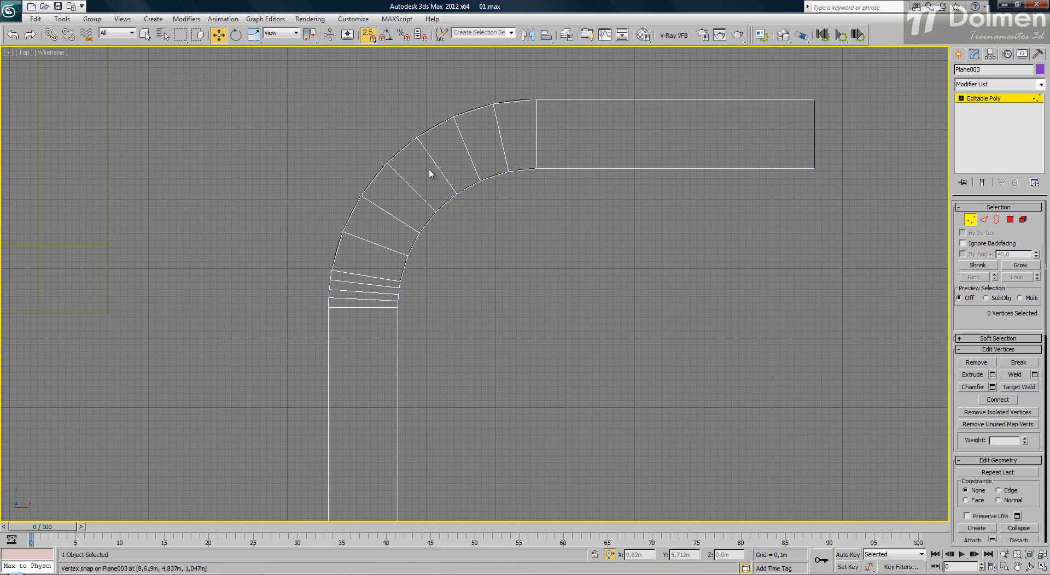
pyautogui.click(970, 221)
pyautogui.click(1042, 569)
pyautogui.rightClick(671, 382)
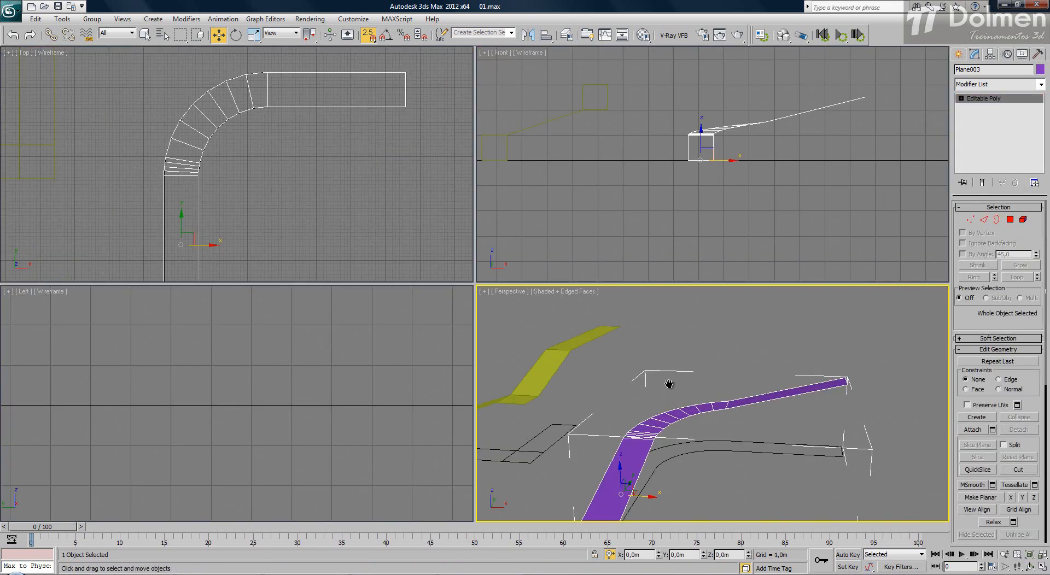
pyautogui.keyDown('alt'); pyautogui.moveTo(670, 382); pyautogui.dragTo(675, 363, button='middle'); pyautogui.keyUp('alt')
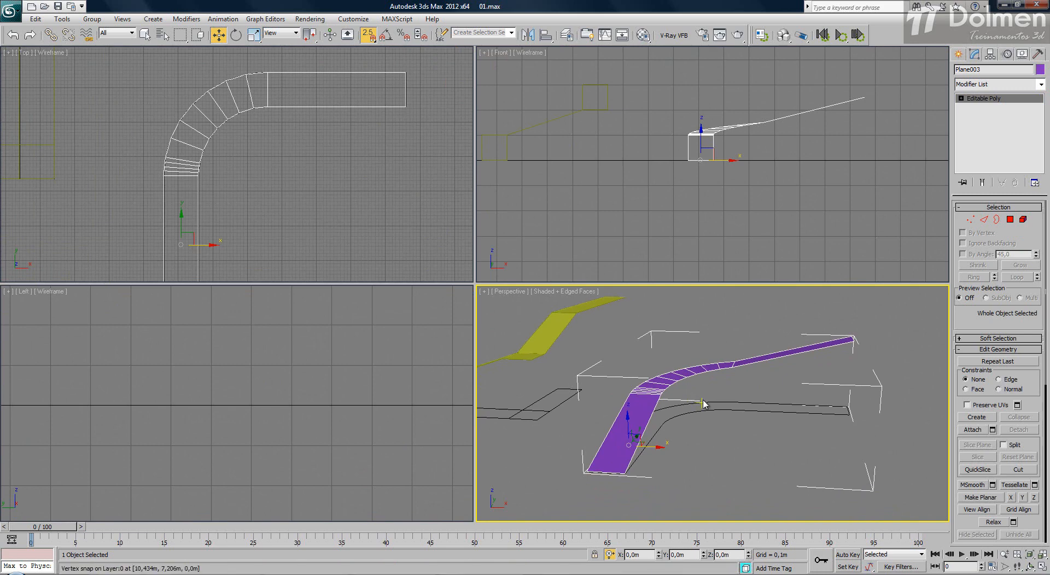
pyautogui.scroll(8, 709, 126)
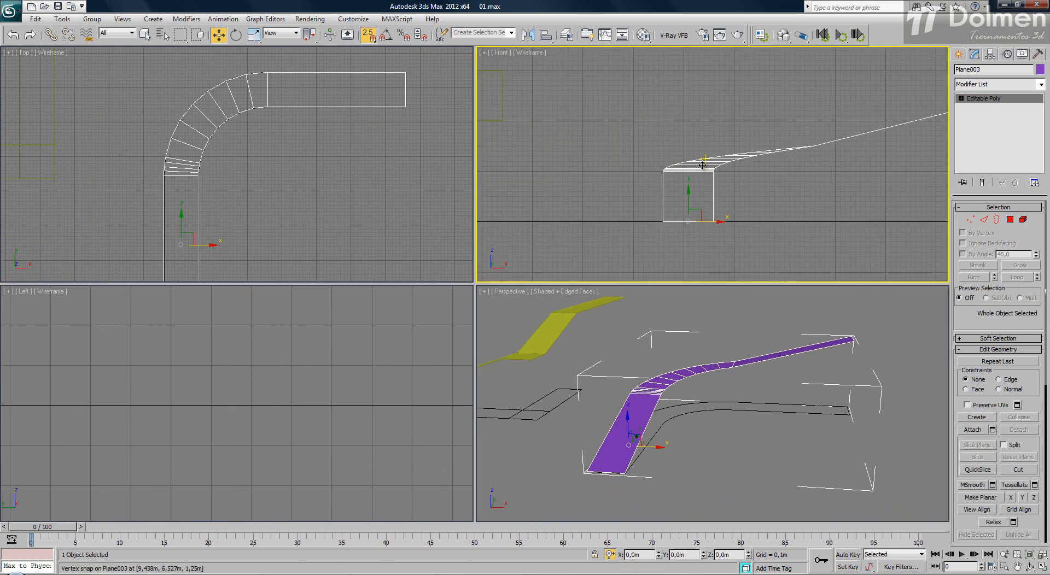
pyautogui.moveTo(770, 171); pyautogui.dragTo(743, 180, button='middle')
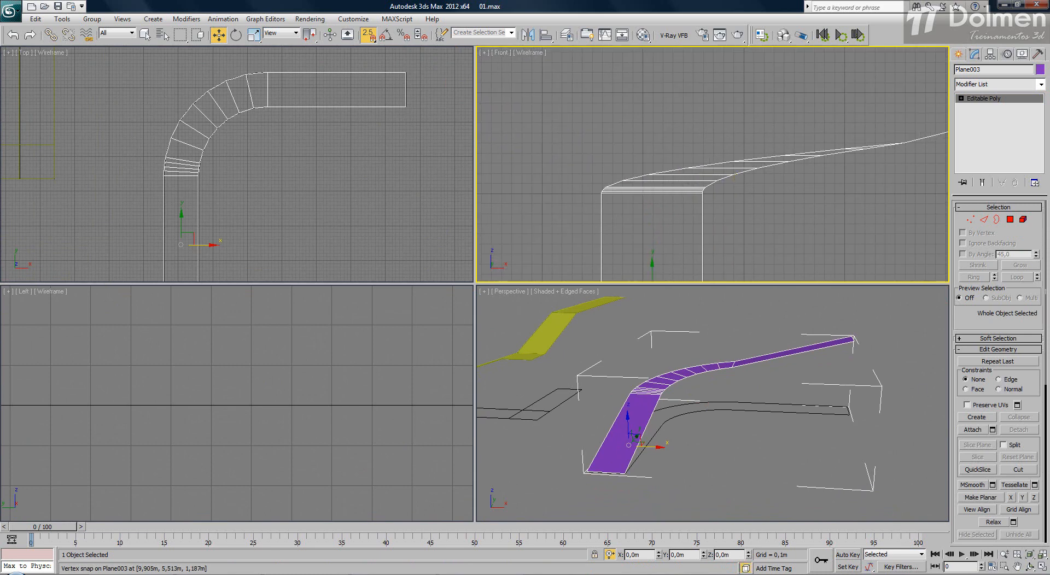
pyautogui.click(1043, 569)
pyautogui.moveTo(590, 249); pyautogui.dragTo(463, 246, button='middle')
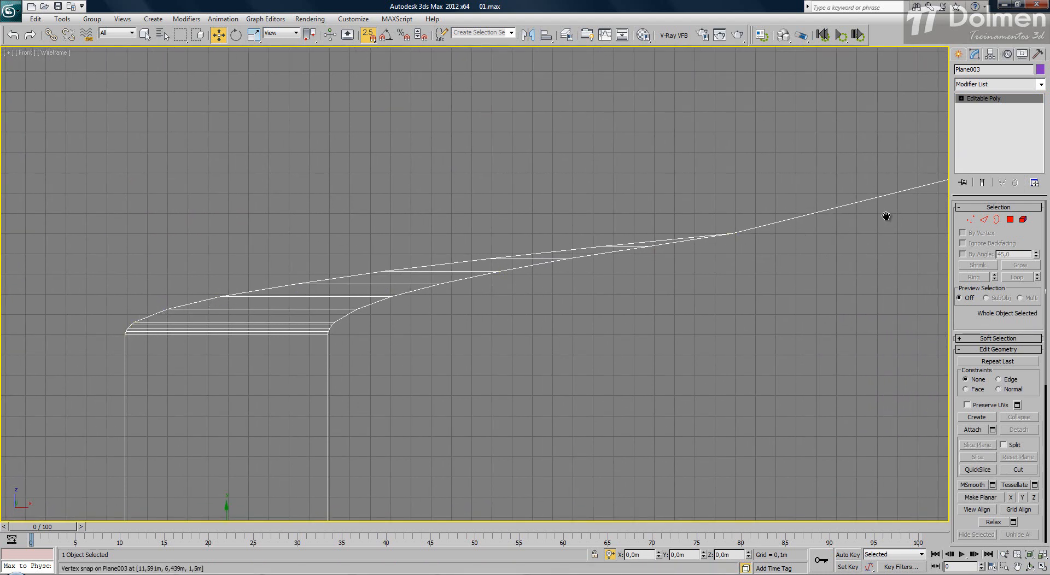
pyautogui.scroll(-3, 886, 216)
pyautogui.moveTo(886, 216); pyautogui.dragTo(746, 220, button='middle')
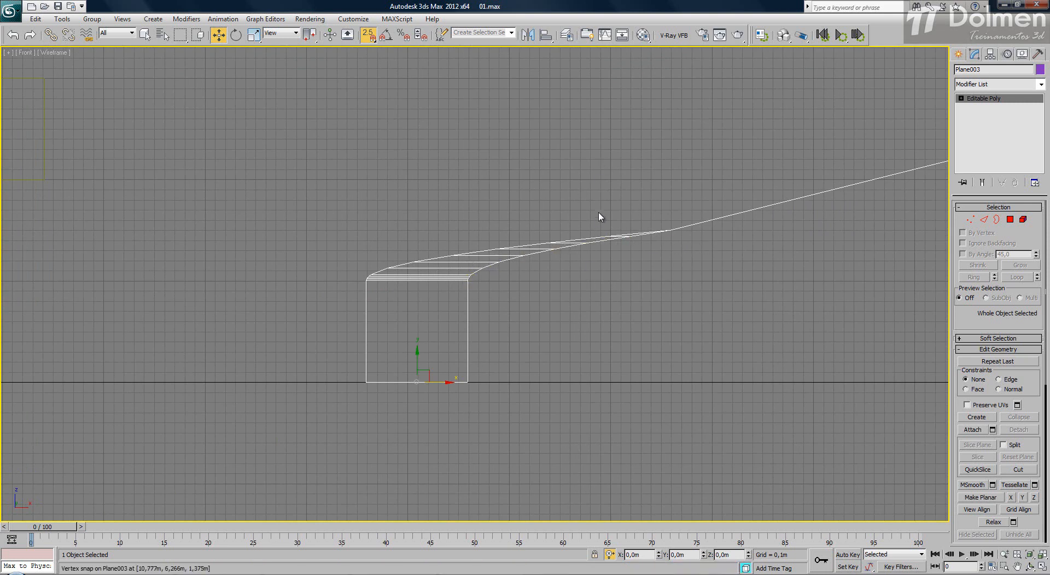
pyautogui.click(1042, 568)
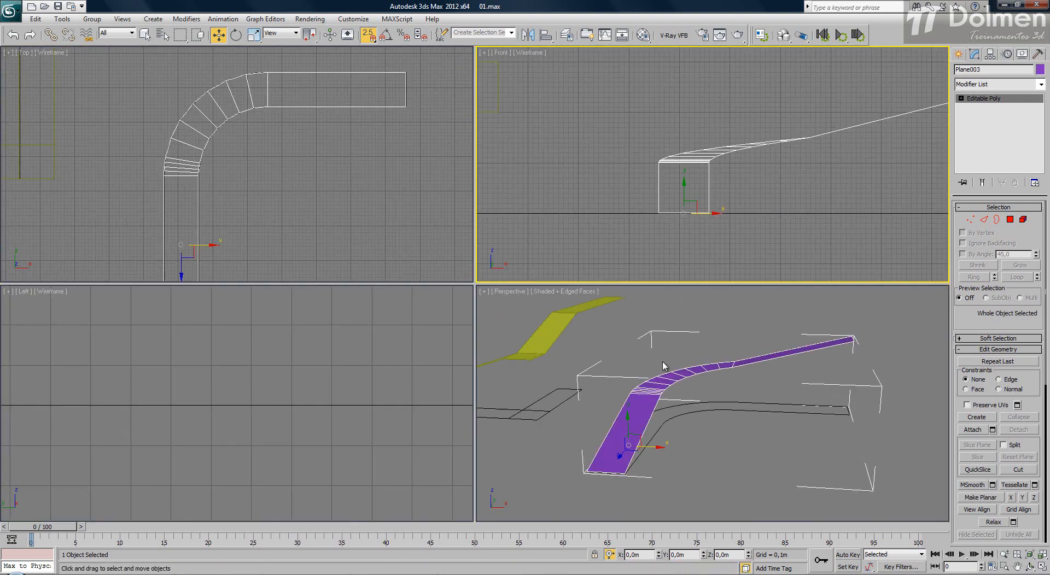
# - Deselect the ramp and view both finished ramps together in a maximized perspective view
pyautogui.rightClick(700, 361)
pyautogui.click(747, 334)
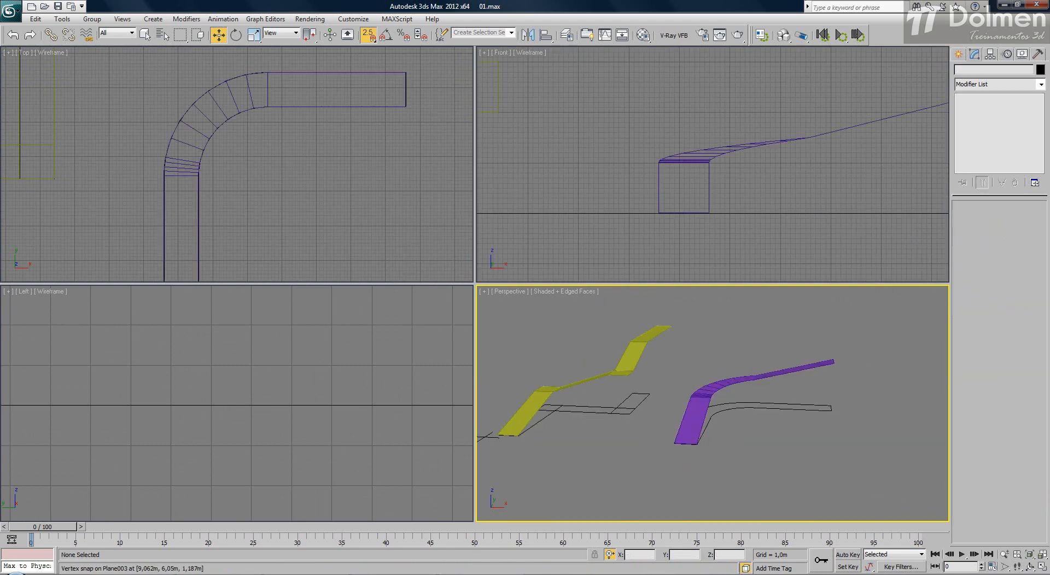
pyautogui.click(1042, 567)
pyautogui.moveTo(333, 377); pyautogui.dragTo(540, 397, button='middle')
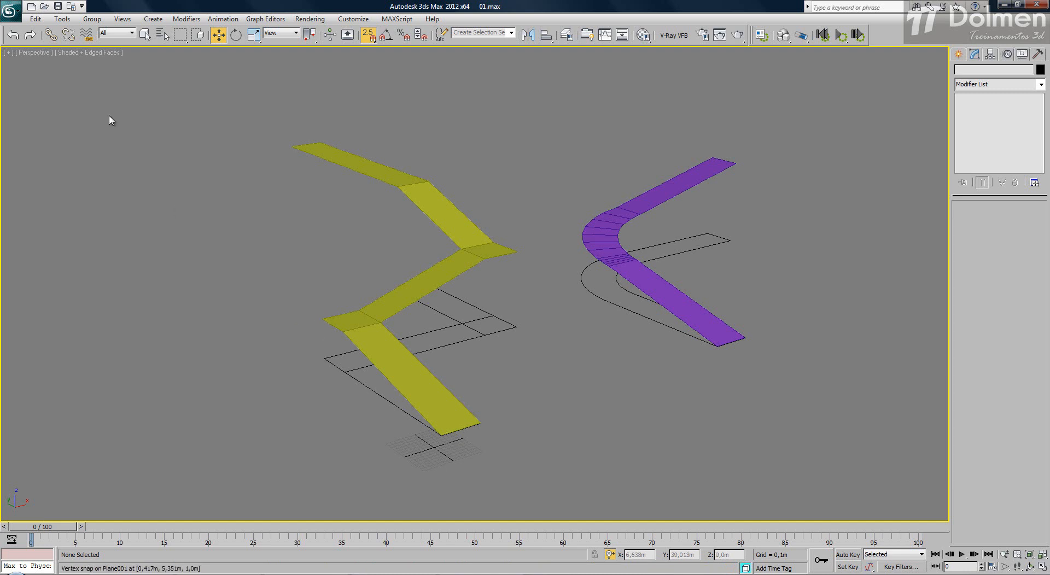
# - Open the scene file 02.max without saving the changes to the current ramp scene
pyautogui.click(44, 9)
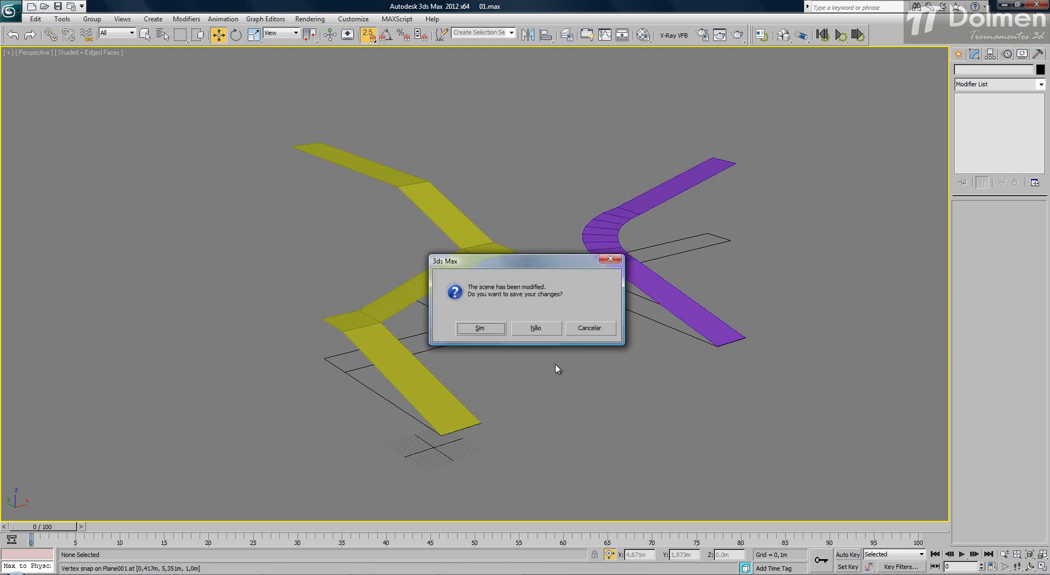
pyautogui.click(537, 328)
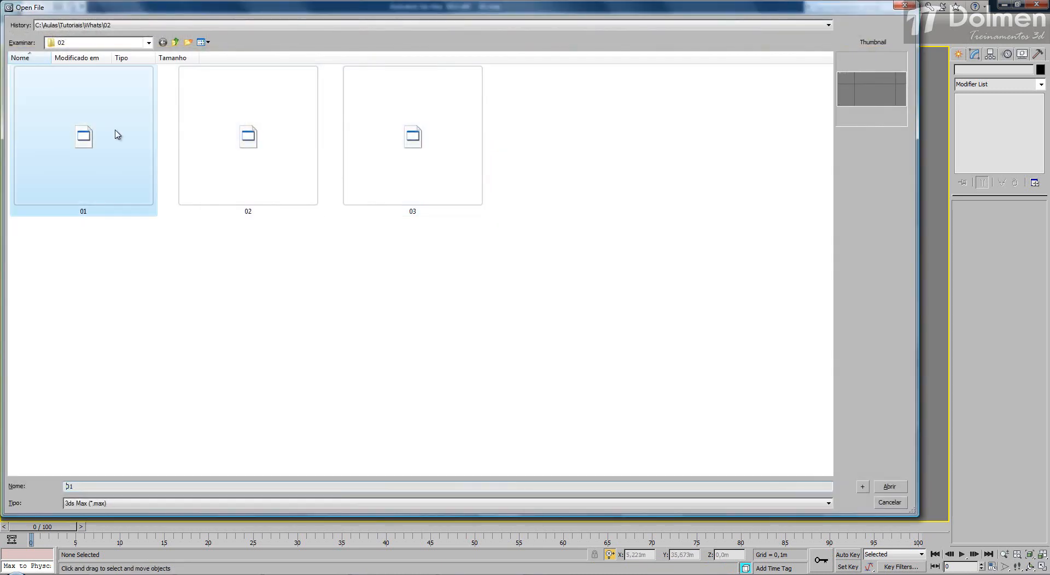
pyautogui.click(251, 132)
pyautogui.doubleClick(251, 131)
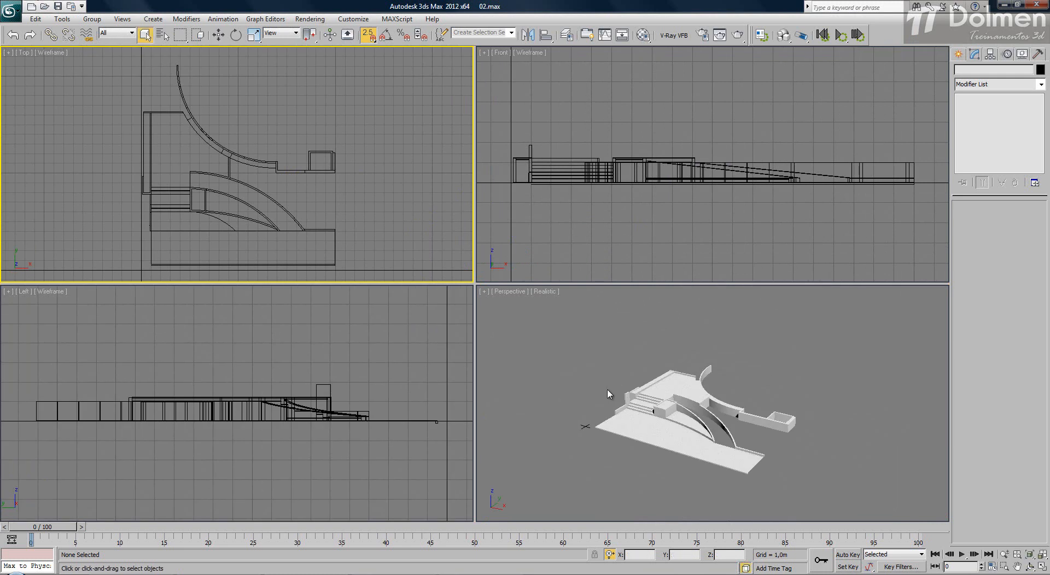
# - Display the perspective view as Shaded with edged faces and maximize it around the curved entrance walls
pyautogui.click(766, 351)
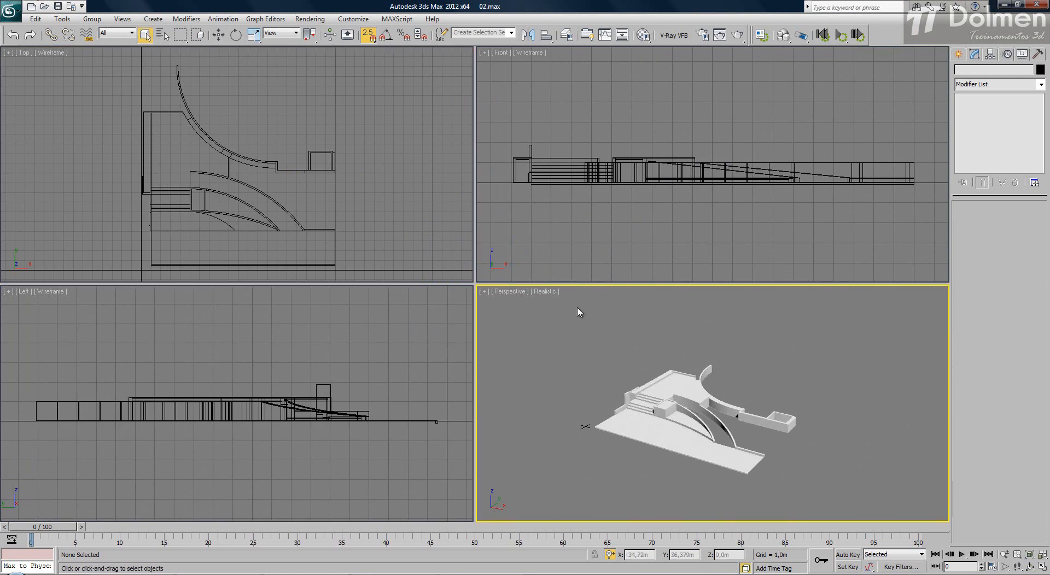
pyautogui.click(547, 293)
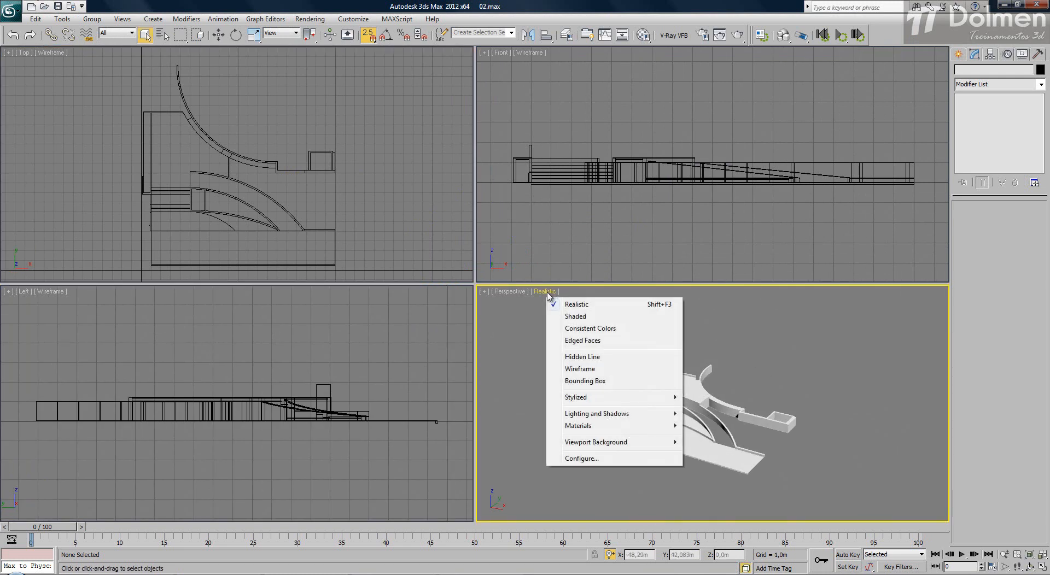
pyautogui.click(589, 316)
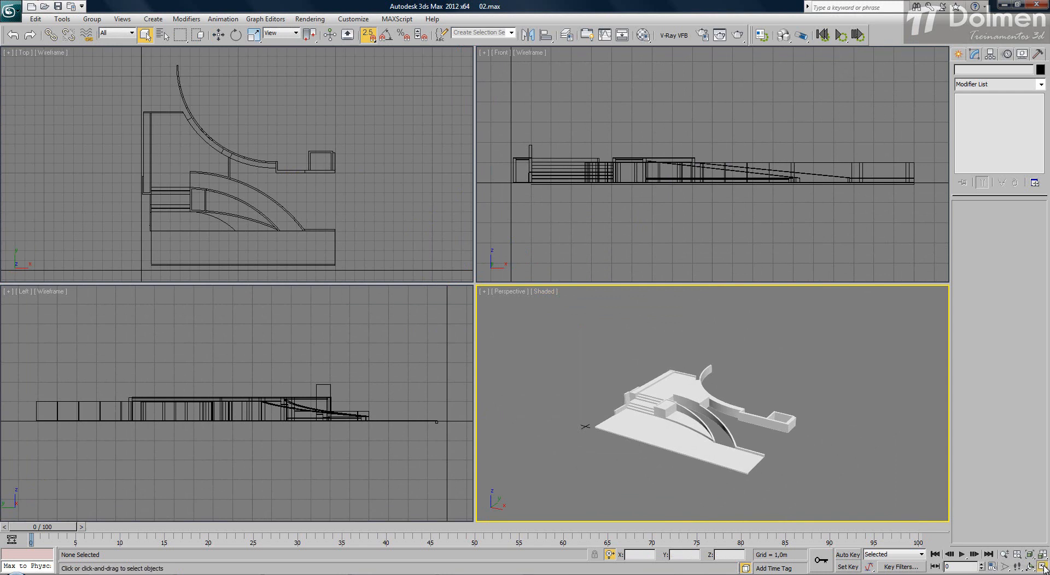
pyautogui.click(1042, 567)
pyautogui.scroll(3, 484, 353)
pyautogui.scroll(-1, 484, 353)
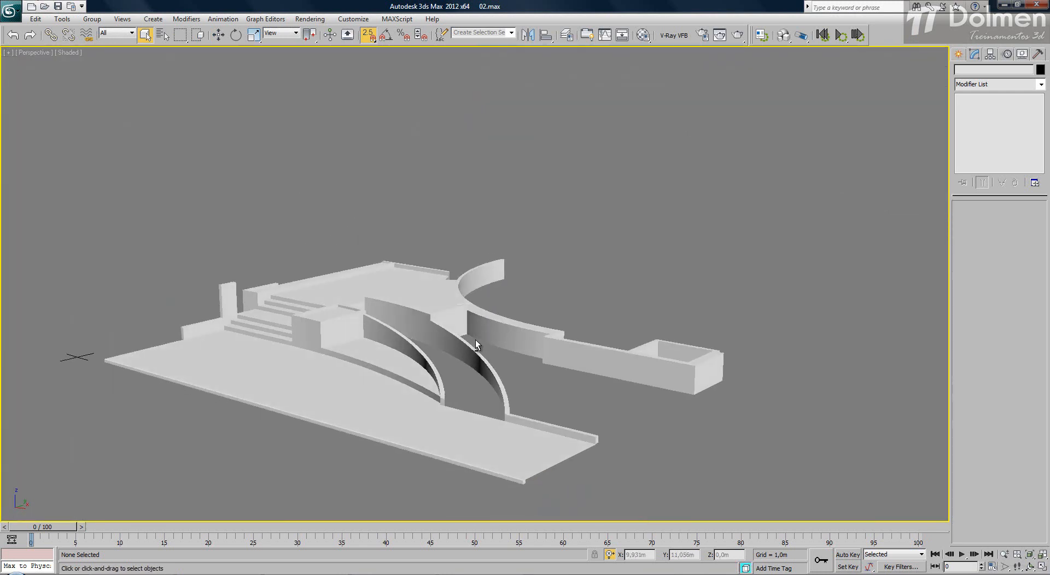
pyautogui.scroll(3, 475, 339)
pyautogui.scroll(1, 430, 482)
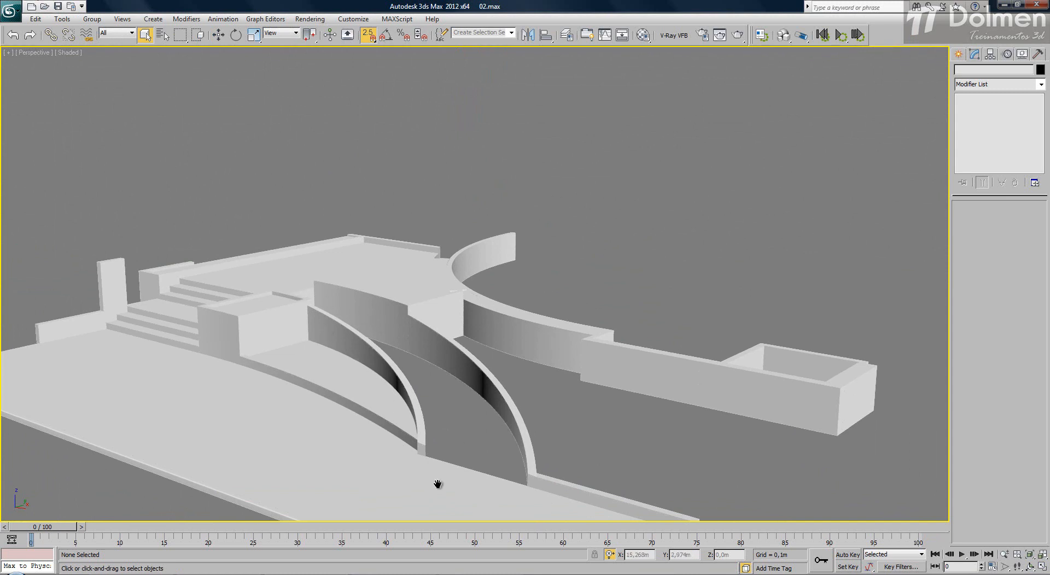
pyautogui.scroll(1, 436, 486)
pyautogui.press('F4')
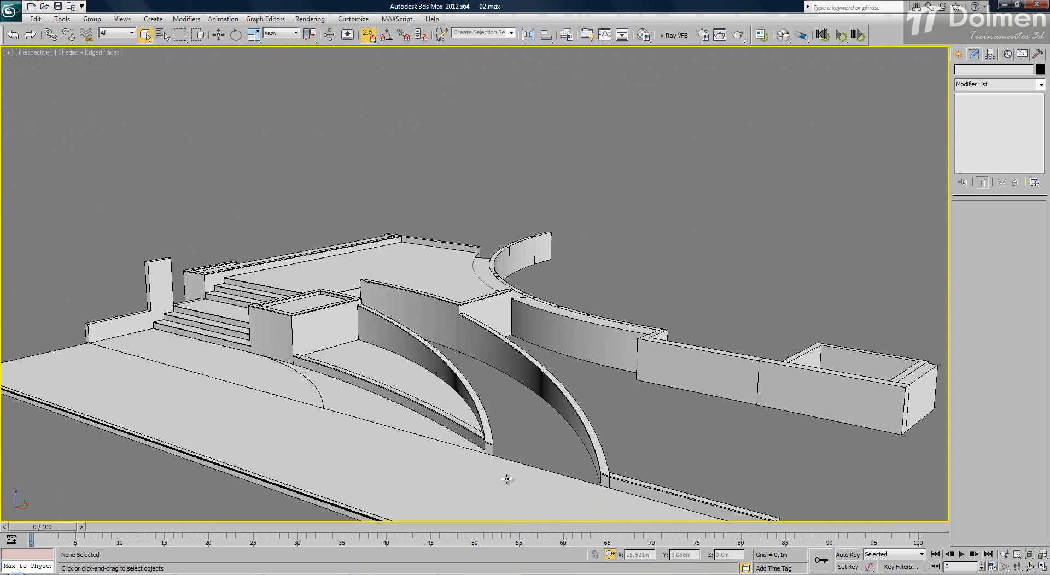
# - Examine the platform, stairs and the empty gap between the two curved walls from several angles
pyautogui.scroll(-3, 545, 472)
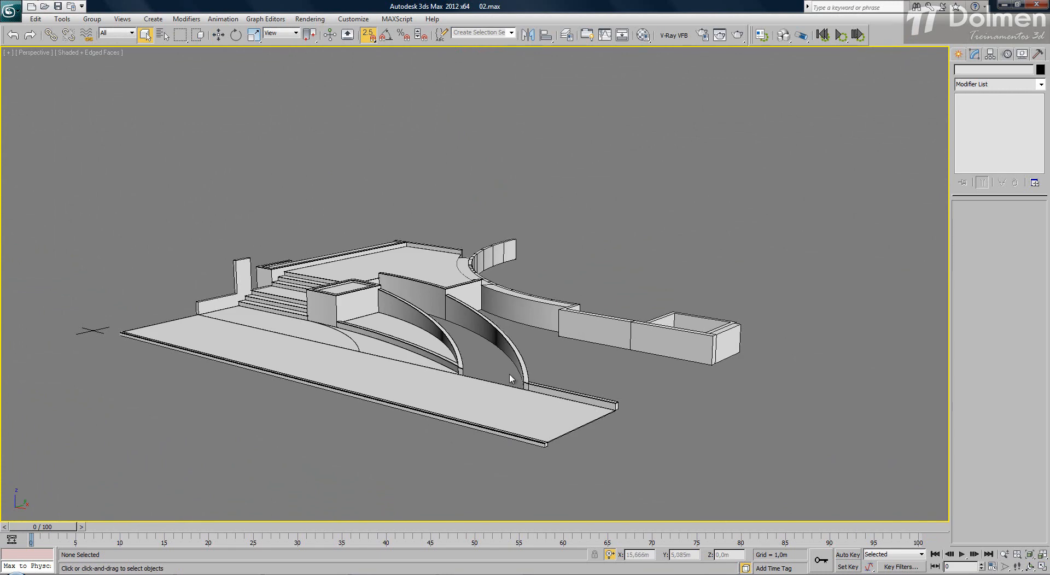
pyautogui.moveTo(438, 355); pyautogui.dragTo(648, 297, button='middle')
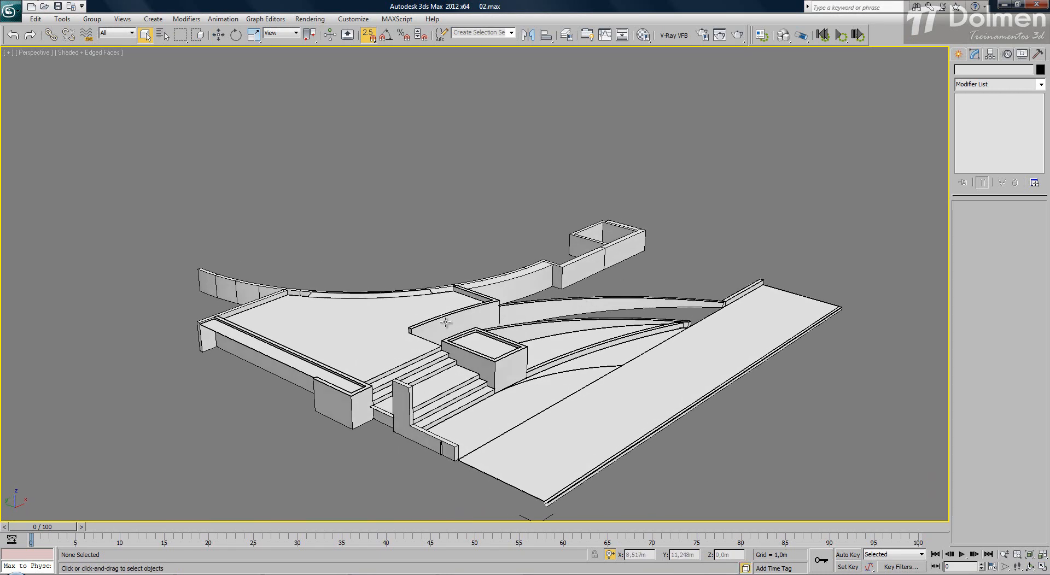
pyautogui.scroll(5, 421, 343)
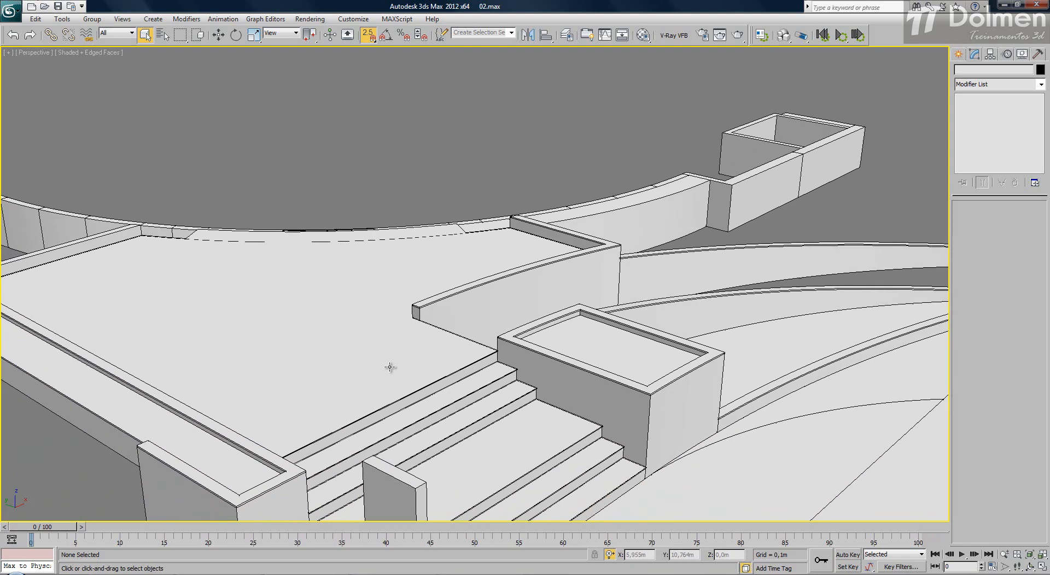
pyautogui.scroll(-5, 520, 322)
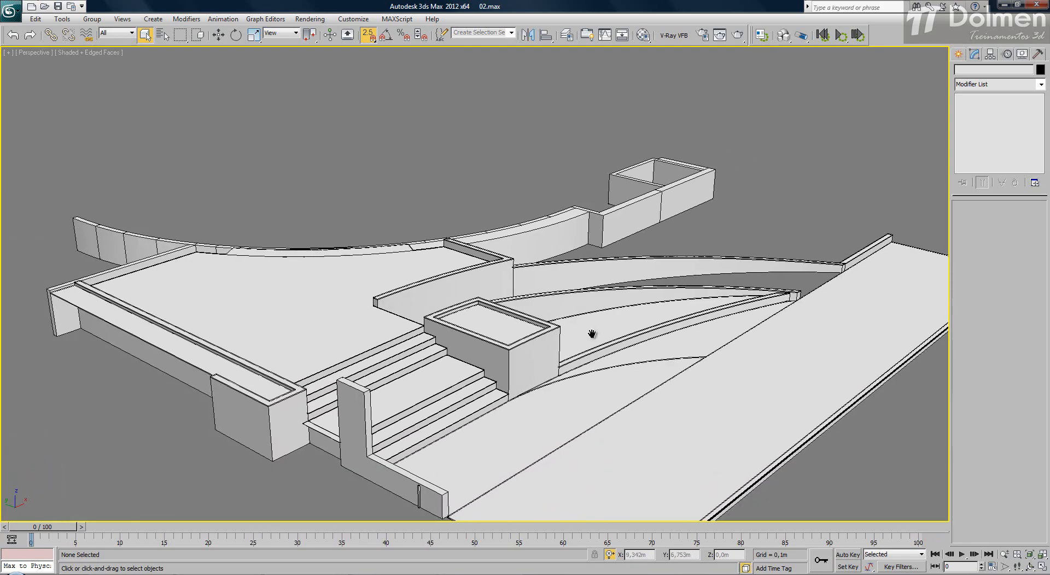
pyautogui.keyDown('alt'); pyautogui.moveTo(593, 334); pyautogui.dragTo(448, 343, button='middle'); pyautogui.keyUp('alt')
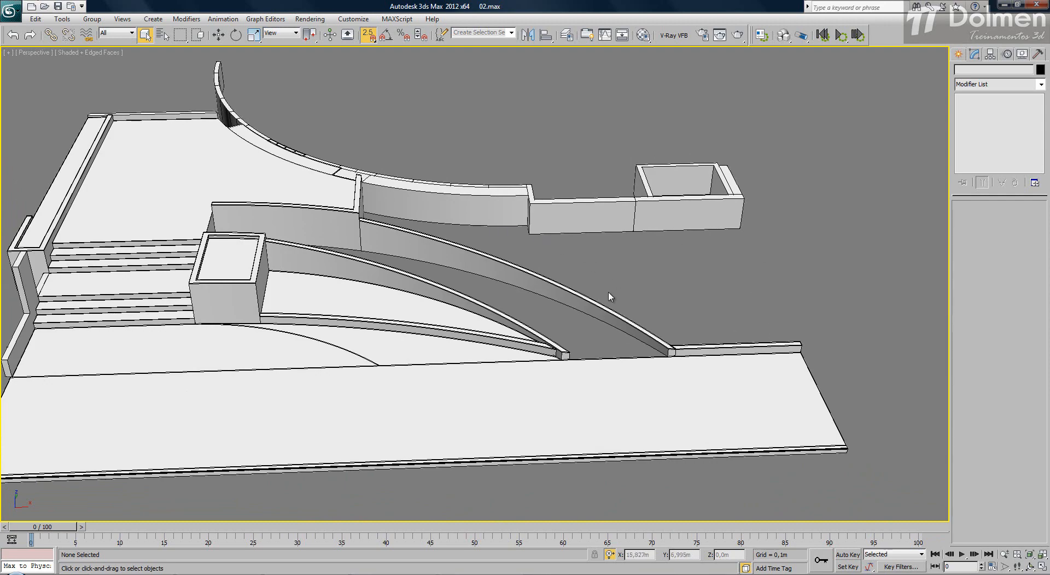
pyautogui.keyDown('alt'); pyautogui.moveTo(611, 297); pyautogui.dragTo(517, 298, button='middle'); pyautogui.keyUp('alt')
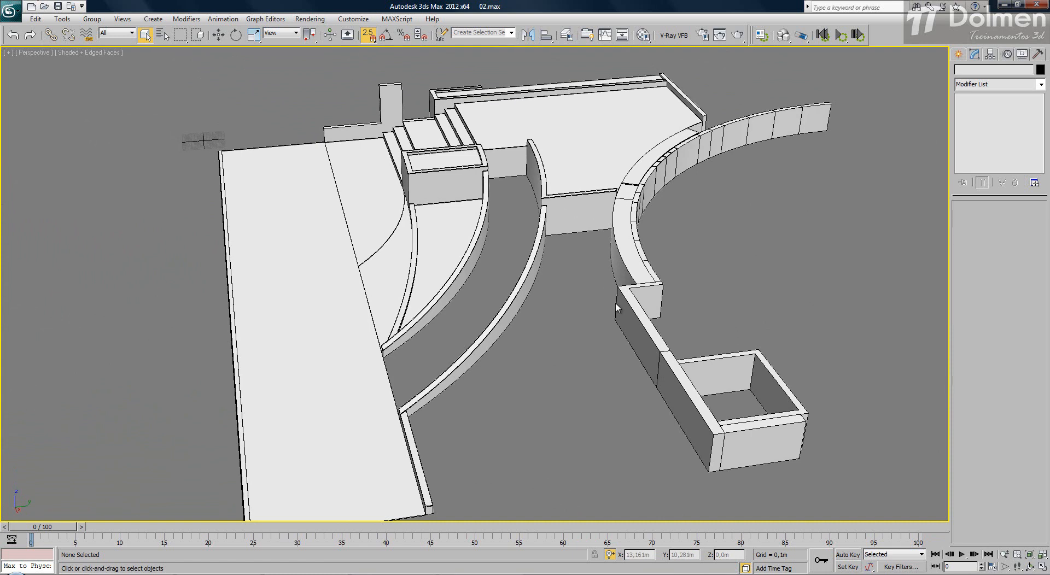
pyautogui.moveTo(626, 292); pyautogui.dragTo(651, 285, button='middle')
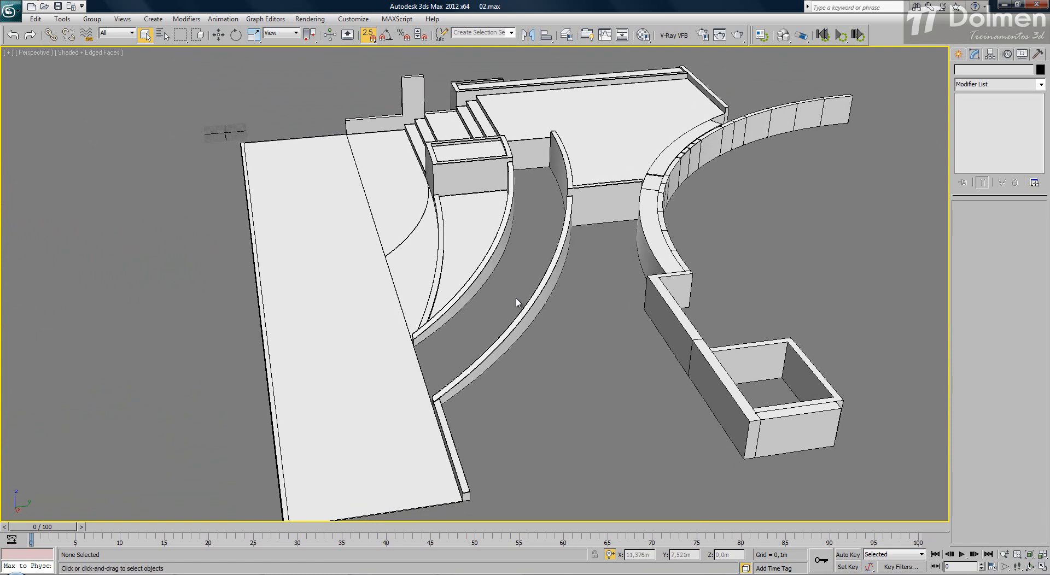
# - In the top view, create a 6.0 m by 11.674 m single-segment plane snapped between the outer curved wall's lower and upper ends
pyautogui.hotkey('alt', 'w')
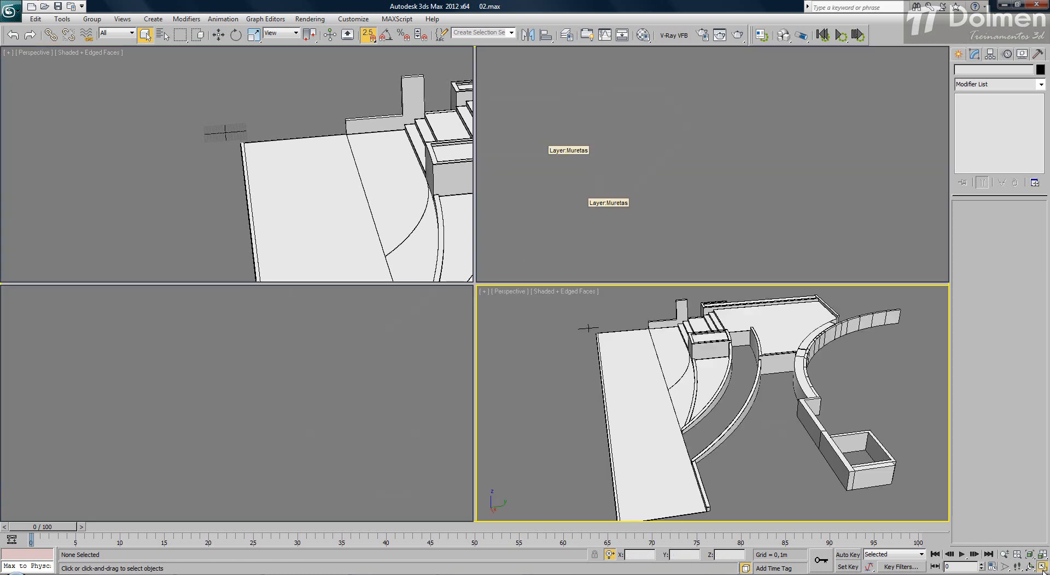
pyautogui.moveTo(394, 206); pyautogui.dragTo(364, 199, button='middle')
pyautogui.scroll(3, 295, 213)
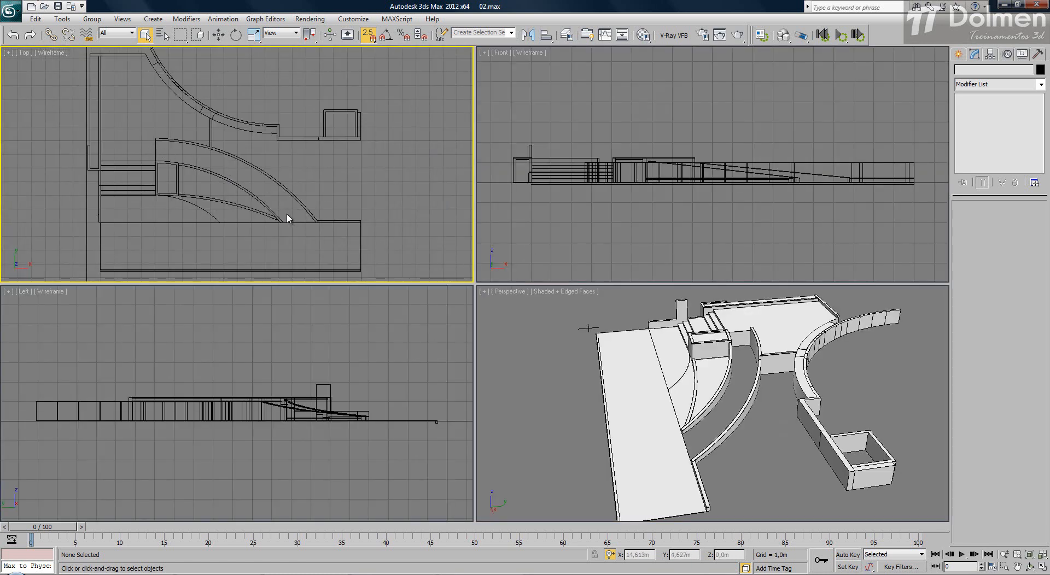
pyautogui.hotkey('alt', 'w')
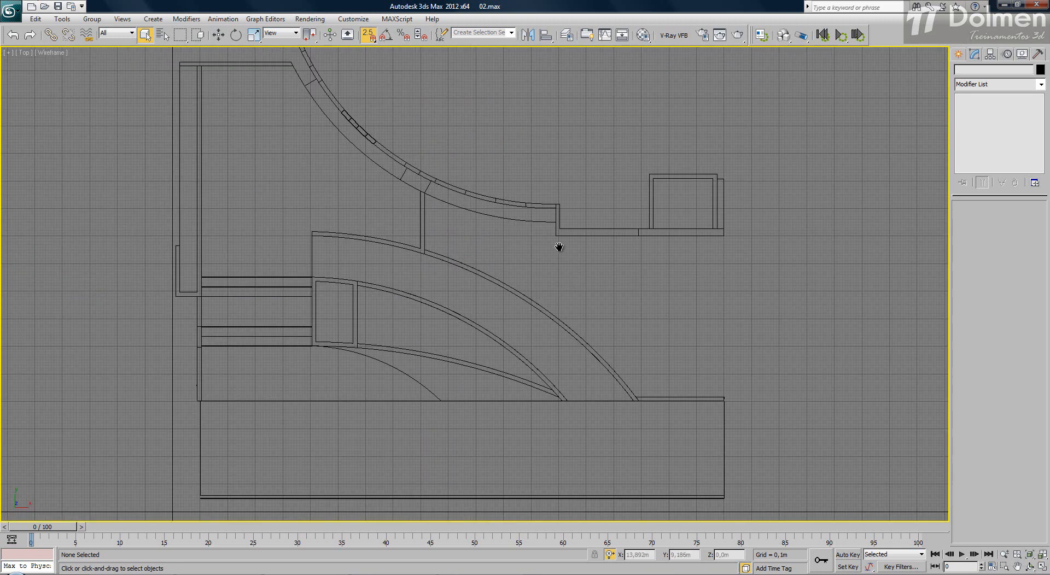
pyautogui.scroll(3, 559, 247)
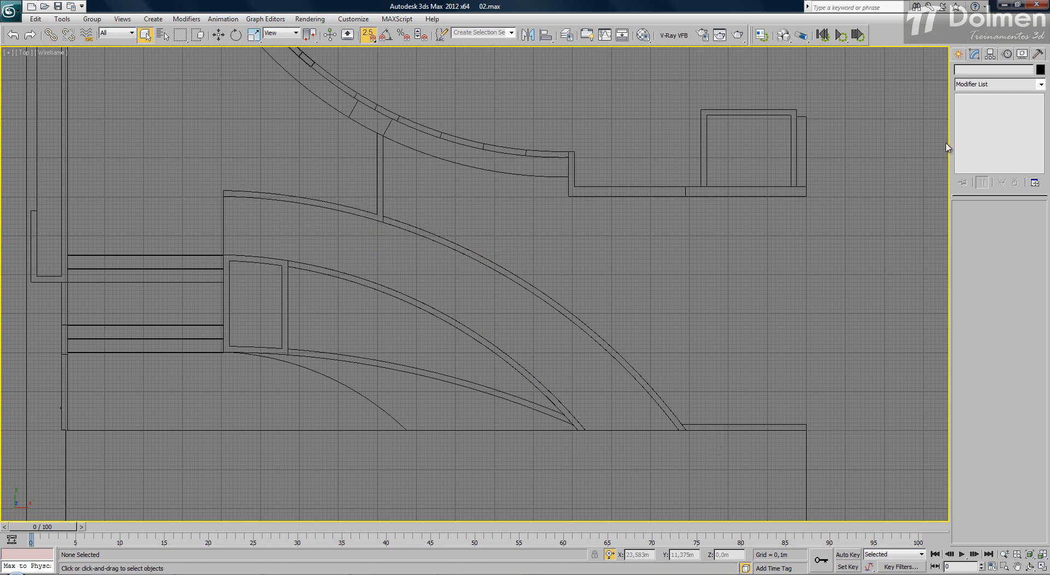
pyautogui.click(958, 53)
pyautogui.click(1021, 170)
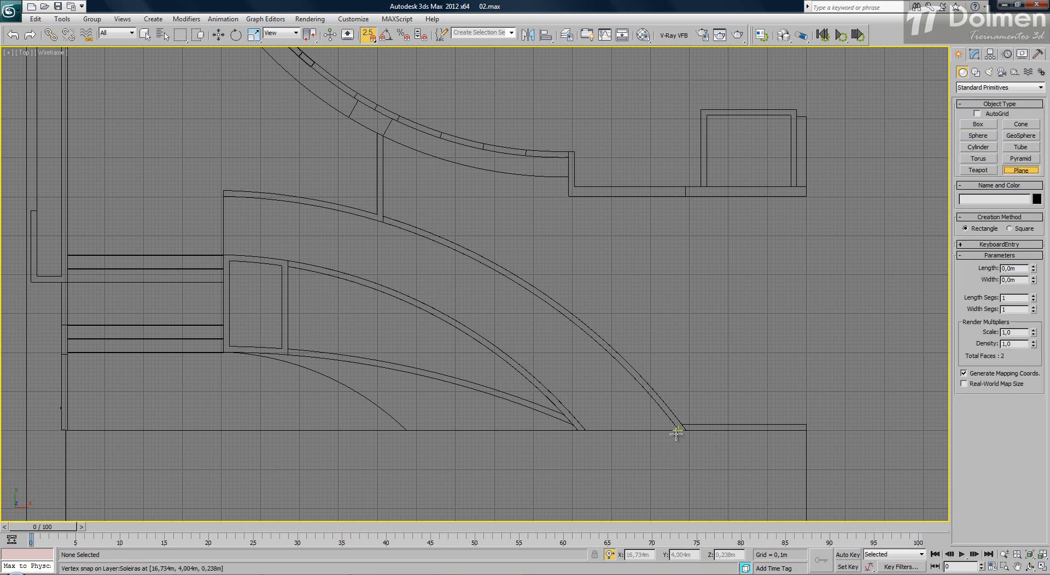
pyautogui.moveTo(677, 434); pyautogui.dragTo(216, 198)
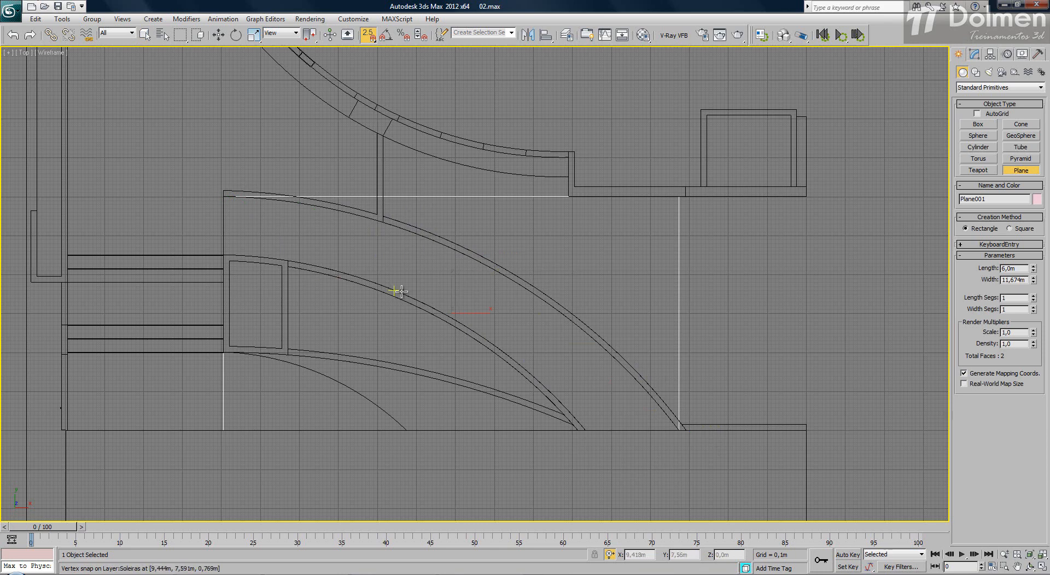
pyautogui.rightClick(642, 294)
# - Check the new plane's placement in the perspective view and convert it to an Editable Poly
pyautogui.hotkey('alt', 'w')
pyautogui.click(685, 432)
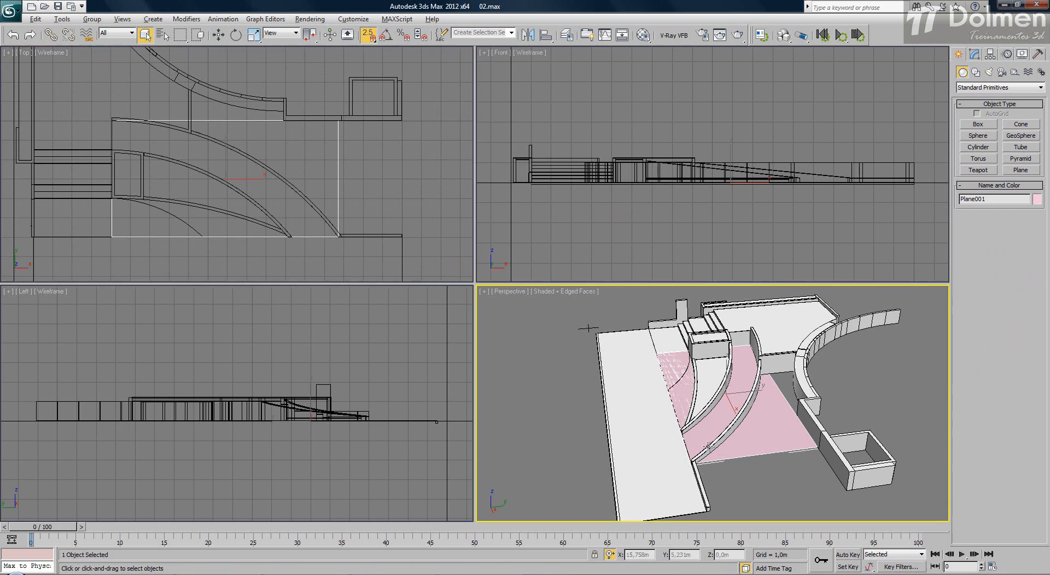
pyautogui.keyDown('alt'); pyautogui.moveTo(685, 433); pyautogui.dragTo(761, 442, button='middle'); pyautogui.keyUp('alt')
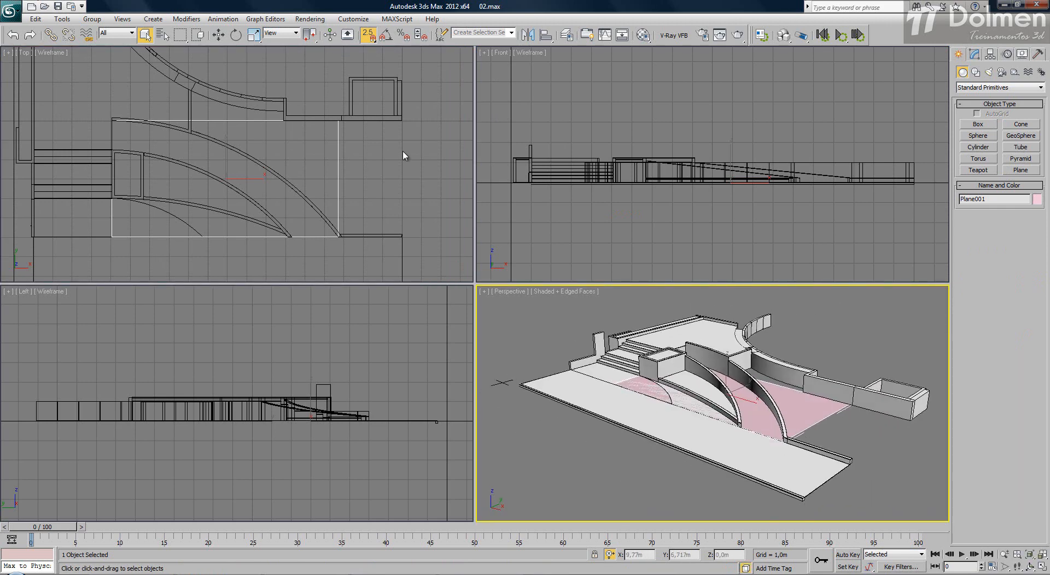
pyautogui.click(276, 165)
pyautogui.rightClick(273, 166)
pyautogui.moveTo(343, 263)
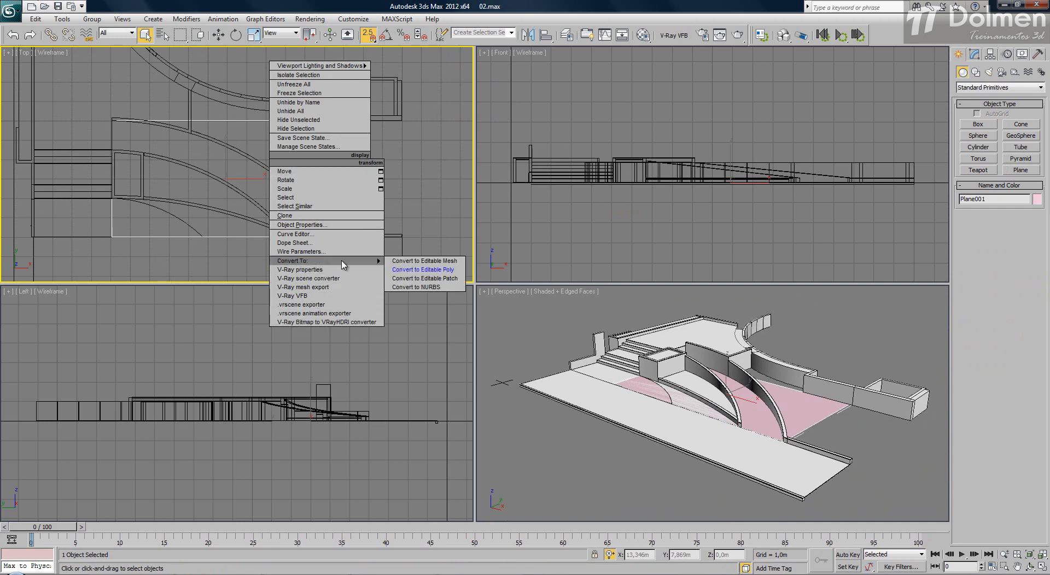
pyautogui.click(454, 270)
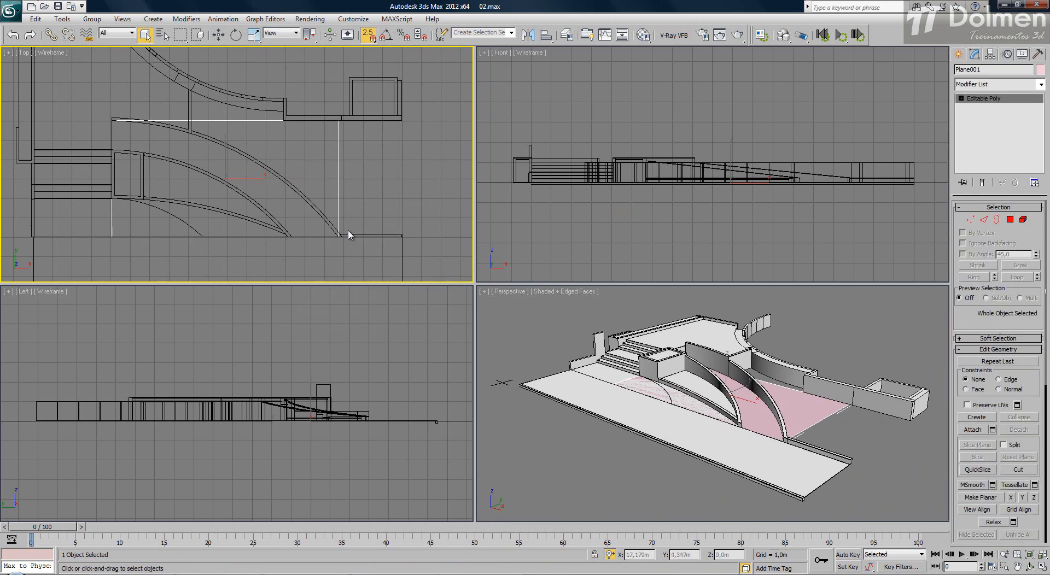
# - In vertex editing, snap the plane's lower-left vertex onto the upper end of the inner curved wall
pyautogui.press('1')
pyautogui.moveTo(98, 219); pyautogui.dragTo(137, 254)
pyautogui.rightClick(120, 235)
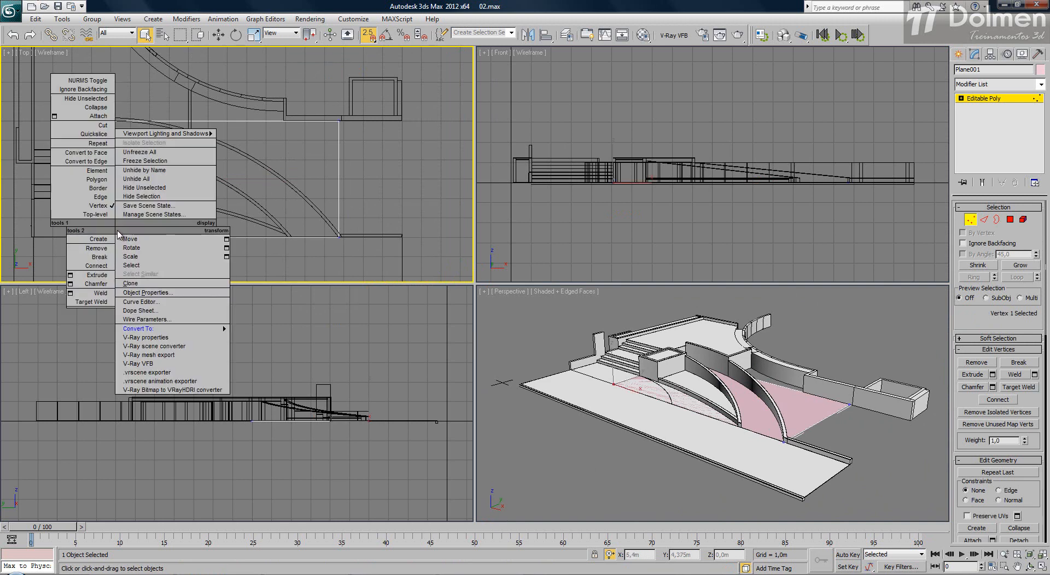
pyautogui.press('s')
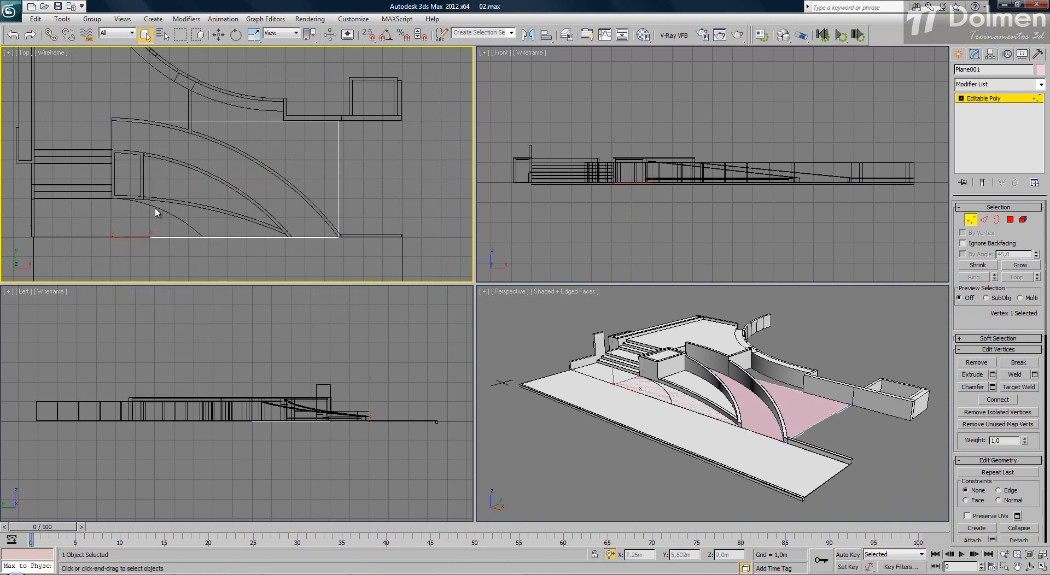
pyautogui.press('w')
pyautogui.press('s')
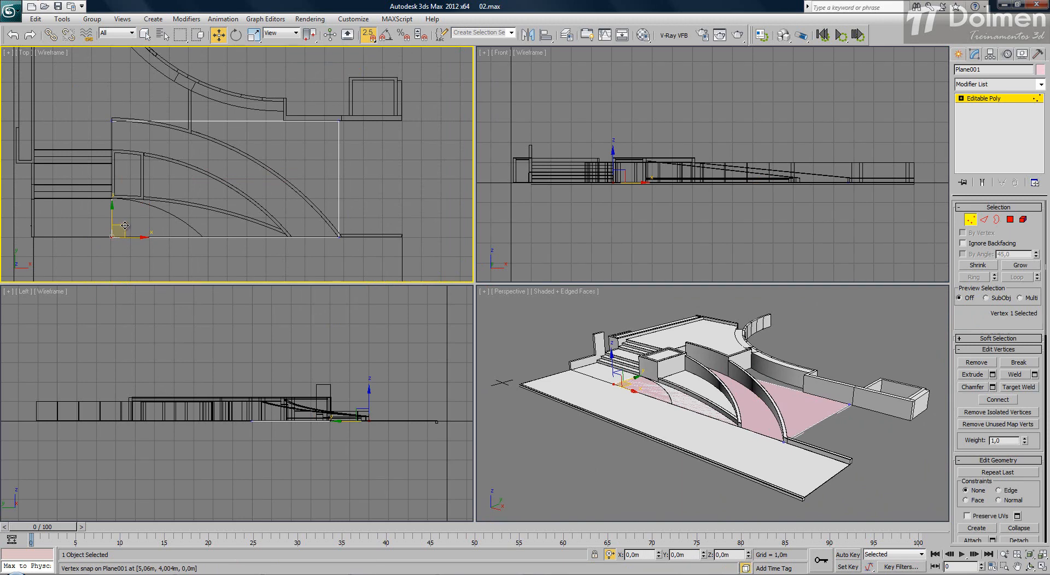
pyautogui.press('s')
pyautogui.moveTo(125, 226); pyautogui.dragTo(125, 132)
pyautogui.scroll(10, 85, 136)
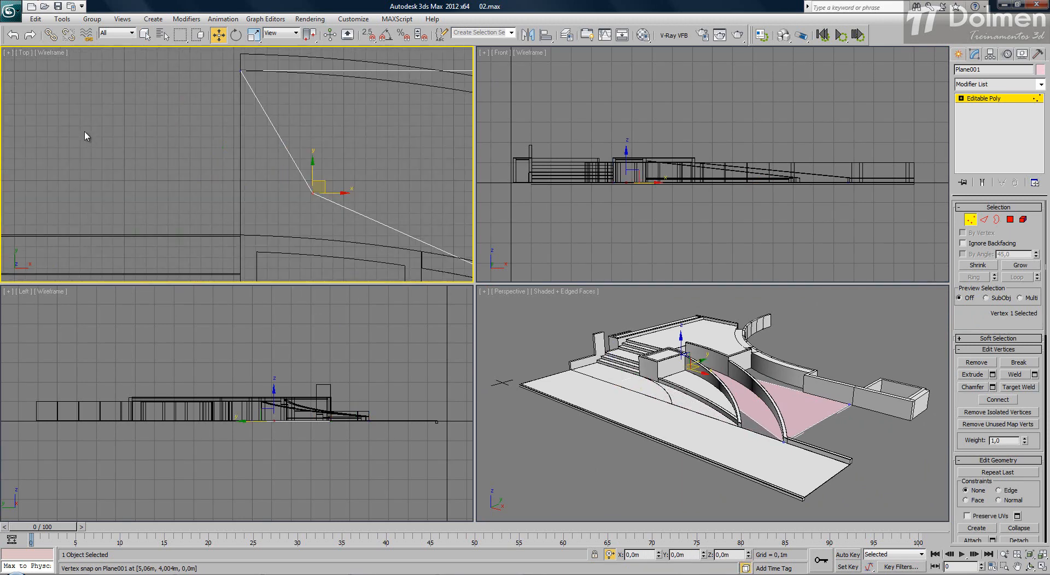
pyautogui.press('s')
pyautogui.moveTo(312, 193); pyautogui.dragTo(240, 228)
pyautogui.scroll(-6, 279, 130)
pyautogui.moveTo(279, 129); pyautogui.dragTo(157, 126, button='middle')
pyautogui.scroll(-3, 260, 143)
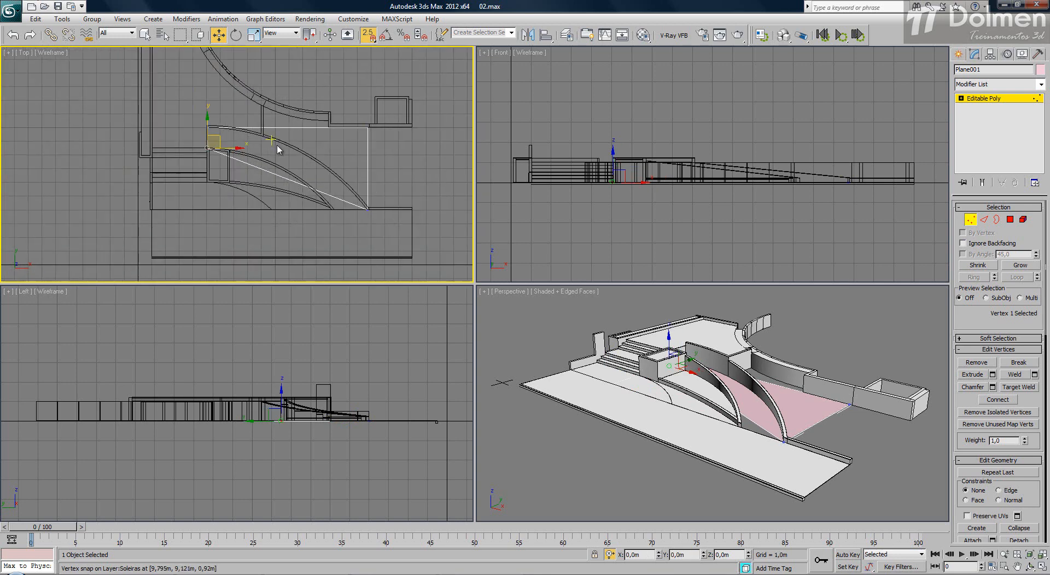
# - Snap the plane's lower-right vertex onto the lower end of the inner curved wall
pyautogui.moveTo(355, 198); pyautogui.dragTo(381, 213)
pyautogui.scroll(4, 381, 212)
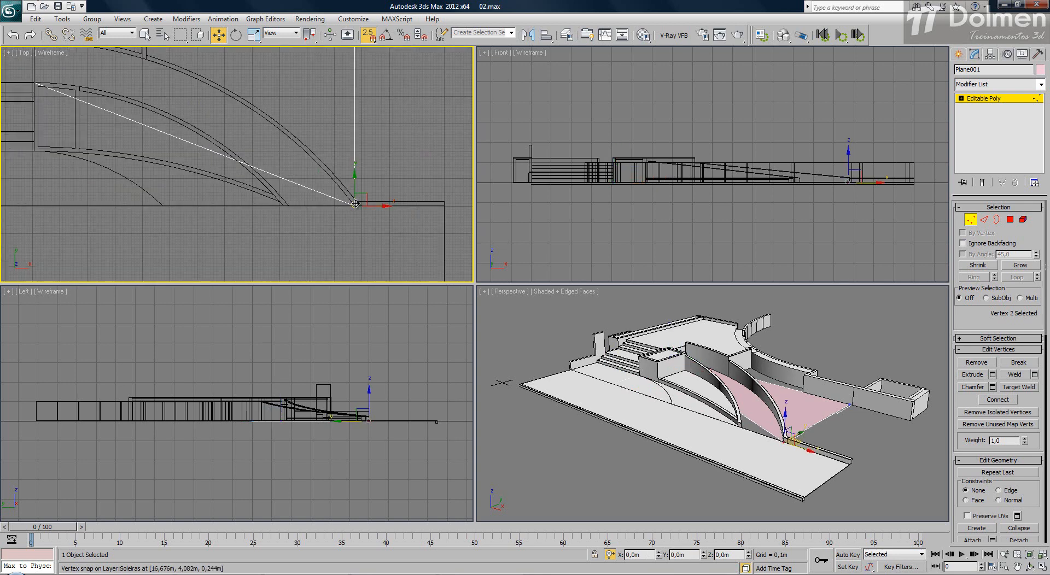
pyautogui.moveTo(301, 202); pyautogui.dragTo(288, 206)
# - Snap the plane's upper-right vertex onto the lower end of the outer curved wall
pyautogui.moveTo(358, 182); pyautogui.dragTo(308, 279, button='middle')
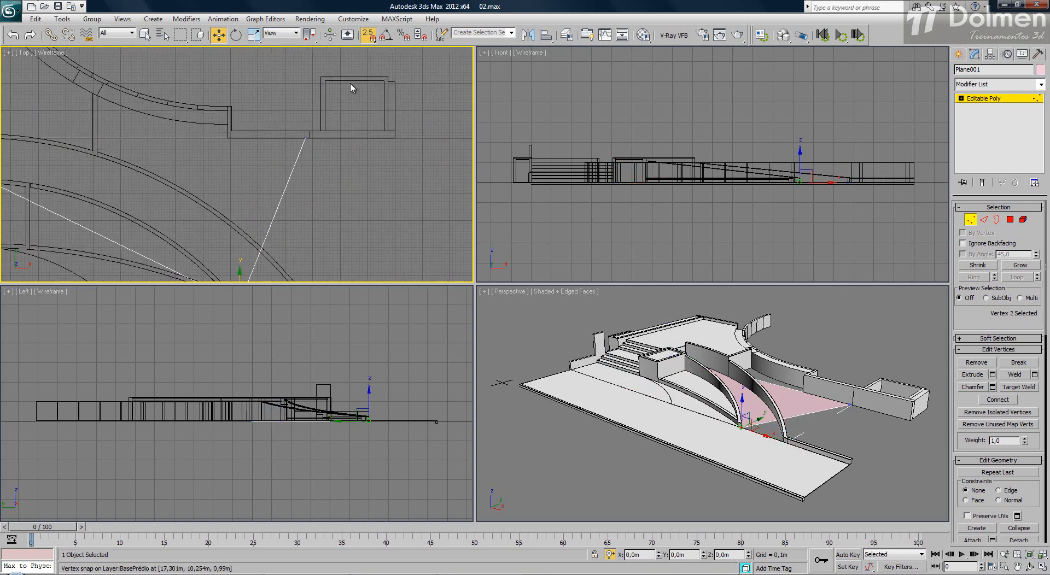
pyautogui.moveTo(351, 88); pyautogui.dragTo(267, 213)
pyautogui.moveTo(272, 196); pyautogui.dragTo(287, 140, button='middle')
pyautogui.moveTo(320, 82); pyautogui.dragTo(321, 251)
pyautogui.scroll(4, 321, 261)
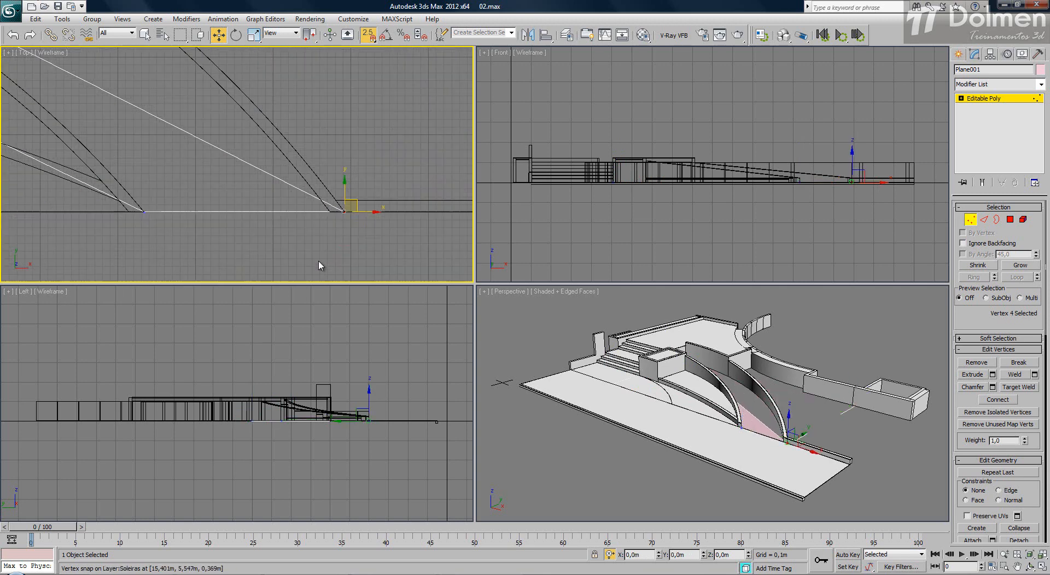
pyautogui.moveTo(342, 225); pyautogui.dragTo(300, 226)
pyautogui.scroll(-4, 326, 195)
pyautogui.scroll(-3, 307, 162)
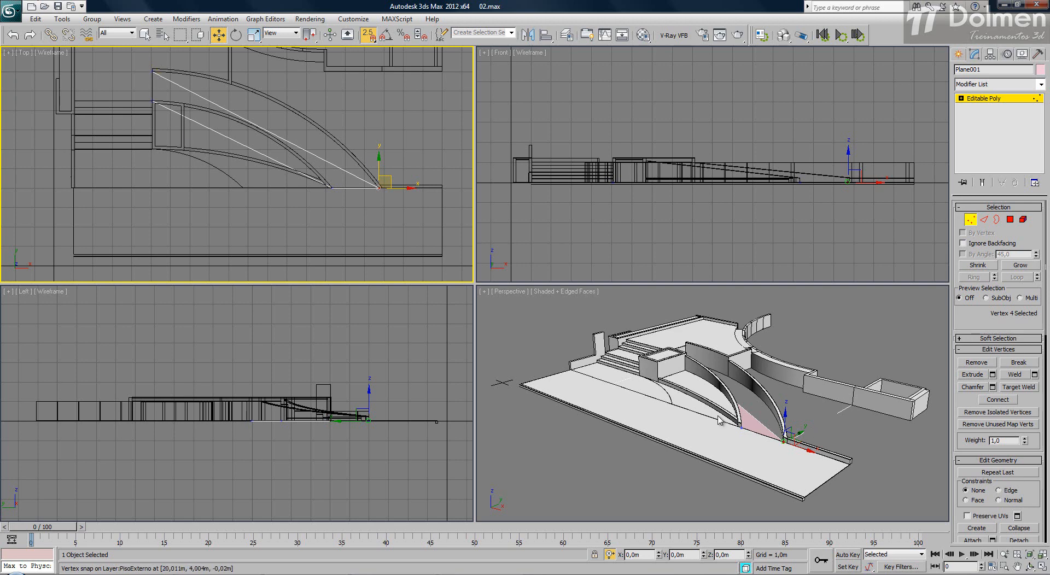
# - Select the two vertices at the plane's upper end, near the stairs, in the perspective view
pyautogui.rightClick(679, 413)
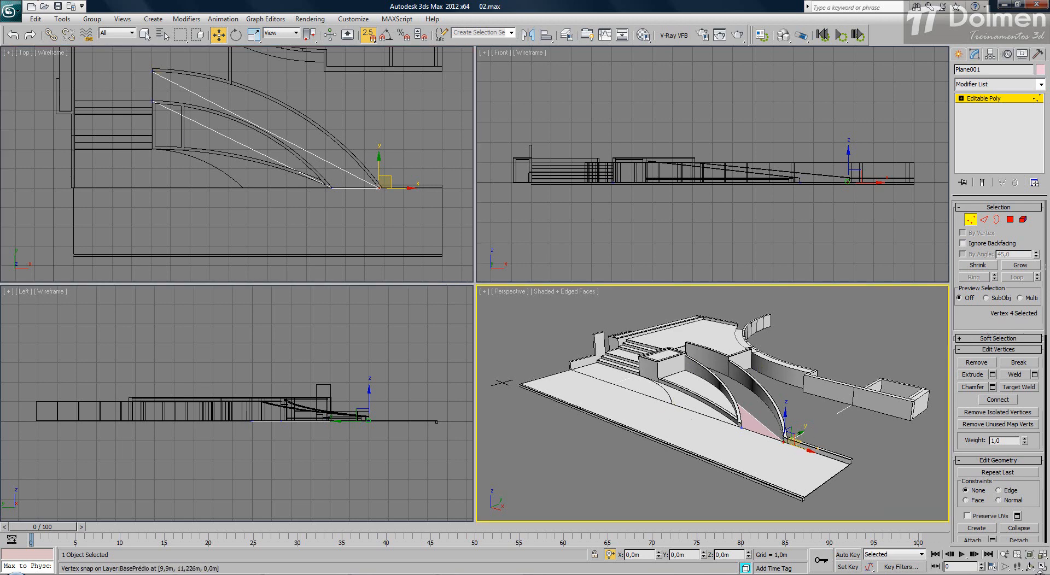
pyautogui.hotkey('alt', 'w')
pyautogui.scroll(10, 554, 344)
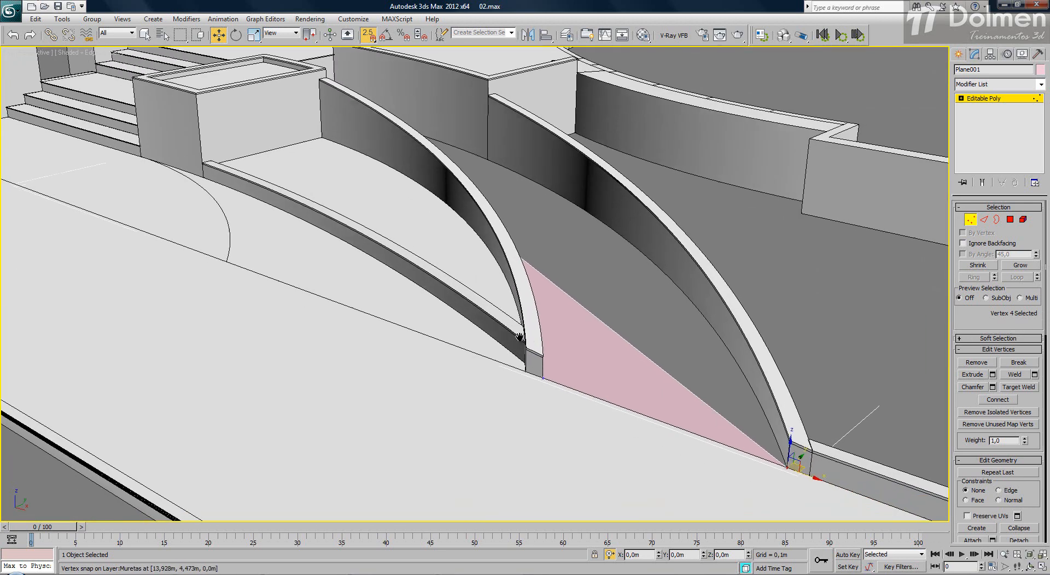
pyautogui.scroll(-3, 437, 376)
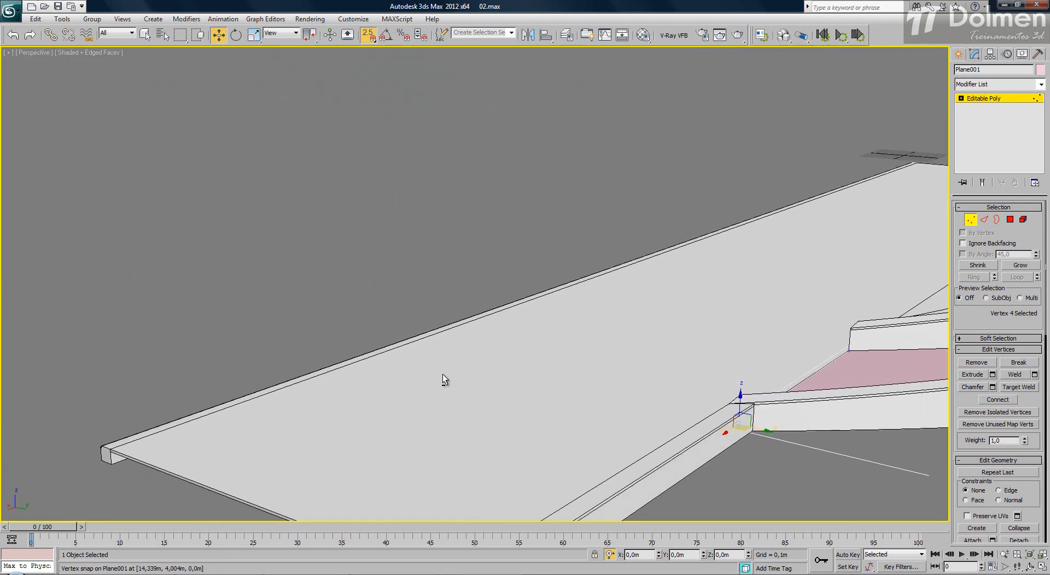
pyautogui.keyDown('alt'); pyautogui.moveTo(442, 376); pyautogui.dragTo(499, 380, button='middle'); pyautogui.keyUp('alt')
pyautogui.moveTo(586, 310); pyautogui.dragTo(954, 511)
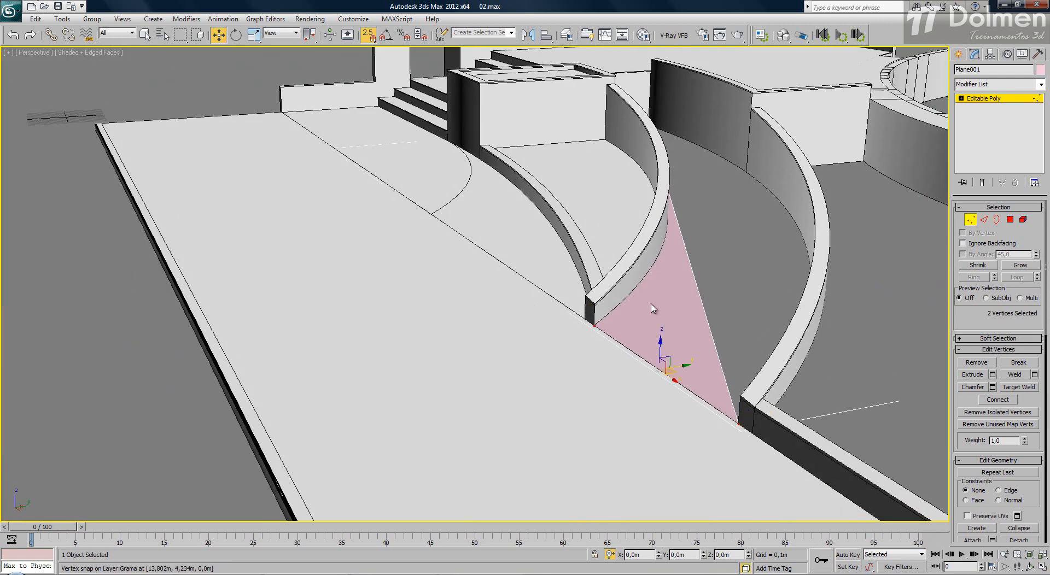
pyautogui.keyDown('alt'); pyautogui.moveTo(711, 317); pyautogui.dragTo(610, 137, button='middle'); pyautogui.keyUp('alt')
pyautogui.moveTo(609, 133); pyautogui.dragTo(354, 234)
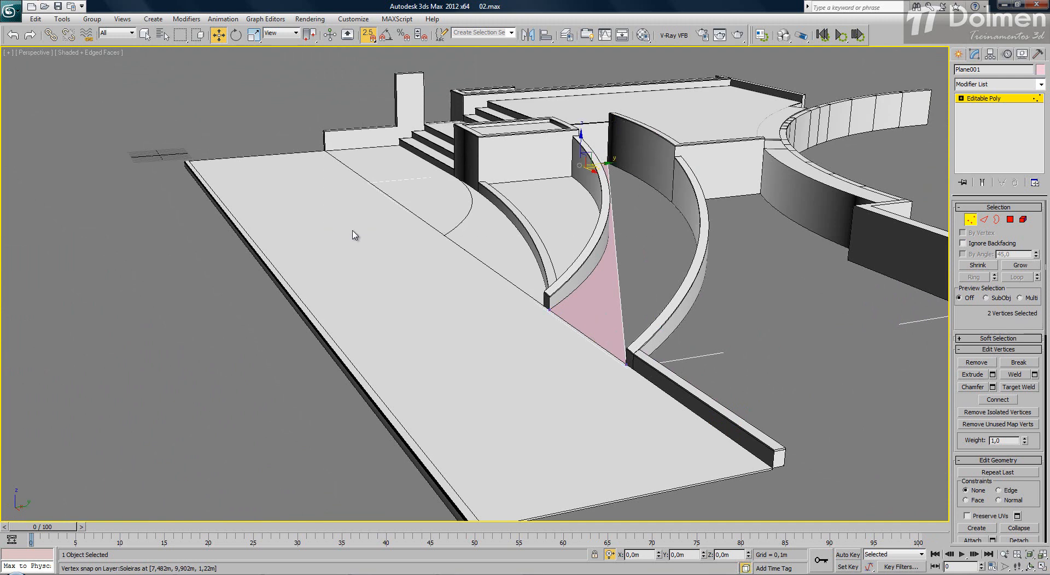
pyautogui.click(1043, 568)
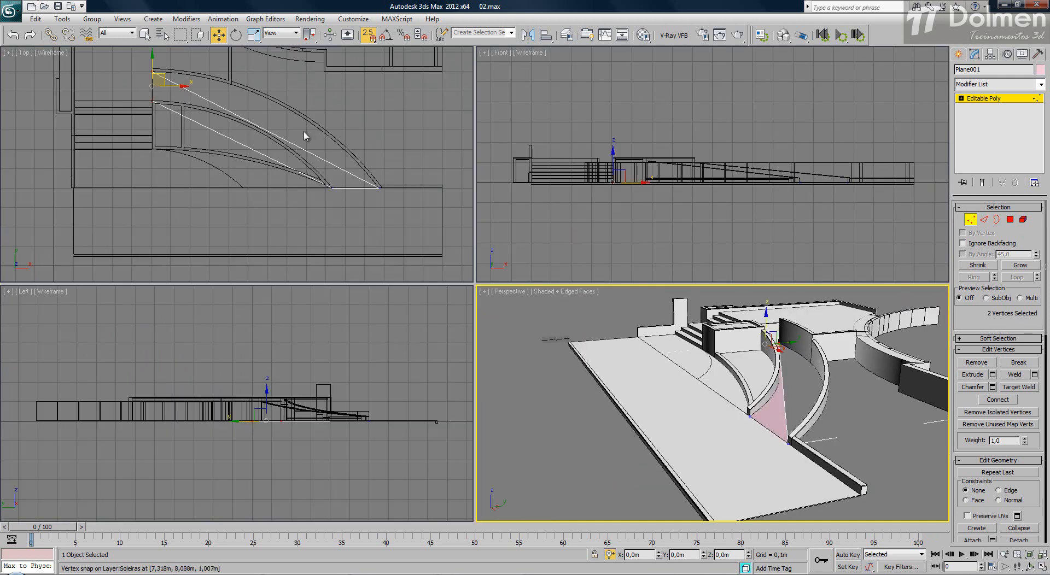
# - In the front view, raise the two selected vertices to the level of the upper floor
pyautogui.middleClick(105, 139)
pyautogui.press('s')
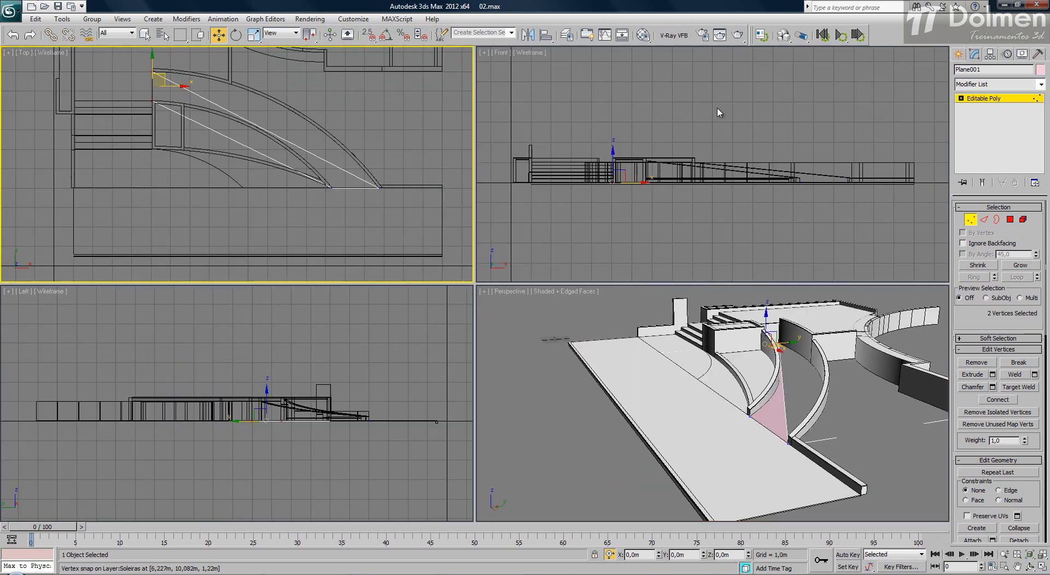
pyautogui.middleClick(677, 161)
pyautogui.scroll(8, 677, 160)
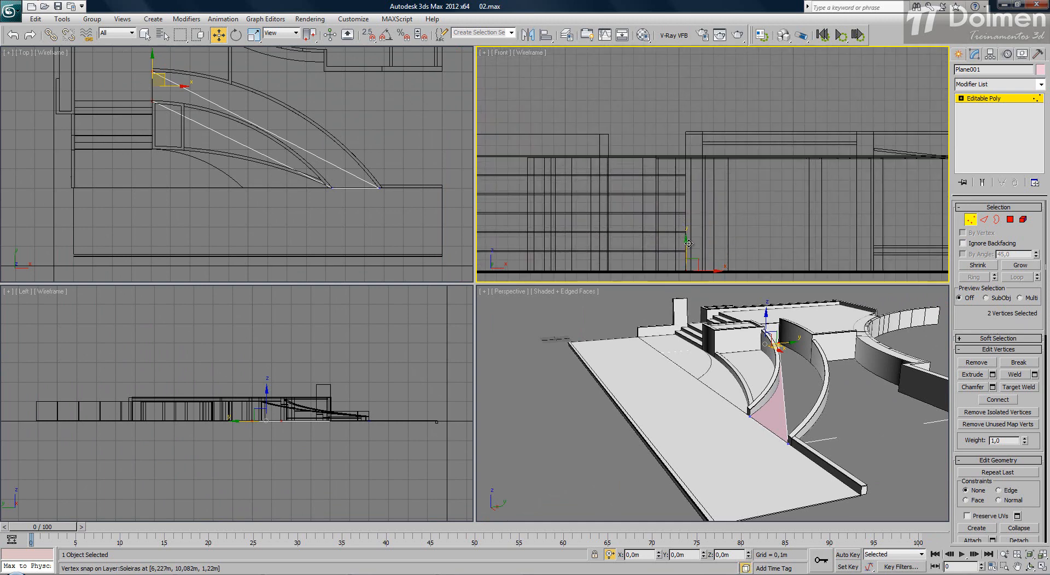
pyautogui.moveTo(688, 243); pyautogui.dragTo(702, 130)
pyautogui.scroll(4, 692, 155)
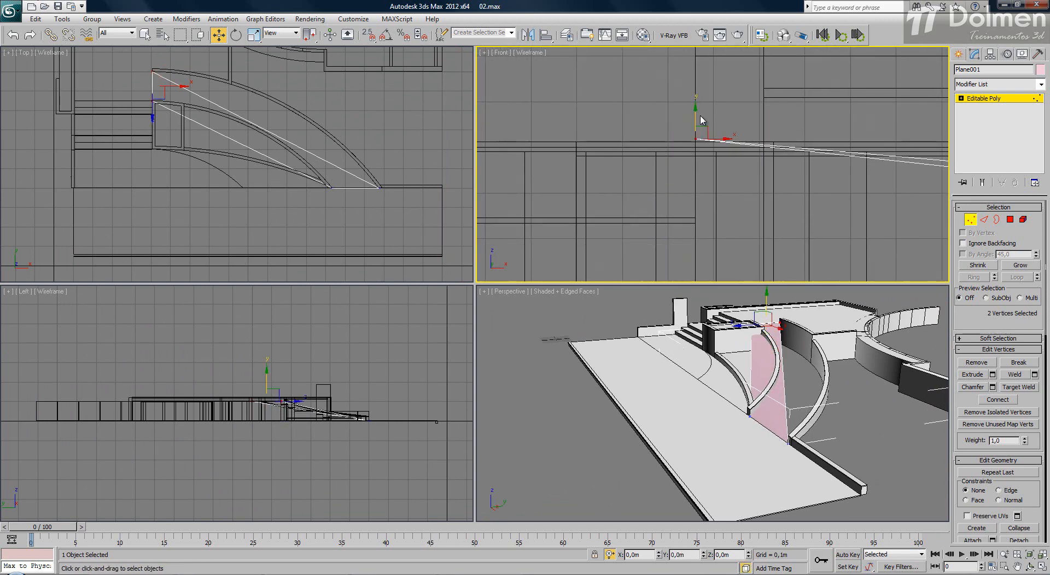
pyautogui.press('s')
pyautogui.moveTo(684, 162); pyautogui.dragTo(686, 169)
# - Examine the sloped plane between the curved walls in the perspective, top, front and side views
pyautogui.rightClick(803, 423)
pyautogui.press('z')
pyautogui.scroll(-1, 725, 441)
pyautogui.keyDown('alt'); pyautogui.moveTo(724, 441); pyautogui.dragTo(788, 437, button='middle'); pyautogui.keyUp('alt')
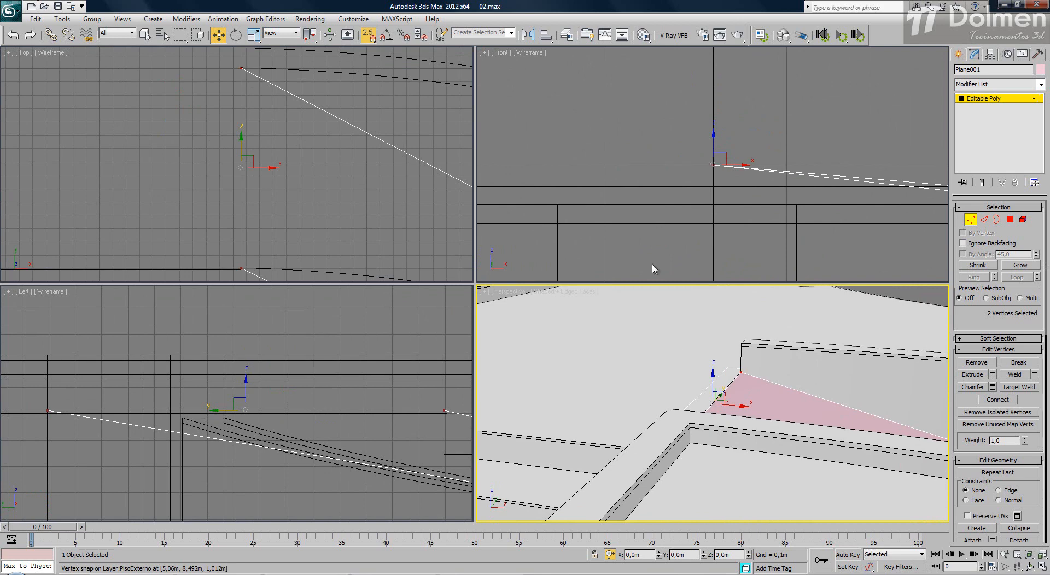
pyautogui.scroll(-6, 680, 359)
pyautogui.moveTo(741, 394); pyautogui.dragTo(664, 364, button='middle')
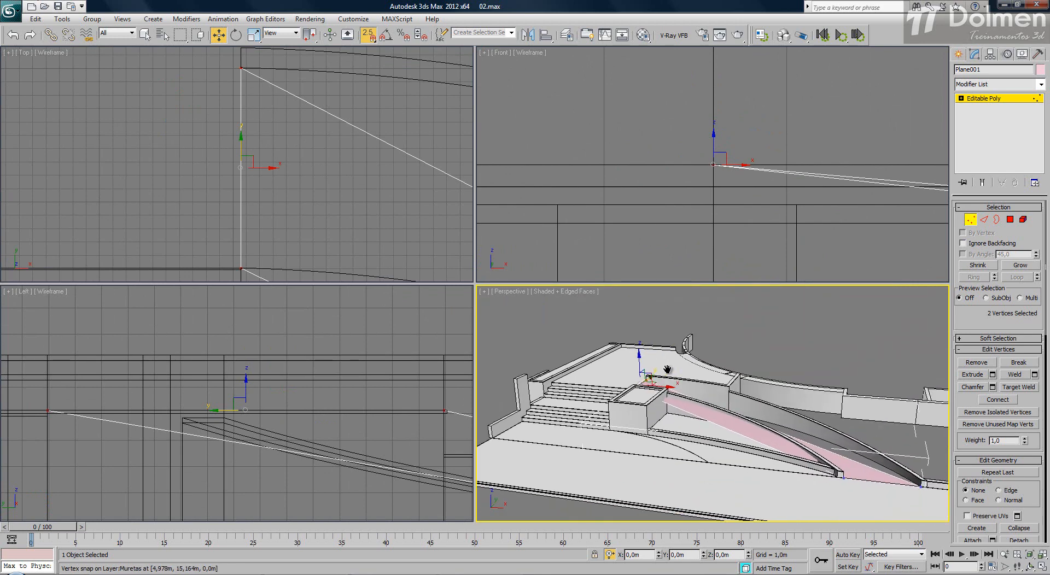
pyautogui.scroll(-5, 177, 119)
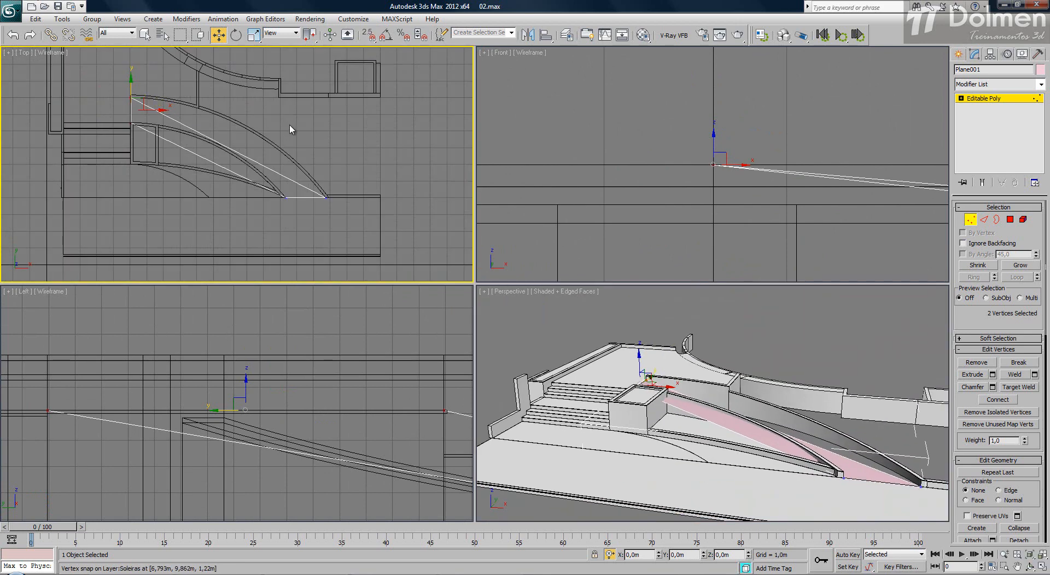
pyautogui.moveTo(692, 371); pyautogui.dragTo(674, 363, button='middle')
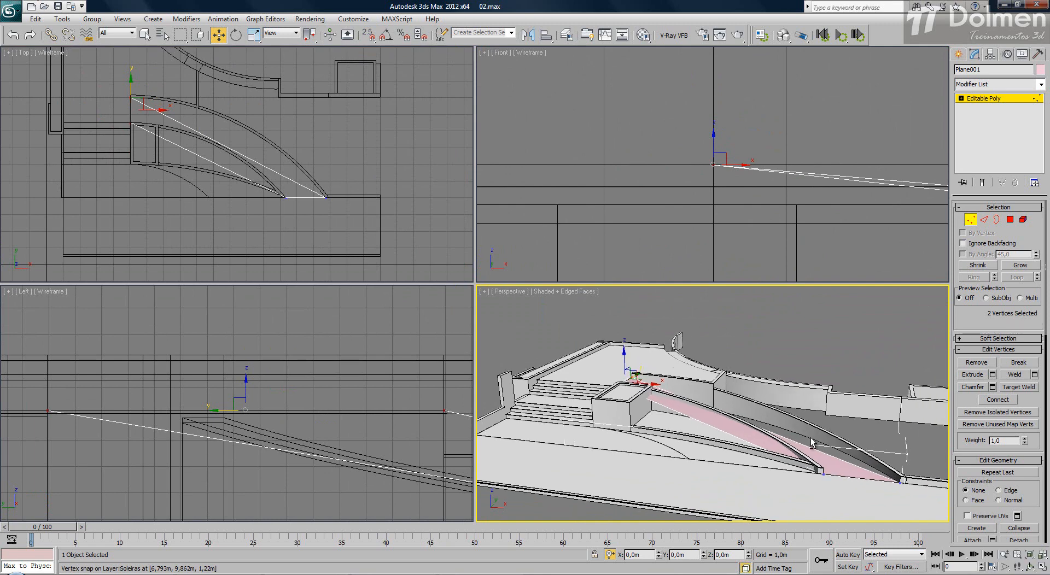
pyautogui.keyDown('alt'); pyautogui.moveTo(812, 443); pyautogui.dragTo(795, 417, button='middle'); pyautogui.keyUp('alt')
pyautogui.moveTo(790, 464); pyautogui.dragTo(788, 402, button='middle')
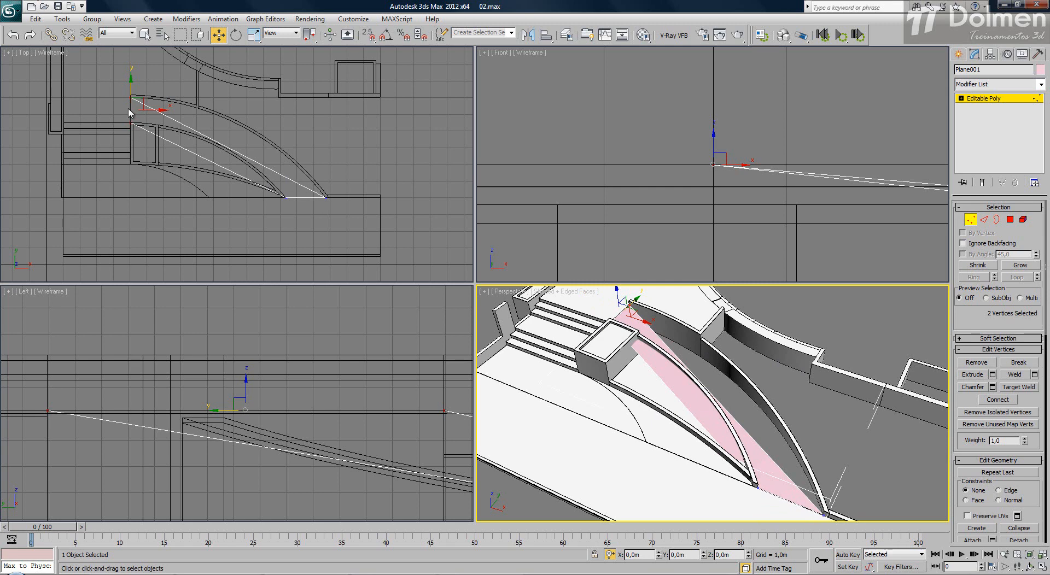
pyautogui.scroll(-10, 700, 125)
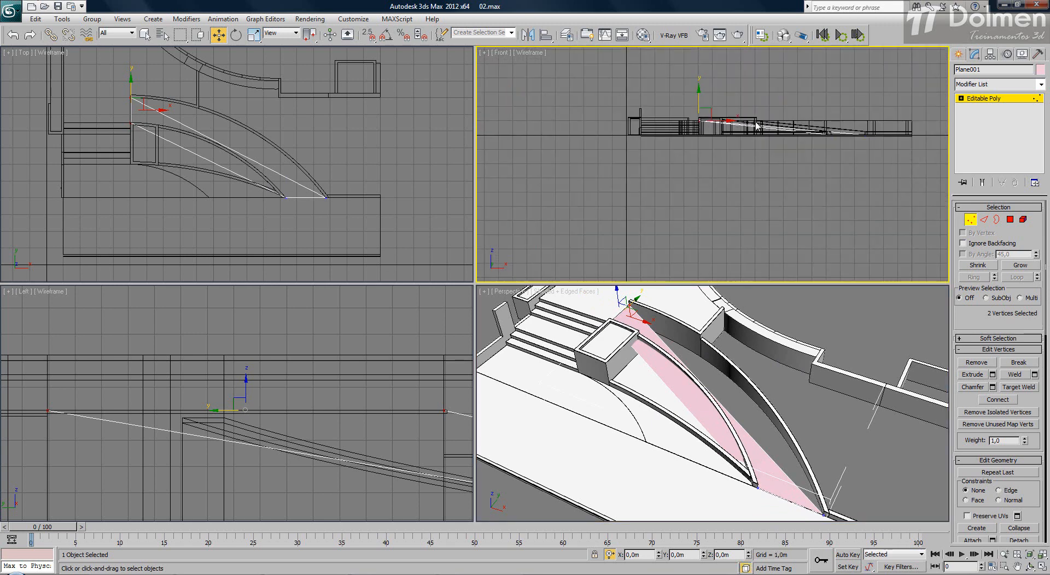
pyautogui.scroll(2, 742, 137)
pyautogui.scroll(-6, 264, 329)
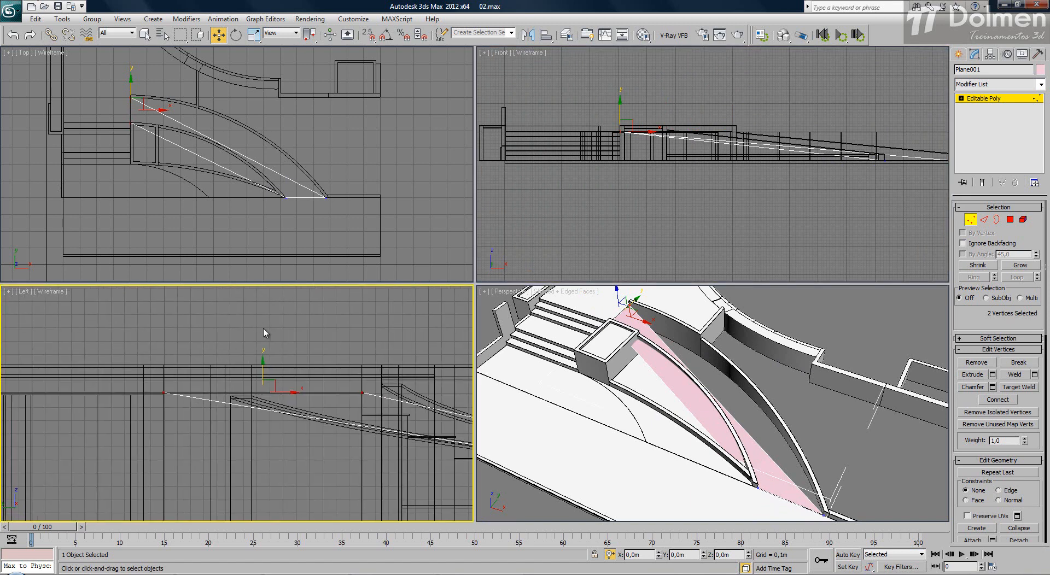
pyautogui.moveTo(327, 339); pyautogui.dragTo(312, 346, button='middle')
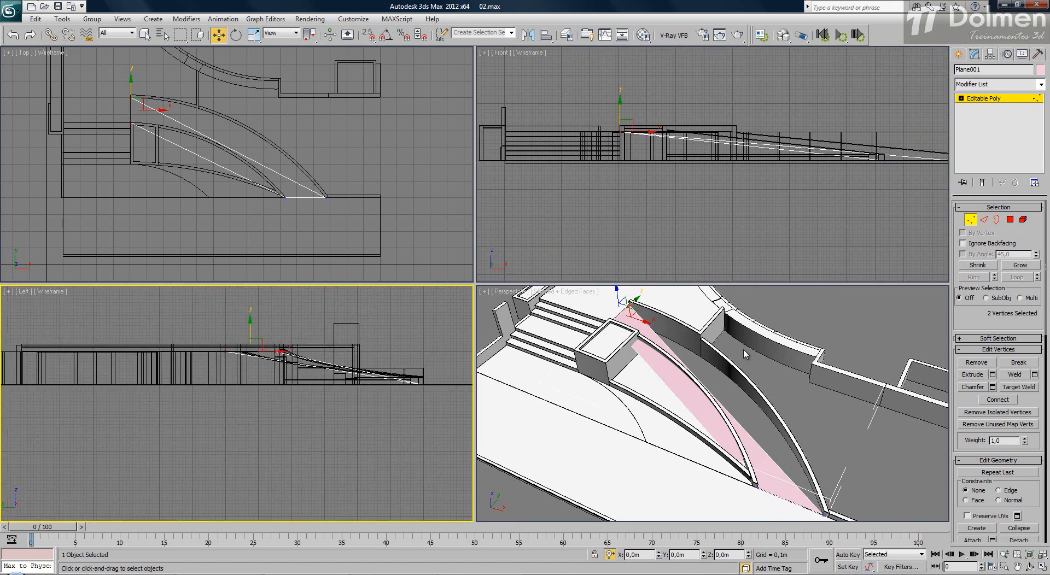
# - In edge editing, select the plane's two long edges and connect them with a single crossing edge
pyautogui.click(985, 219)
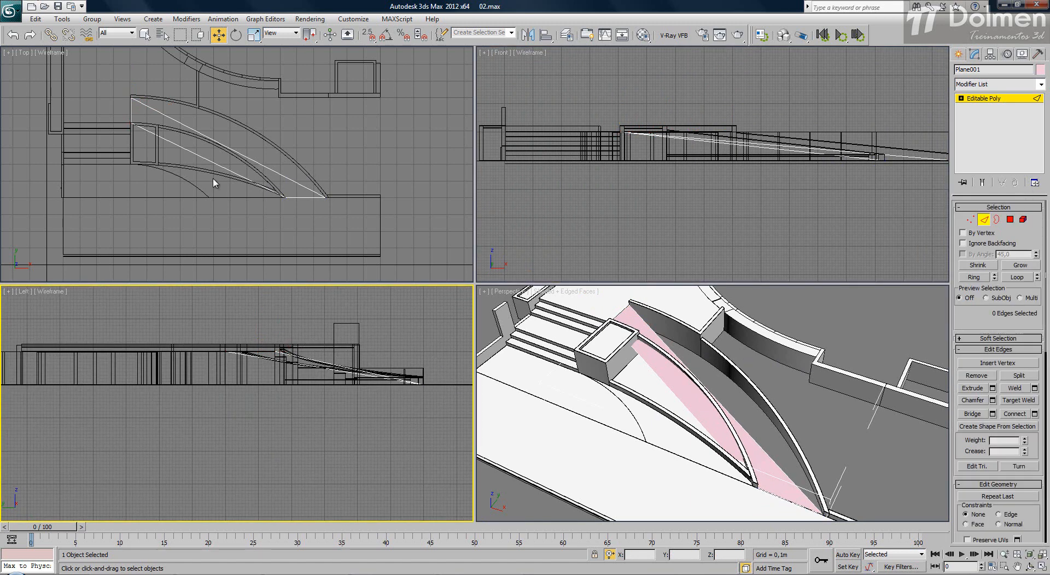
pyautogui.moveTo(214, 181); pyautogui.dragTo(226, 116)
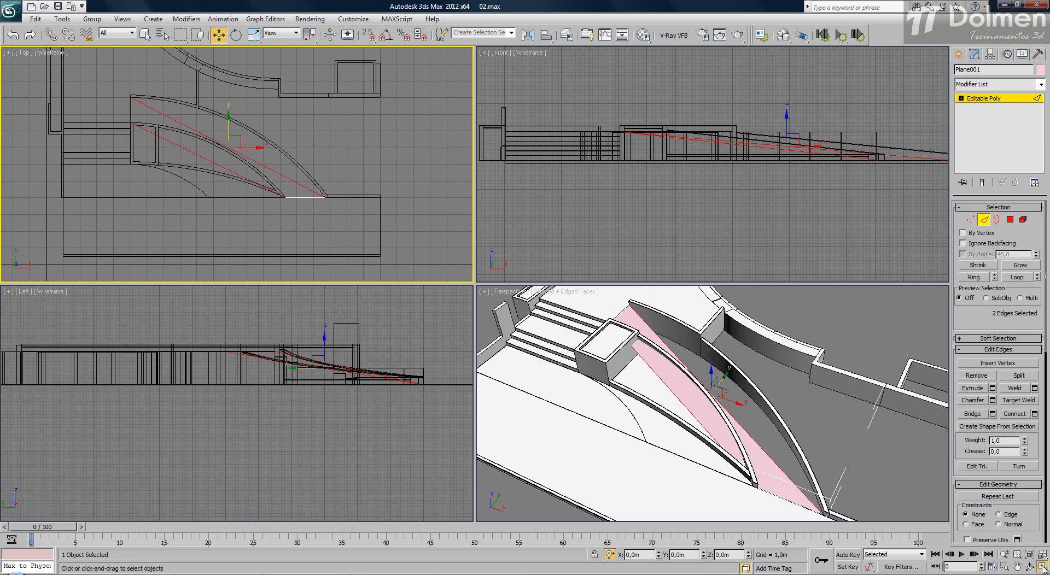
pyautogui.hotkey('alt', 'w')
pyautogui.scroll(3, 481, 309)
pyautogui.scroll(2, 450, 282)
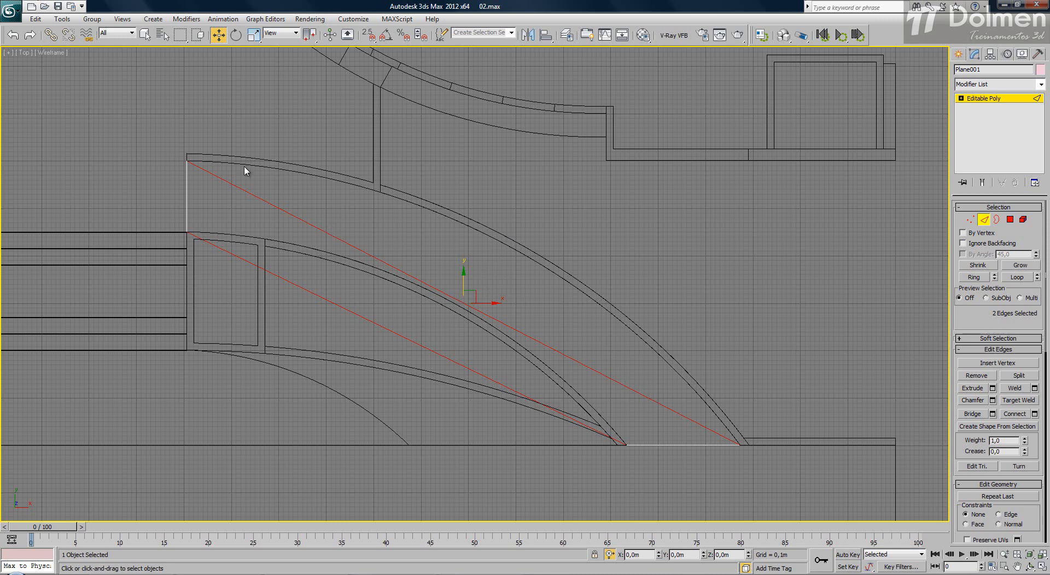
pyautogui.click(1015, 414)
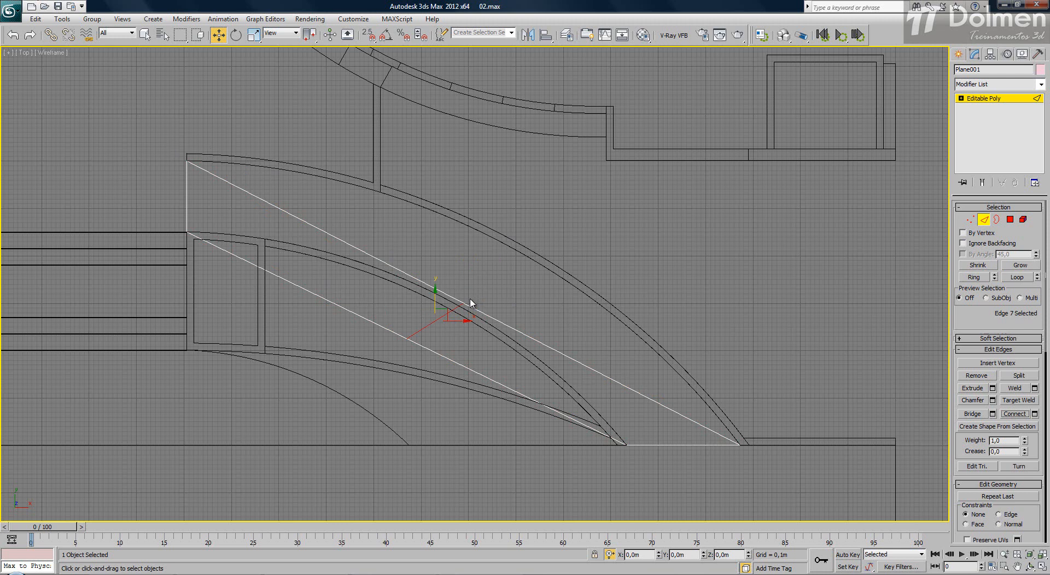
# - Move the new crossing edge in the top view so its outer end snaps onto the outer curved wall
pyautogui.press('s')
pyautogui.moveTo(463, 304); pyautogui.dragTo(509, 253)
pyautogui.press('s')
pyautogui.press('s')
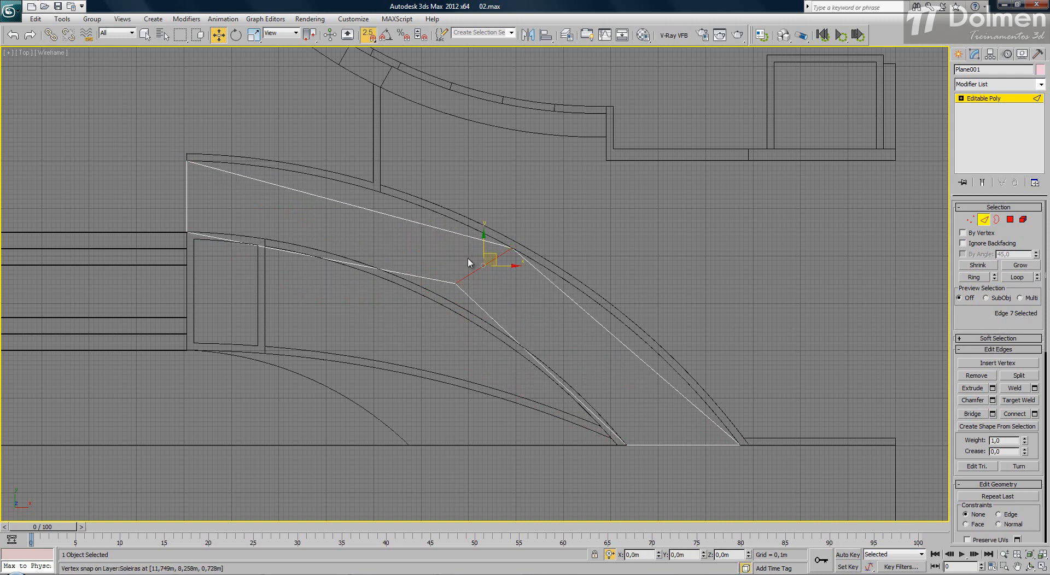
# - In vertex editing, snap the crossing edge's inner vertex onto the inner curved wall
pyautogui.press('1')
pyautogui.click(450, 282)
pyautogui.moveTo(449, 282); pyautogui.dragTo(469, 305)
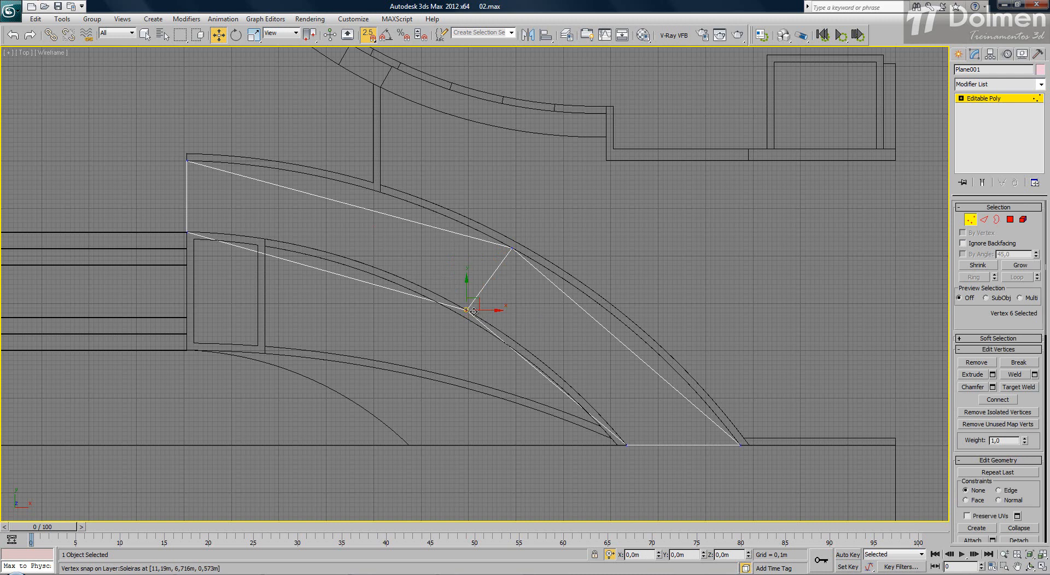
pyautogui.moveTo(484, 310)
pyautogui.mouseDown()
pyautogui.moveTo(548, 355)
pyautogui.moveTo(276, 287)
pyautogui.moveTo(328, 279)
pyautogui.moveTo(383, 304)
pyautogui.moveTo(471, 311)
pyautogui.mouseUp()
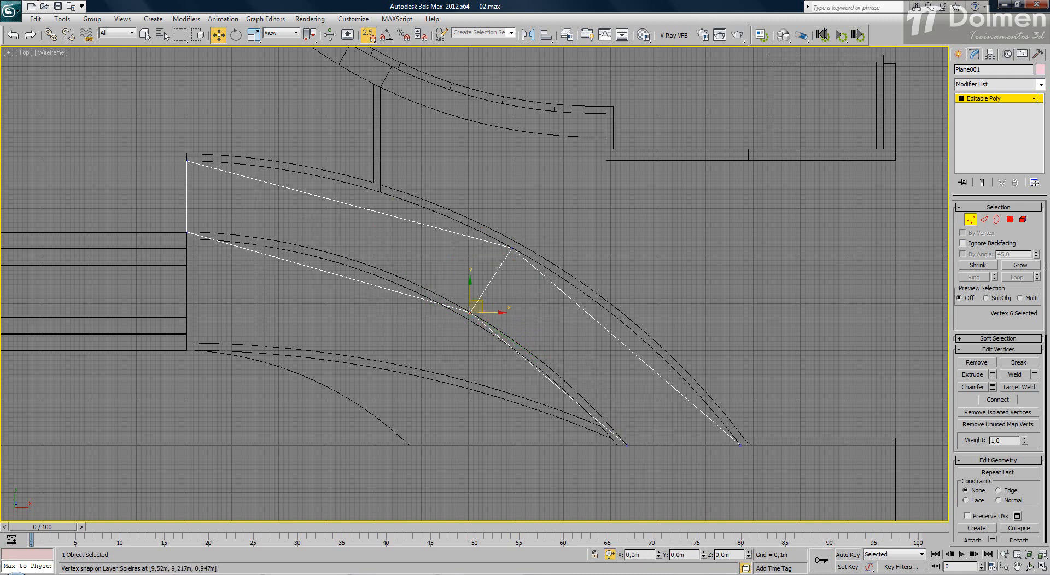
# - Connect the long edges of the ramp's lower half and of its upper half with 3 segments each
pyautogui.hotkey('alt', 'w')
pyautogui.middleClick(672, 413)
pyautogui.press('z')
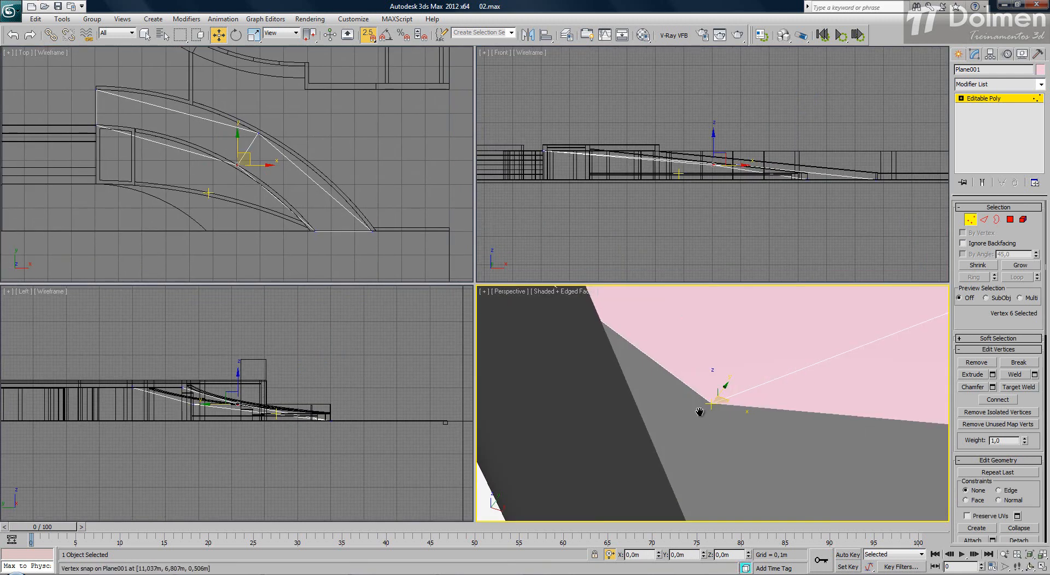
pyautogui.scroll(-6, 701, 414)
pyautogui.scroll(-5, 706, 404)
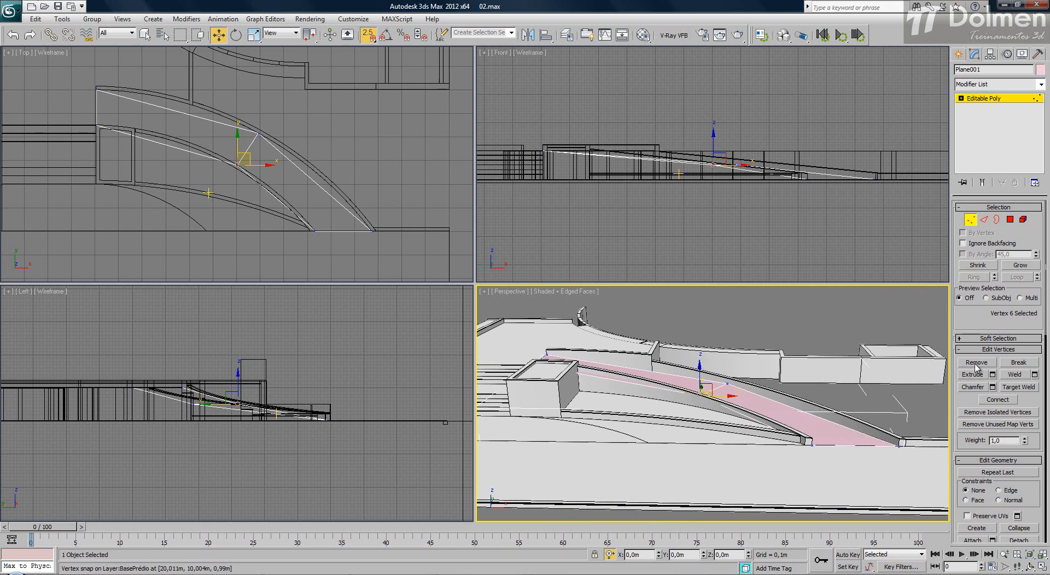
pyautogui.press('2')
pyautogui.moveTo(343, 143); pyautogui.dragTo(279, 210)
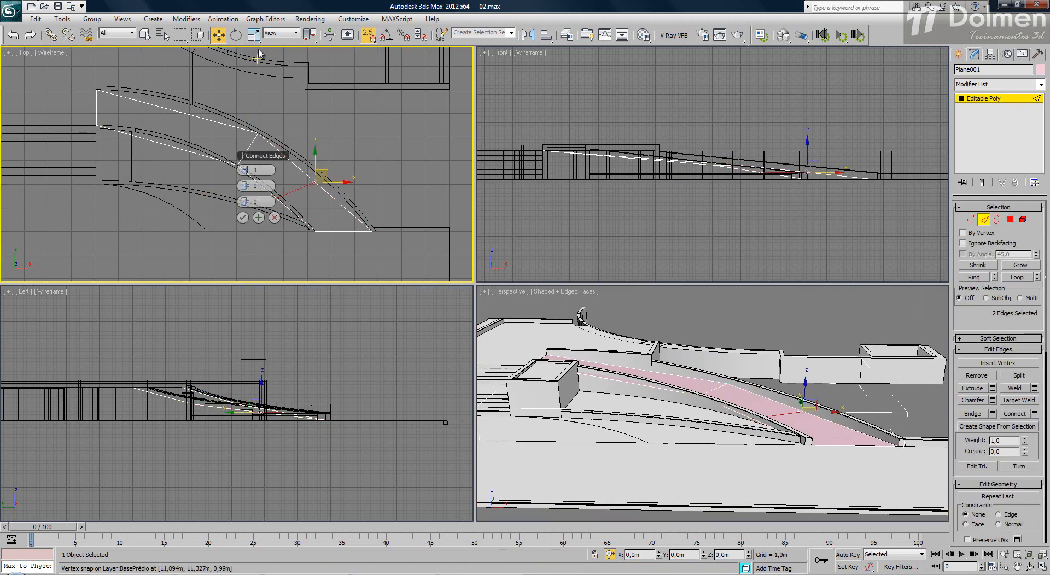
pyautogui.click(247, 170)
pyautogui.click(247, 170)
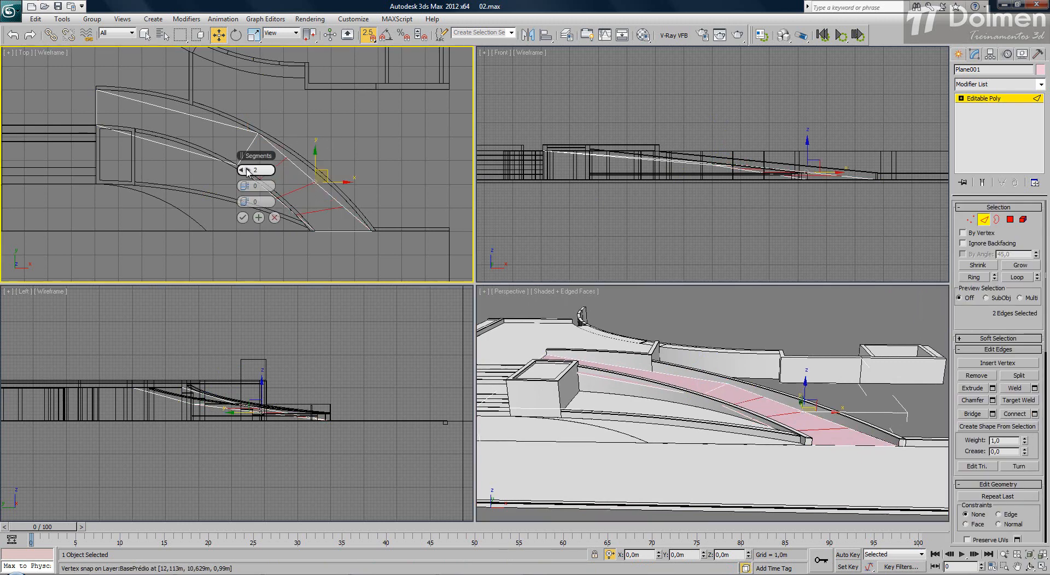
pyautogui.click(242, 217)
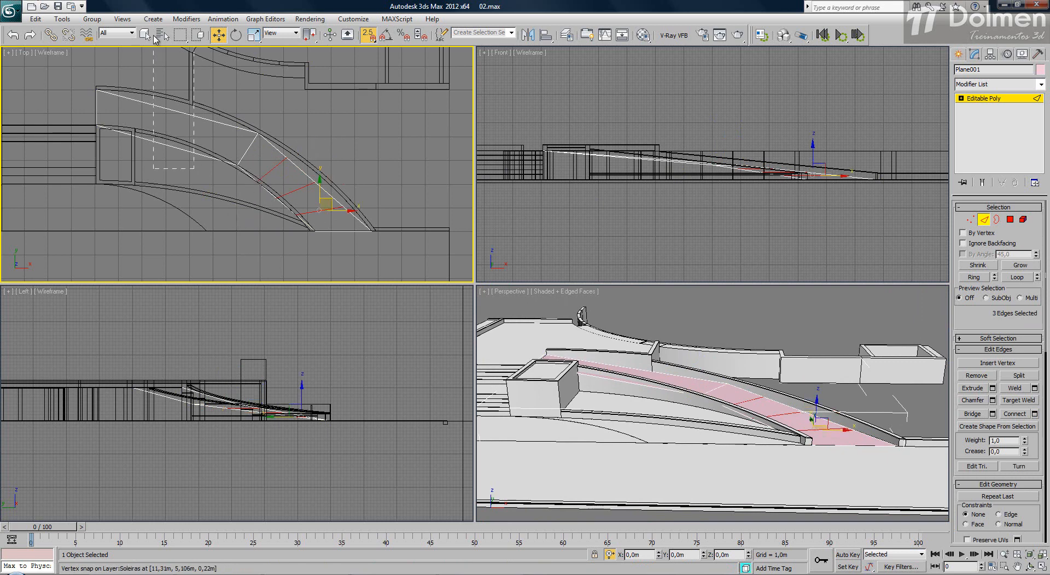
pyautogui.hotkey('ctrl', 'z')
pyautogui.click(1015, 415)
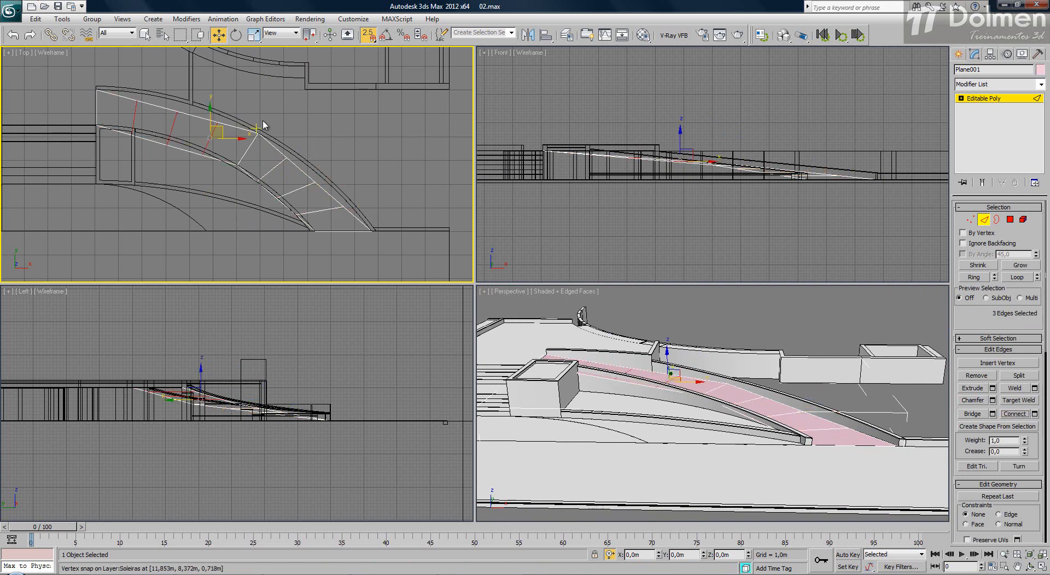
# - In vertex editing, snap the two new outer-side vertices nearest the ramp's upper end onto the outer curved wall's inner face
pyautogui.press('1')
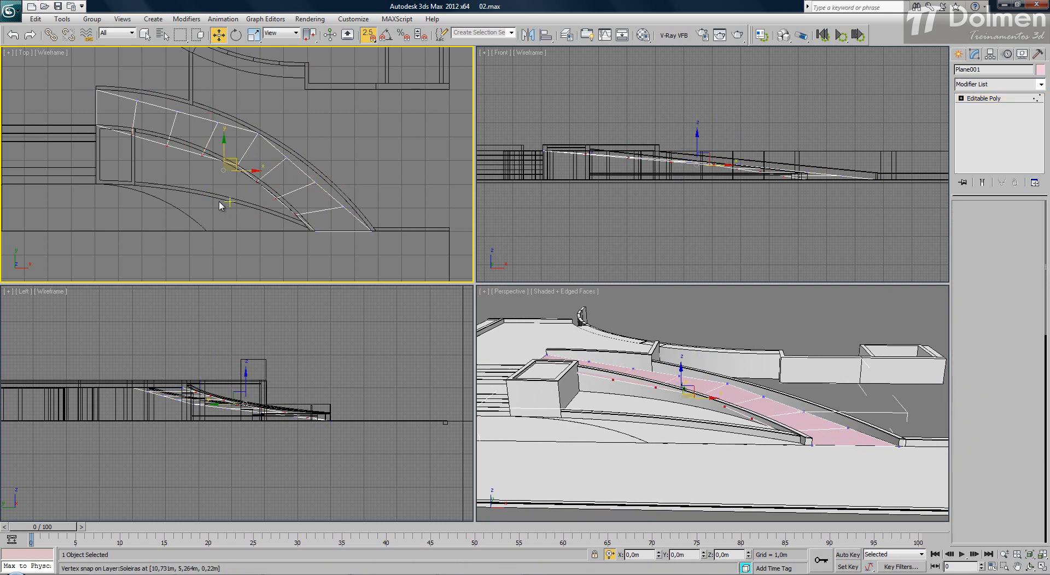
pyautogui.hotkey('alt', 'w')
pyautogui.scroll(5, 560, 361)
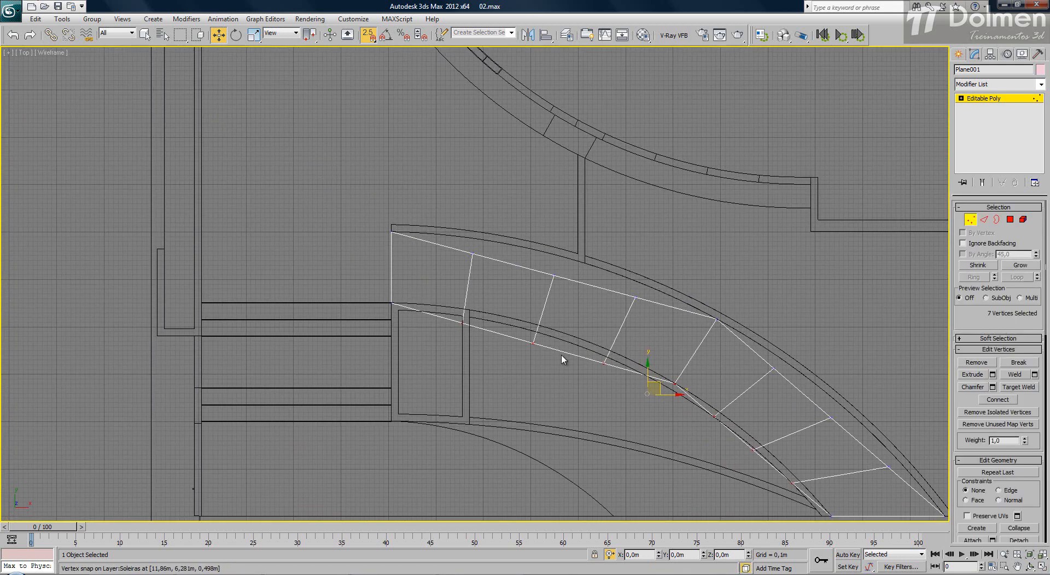
pyautogui.click(437, 213)
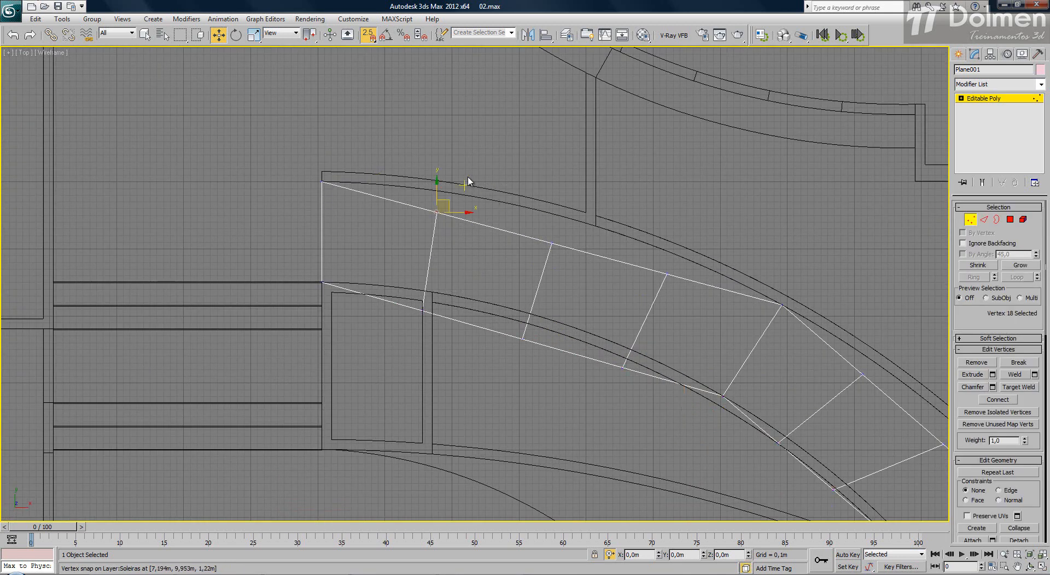
pyautogui.scroll(2, 469, 181)
pyautogui.moveTo(423, 225); pyautogui.dragTo(425, 196)
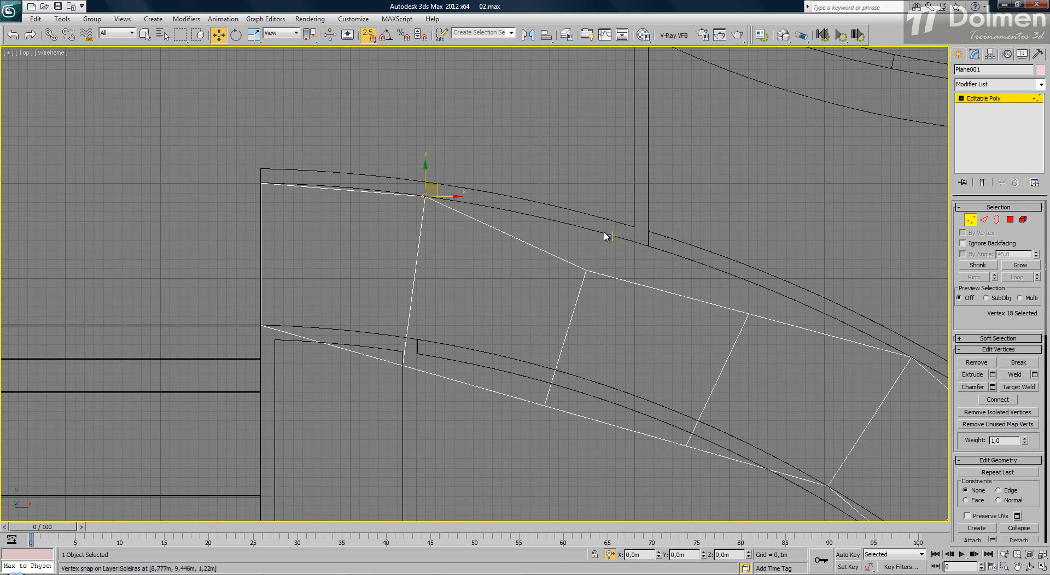
pyautogui.moveTo(620, 304); pyautogui.dragTo(621, 304)
pyautogui.moveTo(586, 270); pyautogui.dragTo(596, 231)
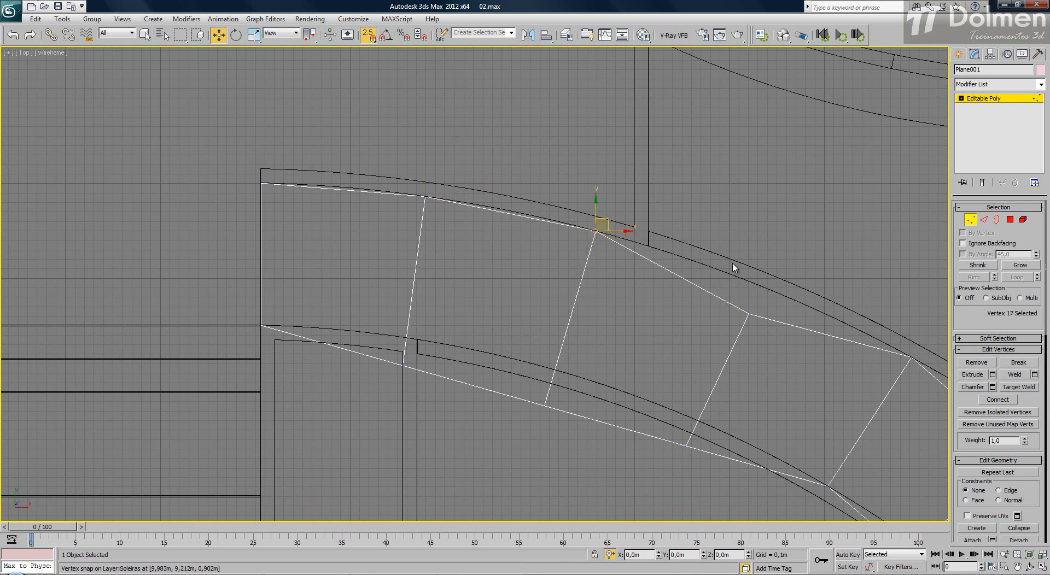
# - Snap the remaining outer vertex of the ramp's upper half onto the outer curved wall and its three new inner vertices onto the inner wall
pyautogui.moveTo(787, 348); pyautogui.dragTo(787, 349)
pyautogui.moveTo(748, 315); pyautogui.dragTo(752, 282)
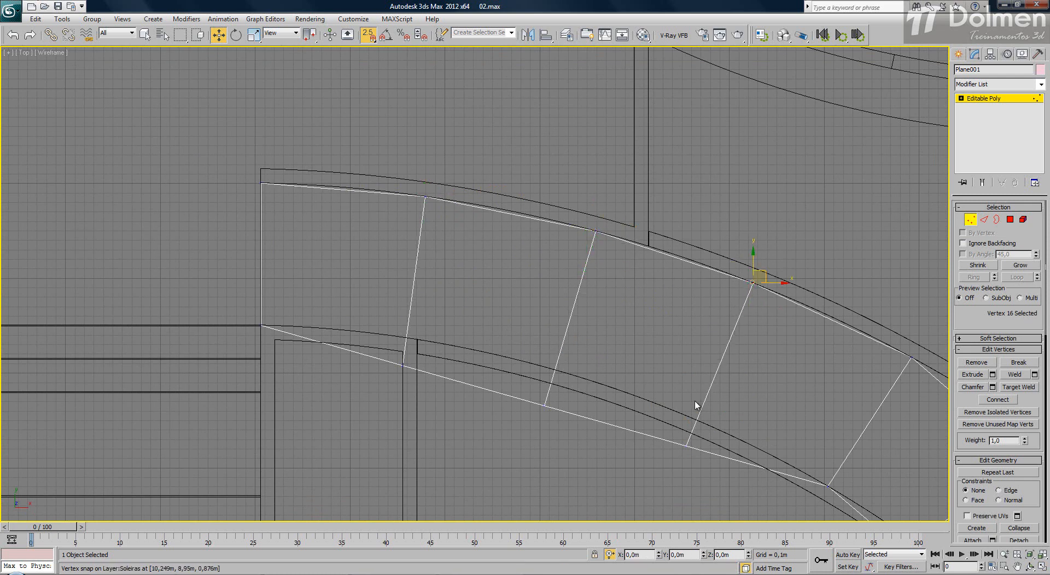
pyautogui.moveTo(718, 458); pyautogui.dragTo(701, 421)
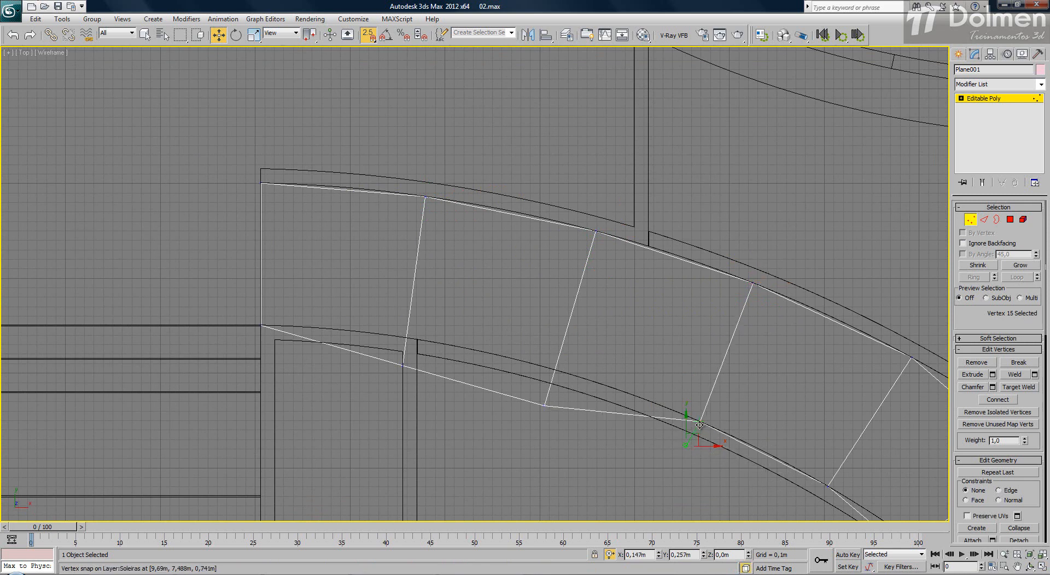
pyautogui.click(545, 406)
pyautogui.moveTo(544, 406); pyautogui.dragTo(557, 370)
pyautogui.moveTo(383, 350); pyautogui.dragTo(457, 395)
pyautogui.moveTo(403, 365); pyautogui.dragTo(419, 331)
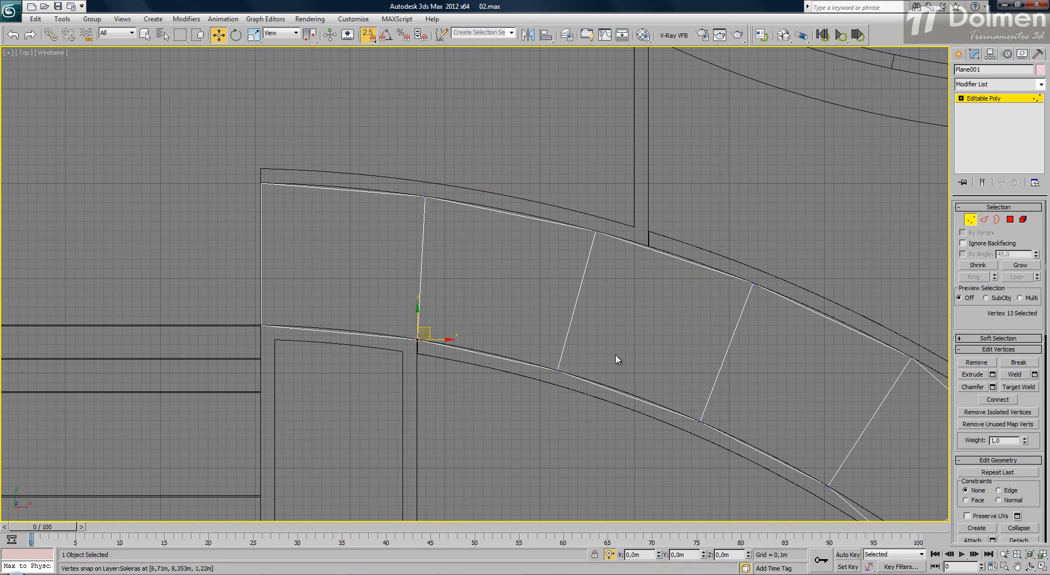
# - Snap the three new outer-side vertices of the ramp's lower half onto the outer curved wall's inner face
pyautogui.scroll(-3, 616, 358)
pyautogui.scroll(2, 615, 342)
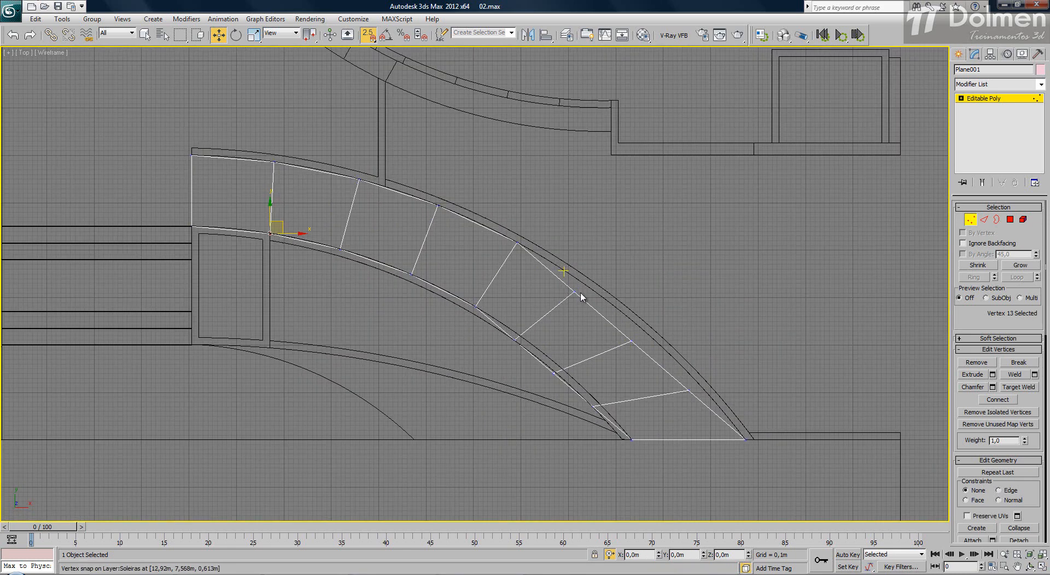
pyautogui.moveTo(574, 292); pyautogui.dragTo(588, 286)
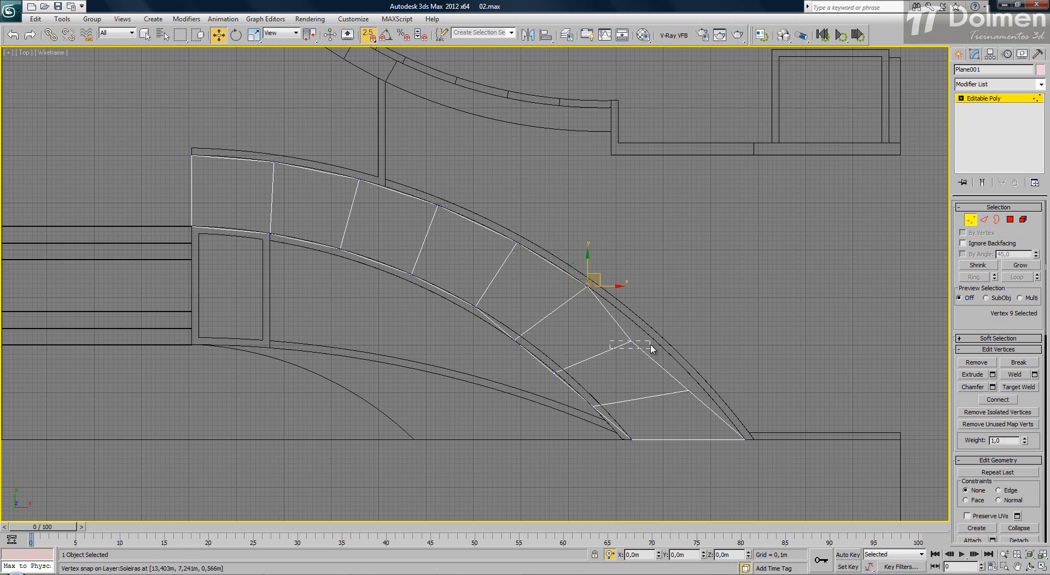
pyautogui.moveTo(653, 349); pyautogui.dragTo(651, 331)
pyautogui.moveTo(716, 400); pyautogui.dragTo(698, 372)
# - Snap the lower half's three new inner vertices onto the inner curved wall and readjust the lowest new outer vertex on the outer wall
pyautogui.moveTo(607, 394); pyautogui.dragTo(623, 423)
pyautogui.moveTo(530, 358); pyautogui.dragTo(578, 386)
pyautogui.click(515, 339)
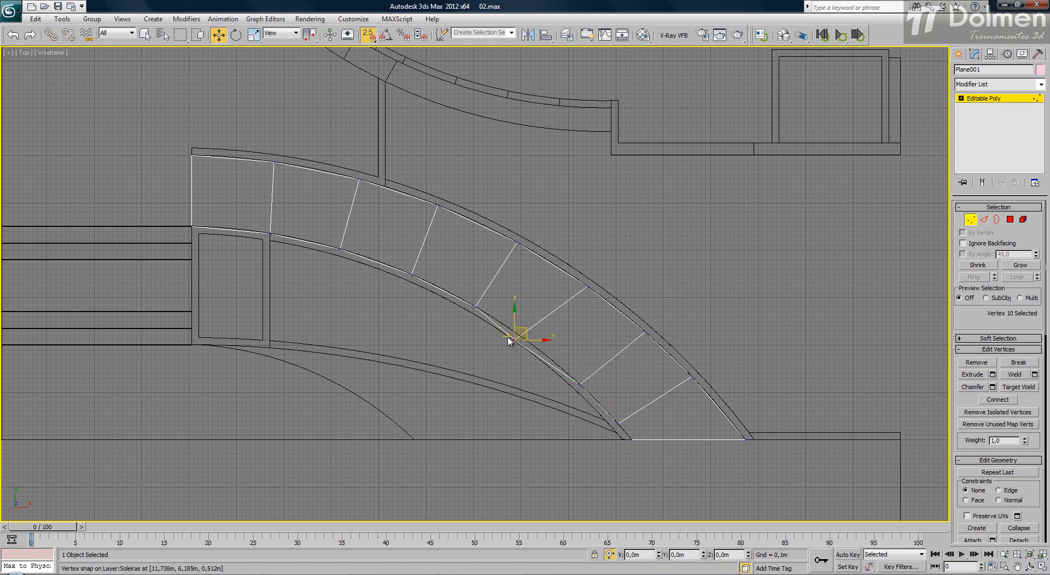
pyautogui.moveTo(515, 339); pyautogui.dragTo(536, 346)
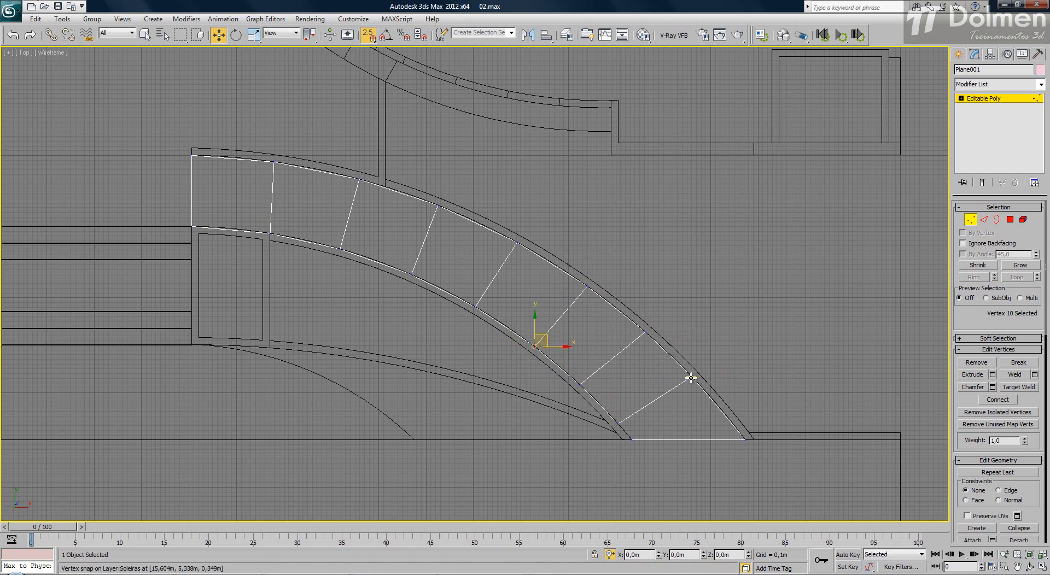
pyautogui.moveTo(709, 391); pyautogui.dragTo(708, 390)
pyautogui.moveTo(691, 378); pyautogui.dragTo(689, 372)
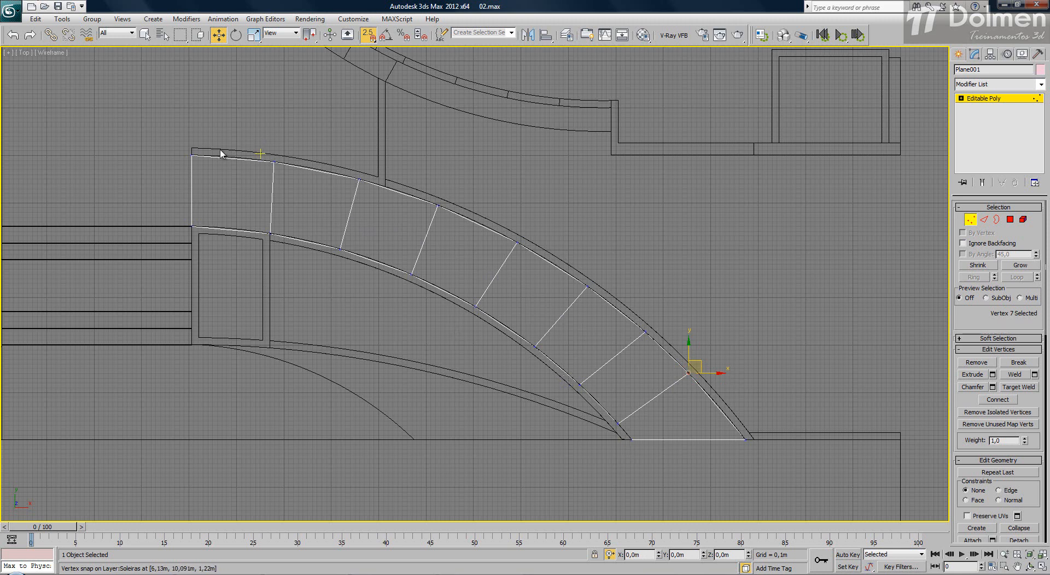
# - In edge editing, connect the two long edges of the ramp's uppermost section with 2 segments
pyautogui.press('2')
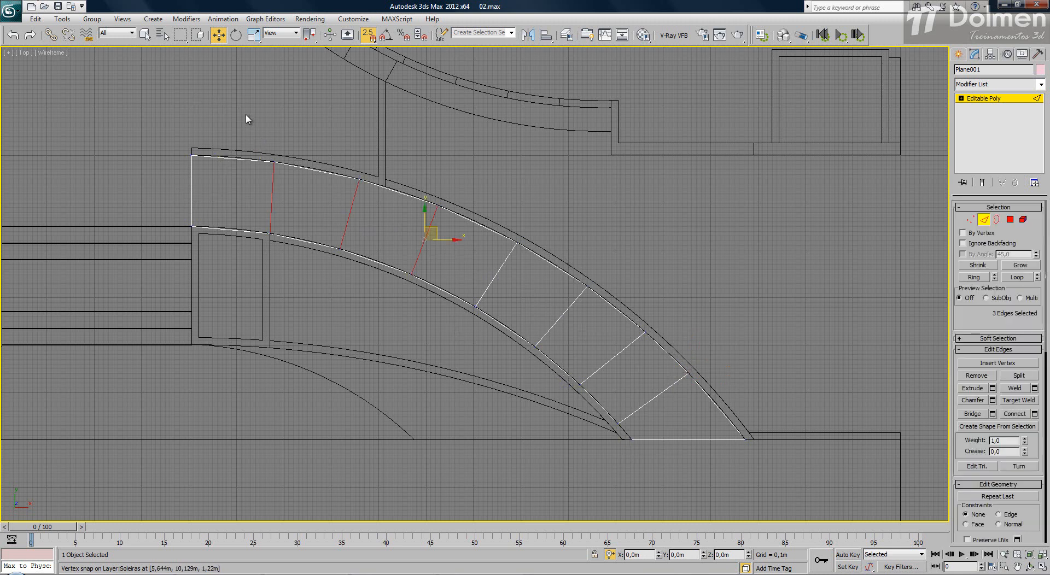
pyautogui.moveTo(246, 118); pyautogui.dragTo(234, 298)
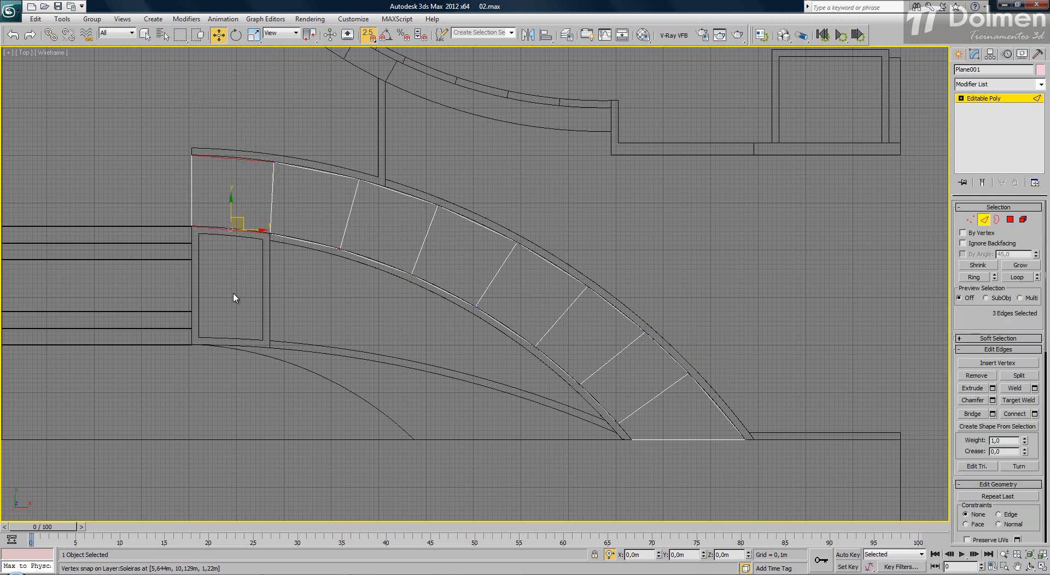
pyautogui.click(1035, 415)
pyautogui.click(480, 291)
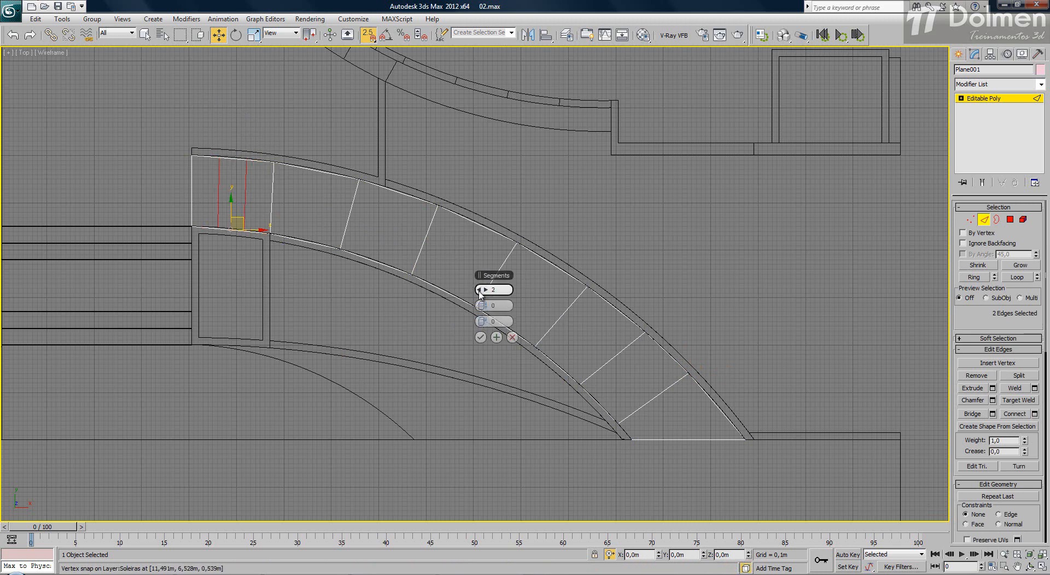
pyautogui.click(481, 337)
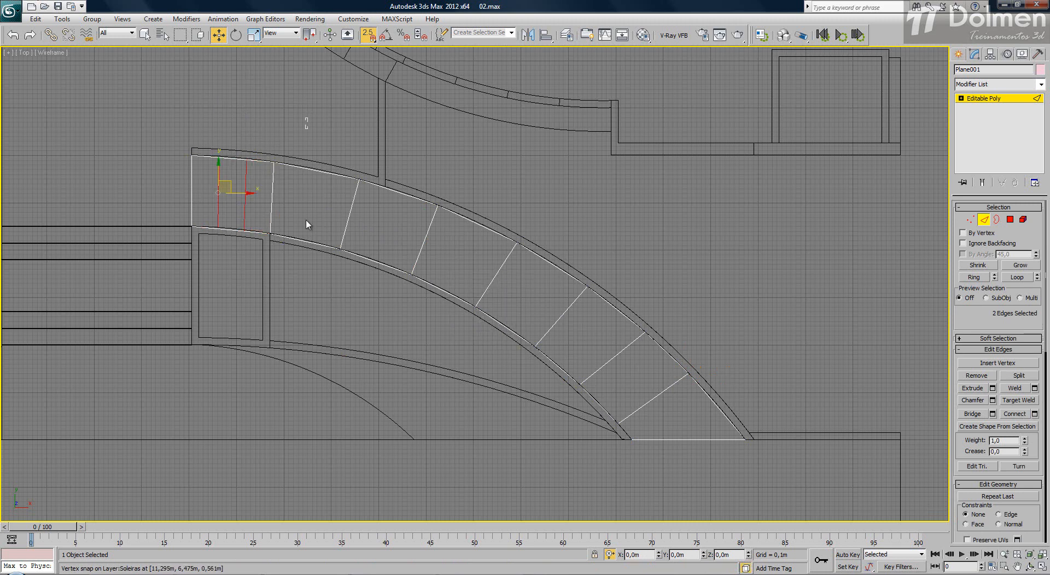
# - Select the long edges of the seven remaining ramp sections and connect them with 2 segments each
pyautogui.moveTo(296, 298); pyautogui.dragTo(316, 147)
pyautogui.keyDown('ctrl'); pyautogui.moveTo(405, 261); pyautogui.dragTo(507, 245); pyautogui.keyUp('ctrl')
pyautogui.keyDown('ctrl'); pyautogui.moveTo(523, 295); pyautogui.dragTo(542, 355); pyautogui.keyUp('ctrl')
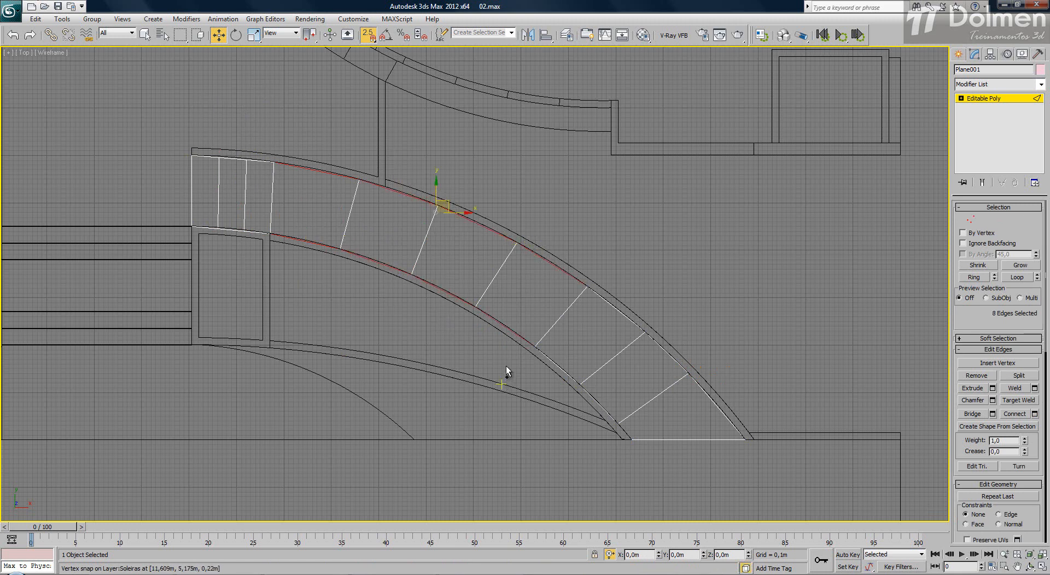
pyautogui.keyDown('ctrl'); pyautogui.moveTo(605, 329); pyautogui.dragTo(607, 331); pyautogui.keyUp('ctrl')
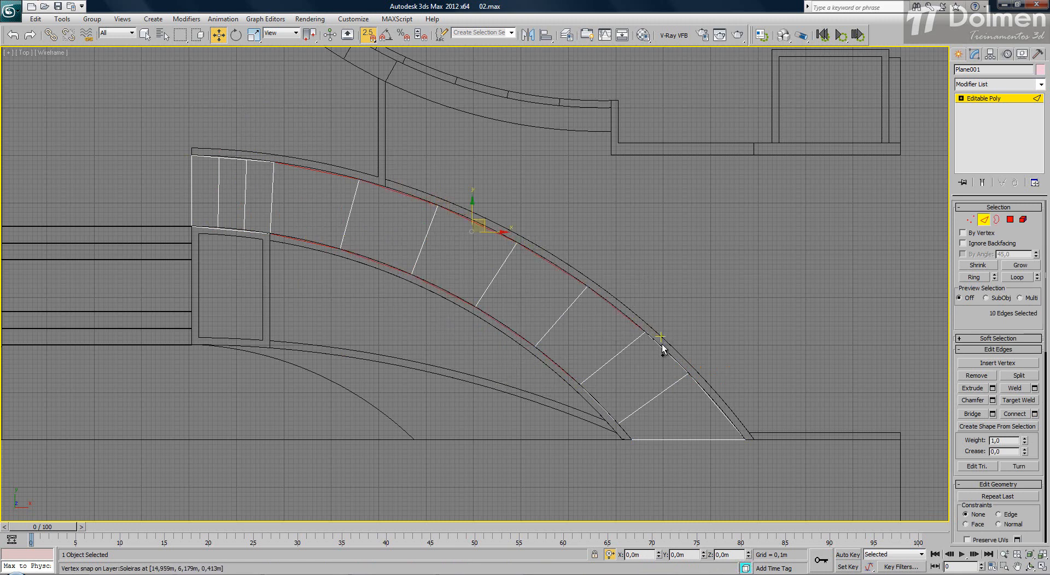
pyautogui.keyDown('ctrl'); pyautogui.click(663, 350); pyautogui.keyUp('ctrl')
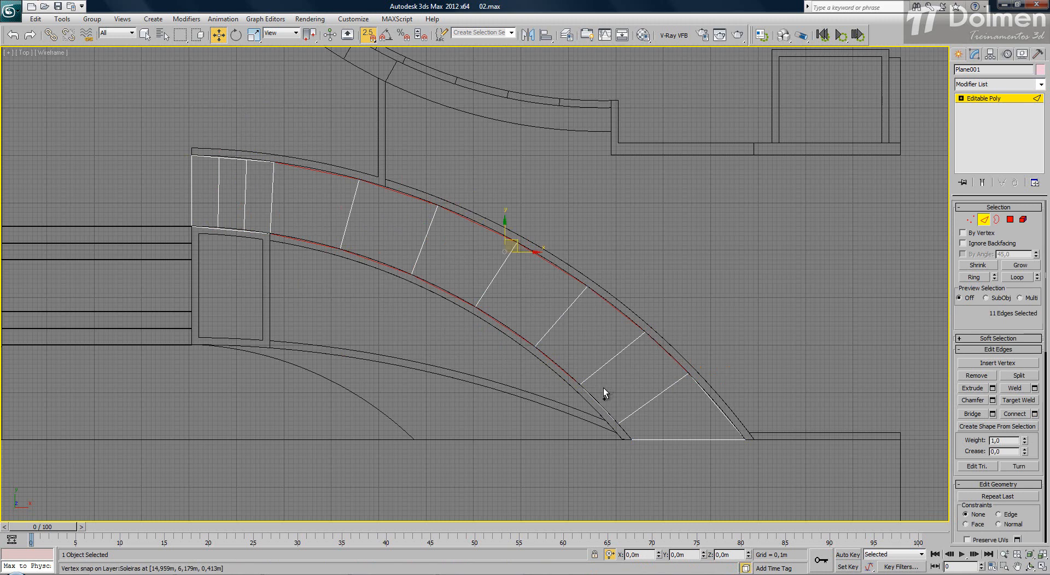
pyautogui.keyDown('ctrl'); pyautogui.click(720, 419); pyautogui.keyUp('ctrl')
pyautogui.click(1014, 414)
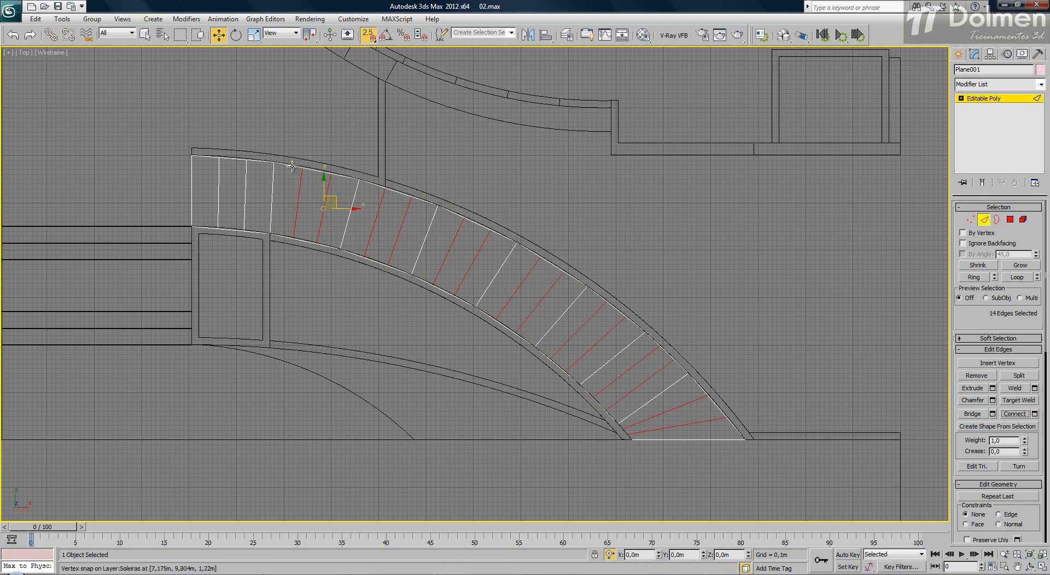
# - In vertex editing, snap the uppermost section's two new outer vertices onto the outer curved wall's inner face
pyautogui.press('1')
pyautogui.scroll(5, 244, 153)
pyautogui.moveTo(140, 150); pyautogui.dragTo(317, 342)
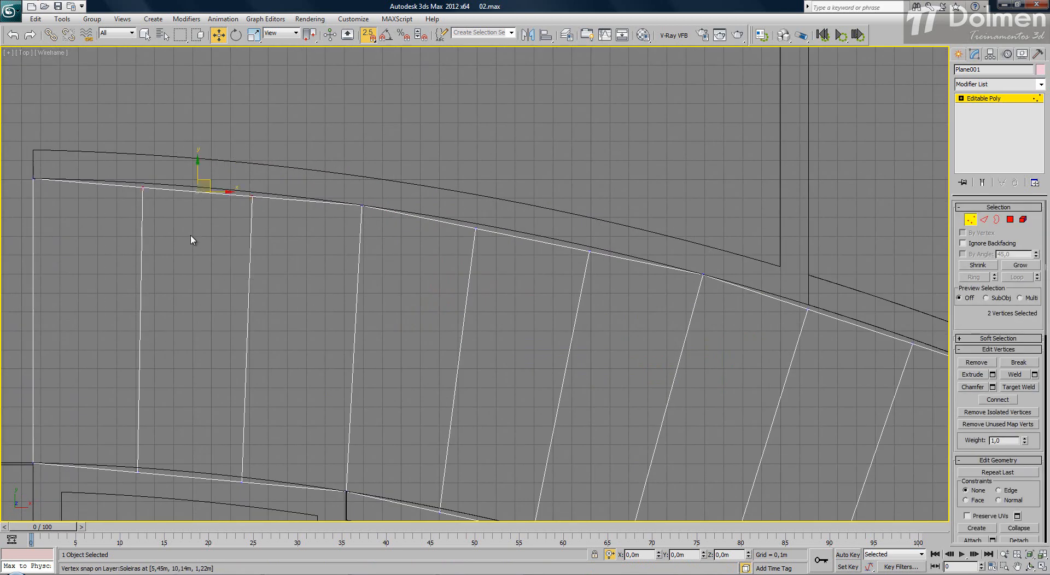
pyautogui.click(142, 186)
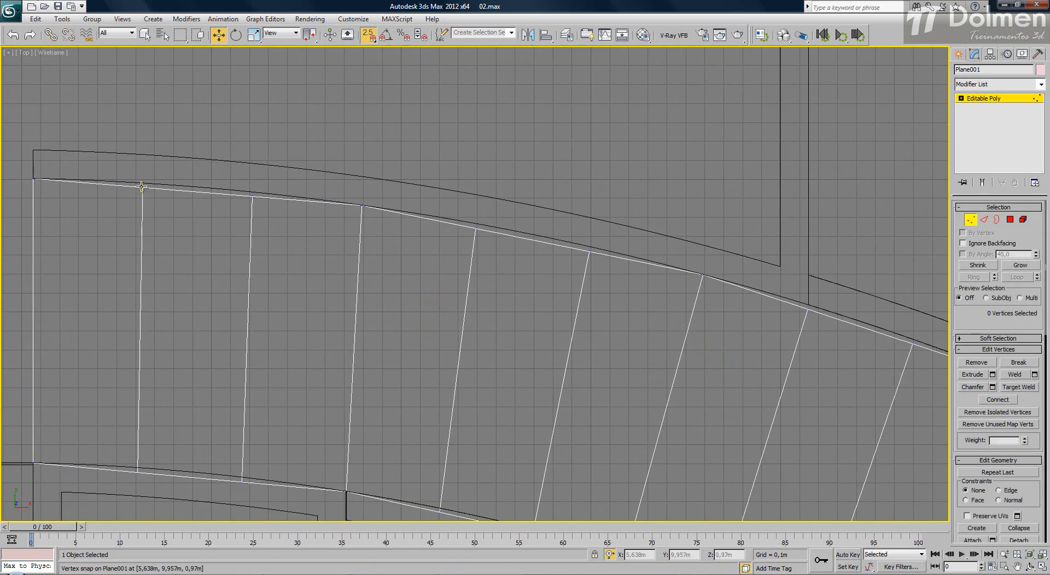
pyautogui.press('s')
pyautogui.moveTo(131, 181)
pyautogui.mouseDown()
pyautogui.moveTo(171, 235)
pyautogui.moveTo(147, 196)
pyautogui.moveTo(158, 188)
pyautogui.moveTo(143, 183)
pyautogui.mouseUp()
pyautogui.press('s')
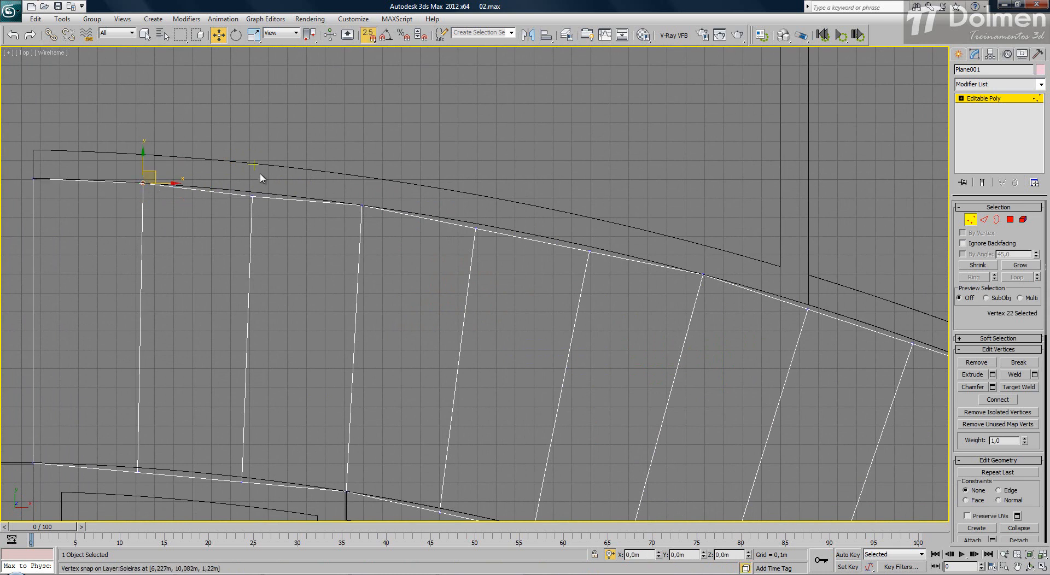
pyautogui.moveTo(222, 227); pyautogui.dragTo(221, 226)
pyautogui.moveTo(254, 190); pyautogui.dragTo(254, 185)
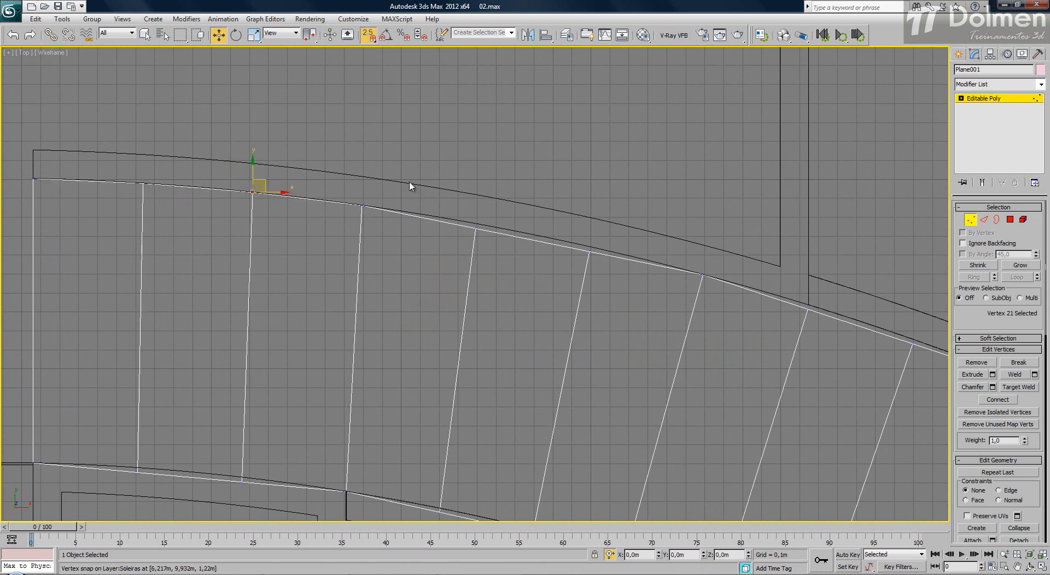
# - Snap the second section's two new outer vertices and the one at the straight wall's junction onto the outer curved wall
pyautogui.moveTo(480, 239); pyautogui.dragTo(488, 227)
pyautogui.click(589, 252)
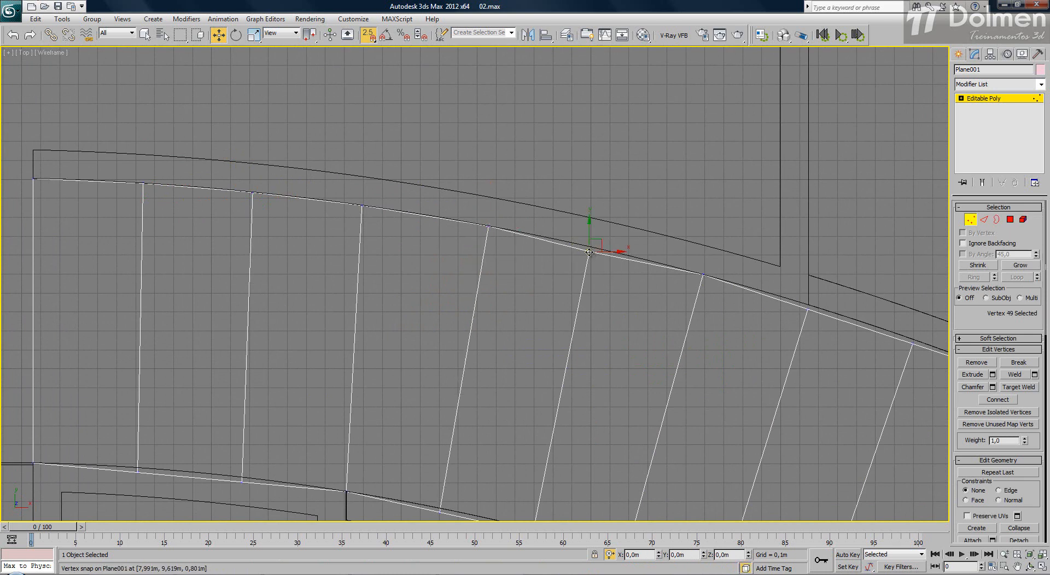
pyautogui.moveTo(591, 245); pyautogui.dragTo(597, 240)
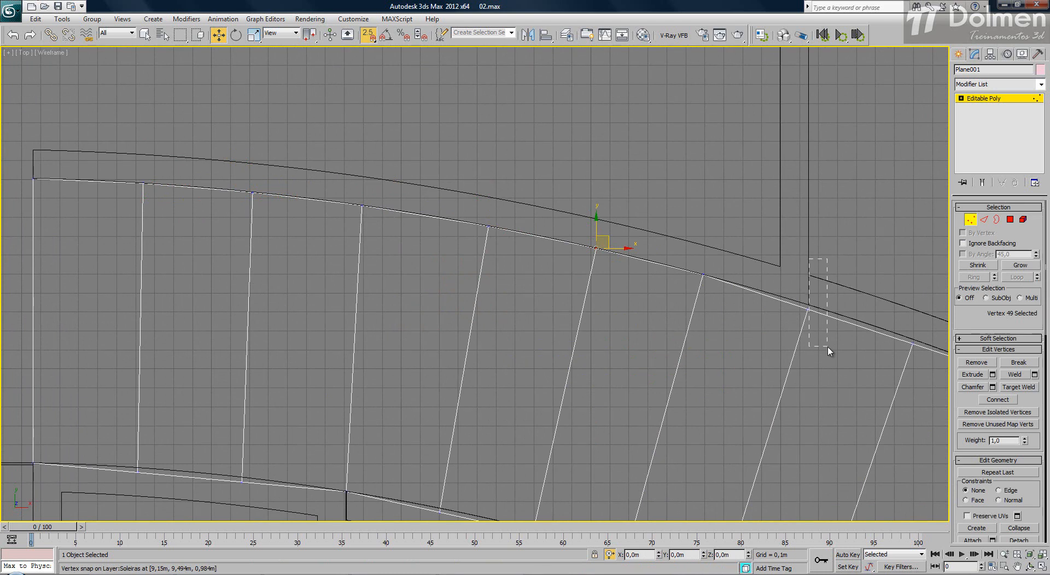
pyautogui.moveTo(801, 333); pyautogui.dragTo(816, 299)
# - Snap the outer vertices just below the straight wall's junction, through the fourth section, onto the outer curved wall
pyautogui.moveTo(643, 312); pyautogui.dragTo(373, 299, button='middle')
pyautogui.click(646, 327)
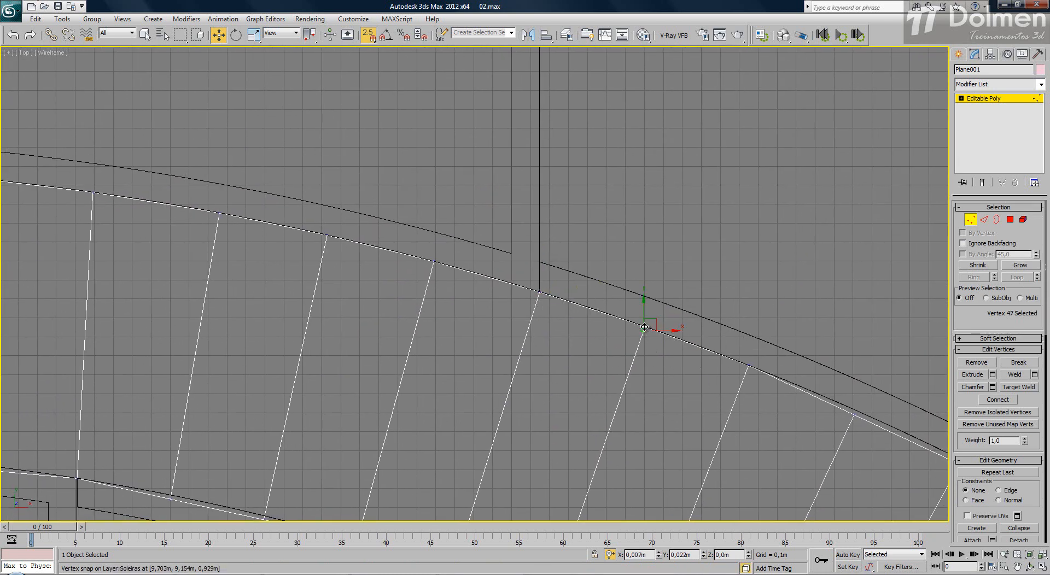
pyautogui.moveTo(842, 391)
pyautogui.mouseDown()
pyautogui.moveTo(879, 429)
pyautogui.moveTo(852, 406)
pyautogui.mouseUp()
pyautogui.moveTo(814, 321); pyautogui.dragTo(489, 200, button='middle')
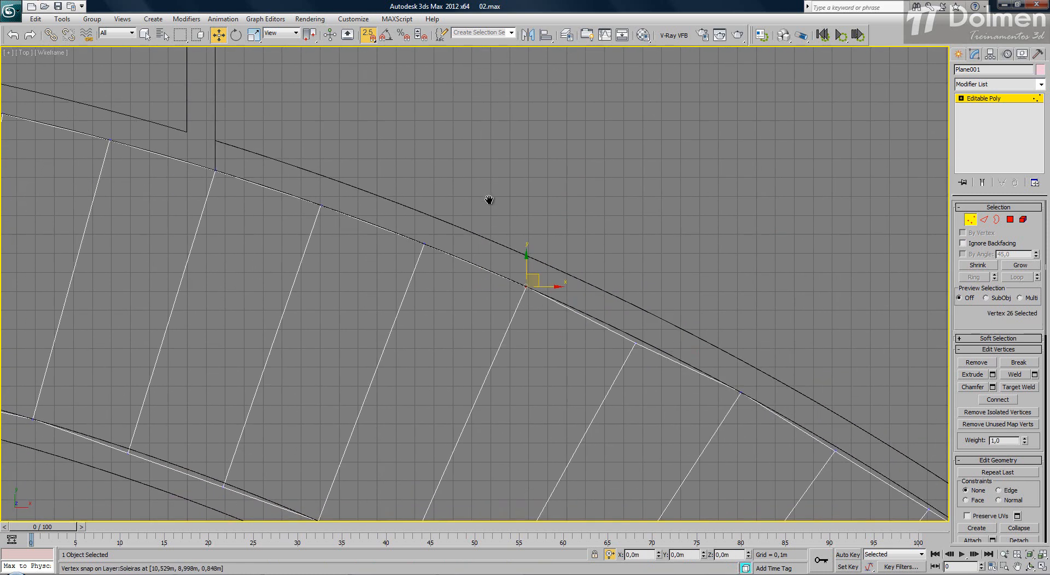
pyautogui.click(635, 344)
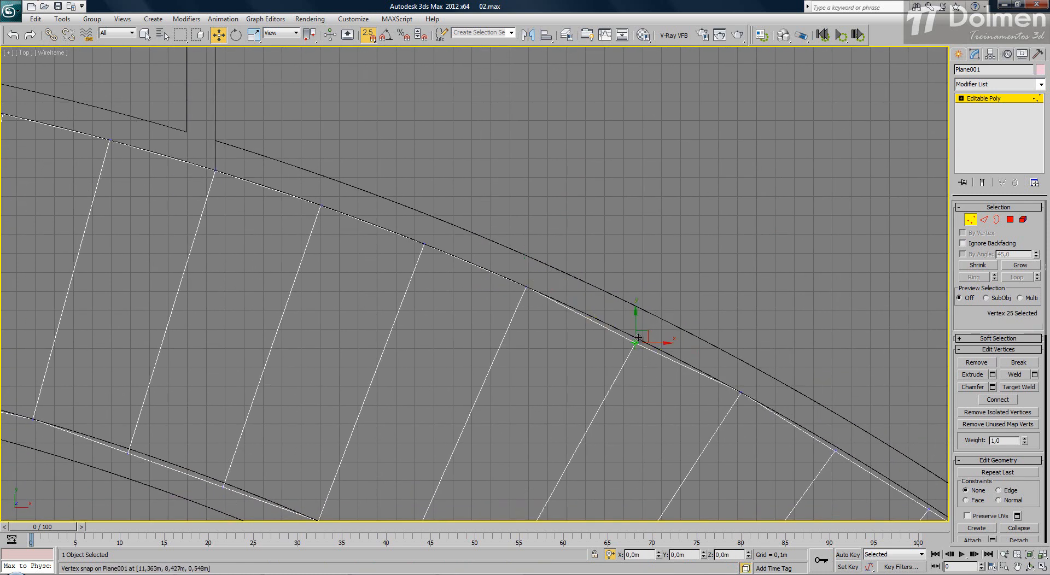
pyautogui.moveTo(638, 342); pyautogui.dragTo(641, 333)
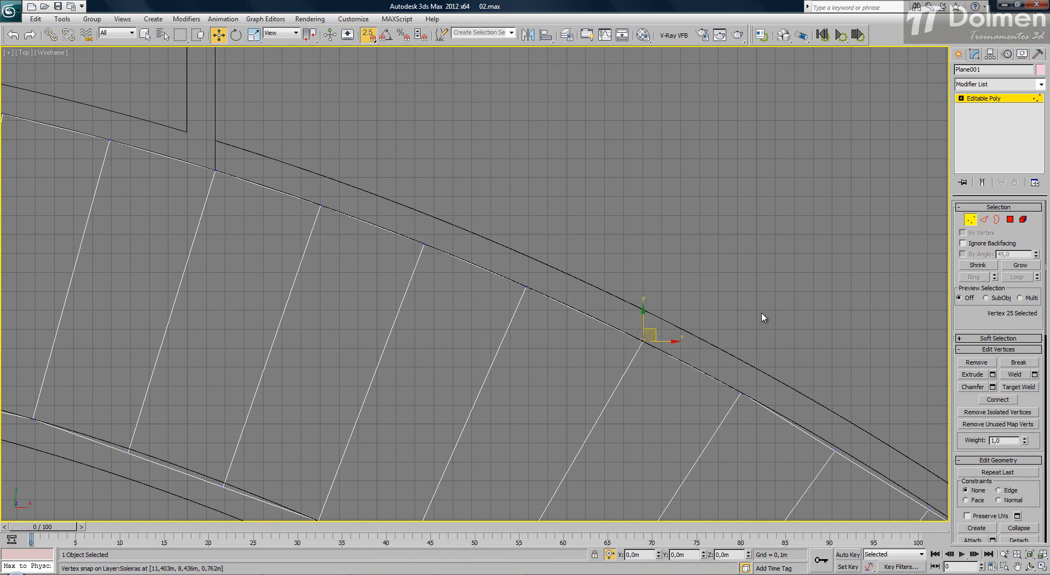
# - Snap the new outer vertices of the fifth and sixth sections and the first one of the seventh onto the outer curved wall
pyautogui.moveTo(675, 235); pyautogui.dragTo(711, 182, button='middle')
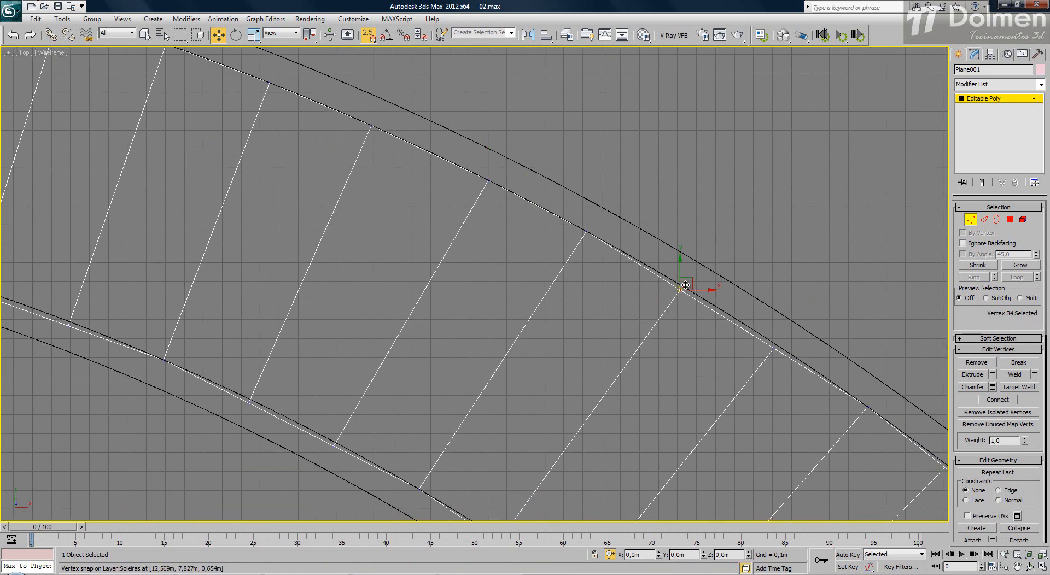
pyautogui.moveTo(761, 309); pyautogui.dragTo(803, 368)
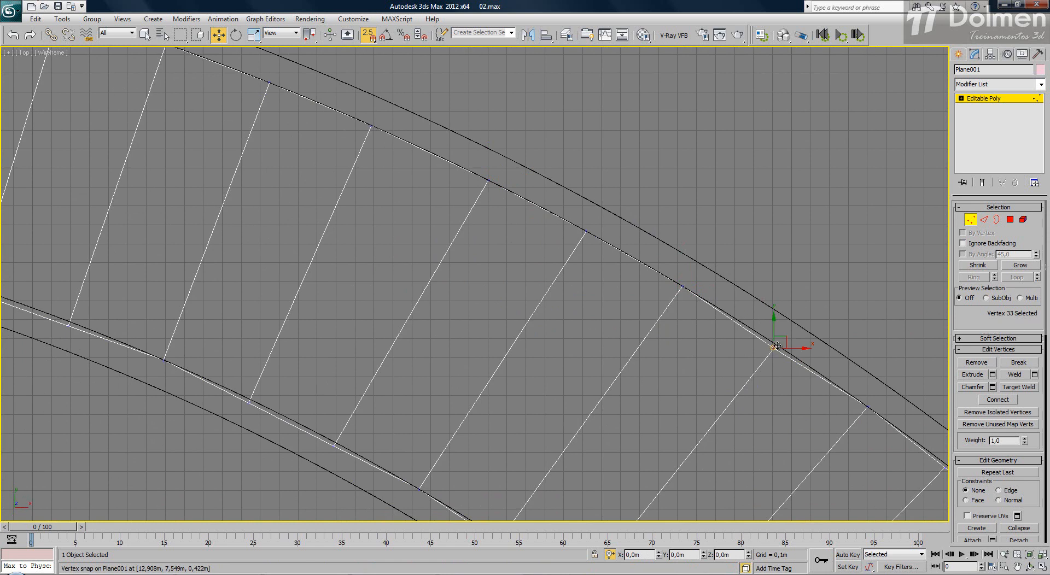
pyautogui.moveTo(836, 354); pyautogui.dragTo(618, 206, button='middle')
pyautogui.click(725, 322)
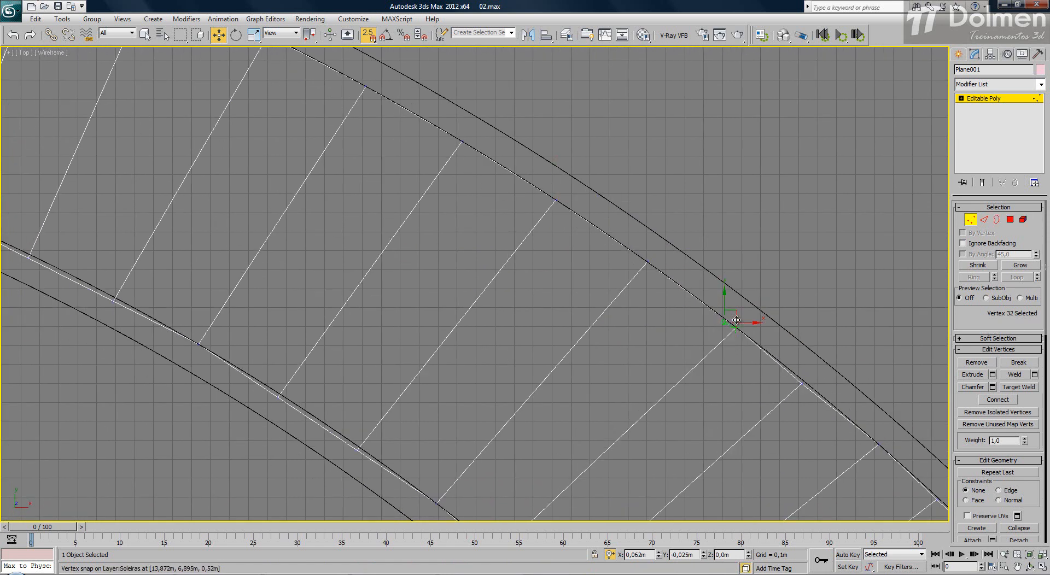
pyautogui.moveTo(776, 356); pyautogui.dragTo(547, 226, button='middle')
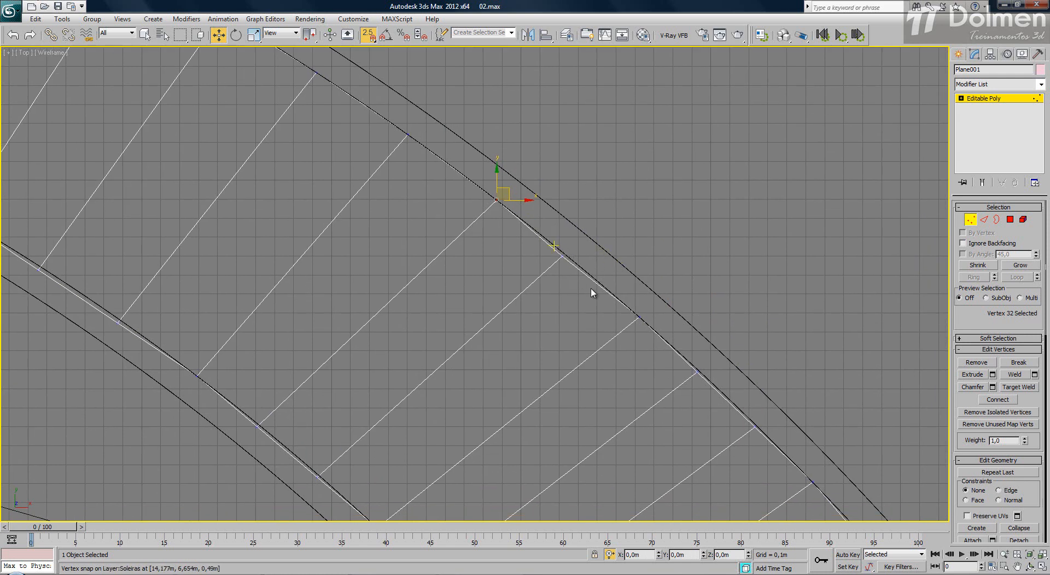
pyautogui.click(568, 256)
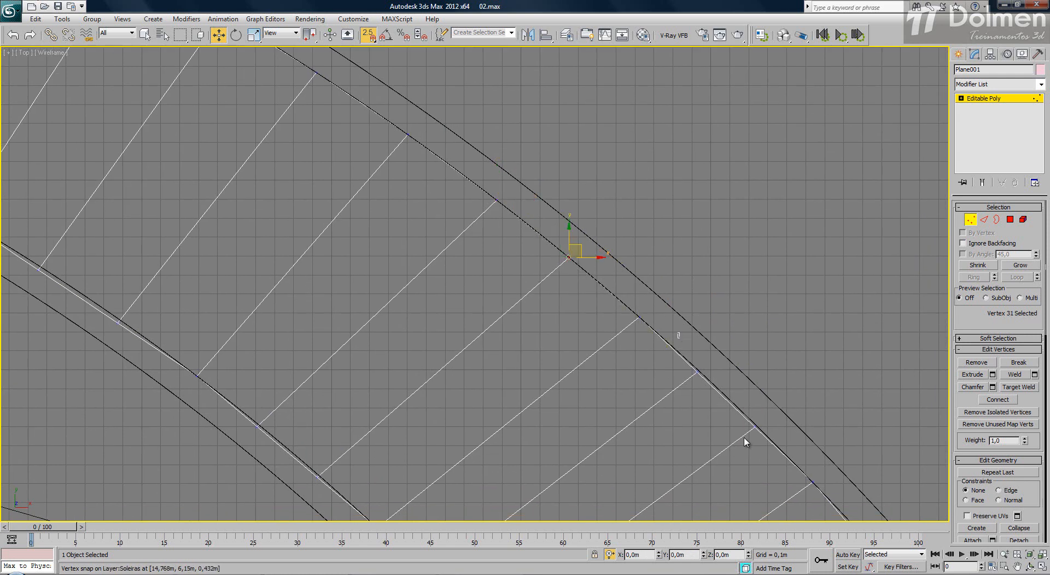
pyautogui.click(702, 370)
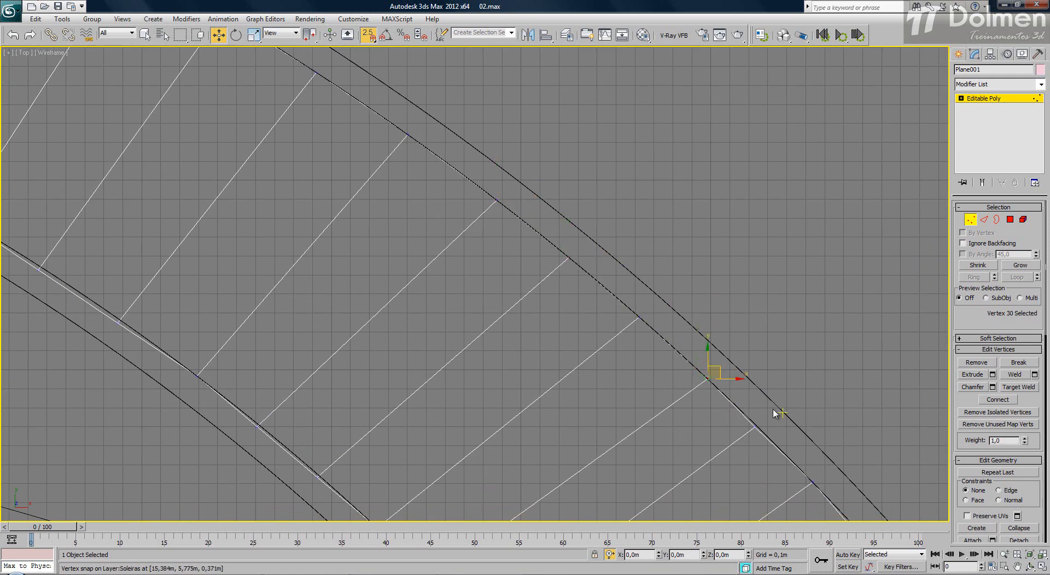
# - Snap the last three new outer vertices at the ramp's lower end onto the outer curved wall's inner face
pyautogui.moveTo(773, 416); pyautogui.dragTo(582, 272, button='middle')
pyautogui.moveTo(564, 268); pyautogui.dragTo(614, 317)
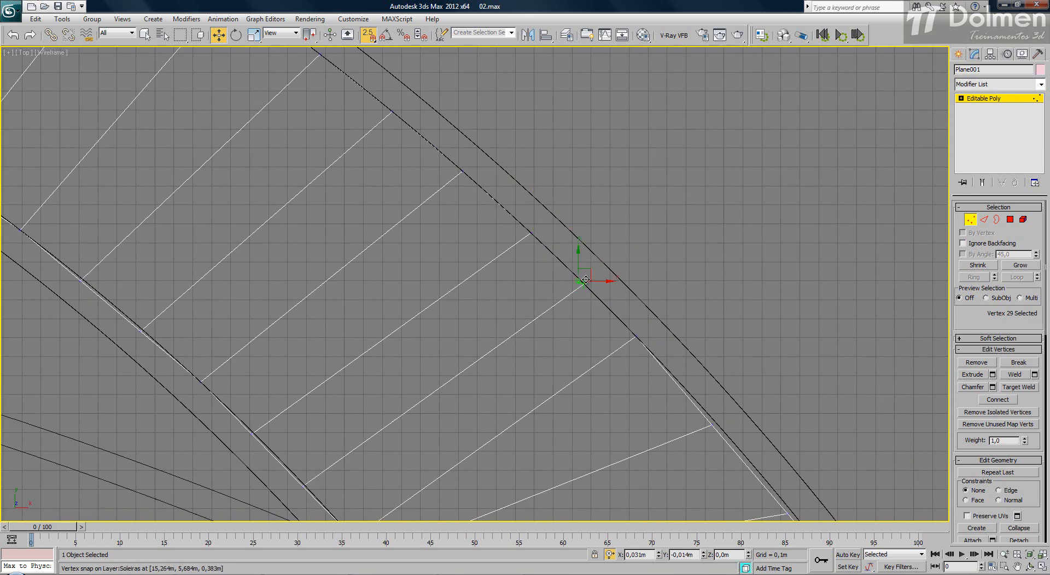
pyautogui.moveTo(731, 453); pyautogui.dragTo(712, 418)
pyautogui.moveTo(700, 382); pyautogui.dragTo(589, 227, button='middle')
pyautogui.moveTo(637, 337); pyautogui.dragTo(731, 403)
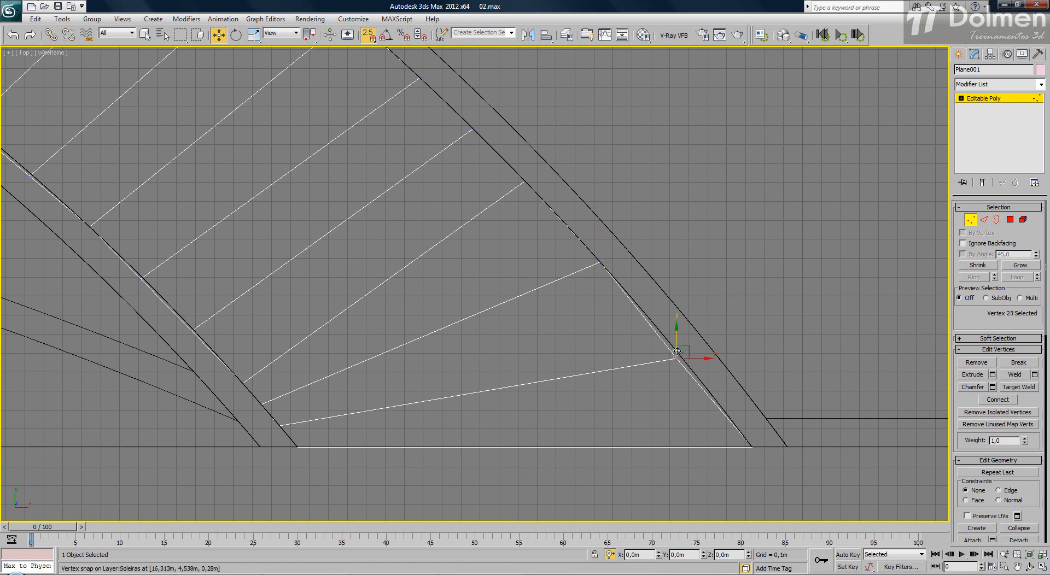
pyautogui.moveTo(678, 358); pyautogui.dragTo(683, 360)
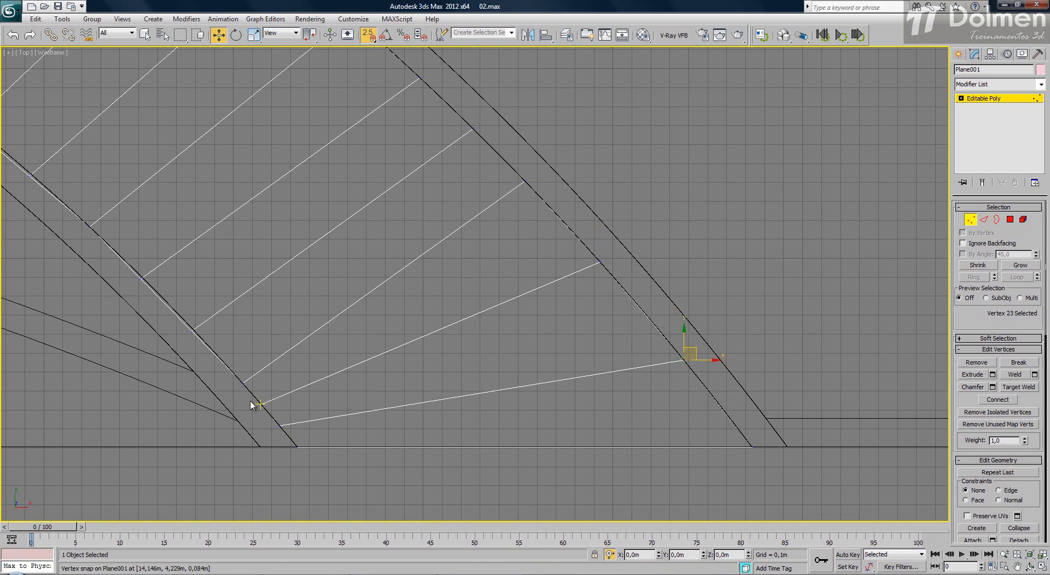
# - Snap the next three inner vertices above the ramp's lower end onto the inner curved wall
pyautogui.scroll(4, 317, 331)
pyautogui.moveTo(317, 331); pyautogui.dragTo(435, 315, button='middle')
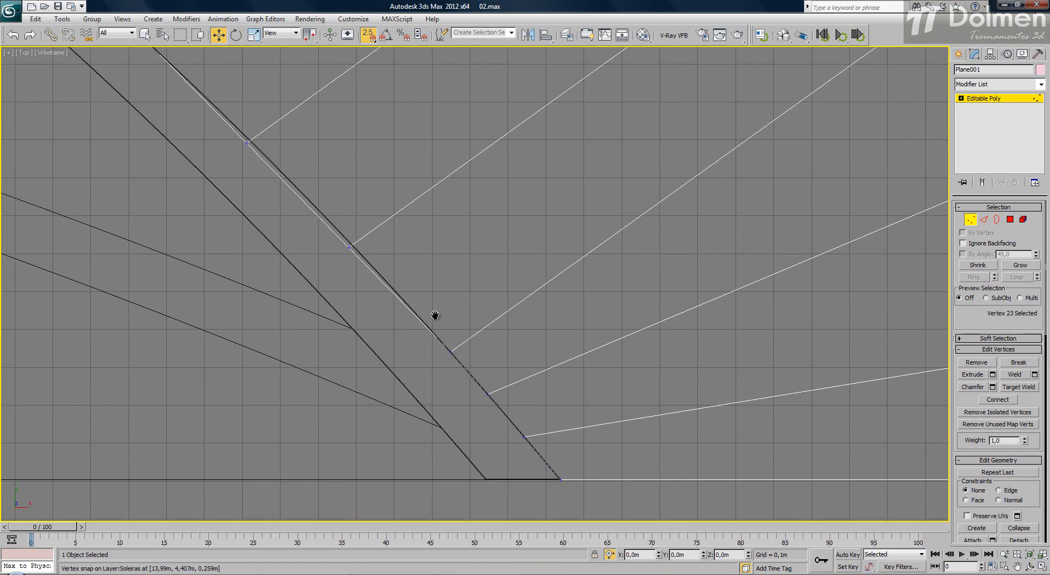
pyautogui.moveTo(349, 247); pyautogui.dragTo(360, 251)
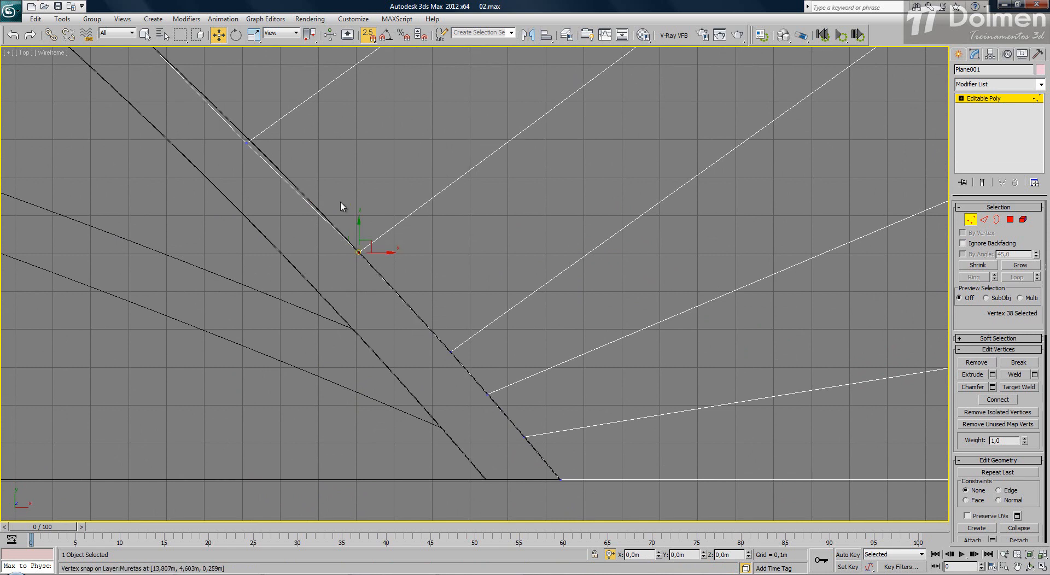
pyautogui.moveTo(214, 139); pyautogui.dragTo(290, 236, button='middle')
pyautogui.click(324, 240)
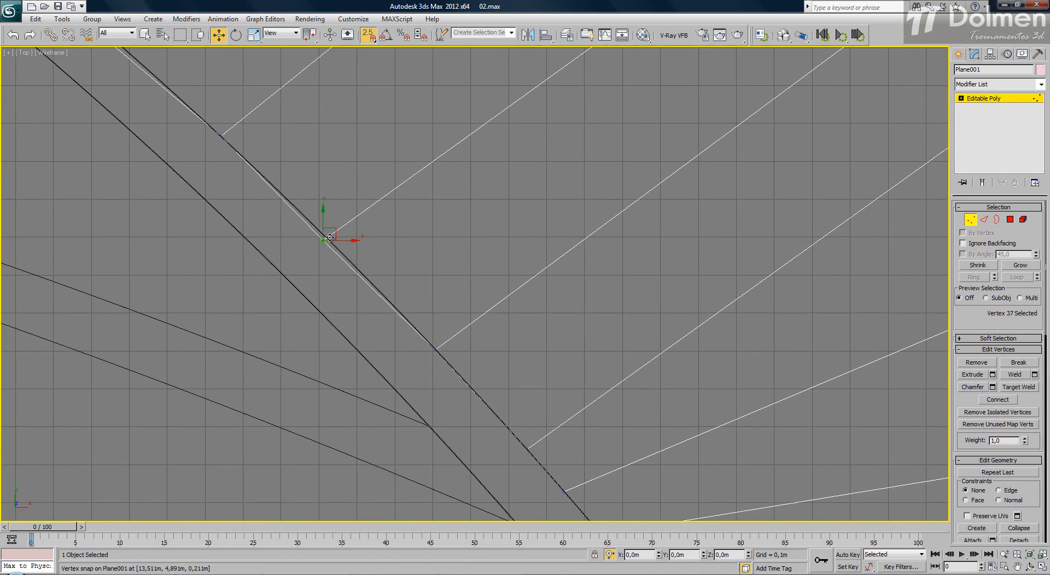
pyautogui.moveTo(329, 238); pyautogui.dragTo(323, 226)
pyautogui.moveTo(357, 290); pyautogui.dragTo(531, 465, button='middle')
pyautogui.click(273, 215)
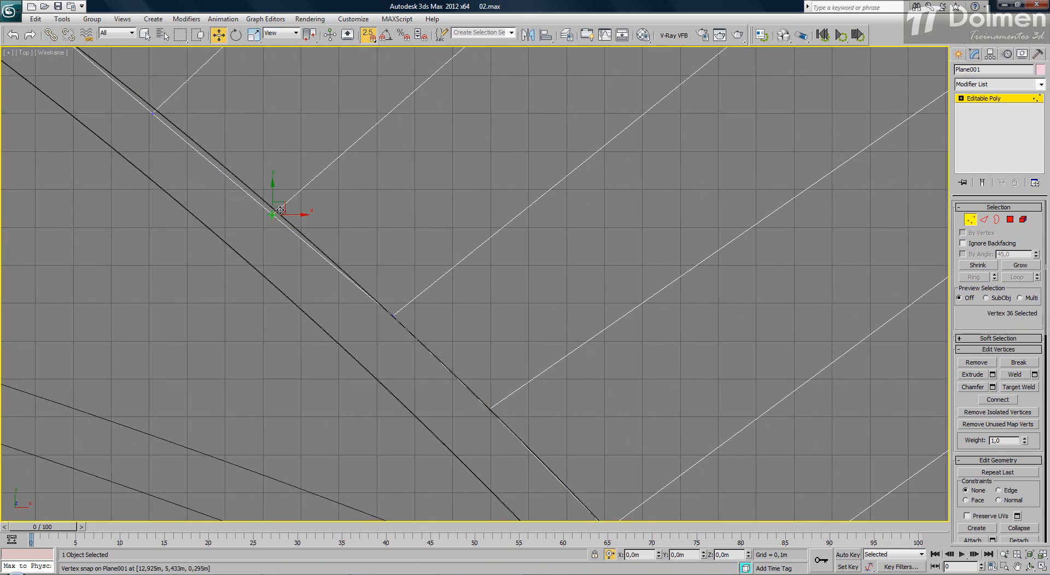
pyautogui.moveTo(280, 211); pyautogui.dragTo(301, 221)
# - Continue up the ramp, snapping the following three inner vertices of its lower half onto the inner curved wall
pyautogui.moveTo(201, 145); pyautogui.dragTo(335, 250, button='middle')
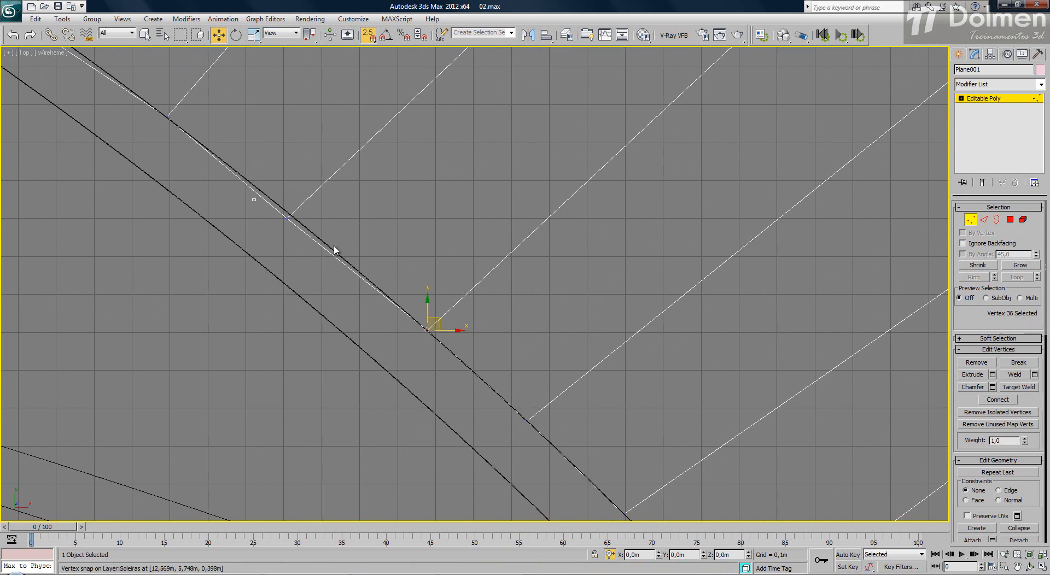
pyautogui.click(288, 217)
pyautogui.moveTo(293, 218); pyautogui.dragTo(301, 212)
pyautogui.moveTo(173, 106); pyautogui.dragTo(328, 329, button='middle')
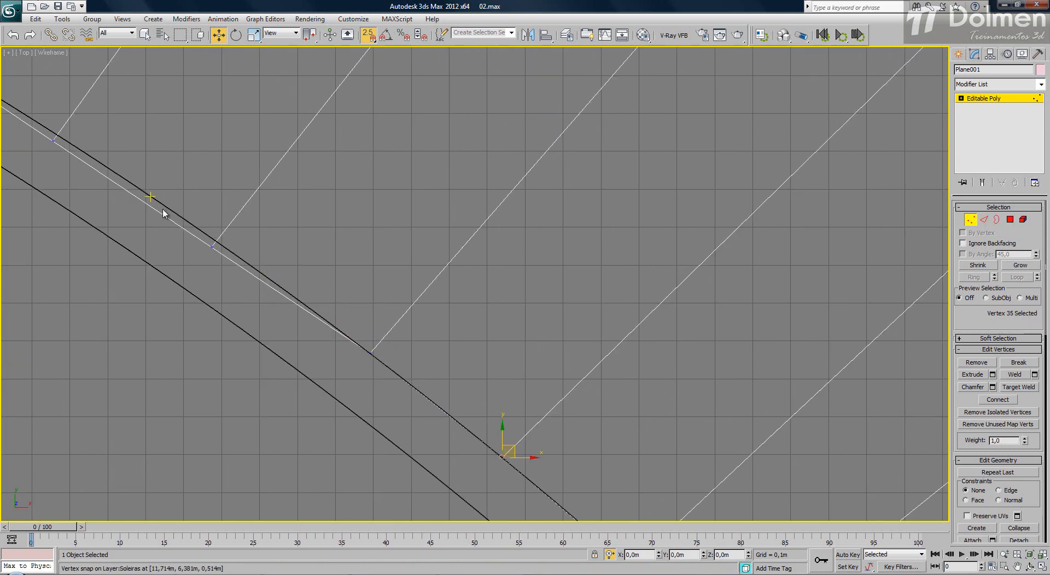
pyautogui.click(213, 248)
pyautogui.moveTo(212, 248); pyautogui.dragTo(207, 232)
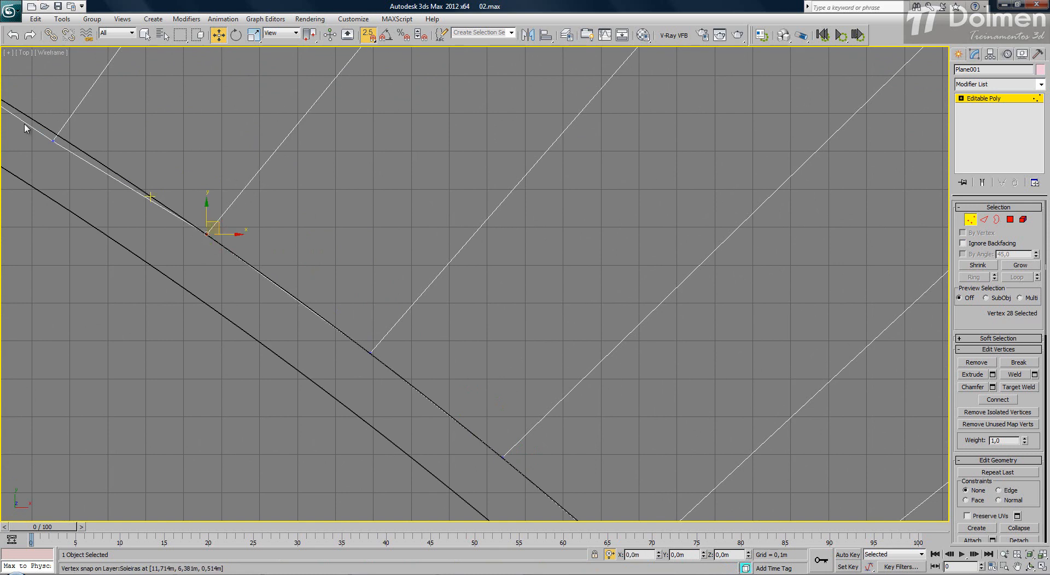
pyautogui.moveTo(24, 129); pyautogui.dragTo(203, 231, button='middle')
pyautogui.moveTo(228, 244)
pyautogui.mouseDown()
pyautogui.moveTo(238, 253)
pyautogui.moveTo(225, 232)
pyautogui.mouseUp()
# - Snap the three inner vertices around the middle of the ramp onto the inner curved wall
pyautogui.moveTo(117, 172); pyautogui.dragTo(279, 285, button='middle')
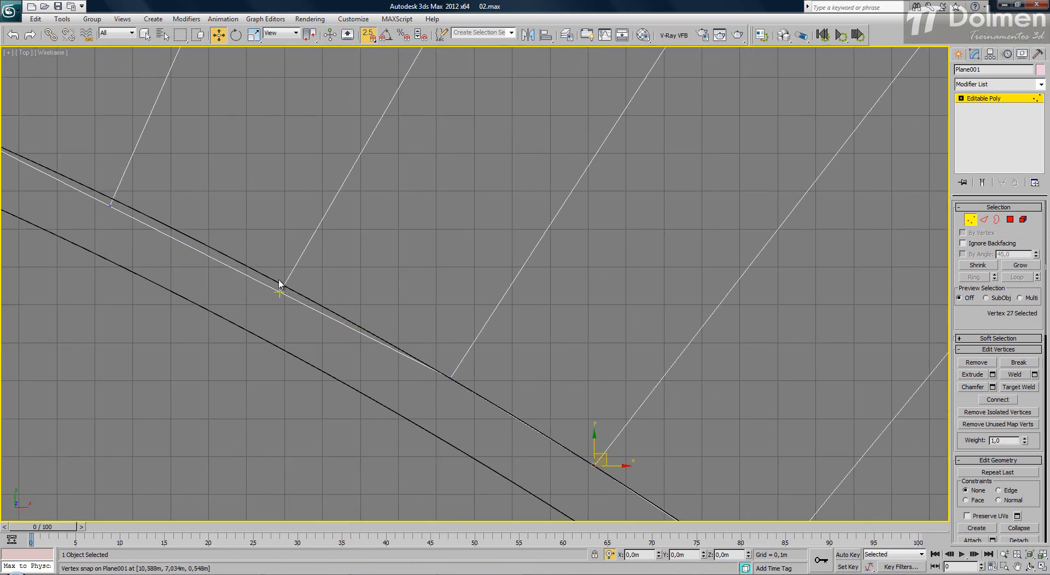
pyautogui.moveTo(255, 264); pyautogui.dragTo(302, 295)
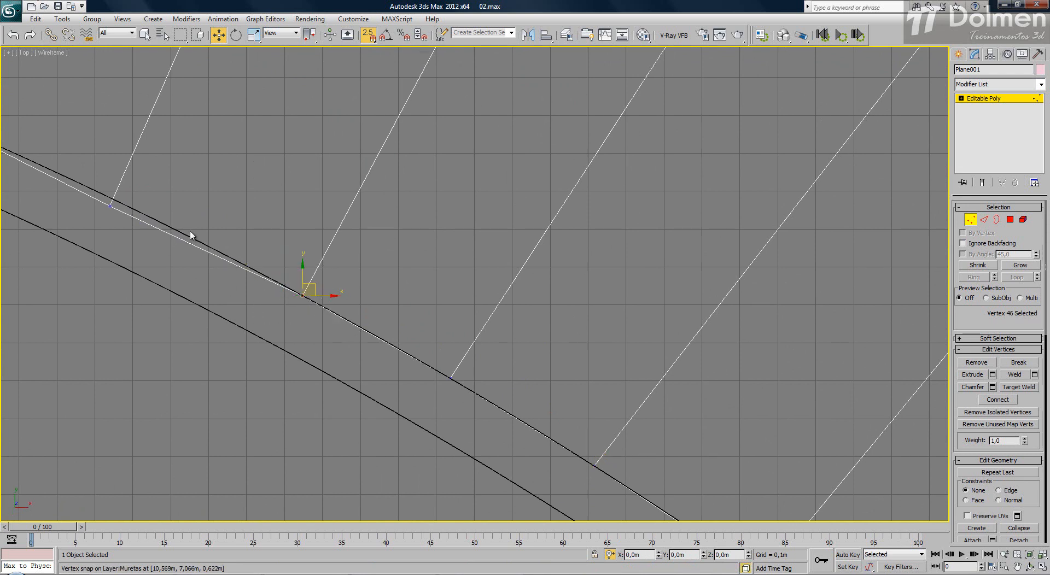
pyautogui.moveTo(190, 235); pyautogui.dragTo(249, 294, button='middle')
pyautogui.moveTo(331, 340); pyautogui.dragTo(320, 322)
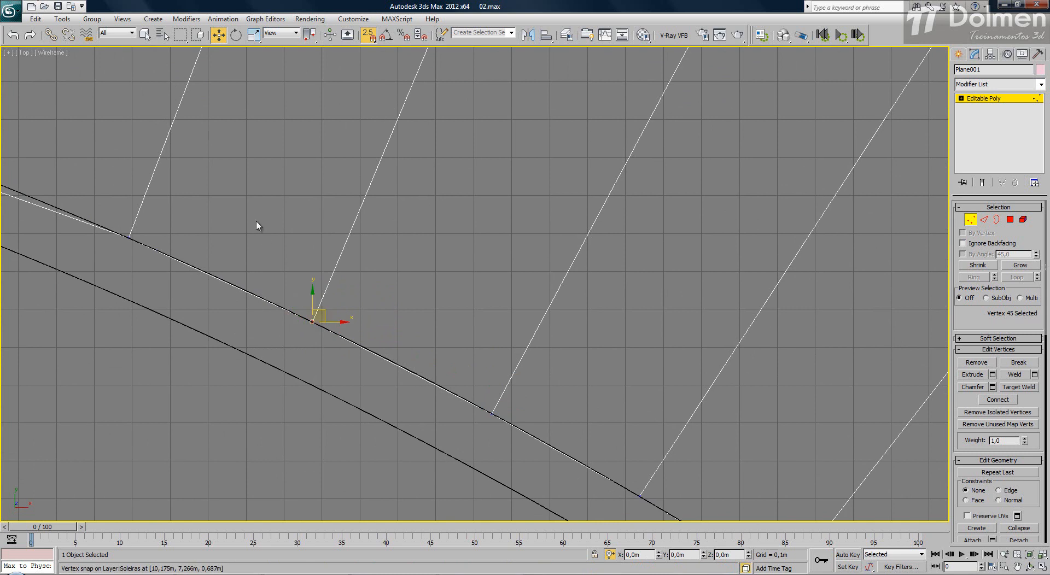
pyautogui.moveTo(258, 228); pyautogui.dragTo(490, 282, button='middle')
pyautogui.moveTo(159, 206); pyautogui.dragTo(241, 267)
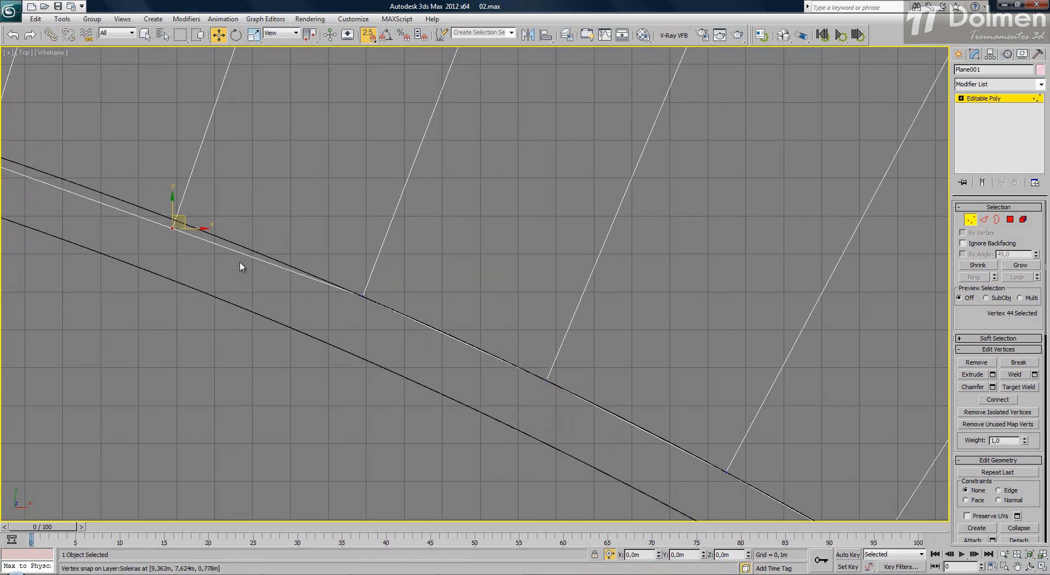
pyautogui.moveTo(172, 228); pyautogui.dragTo(174, 221)
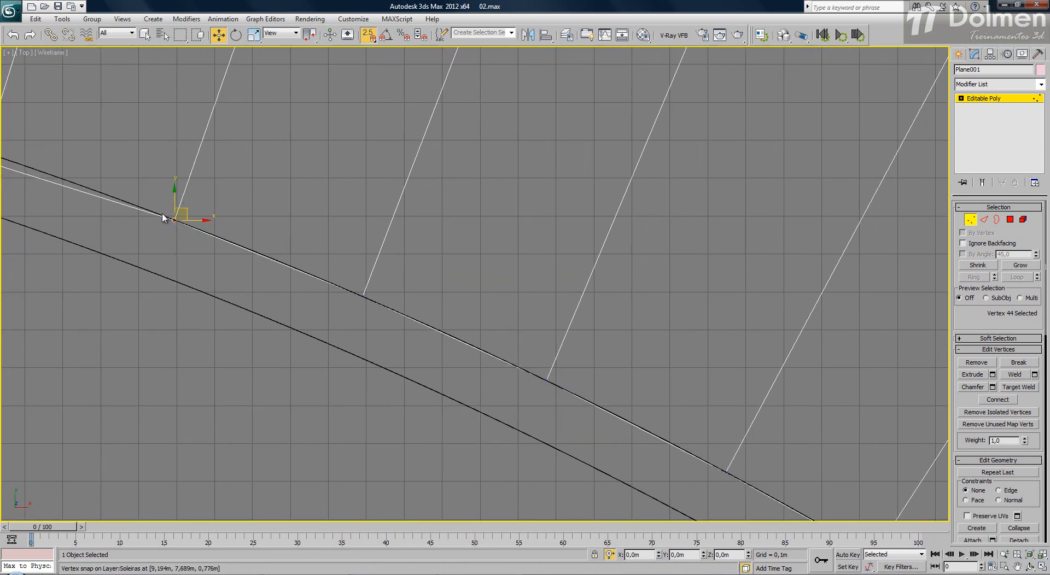
# - Snap the three inner vertices below the inner wall's junction with the upper box-shaped structure onto the curved wall
pyautogui.moveTo(210, 241); pyautogui.dragTo(376, 313, button='middle')
pyautogui.click(149, 236)
pyautogui.moveTo(149, 236); pyautogui.dragTo(144, 234)
pyautogui.moveTo(148, 241); pyautogui.dragTo(404, 238, button='middle')
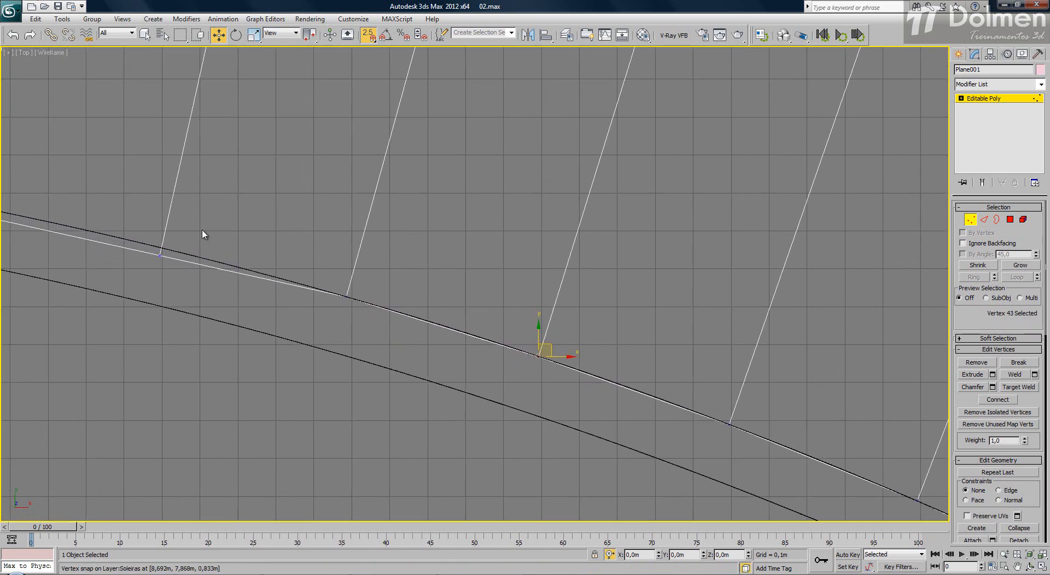
pyautogui.click(160, 255)
pyautogui.moveTo(159, 256); pyautogui.dragTo(465, 356, button='middle')
pyautogui.click(285, 320)
pyautogui.moveTo(285, 320)
pyautogui.mouseDown()
pyautogui.moveTo(283, 306)
pyautogui.moveTo(295, 322)
pyautogui.moveTo(271, 311)
pyautogui.mouseUp()
# - Snap the last two inner vertices at the ramp's upper end onto the curved wall and return to four views
pyautogui.moveTo(225, 317); pyautogui.dragTo(555, 370, button='middle')
pyautogui.click(223, 314)
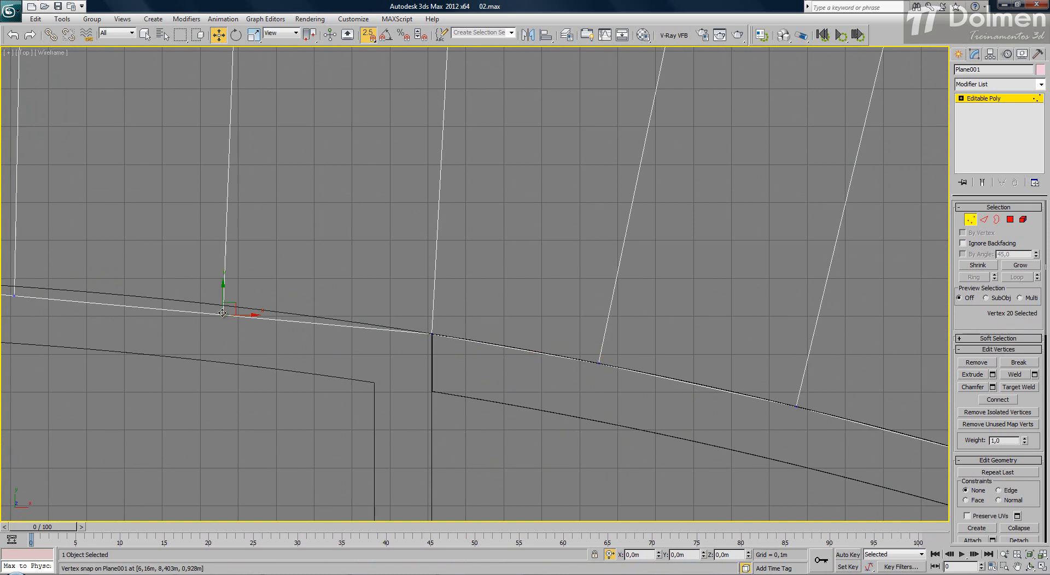
pyautogui.moveTo(223, 314); pyautogui.dragTo(242, 304)
pyautogui.moveTo(129, 303); pyautogui.dragTo(447, 384, button='middle')
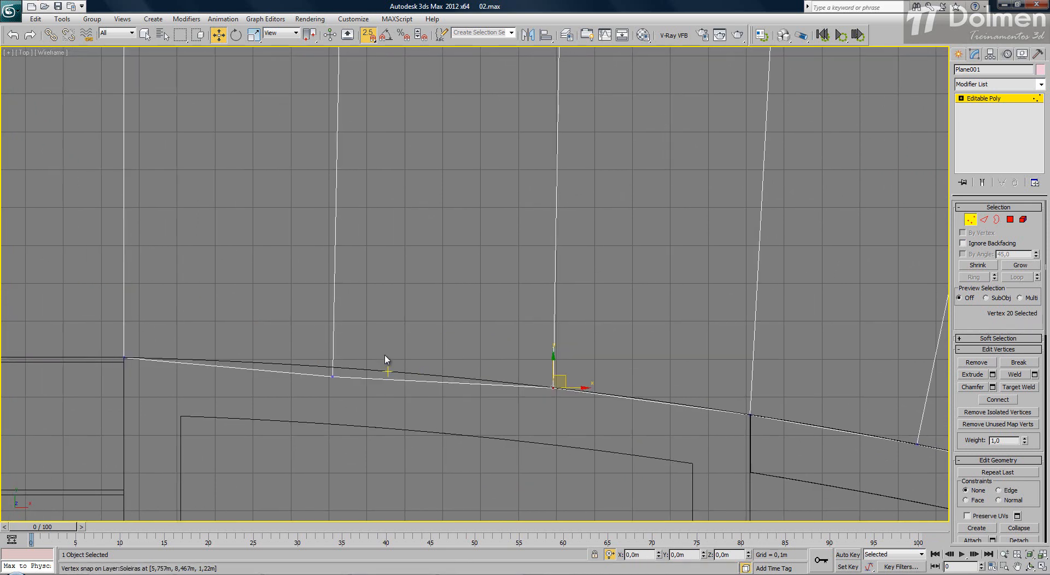
pyautogui.click(333, 374)
pyautogui.moveTo(362, 354)
pyautogui.mouseDown()
pyautogui.moveTo(309, 393)
pyautogui.moveTo(327, 383)
pyautogui.moveTo(320, 361)
pyautogui.mouseUp()
pyautogui.scroll(-3, 394, 368)
pyautogui.scroll(-2, 574, 245)
pyautogui.moveTo(573, 245); pyautogui.dragTo(293, 229, button='middle')
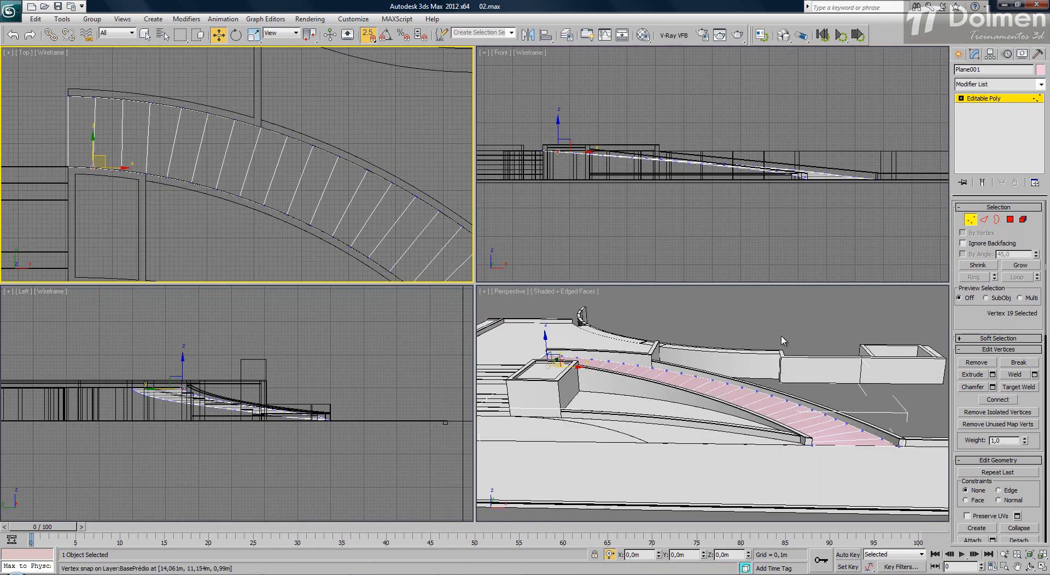
# - Leave vertex editing and inspect the fitted ramp from above in the perspective view
pyautogui.rightClick(925, 481)
pyautogui.click(970, 220)
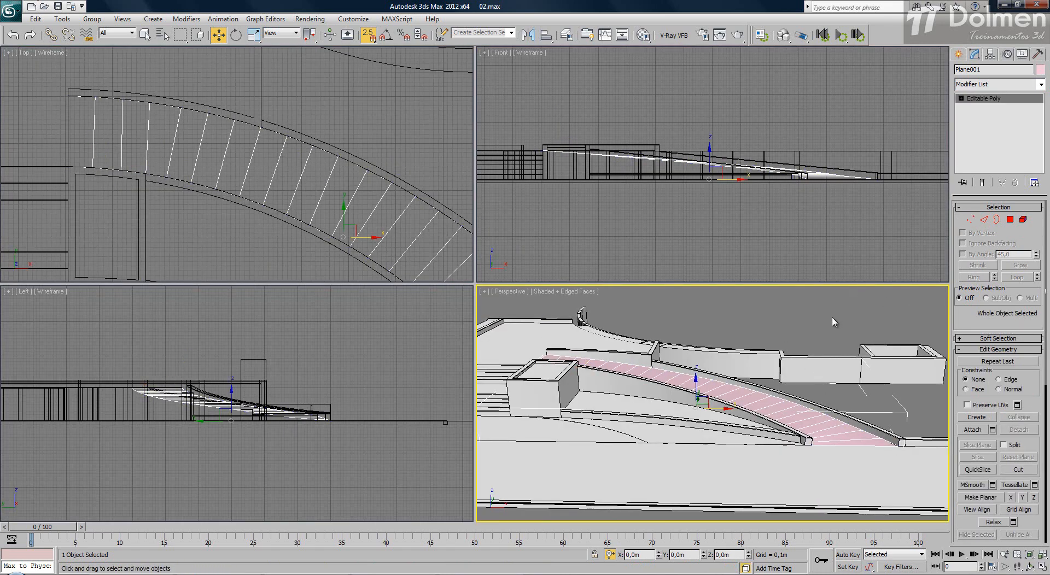
pyautogui.click(1042, 567)
pyautogui.keyDown('alt'); pyautogui.moveTo(853, 488); pyautogui.dragTo(265, 359, button='middle'); pyautogui.keyUp('alt')
pyautogui.hotkey('alt', 'w')
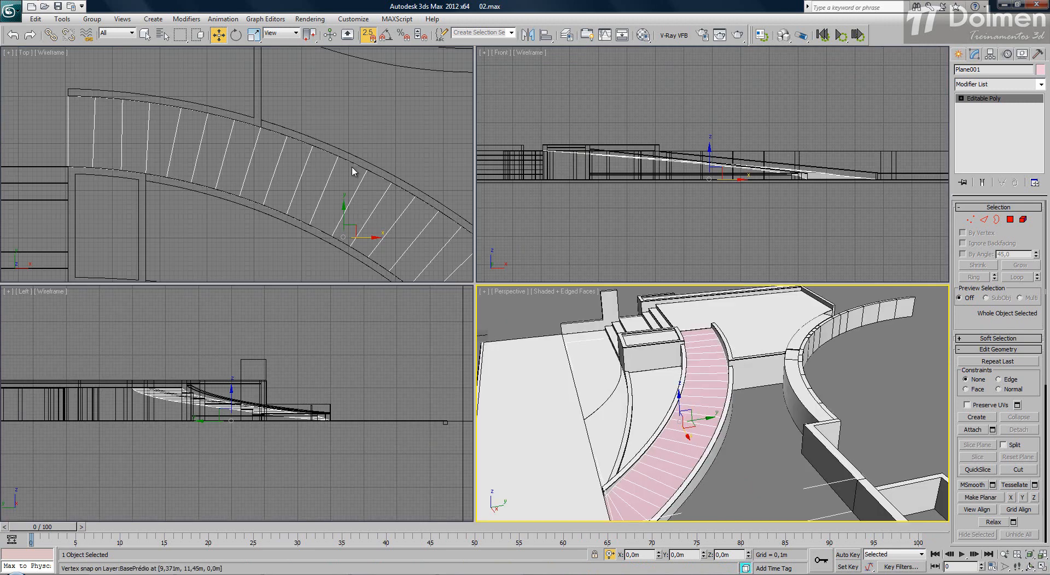
# - In the front view, turn snapping off and adjust the heights of the inner vertices near the ramp's lower end
pyautogui.scroll(10, 218, 99)
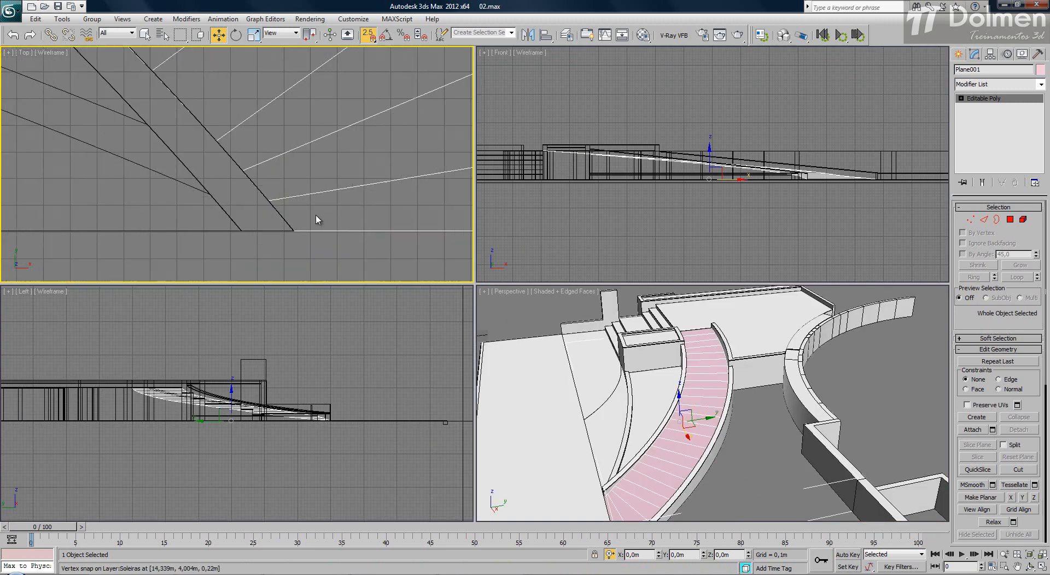
pyautogui.scroll(-2, 316, 220)
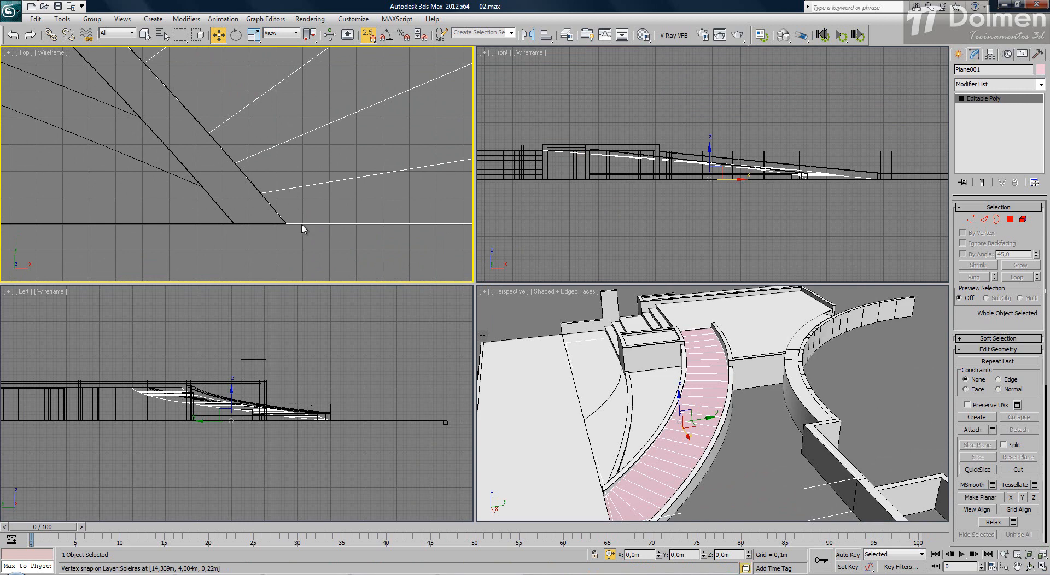
pyautogui.scroll(5, 801, 173)
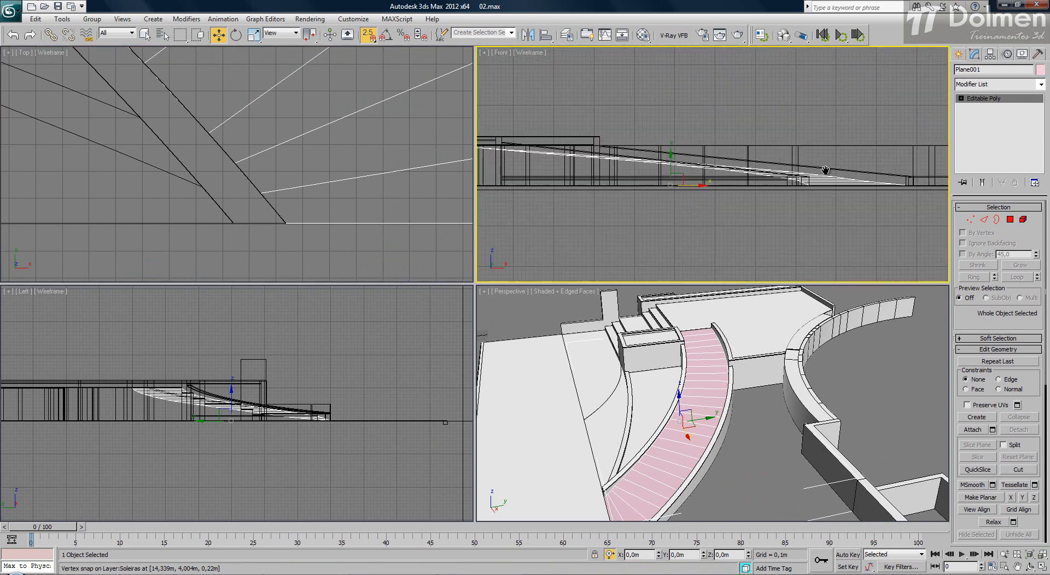
pyautogui.press('1')
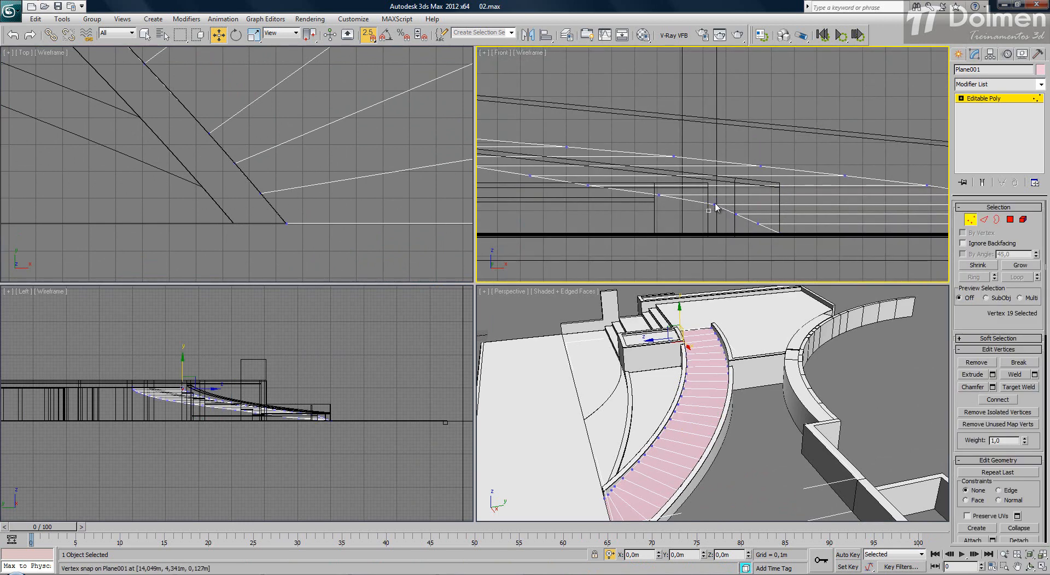
pyautogui.moveTo(710, 200)
pyautogui.mouseDown()
pyautogui.moveTo(723, 214)
pyautogui.moveTo(712, 186)
pyautogui.mouseUp()
pyautogui.scroll(2, 714, 189)
pyautogui.press('s')
pyautogui.scroll(-2, 790, 176)
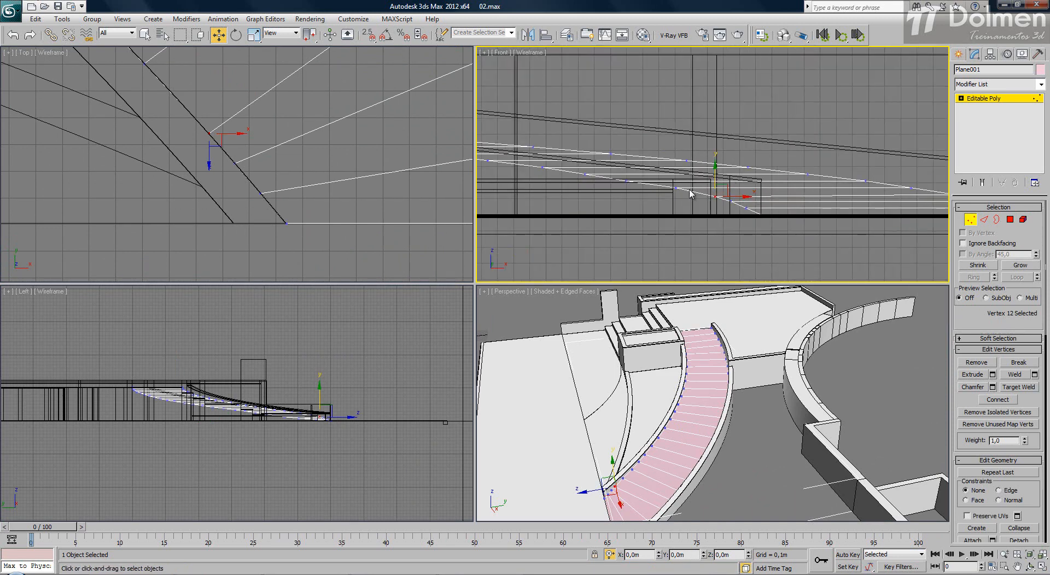
pyautogui.scroll(2, 617, 177)
pyautogui.moveTo(632, 175)
pyautogui.mouseDown()
pyautogui.moveTo(620, 186)
pyautogui.moveTo(635, 159)
pyautogui.mouseUp()
pyautogui.click(805, 148)
# - In the front view, adjust the heights of the last three outer vertices near the ramp's lower end to even its slope
pyautogui.moveTo(806, 149); pyautogui.dragTo(623, 160, button='middle')
pyautogui.moveTo(766, 173); pyautogui.dragTo(532, 158, button='middle')
pyautogui.moveTo(788, 170); pyautogui.dragTo(539, 160, button='middle')
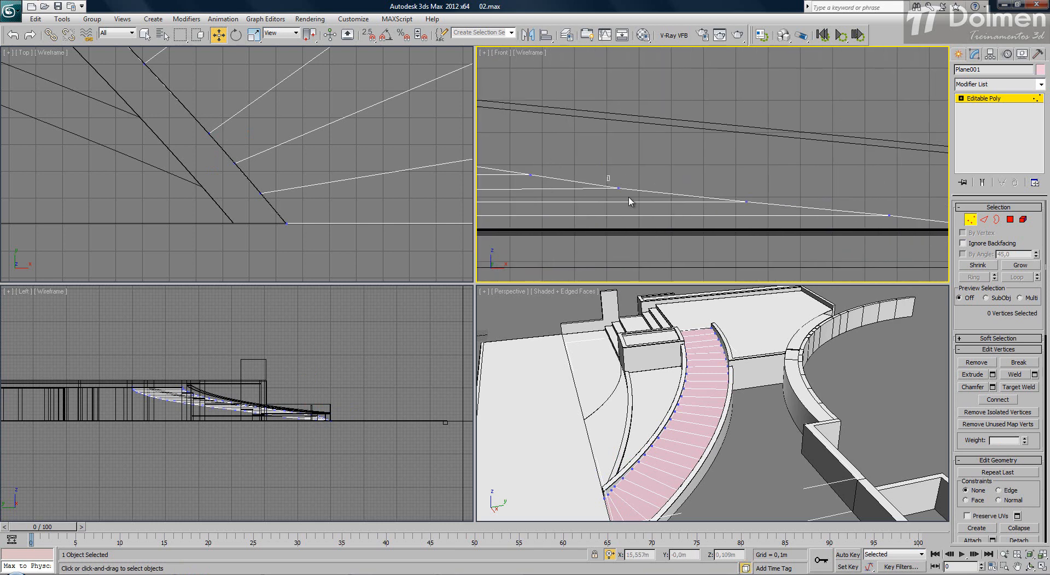
pyautogui.moveTo(630, 203); pyautogui.dragTo(612, 174)
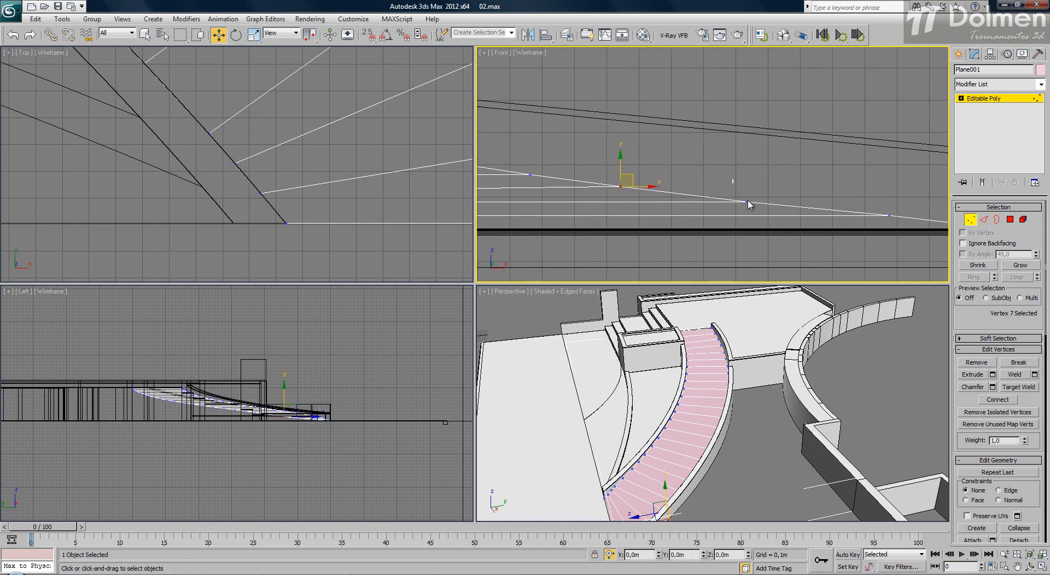
pyautogui.moveTo(749, 204); pyautogui.dragTo(739, 195)
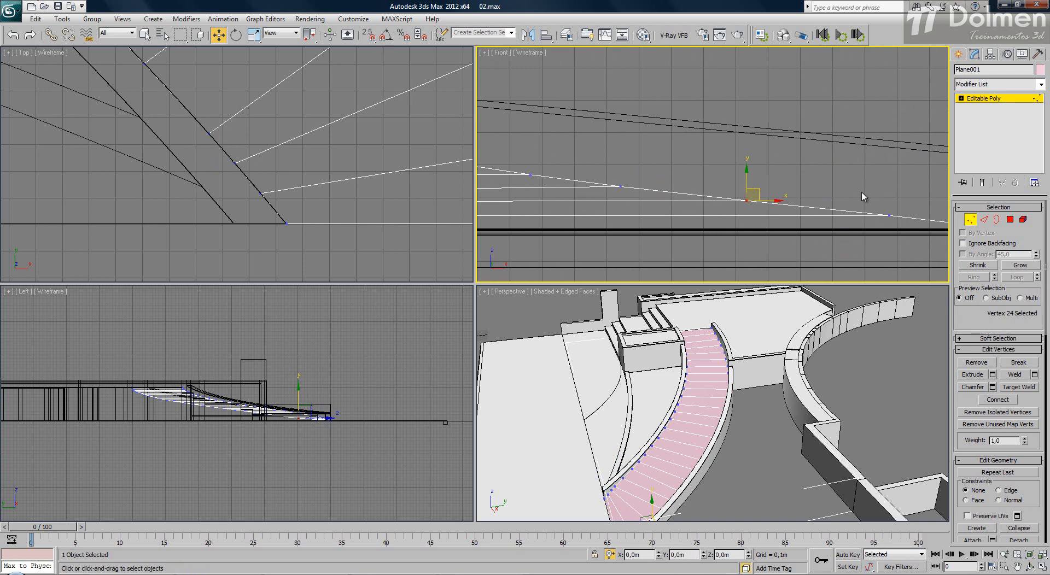
pyautogui.moveTo(922, 218); pyautogui.dragTo(923, 220)
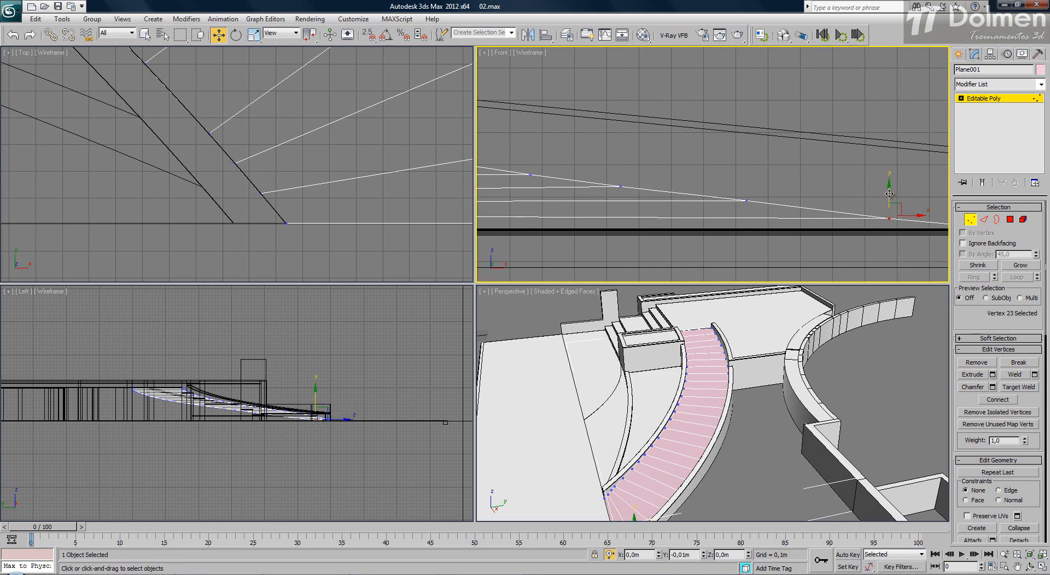
# - Exit vertex editing and examine the ramp's slope and edges in a maximized perspective view
pyautogui.click(637, 499)
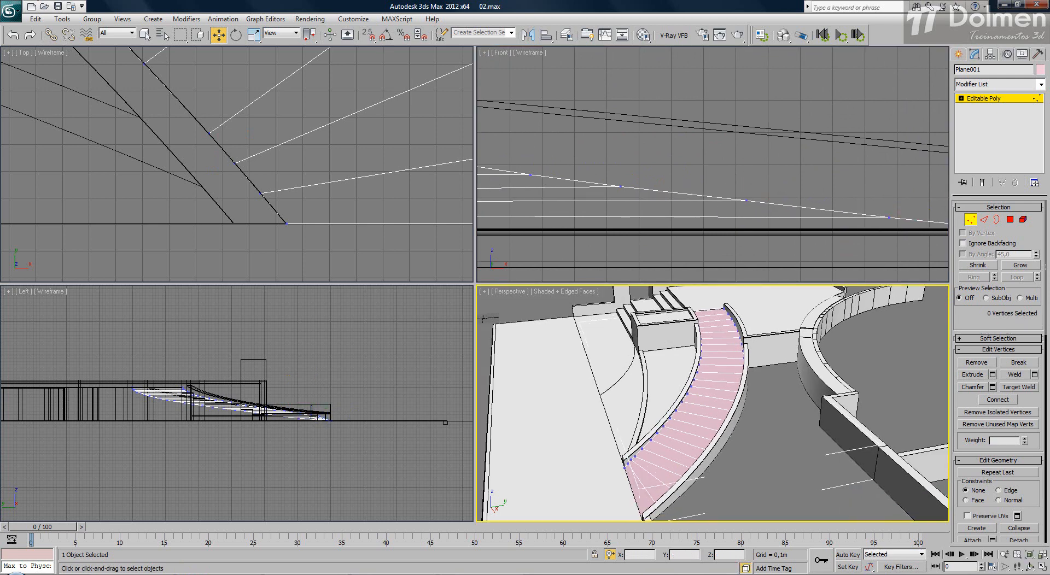
pyautogui.click(1042, 557)
pyautogui.click(1042, 568)
pyautogui.keyDown('alt'); pyautogui.moveTo(460, 437); pyautogui.dragTo(498, 432, button='middle'); pyautogui.keyUp('alt')
pyautogui.press('1')
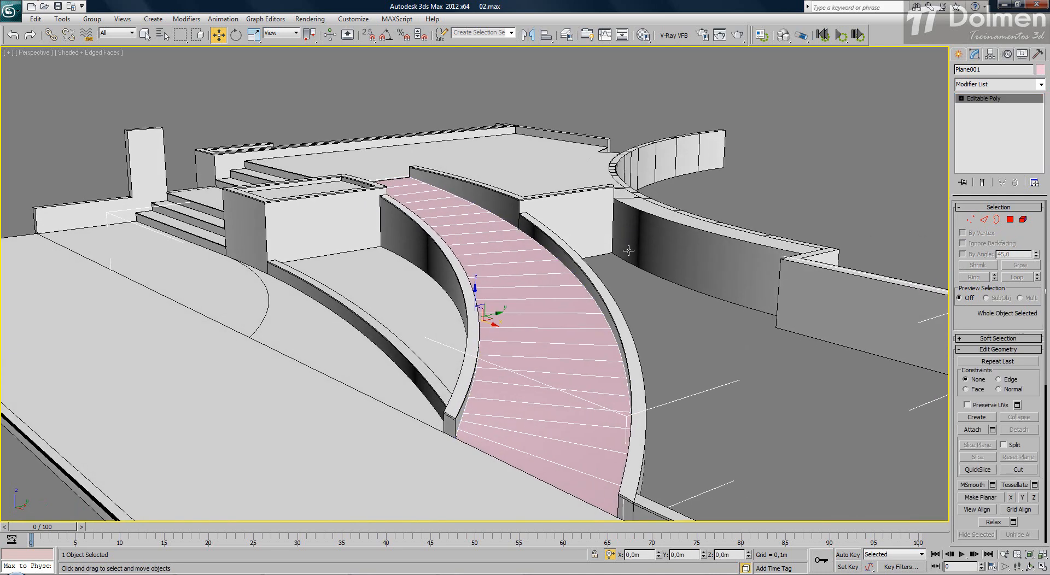
pyautogui.moveTo(671, 257); pyautogui.dragTo(437, 228, button='middle')
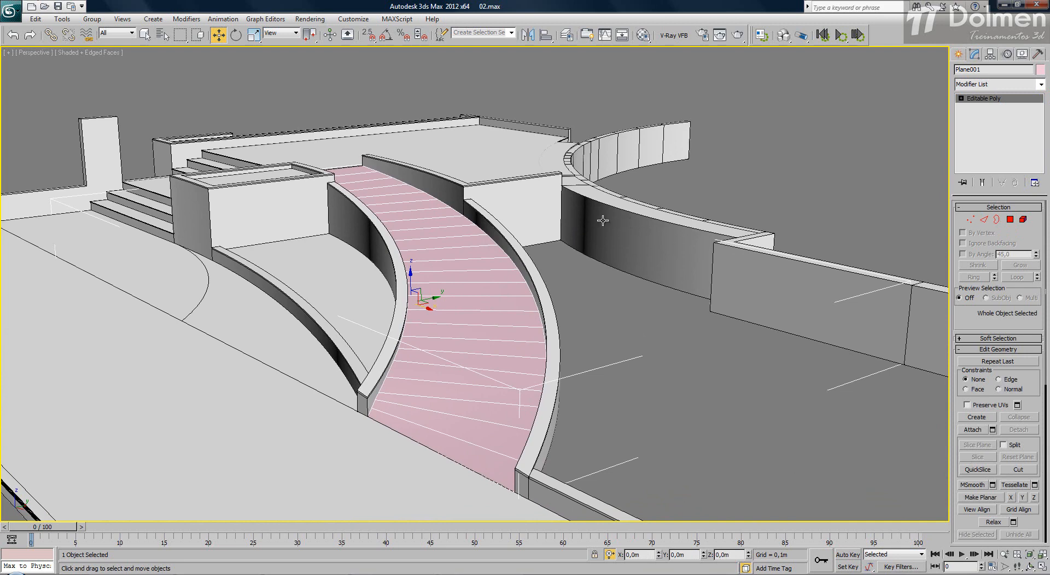
# - Delete the ramp plane Plane001 from between the two curved walls
pyautogui.press('Delete')
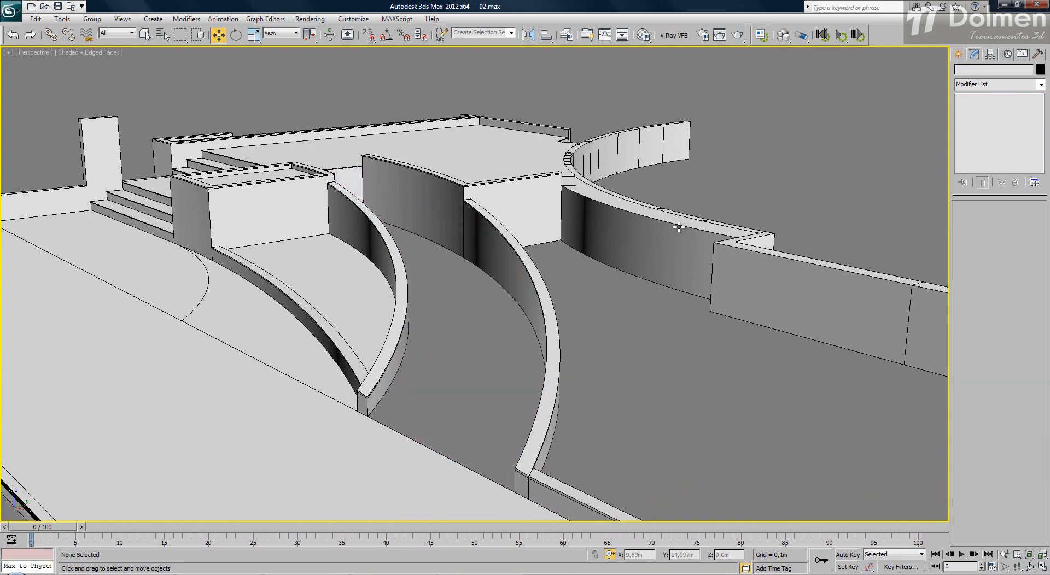
pyautogui.moveTo(680, 230); pyautogui.dragTo(413, 221, button='middle')
pyautogui.scroll(10, 416, 246)
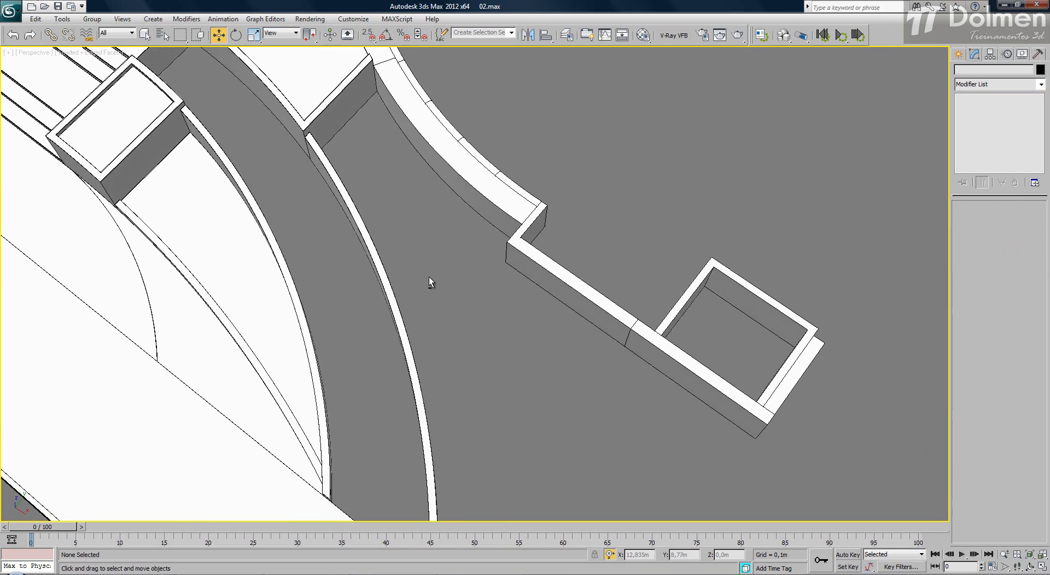
# - Show the Standard Primitives creation options and restore the four-view layout with the whole scene in perspective
pyautogui.click(959, 55)
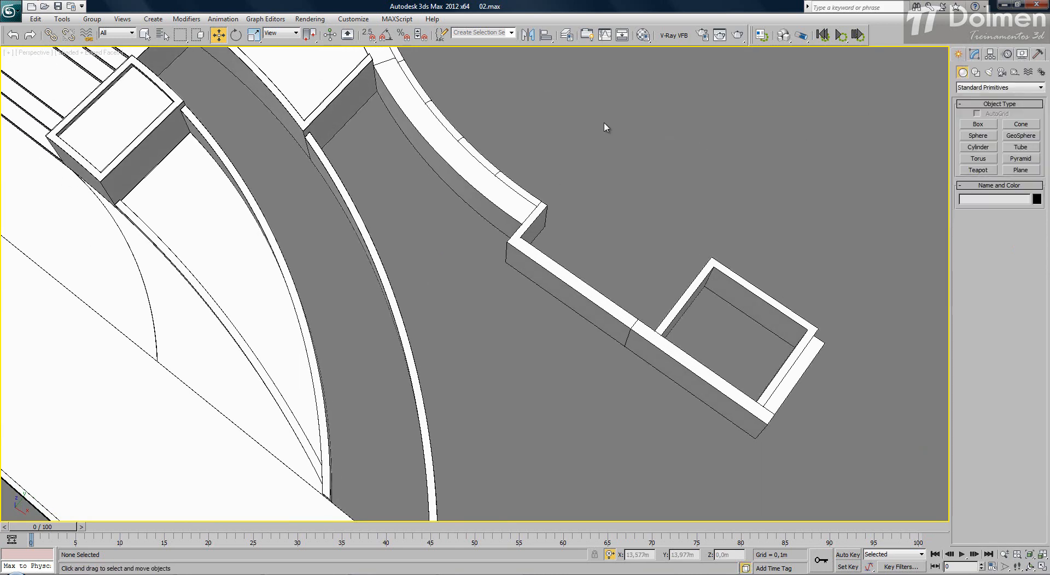
pyautogui.click(1041, 569)
pyautogui.scroll(4, 186, 179)
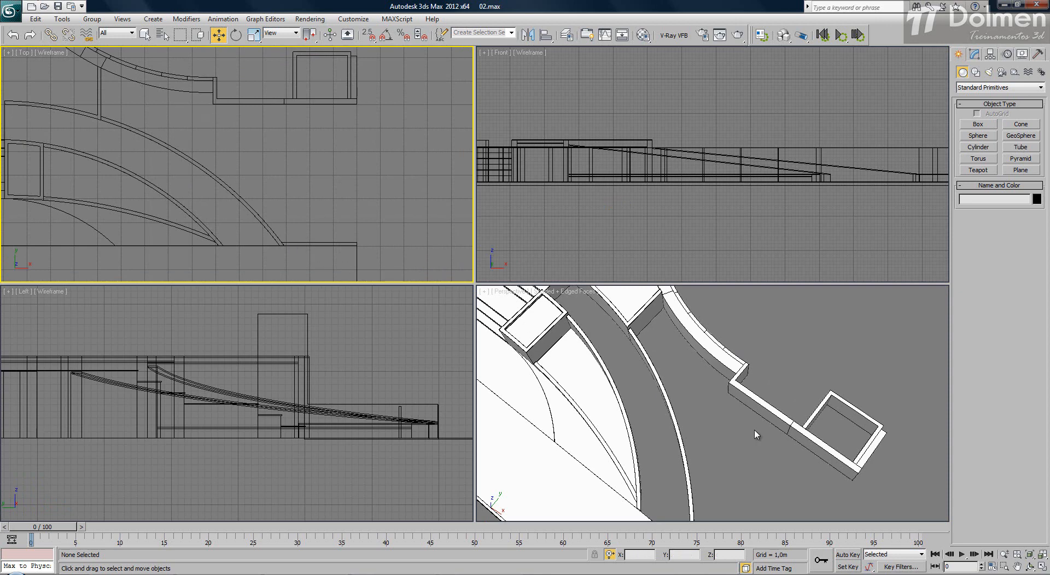
pyautogui.scroll(-10, 738, 454)
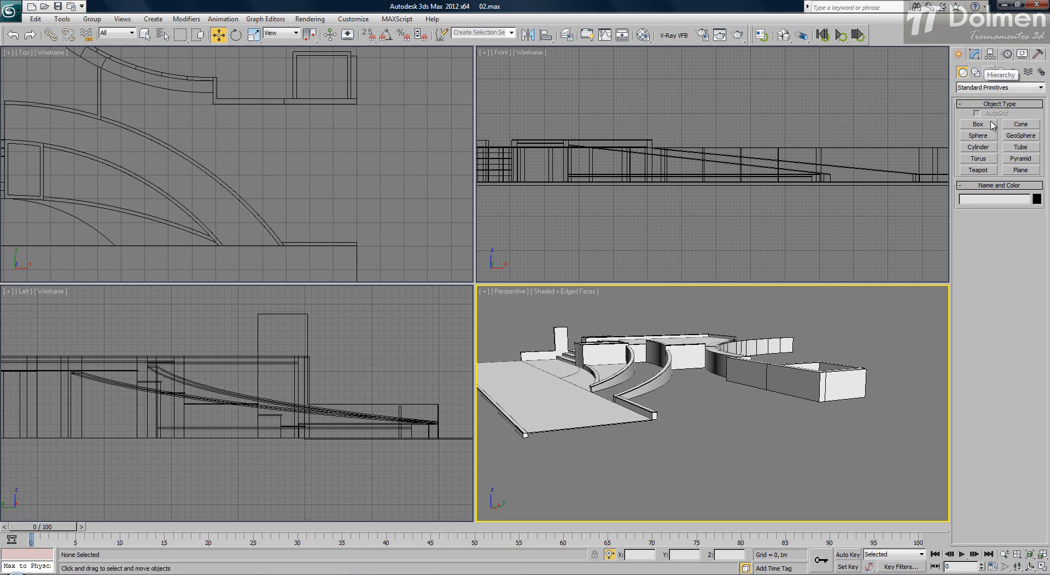
# - In the top view, draw a vertex-snapped plane of 5.85 m by 6.101 m between the stepped rear wall and the low front wall
pyautogui.click(1020, 170)
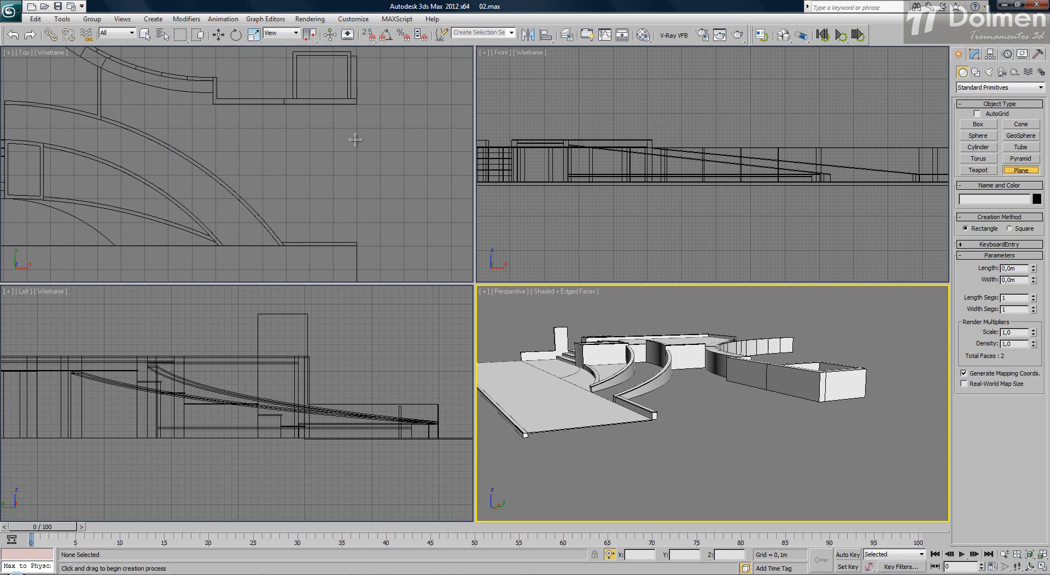
pyautogui.click(1042, 567)
pyautogui.click(1042, 567)
pyautogui.click(379, 191)
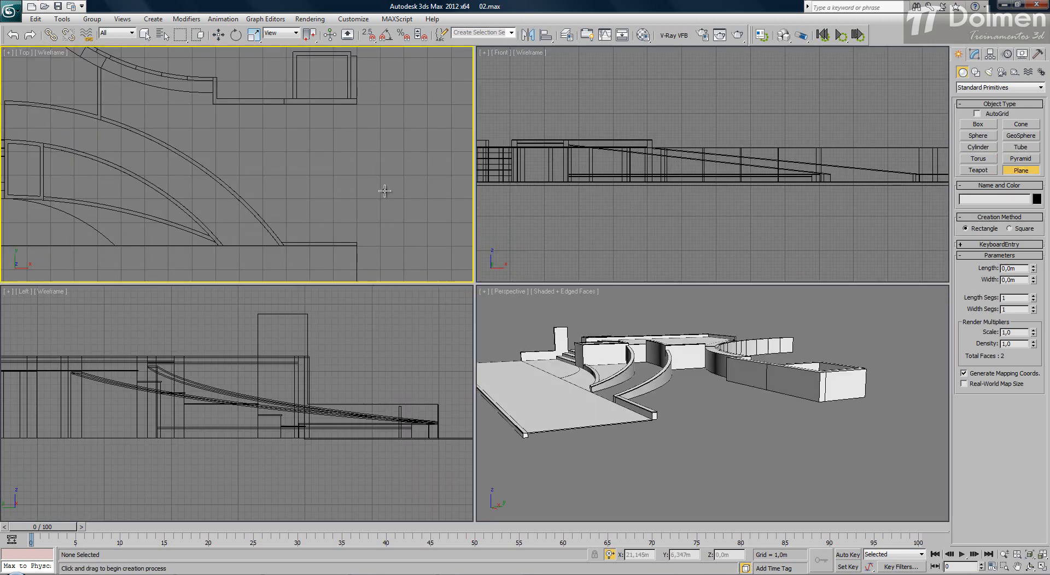
pyautogui.click(1042, 568)
pyautogui.moveTo(339, 232); pyautogui.dragTo(446, 254, button='middle')
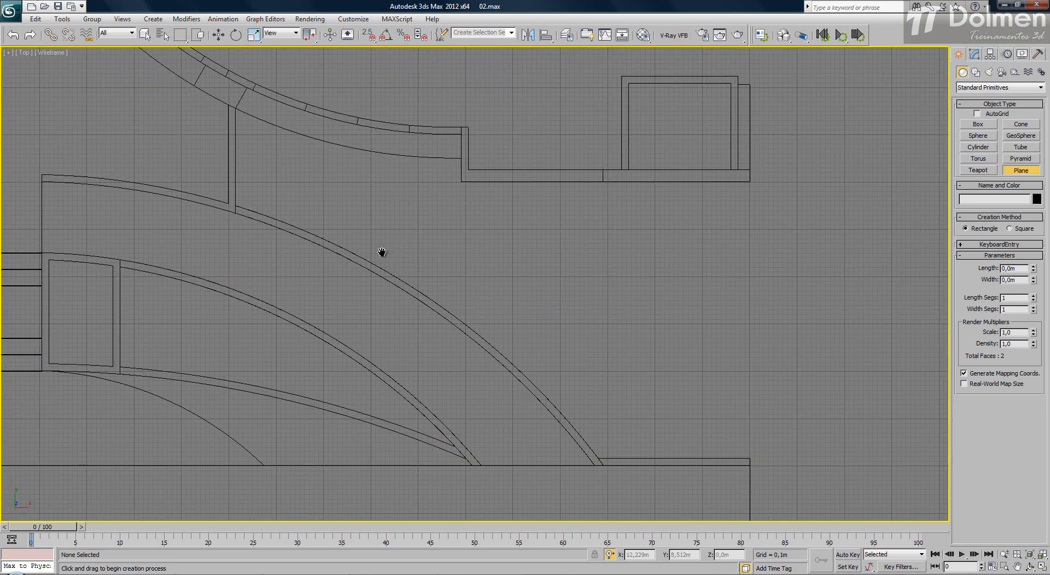
pyautogui.scroll(3, 445, 253)
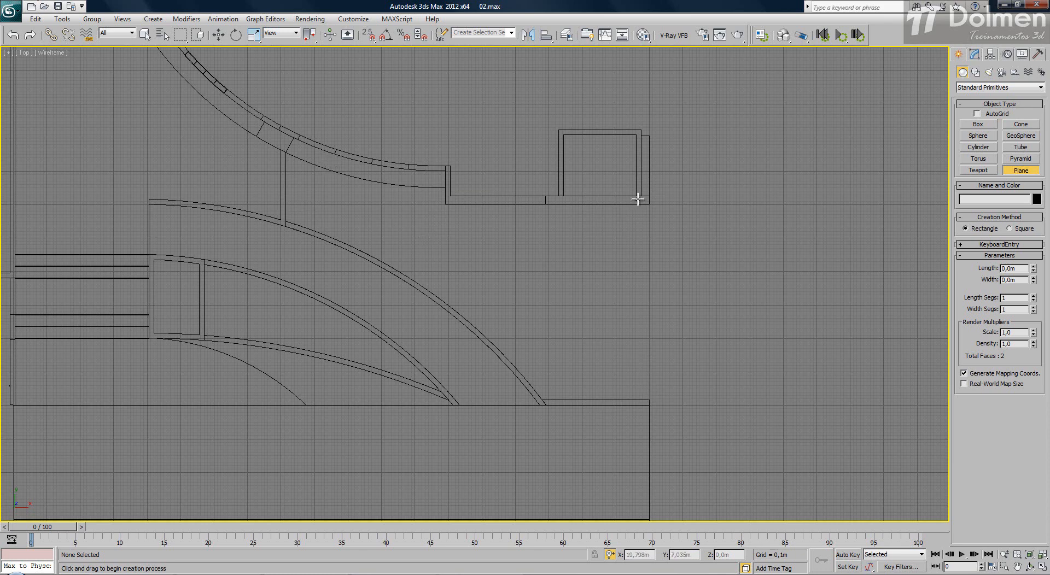
pyautogui.press('s')
pyautogui.moveTo(446, 204); pyautogui.dragTo(649, 400)
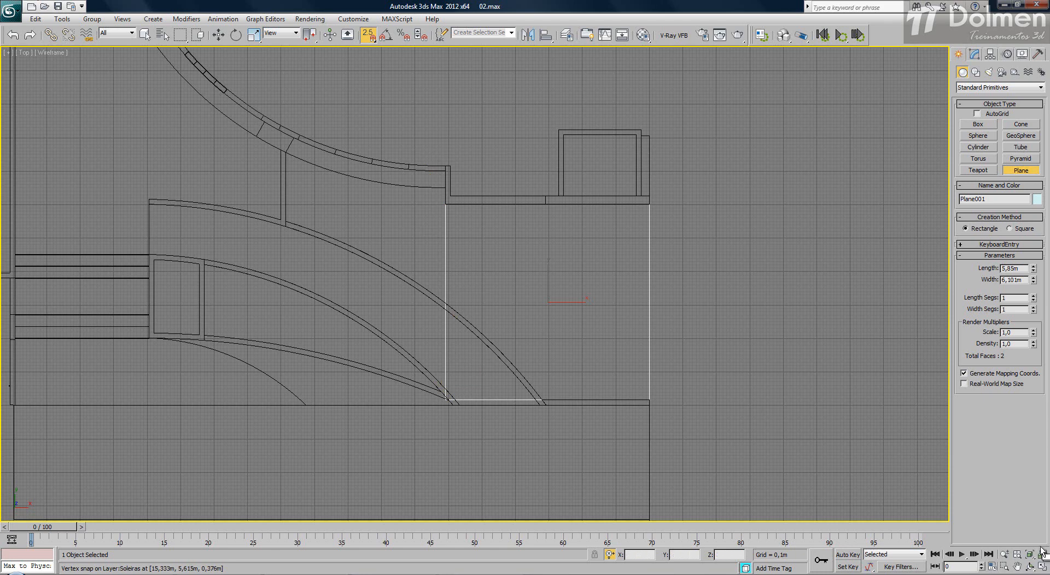
# - Convert the new plane to an Editable Poly
pyautogui.click(1042, 567)
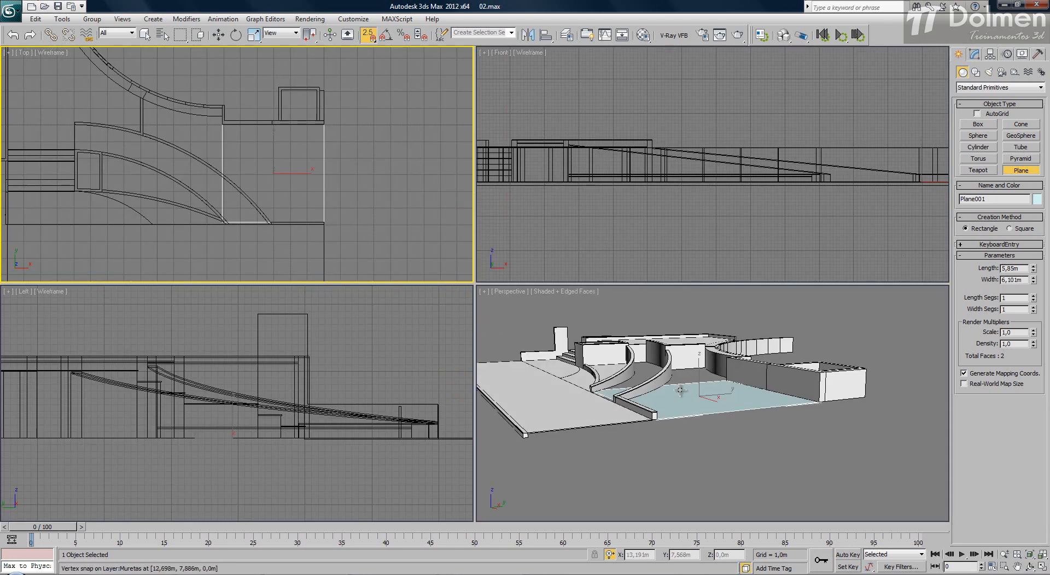
pyautogui.rightClick(723, 383)
pyautogui.press('w')
pyautogui.rightClick(733, 394)
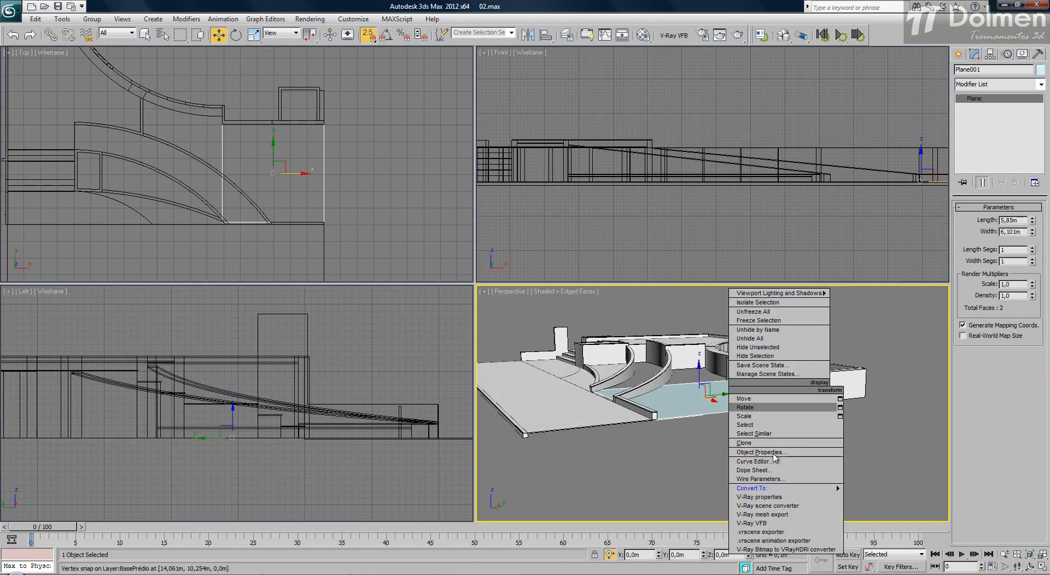
pyautogui.moveTo(788, 491)
pyautogui.click(881, 499)
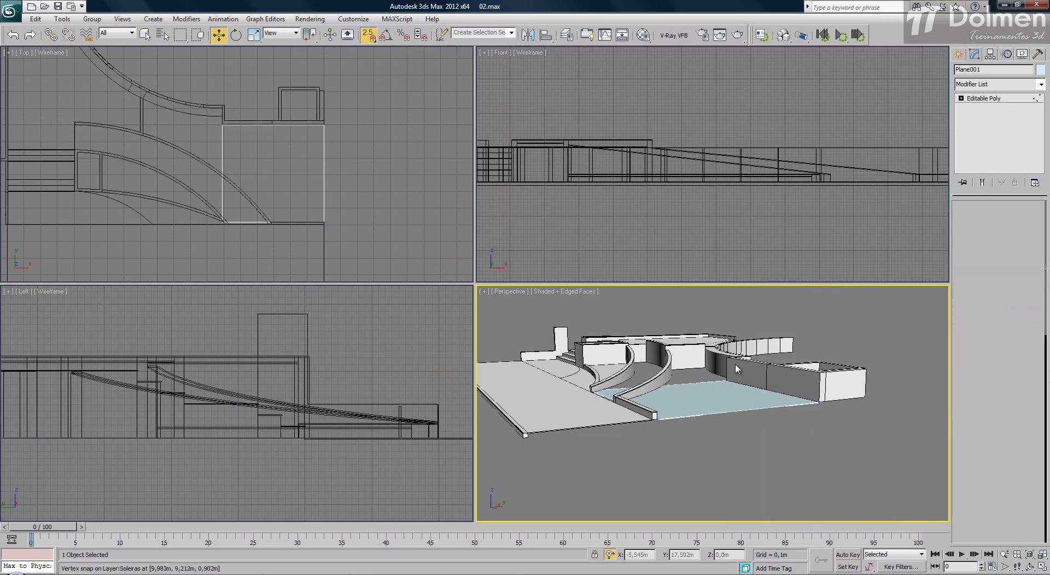
# - Raise the plane's two rear vertices about 0.87 m to form a slope and inspect it beside the curved walls
pyautogui.press('1')
pyautogui.moveTo(710, 350); pyautogui.dragTo(905, 452)
pyautogui.press('s')
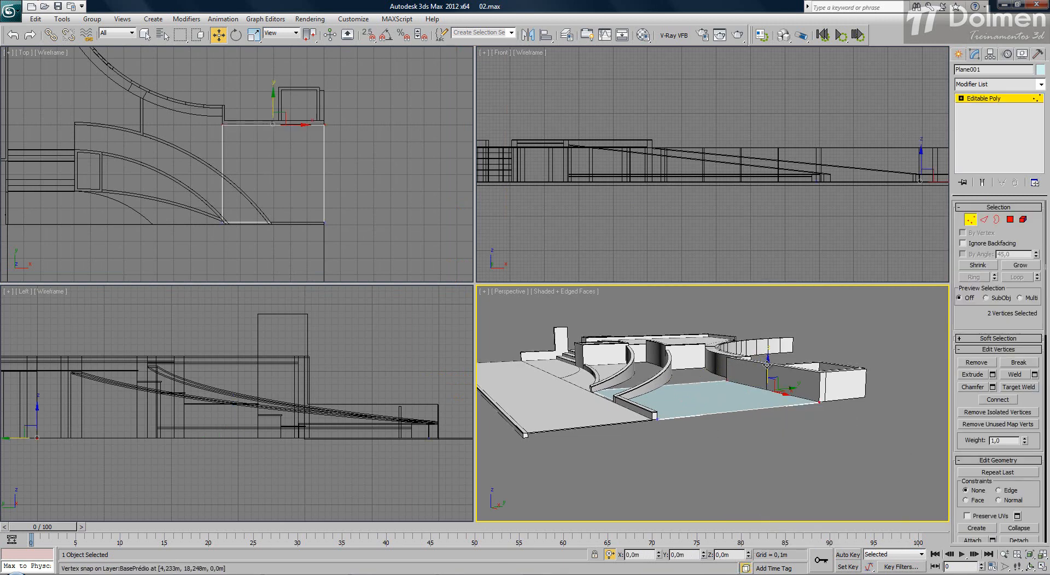
pyautogui.moveTo(768, 362); pyautogui.dragTo(777, 342)
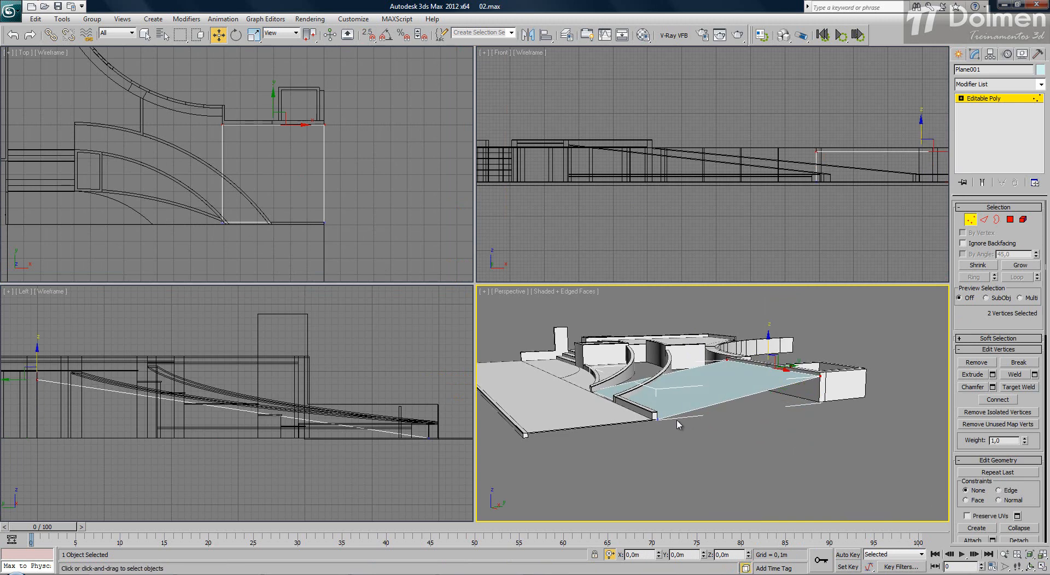
pyautogui.scroll(6, 678, 425)
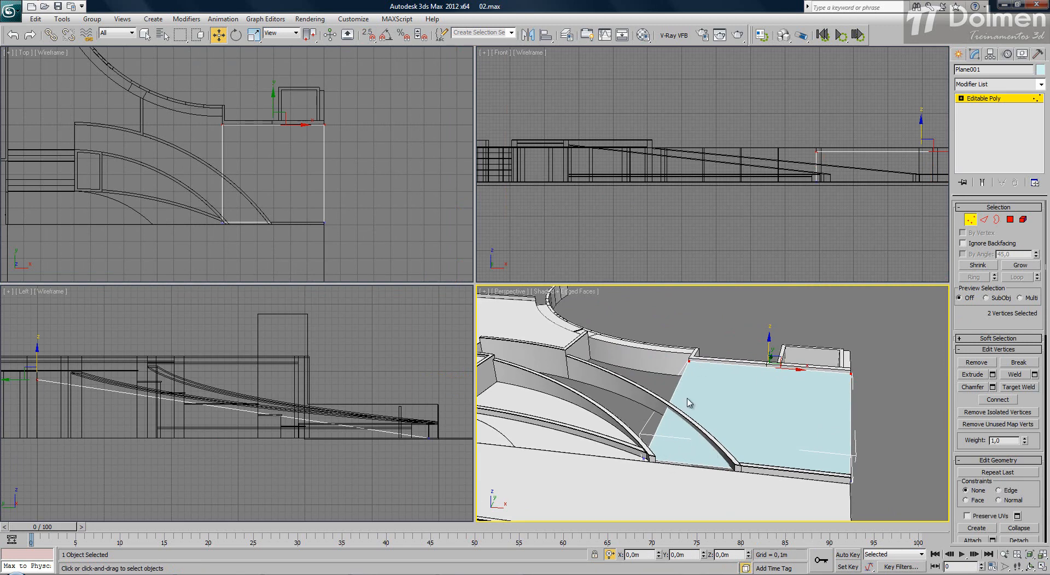
pyautogui.keyDown('alt'); pyautogui.moveTo(687, 366); pyautogui.dragTo(701, 414, button='middle'); pyautogui.keyUp('alt')
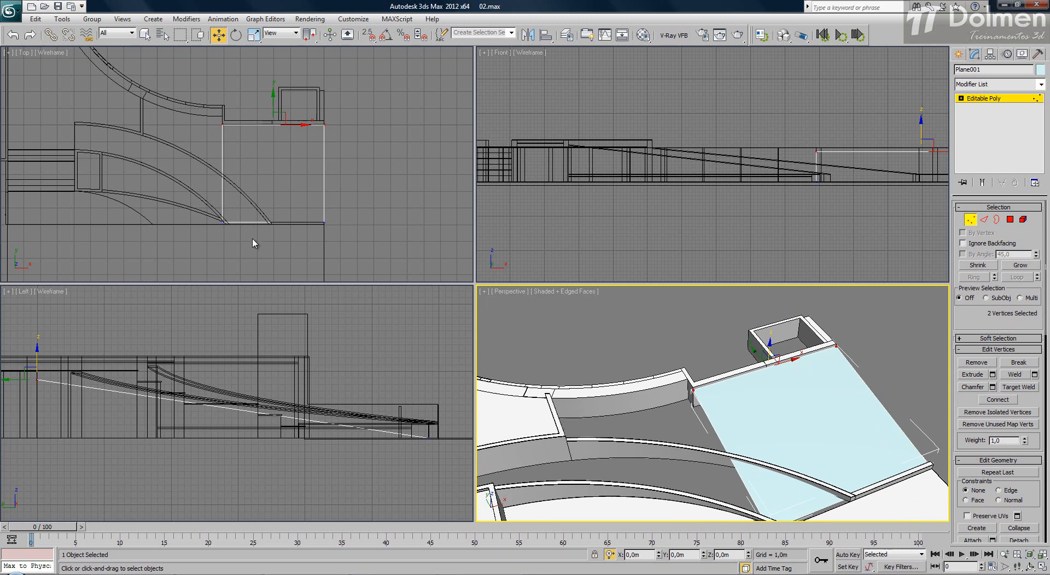
# - In the top view, move the plane's inner front vertex back along Y onto the outer curved wall's edge
pyautogui.click(222, 222)
pyautogui.moveTo(222, 201); pyautogui.dragTo(221, 157)
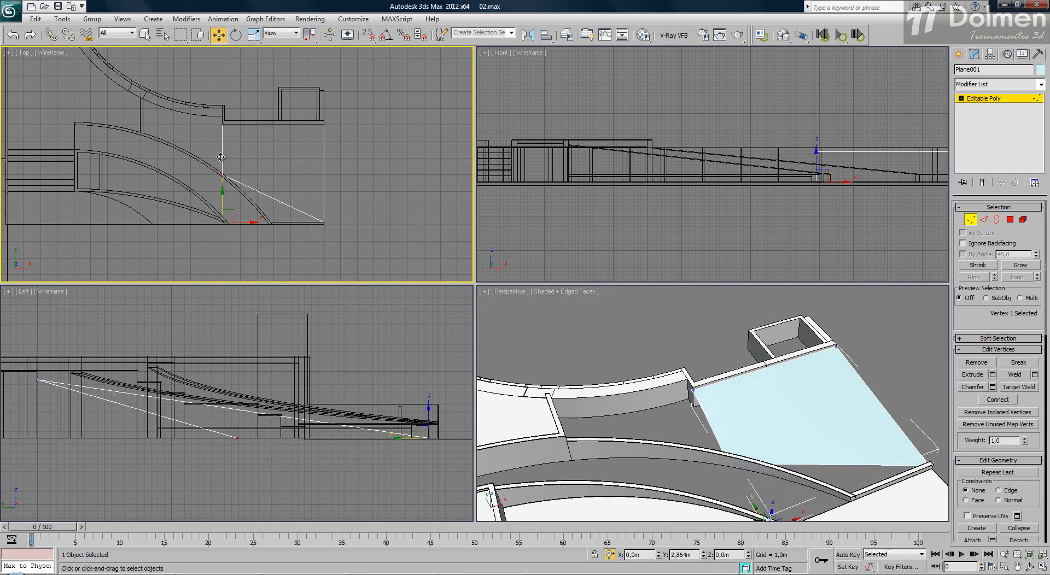
pyautogui.scroll(5, 222, 164)
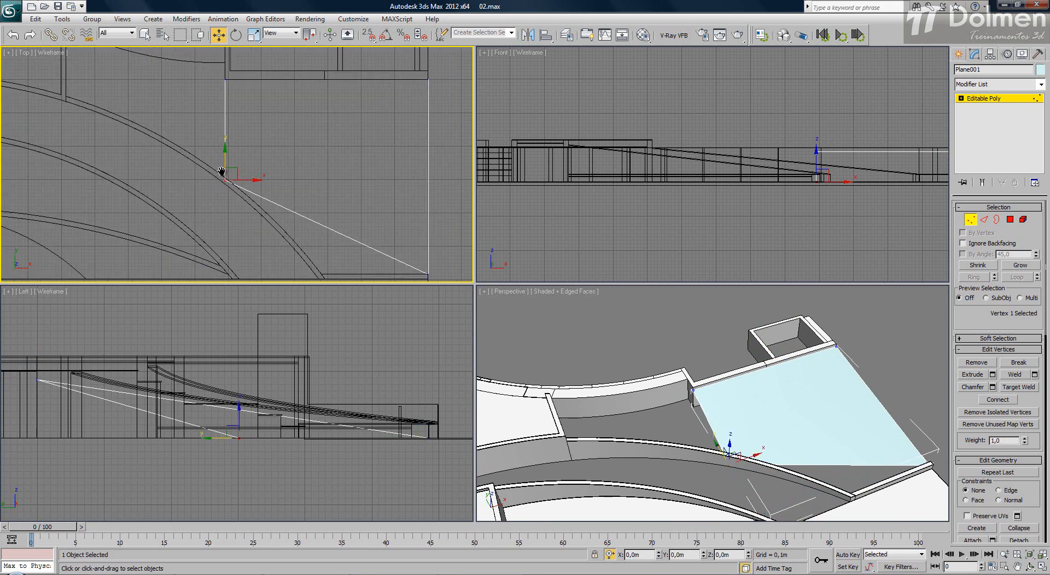
pyautogui.press('s')
pyautogui.moveTo(223, 174); pyautogui.dragTo(223, 167)
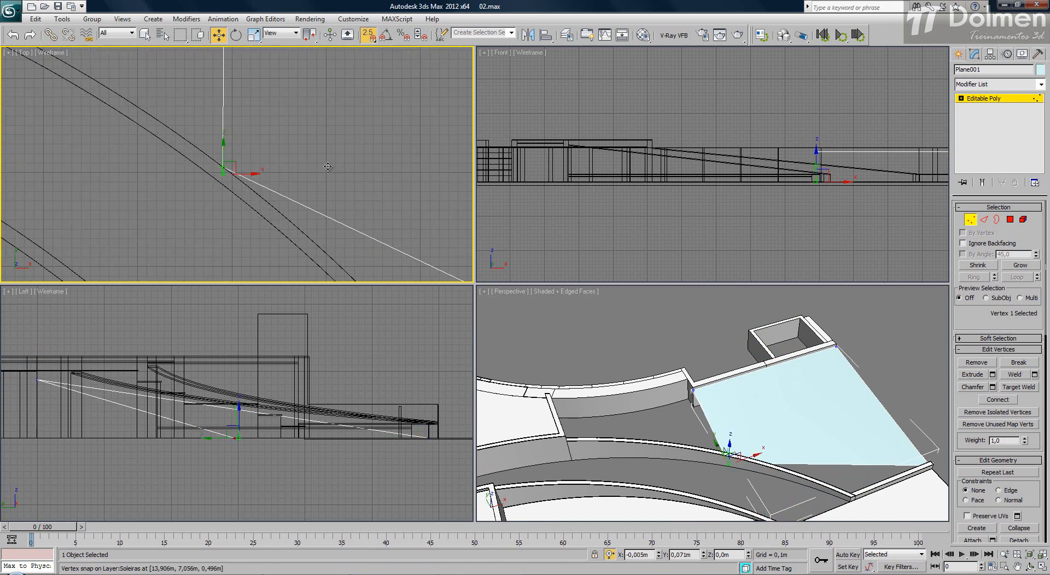
# - Raise the vertex on the curved wall about 0.38 m to match the plane's slope
pyautogui.keyDown('alt'); pyautogui.moveTo(733, 454); pyautogui.dragTo(611, 412, button='middle'); pyautogui.keyUp('alt')
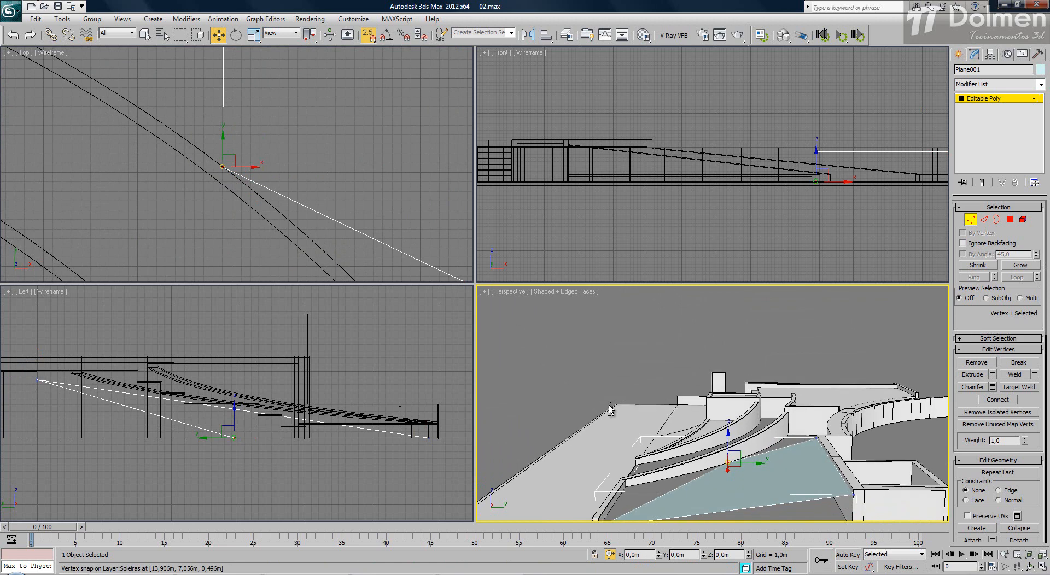
pyautogui.press('s')
pyautogui.moveTo(727, 438); pyautogui.dragTo(728, 428)
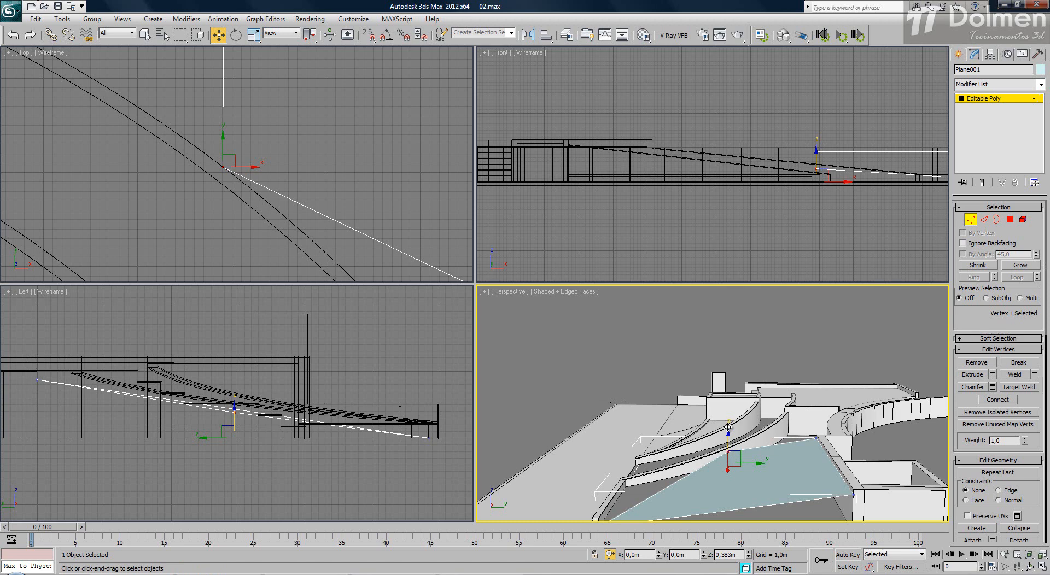
pyautogui.scroll(-3, 243, 110)
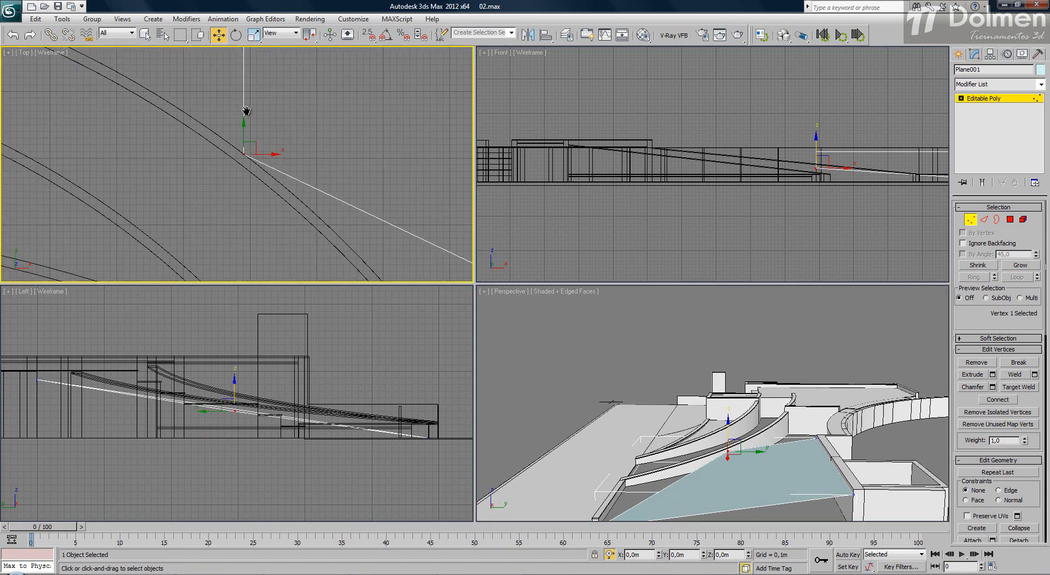
pyautogui.scroll(-3, 246, 105)
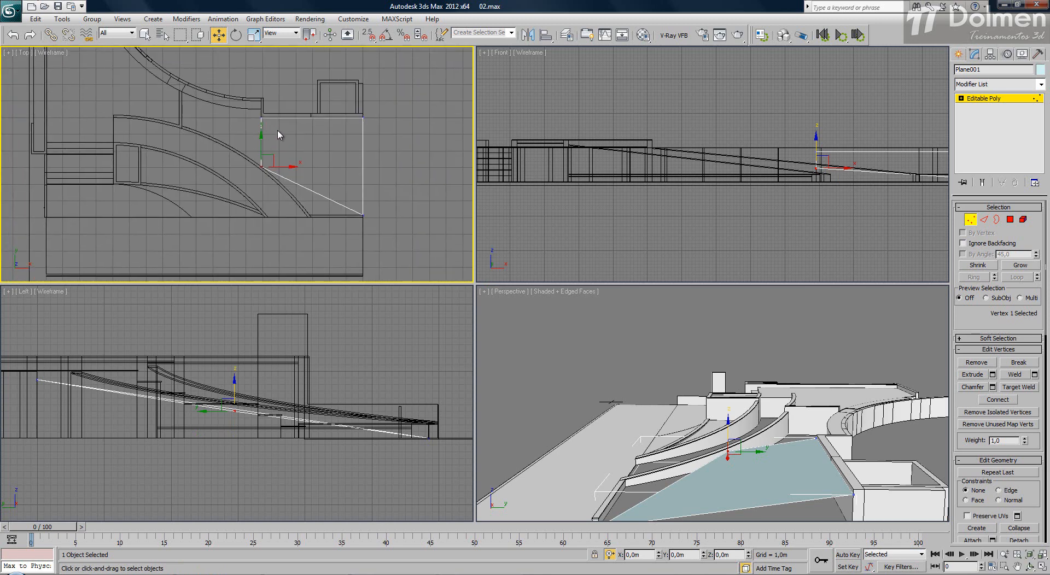
# - Extend the plane's inner side edge with a new face, snapping it in line with the short straight dividing wall
pyautogui.press('2')
pyautogui.click(263, 142)
pyautogui.keyDown('shift'); pyautogui.moveTo(279, 142); pyautogui.dragTo(199, 136); pyautogui.keyUp('shift')
pyautogui.scroll(4, 169, 116)
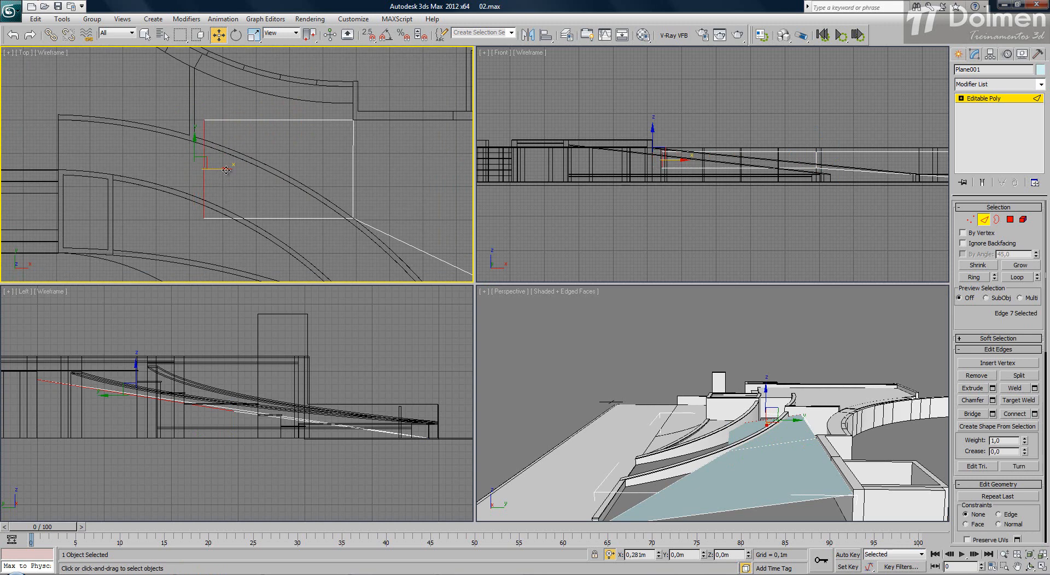
pyautogui.scroll(5, 213, 134)
pyautogui.press('s')
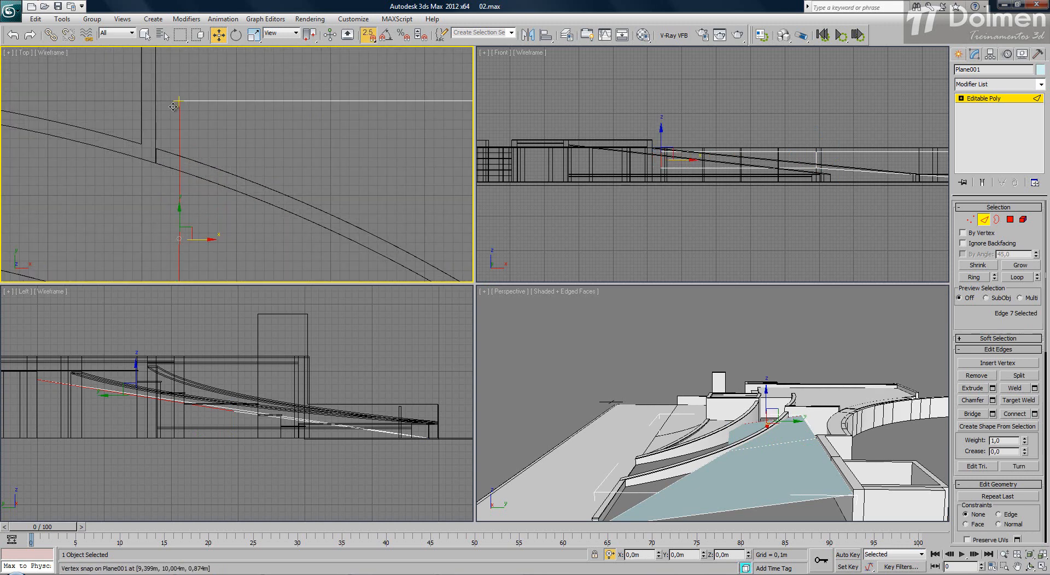
pyautogui.moveTo(173, 106); pyautogui.dragTo(153, 139)
# - Move the new face's front vertex back to the junction of the curved wall and the dividing wall
pyautogui.scroll(-4, 202, 146)
pyautogui.press('1')
pyautogui.moveTo(155, 229); pyautogui.dragTo(203, 283)
pyautogui.press('s')
pyautogui.moveTo(179, 234); pyautogui.dragTo(187, 118)
pyautogui.moveTo(186, 119); pyautogui.dragTo(186, 118)
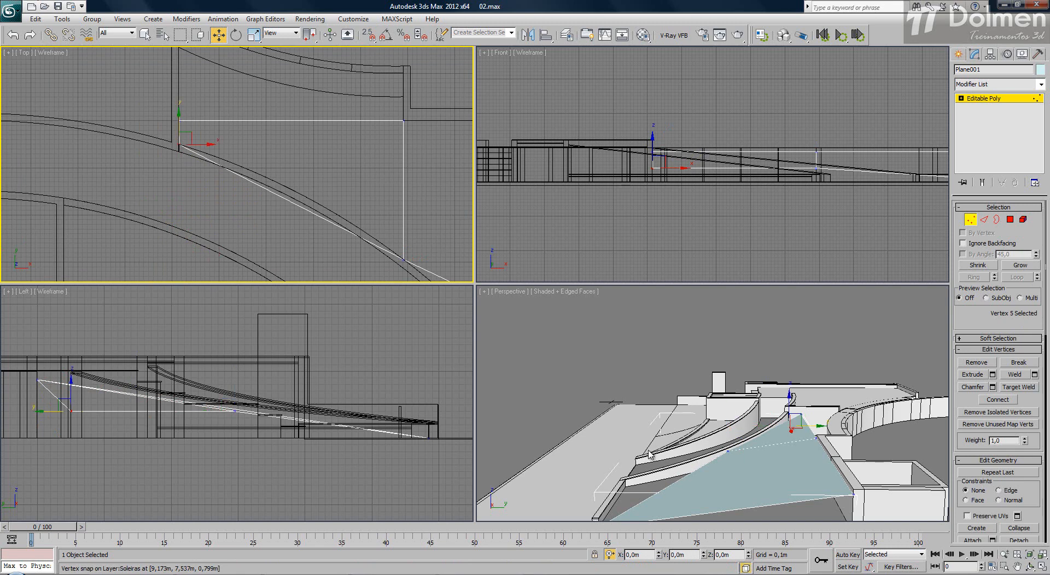
# - Raise the vertex at the dividing wall junction to follow the curved wall's slope, refining its height in the front view
pyautogui.keyDown('alt'); pyautogui.moveTo(711, 416); pyautogui.dragTo(697, 471, button='middle'); pyautogui.keyUp('alt')
pyautogui.keyDown('alt'); pyautogui.moveTo(793, 409); pyautogui.dragTo(789, 402, button='middle'); pyautogui.keyUp('alt')
pyautogui.moveTo(789, 395); pyautogui.dragTo(791, 393)
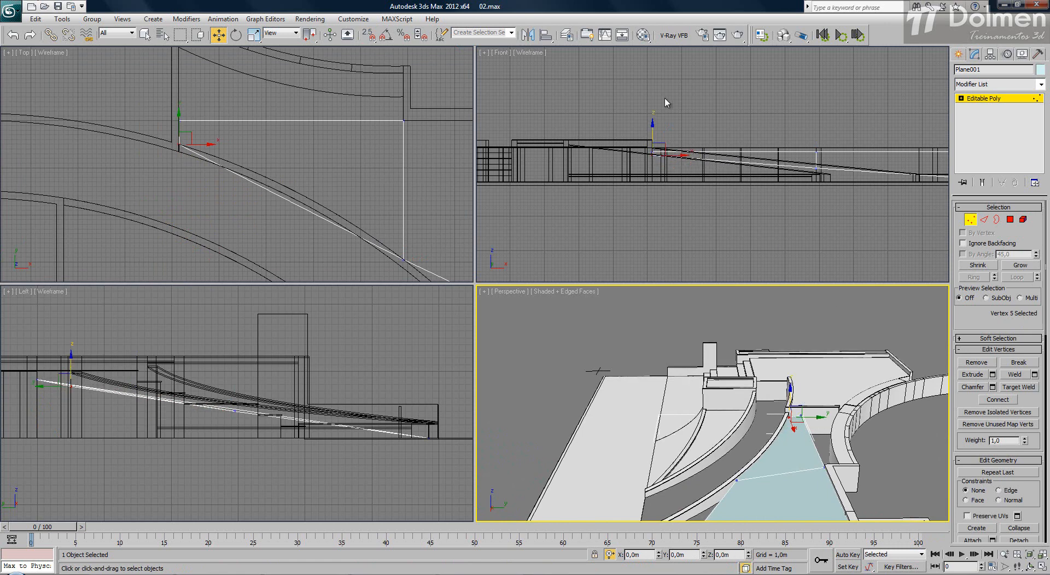
pyautogui.scroll(5, 668, 140)
pyautogui.moveTo(614, 235); pyautogui.dragTo(553, 178, button='middle')
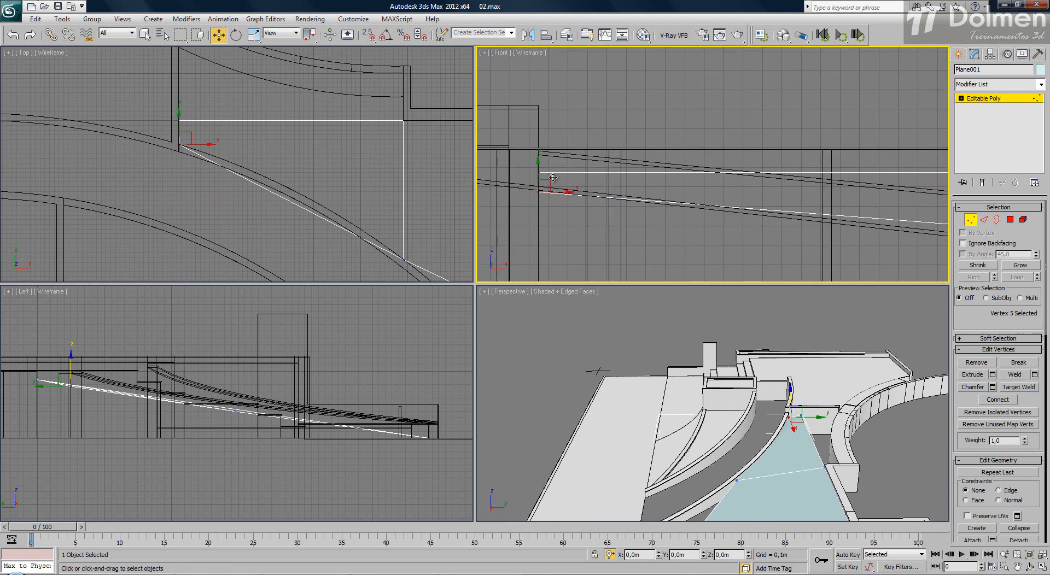
pyautogui.moveTo(538, 168); pyautogui.dragTo(537, 164)
# - Move the plane's outer front vertex back from the low front wall and extend the adjoining diagonal edge forward as a new face
pyautogui.keyDown('alt'); pyautogui.moveTo(803, 461); pyautogui.dragTo(724, 360, button='middle'); pyautogui.keyUp('alt')
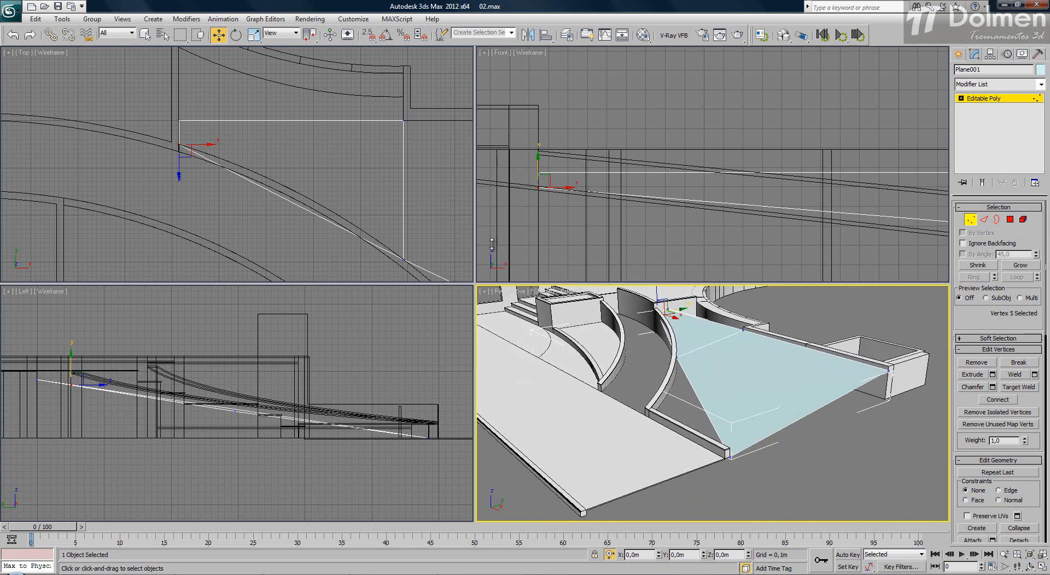
pyautogui.moveTo(336, 211); pyautogui.dragTo(263, 159, button='middle')
pyautogui.scroll(-4, 375, 223)
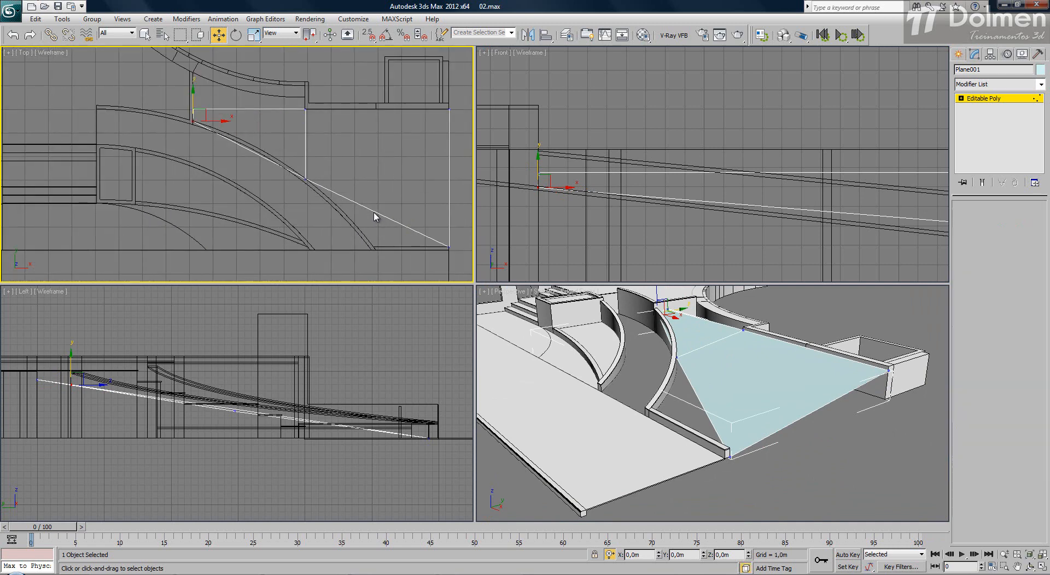
pyautogui.press('2')
pyautogui.click(372, 212)
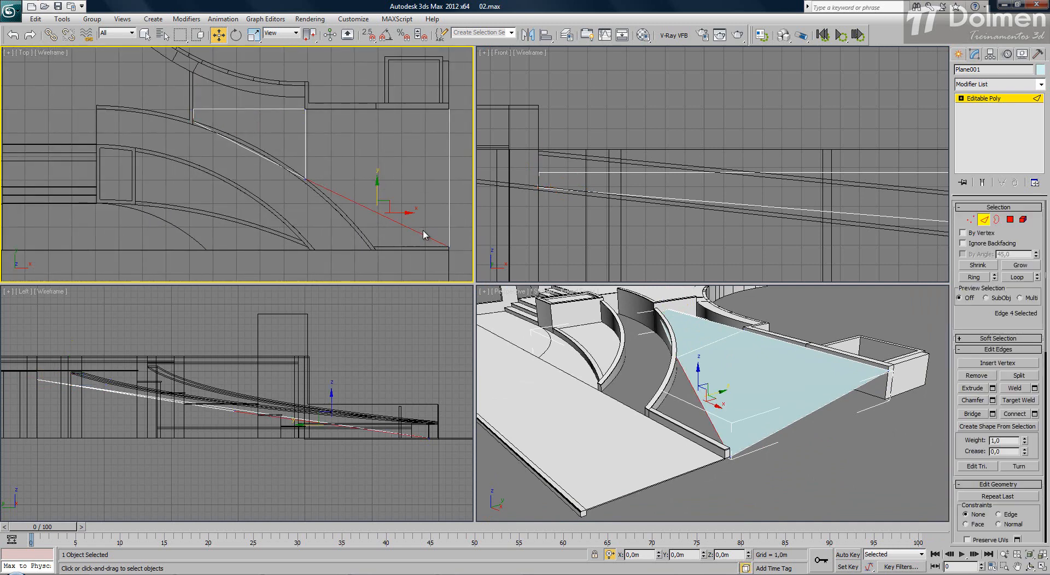
pyautogui.press('1')
pyautogui.click(449, 222)
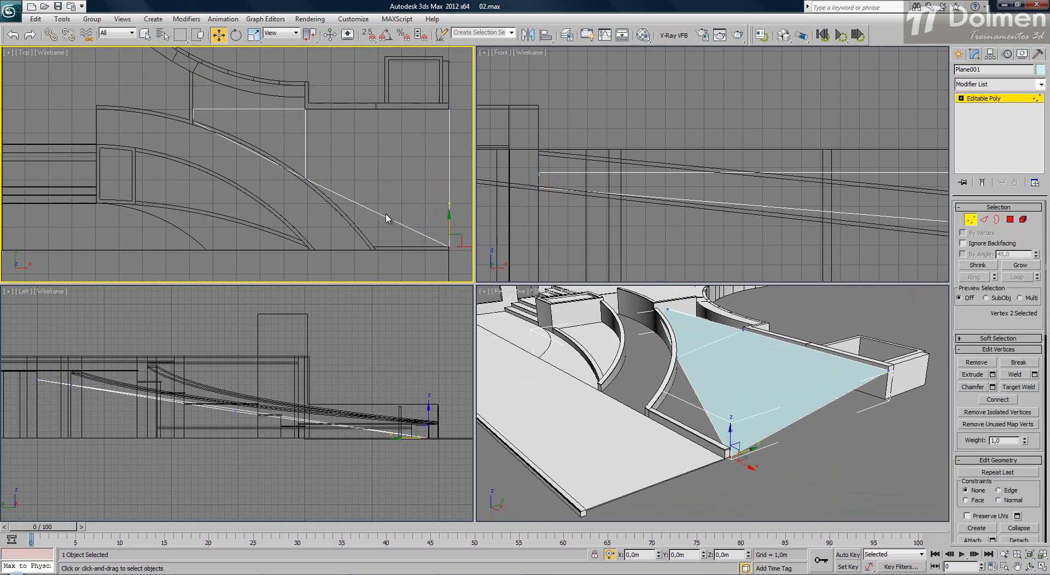
pyautogui.press('2')
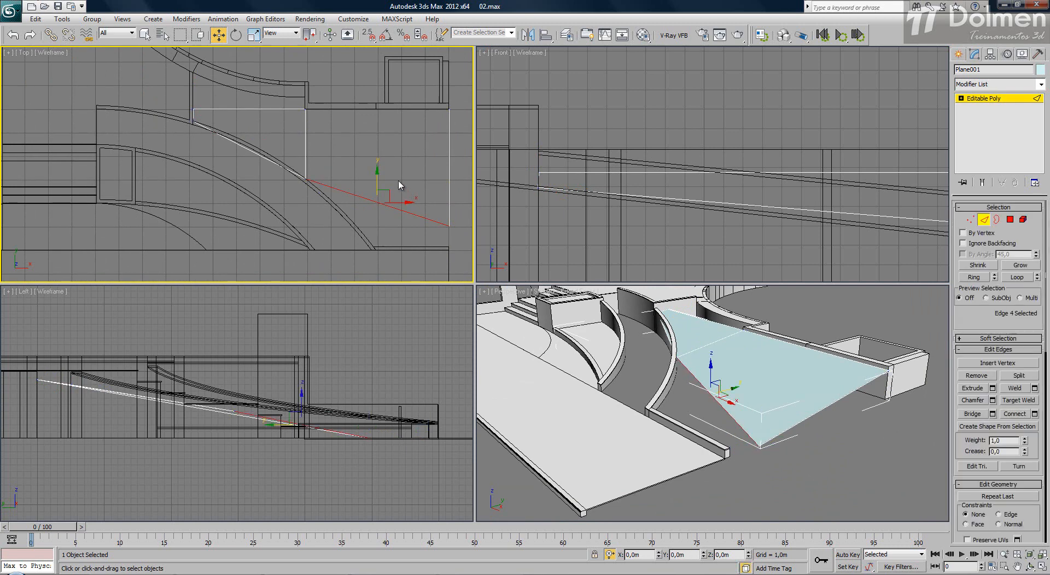
pyautogui.keyDown('shift'); pyautogui.moveTo(377, 180); pyautogui.dragTo(377, 204); pyautogui.keyUp('shift')
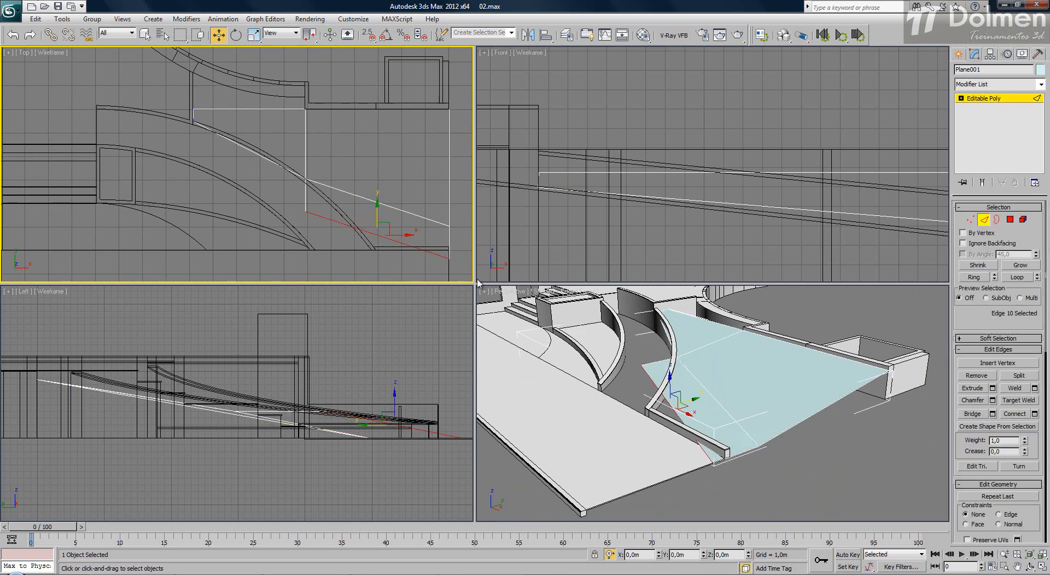
# - Snap the new face's inner vertex to the curved wall's lower end and align its outer vertex with the low front wall
pyautogui.press('1')
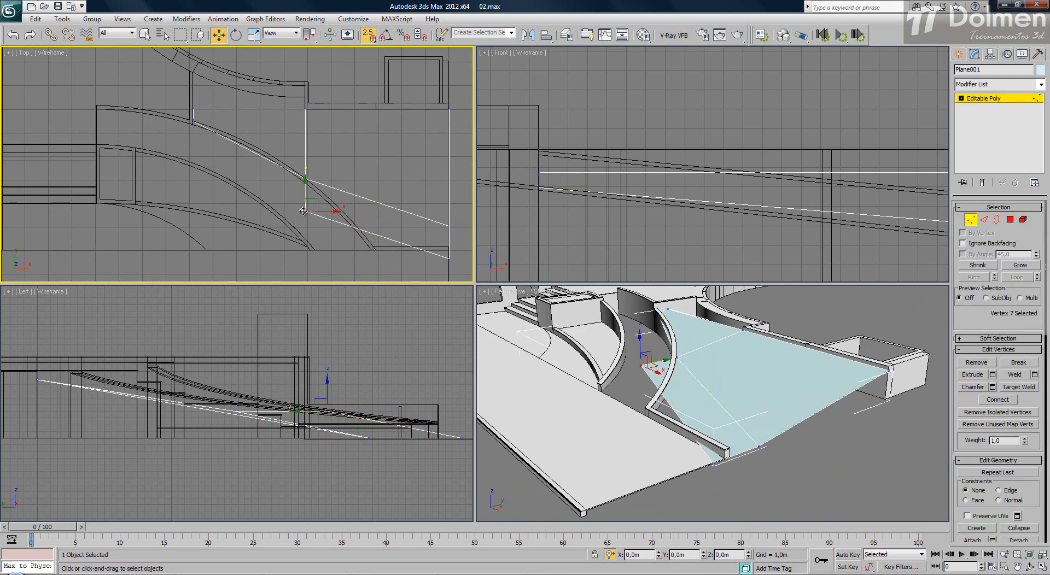
pyautogui.moveTo(303, 211); pyautogui.dragTo(359, 177)
pyautogui.scroll(5, 376, 247)
pyautogui.scroll(-3, 359, 176)
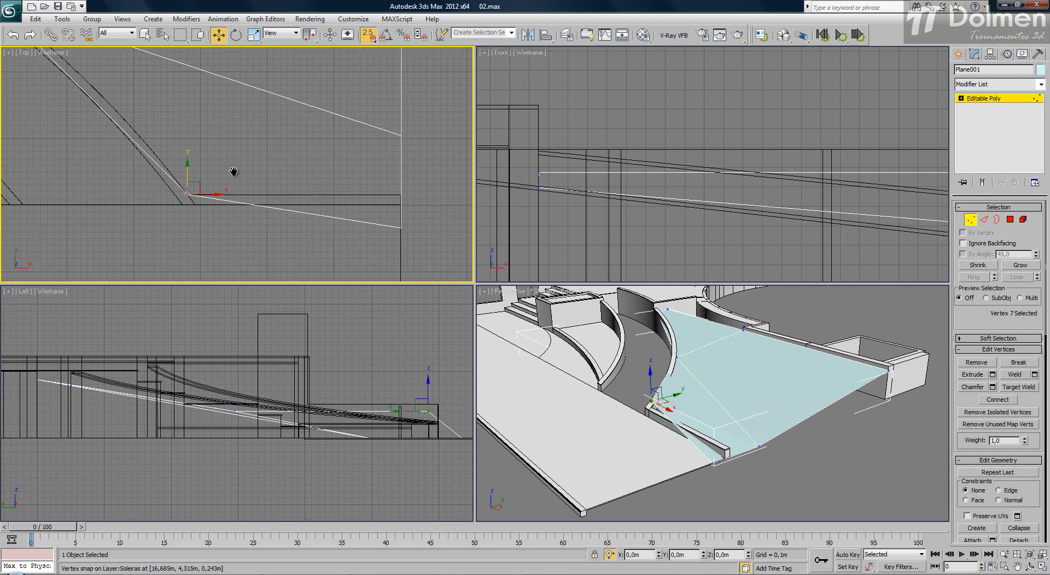
pyautogui.click(389, 227)
pyautogui.moveTo(389, 227); pyautogui.dragTo(389, 194)
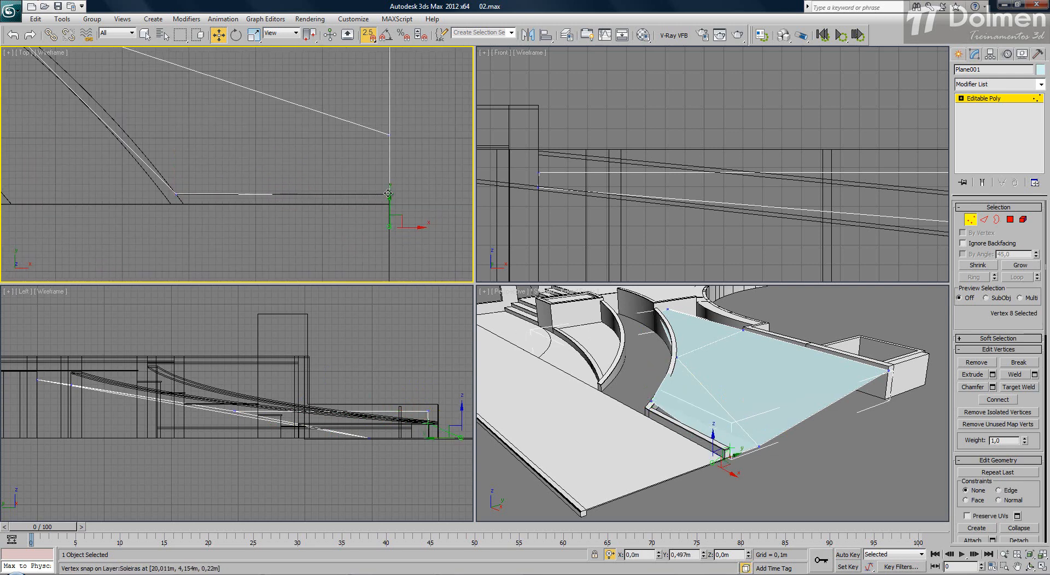
# - Lower the plane's vertex at the curved wall's lower end to the top of the low front wall
pyautogui.click(651, 402)
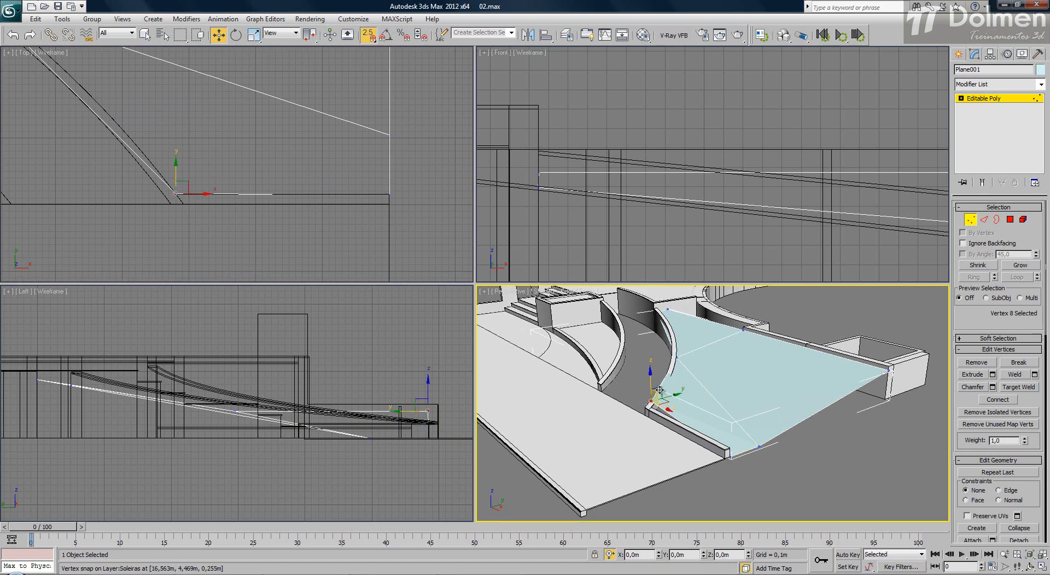
pyautogui.press('s')
pyautogui.press('z')
pyautogui.rightClick(708, 141)
pyautogui.scroll(2, 711, 148)
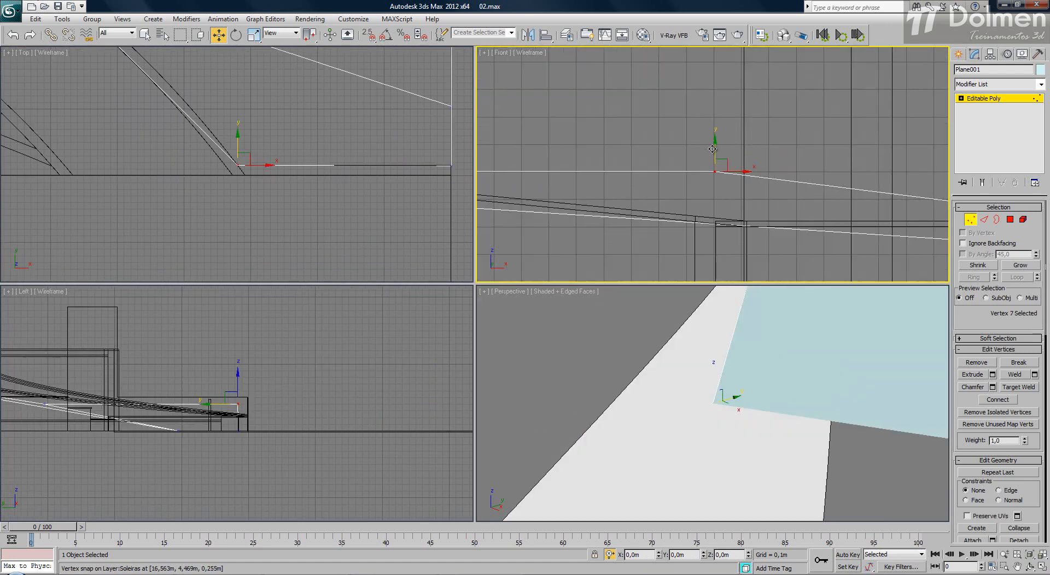
pyautogui.moveTo(715, 150); pyautogui.dragTo(716, 219)
pyautogui.scroll(-6, 715, 383)
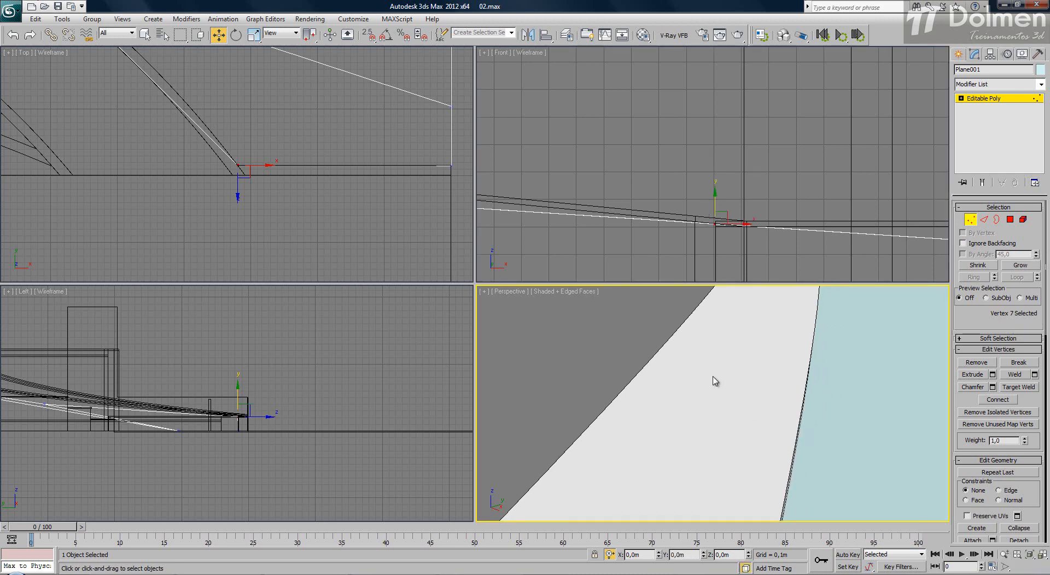
# - Raise the plane's outer front corner vertex to the top edge of the low front wall
pyautogui.keyDown('alt'); pyautogui.moveTo(714, 391); pyautogui.dragTo(777, 417, button='middle'); pyautogui.keyUp('alt')
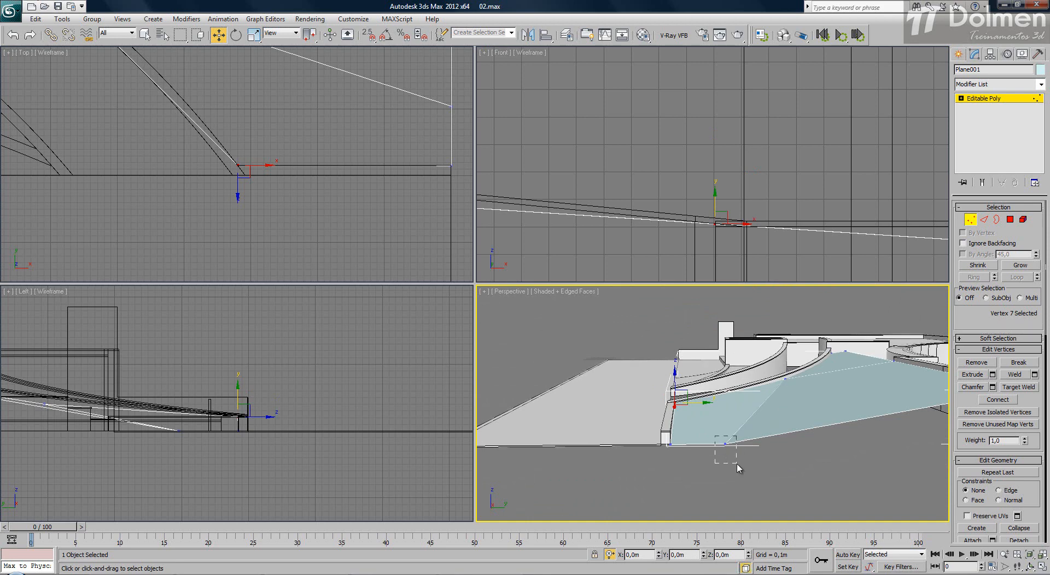
pyautogui.moveTo(738, 468); pyautogui.dragTo(737, 467)
pyautogui.keyDown('alt'); pyautogui.moveTo(738, 468); pyautogui.dragTo(703, 460, button='middle'); pyautogui.keyUp('alt')
pyautogui.click(677, 440)
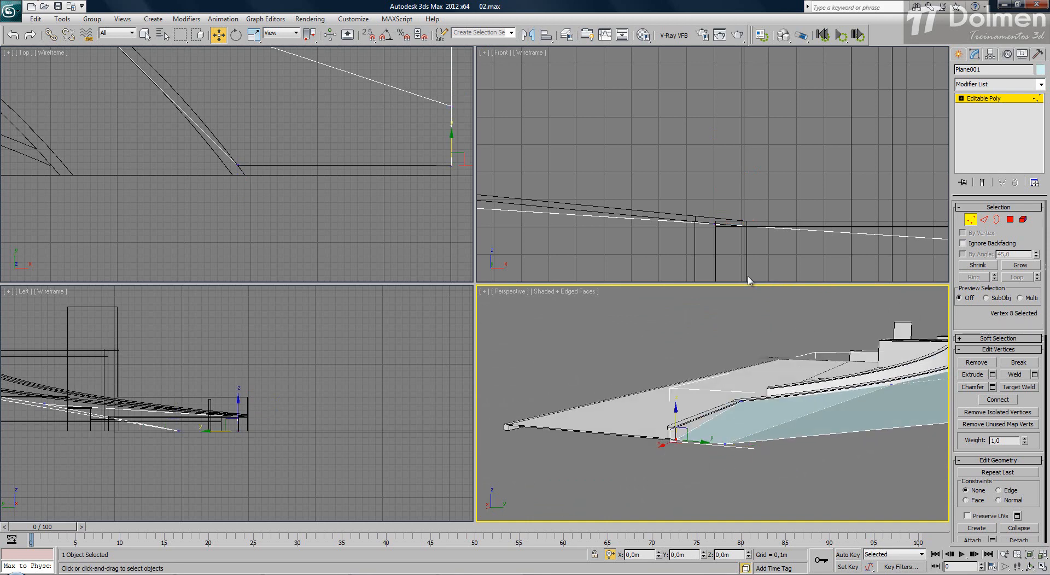
pyautogui.rightClick(787, 211)
pyautogui.press('z')
pyautogui.moveTo(704, 181); pyautogui.dragTo(785, 224, button='middle')
pyautogui.scroll(3, 833, 209)
pyautogui.scroll(-3, 831, 209)
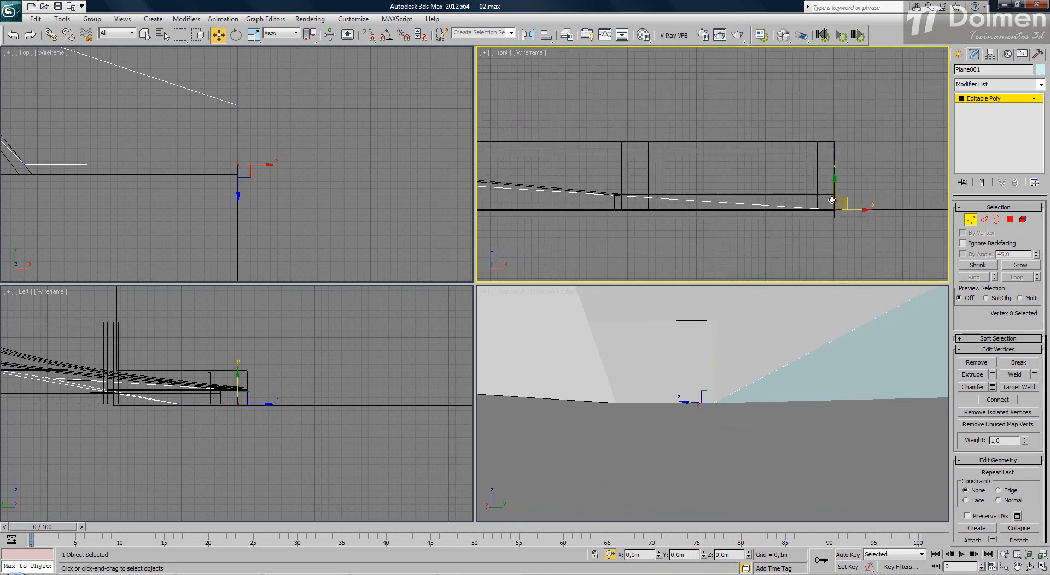
pyautogui.moveTo(835, 192); pyautogui.dragTo(842, 163)
# - Raise the outer edge vertex behind the front corner by about 0.24 m to continue the slope, and check the surface
pyautogui.moveTo(779, 355); pyautogui.dragTo(747, 433, button='middle')
pyautogui.scroll(-4, 746, 423)
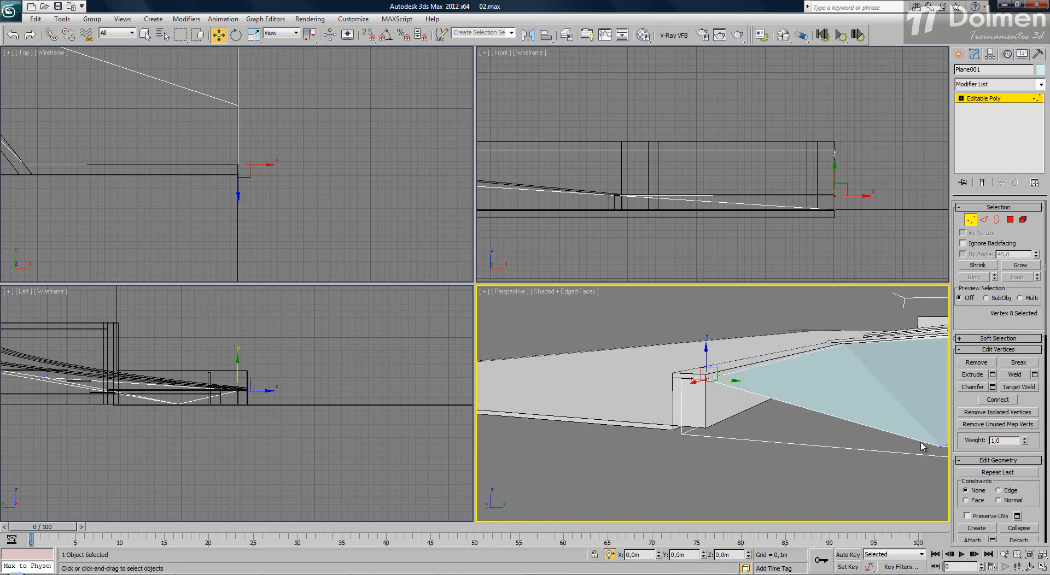
pyautogui.click(940, 448)
pyautogui.moveTo(849, 193); pyautogui.dragTo(843, 167)
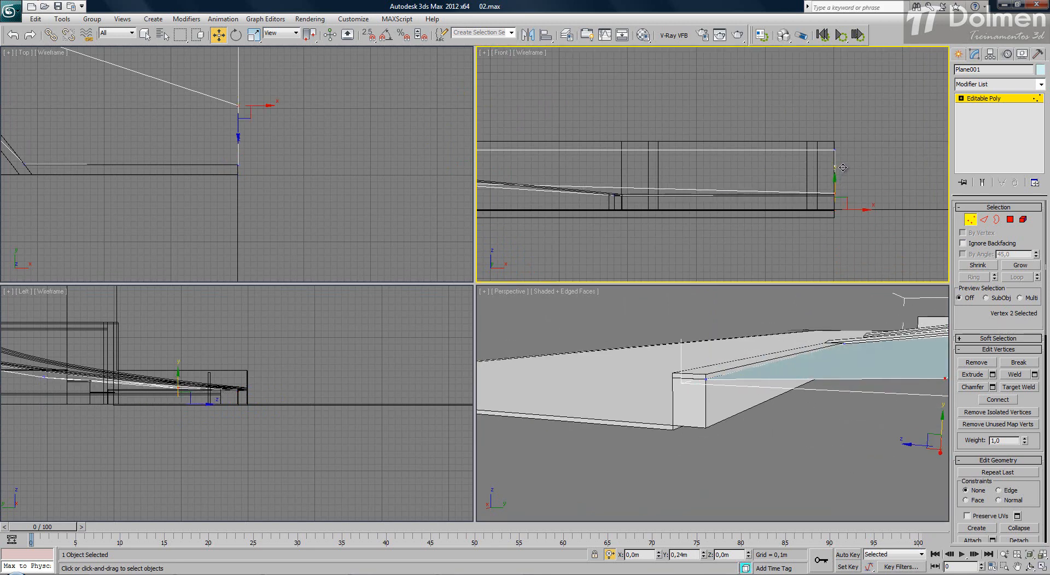
pyautogui.moveTo(777, 387)
pyautogui.keyDown('alt'); pyautogui.mouseDown(button='middle')
pyautogui.moveTo(733, 410)
pyautogui.moveTo(768, 432)
pyautogui.moveTo(799, 430)
pyautogui.moveTo(768, 375)
pyautogui.mouseUp(button='middle'); pyautogui.keyUp('alt')
pyautogui.moveTo(768, 363)
pyautogui.mouseDown()
pyautogui.moveTo(786, 332)
pyautogui.moveTo(780, 348)
pyautogui.mouseUp()
pyautogui.click(672, 405)
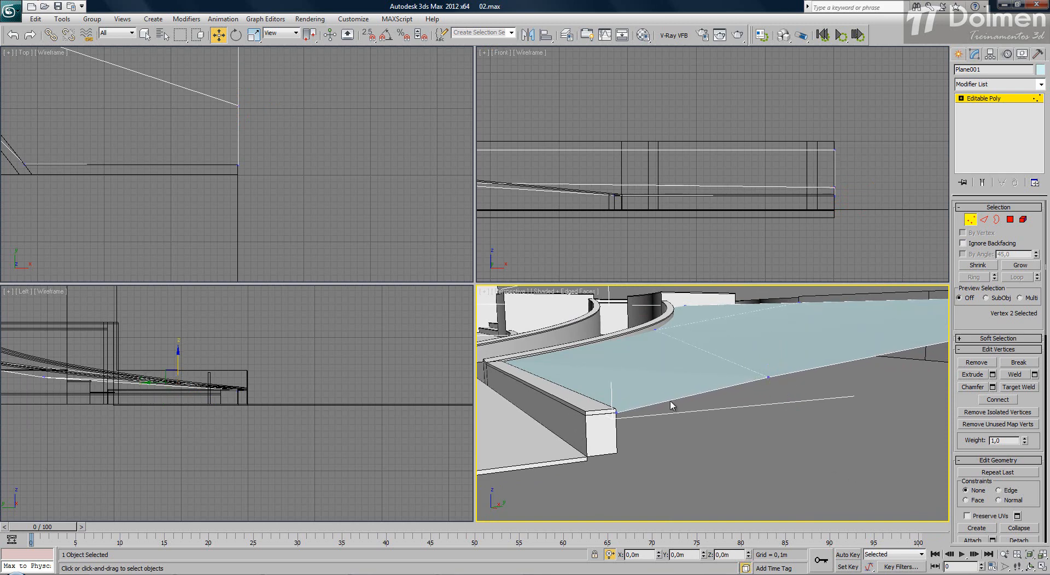
# - Extend the plane's rear edge beside the dividing wall backward as a new face toward the rear curved wall
pyautogui.scroll(-2, 673, 410)
pyautogui.scroll(6, 673, 414)
pyautogui.keyDown('alt'); pyautogui.moveTo(698, 430); pyautogui.dragTo(714, 426, button='middle'); pyautogui.keyUp('alt')
pyautogui.scroll(-4, 188, 132)
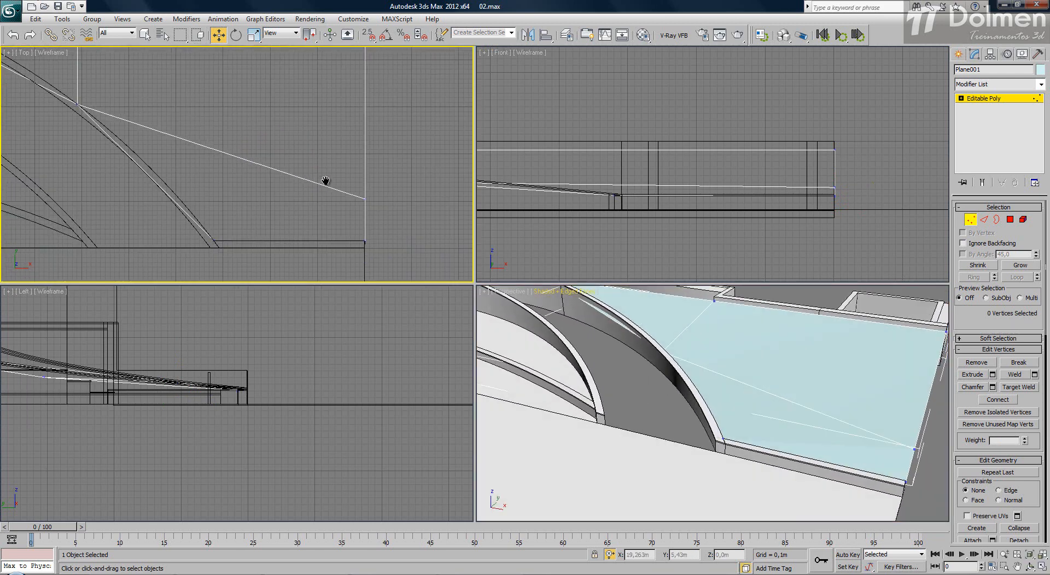
pyautogui.moveTo(190, 153); pyautogui.dragTo(257, 174, button='middle')
pyautogui.press('2')
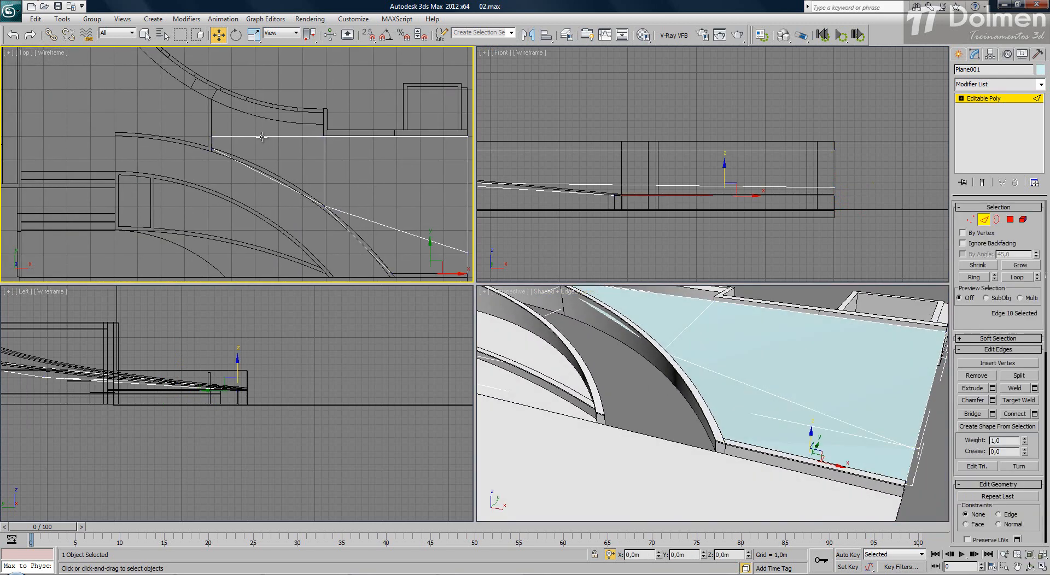
pyautogui.click(265, 136)
pyautogui.keyDown('shift'); pyautogui.moveTo(267, 114); pyautogui.dragTo(272, 99); pyautogui.keyUp('shift')
# - Snap the new rear face's outer vertex to the end of the curved base line at the rear wall corner
pyautogui.scroll(5, 322, 119)
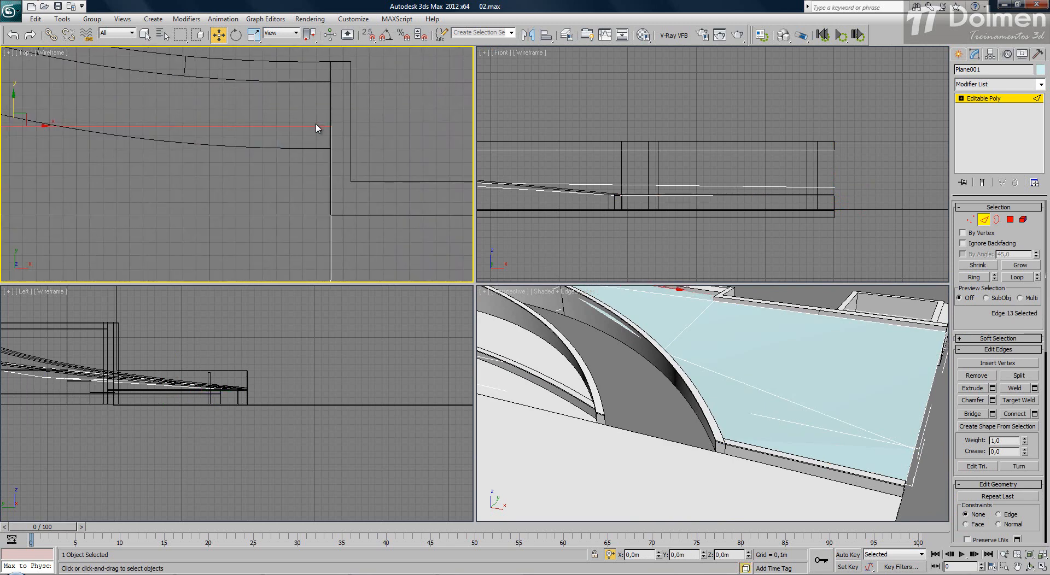
pyautogui.press('1')
pyautogui.click(330, 125)
pyautogui.press('s')
pyautogui.moveTo(328, 145); pyautogui.dragTo(329, 149)
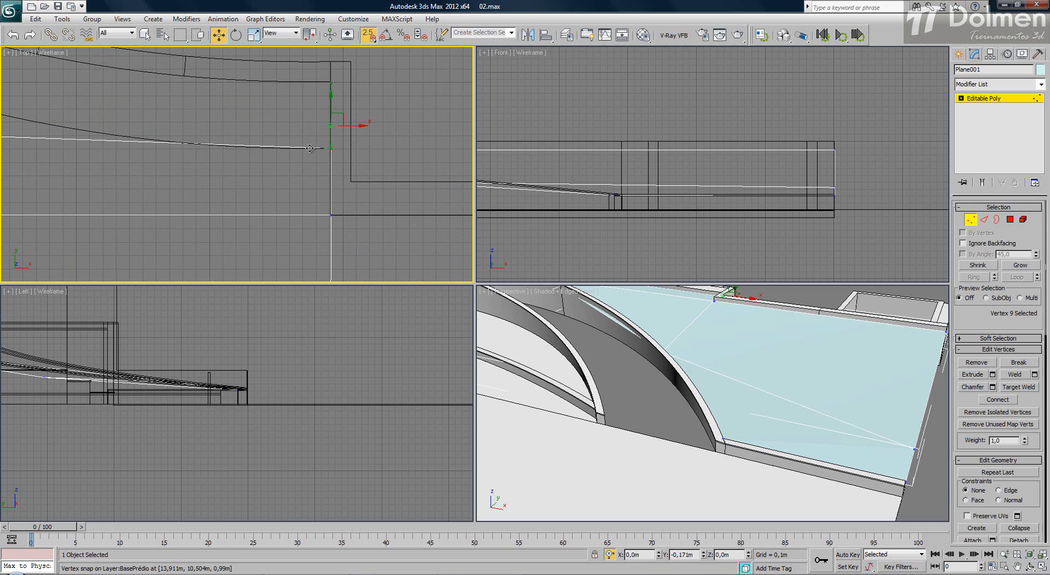
# - Snap the new rear face's other vertex to the junction of the dividing wall and the rear curved wall
pyautogui.moveTo(17, 119); pyautogui.dragTo(279, 136, button='middle')
pyautogui.scroll(-5, 69, 128)
pyautogui.moveTo(63, 129); pyautogui.dragTo(142, 137, button='middle')
pyautogui.click(121, 144)
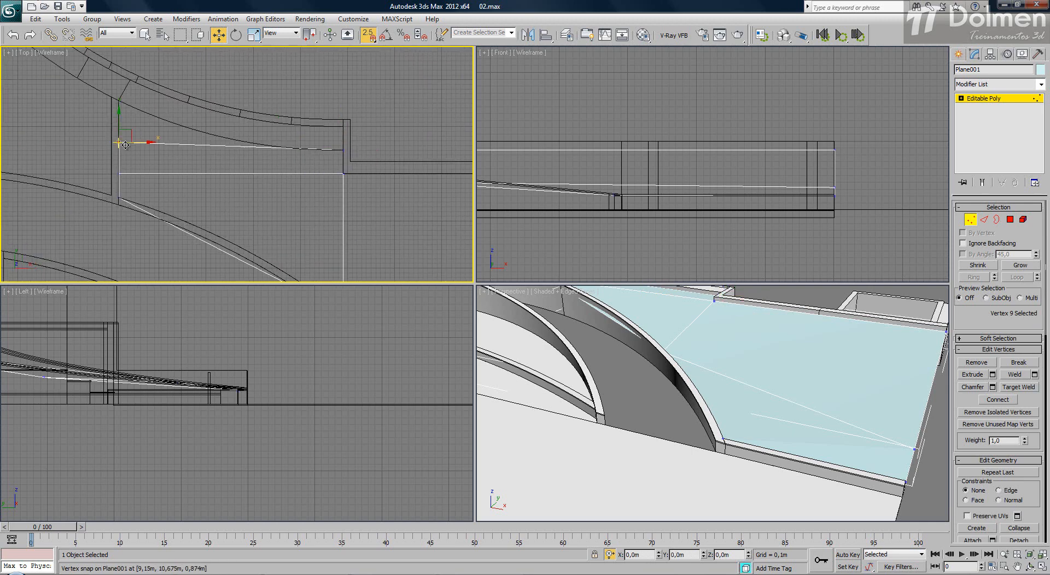
pyautogui.moveTo(118, 142); pyautogui.dragTo(118, 98)
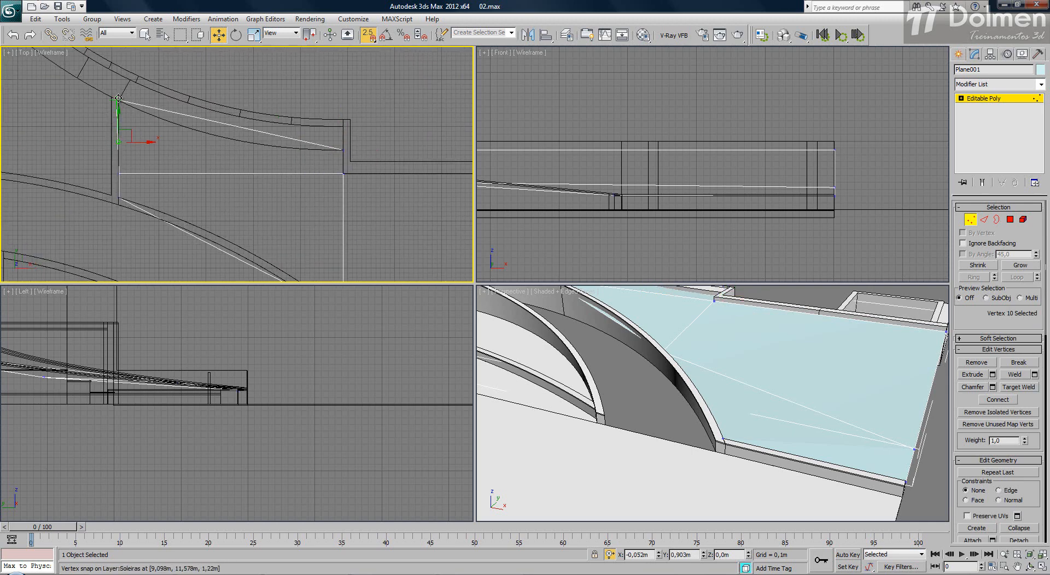
pyautogui.scroll(3, 115, 98)
pyautogui.moveTo(143, 116); pyautogui.dragTo(151, 119)
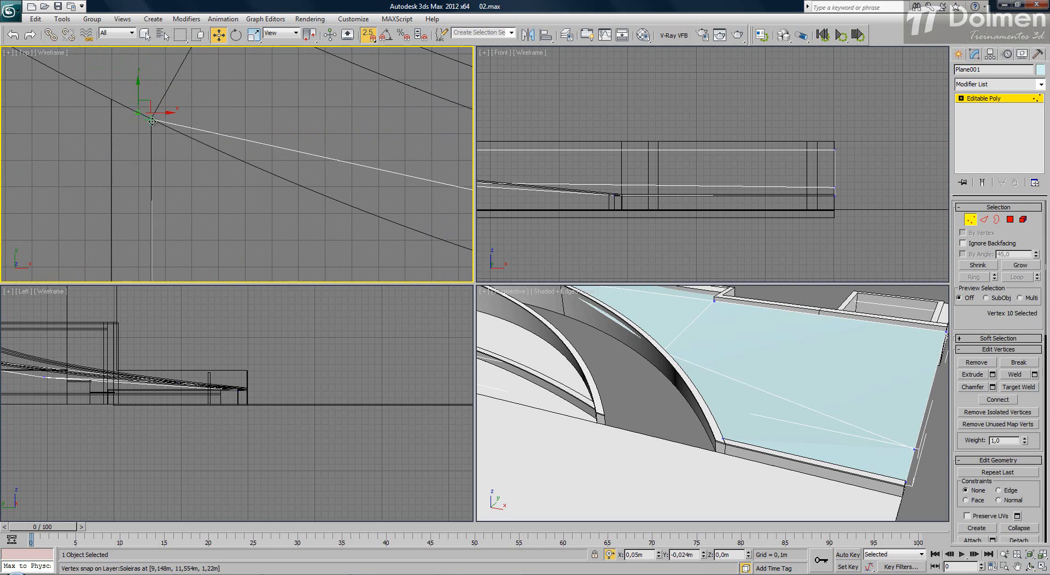
pyautogui.moveTo(600, 157); pyautogui.dragTo(699, 157, button='middle')
pyautogui.press('z')
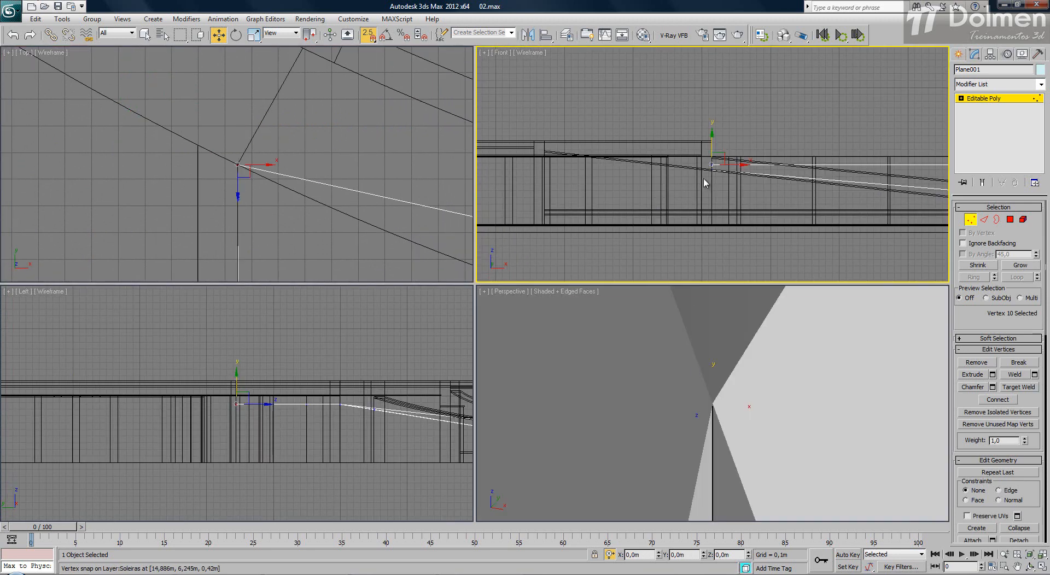
pyautogui.moveTo(289, 147); pyautogui.dragTo(141, 103, button='middle')
pyautogui.scroll(-2, 152, 131)
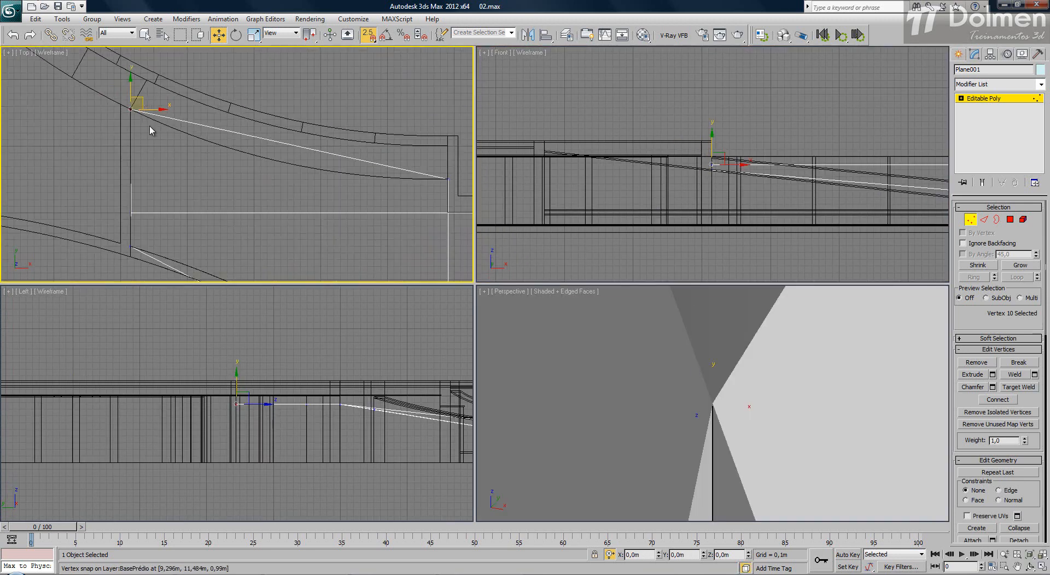
# - Raise the existing plane's corner vertex where the straight wall meets the curved wall, with snapping off
pyautogui.rightClick(236, 405)
pyautogui.rightClick(710, 398)
pyautogui.scroll(-6, 745, 410)
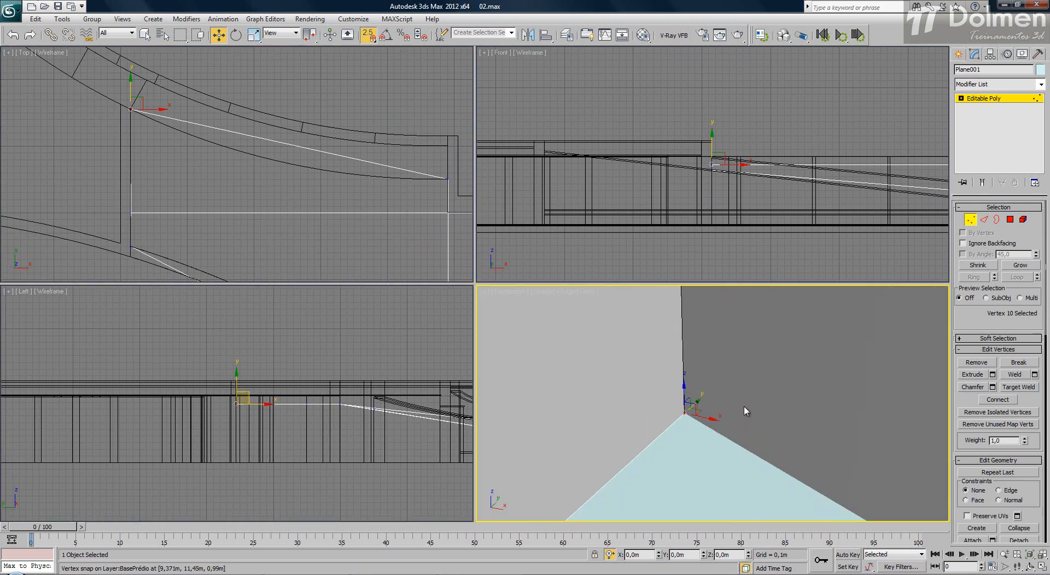
pyautogui.keyDown('alt'); pyautogui.moveTo(746, 410); pyautogui.dragTo(714, 393, button='middle'); pyautogui.keyUp('alt')
pyautogui.press('s')
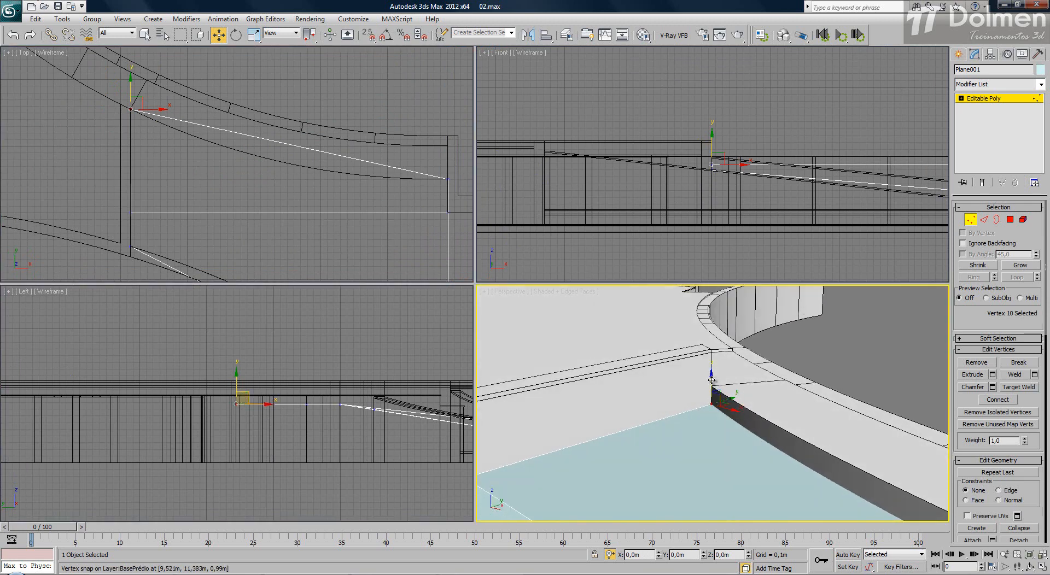
pyautogui.moveTo(712, 378); pyautogui.dragTo(712, 367)
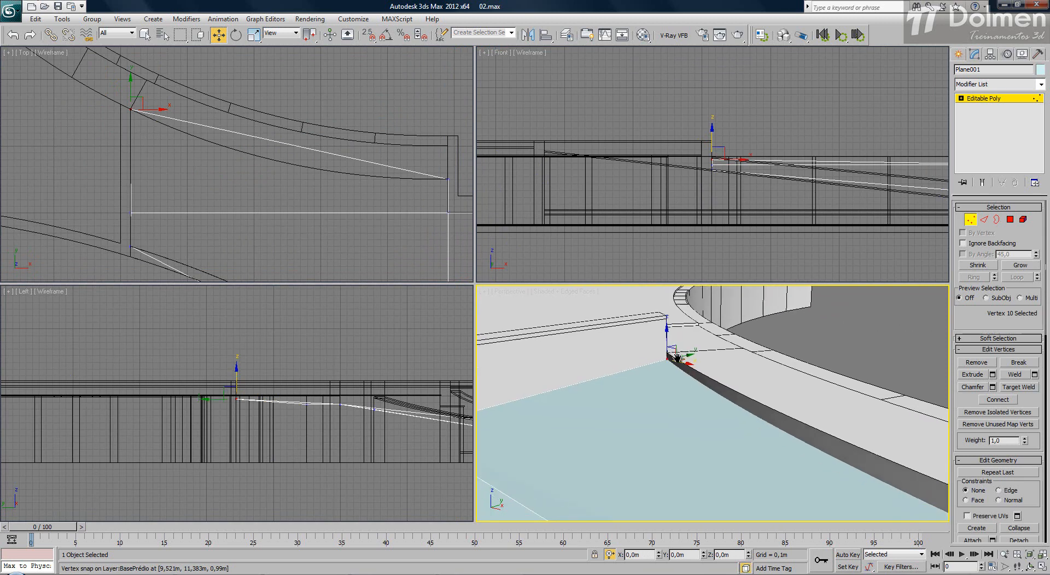
# - Raise the plane's vertex at the end of the curved wall about 0.06 m and lower the one by the straight wall about 0.015 m
pyautogui.keyDown('alt'); pyautogui.moveTo(712, 368); pyautogui.dragTo(911, 386, button='middle'); pyautogui.keyUp('alt')
pyautogui.moveTo(912, 379); pyautogui.dragTo(915, 376)
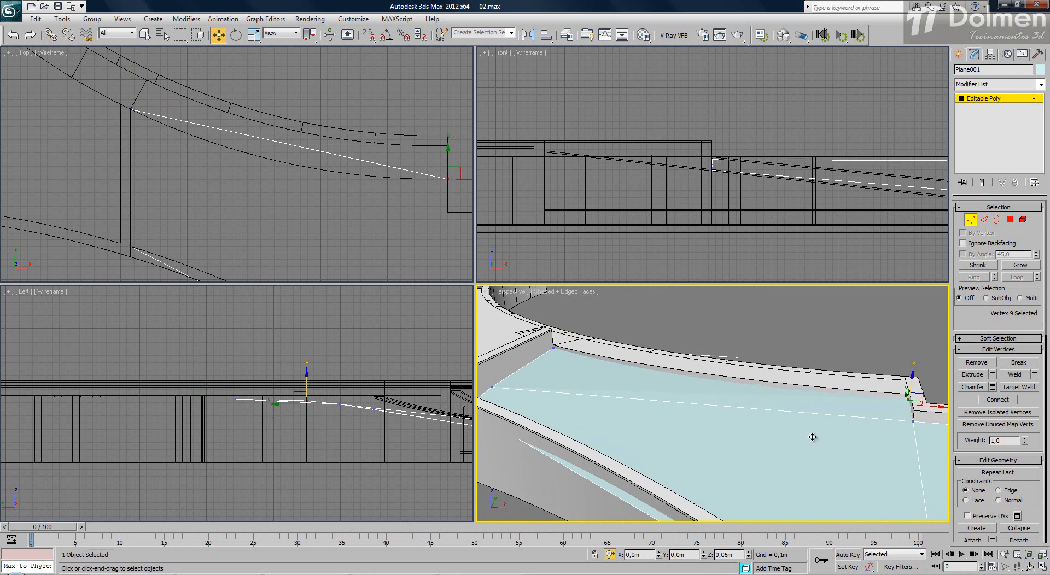
pyautogui.keyDown('alt'); pyautogui.moveTo(812, 437); pyautogui.dragTo(645, 531, button='middle'); pyautogui.keyUp('alt')
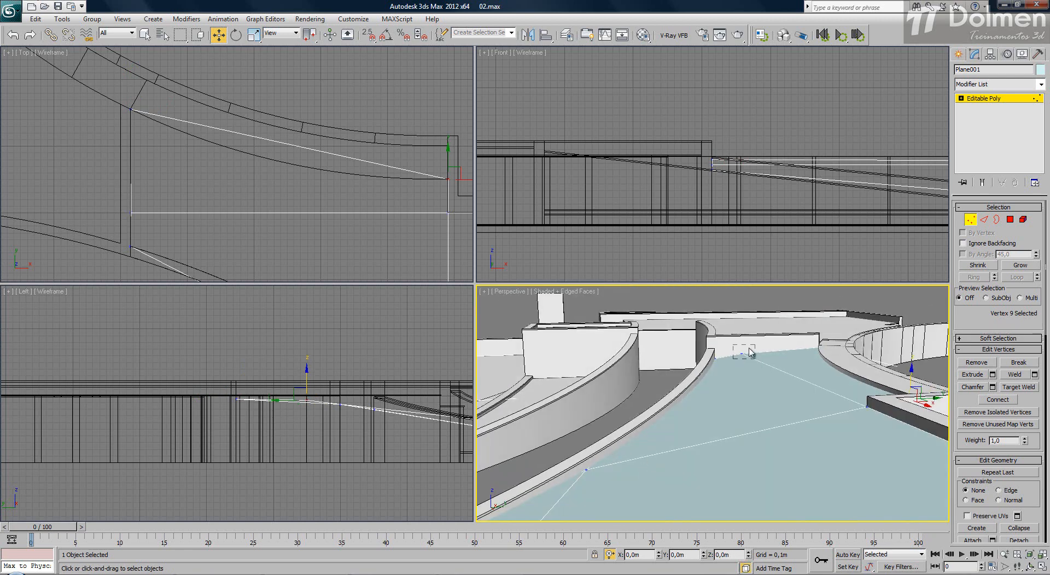
pyautogui.moveTo(750, 353); pyautogui.dragTo(747, 333)
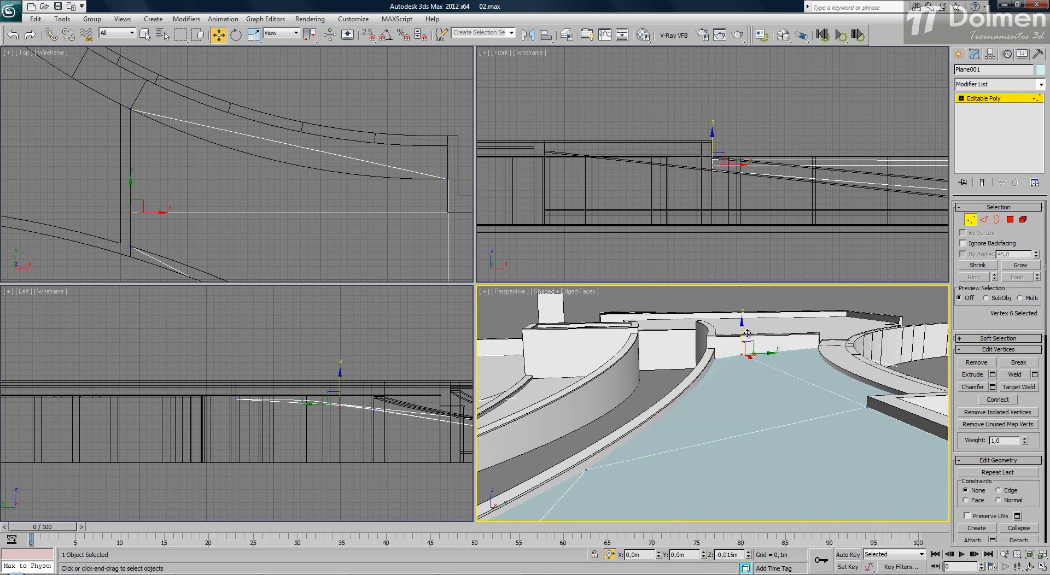
pyautogui.click(766, 301)
pyautogui.keyDown('alt'); pyautogui.moveTo(766, 300); pyautogui.dragTo(796, 527, button='middle'); pyautogui.keyUp('alt')
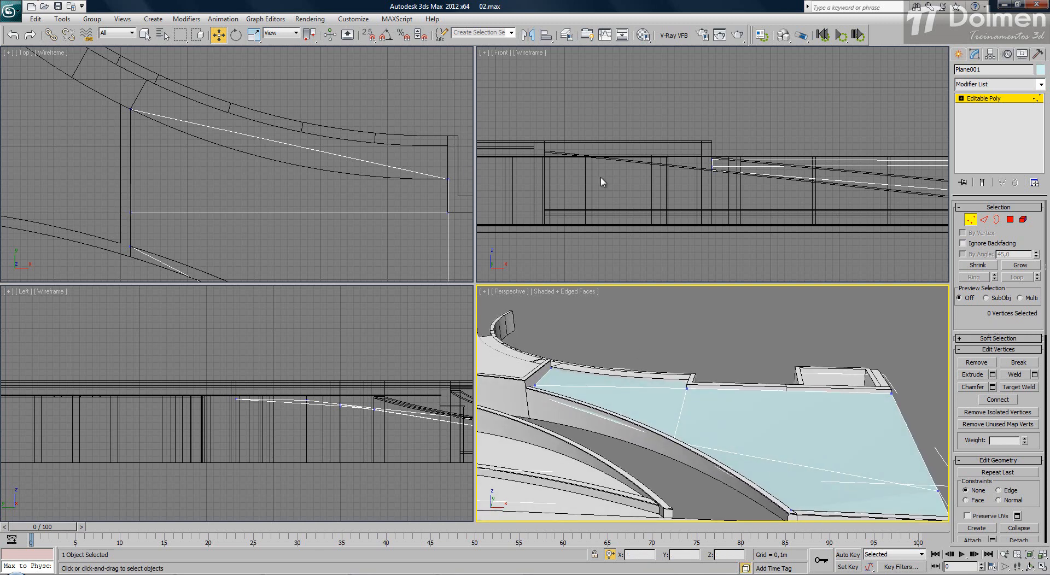
# - Leave vertex editing and delete the whole sloped plane between the curved walls
pyautogui.click(970, 220)
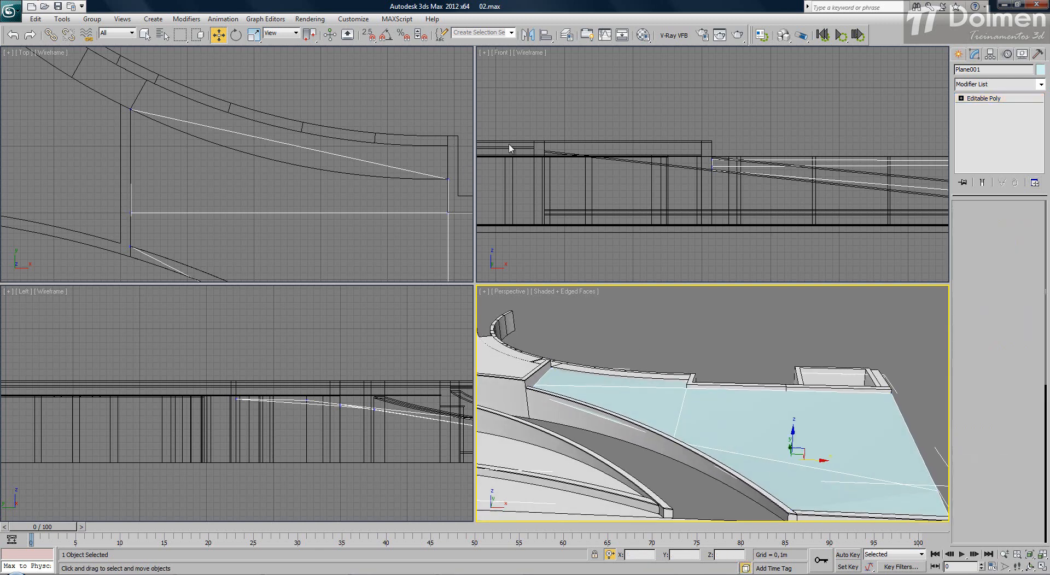
pyautogui.scroll(-4, 288, 131)
pyautogui.moveTo(288, 131); pyautogui.dragTo(262, 150, button='middle')
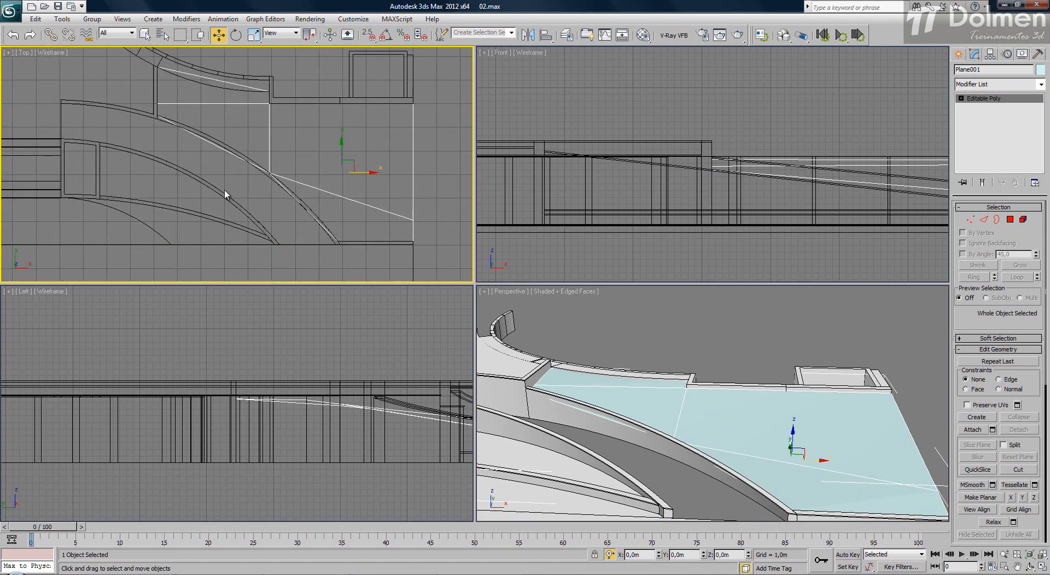
pyautogui.press('Delete')
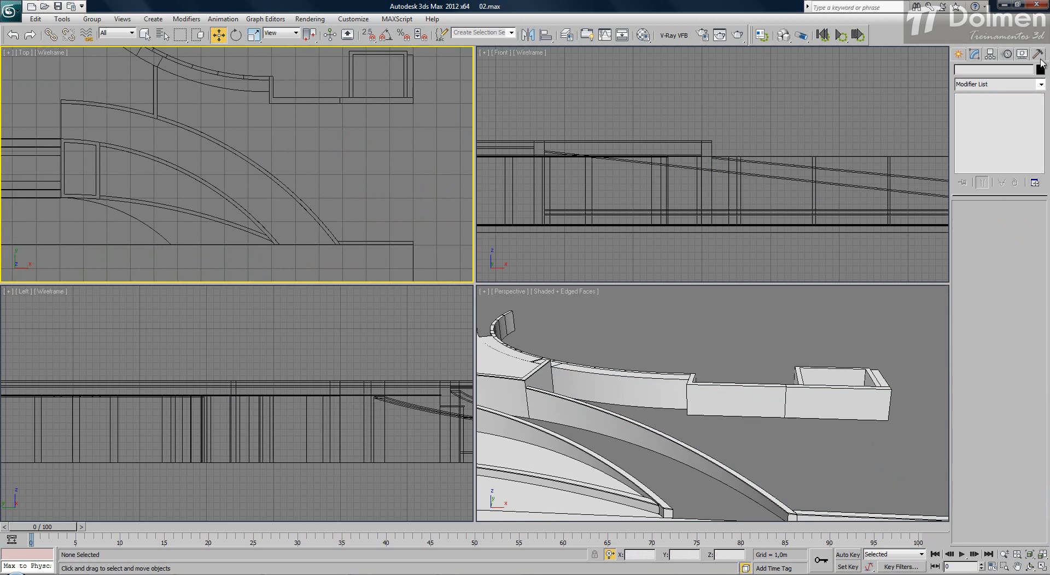
# - Create a vertex-snapped plane of about 7.42 × 10.91 m from the curved wall's inner corner to the outer front corner
pyautogui.click(959, 53)
pyautogui.click(1020, 170)
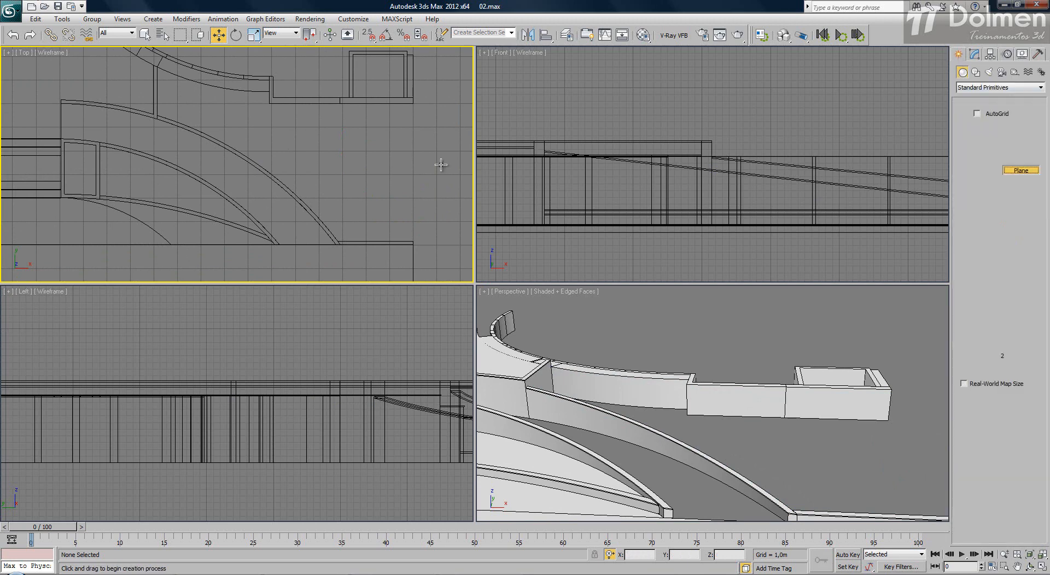
pyautogui.scroll(-3, 202, 105)
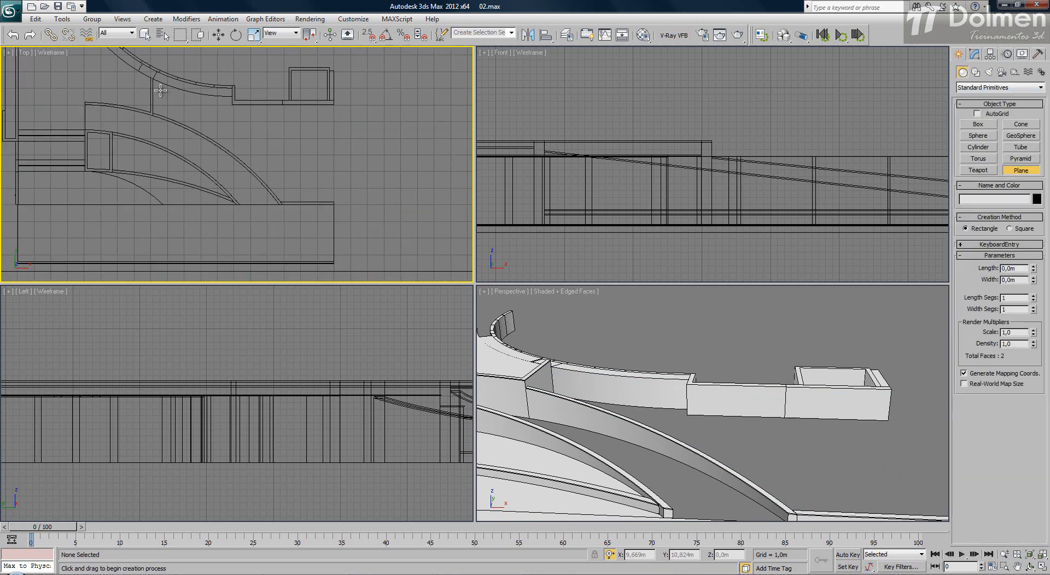
pyautogui.press('s')
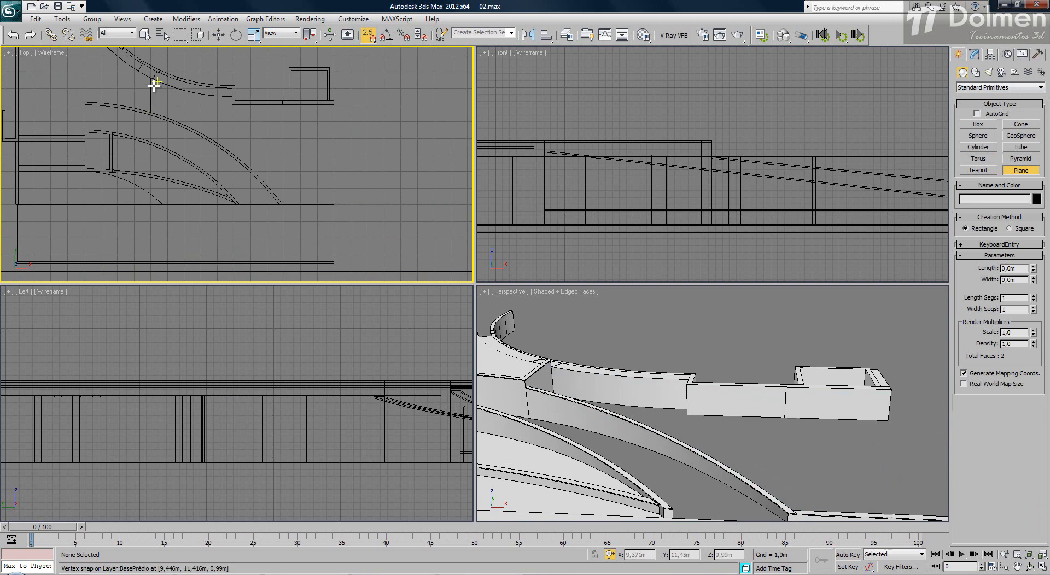
pyautogui.moveTo(152, 79); pyautogui.dragTo(334, 202)
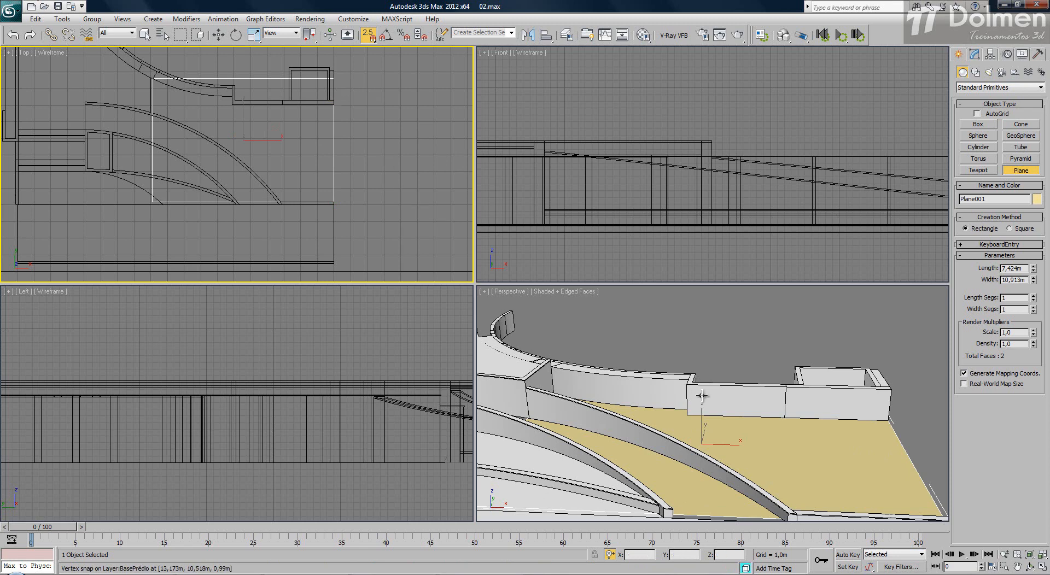
pyautogui.keyDown('alt'); pyautogui.moveTo(703, 397); pyautogui.dragTo(550, 329, button='middle'); pyautogui.keyUp('alt')
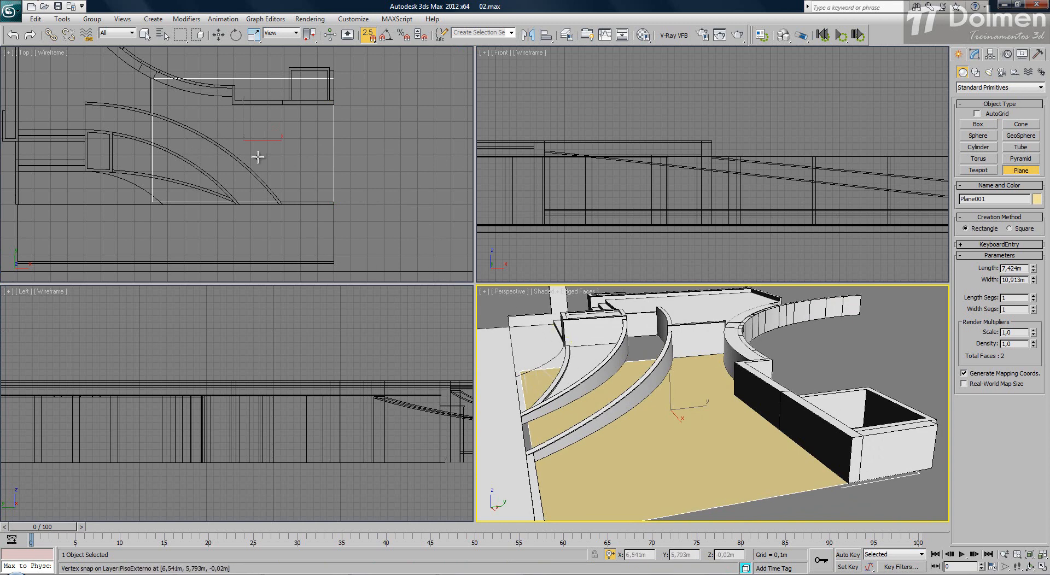
# - Finish plane creation and convert the new plane to an Editable Poly
pyautogui.click(305, 182)
pyautogui.rightClick(305, 182)
pyautogui.rightClick(305, 182)
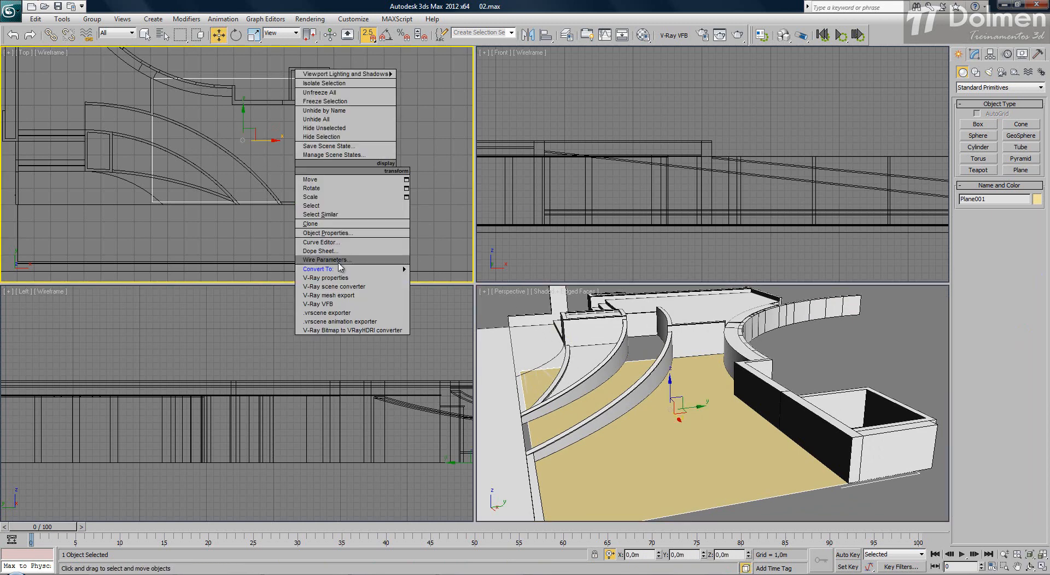
pyautogui.moveTo(328, 269)
pyautogui.click(438, 278)
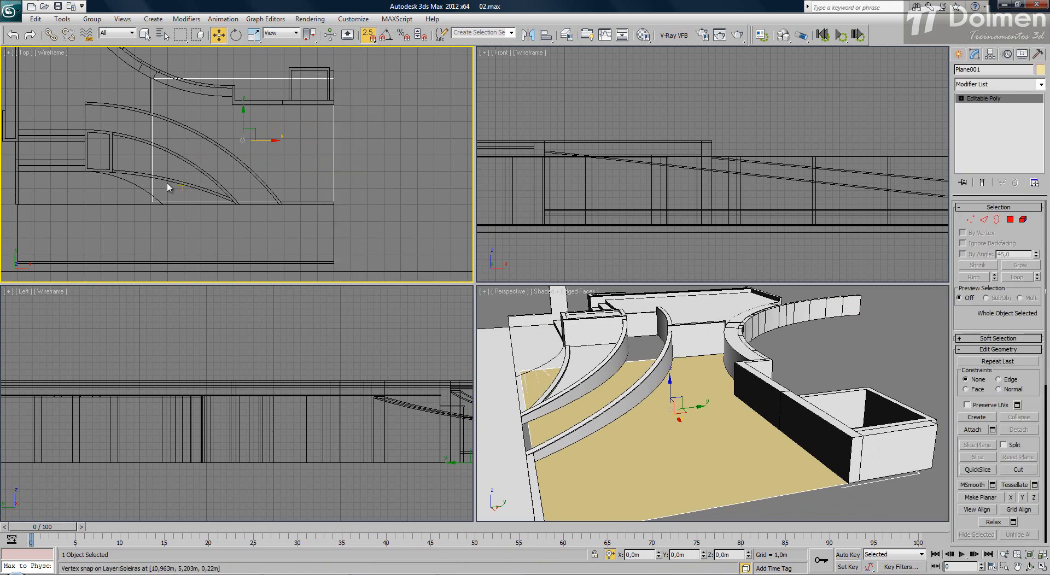
# - Raise the two plane vertices on the curved wall's side vertically to near the top of the wall, with snapping off
pyautogui.press('1')
pyautogui.moveTo(133, 190); pyautogui.dragTo(192, 240)
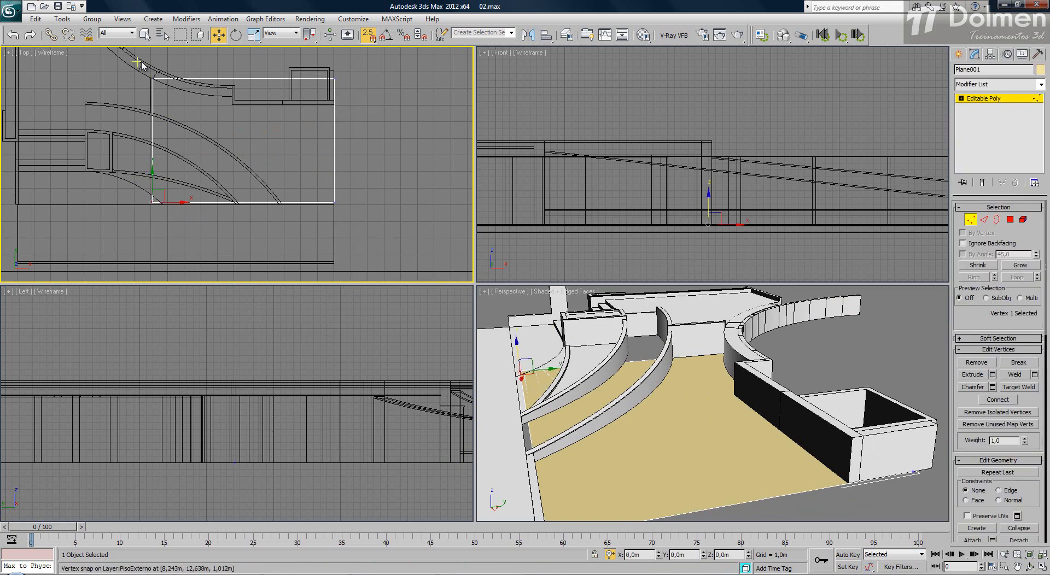
pyautogui.moveTo(137, 66); pyautogui.dragTo(349, 92)
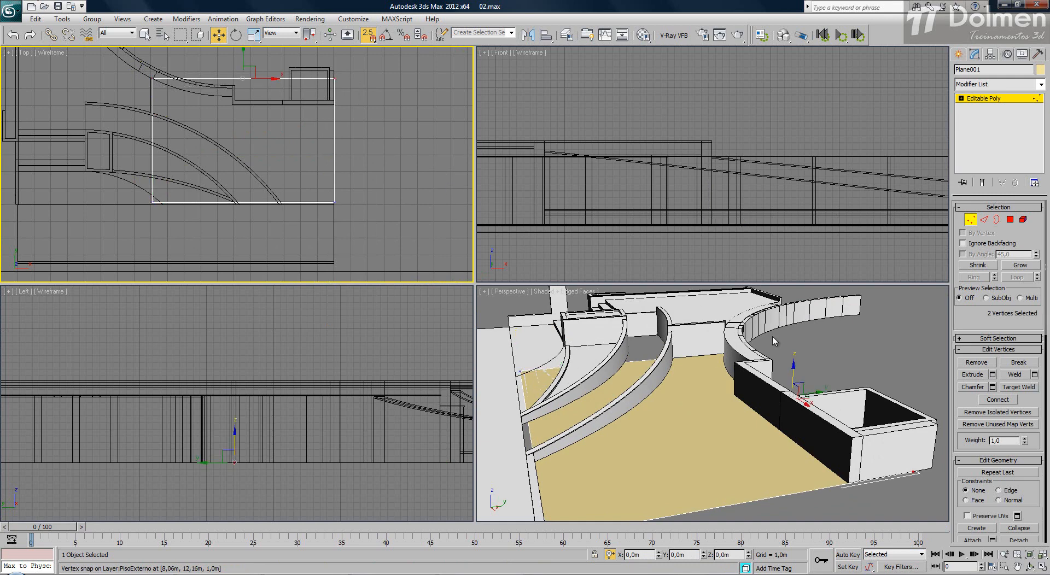
pyautogui.click(795, 372)
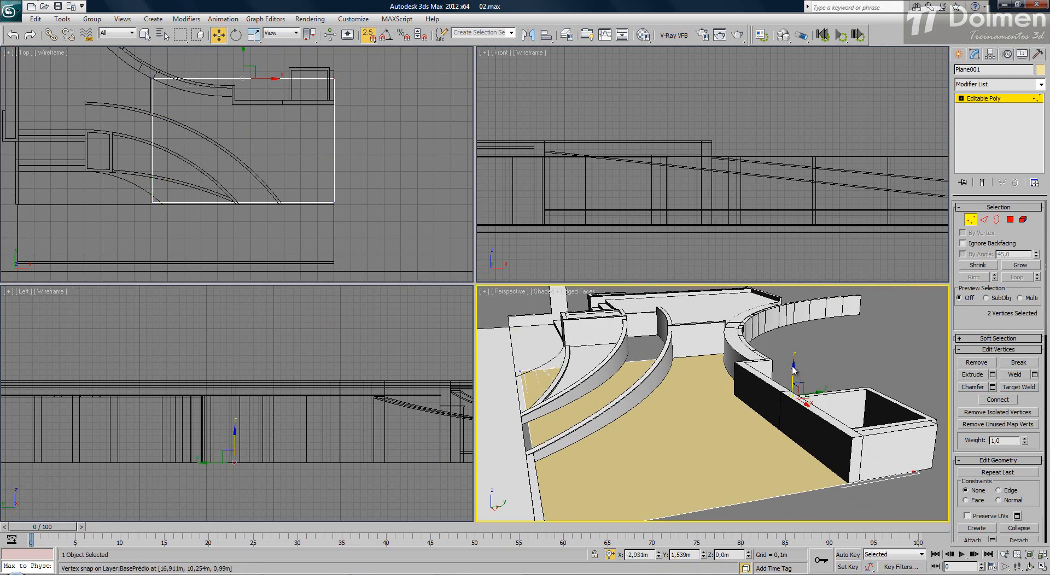
pyautogui.moveTo(793, 367); pyautogui.dragTo(794, 369)
pyautogui.press('s')
pyautogui.press('1')
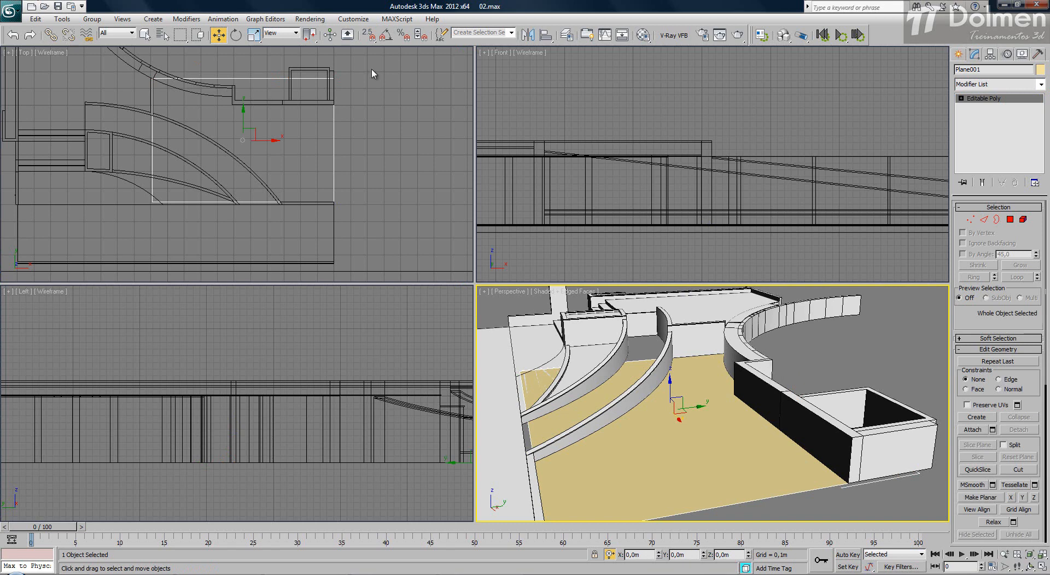
pyautogui.press('1')
pyautogui.moveTo(120, 57); pyautogui.dragTo(442, 106)
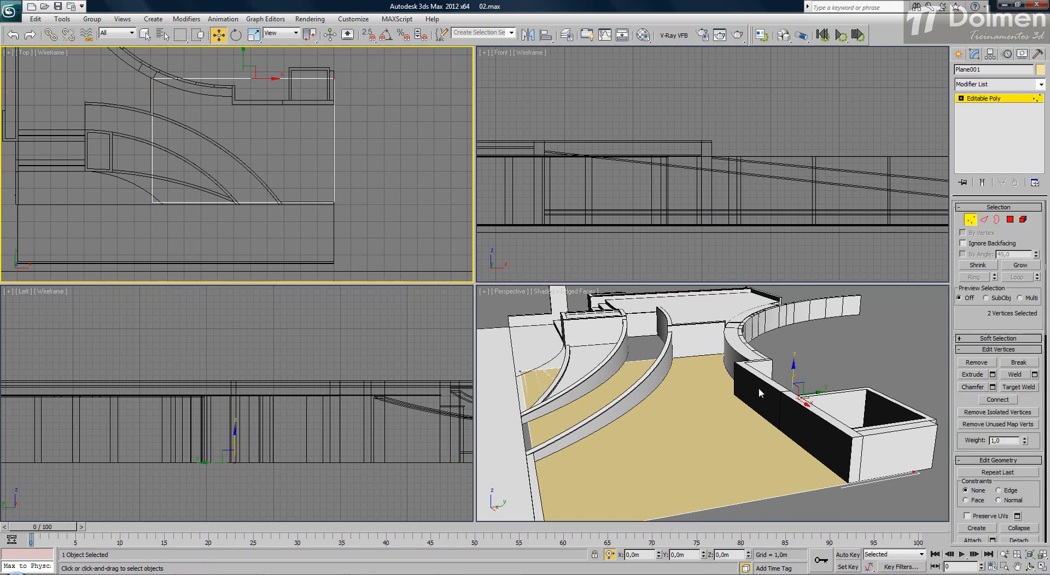
pyautogui.moveTo(794, 368); pyautogui.dragTo(794, 339)
pyautogui.scroll(8, 800, 335)
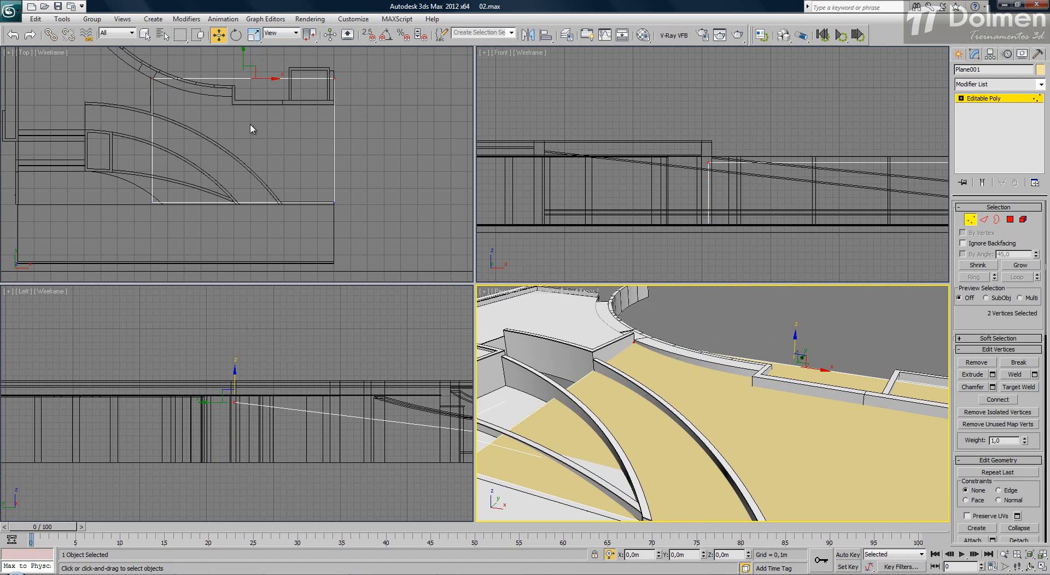
# - Move the plane's inner front vertex onto the corner where the short straight wall meets the long curved ramp wall
pyautogui.click(152, 203)
pyautogui.moveTo(153, 186); pyautogui.dragTo(162, 95)
pyautogui.scroll(8, 163, 104)
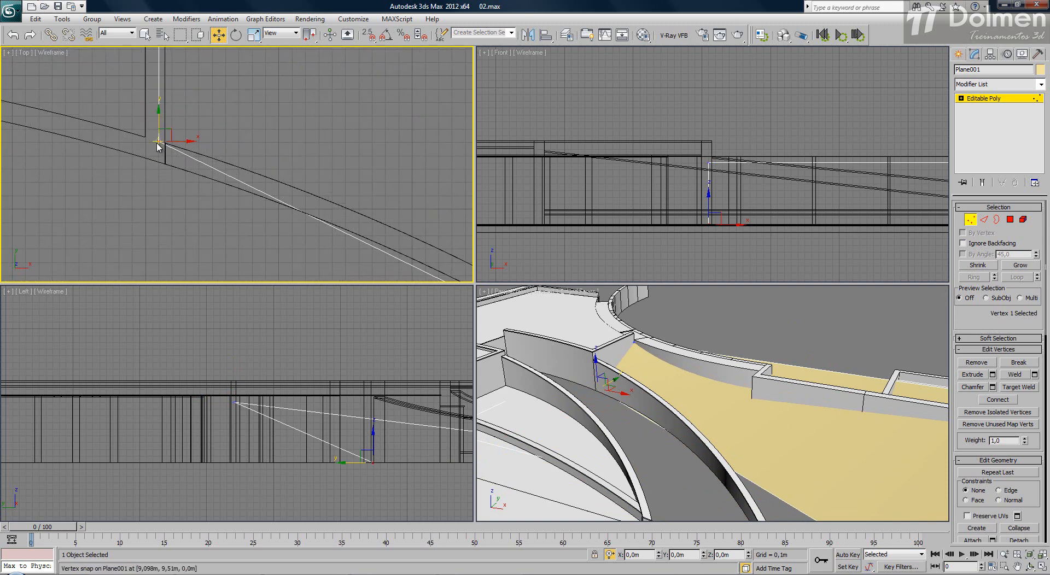
pyautogui.moveTo(167, 142); pyautogui.dragTo(168, 142)
# - Snap the plane's inner back vertex in plan to the corner where the short straight wall meets the upper curved wall
pyautogui.moveTo(203, 272); pyautogui.dragTo(175, 117, button='middle')
pyautogui.moveTo(175, 134); pyautogui.dragTo(187, 148)
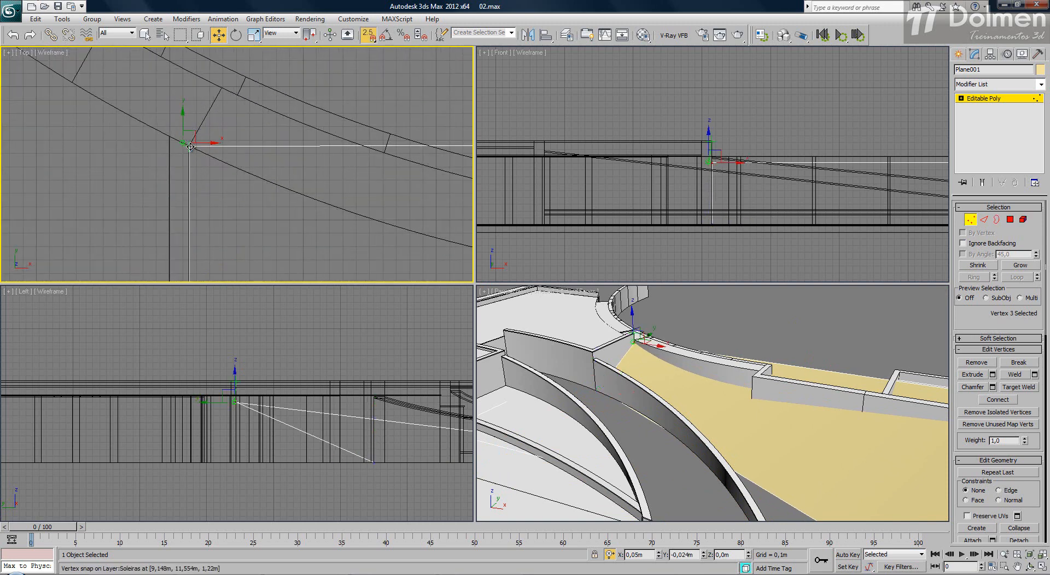
pyautogui.scroll(-4, 217, 121)
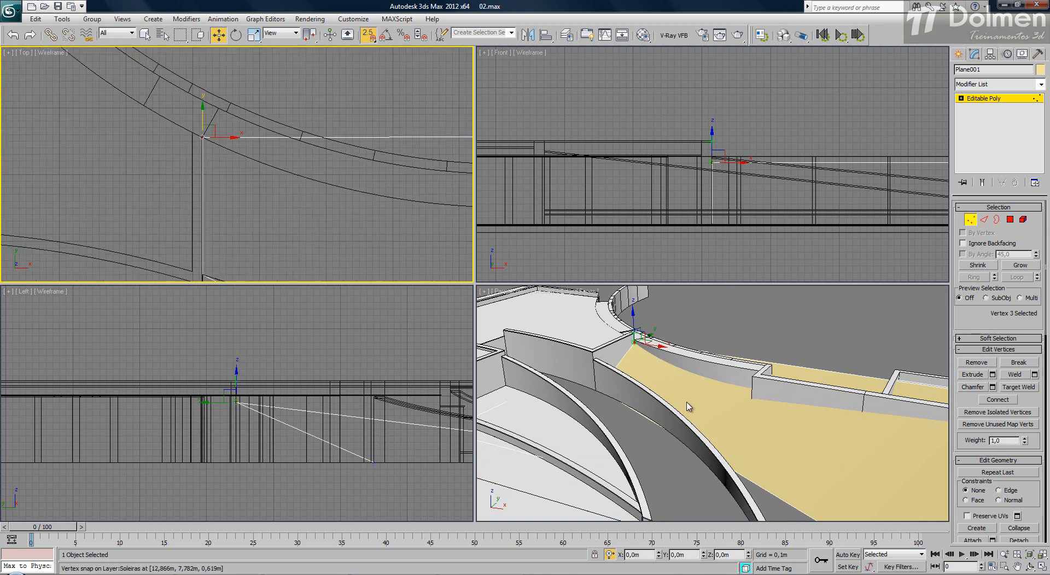
# - Turn snapping off and raise the vertex at the ramp wall corner about 0.8 m
pyautogui.press('s')
pyautogui.keyDown('alt'); pyautogui.moveTo(691, 408); pyautogui.dragTo(607, 421, button='middle'); pyautogui.keyUp('alt')
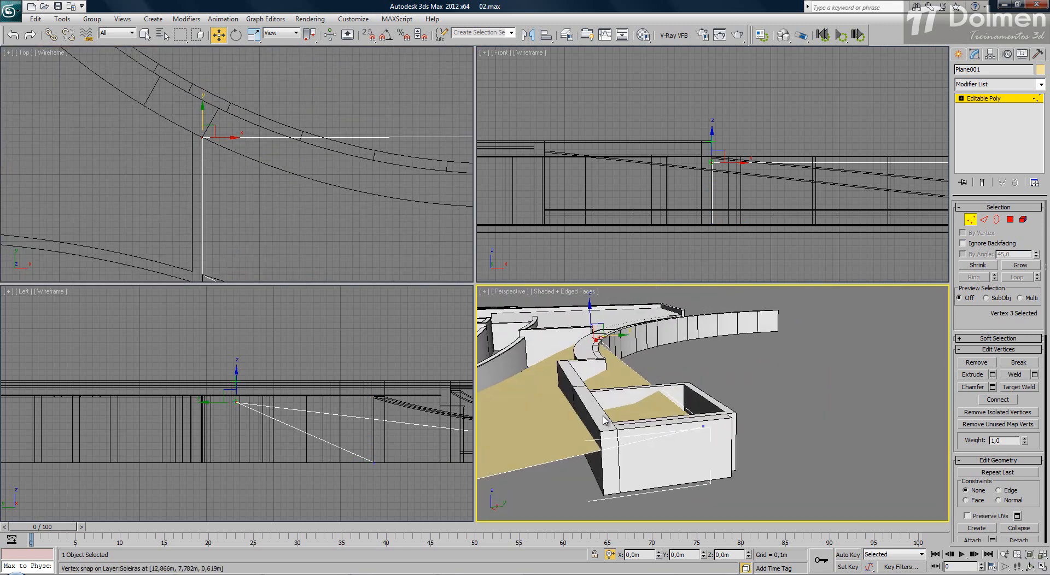
pyautogui.moveTo(244, 218); pyautogui.dragTo(244, 139, button='middle')
pyautogui.moveTo(154, 187); pyautogui.dragTo(280, 226)
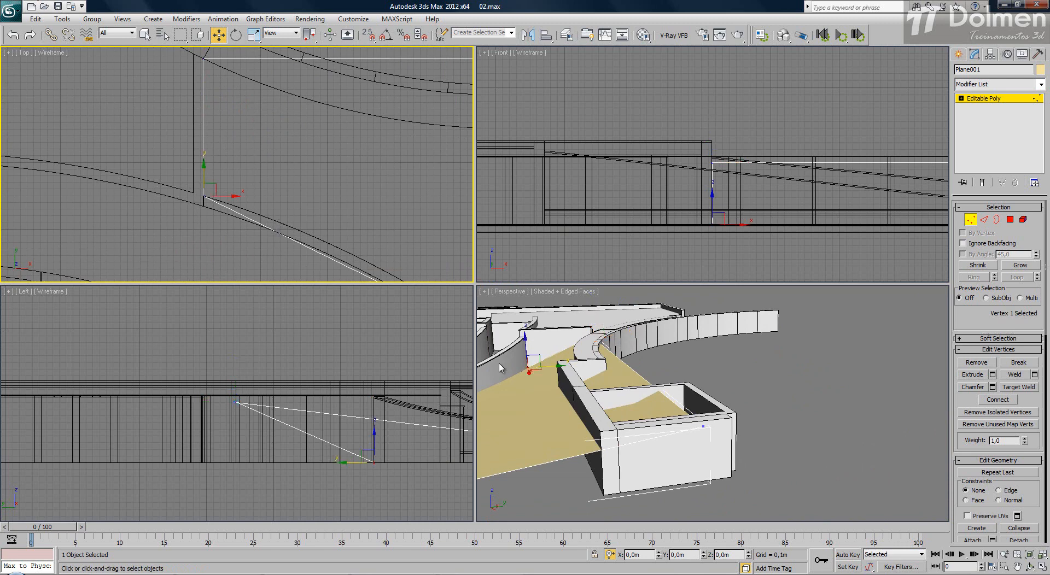
pyautogui.keyDown('alt'); pyautogui.moveTo(533, 369); pyautogui.dragTo(542, 367, button='middle'); pyautogui.keyUp('alt')
pyautogui.moveTo(537, 353); pyautogui.dragTo(539, 320)
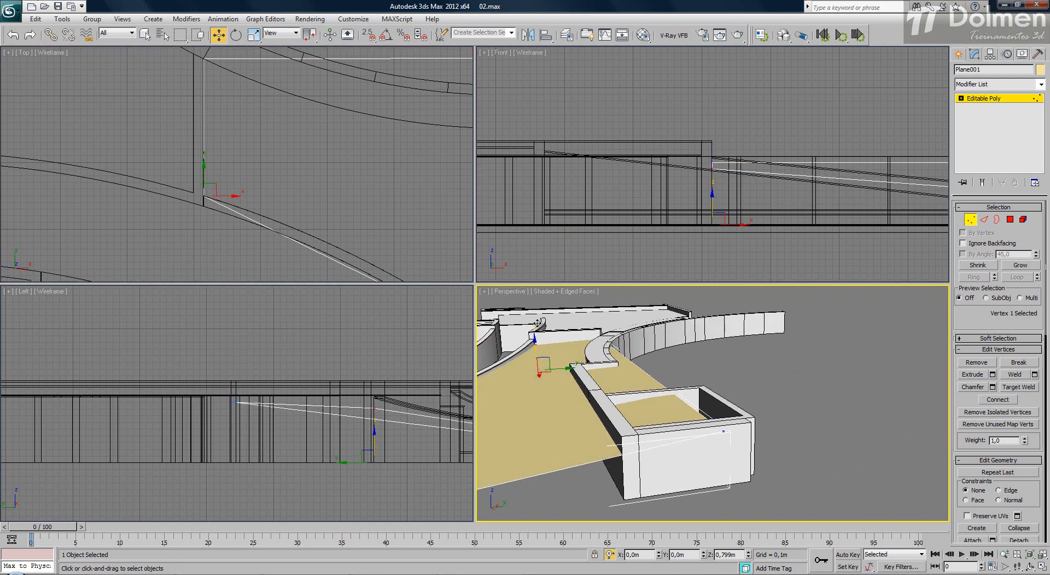
pyautogui.keyDown('alt'); pyautogui.moveTo(564, 395); pyautogui.dragTo(589, 438, button='middle'); pyautogui.keyUp('alt')
pyautogui.scroll(6, 589, 437)
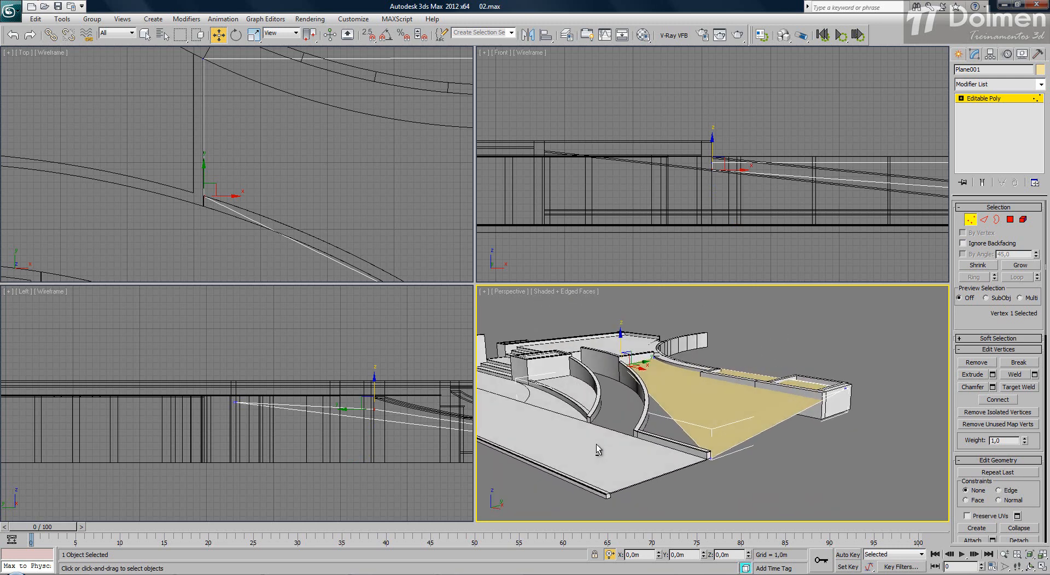
pyautogui.scroll(-5, 126, 103)
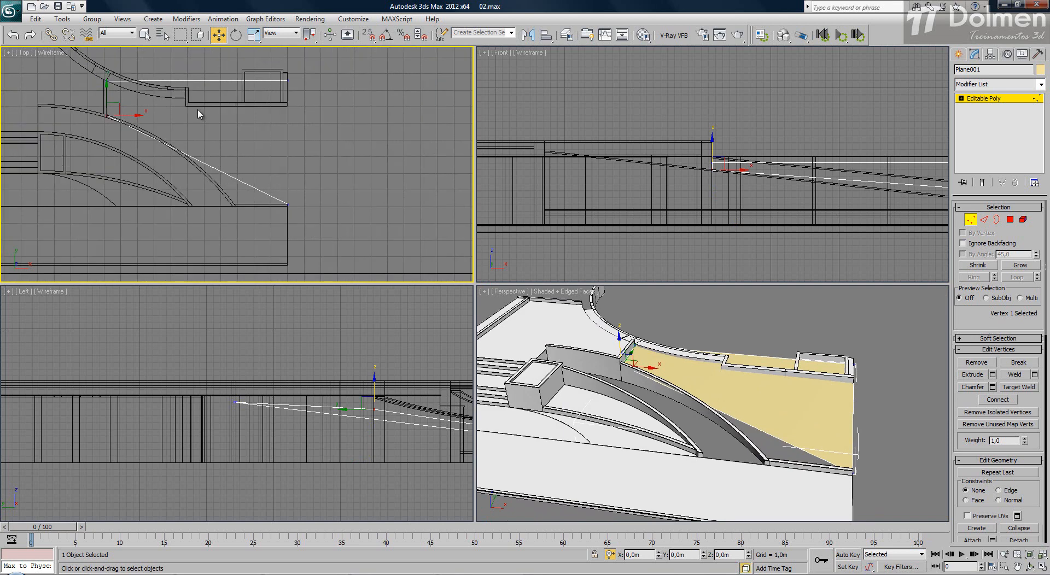
pyautogui.moveTo(249, 131); pyautogui.dragTo(299, 146, button='middle')
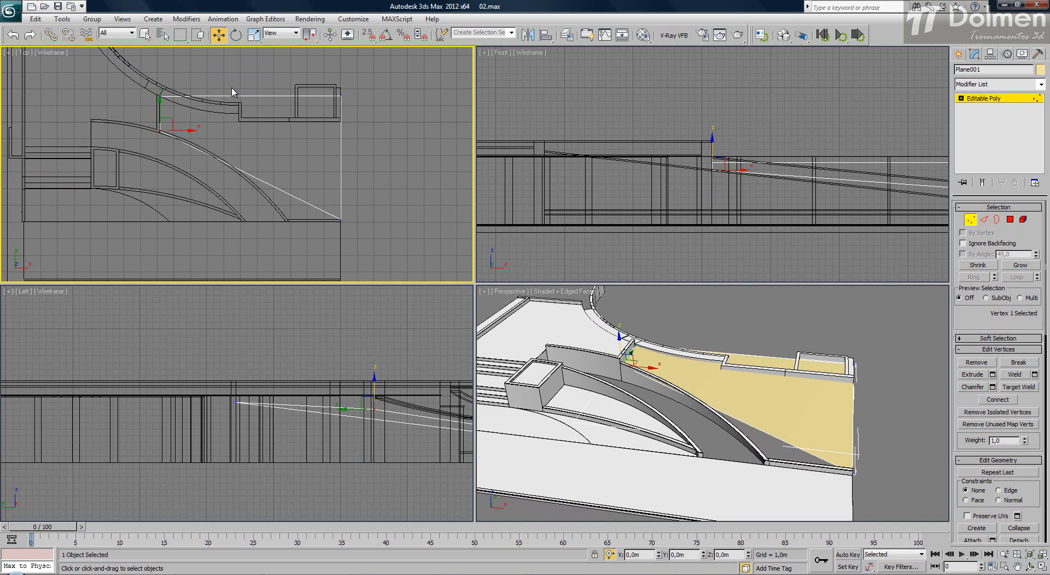
pyautogui.click(984, 220)
pyautogui.moveTo(287, 72); pyautogui.dragTo(290, 140)
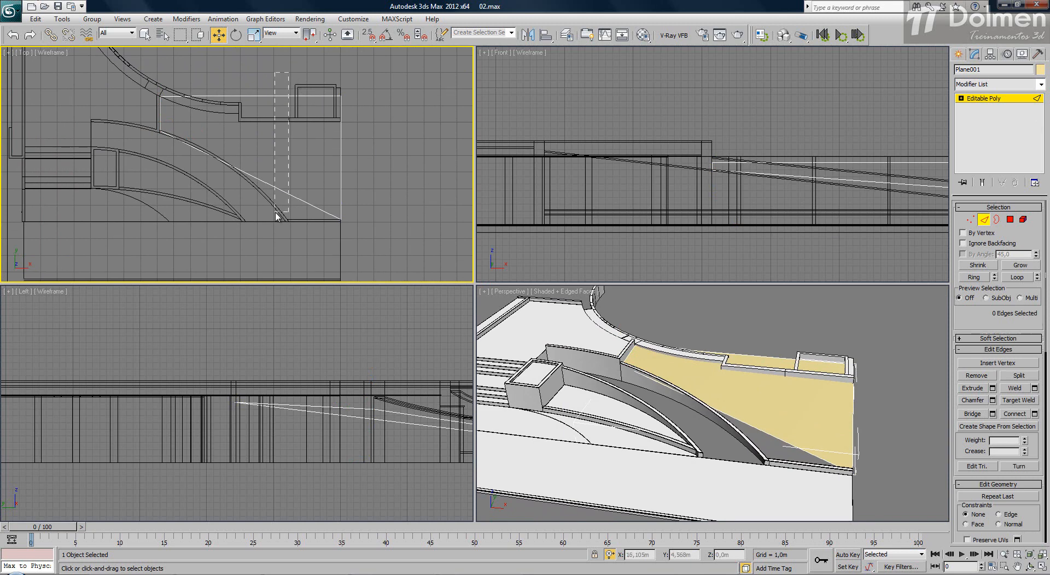
pyautogui.moveTo(277, 217); pyautogui.dragTo(277, 216)
pyautogui.press('1')
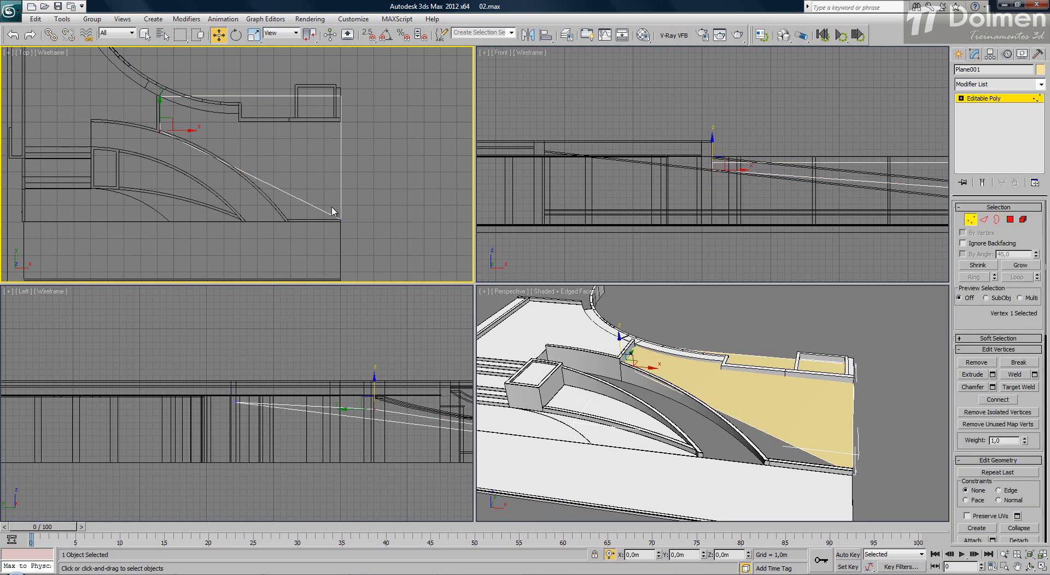
# - Raise the plane's outer front corner vertex vertically toward the height of the low front wall
pyautogui.click(340, 219)
pyautogui.keyDown('alt'); pyautogui.moveTo(640, 350); pyautogui.dragTo(687, 421, button='middle'); pyautogui.keyUp('alt')
pyautogui.scroll(5, 694, 432)
pyautogui.moveTo(676, 404); pyautogui.dragTo(673, 347)
pyautogui.scroll(-5, 755, 417)
pyautogui.keyDown('alt'); pyautogui.moveTo(755, 417); pyautogui.dragTo(796, 449, button='middle'); pyautogui.keyUp('alt')
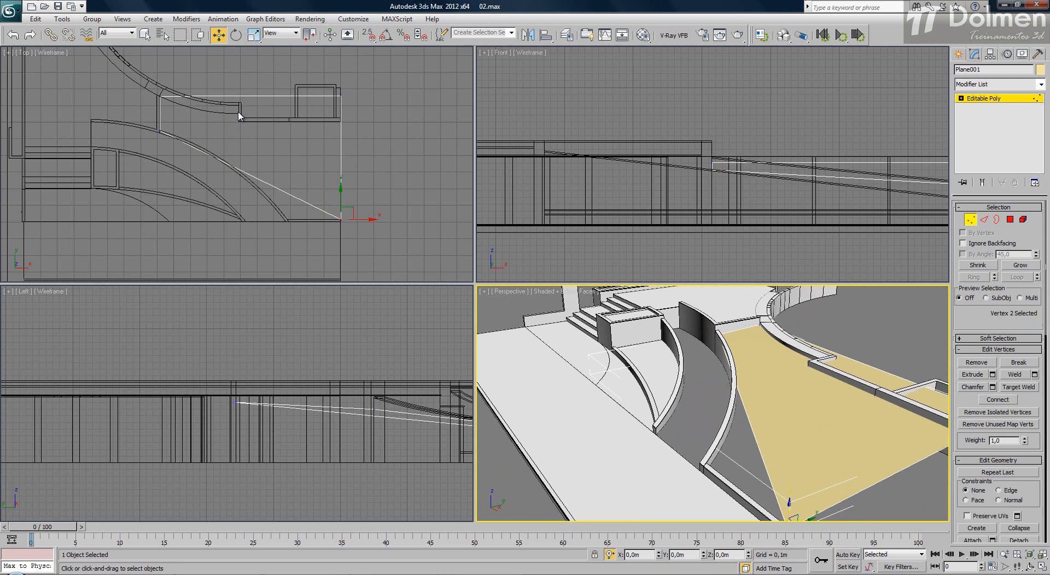
# - Connect the plane's long front and back edges with one new cross edge
pyautogui.click(984, 220)
pyautogui.moveTo(274, 64); pyautogui.dragTo(261, 276)
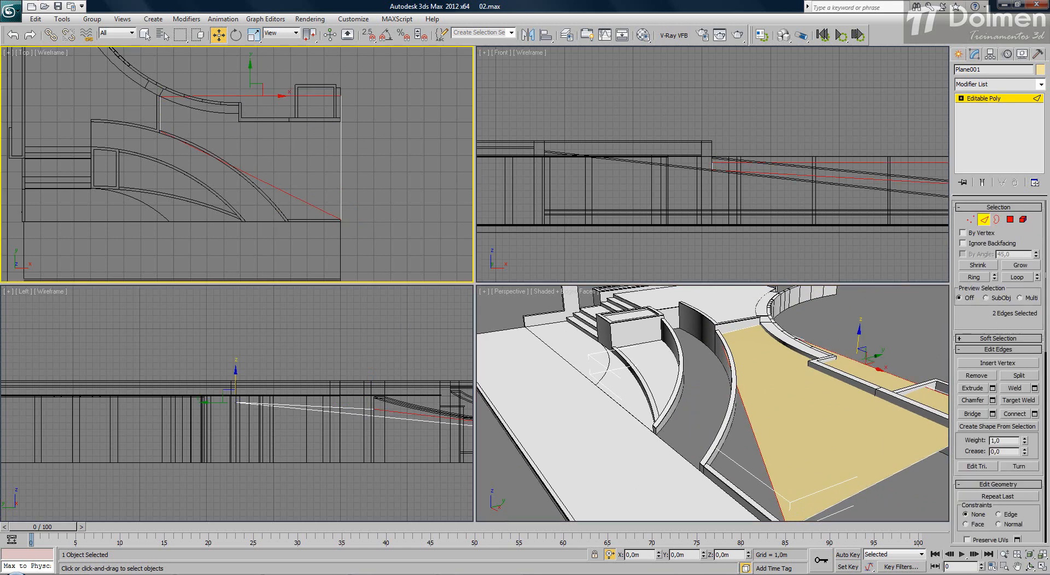
pyautogui.click(1024, 416)
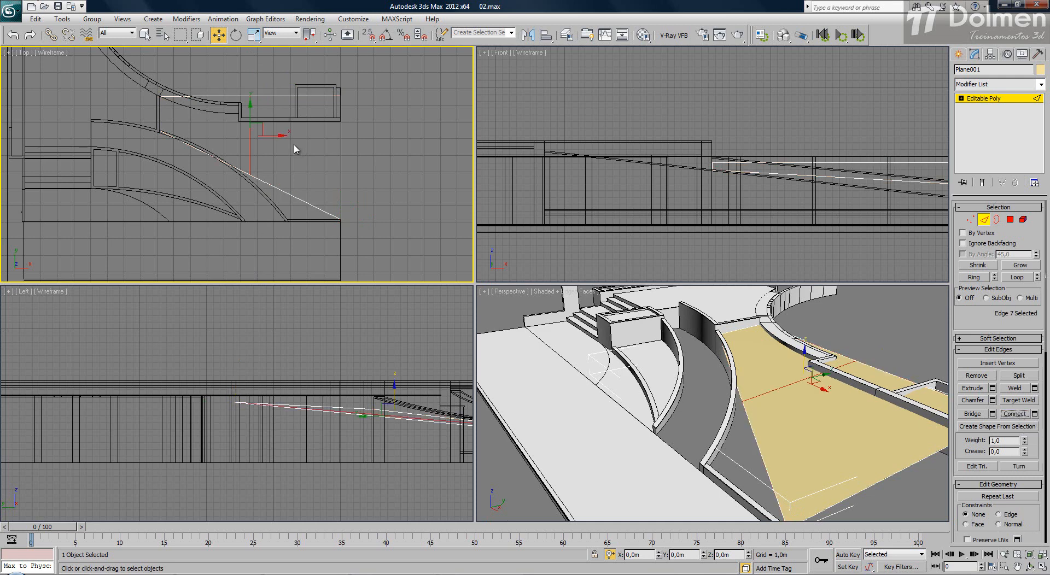
pyautogui.scroll(2, 257, 141)
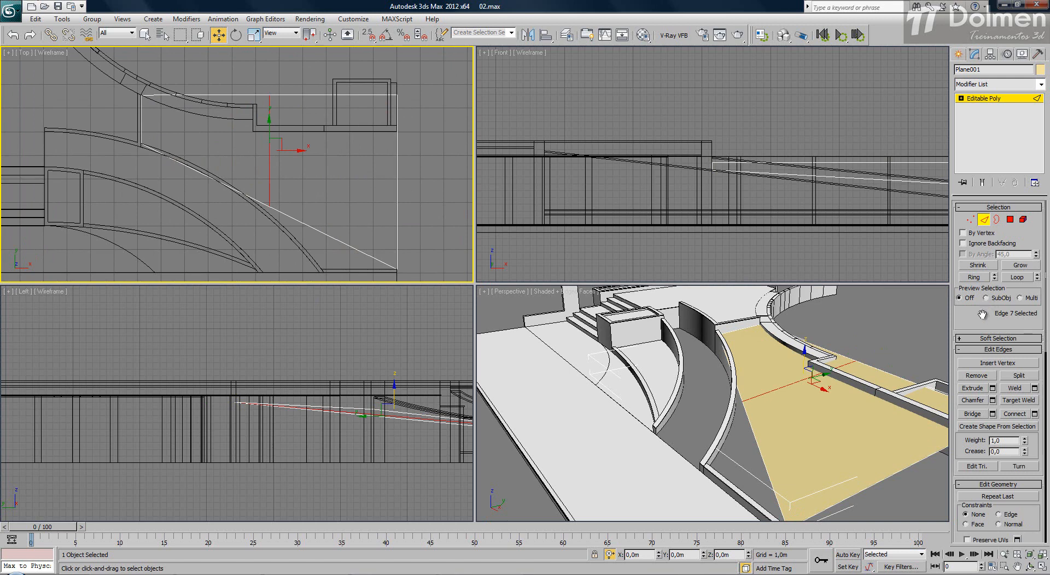
# - Set the movement constraint to Edge and slide the new cross edge sideways along the plane's long edges
pyautogui.moveTo(981, 317); pyautogui.dragTo(982, 255)
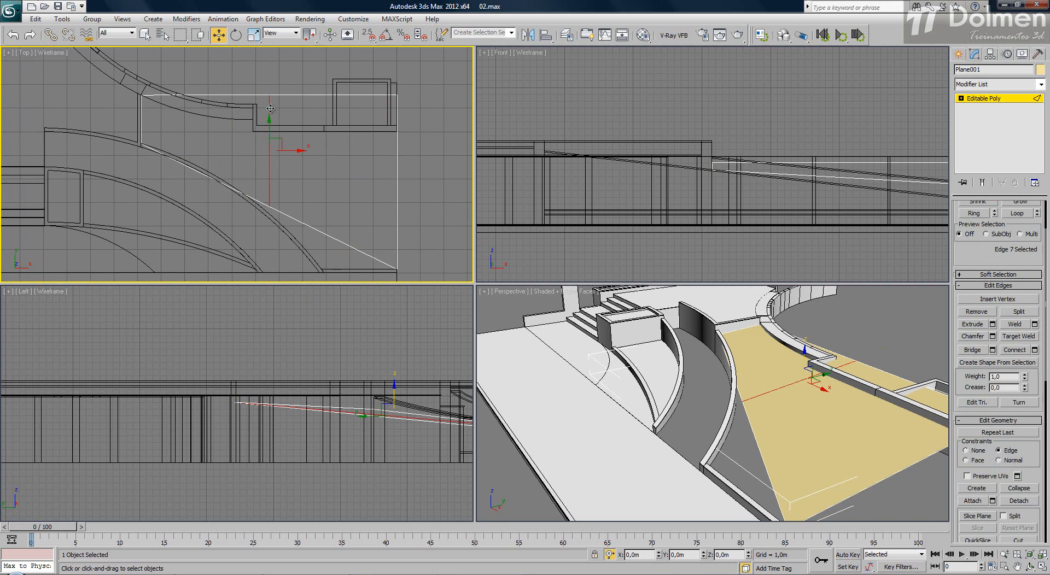
pyautogui.moveTo(283, 151); pyautogui.dragTo(350, 208)
pyautogui.keyDown('alt'); pyautogui.moveTo(629, 383); pyautogui.dragTo(629, 285, button='middle'); pyautogui.keyUp('alt')
pyautogui.moveTo(356, 171); pyautogui.dragTo(282, 163)
pyautogui.moveTo(382, 180); pyautogui.dragTo(401, 239)
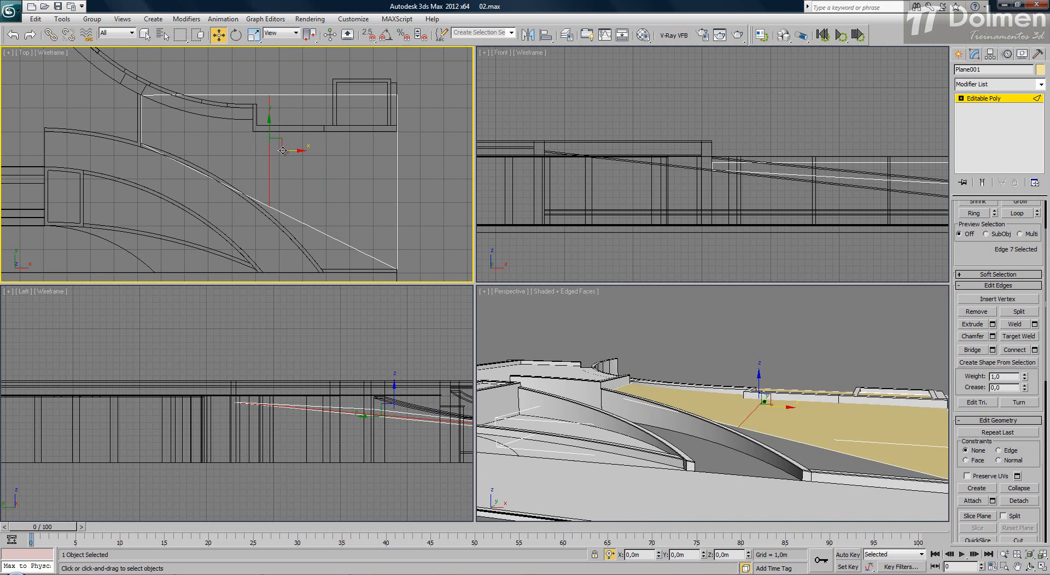
pyautogui.moveTo(283, 150)
pyautogui.mouseDown()
pyautogui.moveTo(356, 151)
pyautogui.moveTo(211, 148)
pyautogui.moveTo(338, 159)
pyautogui.moveTo(294, 163)
pyautogui.mouseUp()
pyautogui.moveTo(300, 152)
pyautogui.mouseDown()
pyautogui.moveTo(350, 156)
pyautogui.moveTo(298, 144)
pyautogui.mouseUp()
# - Try to snap the cross edge onto the back wall's front corner, where the curved part ends and the straight run starts
pyautogui.scroll(5, 281, 129)
pyautogui.press('s')
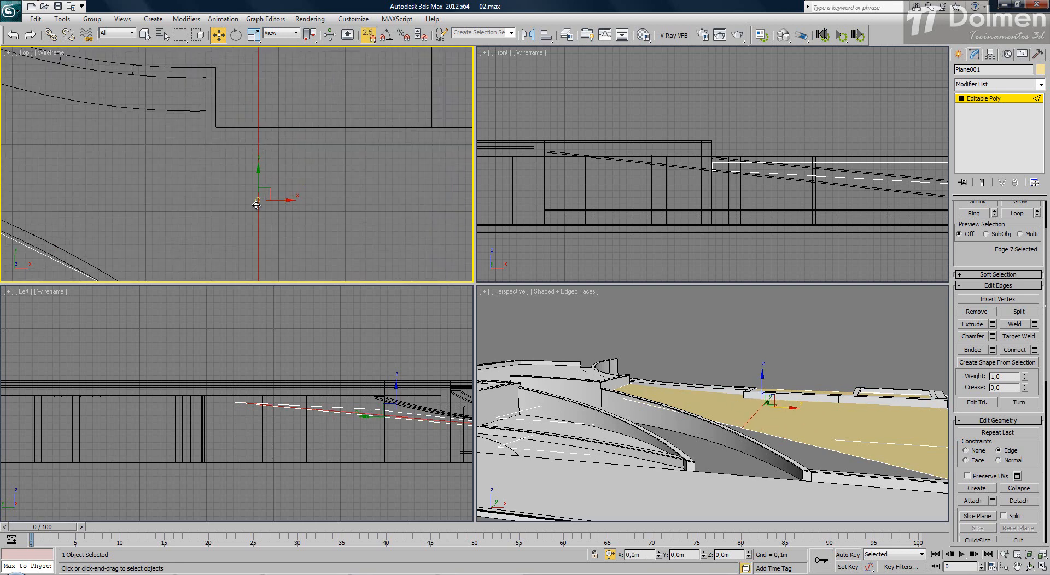
pyautogui.moveTo(257, 200); pyautogui.dragTo(207, 144)
pyautogui.scroll(-5, 265, 148)
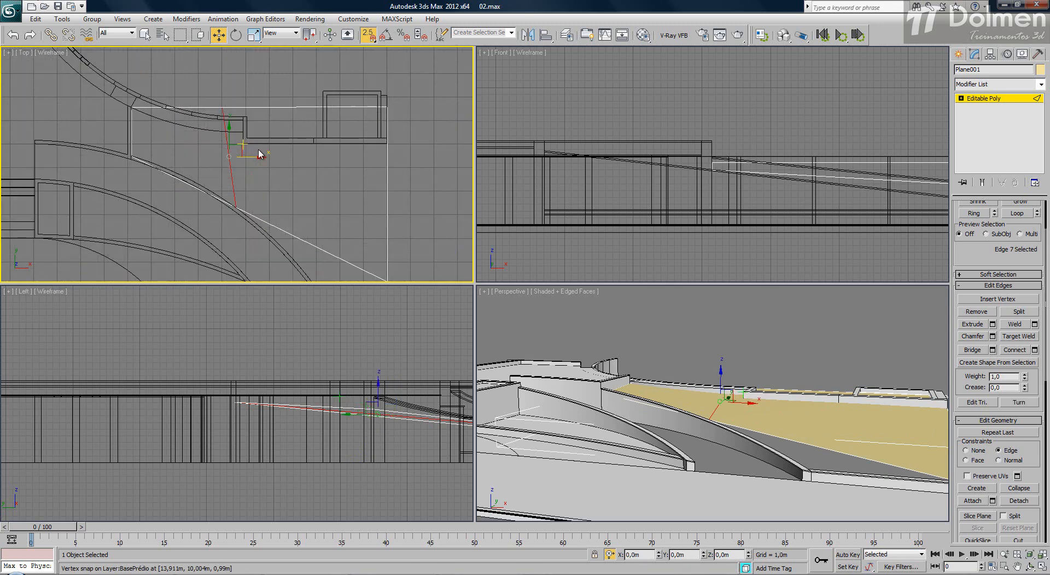
pyautogui.press('s')
# - With snapping off, slide the cross edge into line with the corner where the back wall's straight run starts
pyautogui.moveTo(264, 159)
pyautogui.mouseDown()
pyautogui.moveTo(284, 169)
pyautogui.moveTo(268, 164)
pyautogui.mouseUp()
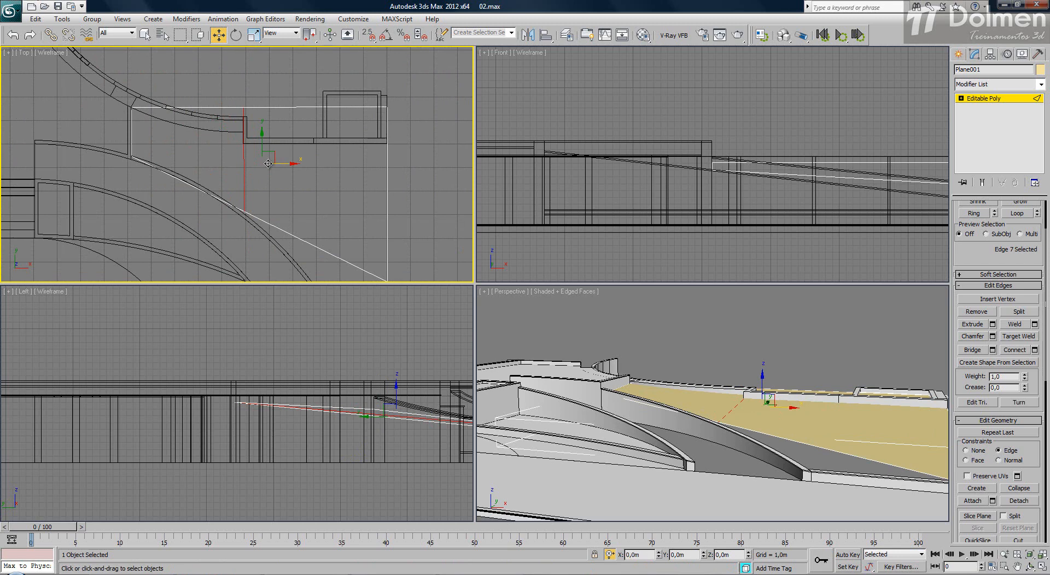
pyautogui.hotkey('alt', 'w')
pyautogui.scroll(1, 544, 293)
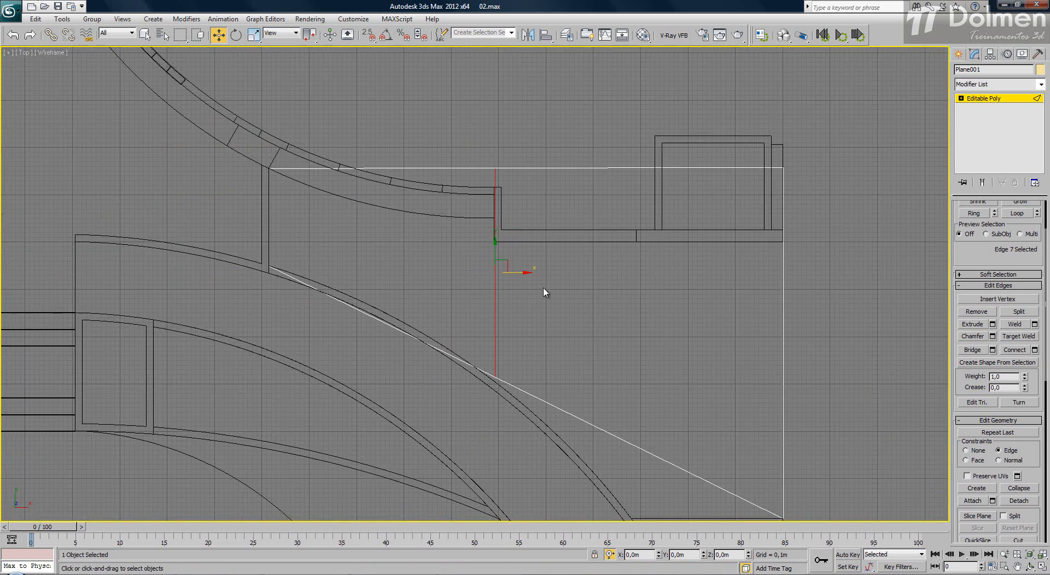
pyautogui.scroll(3, 545, 293)
pyautogui.scroll(3, 312, 163)
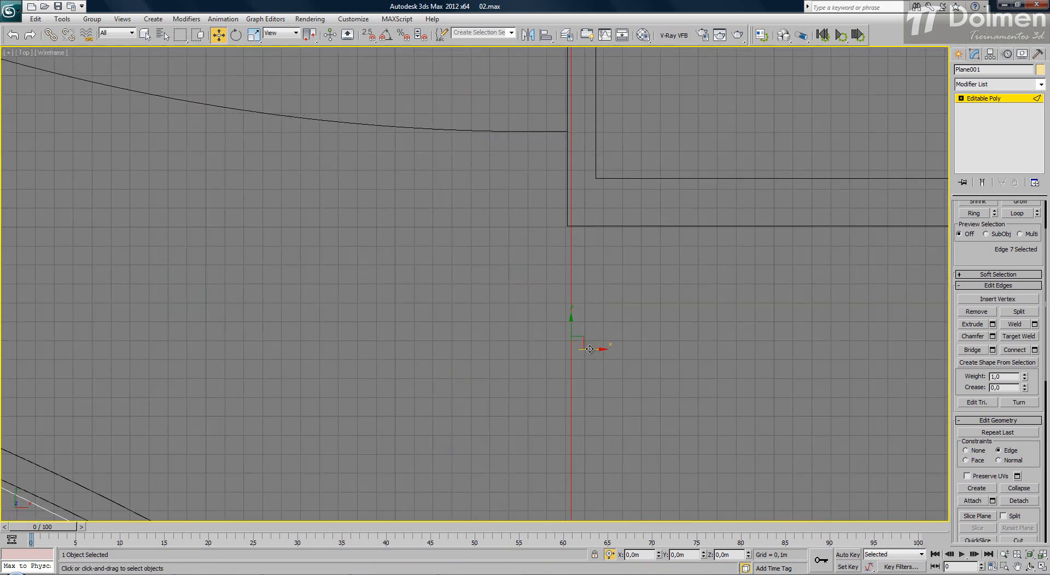
pyautogui.moveTo(590, 349); pyautogui.dragTo(587, 349)
pyautogui.scroll(-3, 588, 299)
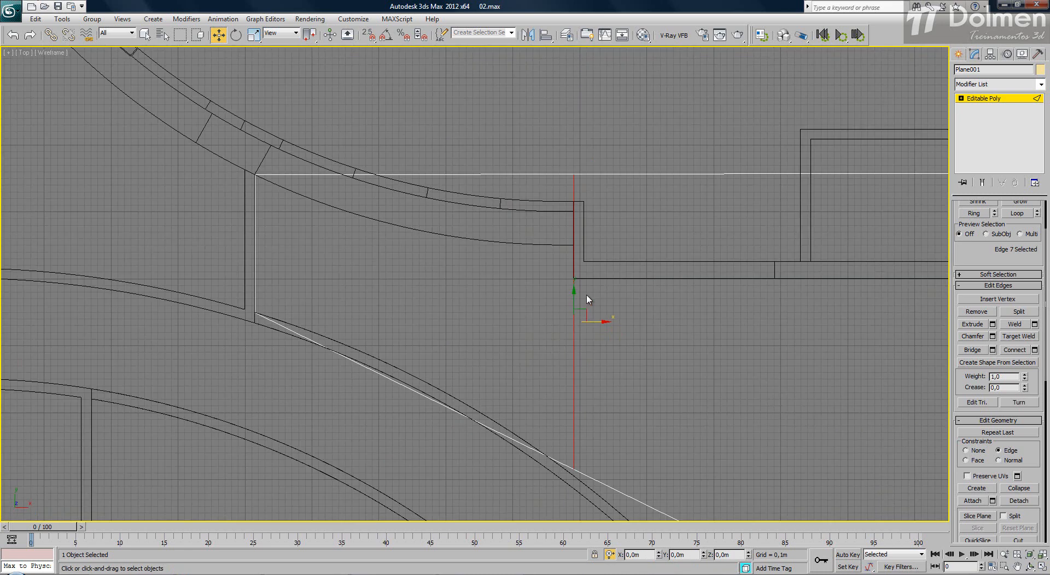
# - Snap the cross edge's back vertex to the point where the upper curved wall's inner face ends
pyautogui.scroll(-2, 694, 252)
pyautogui.moveTo(757, 247); pyautogui.dragTo(687, 245, button='middle')
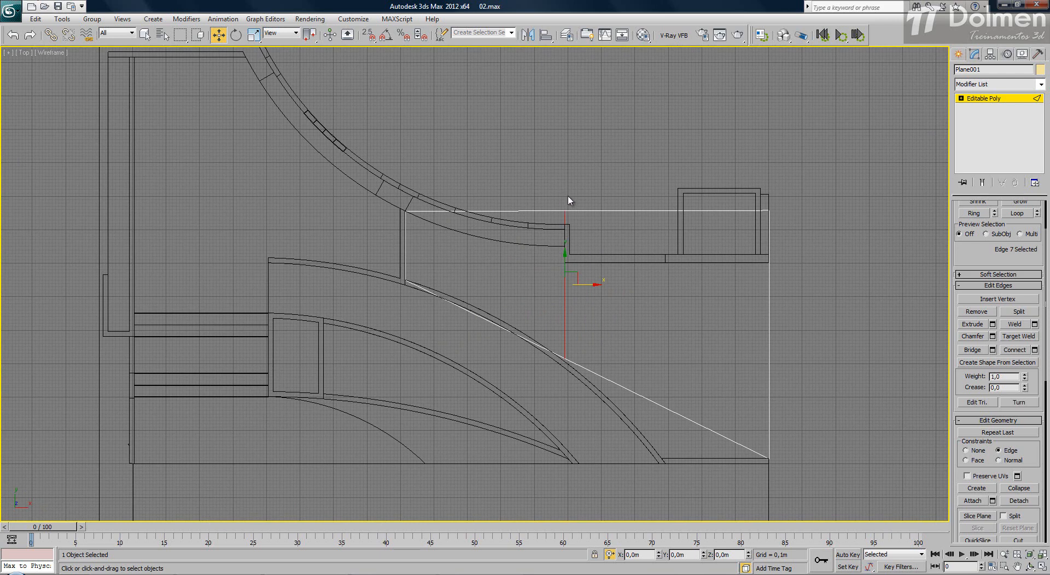
pyautogui.press('1')
pyautogui.click(566, 212)
pyautogui.scroll(5, 567, 230)
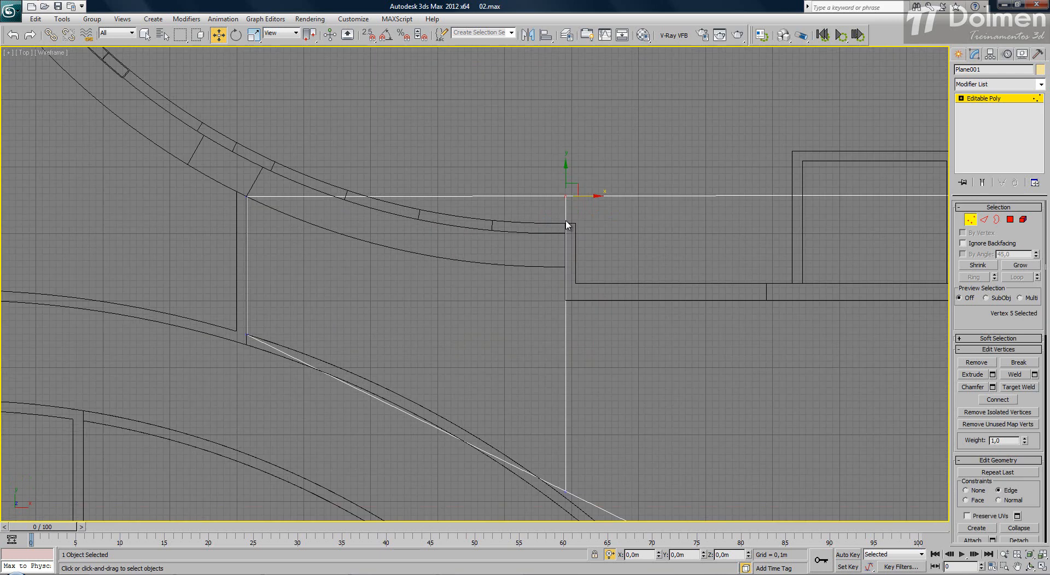
pyautogui.moveTo(568, 176); pyautogui.dragTo(571, 296)
pyautogui.scroll(3, 567, 273)
pyautogui.press('s')
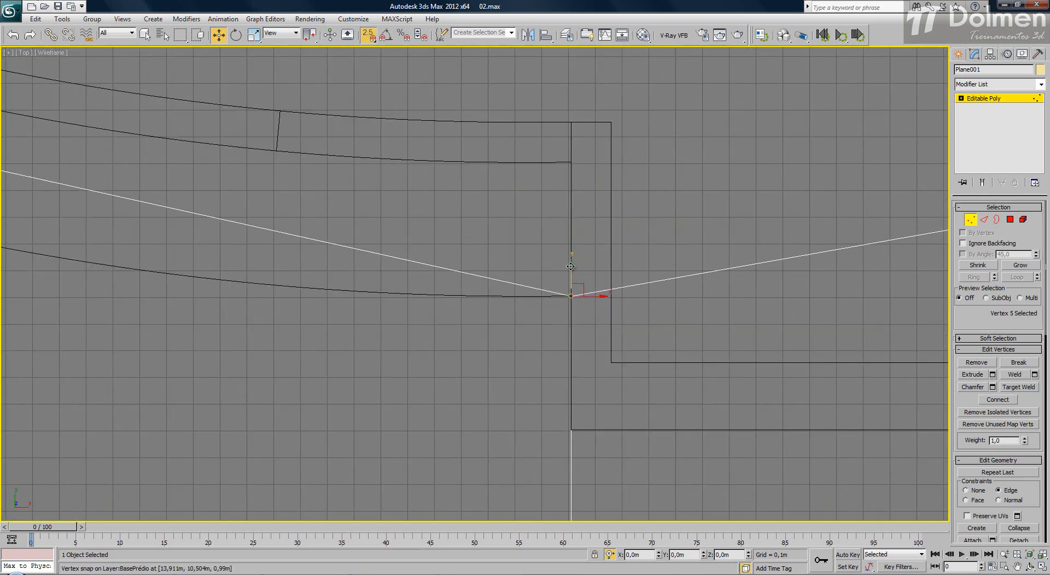
# - Snap the plane's outer back vertex to the outer end of the straight back wall's front face
pyautogui.scroll(-4, 511, 244)
pyautogui.moveTo(662, 277); pyautogui.dragTo(522, 247, button='middle')
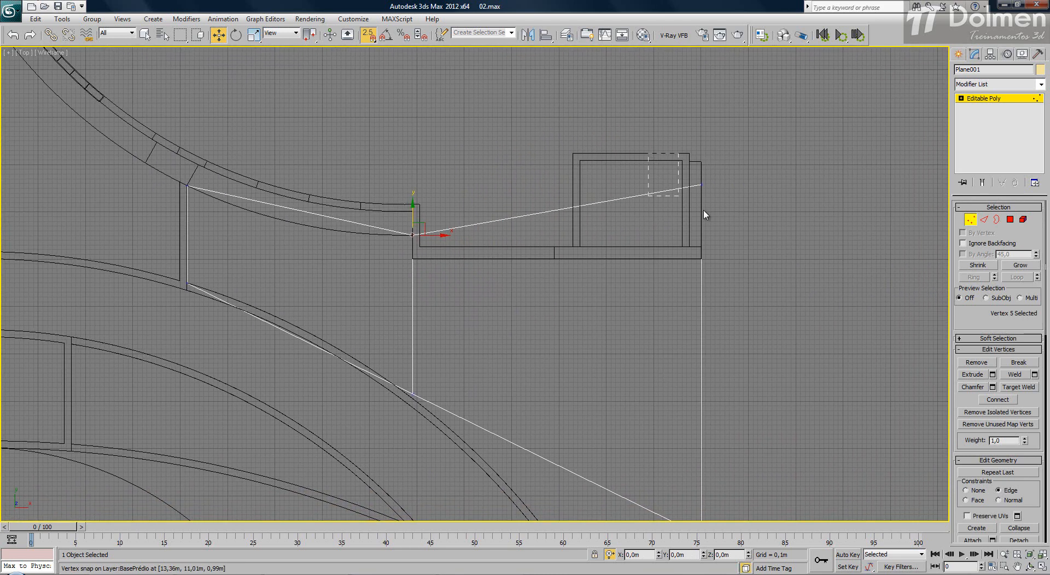
pyautogui.click(702, 185)
pyautogui.moveTo(702, 185); pyautogui.dragTo(705, 258)
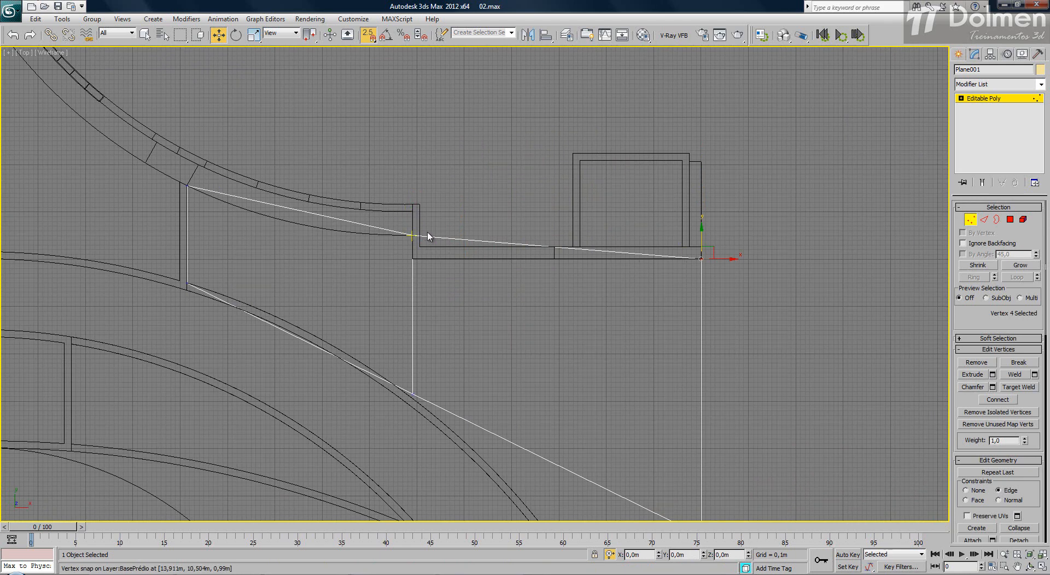
pyautogui.click(1042, 569)
pyautogui.rightClick(689, 368)
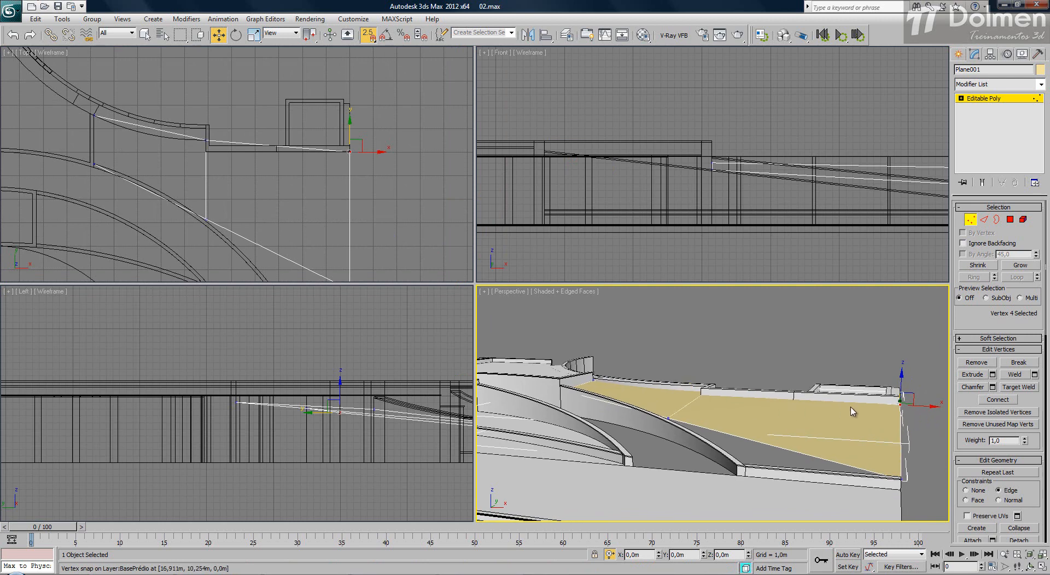
# - Connect the front and back edges of the plane's outer section with a second cross edge
pyautogui.keyDown('alt'); pyautogui.moveTo(854, 412); pyautogui.dragTo(777, 427, button='middle'); pyautogui.keyUp('alt')
pyautogui.scroll(5, 772, 413)
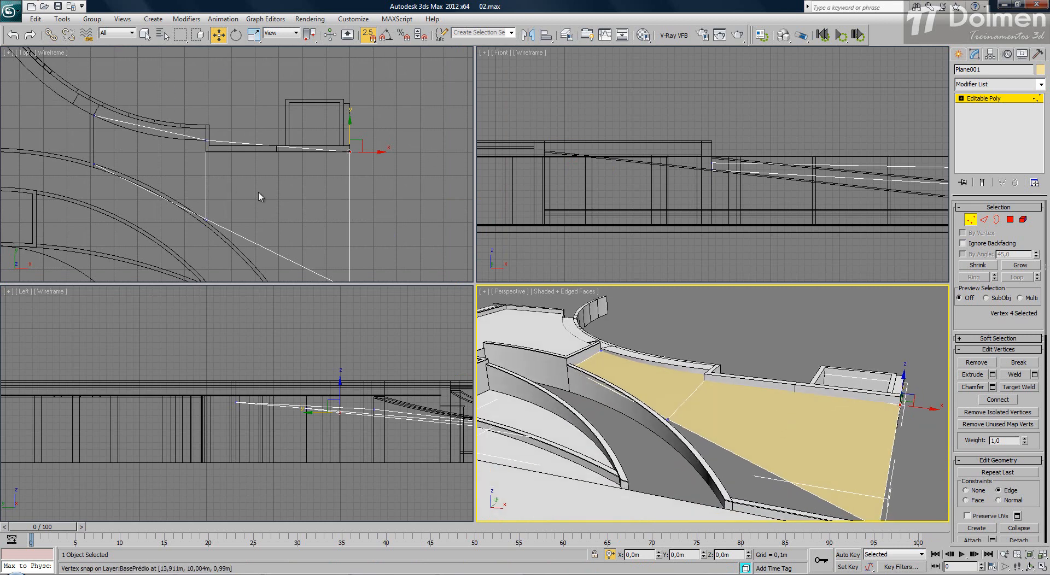
pyautogui.moveTo(259, 193); pyautogui.dragTo(302, 162, button='middle')
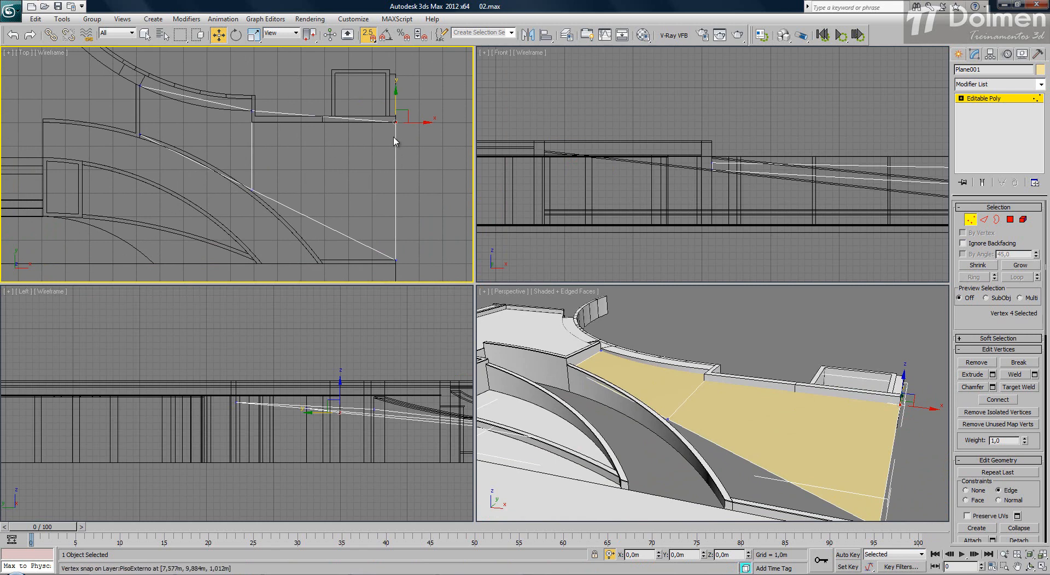
pyautogui.press('2')
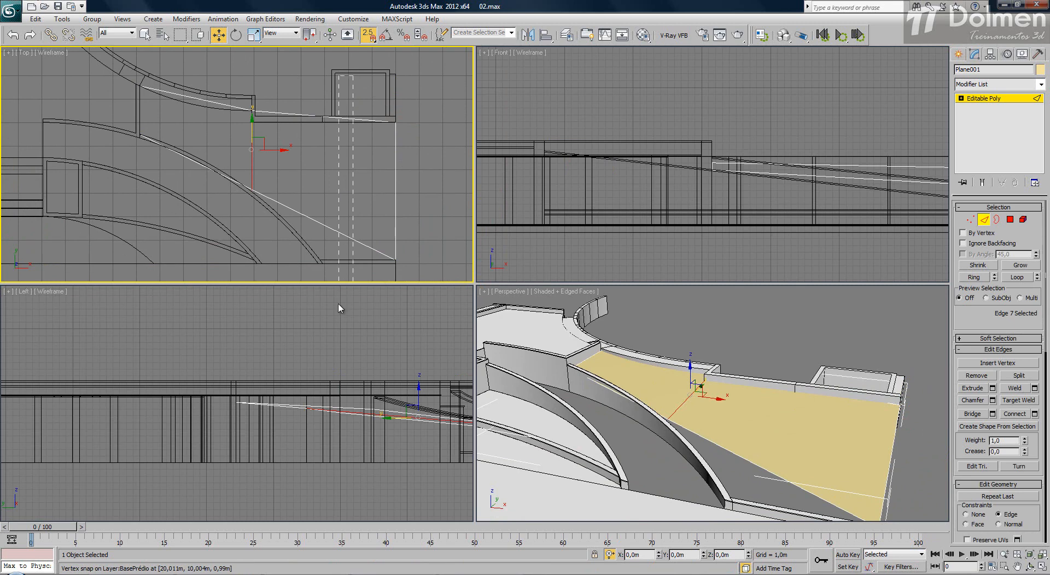
pyautogui.hotkey('ctrl', 'z')
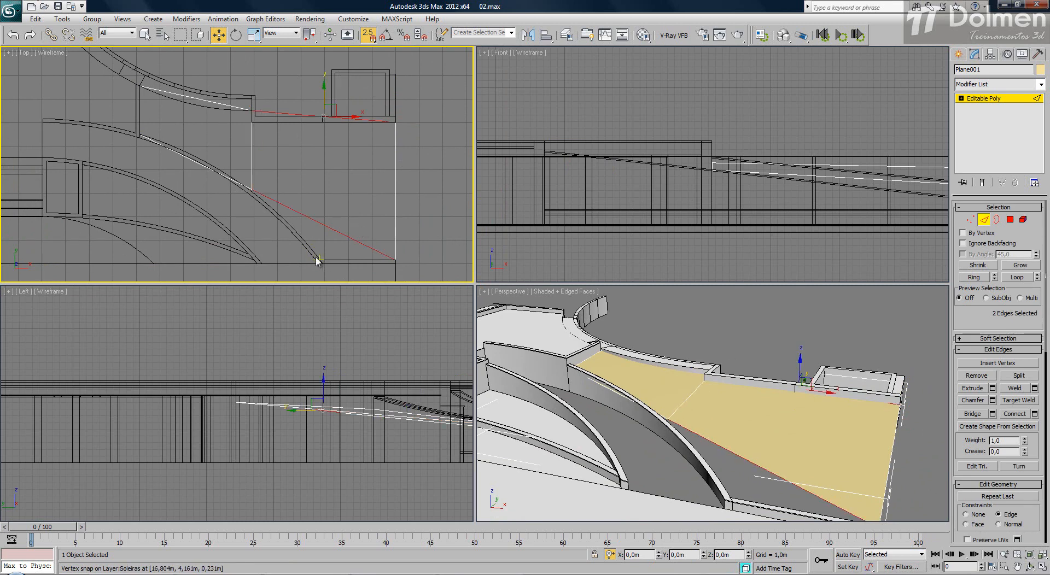
pyautogui.click(1015, 414)
# - Set the constraint to None and snap the second cross edge's front vertex to the corner of the ramp wall and low front wall
pyautogui.moveTo(333, 161); pyautogui.dragTo(328, 255)
pyautogui.press('1')
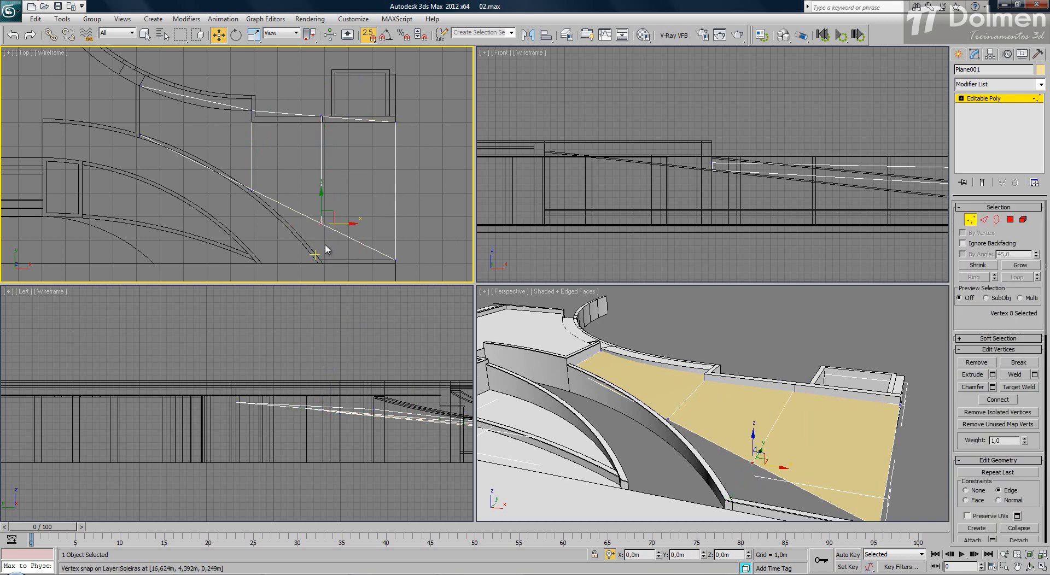
pyautogui.scroll(4, 327, 230)
pyautogui.press('s')
pyautogui.moveTo(321, 153); pyautogui.dragTo(320, 202)
pyautogui.rightClick(320, 201)
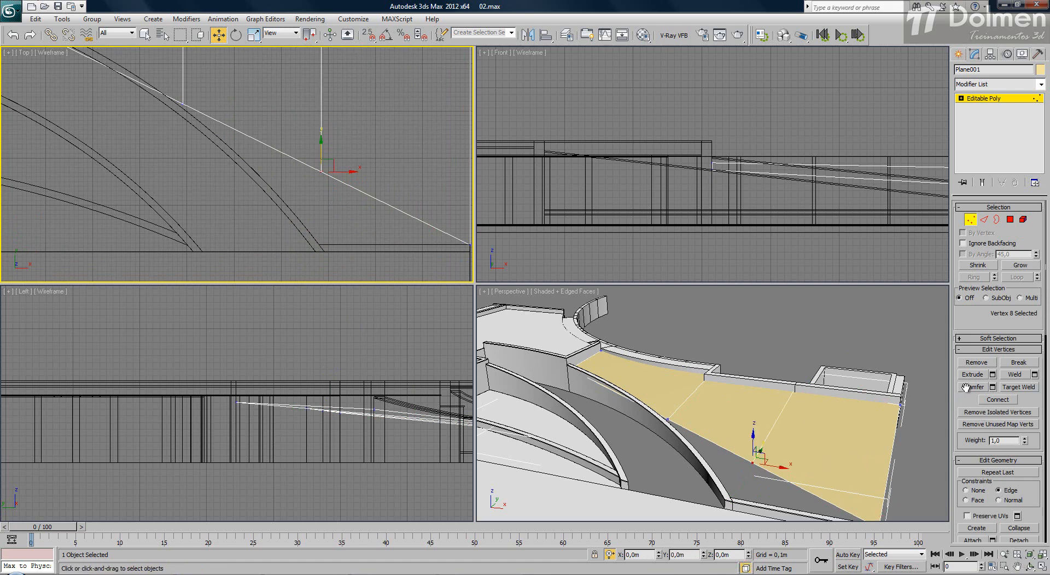
pyautogui.scroll(-3, 967, 448)
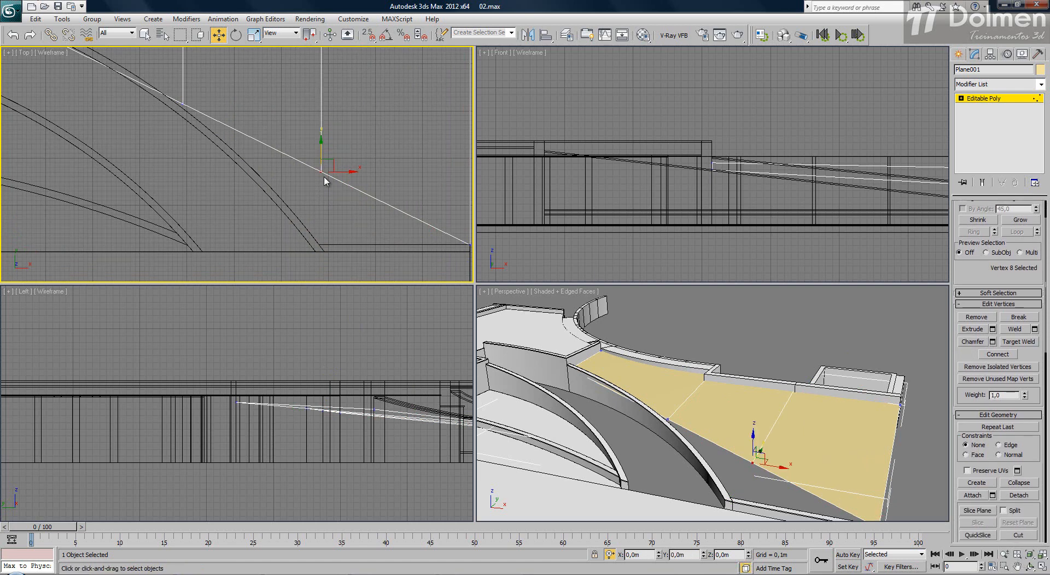
pyautogui.press('s')
pyautogui.moveTo(326, 180); pyautogui.dragTo(318, 241)
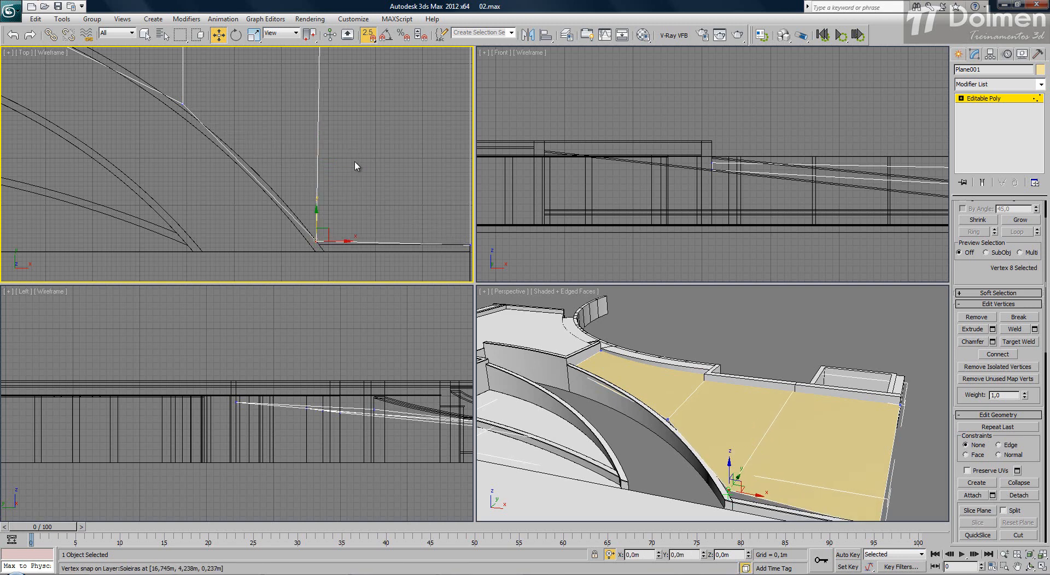
pyautogui.scroll(5, 319, 254)
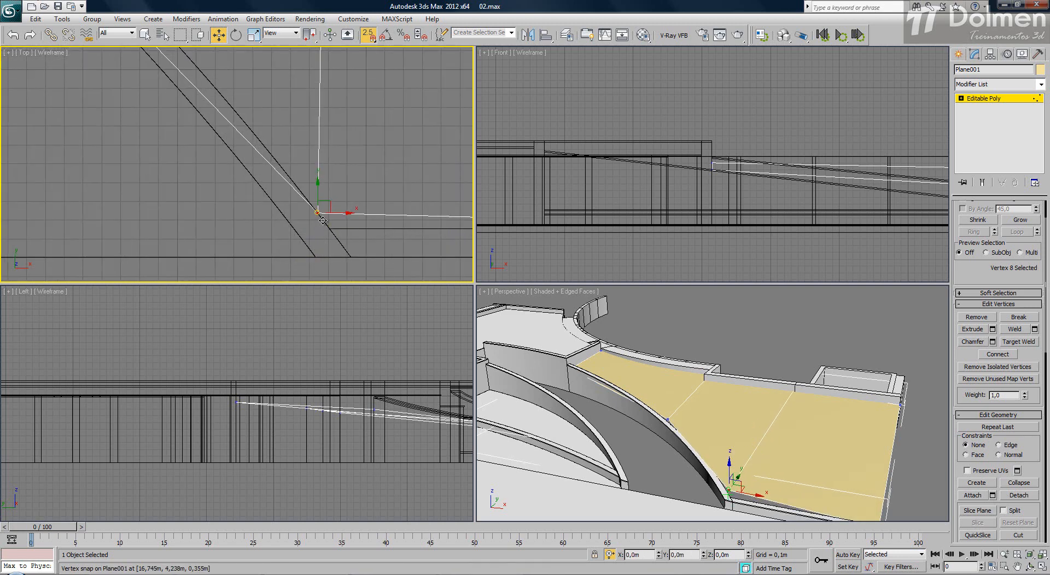
pyautogui.moveTo(322, 221); pyautogui.dragTo(343, 224)
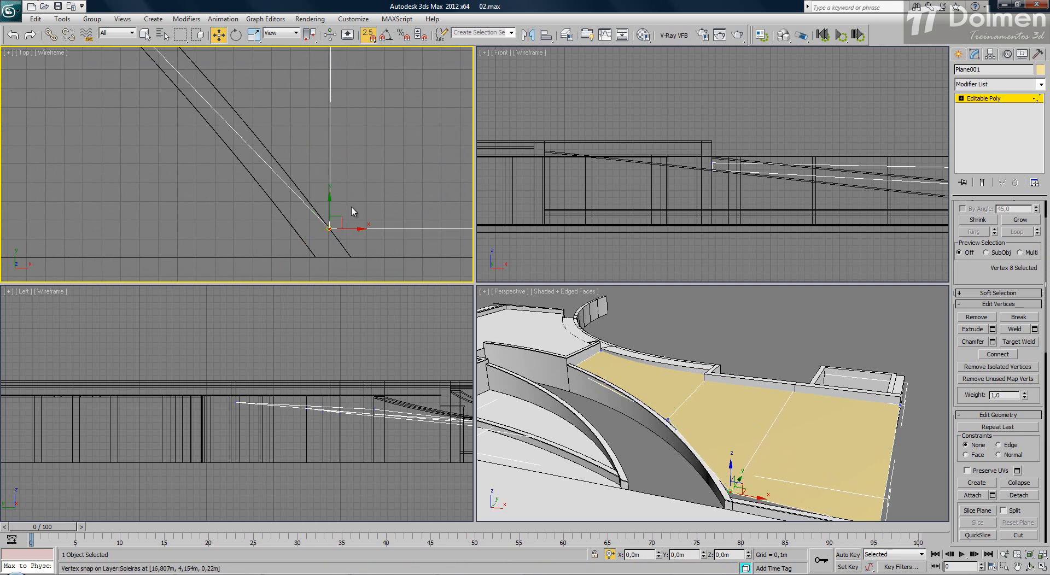
# - Move the inner back vertex and the first cross edge's back vertex -0.5 m in Y, snapping to the straight back wall's front corner
pyautogui.scroll(-6, 356, 194)
pyautogui.scroll(5, 356, 188)
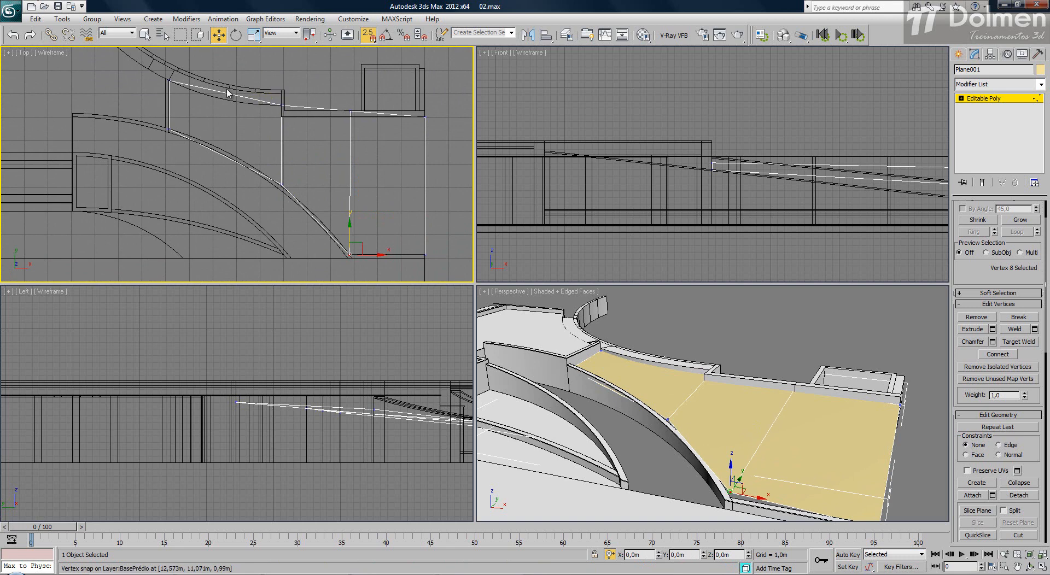
pyautogui.moveTo(159, 68); pyautogui.dragTo(316, 146)
pyautogui.scroll(3, 296, 115)
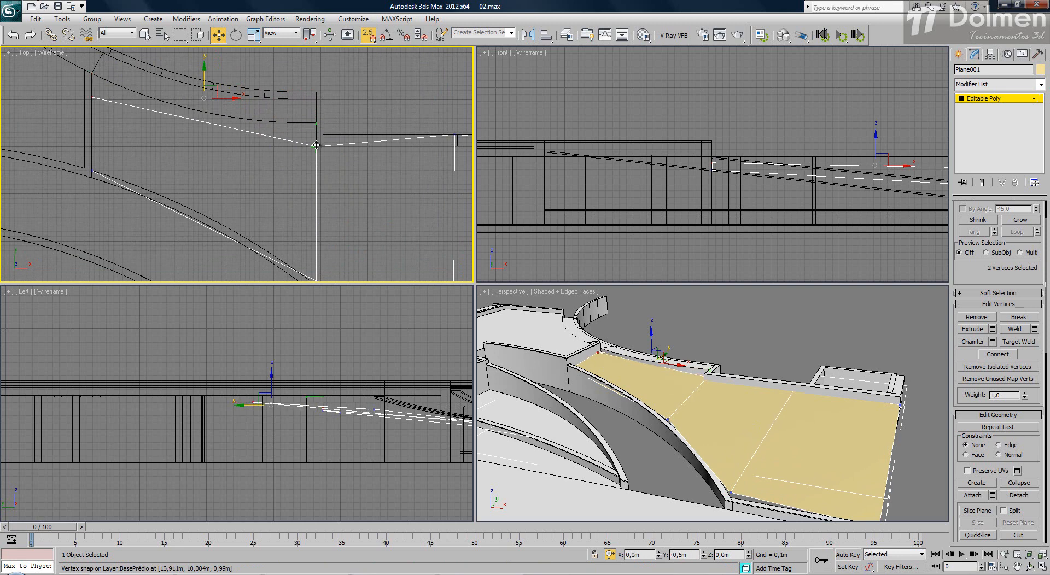
# - Snap the second cross edge's back vertex onto the front face of the straight back wall
pyautogui.moveTo(429, 127); pyautogui.dragTo(320, 126, button='middle')
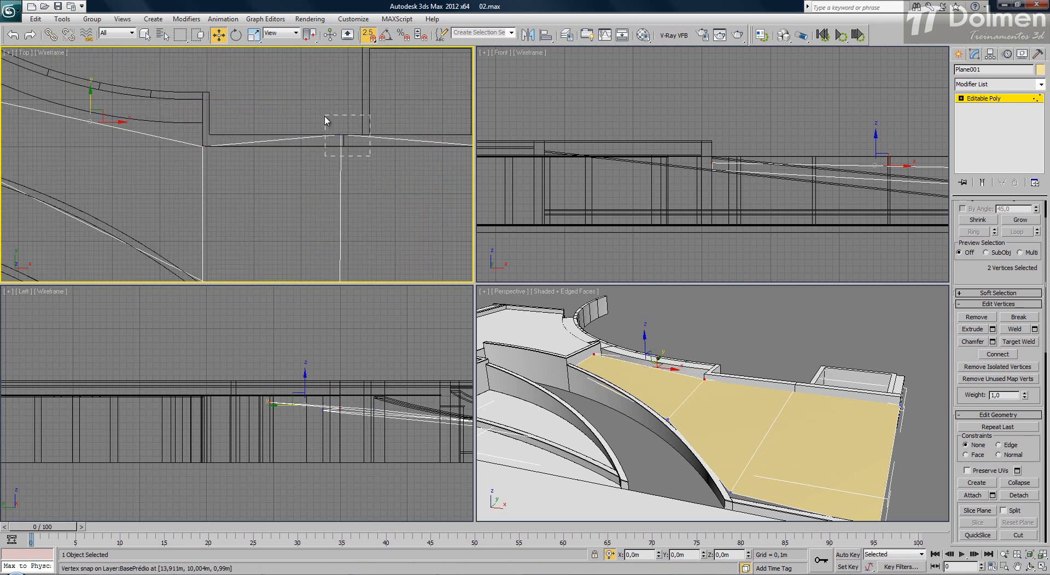
pyautogui.moveTo(326, 120); pyautogui.dragTo(327, 121)
pyautogui.scroll(2, 328, 123)
pyautogui.moveTo(354, 153)
pyautogui.mouseDown()
pyautogui.moveTo(352, 171)
pyautogui.moveTo(341, 161)
pyautogui.mouseUp()
pyautogui.scroll(-3, 257, 117)
# - Extend the plane's back edge beside the upper curved wall toward that wall as a new strip, with snapping off
pyautogui.moveTo(150, 133); pyautogui.dragTo(218, 147, button='middle')
pyautogui.scroll(2, 169, 119)
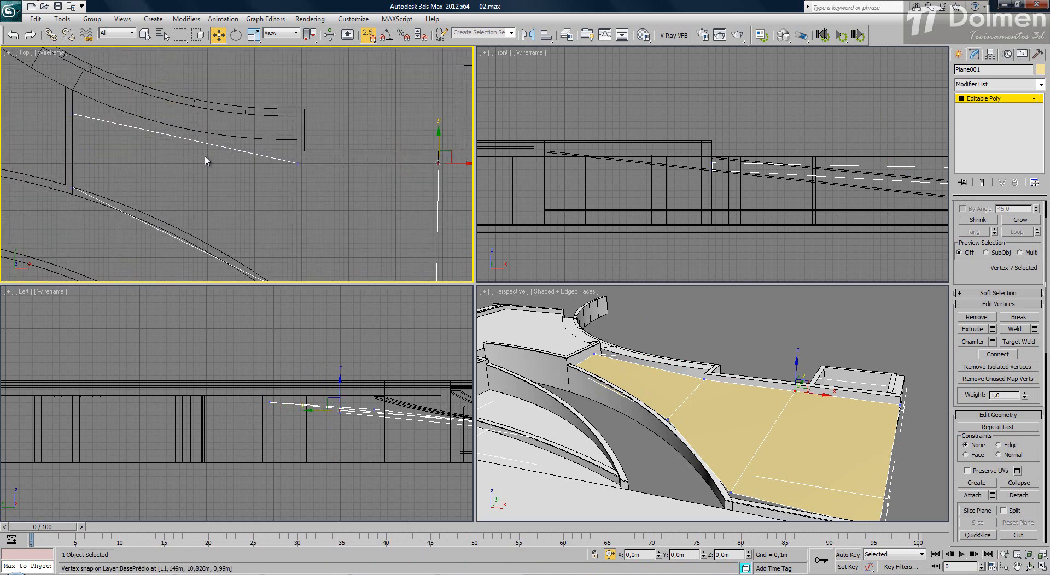
pyautogui.moveTo(182, 110); pyautogui.dragTo(183, 110)
pyautogui.press('2')
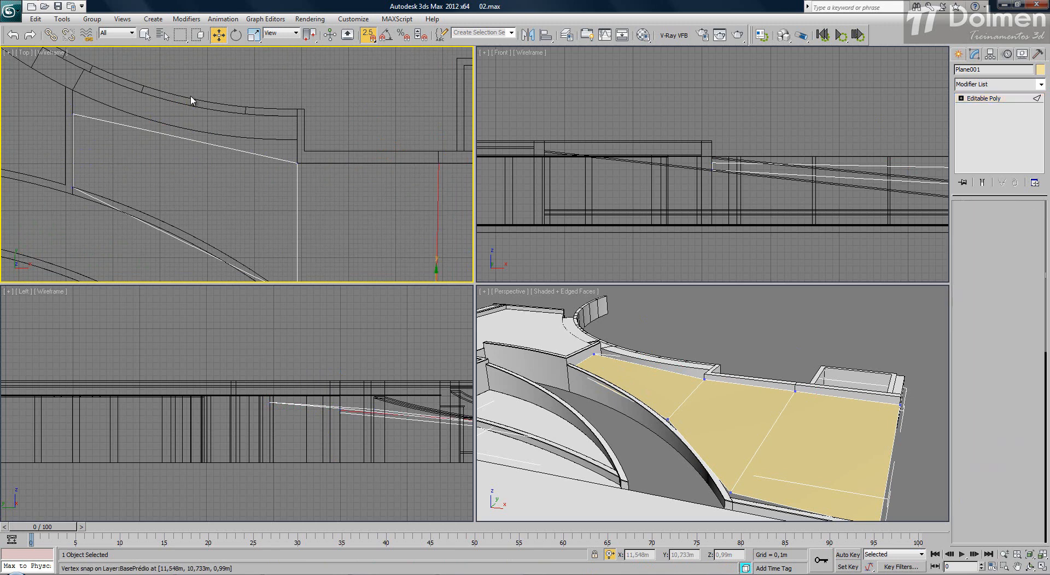
pyautogui.moveTo(188, 111); pyautogui.dragTo(146, 223)
pyautogui.moveTo(175, 158); pyautogui.dragTo(173, 173)
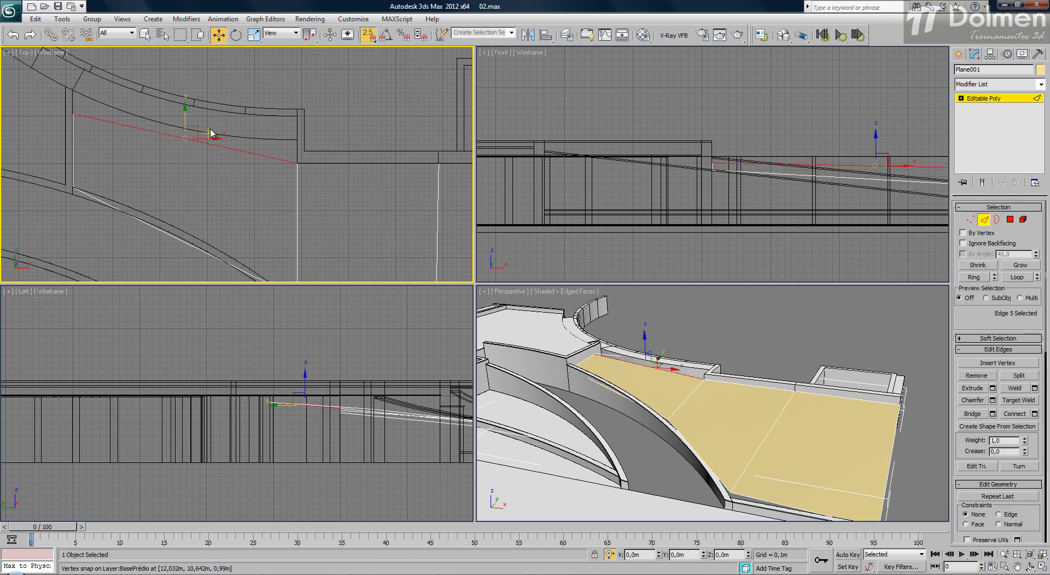
pyautogui.press('s')
pyautogui.click(183, 125)
# - Snap the new strip's two back vertices vertically onto the end points of the upper curved wall's inner edge
pyautogui.press('1')
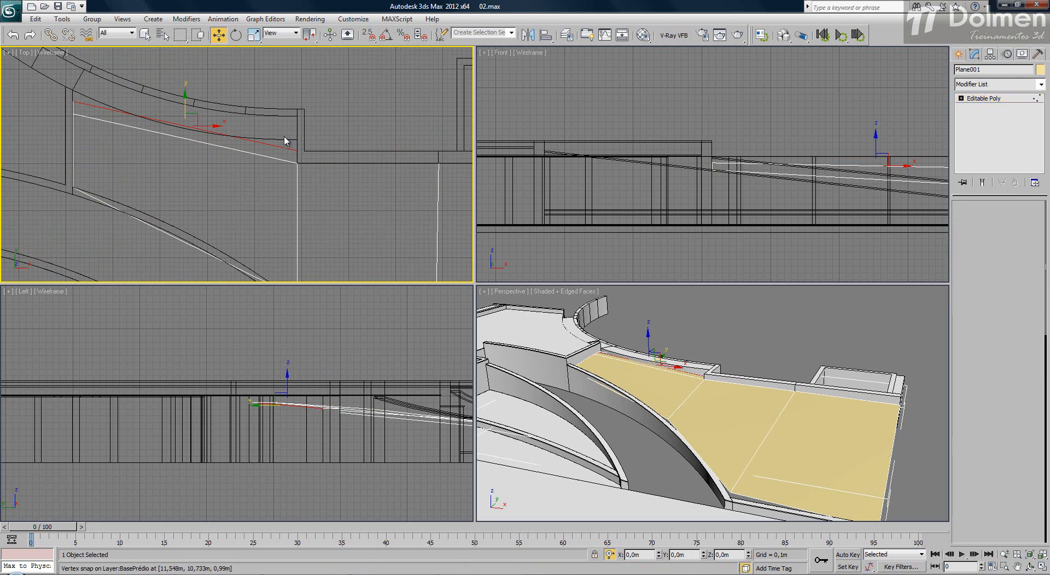
pyautogui.scroll(3, 301, 156)
pyautogui.press('s')
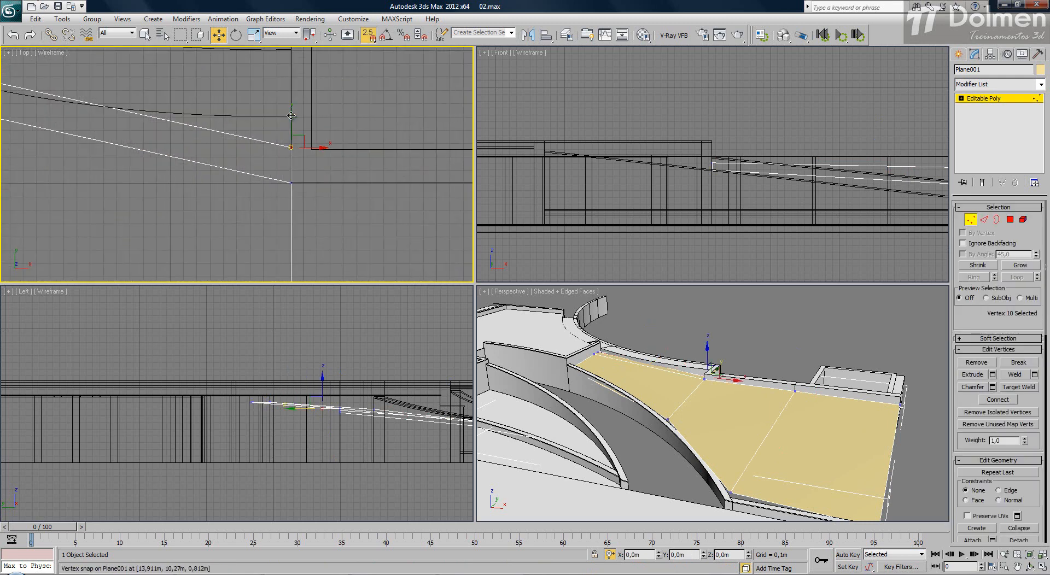
pyautogui.moveTo(290, 150); pyautogui.dragTo(290, 130)
pyautogui.moveTo(290, 130); pyautogui.dragTo(382, 127, button='middle')
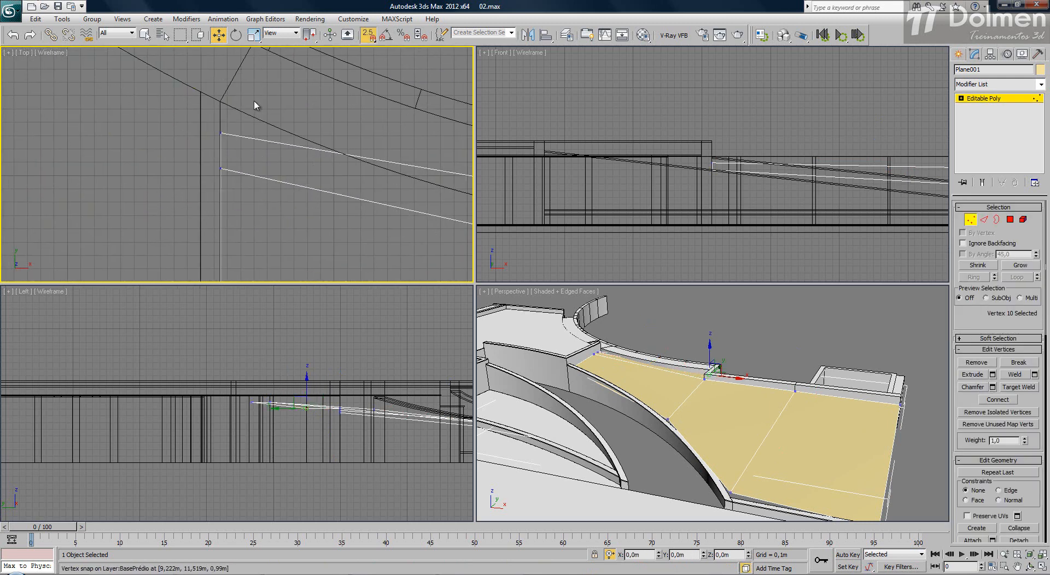
pyautogui.click(219, 133)
pyautogui.moveTo(220, 133); pyautogui.dragTo(220, 96)
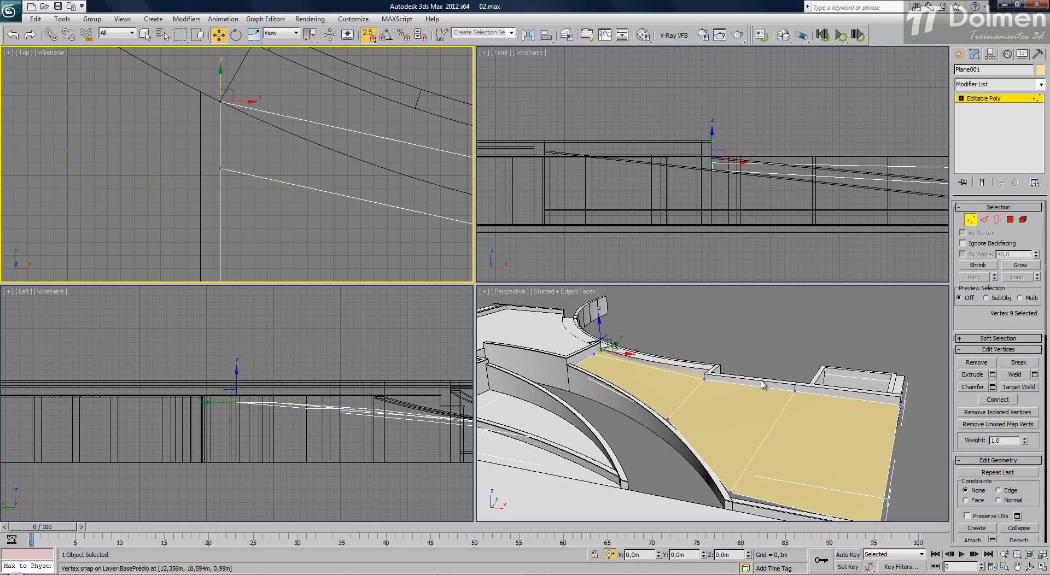
# - Lower the plane's vertex at the corner of the ramp wall and low front wall by about 0.163 m, with snapping off
pyautogui.keyDown('alt'); pyautogui.moveTo(727, 394); pyautogui.dragTo(697, 382, button='middle'); pyautogui.keyUp('alt')
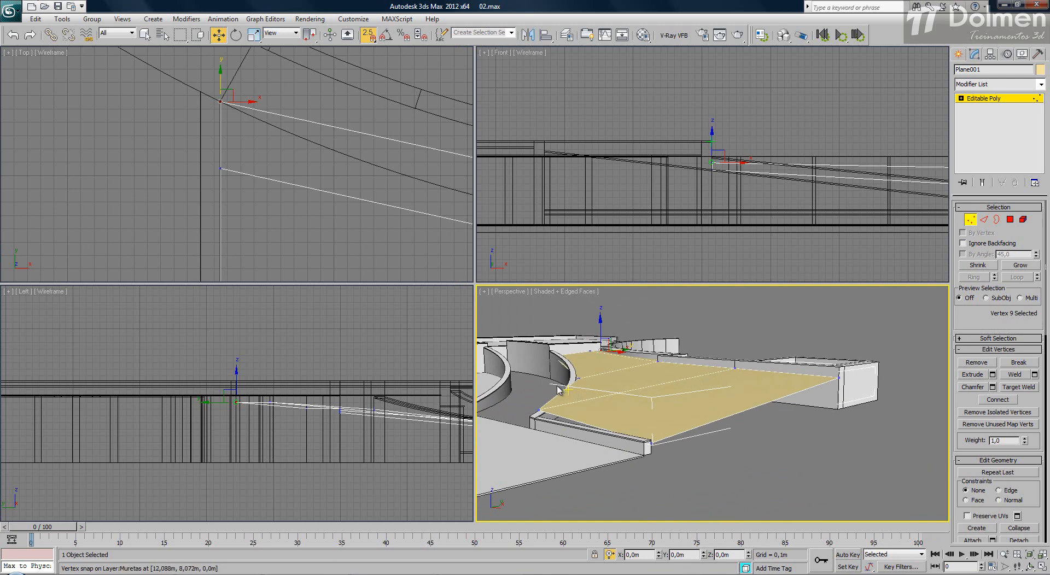
pyautogui.click(540, 410)
pyautogui.scroll(3, 640, 176)
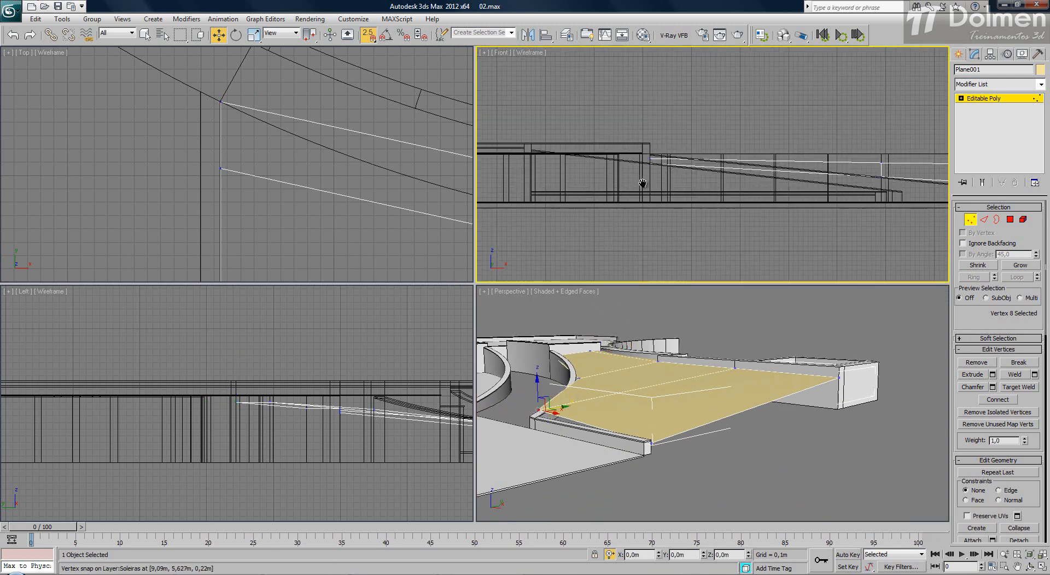
pyautogui.scroll(2, 766, 166)
pyautogui.scroll(2, 846, 206)
pyautogui.press('s')
pyautogui.scroll(1, 810, 164)
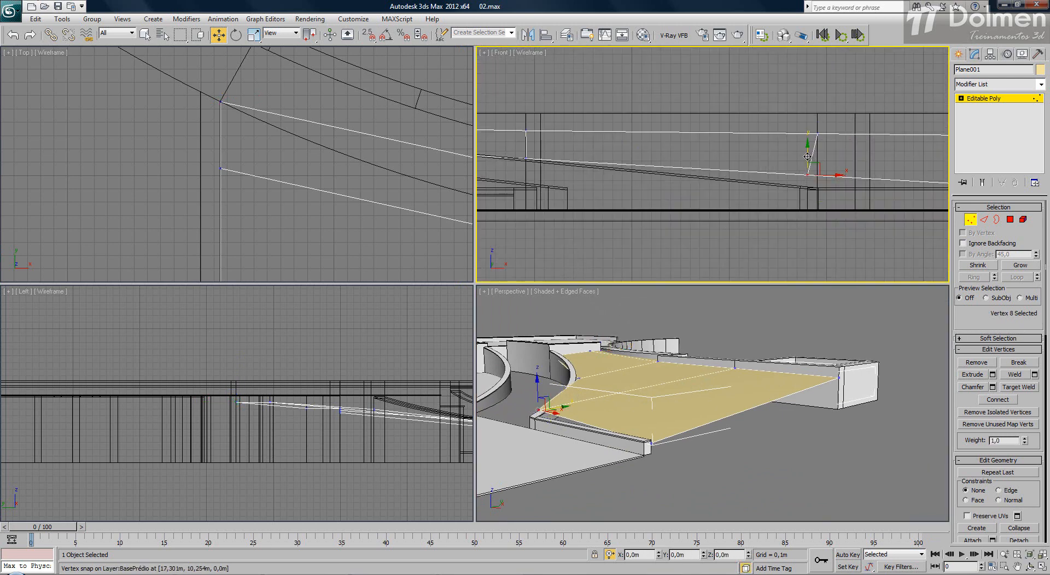
pyautogui.moveTo(809, 161); pyautogui.dragTo(807, 189)
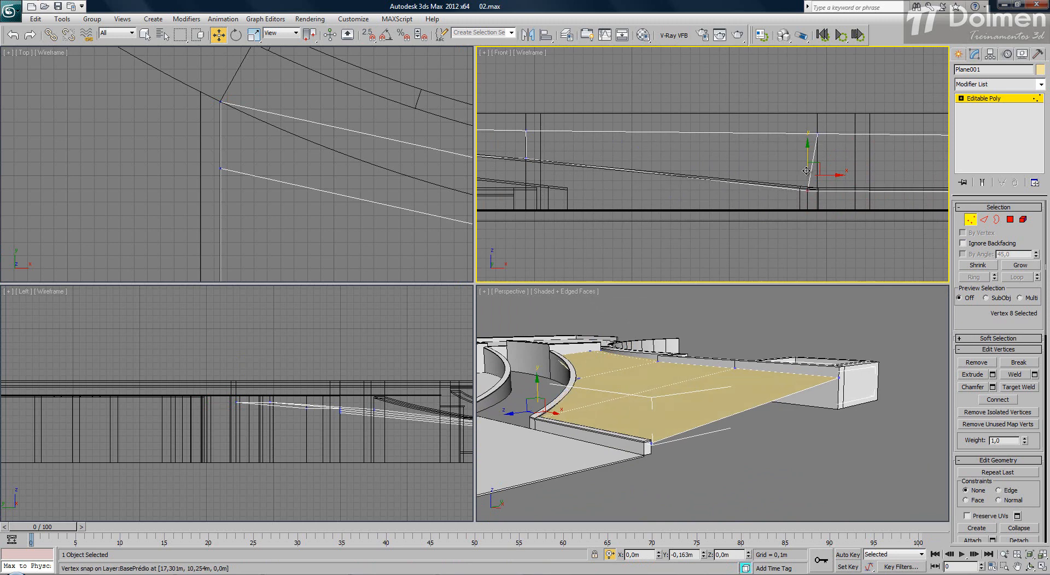
# - Lower the plane's vertex at the upper end of the curved ramp wall slightly to meet the wall
pyautogui.keyDown('alt'); pyautogui.moveTo(668, 404); pyautogui.dragTo(608, 406, button='middle'); pyautogui.keyUp('alt')
pyautogui.press('z')
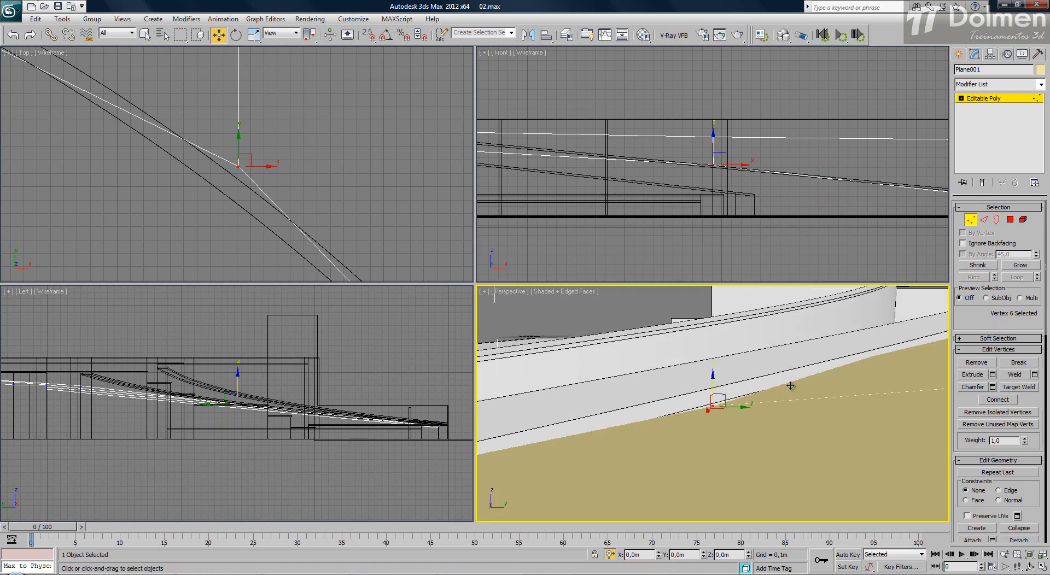
pyautogui.moveTo(801, 388); pyautogui.dragTo(749, 402, button='middle')
pyautogui.click(911, 344)
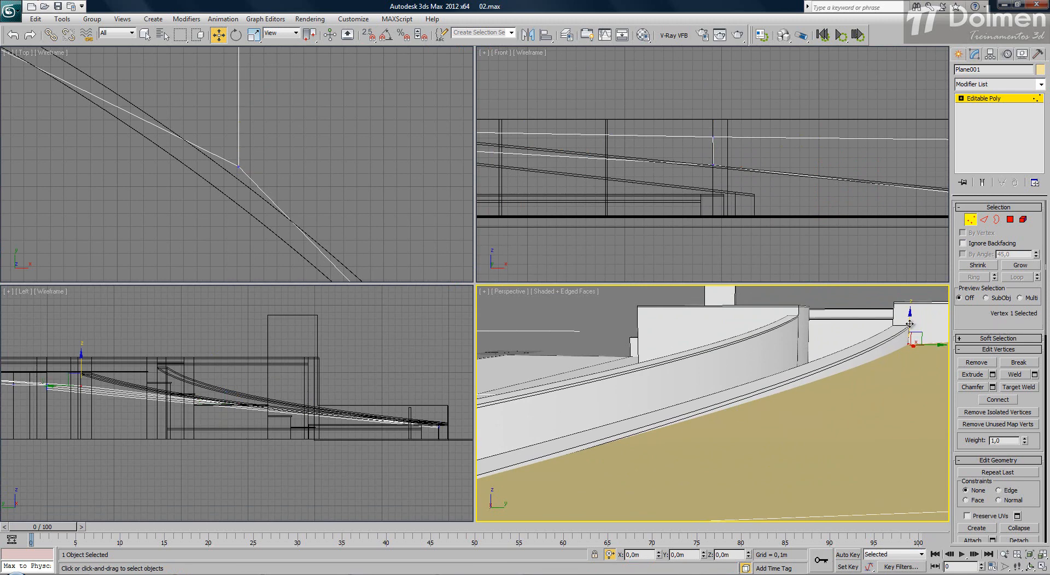
pyautogui.moveTo(910, 316); pyautogui.dragTo(908, 329)
pyautogui.scroll(-5, 799, 354)
pyautogui.keyDown('alt'); pyautogui.moveTo(729, 438); pyautogui.dragTo(777, 463, button='middle'); pyautogui.keyUp('alt')
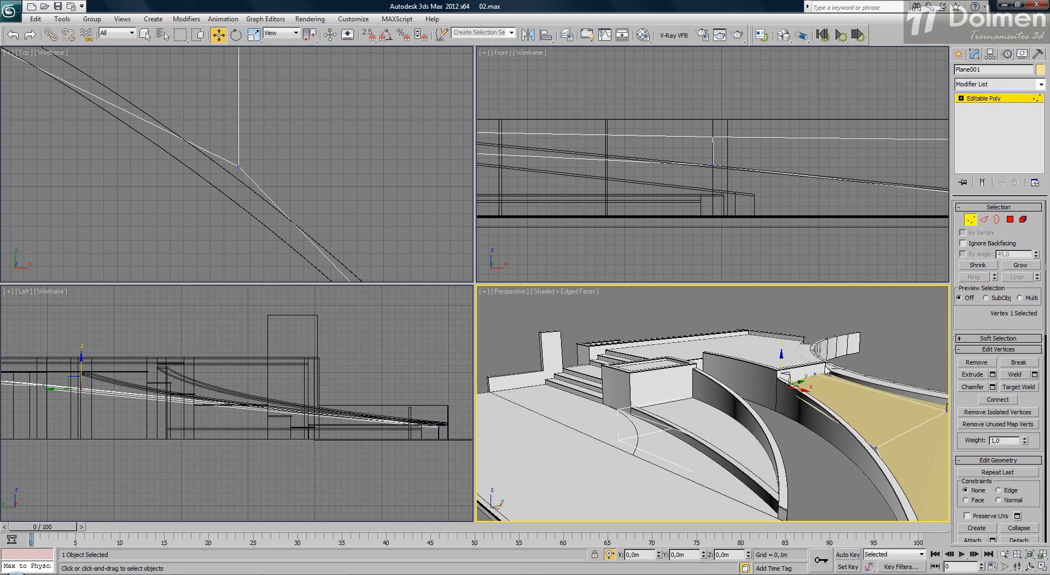
# - Connect the three lengthwise edges of the section between the two curved walls with 7 segments
pyautogui.scroll(4, 824, 366)
pyautogui.moveTo(825, 366); pyautogui.dragTo(591, 369, button='middle')
pyautogui.scroll(-4, 593, 372)
pyautogui.moveTo(719, 405); pyautogui.dragTo(627, 335, button='middle')
pyautogui.scroll(-8, 297, 136)
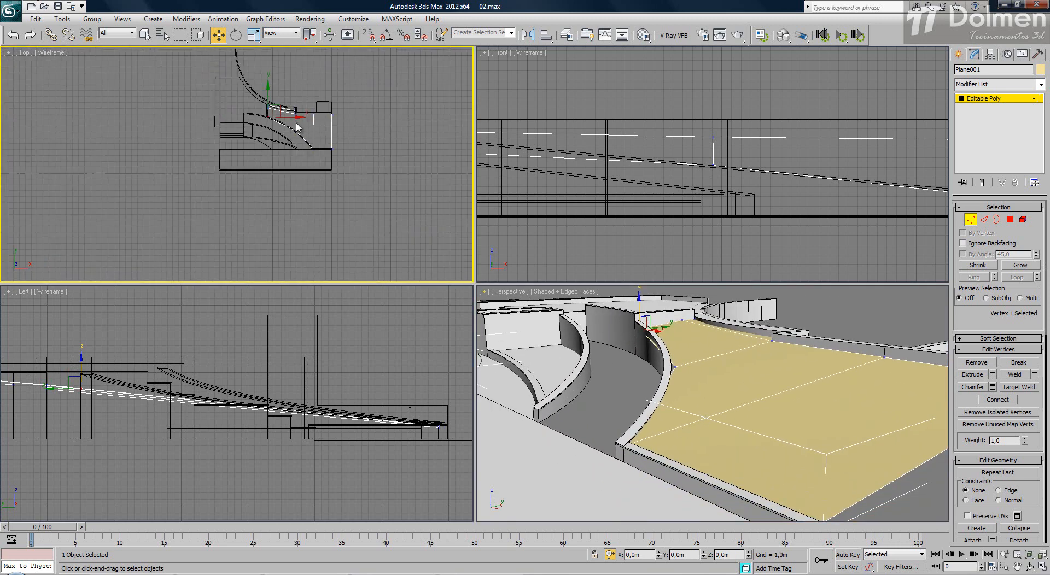
pyautogui.scroll(7, 297, 127)
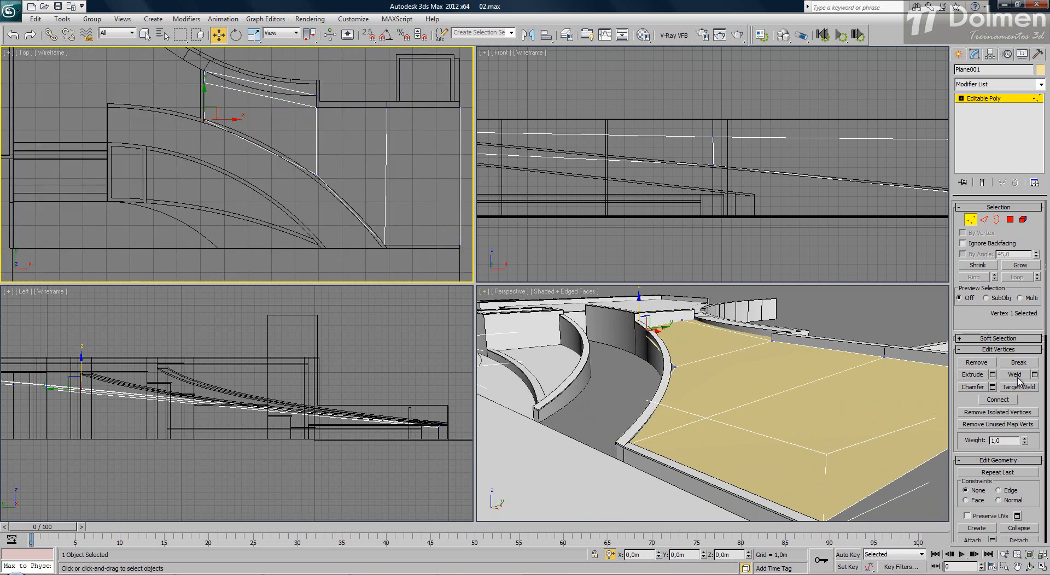
pyautogui.click(984, 220)
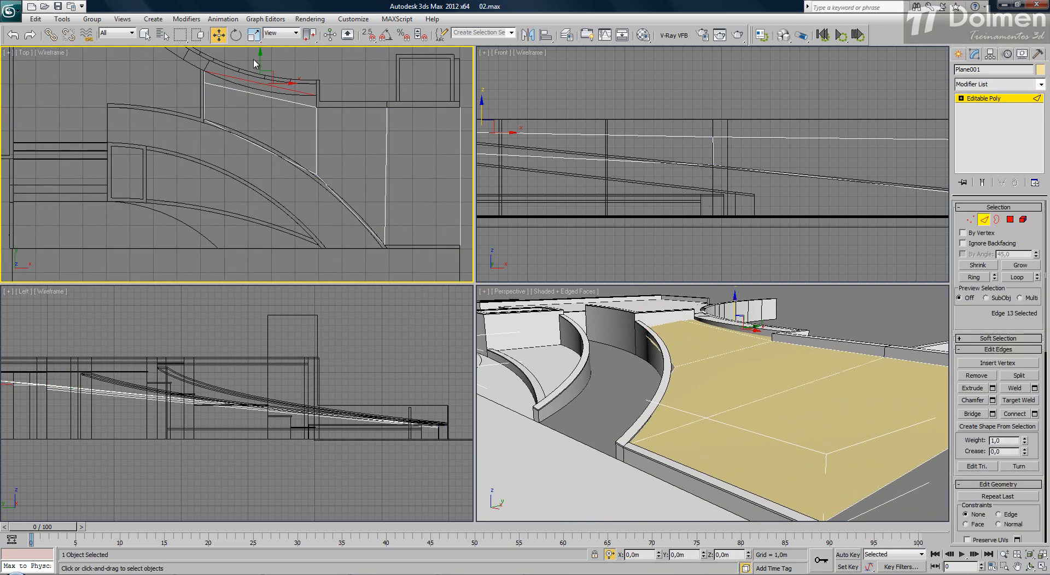
pyautogui.moveTo(268, 243); pyautogui.dragTo(268, 243)
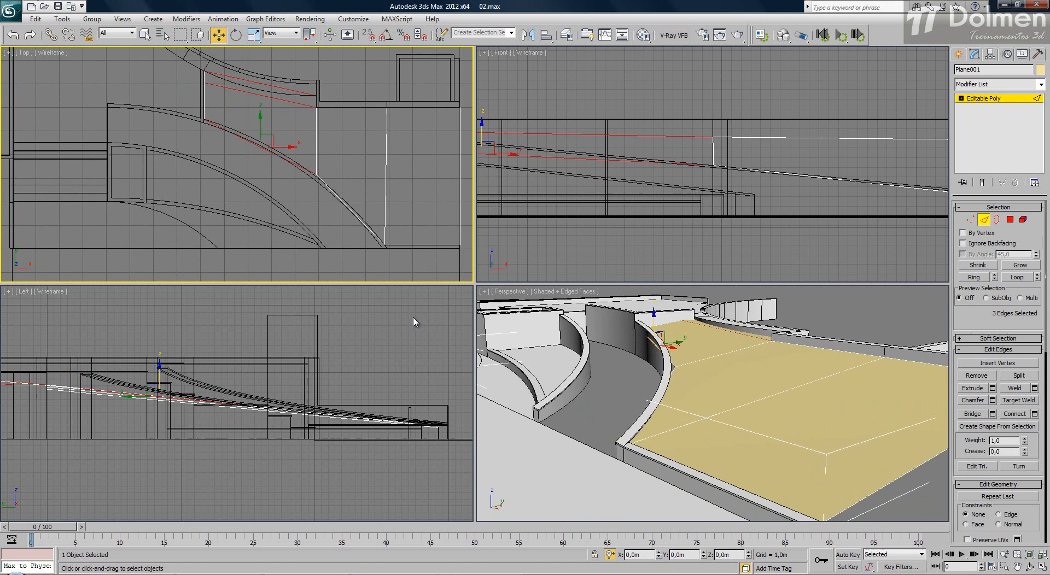
pyautogui.click(1035, 415)
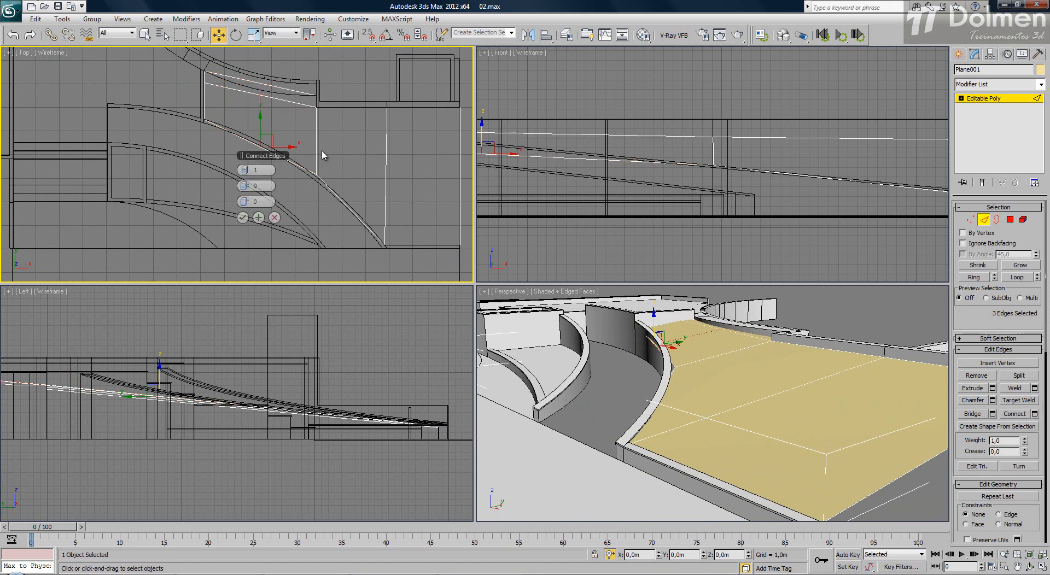
pyautogui.click(248, 170)
pyautogui.click(247, 171)
pyautogui.click(248, 170)
pyautogui.click(248, 170)
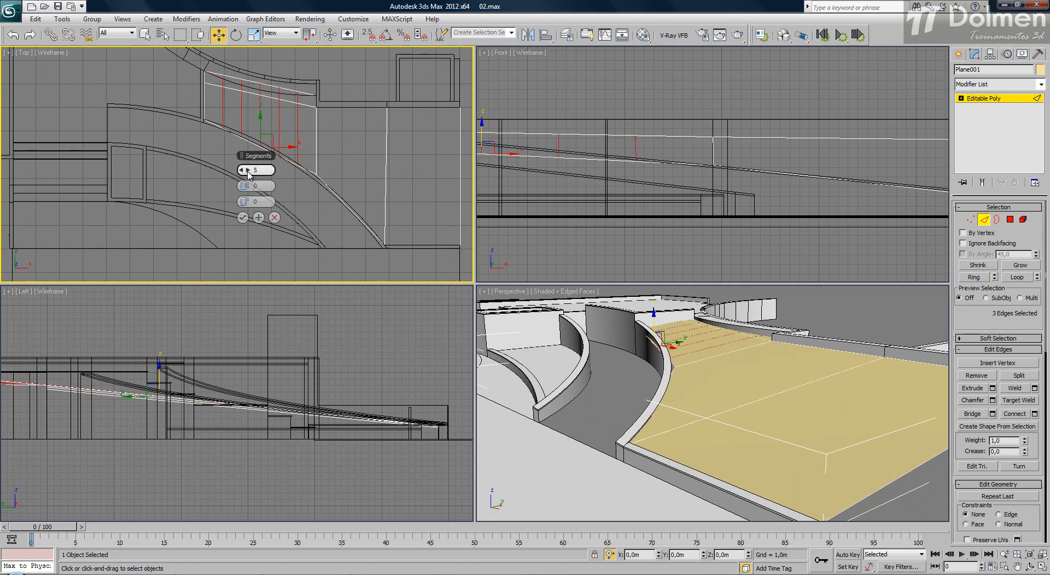
pyautogui.click(248, 170)
pyautogui.click(248, 170)
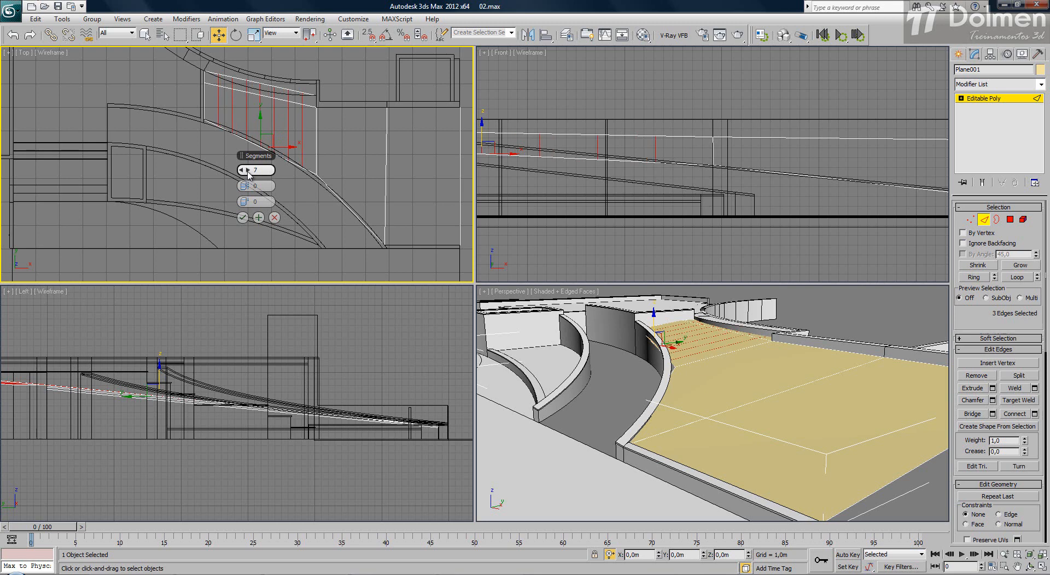
pyautogui.click(242, 218)
# - Connect the front and back edges of the plane's middle section with 4 segments
pyautogui.click(346, 249)
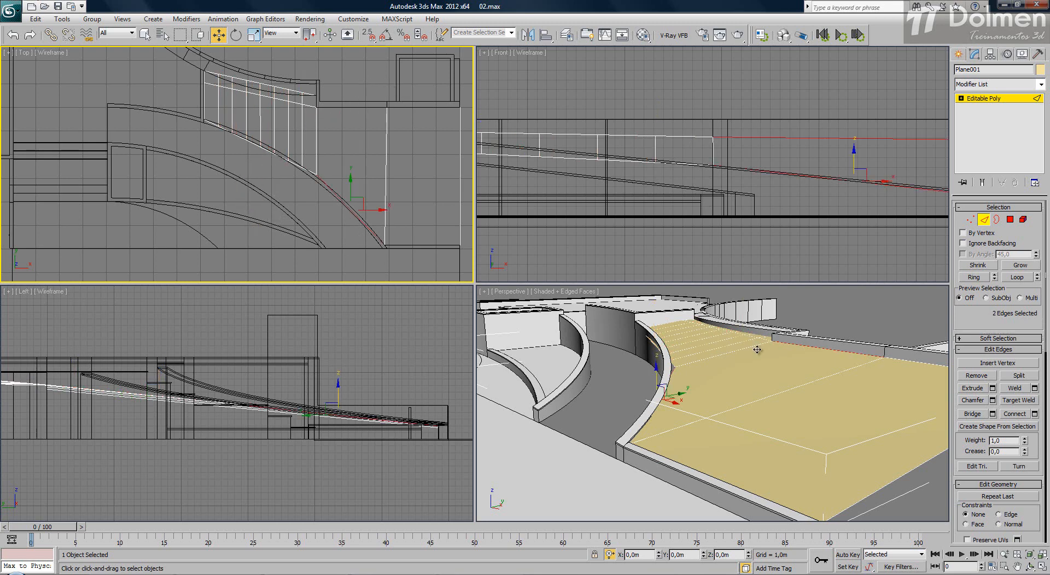
pyautogui.click(1034, 414)
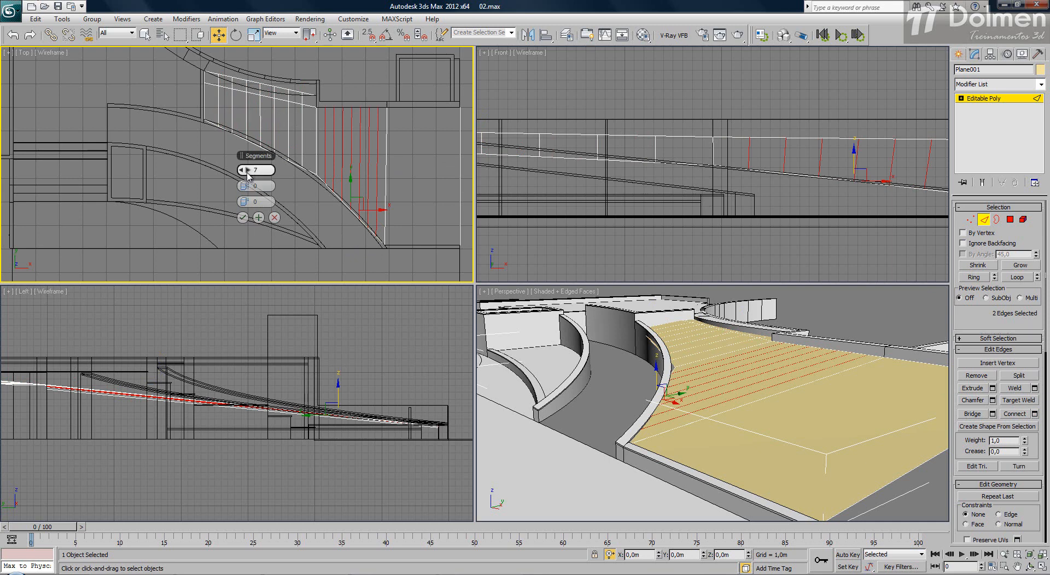
pyautogui.moveTo(247, 170); pyautogui.dragTo(266, 169)
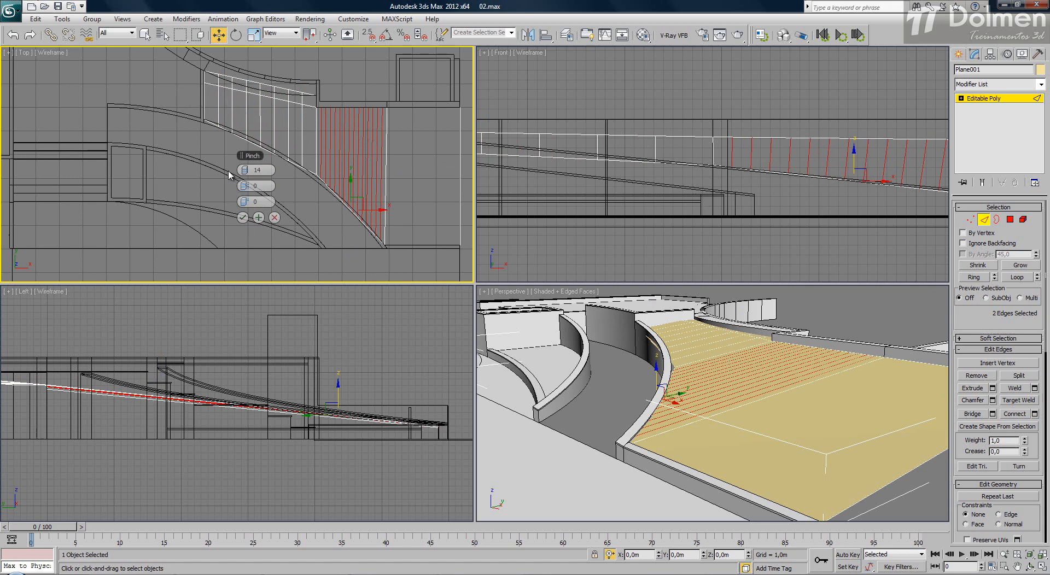
pyautogui.moveTo(244, 170); pyautogui.dragTo(217, 170)
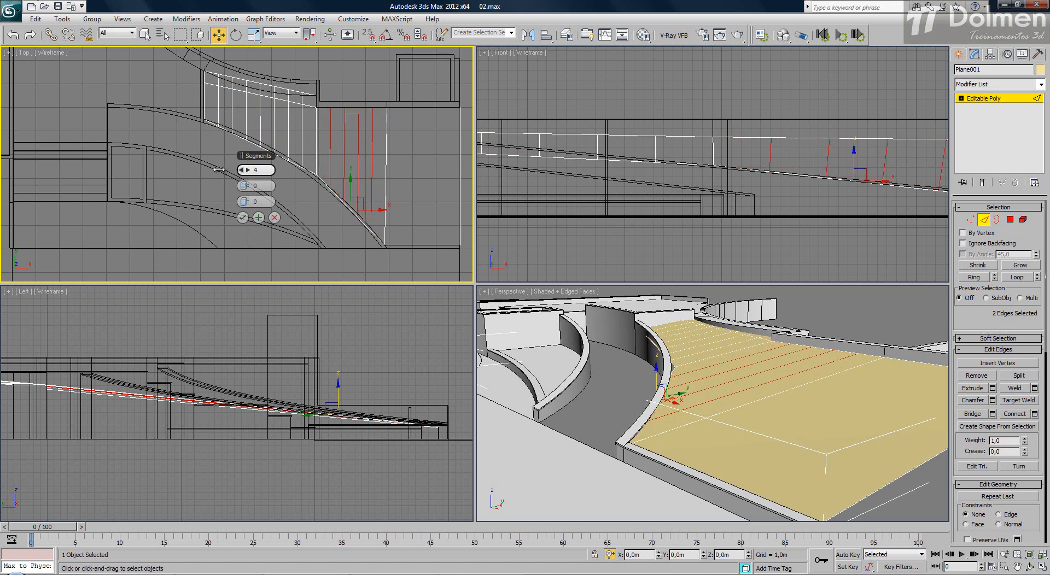
pyautogui.click(242, 218)
# - Connect the front and back edges of the outer section beside the low front wall with 4 segments
pyautogui.moveTo(420, 258); pyautogui.dragTo(413, 268)
pyautogui.moveTo(396, 176); pyautogui.dragTo(339, 174, button='middle')
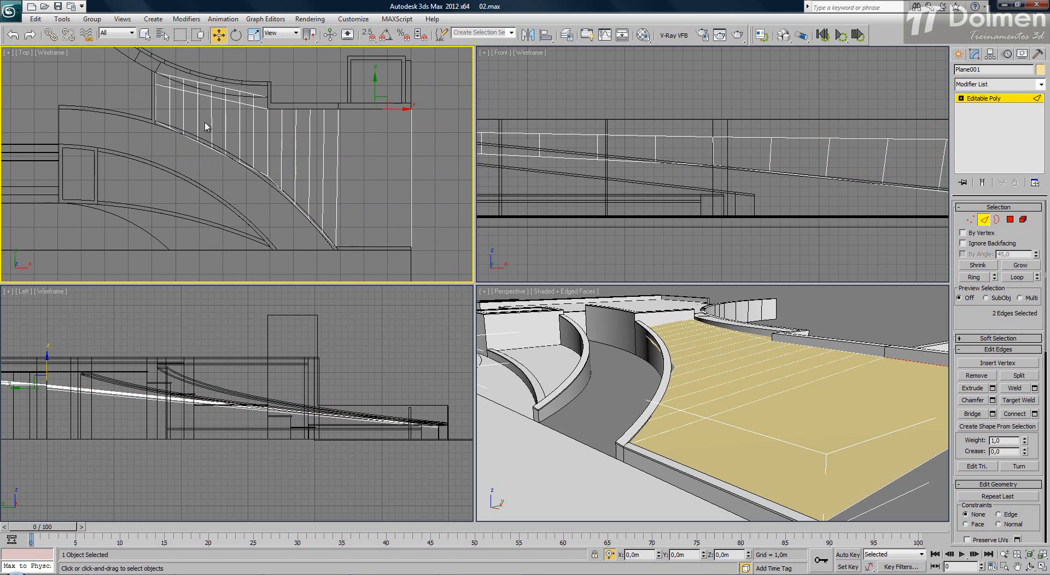
pyautogui.click(1034, 414)
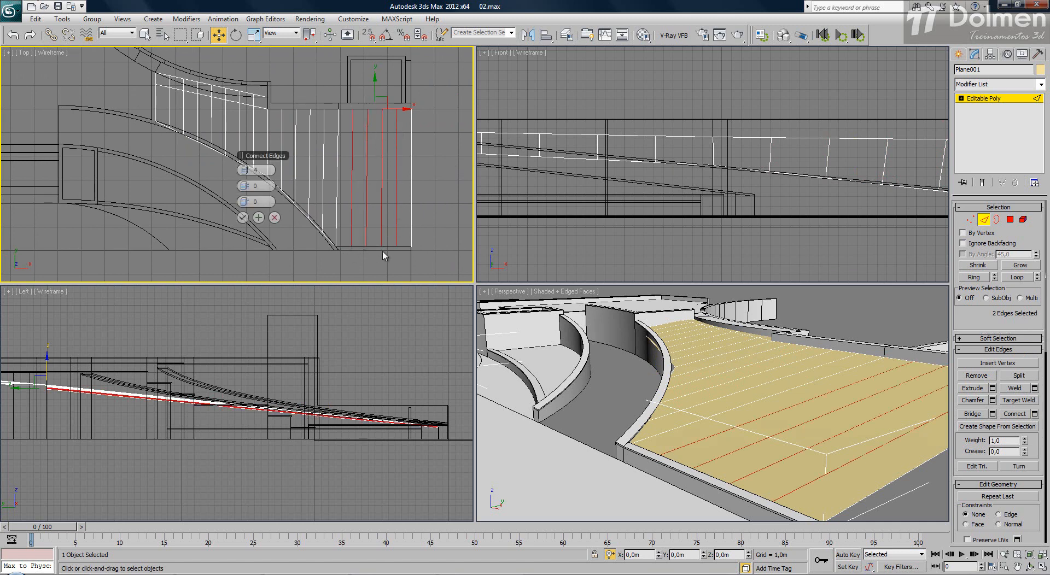
pyautogui.click(242, 218)
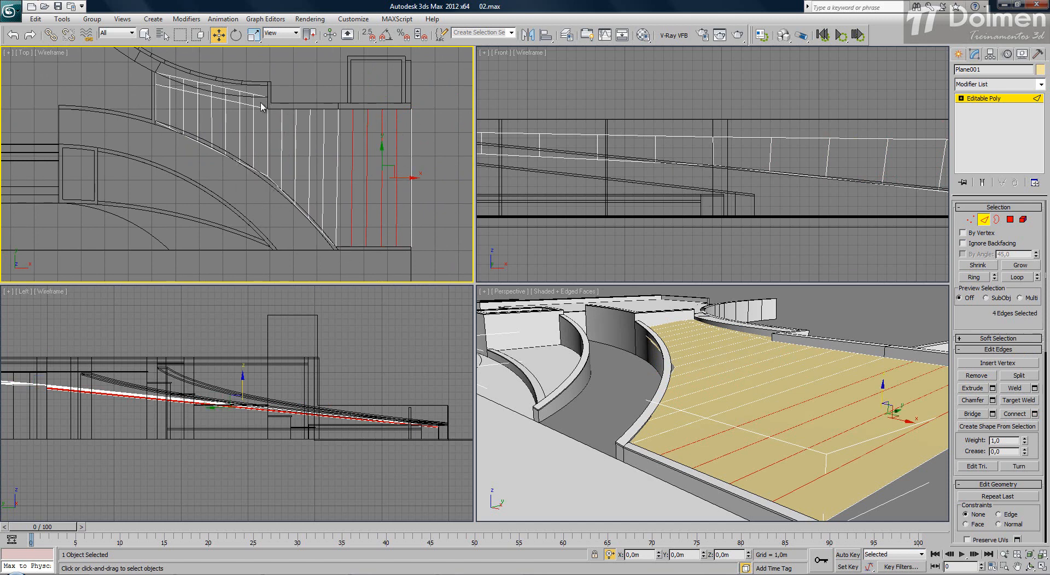
pyautogui.rightClick(254, 215)
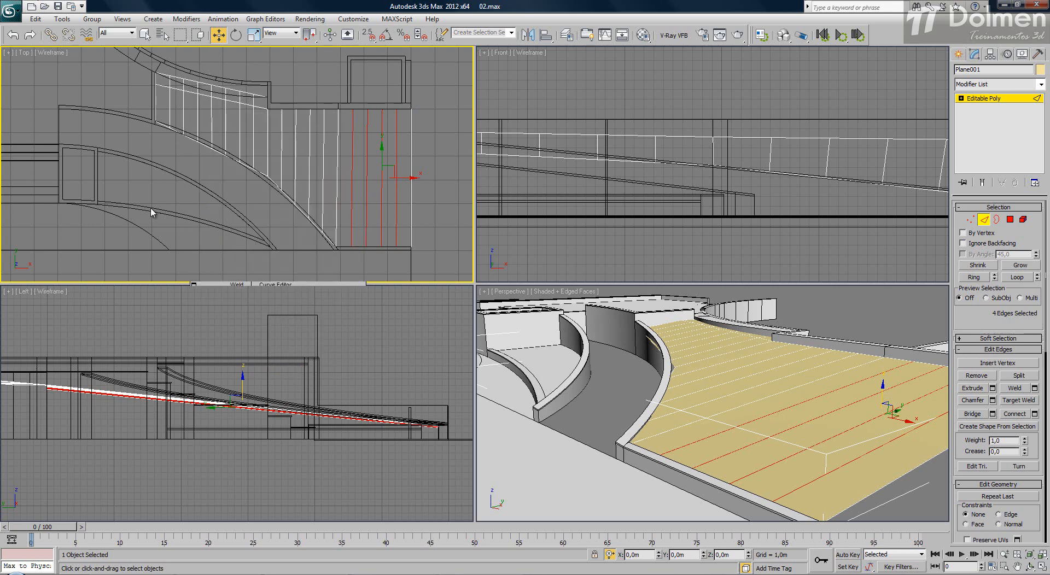
# - Maximize the Top view and snap the three new vertices nearest the low front wall onto the curved ramp wall's ground-side edge
pyautogui.moveTo(794, 409)
pyautogui.keyDown('alt'); pyautogui.mouseDown(button='middle')
pyautogui.moveTo(767, 403)
pyautogui.moveTo(807, 415)
pyautogui.mouseUp(button='middle'); pyautogui.keyUp('alt')
pyautogui.press('1')
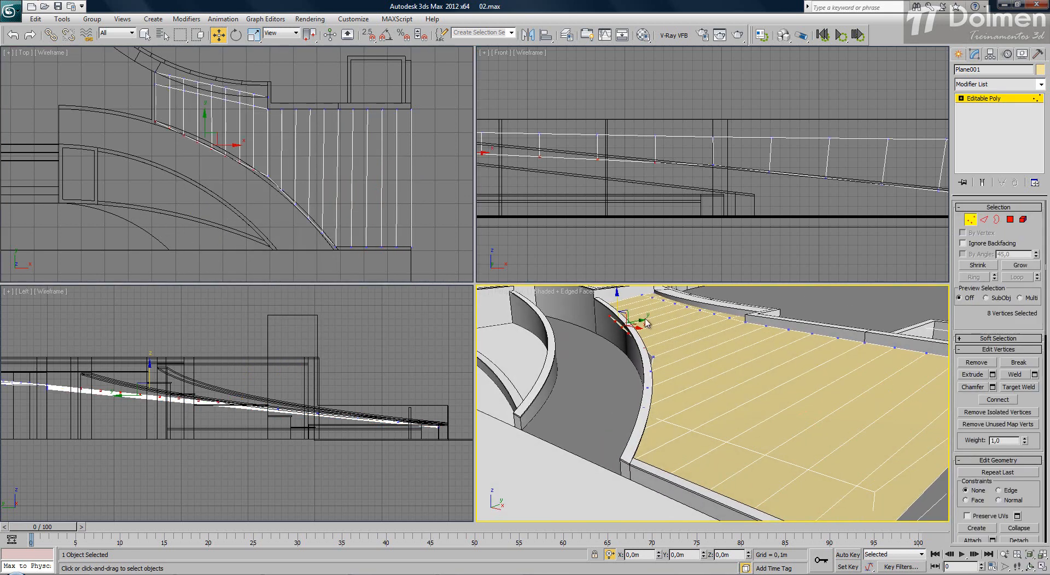
pyautogui.rightClick(415, 218)
pyautogui.hotkey('alt', 'w')
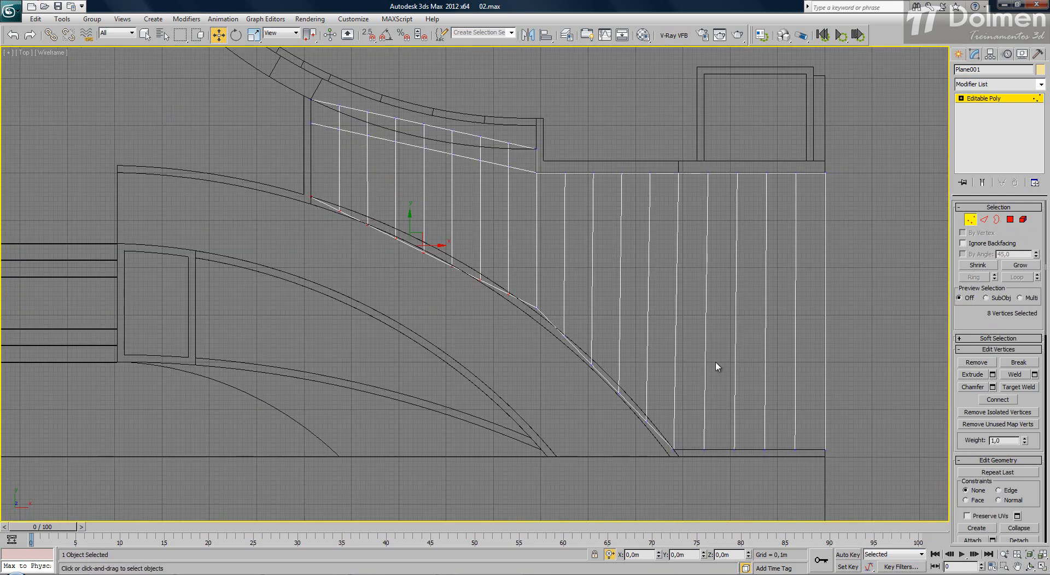
pyautogui.scroll(6, 629, 426)
pyautogui.moveTo(676, 462); pyautogui.dragTo(676, 463)
pyautogui.press('s')
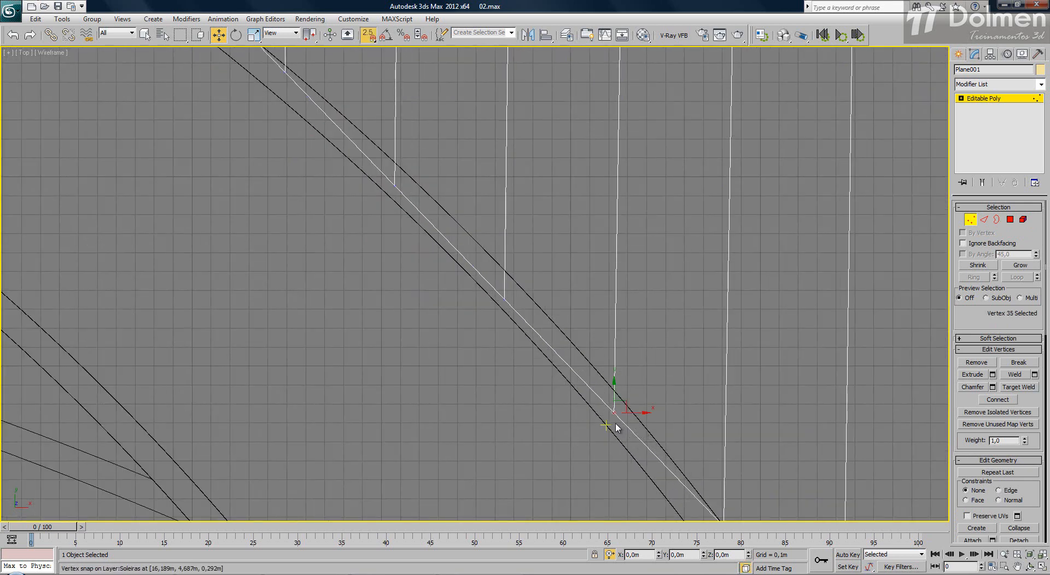
pyautogui.moveTo(615, 414); pyautogui.dragTo(618, 395)
pyautogui.click(504, 299)
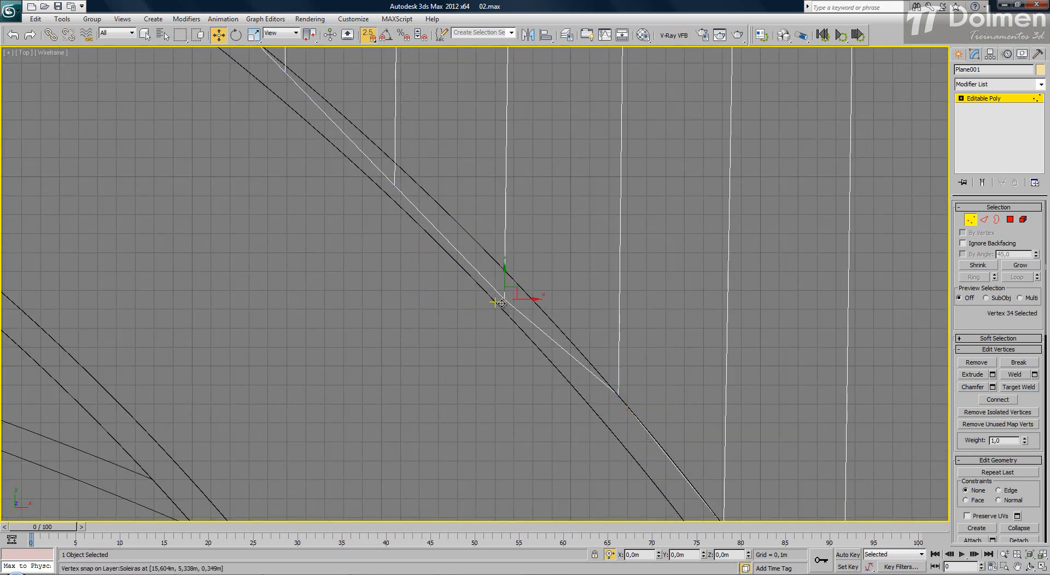
pyautogui.moveTo(505, 299); pyautogui.dragTo(506, 270)
pyautogui.click(394, 186)
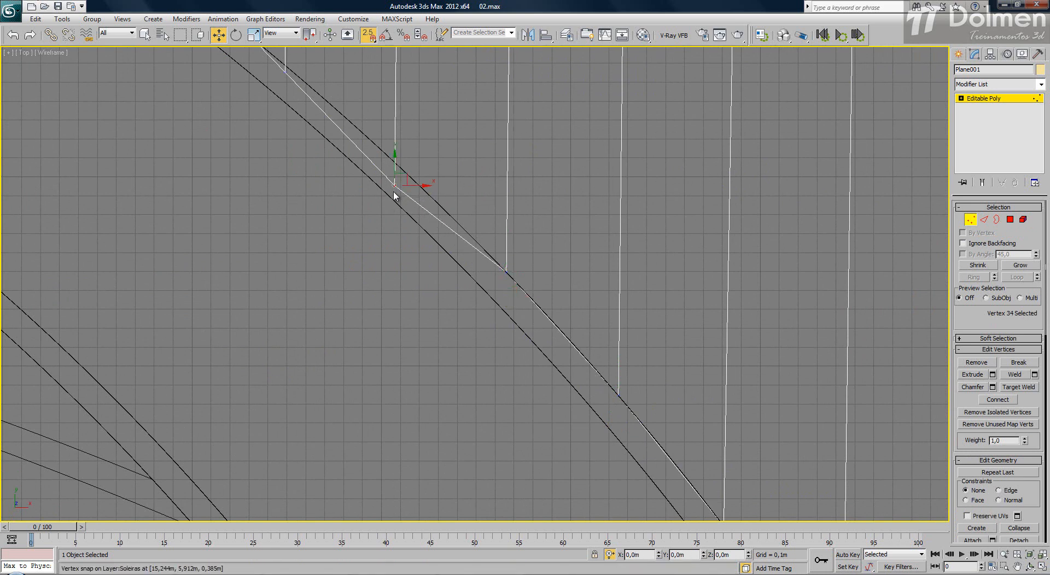
pyautogui.moveTo(395, 185); pyautogui.dragTo(400, 168)
# - Snap the next unaligned vertices along the curved ramp wall onto its ground-side edge, working towards the plane's narrow end
pyautogui.moveTo(371, 253); pyautogui.dragTo(494, 453, button='middle')
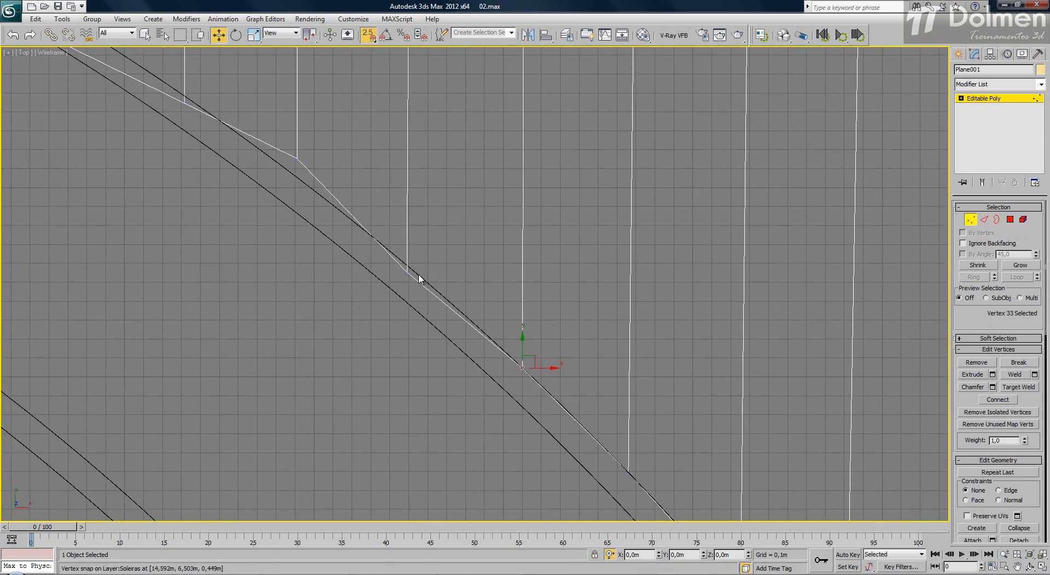
pyautogui.click(407, 273)
pyautogui.moveTo(407, 273); pyautogui.dragTo(406, 260)
pyautogui.moveTo(295, 101); pyautogui.dragTo(446, 210, button='middle')
pyautogui.click(448, 270)
pyautogui.moveTo(449, 269); pyautogui.dragTo(449, 287)
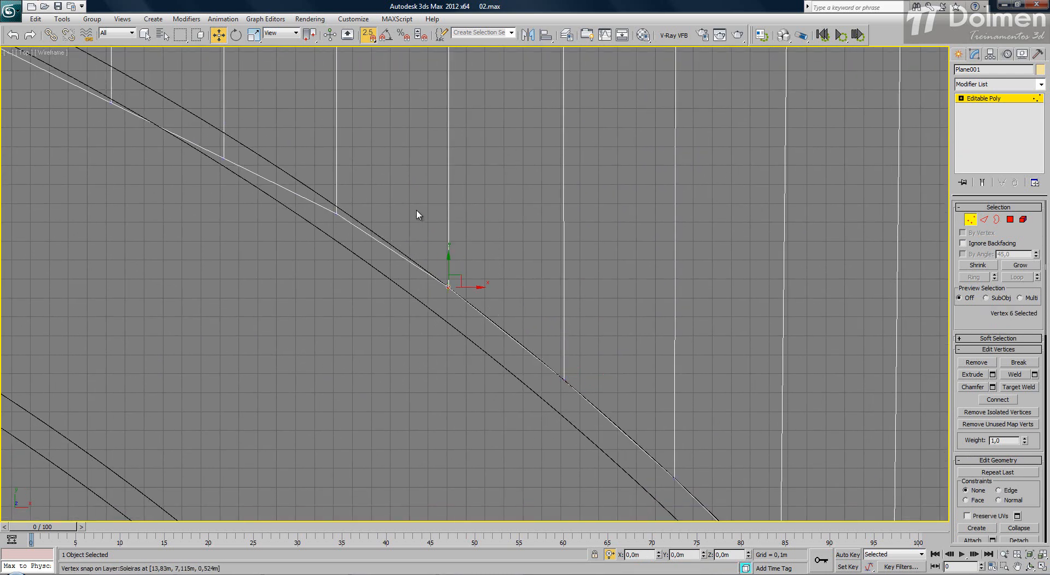
pyautogui.moveTo(314, 220); pyautogui.dragTo(315, 220)
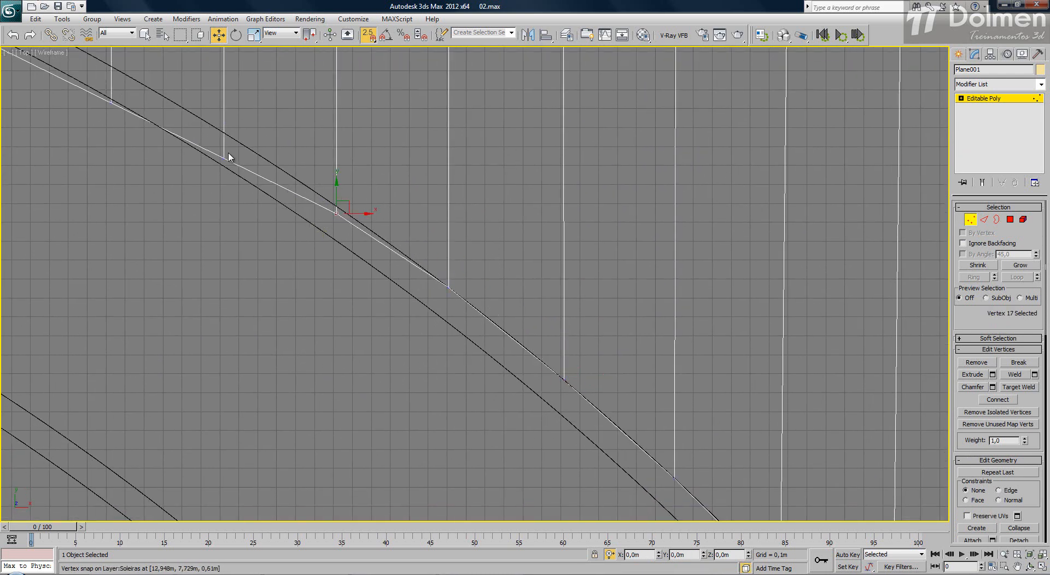
pyautogui.moveTo(345, 236); pyautogui.dragTo(366, 247, button='middle')
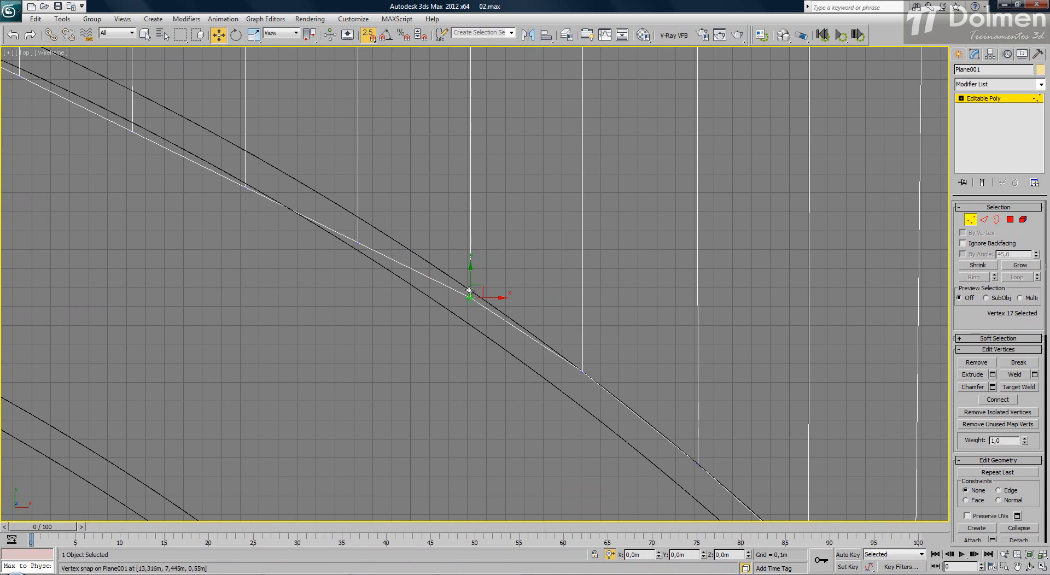
pyautogui.moveTo(470, 292); pyautogui.dragTo(478, 296)
pyautogui.click(357, 239)
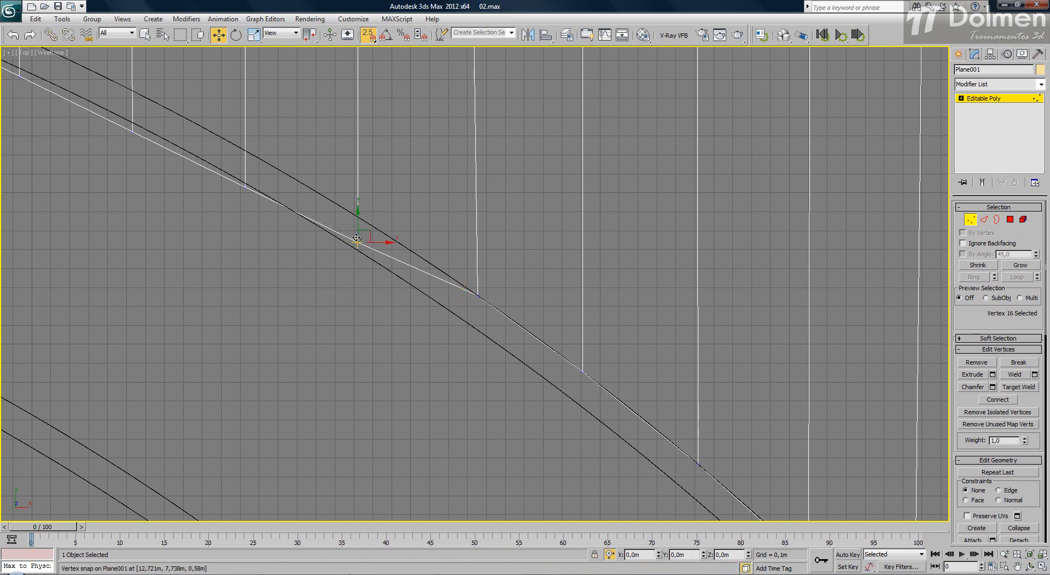
pyautogui.moveTo(356, 243); pyautogui.dragTo(354, 215)
# - Snap the last five vertices along the ramp wall, up to the plane's narrow end, onto the wall's ground-side edge
pyautogui.moveTo(204, 148); pyautogui.dragTo(326, 299, button='middle')
pyautogui.moveTo(332, 300); pyautogui.dragTo(393, 376)
pyautogui.moveTo(368, 338); pyautogui.dragTo(365, 300)
pyautogui.moveTo(315, 290); pyautogui.dragTo(379, 459, button='middle')
pyautogui.moveTo(314, 469); pyautogui.dragTo(324, 416)
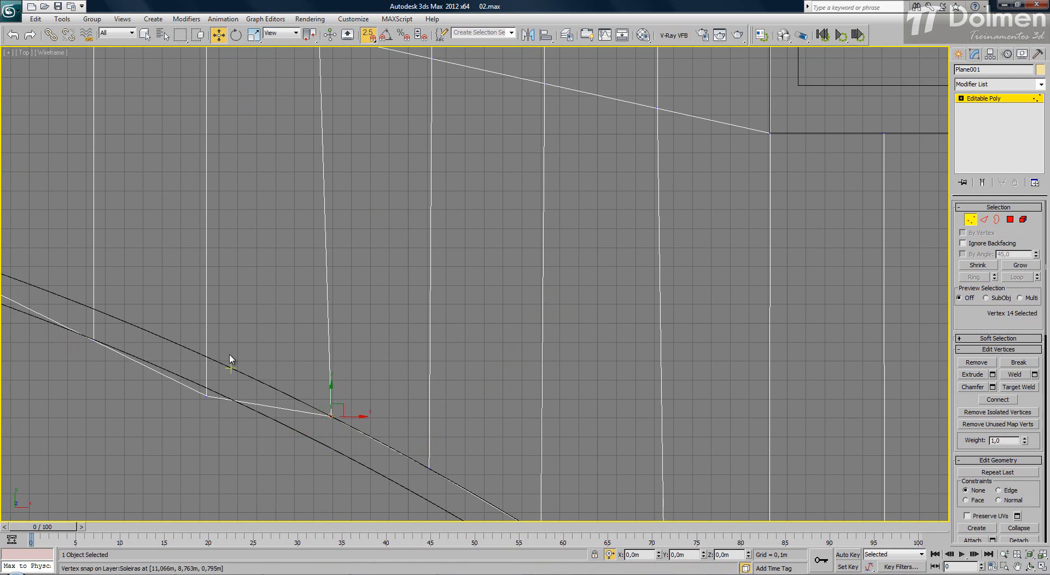
pyautogui.moveTo(230, 359); pyautogui.dragTo(422, 400, button='middle')
pyautogui.moveTo(398, 441); pyautogui.dragTo(411, 397)
pyautogui.moveTo(267, 405); pyautogui.dragTo(294, 341)
pyautogui.click(175, 322)
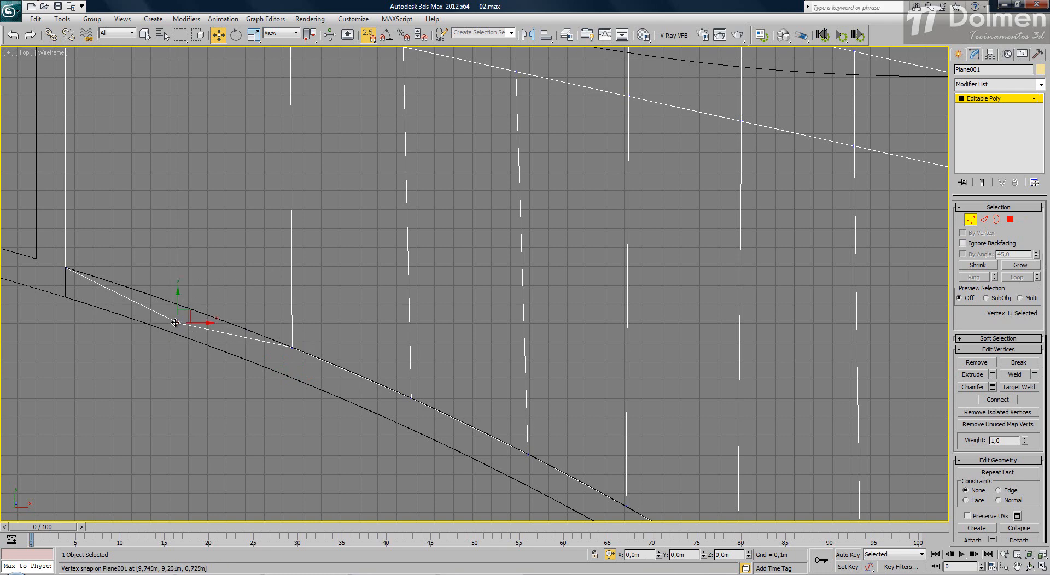
pyautogui.moveTo(179, 322); pyautogui.dragTo(179, 304)
# - Snap the first four intermediate vertices of the plane's back edge, starting at the narrow end, onto the building-side curve
pyautogui.scroll(-5, 211, 211)
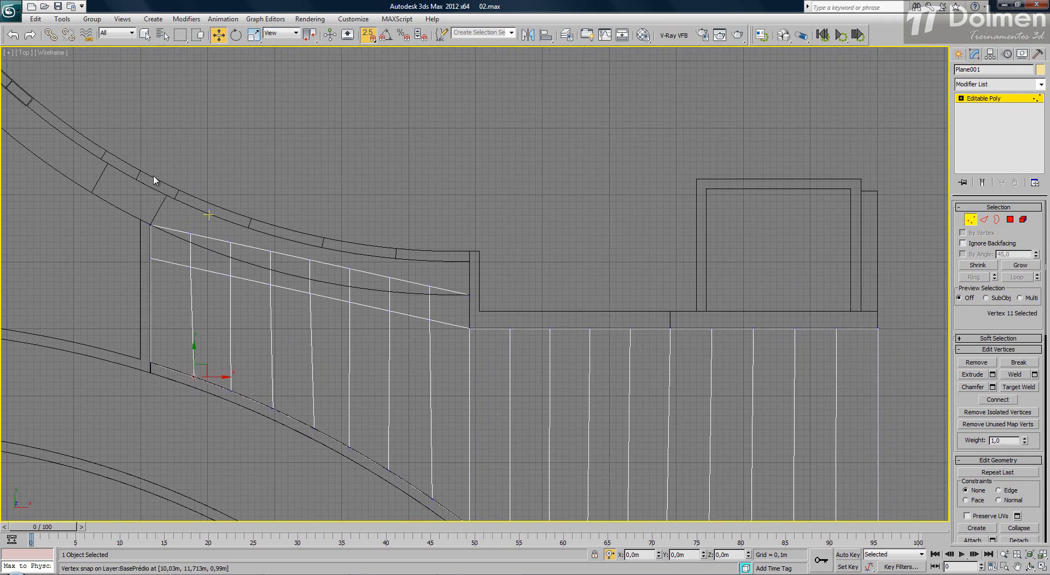
pyautogui.scroll(7, 202, 267)
pyautogui.moveTo(280, 326); pyautogui.dragTo(279, 361)
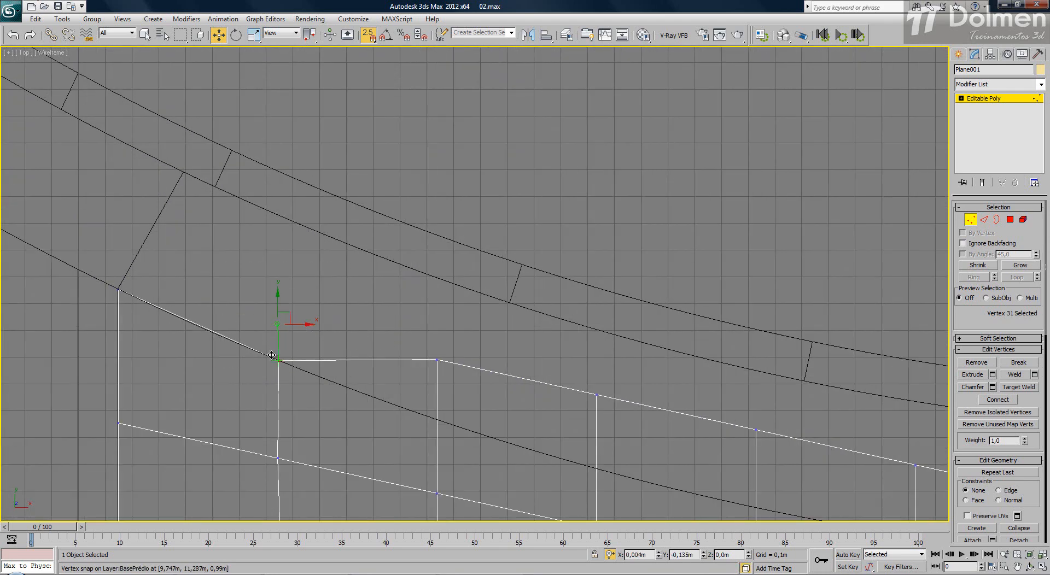
pyautogui.click(436, 359)
pyautogui.moveTo(435, 360); pyautogui.dragTo(443, 421)
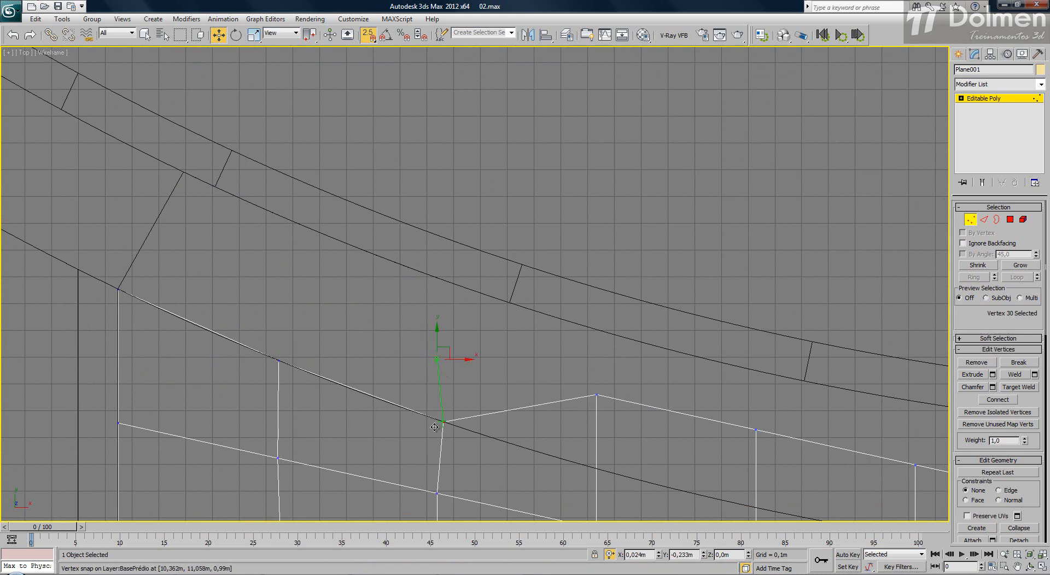
pyautogui.moveTo(629, 433); pyautogui.dragTo(629, 433)
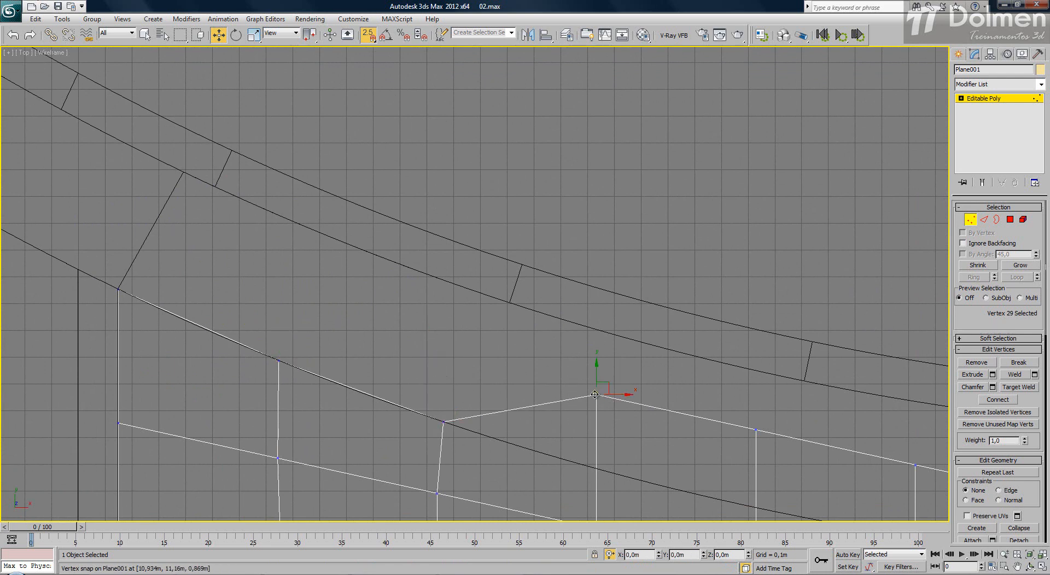
pyautogui.moveTo(602, 392); pyautogui.dragTo(603, 455)
pyautogui.moveTo(683, 391); pyautogui.dragTo(502, 309, button='middle')
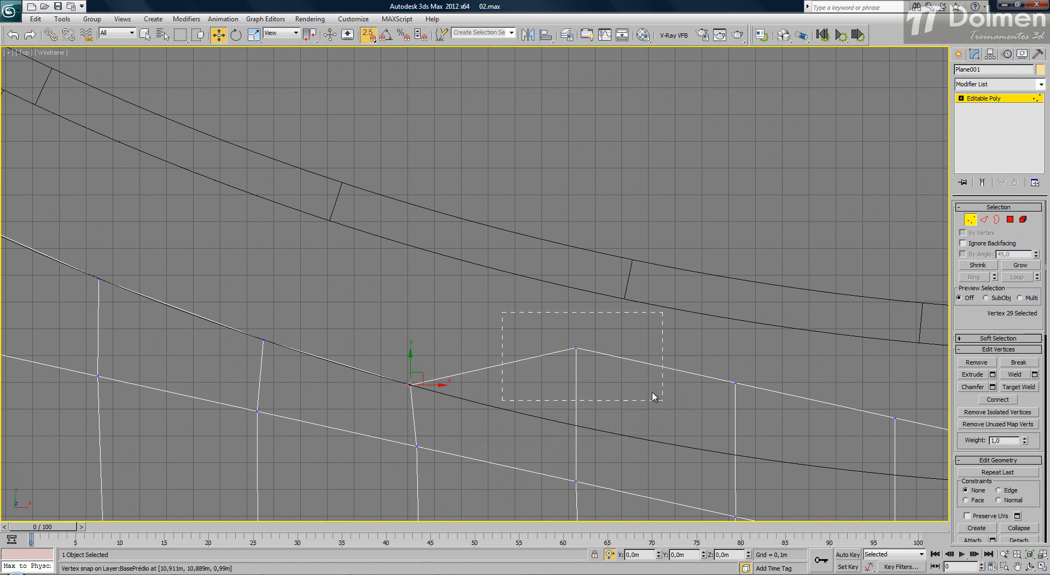
pyautogui.moveTo(653, 396); pyautogui.dragTo(652, 396)
pyautogui.moveTo(575, 347); pyautogui.dragTo(580, 426)
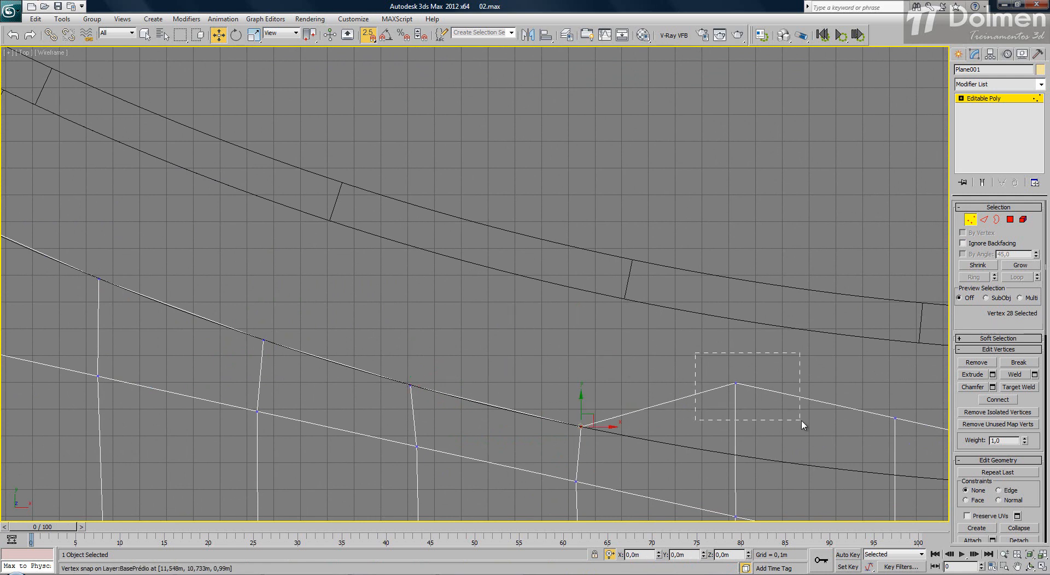
# - Snap the remaining three back-edge vertices onto the building-side curve, up to the wall's inner corner
pyautogui.moveTo(803, 426); pyautogui.dragTo(802, 425)
pyautogui.moveTo(736, 383); pyautogui.dragTo(739, 457)
pyautogui.hotkey('ctrl', 'z')
pyautogui.hotkey('ctrl', 'z')
pyautogui.moveTo(693, 343); pyautogui.dragTo(594, 337, button='middle')
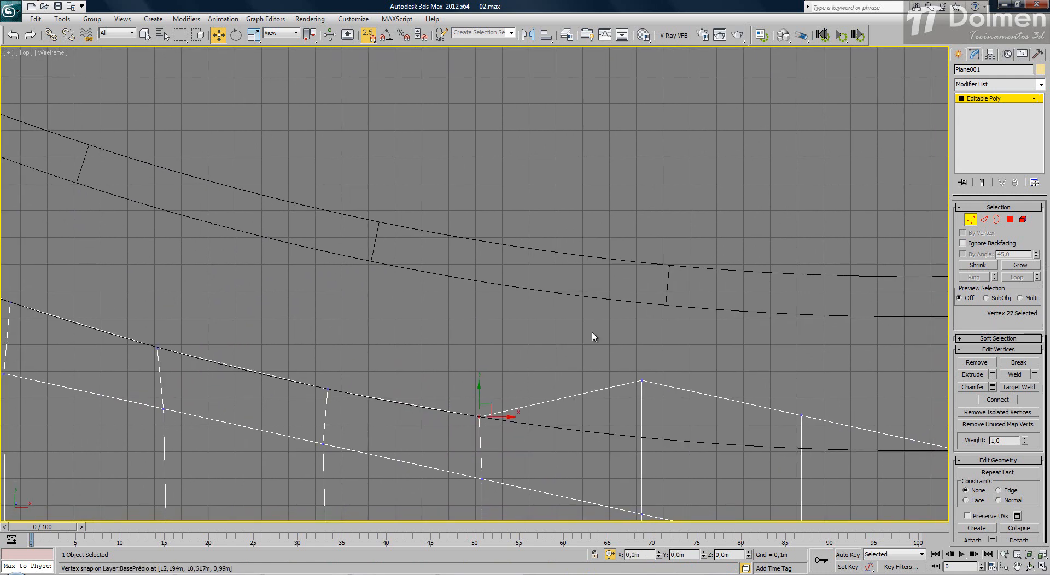
pyautogui.click(642, 381)
pyautogui.moveTo(642, 381); pyautogui.dragTo(632, 436)
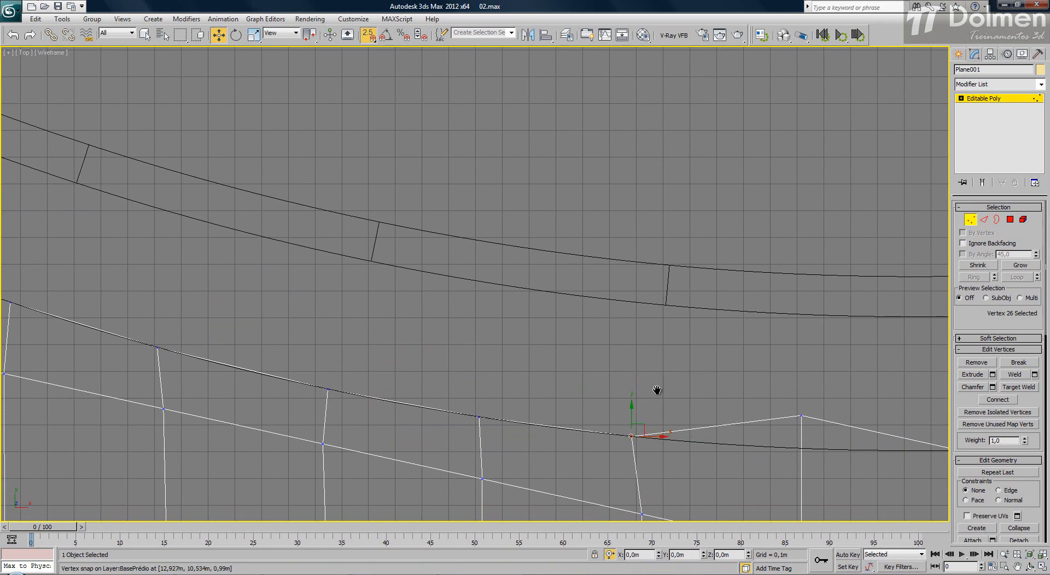
pyautogui.moveTo(657, 390); pyautogui.dragTo(453, 375, button='middle')
pyautogui.click(595, 399)
pyautogui.moveTo(597, 400); pyautogui.dragTo(597, 432)
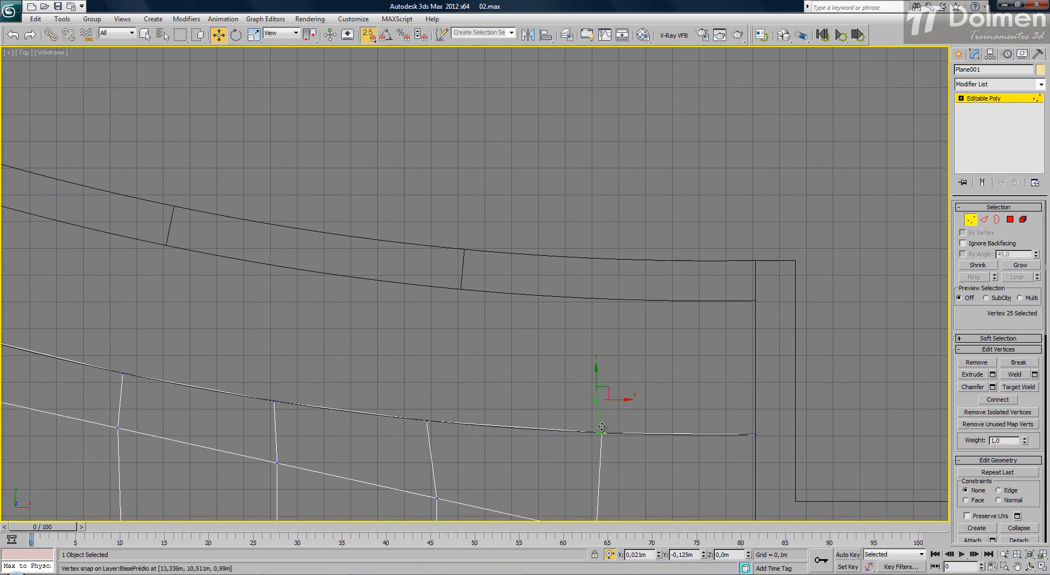
# - Restore the four-view layout and examine how the plane fits between the curved walls in the Perspective and Top views
pyautogui.scroll(-8, 665, 344)
pyautogui.moveTo(821, 394); pyautogui.dragTo(722, 355, button='middle')
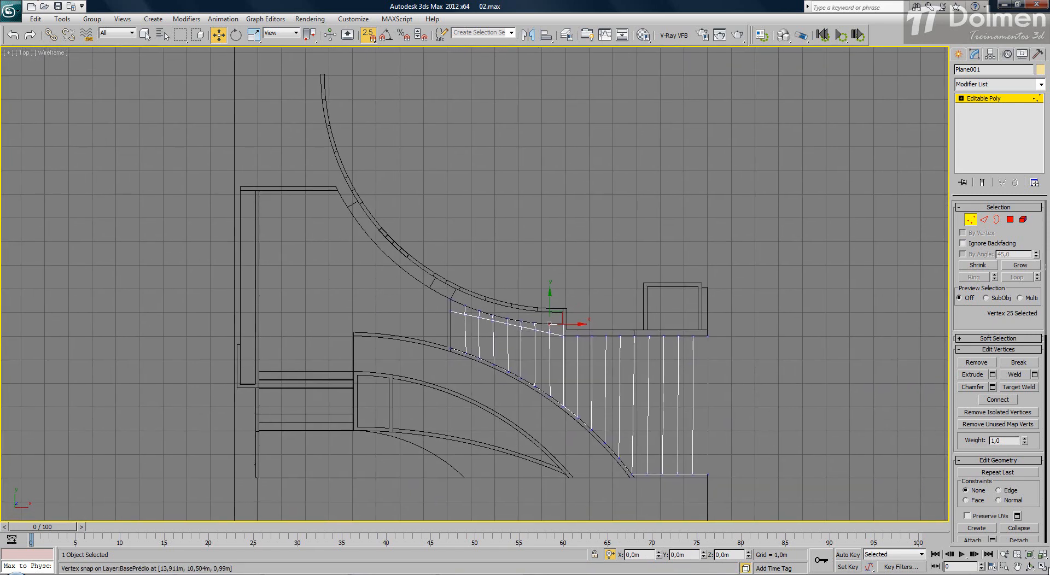
pyautogui.hotkey('alt', 'w')
pyautogui.scroll(-6, 709, 389)
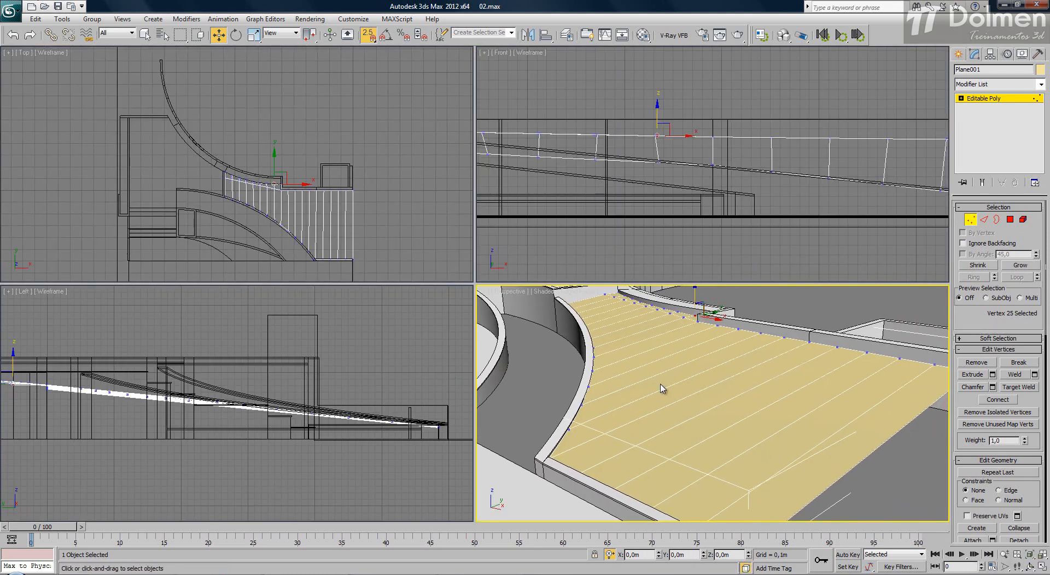
pyautogui.moveTo(671, 403)
pyautogui.keyDown('alt'); pyautogui.mouseDown(button='middle')
pyautogui.moveTo(645, 391)
pyautogui.moveTo(687, 411)
pyautogui.mouseUp(button='middle'); pyautogui.keyUp('alt')
pyautogui.scroll(5, 686, 411)
pyautogui.scroll(1, 686, 412)
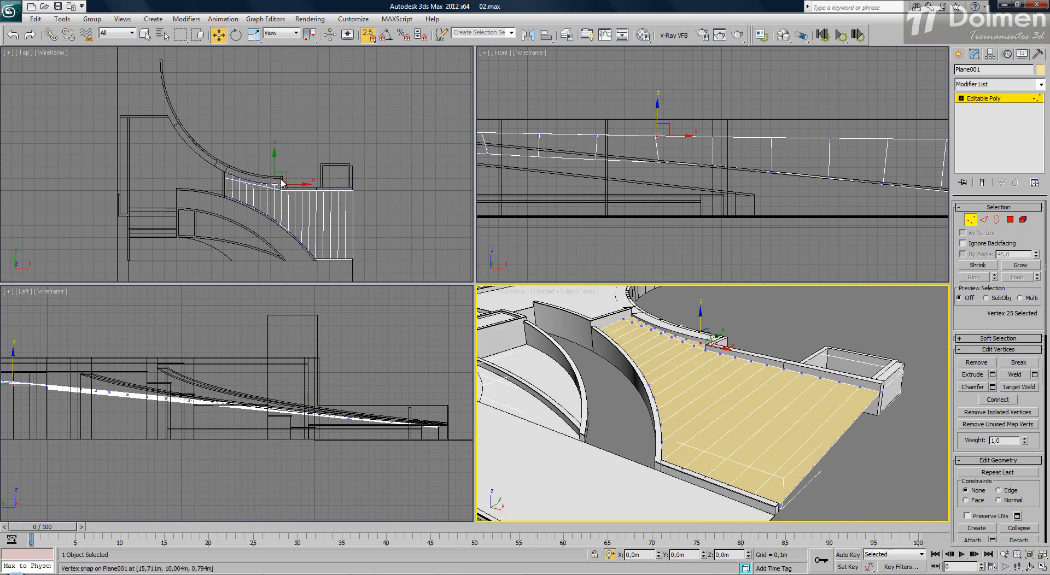
pyautogui.scroll(3, 304, 208)
pyautogui.moveTo(251, 192); pyautogui.dragTo(150, 148, button='middle')
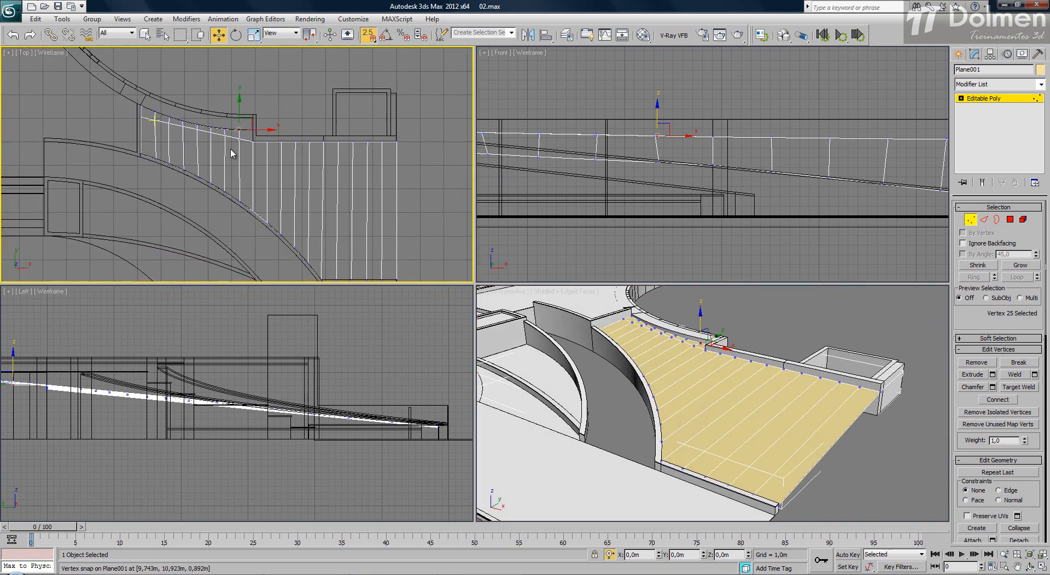
# - Select the full ring of edges running from the front to the back of the plane and connect them with 7 segments
pyautogui.press('2')
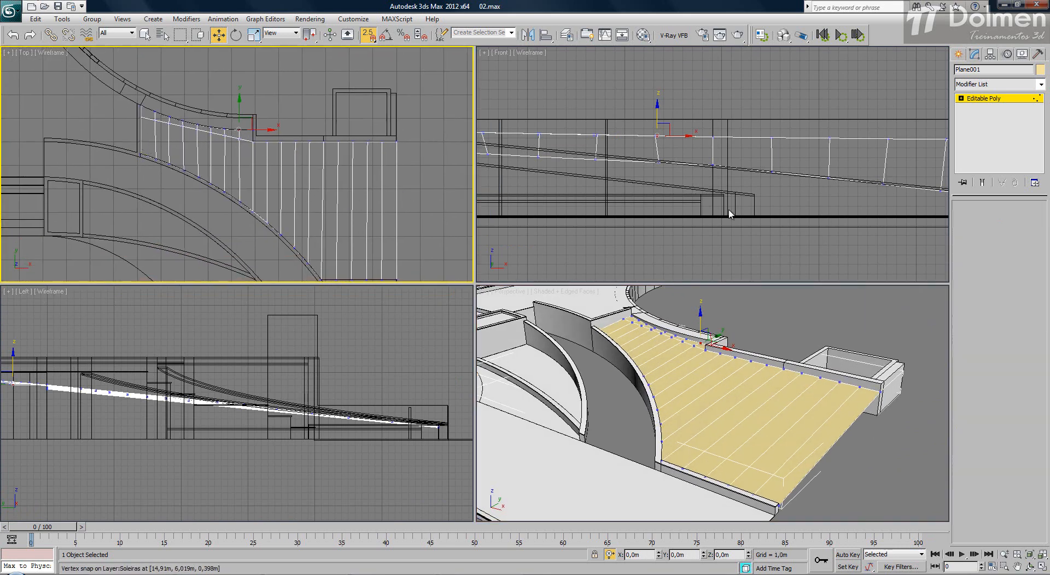
pyautogui.click(395, 182)
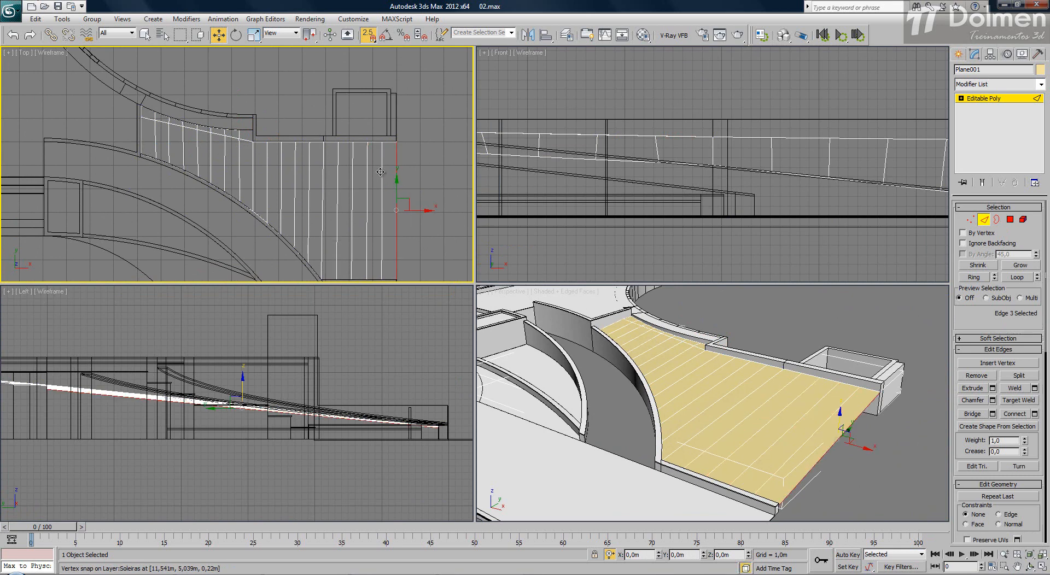
pyautogui.hotkey('alt', 'r')
pyautogui.moveTo(370, 204); pyautogui.dragTo(359, 174, button='middle')
pyautogui.scroll(-2, 359, 173)
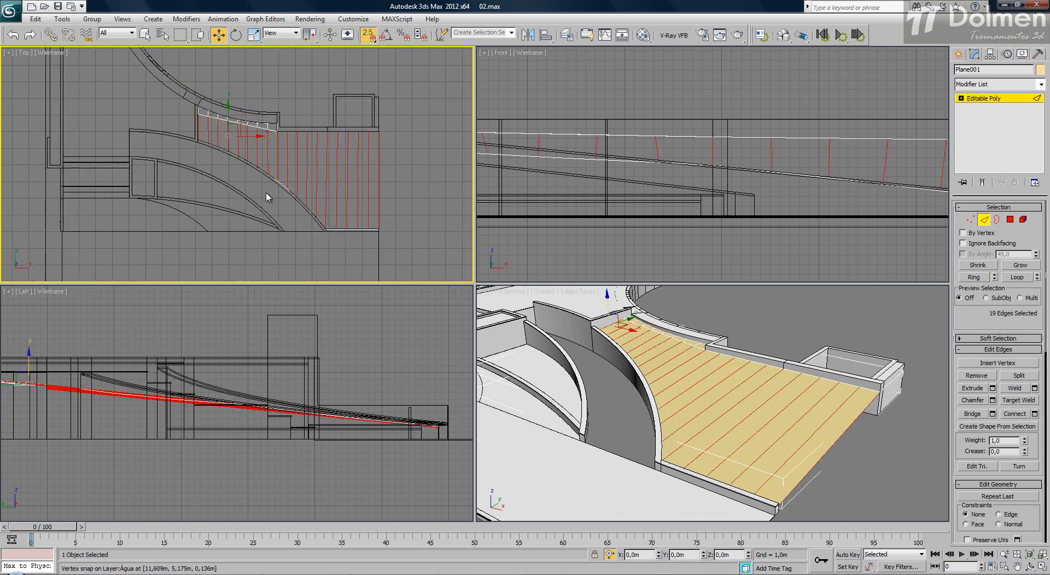
pyautogui.click(1034, 414)
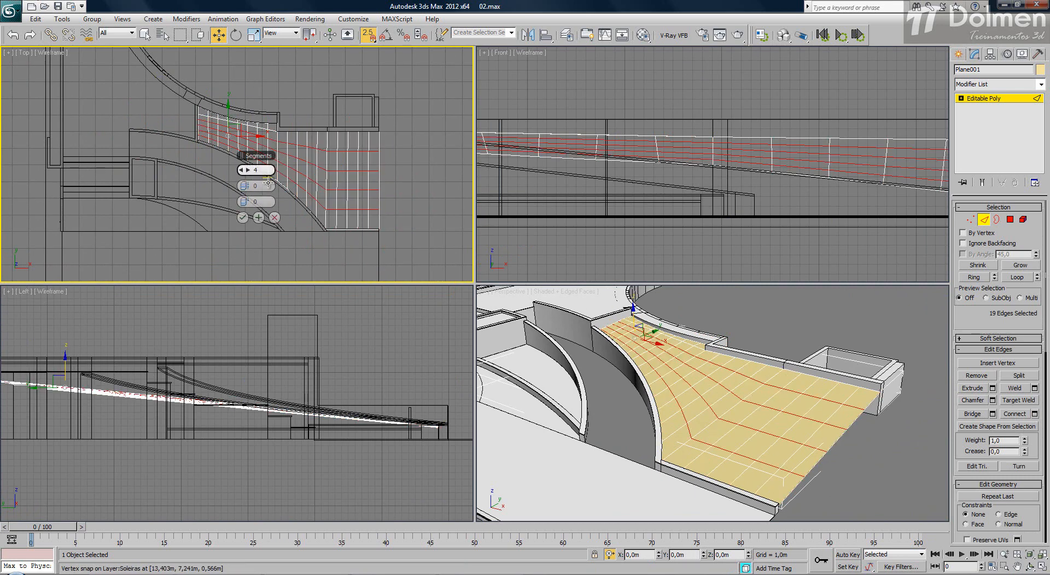
pyautogui.click(247, 170)
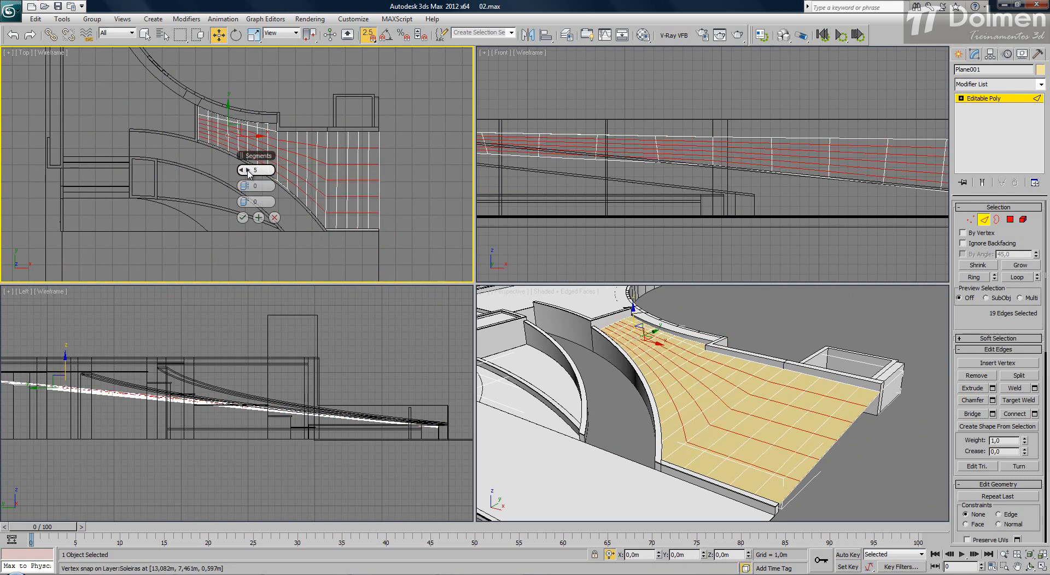
pyautogui.click(247, 170)
pyautogui.click(248, 170)
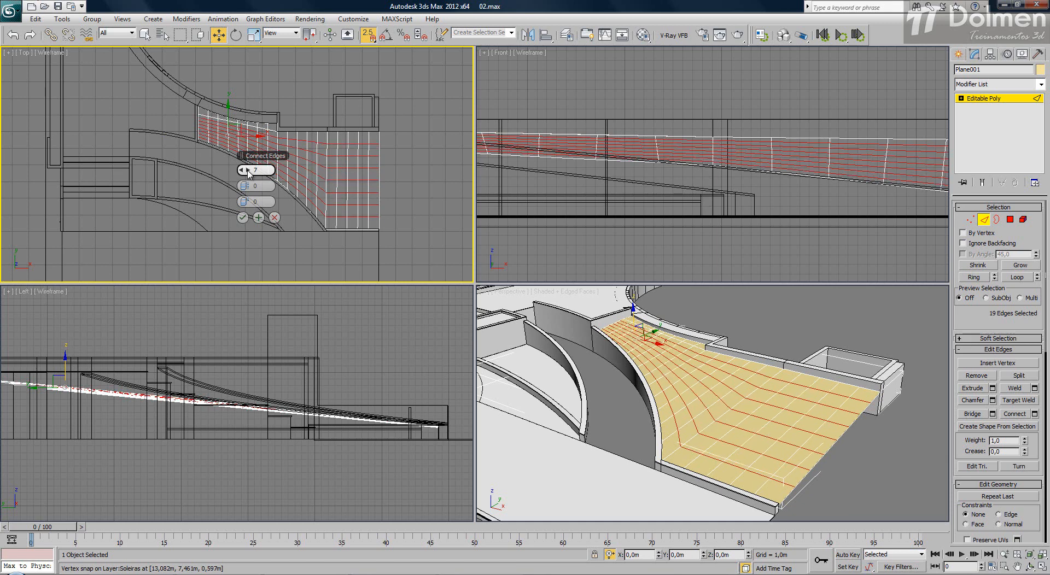
pyautogui.click(242, 217)
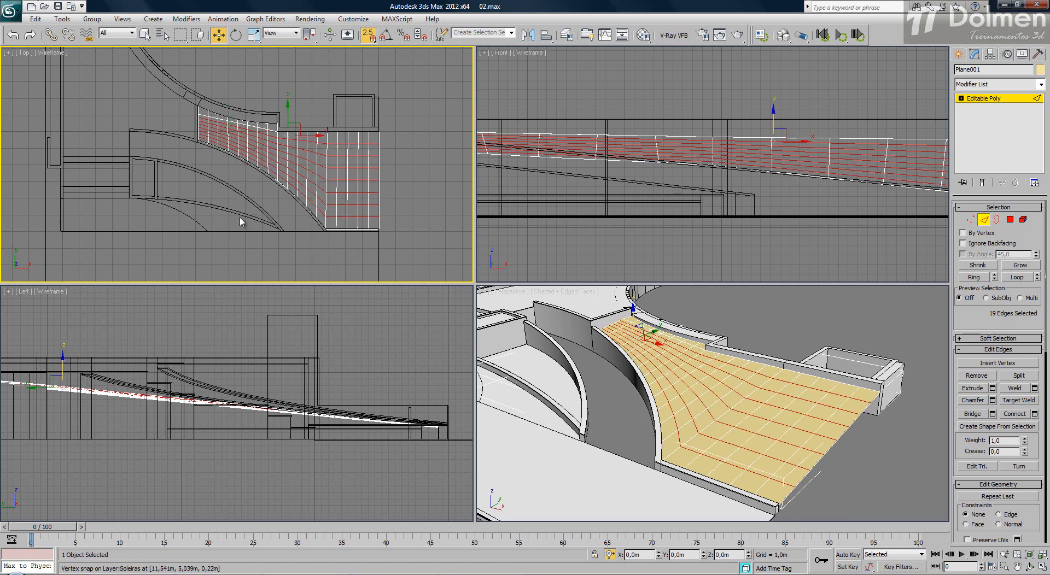
pyautogui.click(212, 171)
pyautogui.click(330, 168)
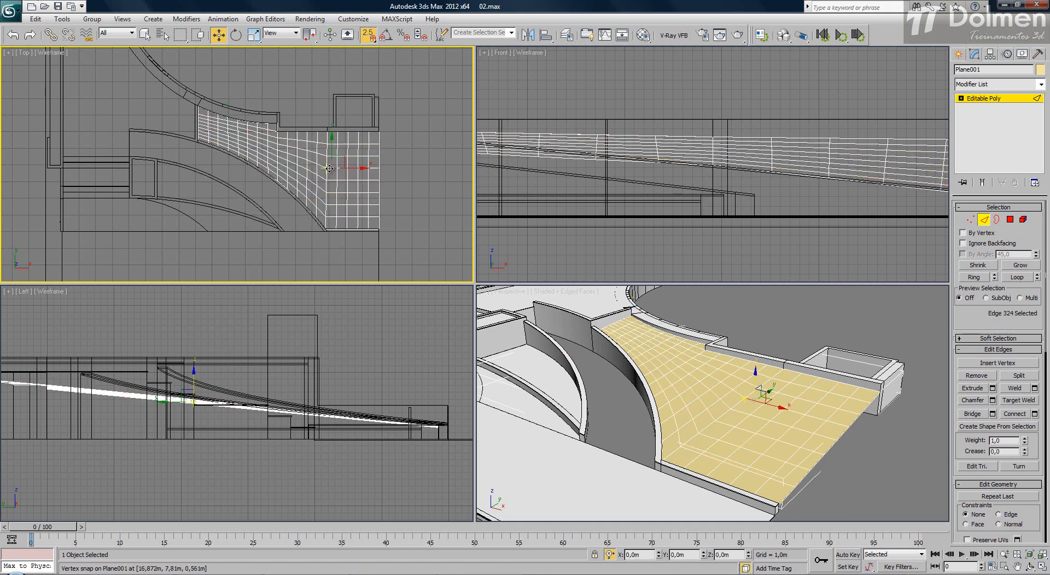
# - Turn off snapping and add a TurboSmooth modifier with 2 iterations to the plane
pyautogui.press('s')
pyautogui.keyDown('alt'); pyautogui.moveTo(911, 320); pyautogui.dragTo(809, 419, button='middle'); pyautogui.keyUp('alt')
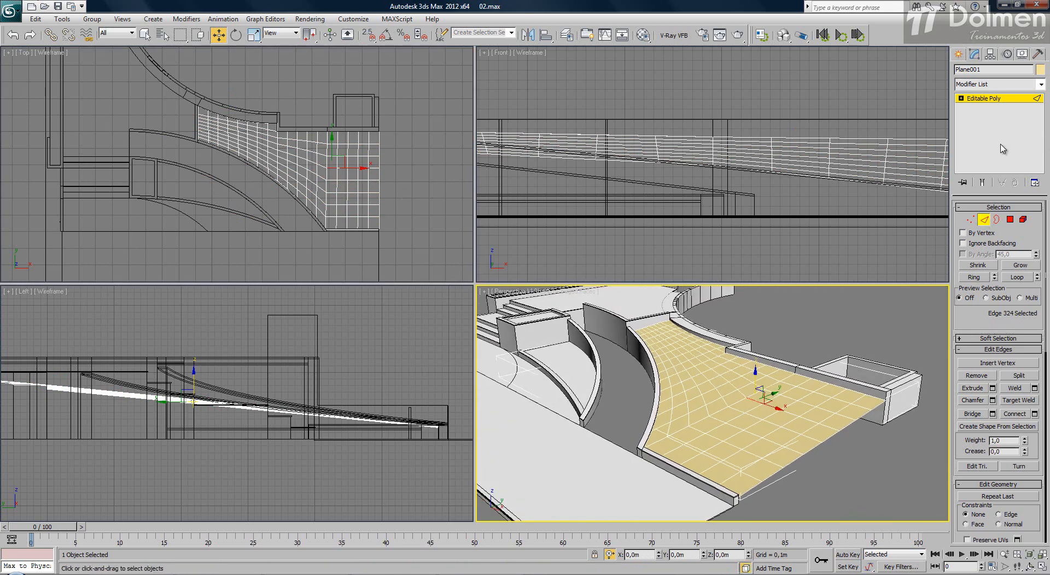
pyautogui.click(996, 98)
pyautogui.click(1000, 84)
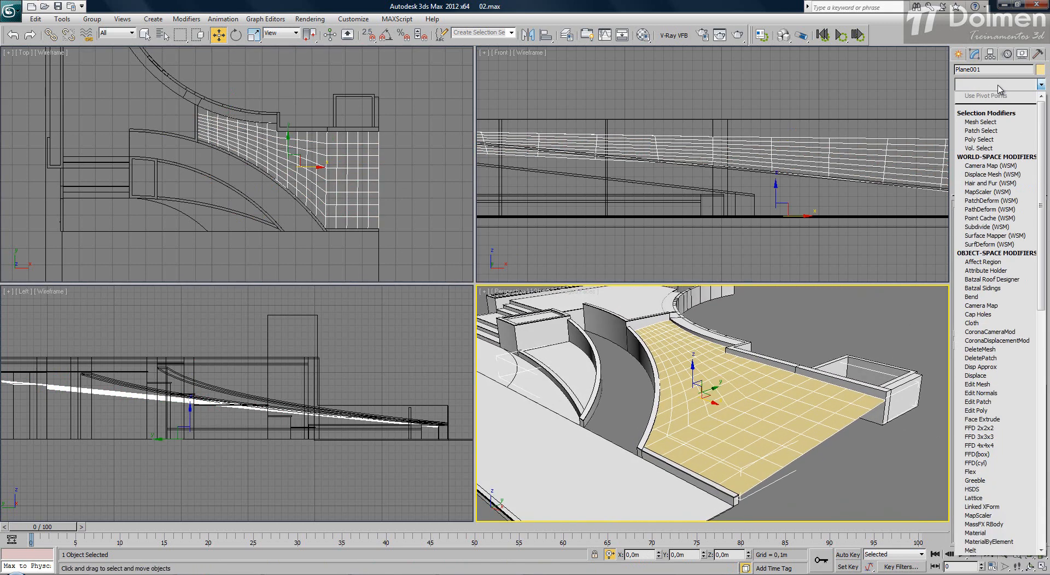
pyautogui.press('t')
pyautogui.click(990, 394)
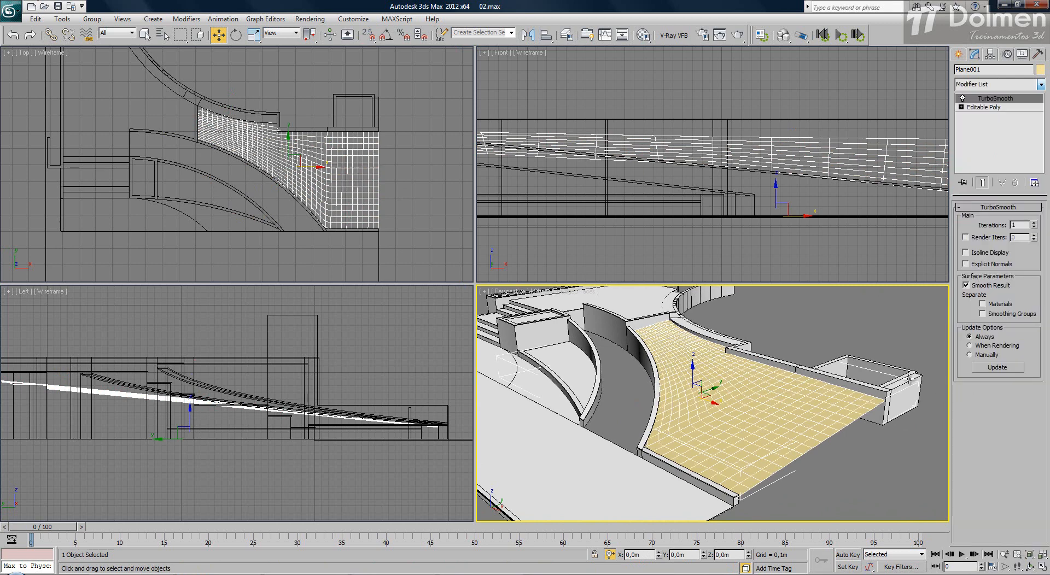
pyautogui.click(1033, 223)
# - Examine the smoothed ground in the maximized Perspective view, especially where it meets the ramp wall and the low front wall
pyautogui.click(872, 312)
pyautogui.keyDown('alt'); pyautogui.moveTo(747, 396); pyautogui.dragTo(754, 396, button='middle'); pyautogui.keyUp('alt')
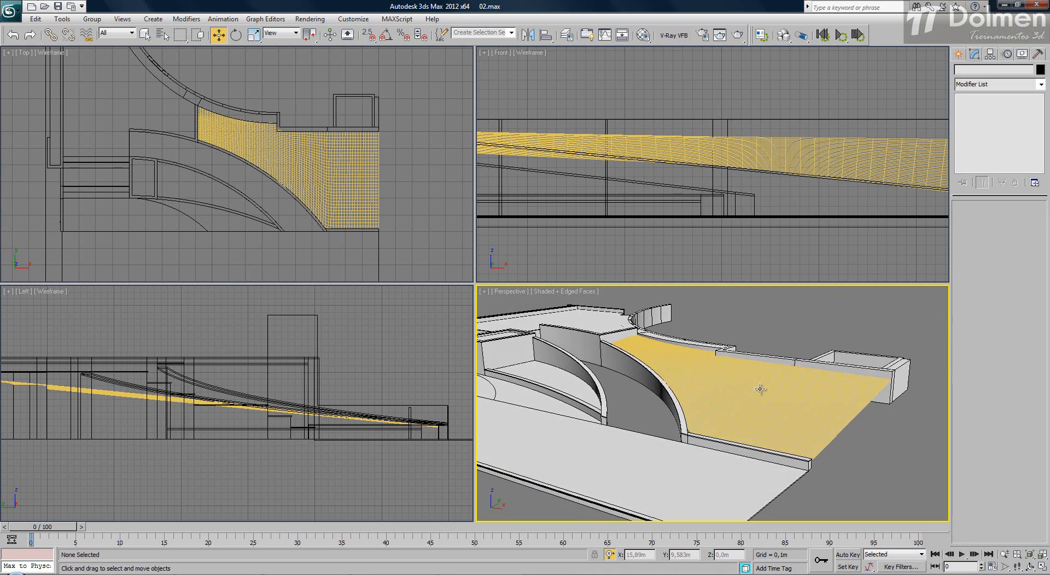
pyautogui.click(754, 396)
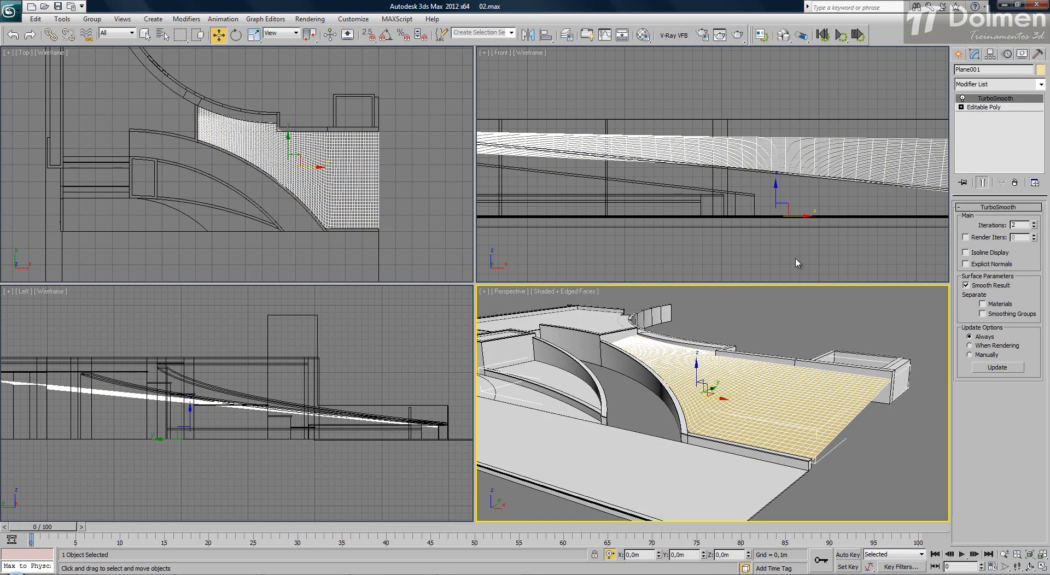
pyautogui.click(826, 315)
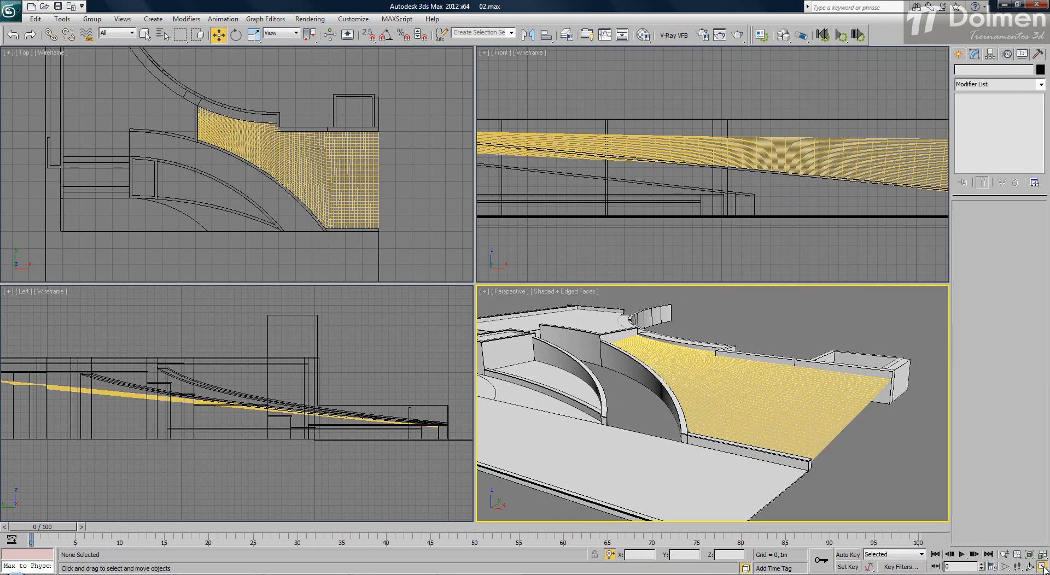
pyautogui.hotkey('alt', 'w')
pyautogui.moveTo(468, 291); pyautogui.dragTo(452, 367, button='middle')
pyautogui.keyDown('alt'); pyautogui.moveTo(427, 398); pyautogui.dragTo(427, 352, button='middle'); pyautogui.keyUp('alt')
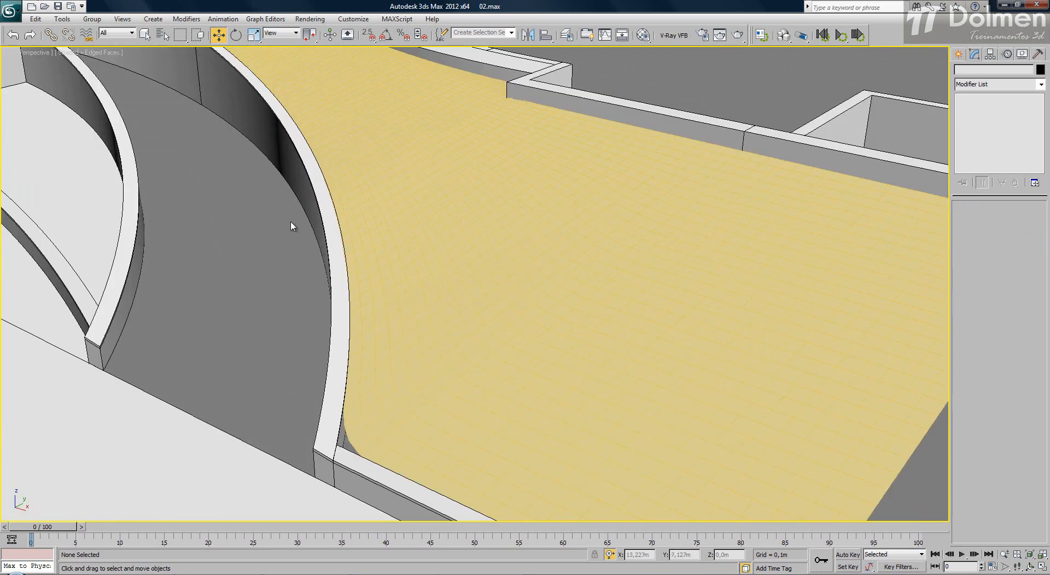
# - Examine the smoothed ground along the curved and front walls in Perspective, and inspect its front corner in the Top view of the four-view layout
pyautogui.keyDown('alt'); pyautogui.moveTo(291, 225); pyautogui.dragTo(336, 84, button='middle'); pyautogui.keyUp('alt')
pyautogui.scroll(-5, 223, 344)
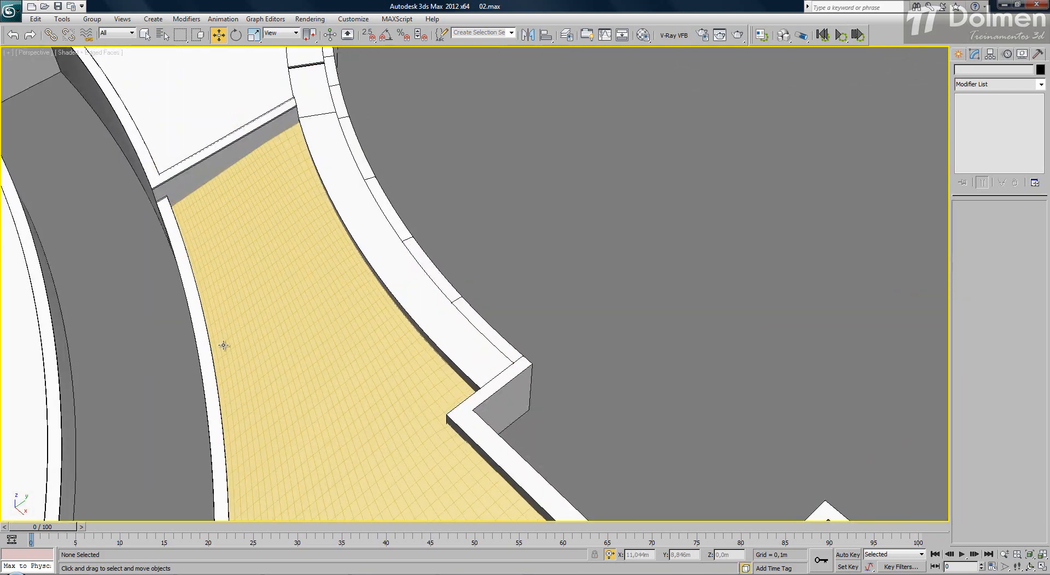
pyautogui.keyDown('alt'); pyautogui.moveTo(223, 345); pyautogui.dragTo(211, 312, button='middle'); pyautogui.keyUp('alt')
pyautogui.scroll(5, 238, 254)
pyautogui.scroll(-3, 237, 254)
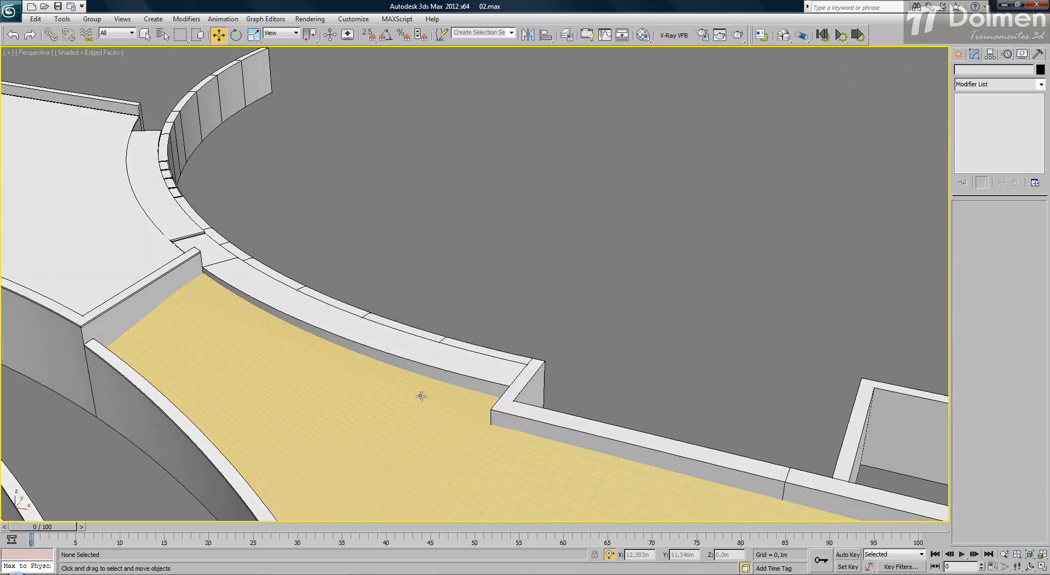
pyautogui.keyDown('alt'); pyautogui.moveTo(421, 397); pyautogui.dragTo(434, 222, button='middle'); pyautogui.keyUp('alt')
pyautogui.scroll(-5, 438, 223)
pyautogui.scroll(4, 517, 334)
pyautogui.scroll(8, 517, 334)
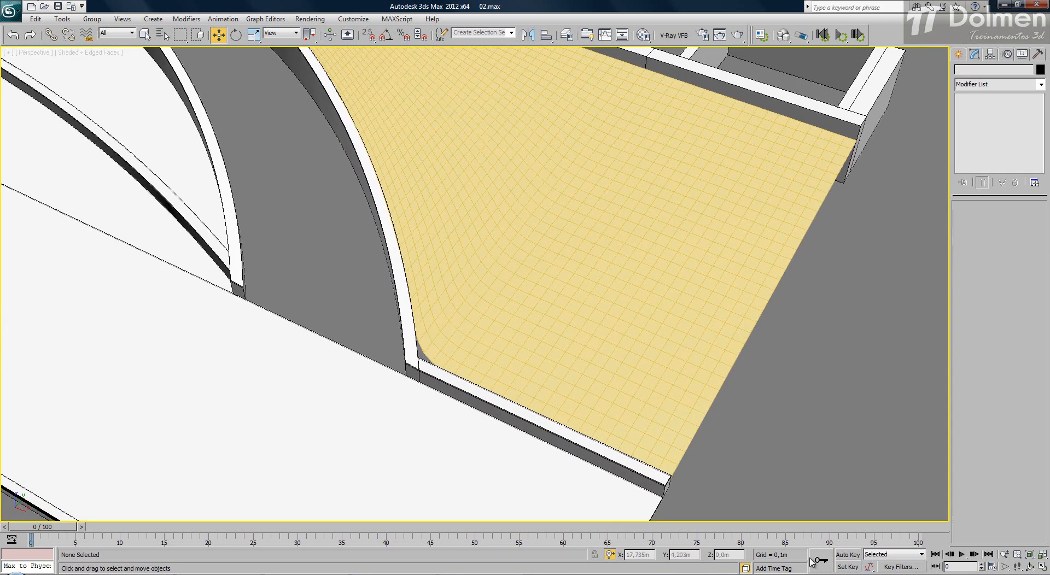
pyautogui.click(1042, 568)
pyautogui.scroll(4, 344, 240)
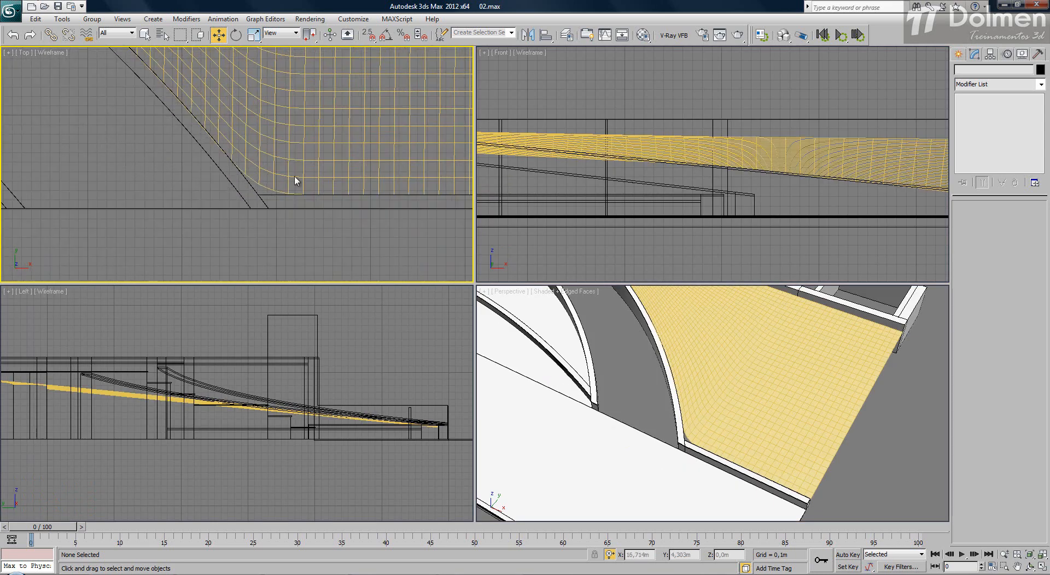
# - Select the ground plane, switch off its TurboSmooth effect and return to the Editable Poly level
pyautogui.click(878, 164)
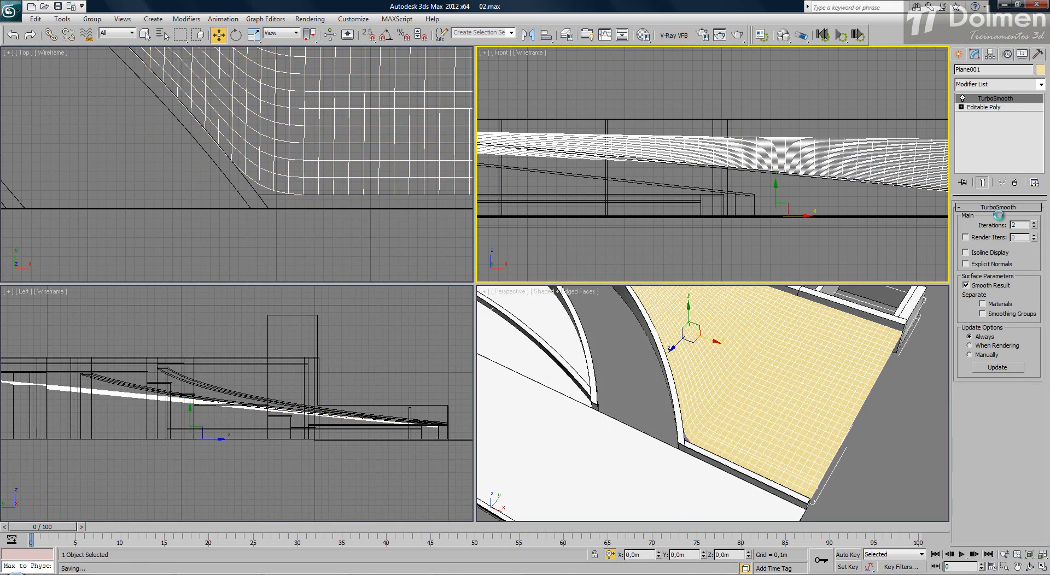
pyautogui.click(963, 99)
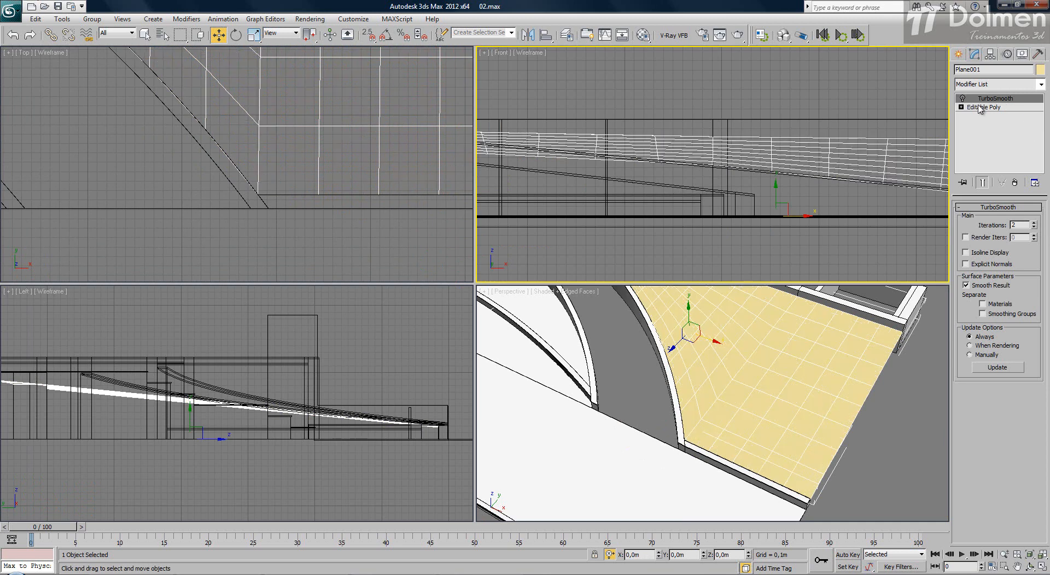
pyautogui.click(983, 108)
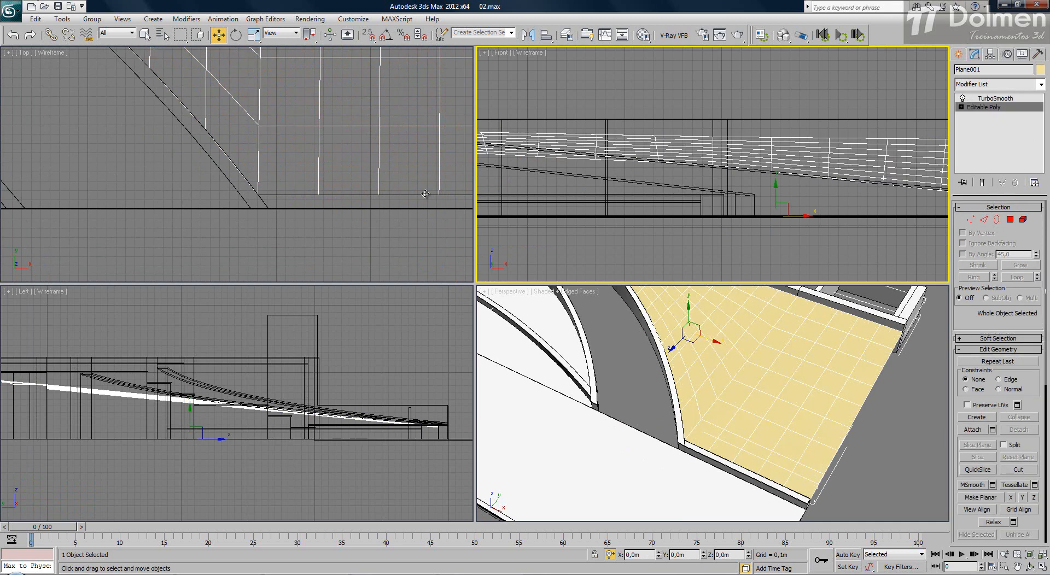
pyautogui.click(258, 155)
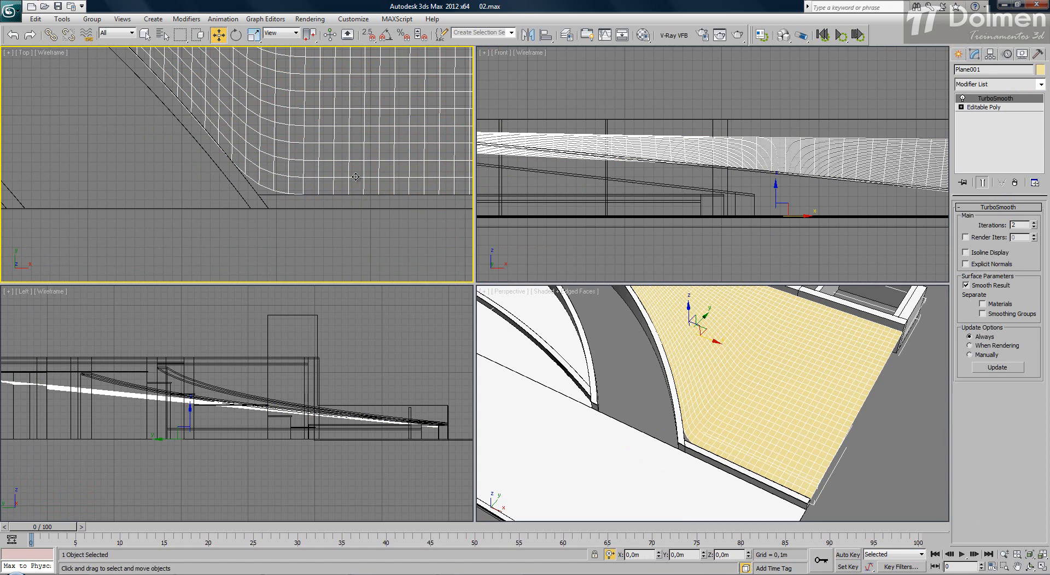
pyautogui.click(983, 107)
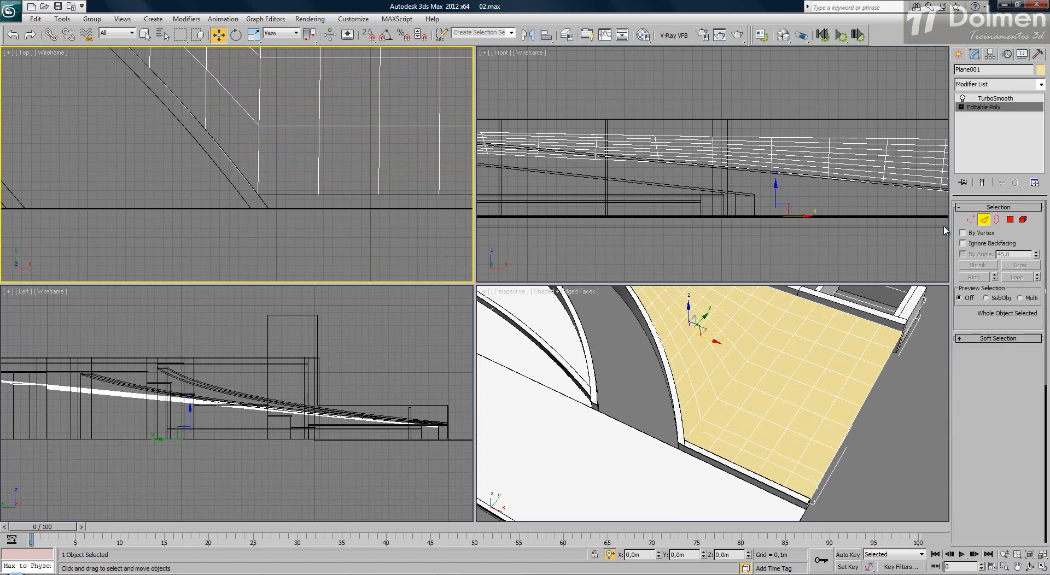
# - Connect the ring of edges beside the ramp wall and front wall with 1 segment slid close to the border, and check the TurboSmooth result
pyautogui.press('2')
pyautogui.click(257, 166)
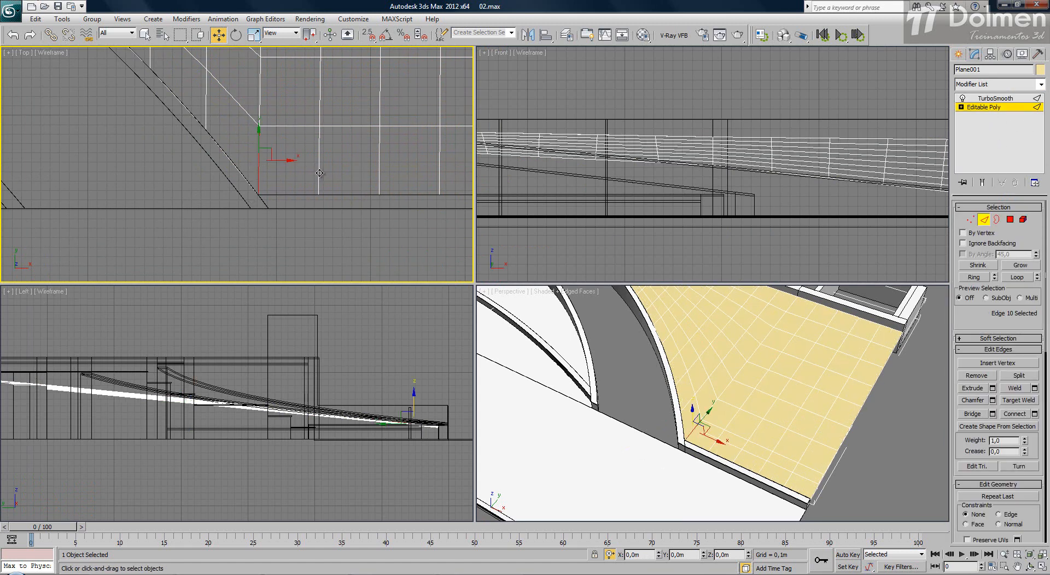
pyautogui.keyDown('ctrl'); pyautogui.click(319, 173); pyautogui.keyUp('ctrl')
pyautogui.click(1035, 414)
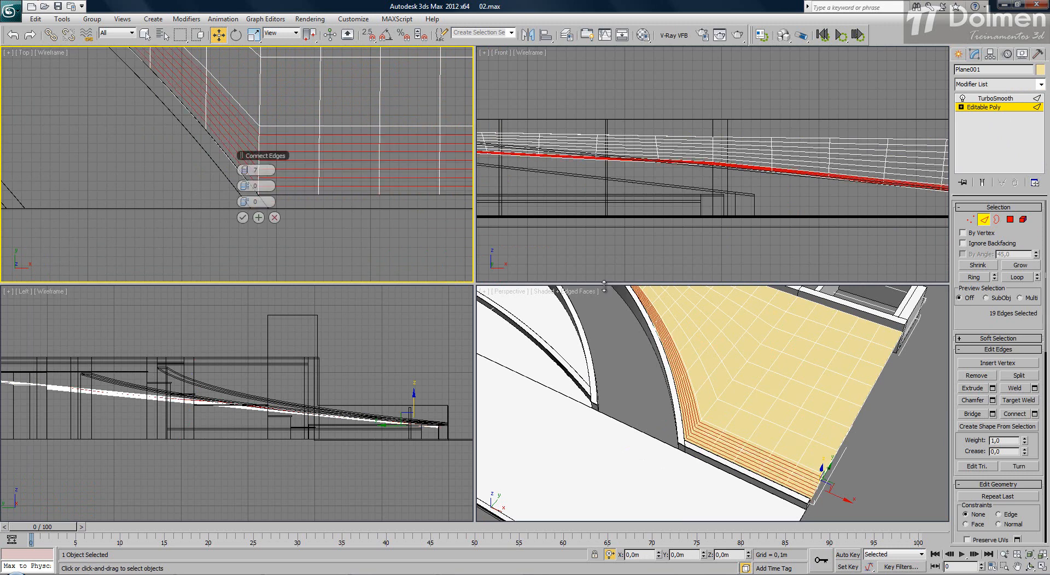
pyautogui.moveTo(239, 171)
pyautogui.mouseDown()
pyautogui.moveTo(208, 168)
pyautogui.moveTo(282, 188)
pyautogui.moveTo(243, 186)
pyautogui.mouseUp()
pyautogui.moveTo(244, 201); pyautogui.dragTo(35, 186)
pyautogui.click(243, 217)
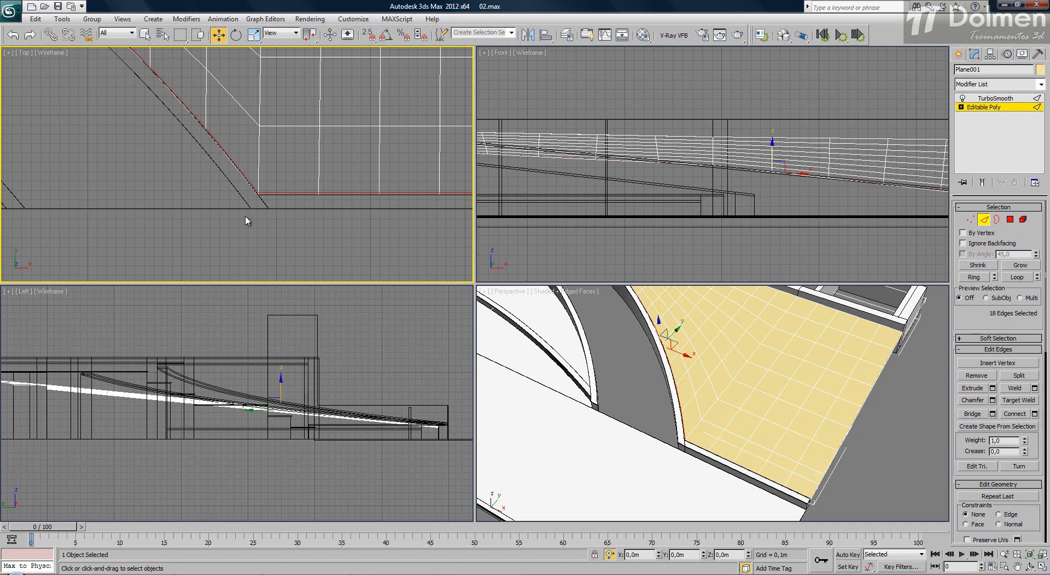
pyautogui.click(991, 98)
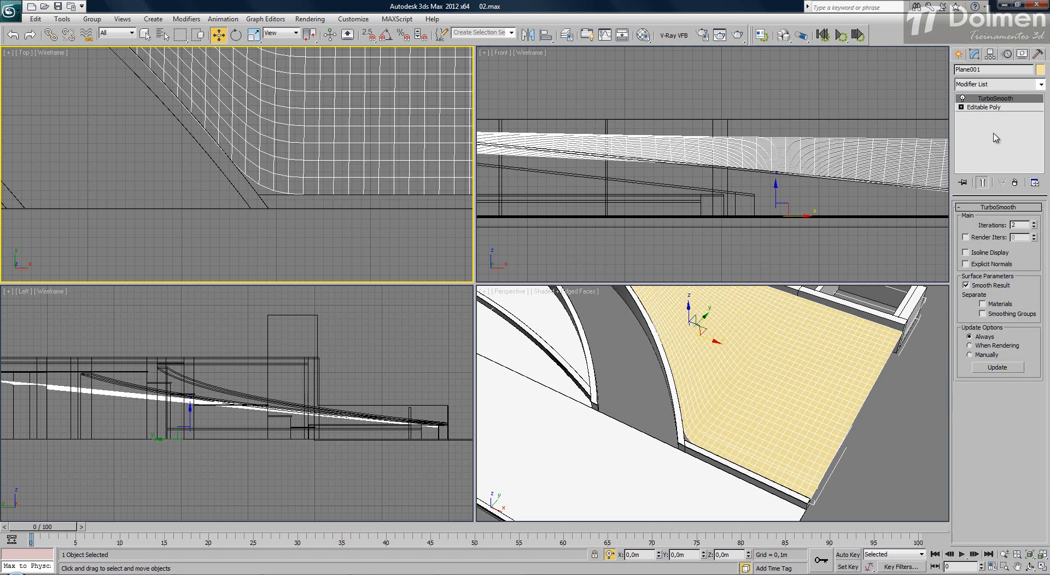
# - With TurboSmooth off, connect the ring of edges along the ramp and front walls with 10 segments, pinch 0 and slide -98
pyautogui.click(964, 99)
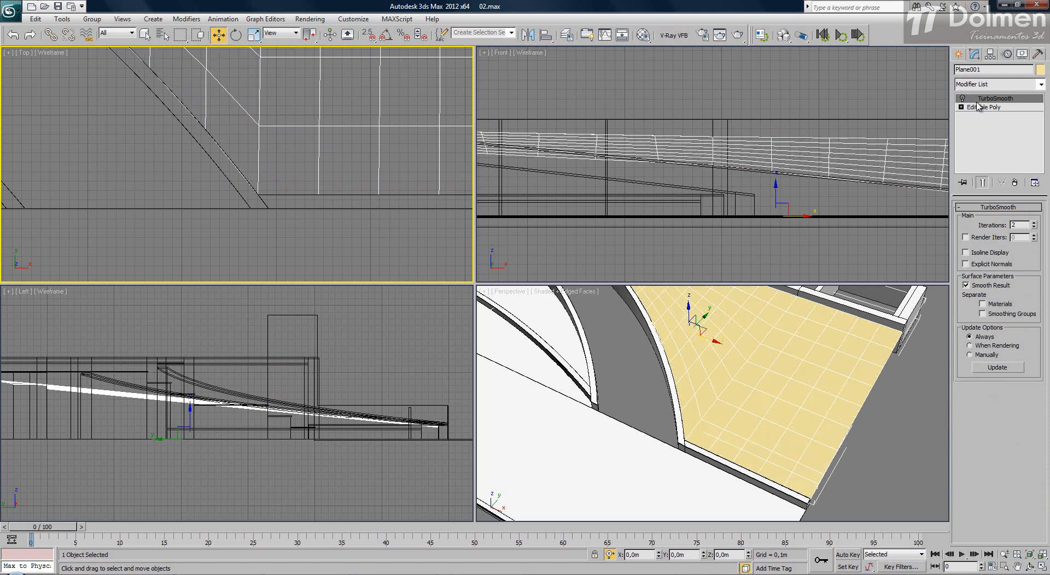
pyautogui.click(983, 107)
pyautogui.click(984, 219)
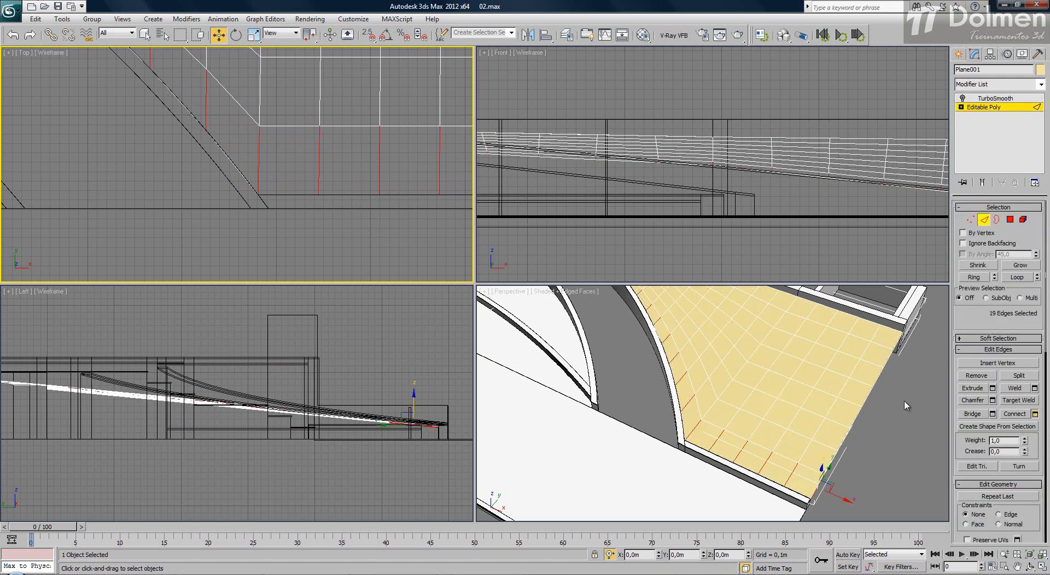
pyautogui.click(1035, 414)
pyautogui.click(247, 170)
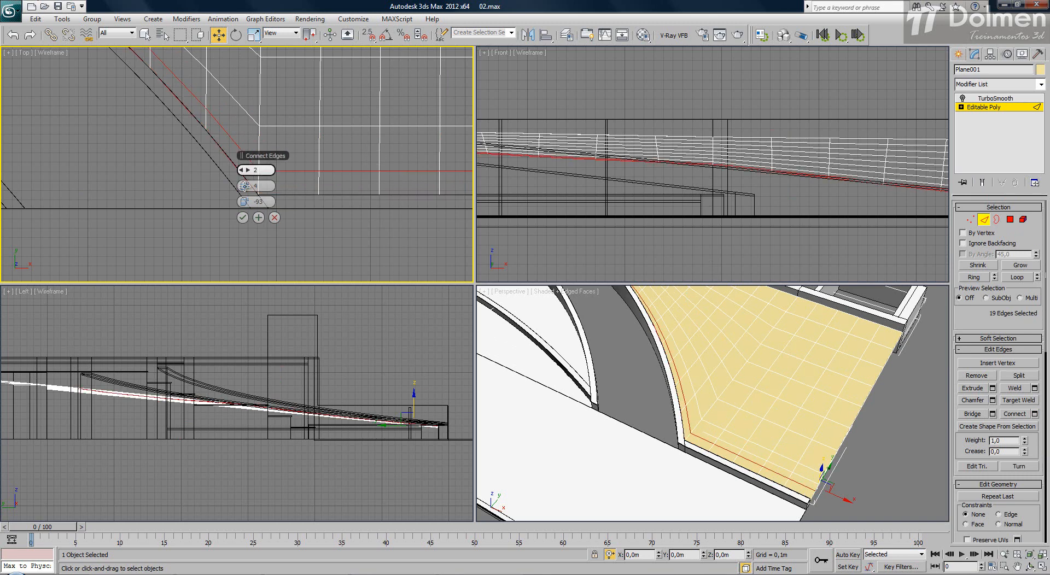
pyautogui.moveTo(247, 185); pyautogui.dragTo(328, 204)
pyautogui.scroll(-4, 328, 202)
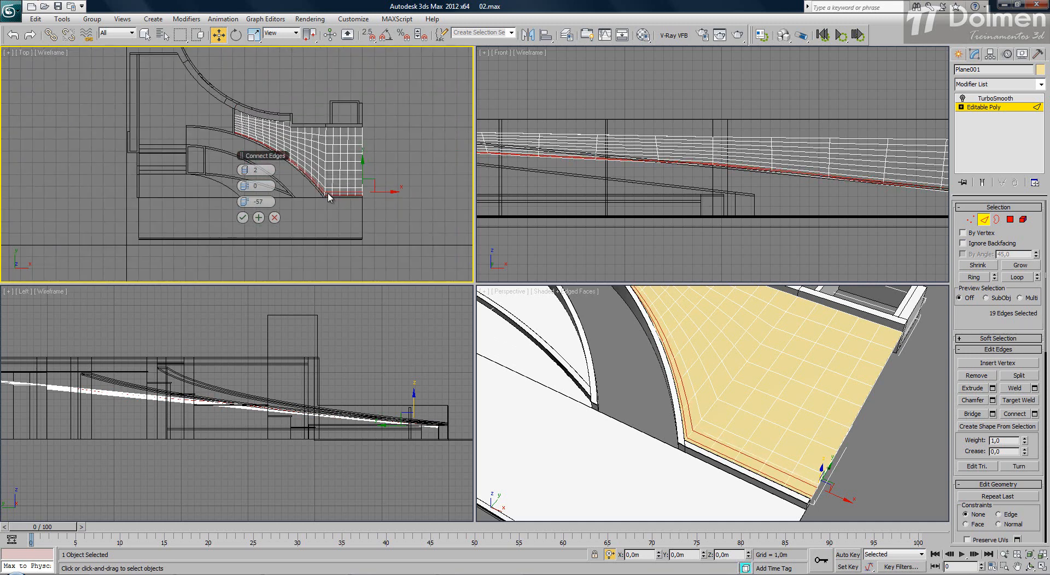
pyautogui.scroll(4, 354, 188)
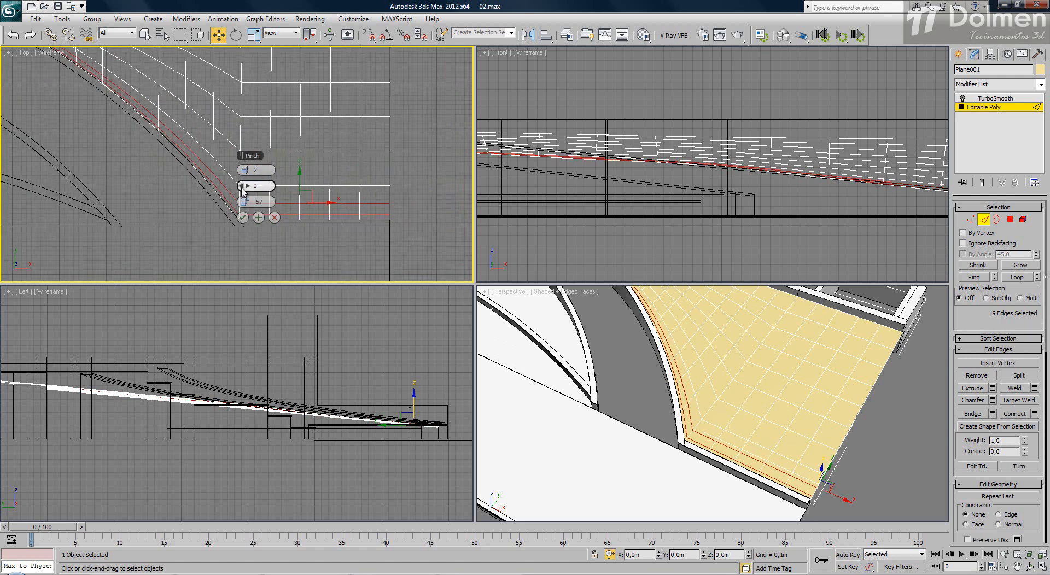
pyautogui.moveTo(265, 202); pyautogui.dragTo(157, 194)
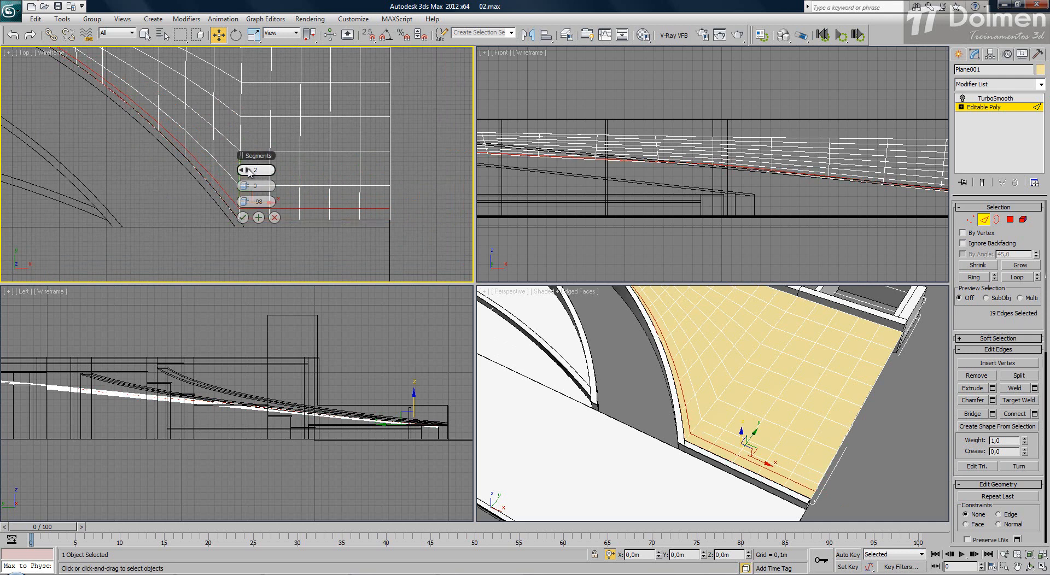
pyautogui.moveTo(249, 172); pyautogui.dragTo(248, 180)
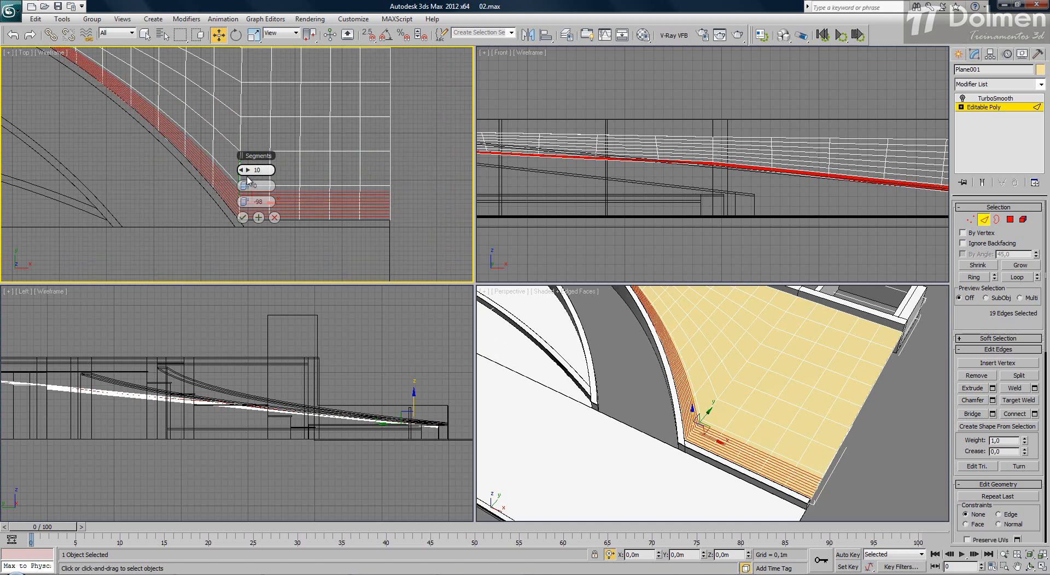
pyautogui.click(243, 218)
# - Check the ground with TurboSmooth active, switch the smoothing off and return to the Editable Poly level
pyautogui.click(984, 220)
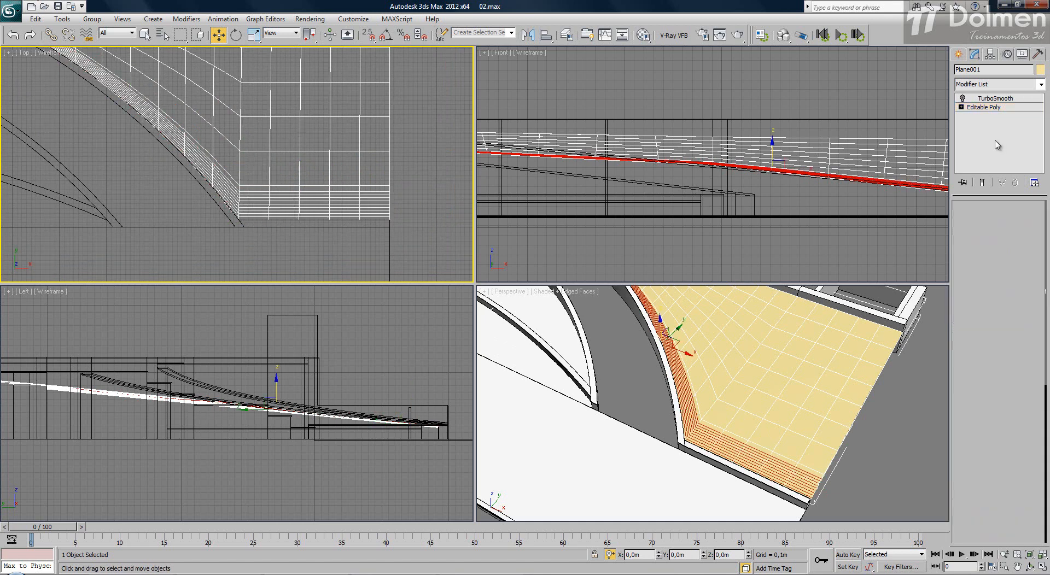
pyautogui.click(985, 107)
pyautogui.click(987, 99)
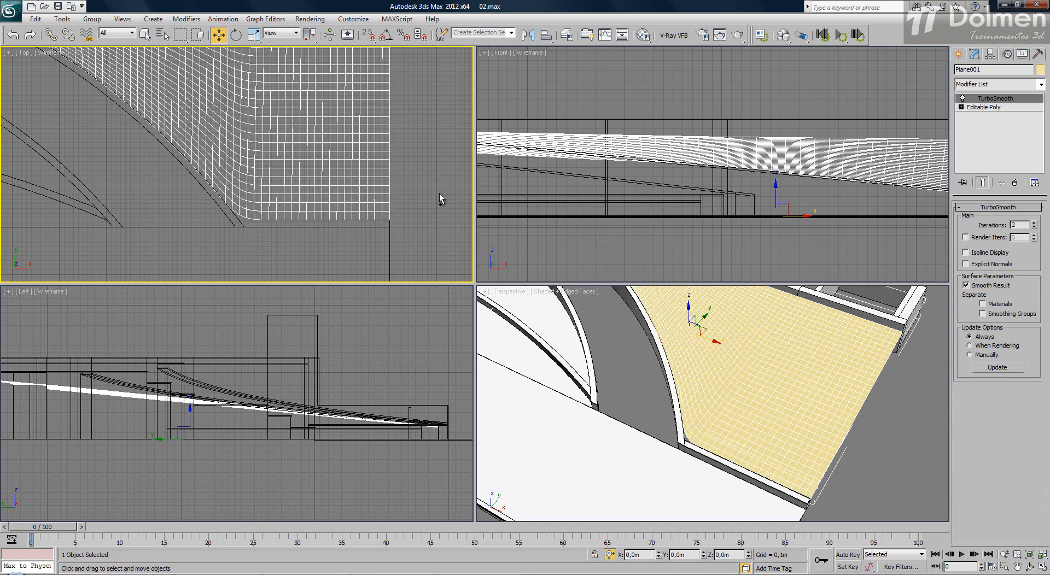
pyautogui.click(741, 378)
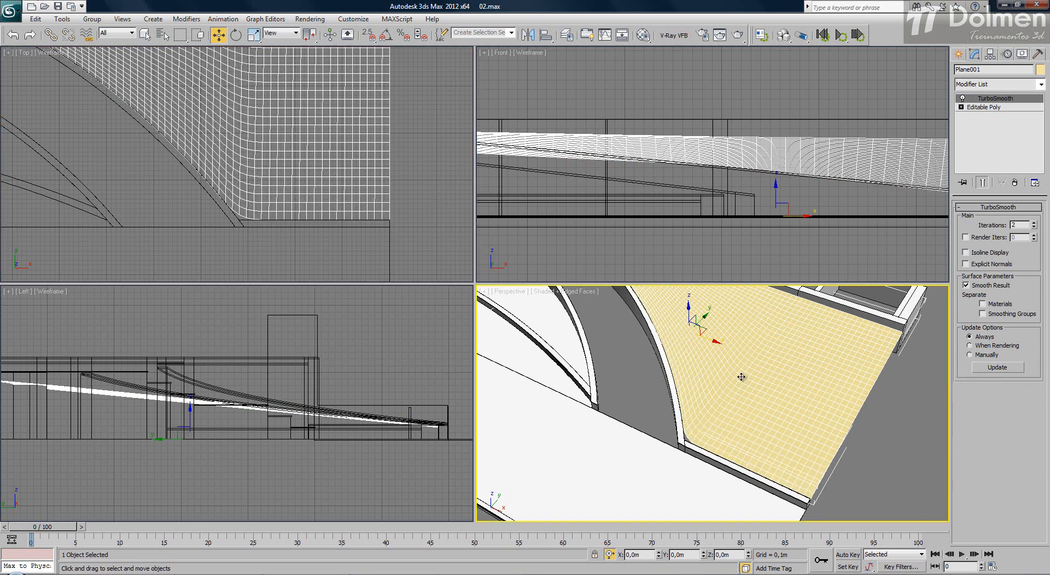
pyautogui.click(962, 98)
pyautogui.click(984, 107)
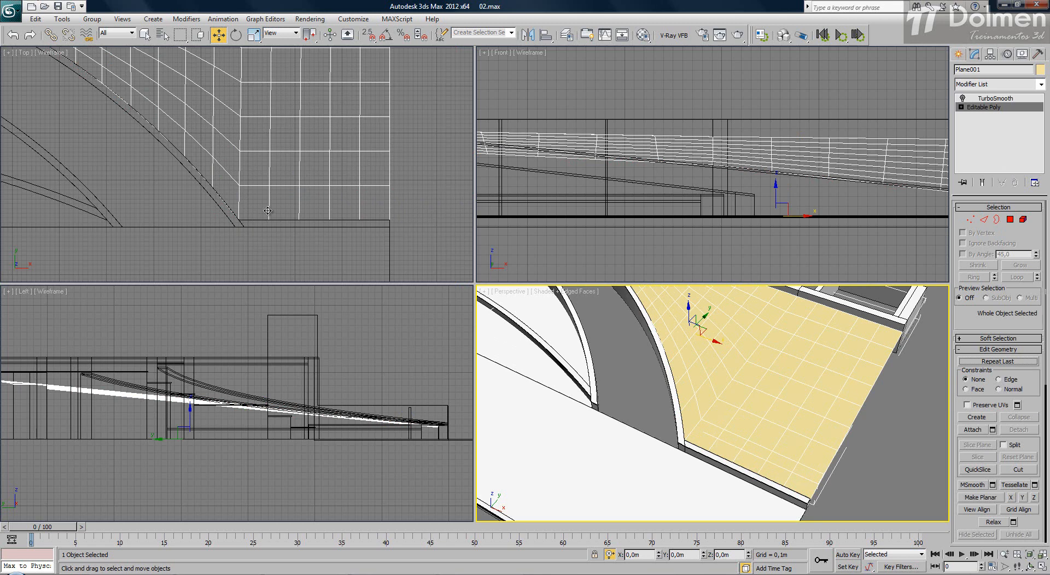
pyautogui.click(985, 219)
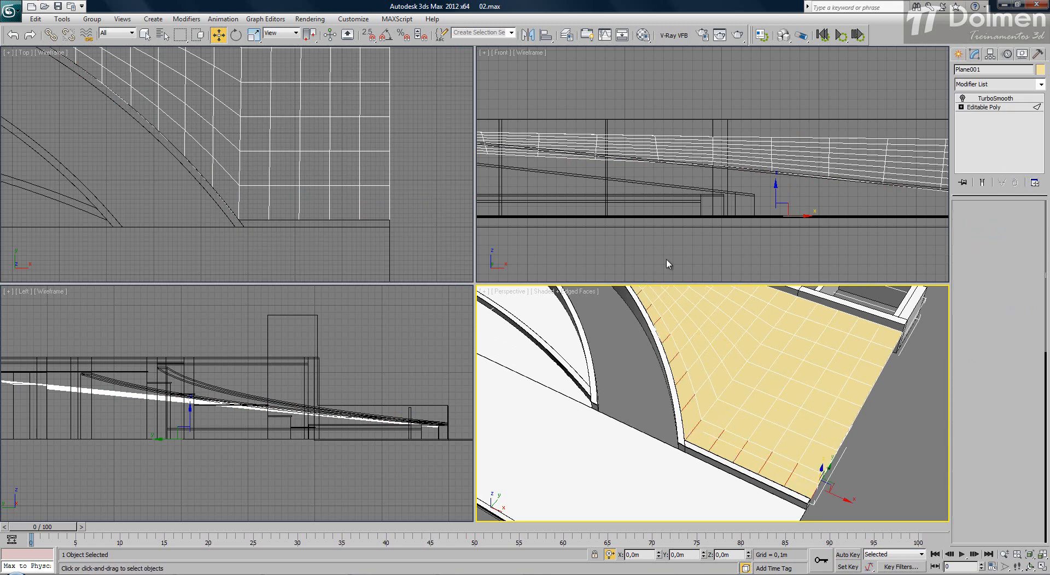
pyautogui.scroll(-3, 255, 194)
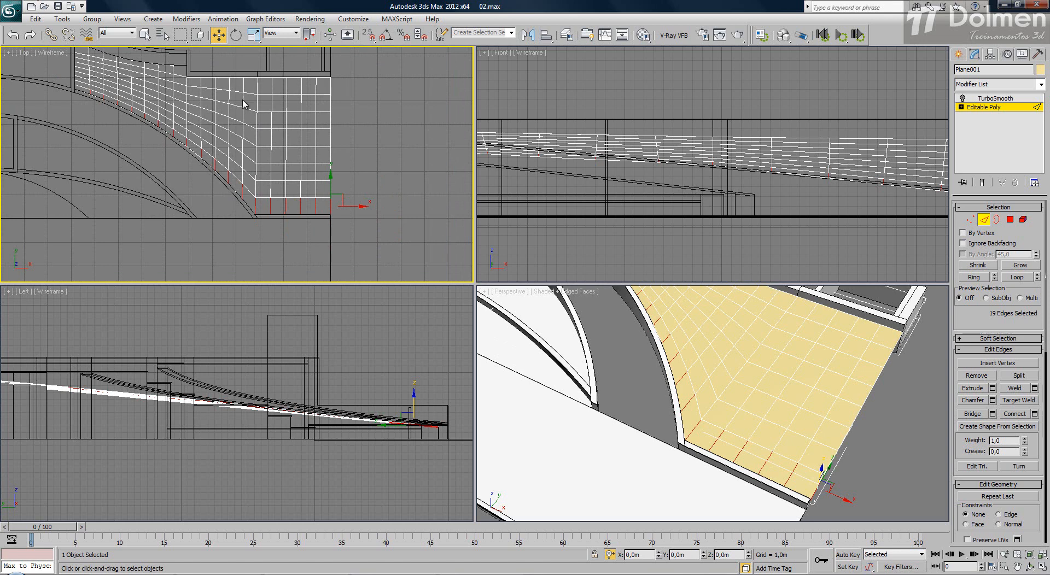
pyautogui.click(985, 220)
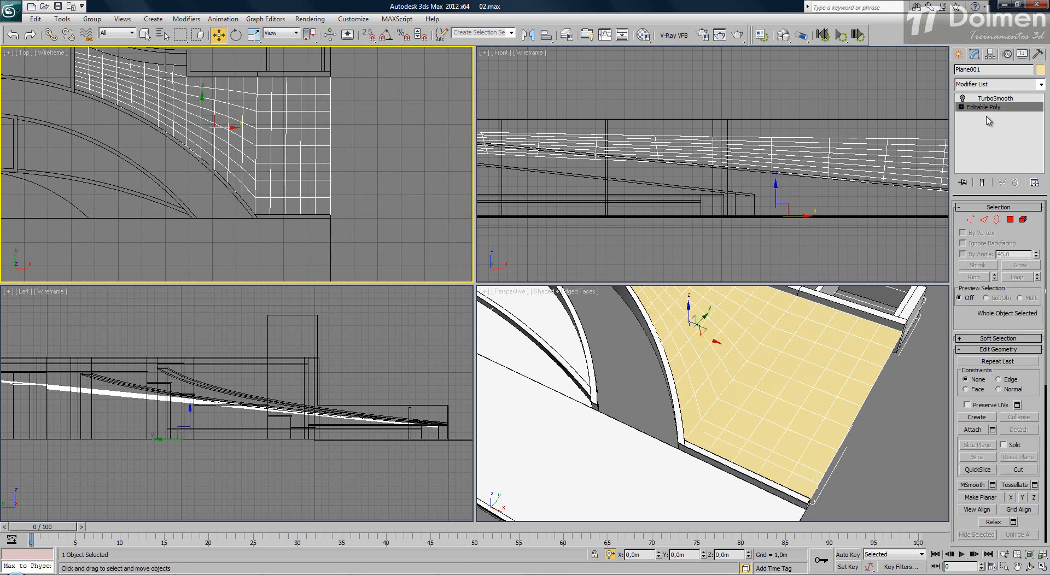
# - Add a Quadify Mesh modifier beneath TurboSmooth with a quad size of 1.5%, and switch TurboSmooth back on
pyautogui.click(984, 84)
pyautogui.press('q')
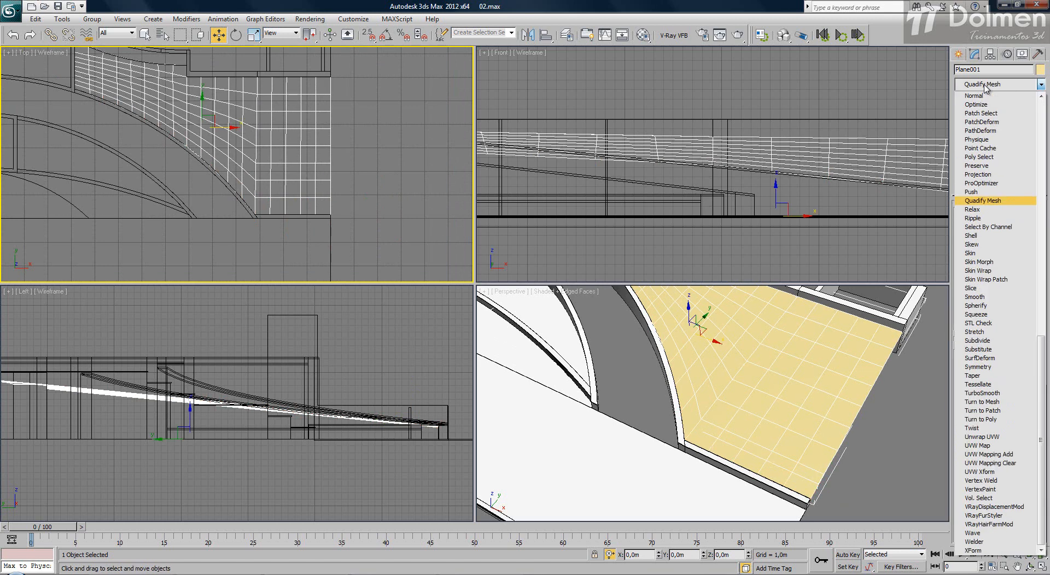
pyautogui.click(984, 202)
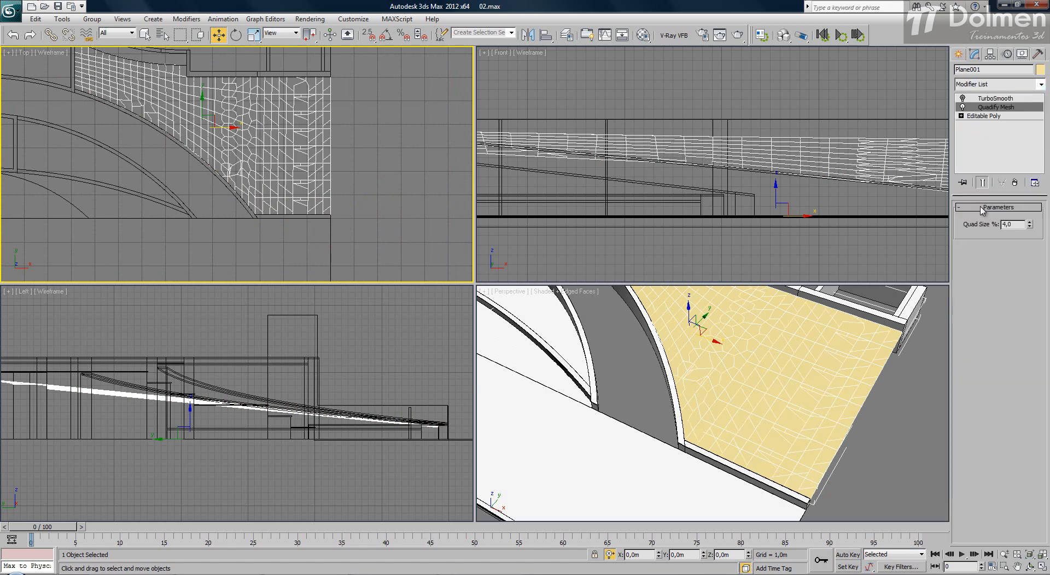
pyautogui.click(1030, 226)
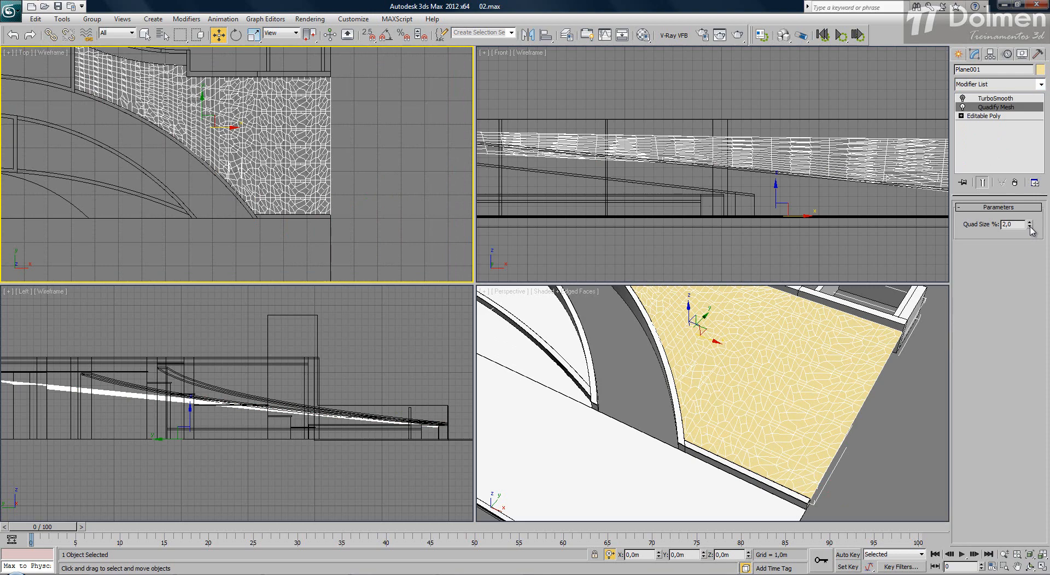
pyautogui.click(963, 98)
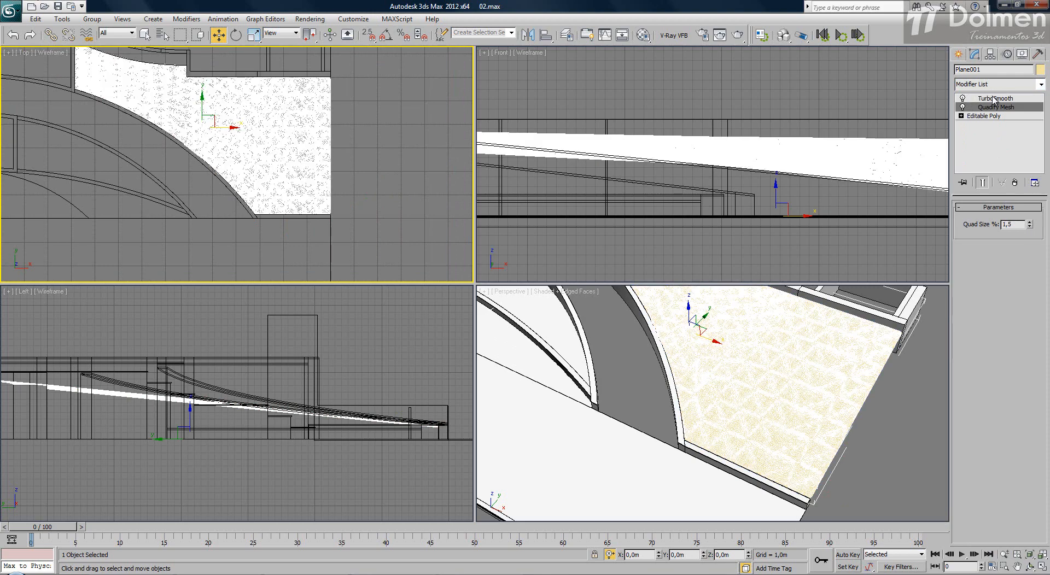
# - Examine the quadified, smoothed ground at the corner between the ramp wall and front wall in the Top and Perspective views
pyautogui.click(994, 101)
pyautogui.click(413, 198)
pyautogui.scroll(5, 271, 211)
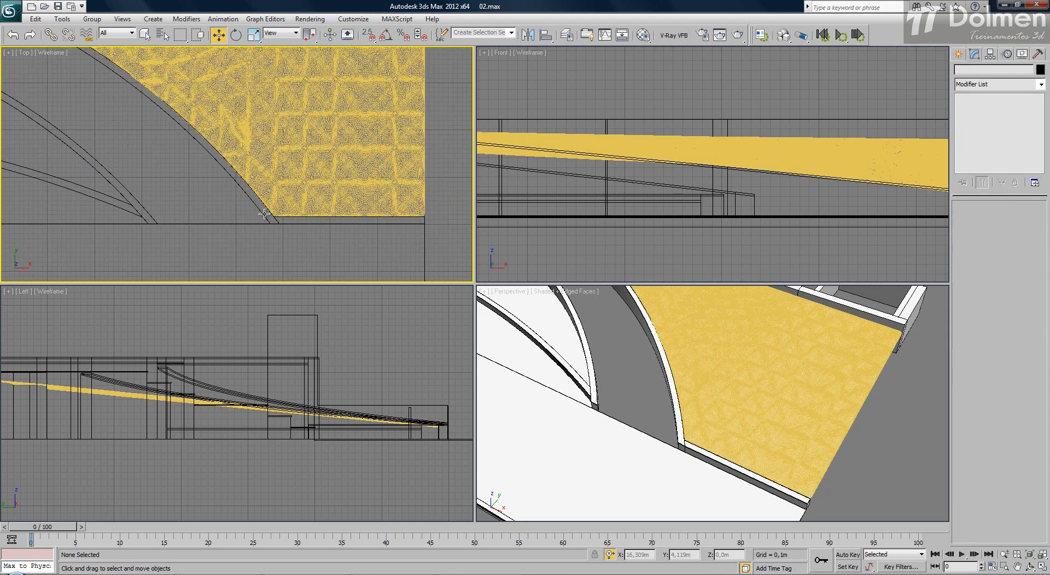
pyautogui.scroll(-8, 272, 216)
pyautogui.click(794, 456)
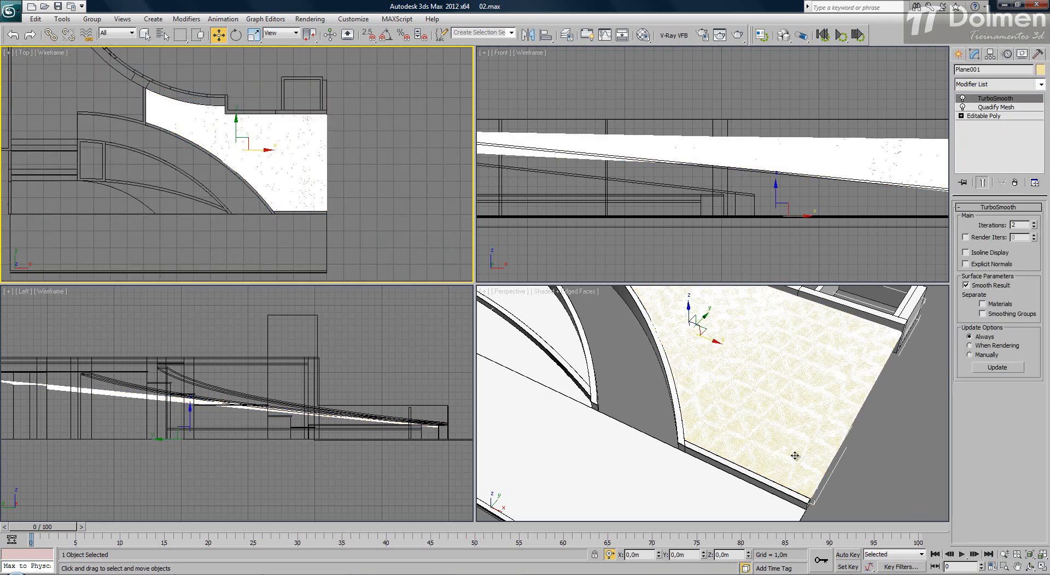
pyautogui.click(872, 448)
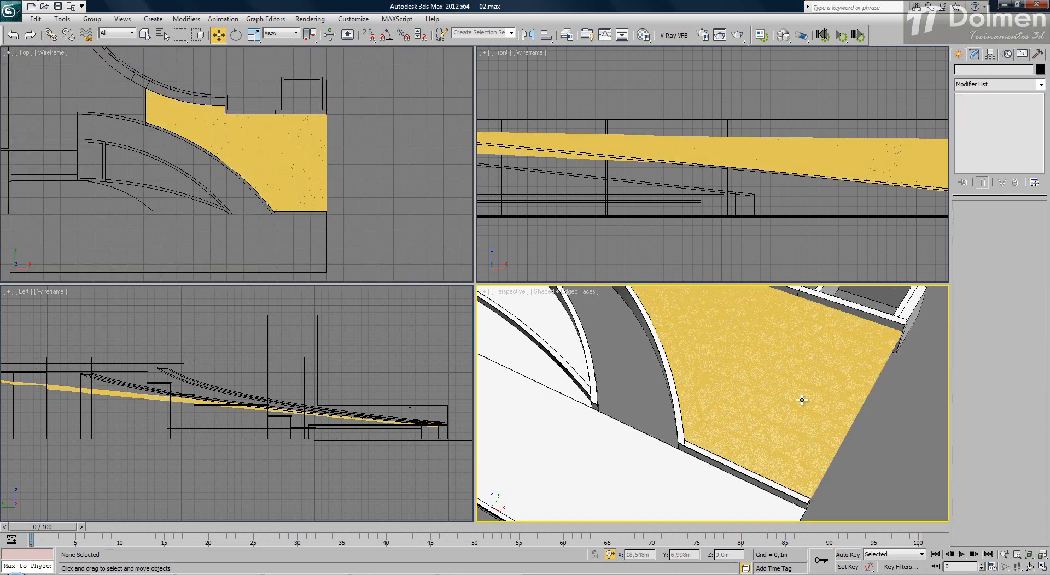
pyautogui.moveTo(802, 400); pyautogui.dragTo(743, 399, button='middle')
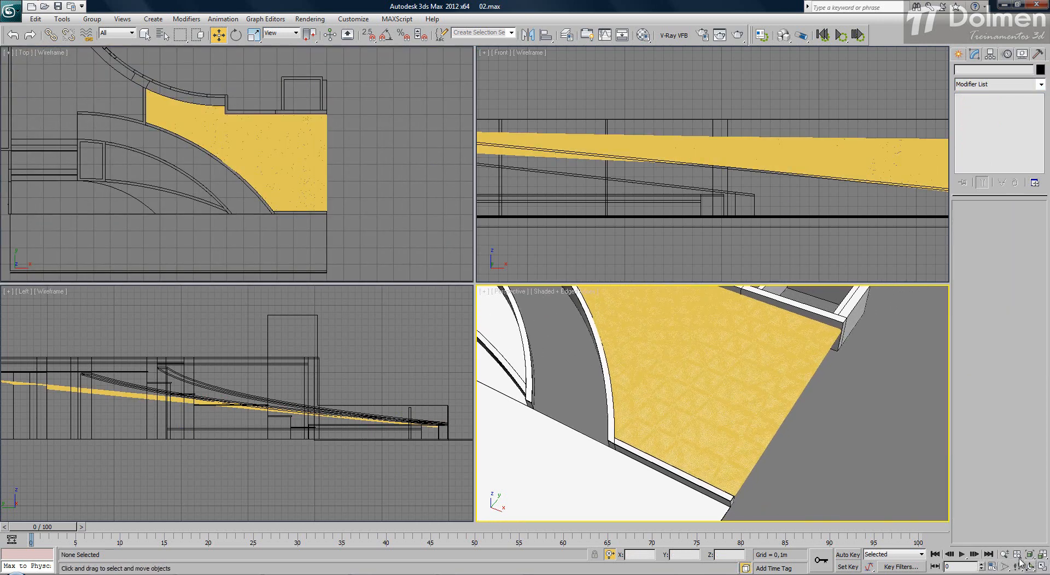
# - Examine the smoothed ground in the enlarged Perspective view and review its Quadify Mesh and TurboSmooth settings
pyautogui.click(1041, 567)
pyautogui.scroll(-5, 438, 286)
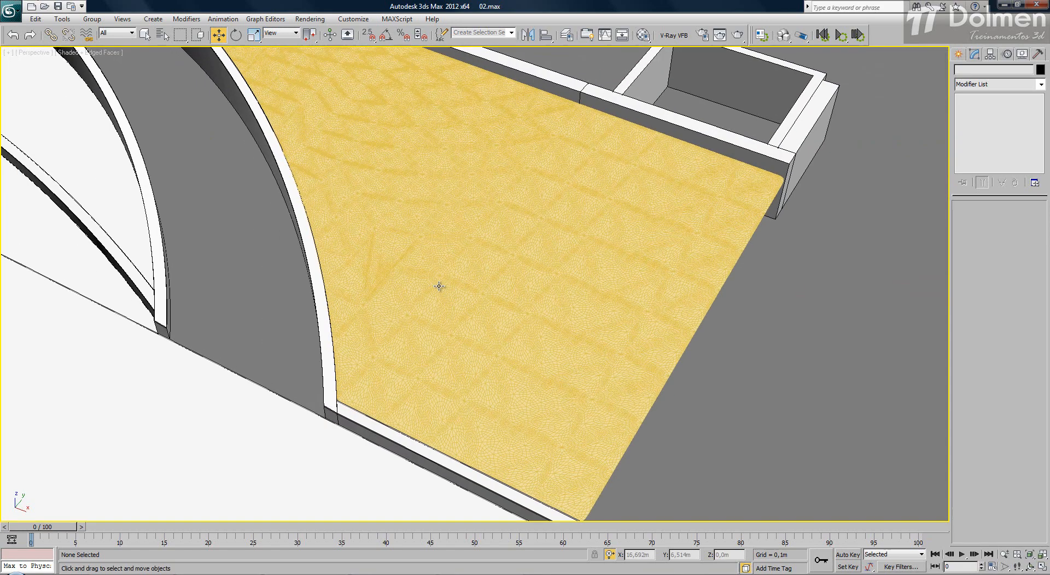
pyautogui.scroll(-3, 433, 314)
pyautogui.scroll(7, 441, 260)
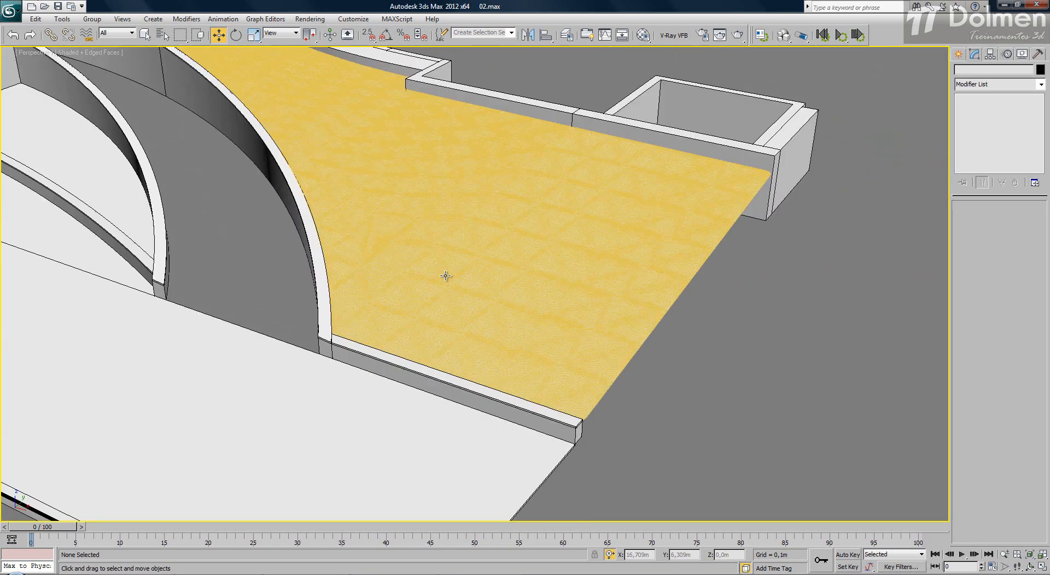
pyautogui.scroll(-3, 462, 283)
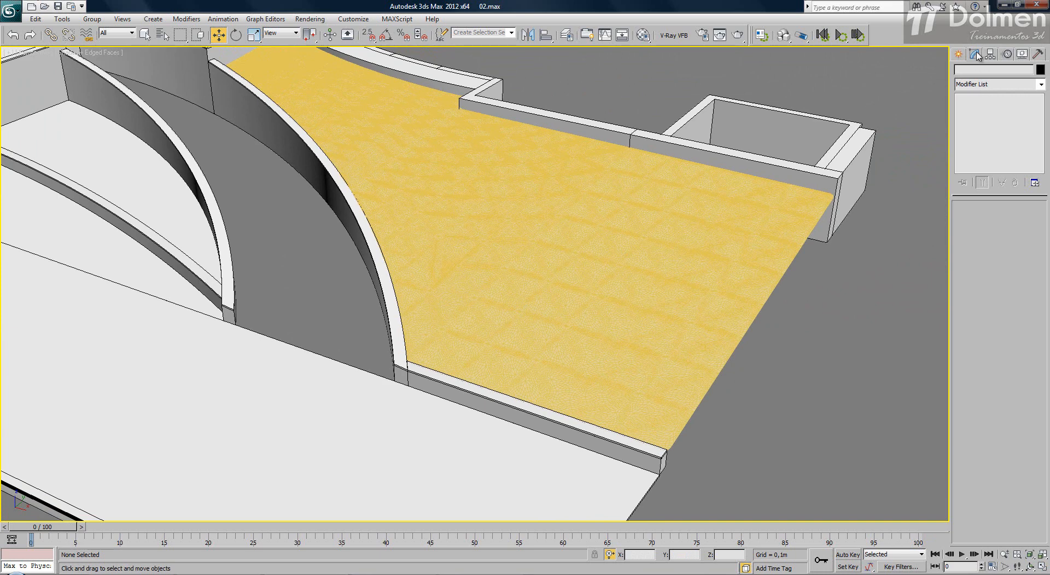
pyautogui.click(598, 263)
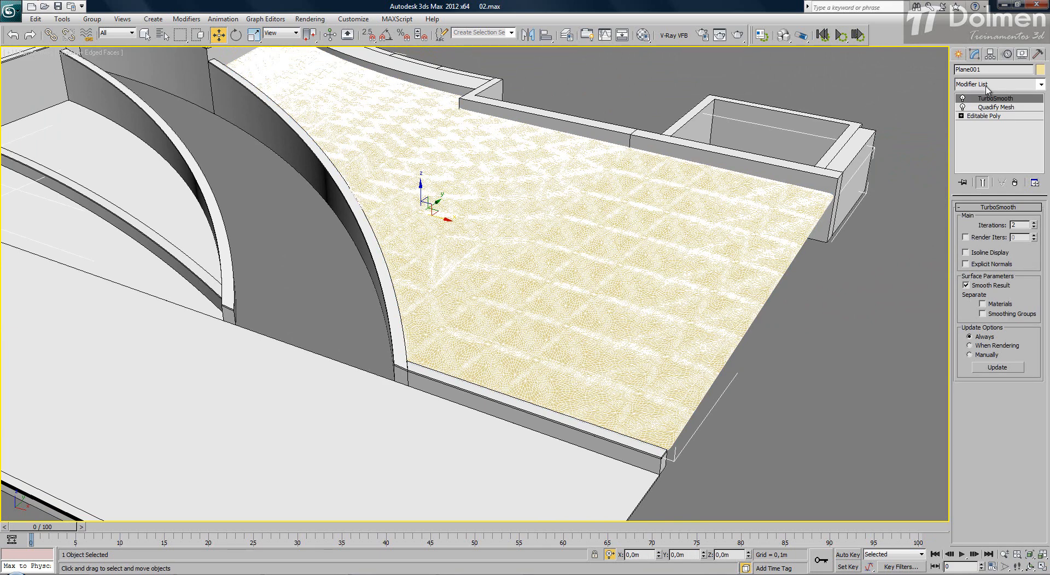
pyautogui.click(996, 108)
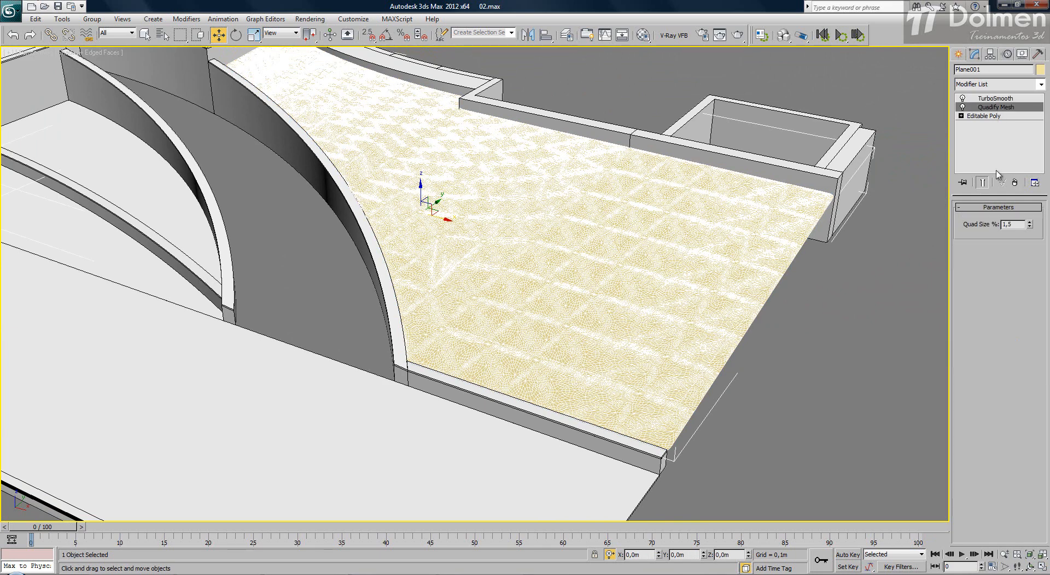
pyautogui.click(1003, 98)
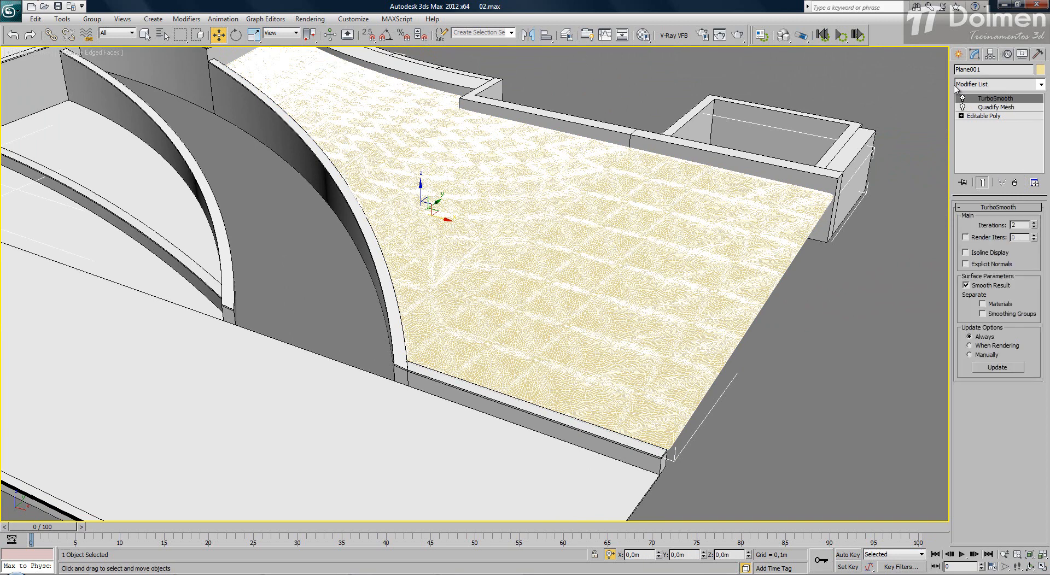
# - Add a Noise modifier above TurboSmooth on the ground plane, with a reduced scale and a slight Z strength
pyautogui.click(997, 85)
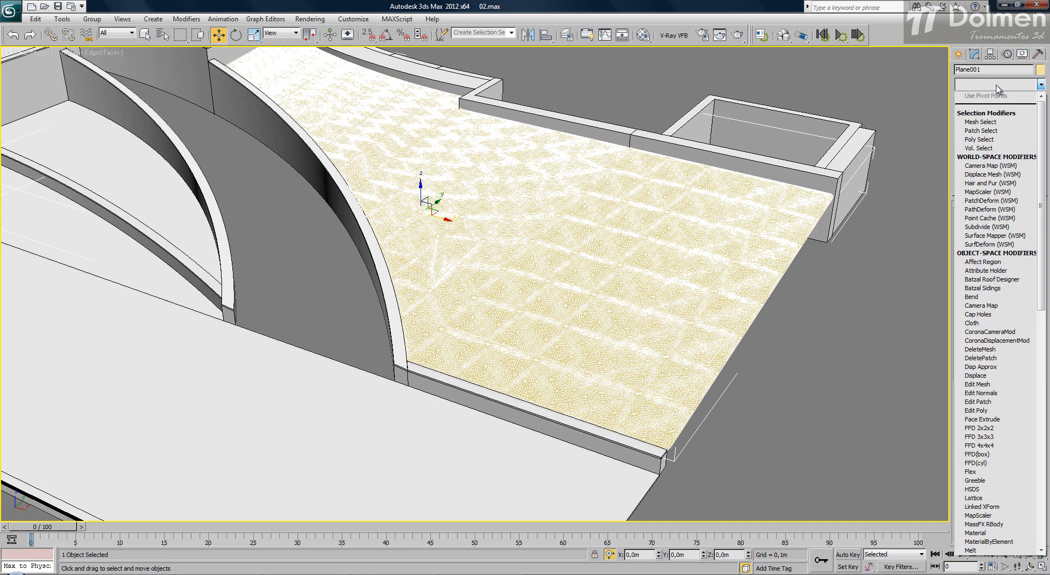
pyautogui.scroll(-15, 996, 90)
pyautogui.click(995, 97)
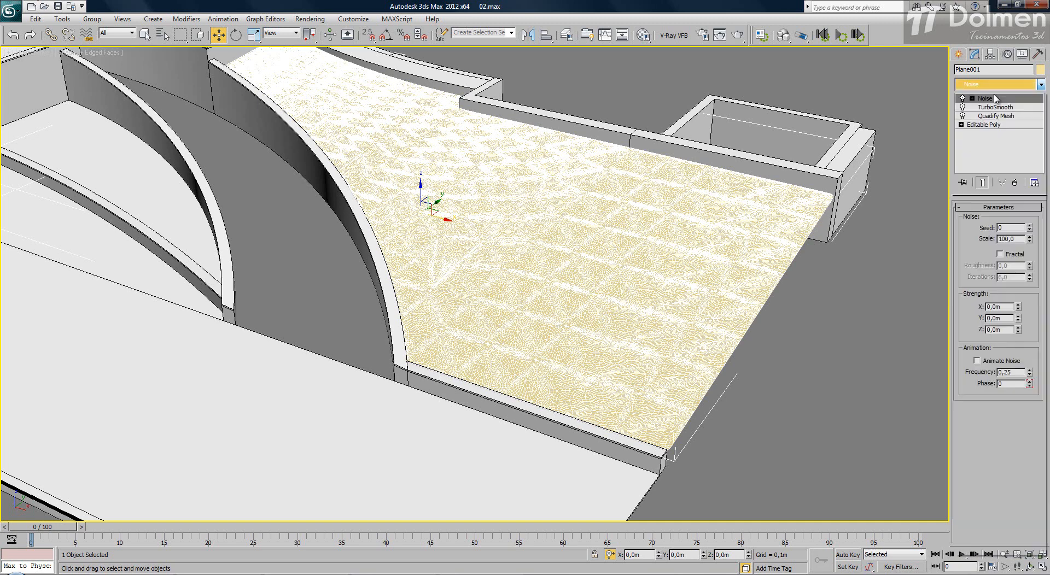
pyautogui.doubleClick(1012, 238)
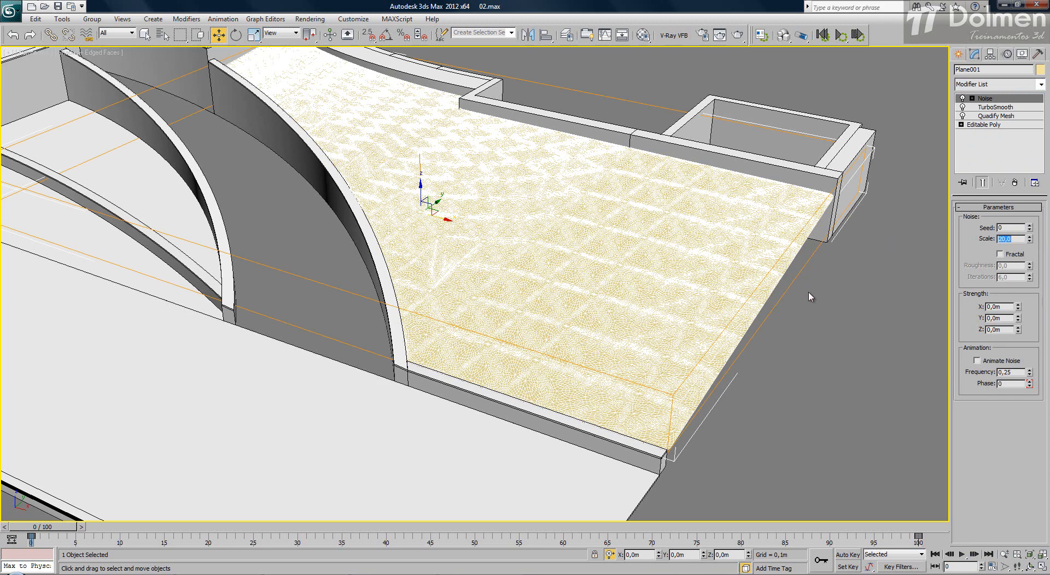
pyautogui.moveTo(1019, 333); pyautogui.dragTo(1033, 150)
# - Deselect the ground and examine its noise relief from several angles in the Perspective view
pyautogui.click(731, 405)
pyautogui.scroll(-3, 688, 410)
pyautogui.scroll(3, 690, 415)
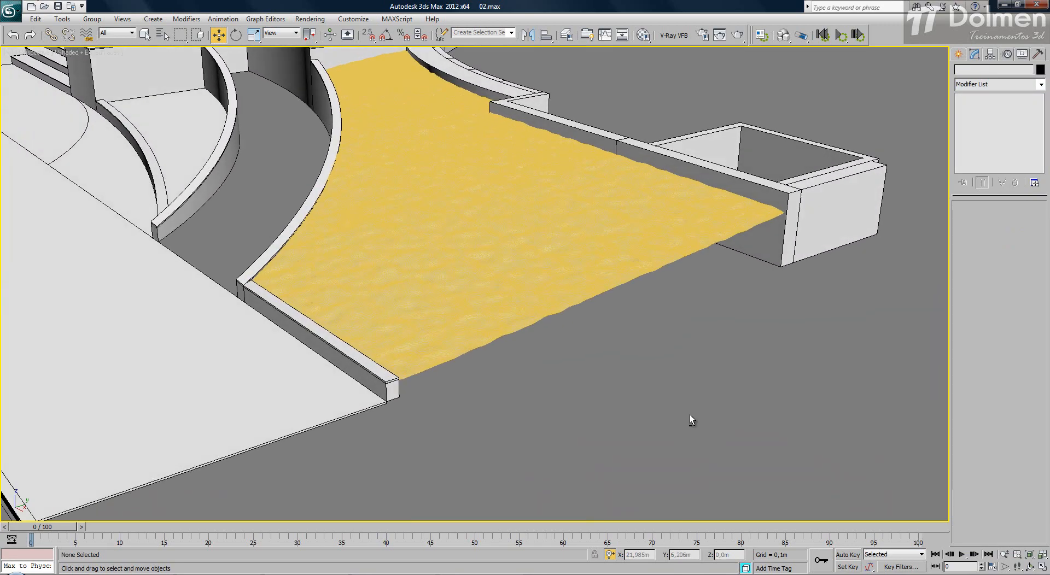
pyautogui.keyDown('alt'); pyautogui.moveTo(690, 414); pyautogui.dragTo(656, 415, button='middle'); pyautogui.keyUp('alt')
pyautogui.scroll(3, 708, 424)
pyautogui.scroll(-3, 731, 424)
pyautogui.scroll(2, 655, 413)
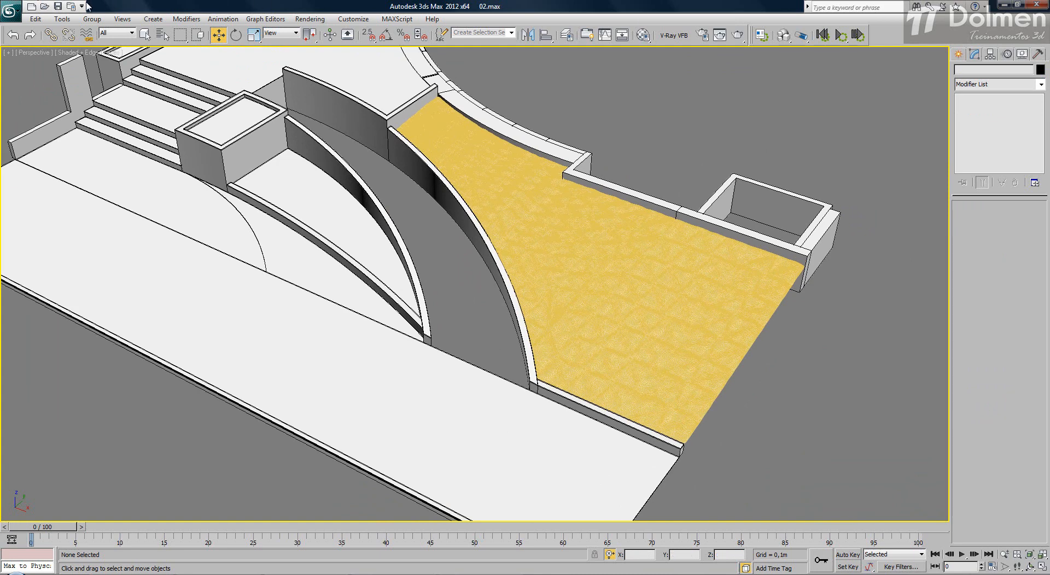
# - Open the scene 03.max without saving the current changes, and continue past the missing external file
pyautogui.click(44, 6)
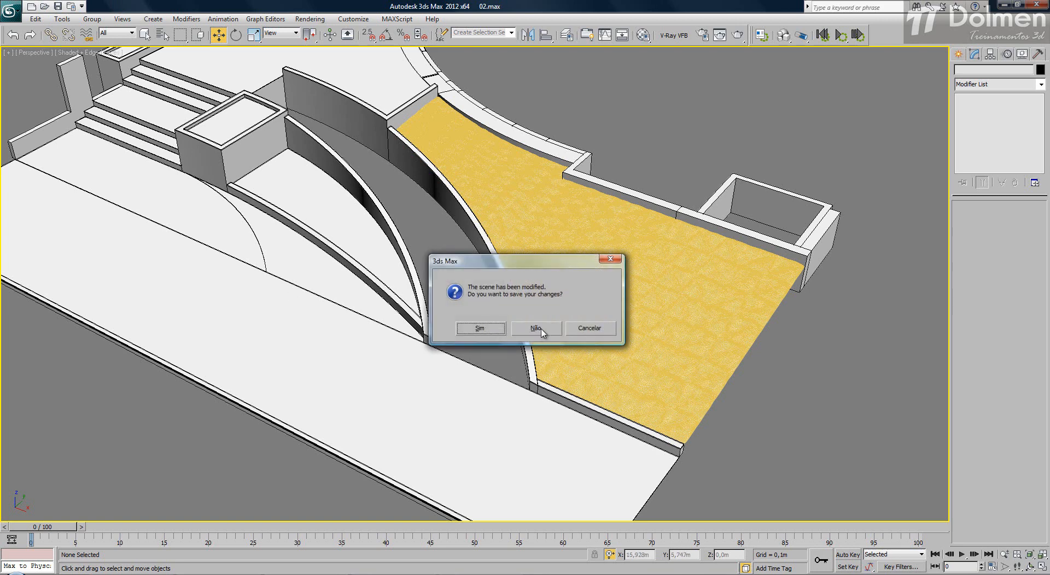
pyautogui.click(537, 328)
pyautogui.doubleClick(411, 153)
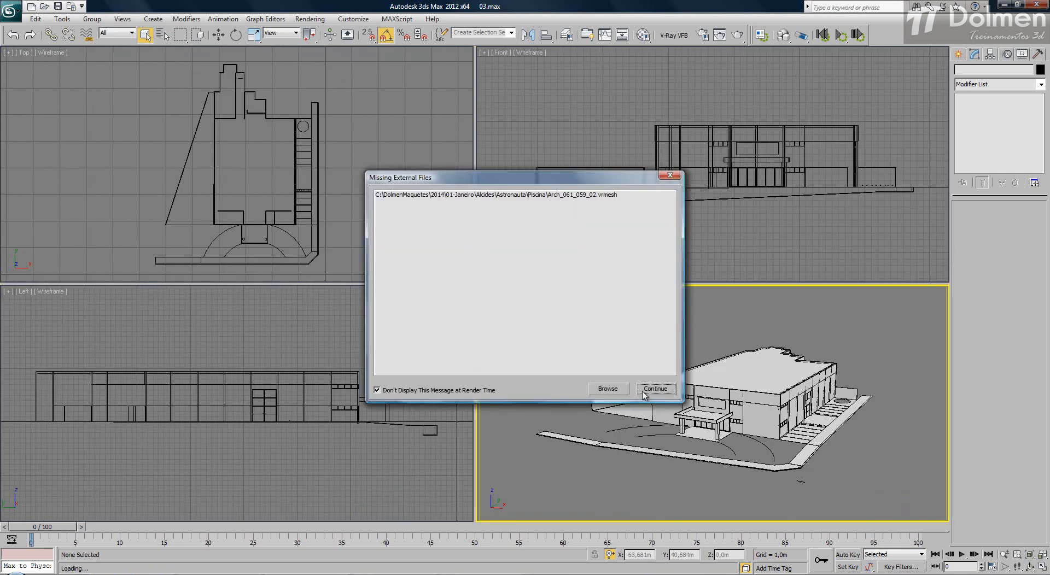
pyautogui.click(655, 388)
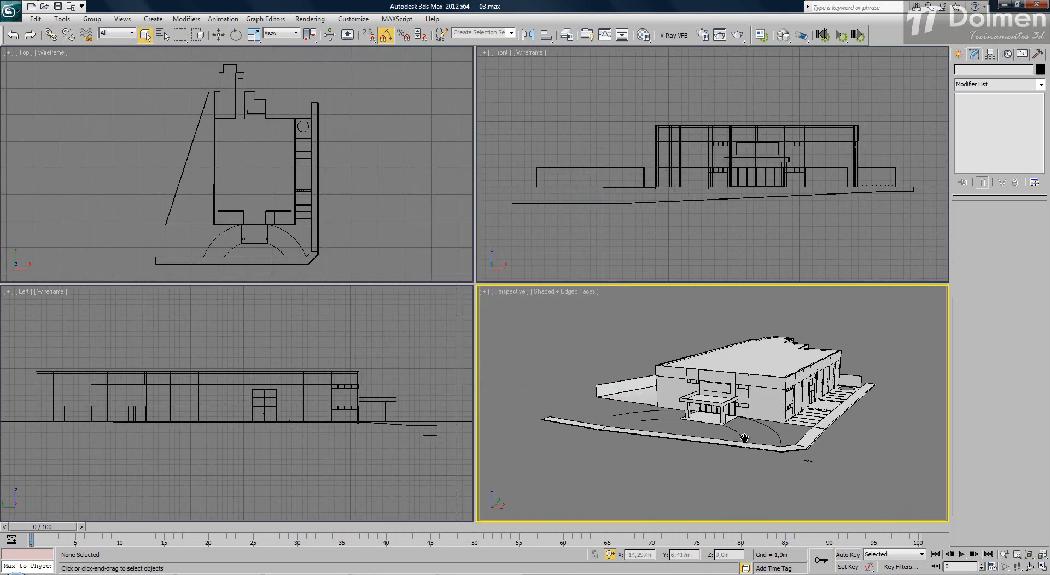
# - Examine the building entrance, the curved ramp lines and the sloping sidewalk in the enlarged Perspective view
pyautogui.hotkey('alt', 'w')
pyautogui.scroll(8, 562, 359)
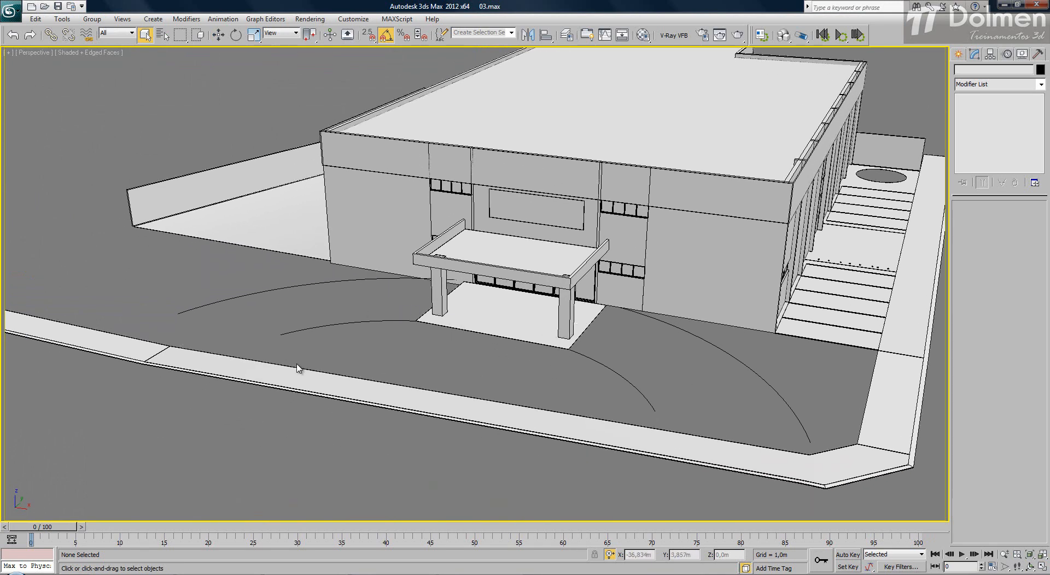
pyautogui.keyDown('alt'); pyautogui.moveTo(638, 402); pyautogui.dragTo(650, 363, button='middle'); pyautogui.keyUp('alt')
pyautogui.keyDown('alt'); pyautogui.moveTo(673, 318); pyautogui.dragTo(638, 349, button='middle'); pyautogui.keyUp('alt')
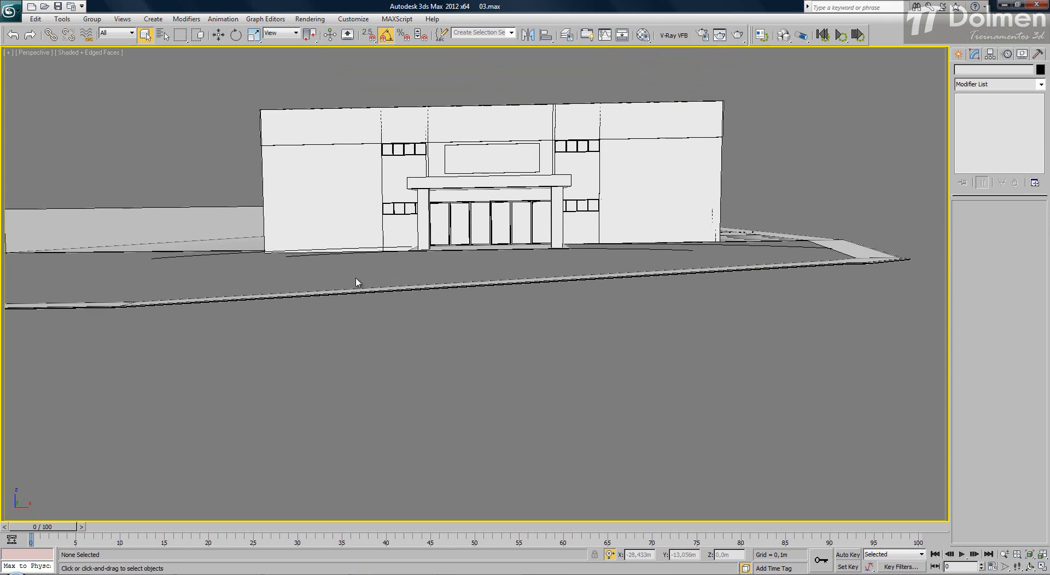
pyautogui.keyDown('alt'); pyautogui.moveTo(482, 259); pyautogui.dragTo(462, 194, button='middle'); pyautogui.keyUp('alt')
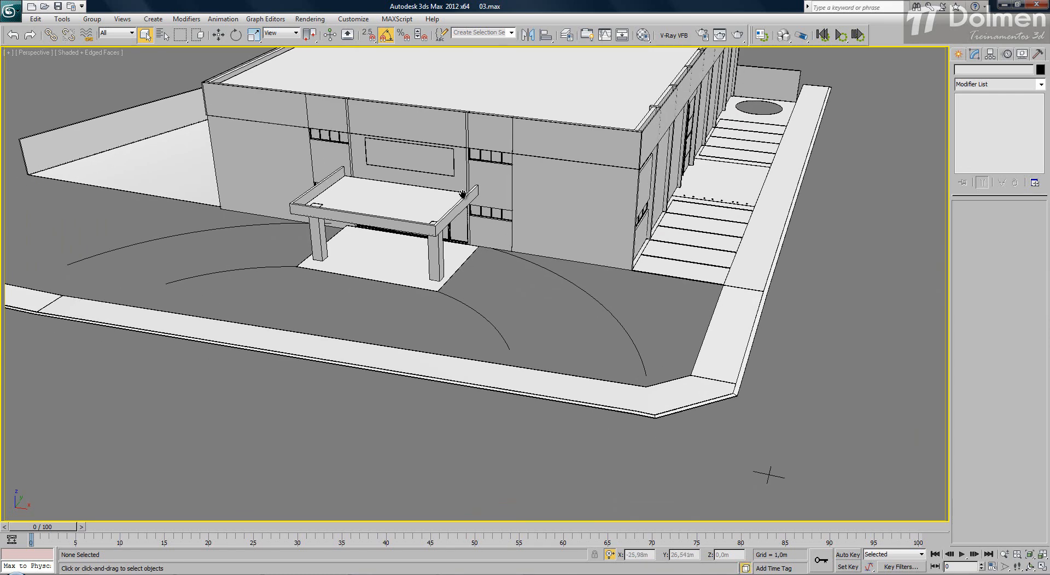
# - In the Top view, create a one-segment plane about 13.8 m wide and 4.9 m long, snapped to the entrance canopy's lower-right corner
pyautogui.click(1045, 568)
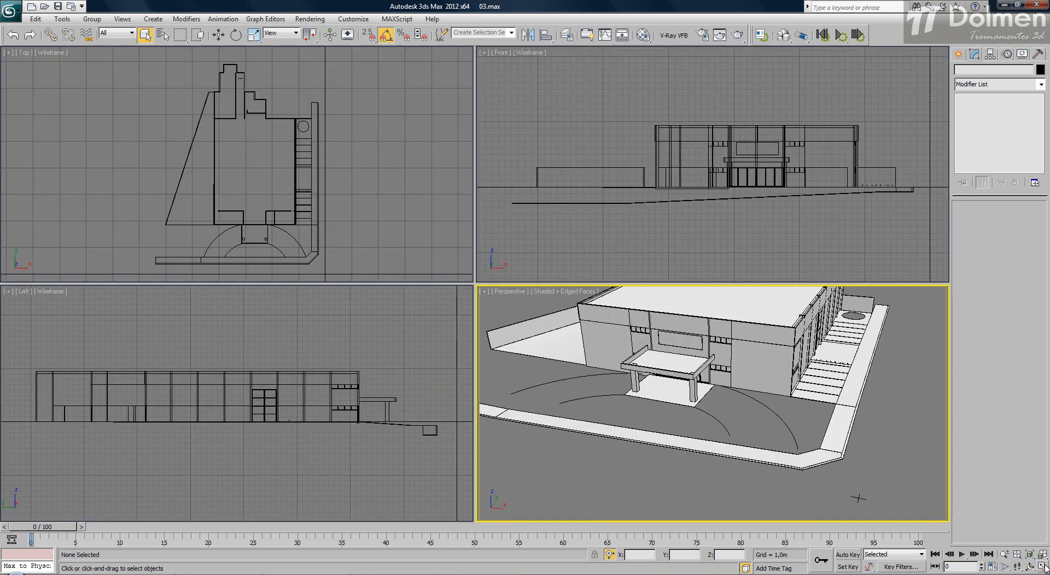
pyautogui.scroll(2, 277, 218)
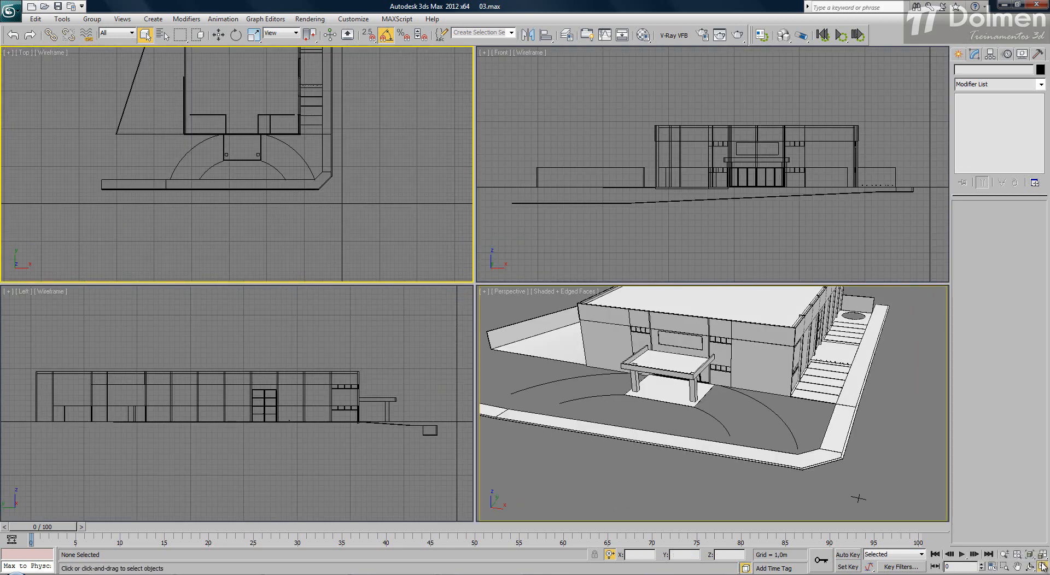
pyautogui.click(1044, 569)
pyautogui.moveTo(536, 291); pyautogui.dragTo(494, 282, button='middle')
pyautogui.scroll(3, 494, 282)
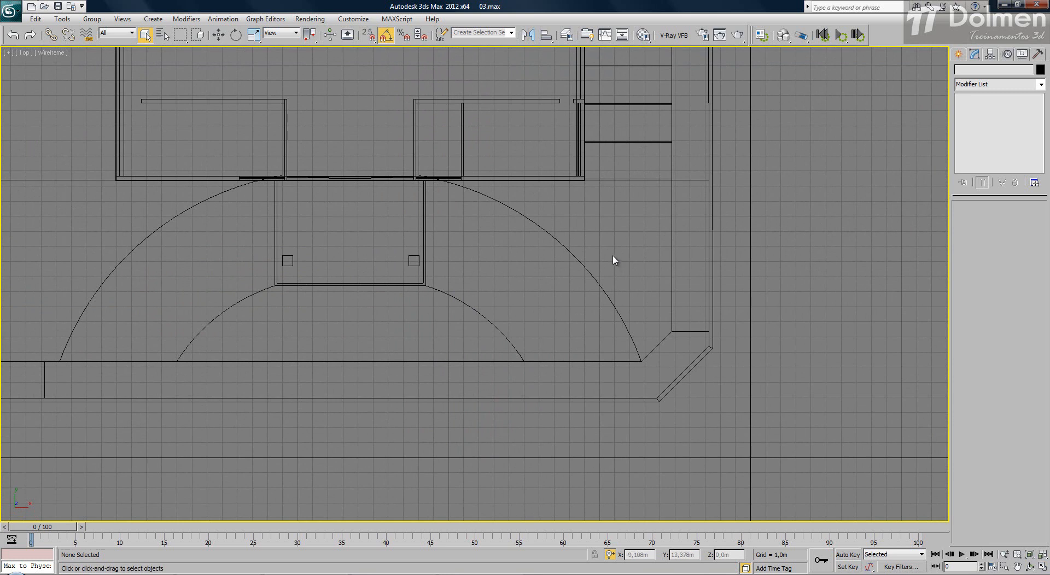
pyautogui.click(958, 53)
pyautogui.click(1023, 172)
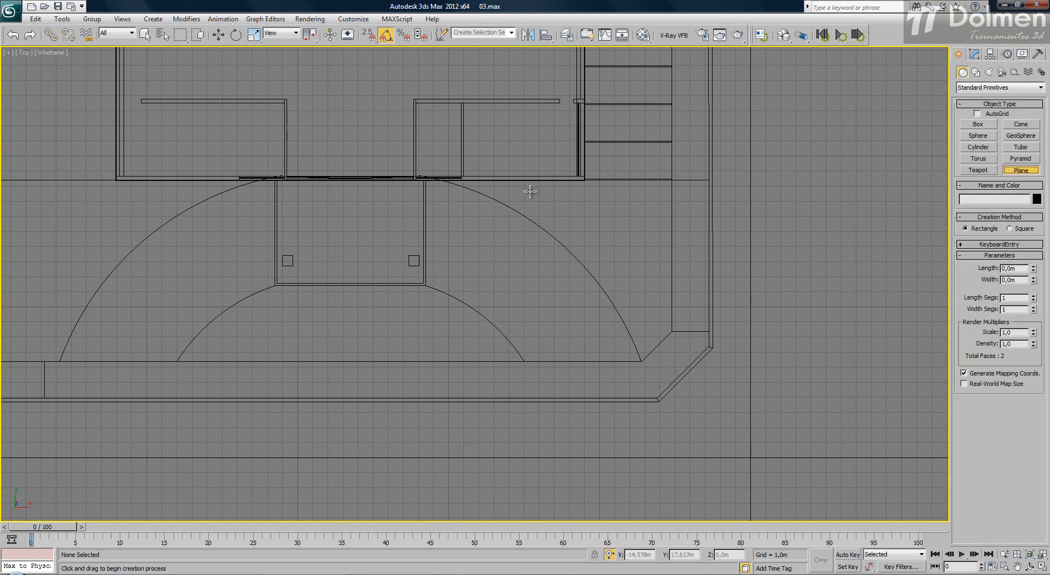
pyautogui.scroll(2, 456, 184)
pyautogui.press('s')
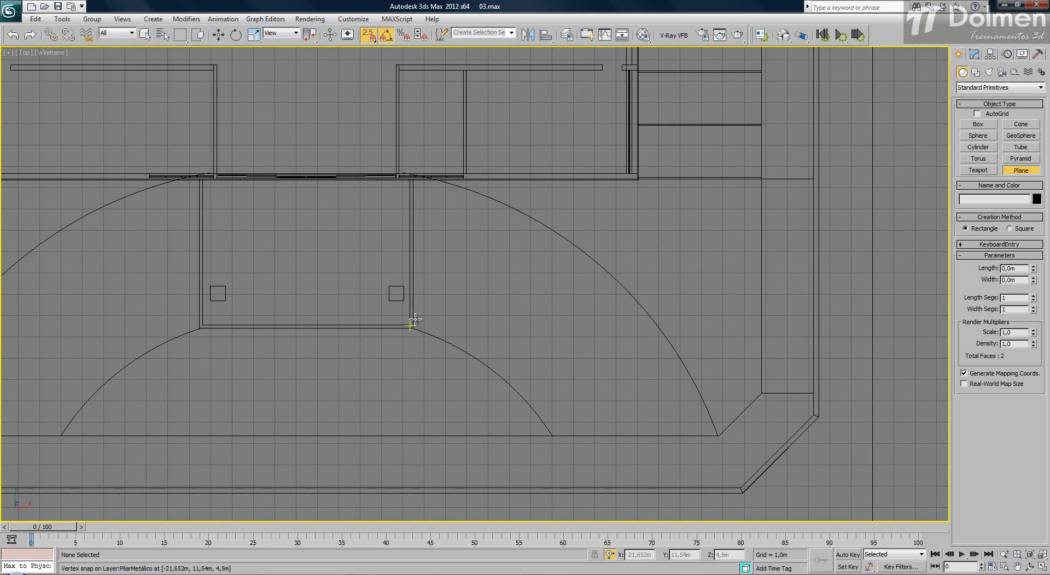
pyautogui.moveTo(413, 327); pyautogui.dragTo(708, 223)
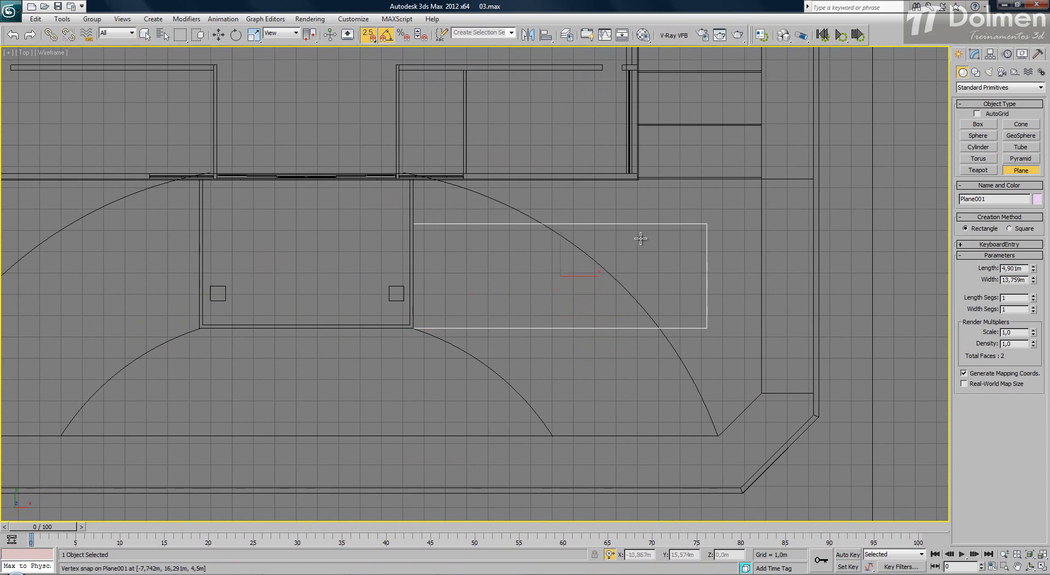
pyautogui.rightClick(663, 229)
# - Convert the new plane to an Editable Poly and enter vertex editing
pyautogui.rightClick(661, 235)
pyautogui.moveTo(714, 336)
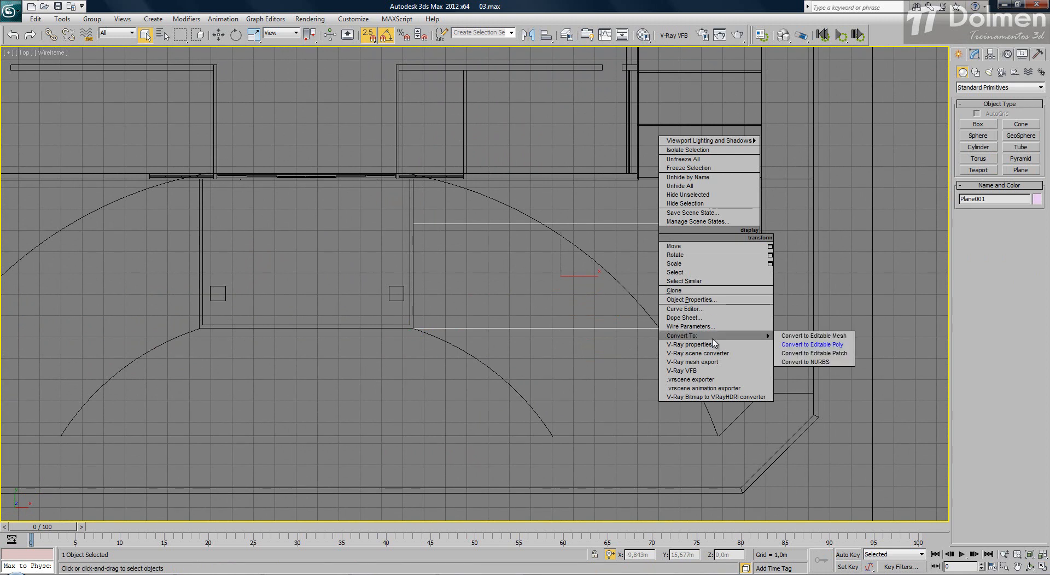
pyautogui.click(841, 345)
pyautogui.click(971, 219)
# - Move the plane's upper-left vertex to the building wall beside the canopy, snapping it to the start of the outer arc
pyautogui.scroll(2, 941, 222)
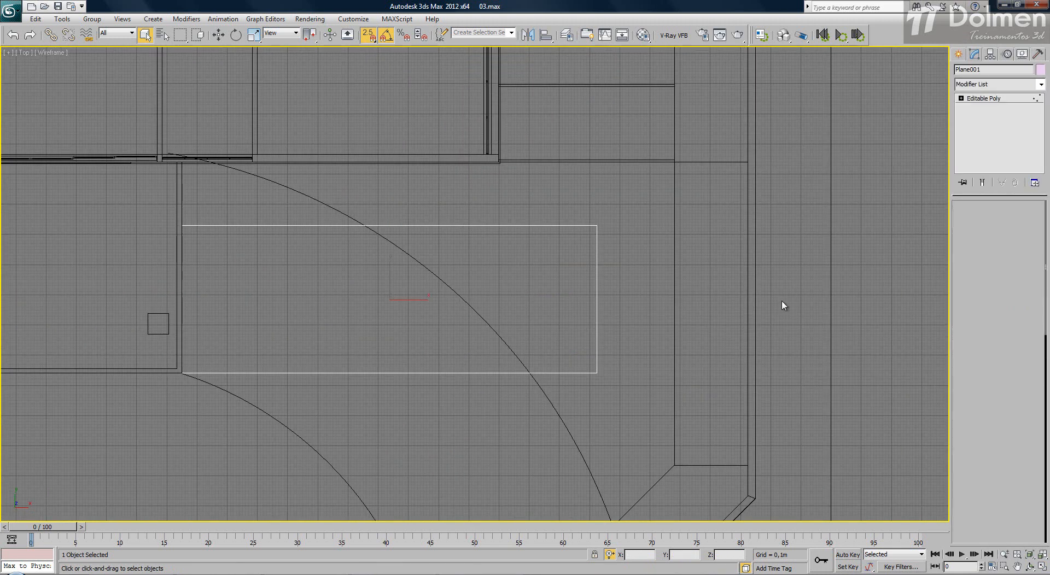
pyautogui.click(182, 225)
pyautogui.press('s')
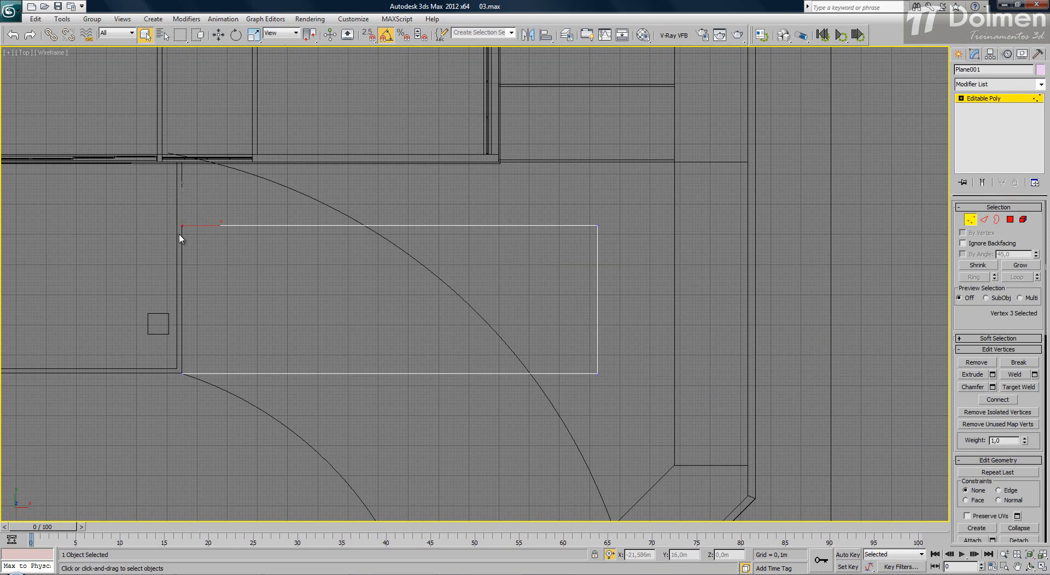
pyautogui.press('w')
pyautogui.moveTo(194, 214); pyautogui.dragTo(198, 156)
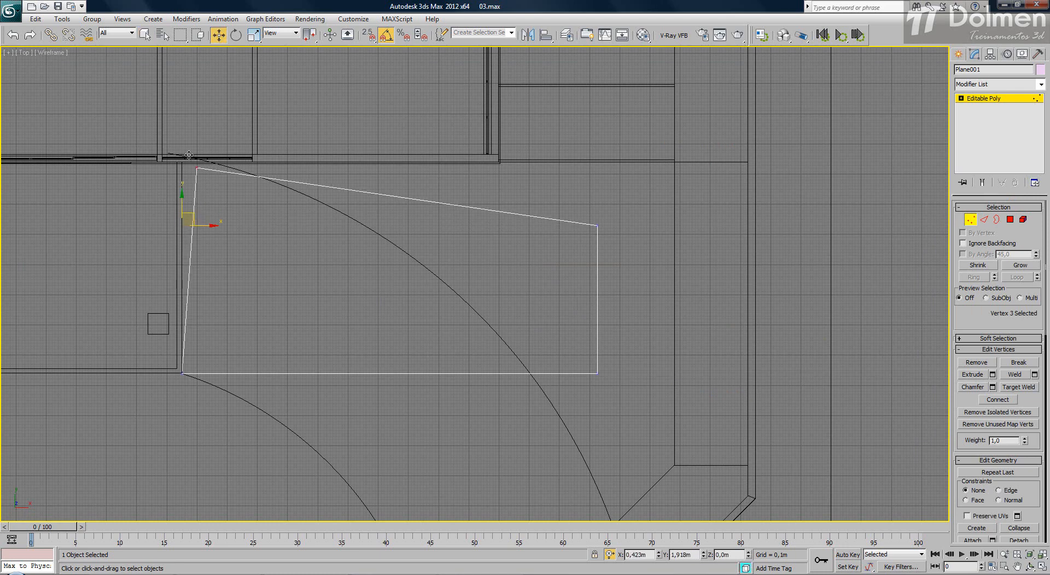
pyautogui.scroll(3, 187, 174)
pyautogui.press('s')
pyautogui.moveTo(230, 209); pyautogui.dragTo(251, 160)
pyautogui.scroll(-3, 257, 159)
pyautogui.scroll(-2, 267, 225)
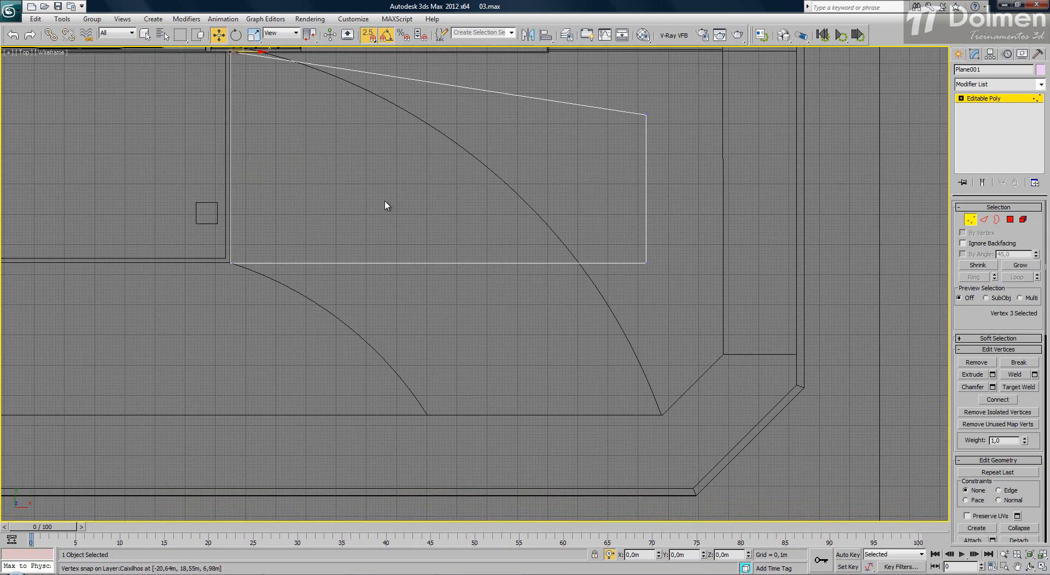
# - Snap the plane's lower-right vertex to the end of the inner arc at the sidewalk edge
pyautogui.scroll(6, 222, 253)
pyautogui.scroll(-6, 166, 173)
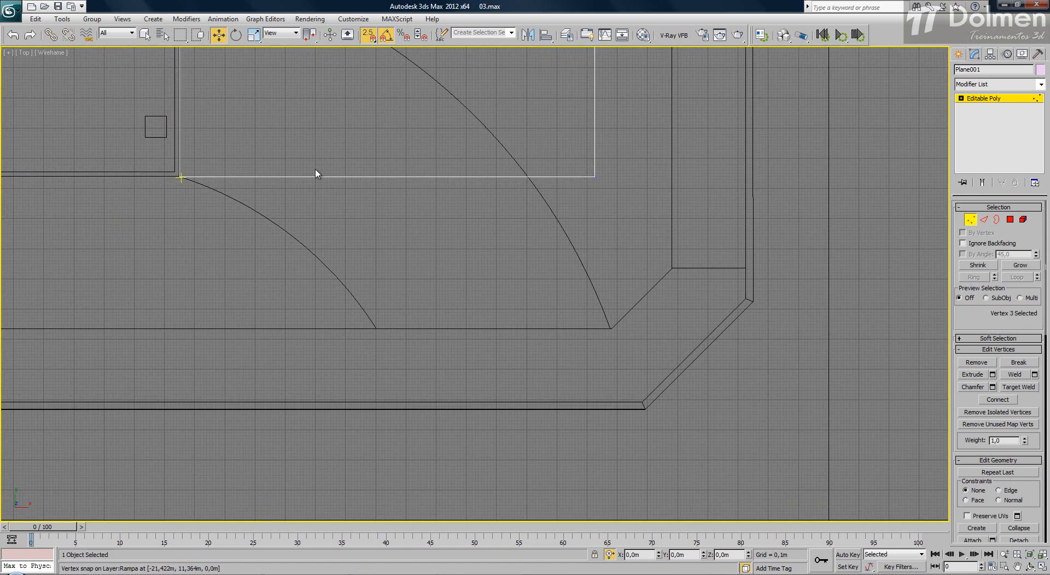
pyautogui.scroll(-1, 328, 167)
pyautogui.moveTo(544, 188); pyautogui.dragTo(364, 281)
pyautogui.scroll(6, 364, 281)
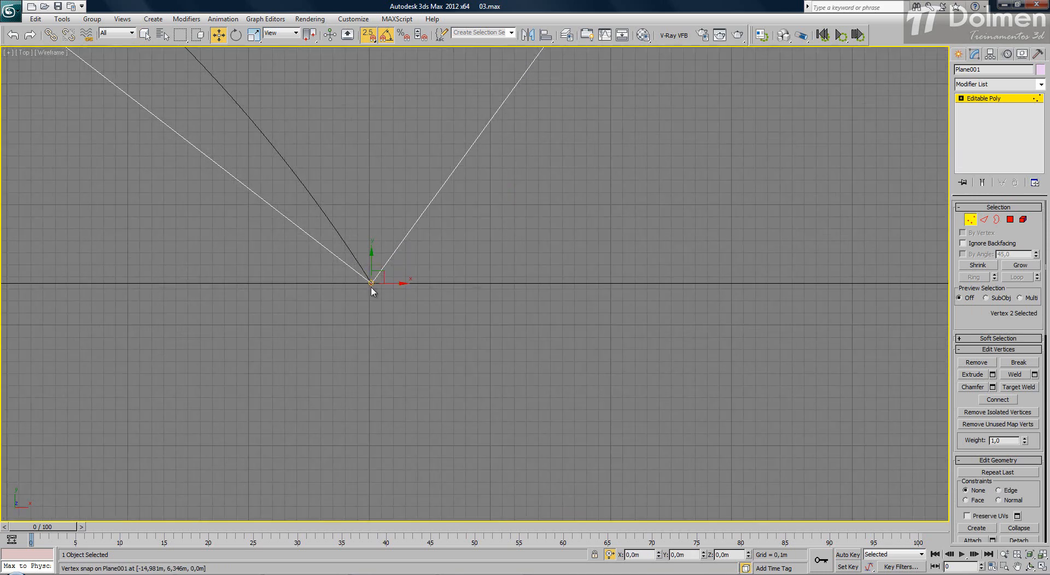
pyautogui.scroll(-6, 430, 259)
pyautogui.moveTo(476, 321); pyautogui.dragTo(429, 408, button='middle')
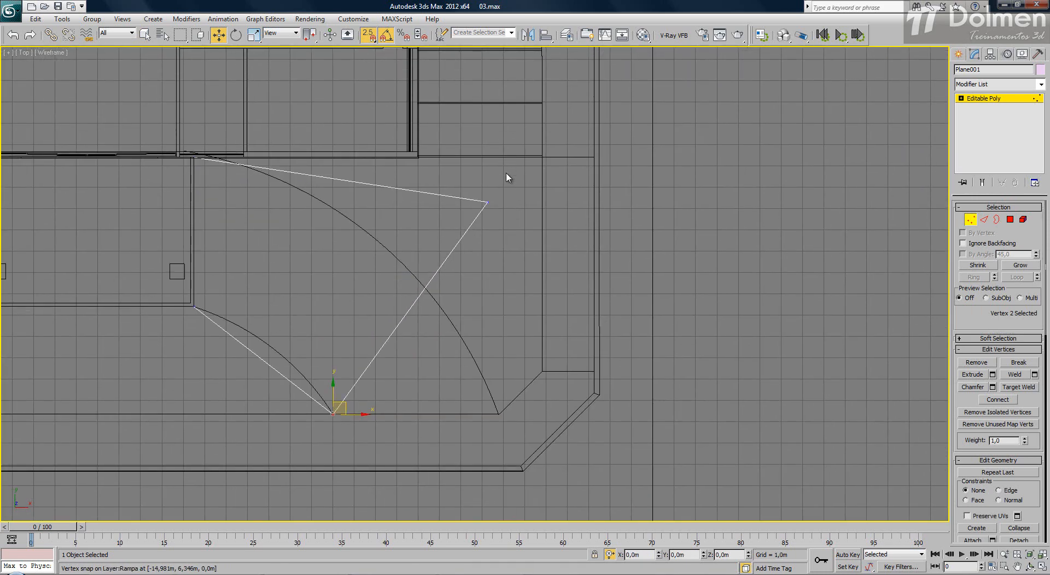
# - Snap the plane's upper-right vertex to the end of the outer arc at the sidewalk edge
pyautogui.moveTo(507, 175); pyautogui.dragTo(500, 414)
pyautogui.scroll(6, 499, 414)
pyautogui.scroll(3, 506, 387)
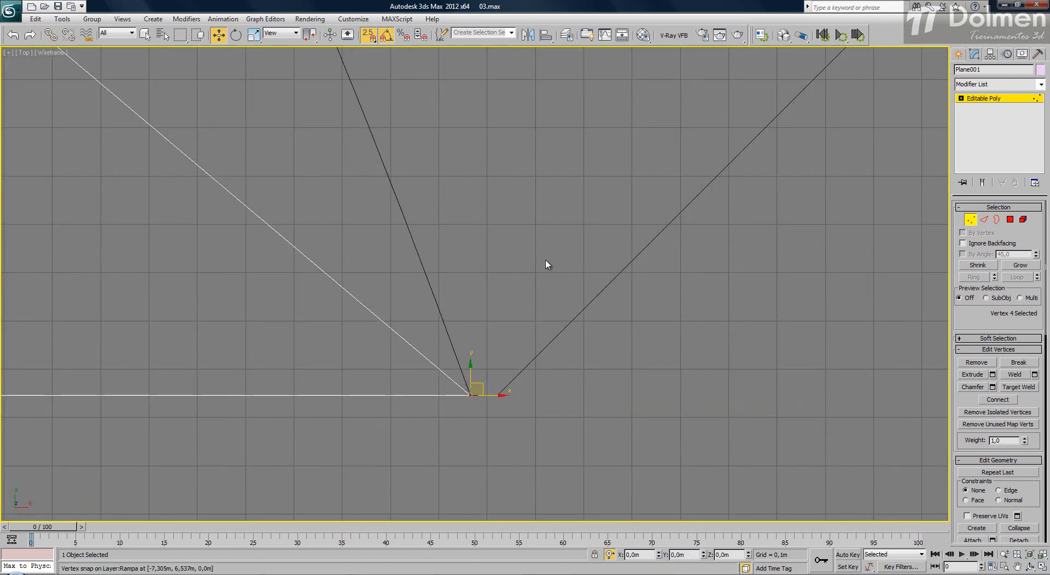
pyautogui.scroll(-5, 519, 262)
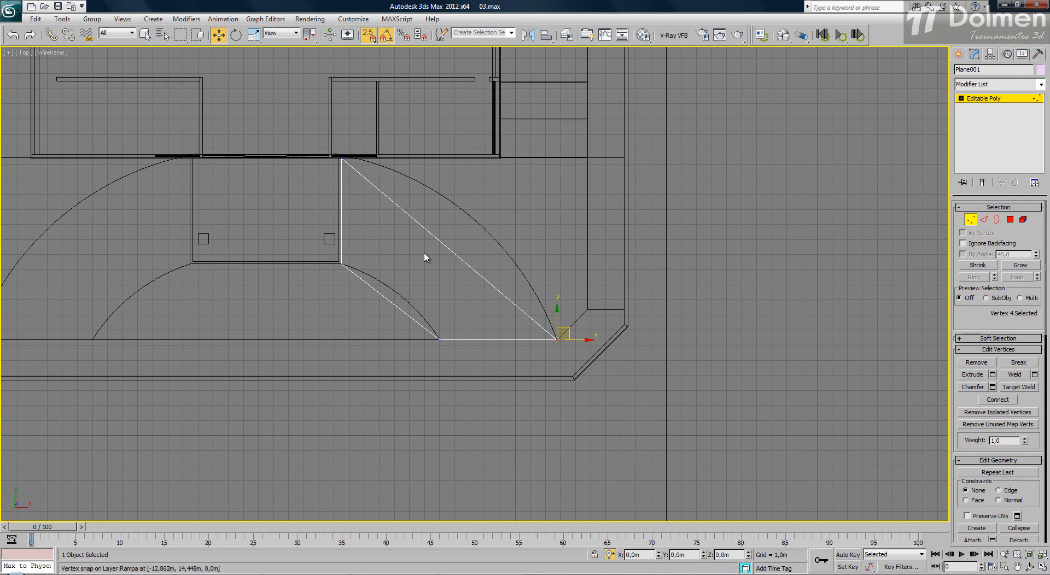
# - Lower the ramp plane's two building-side vertices from canopy height to the floor level at the wall's base
pyautogui.hotkey('alt', 'w')
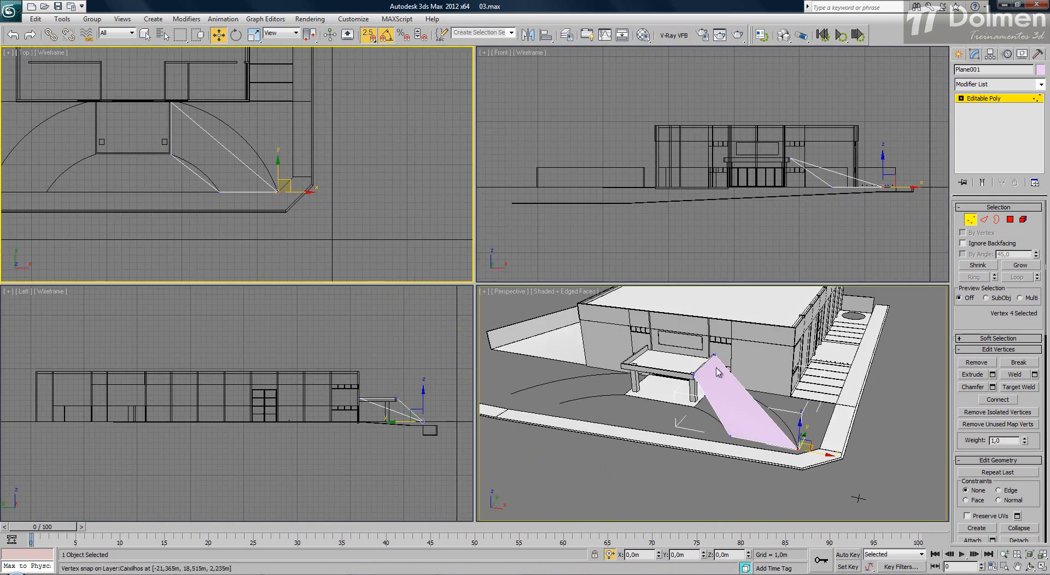
pyautogui.moveTo(781, 150); pyautogui.dragTo(789, 188)
pyautogui.press('s')
pyautogui.scroll(8, 241, 485)
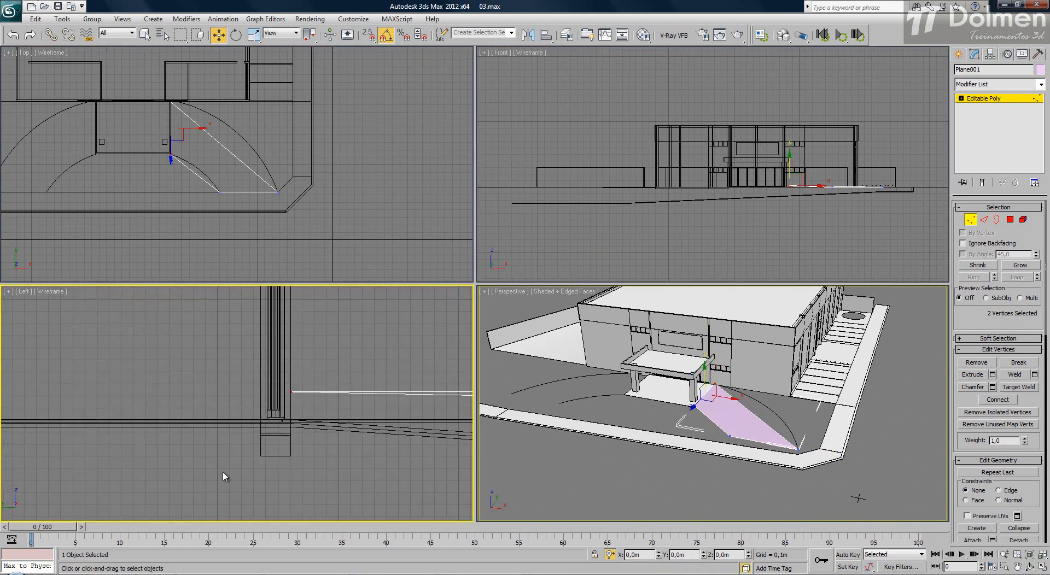
pyautogui.scroll(1, 223, 475)
pyautogui.moveTo(314, 389); pyautogui.dragTo(134, 387, button='middle')
pyautogui.scroll(-2, 135, 386)
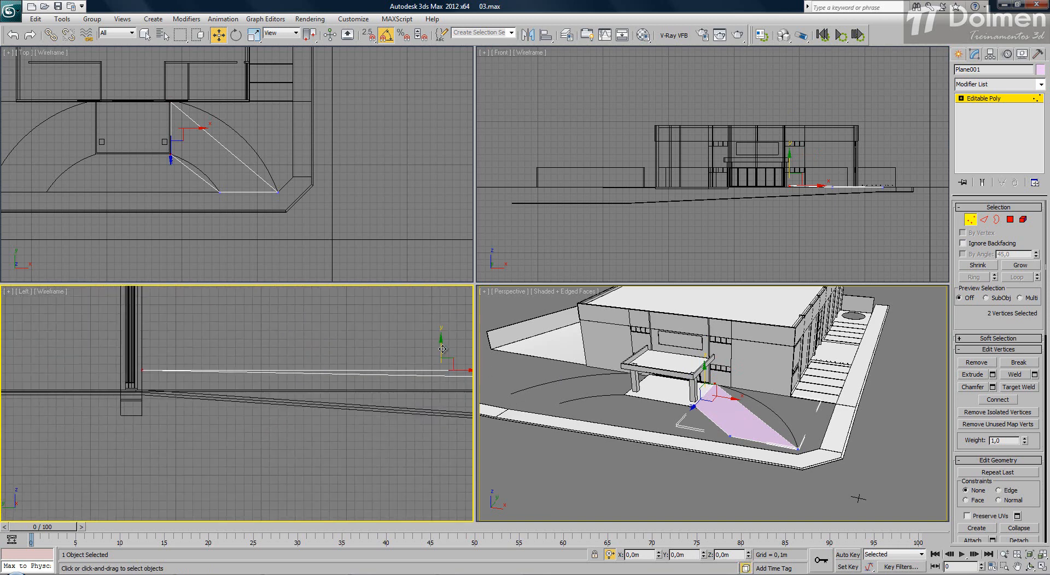
pyautogui.moveTo(443, 349); pyautogui.dragTo(443, 357)
pyautogui.scroll(3, 145, 395)
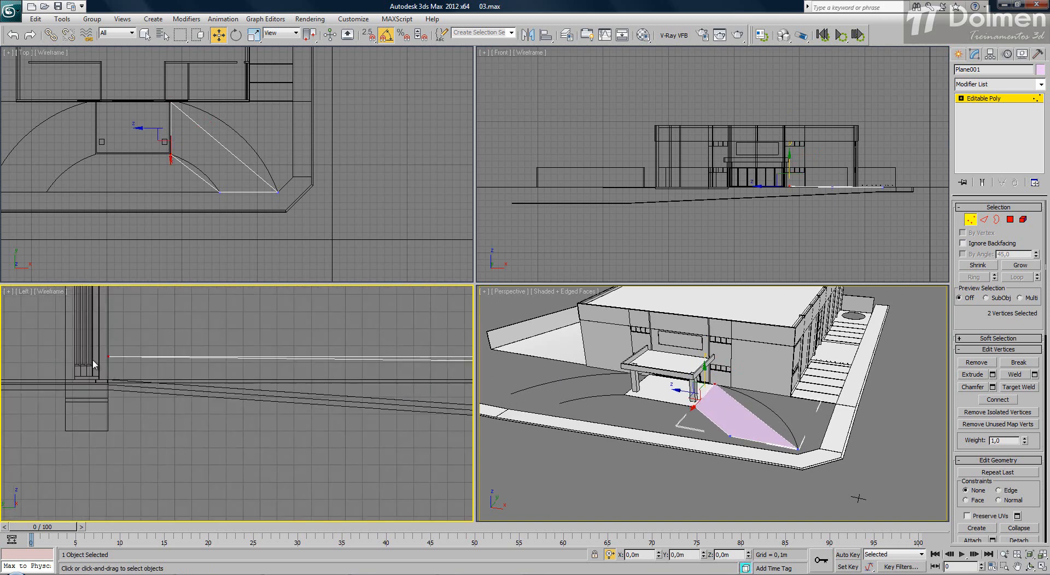
pyautogui.scroll(3, 93, 361)
pyautogui.press('s')
pyautogui.moveTo(123, 353); pyautogui.dragTo(124, 389)
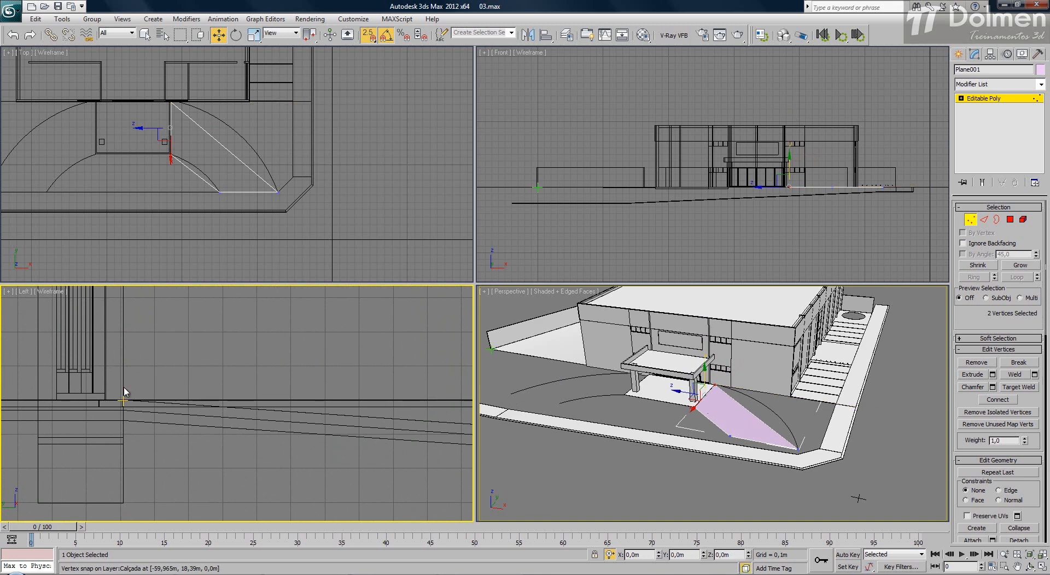
# - Lower the ramp's vertex at the inner arc's sidewalk end down to the top of the sloping sidewalk
pyautogui.press('z')
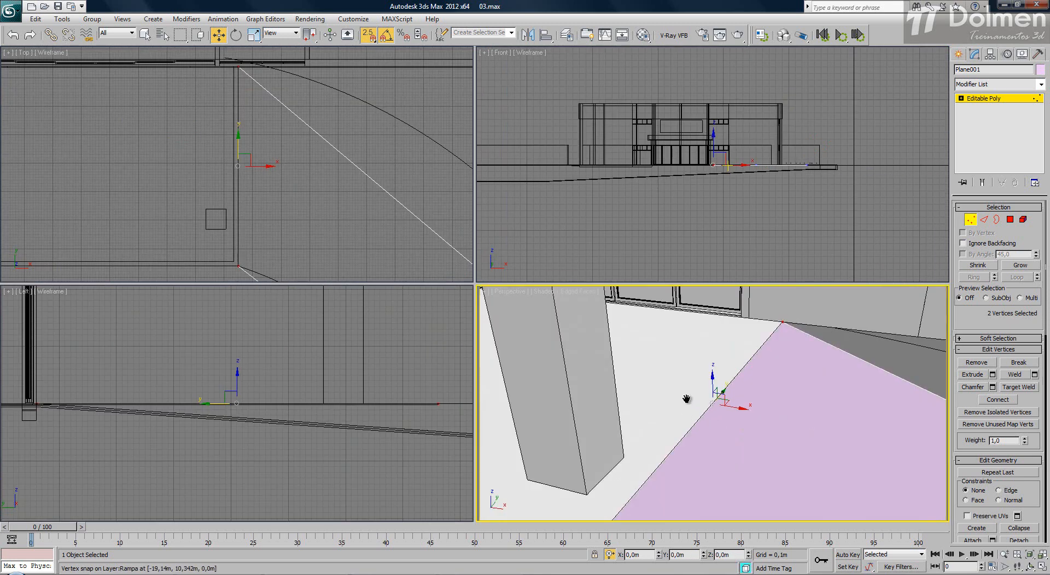
pyautogui.scroll(-2, 686, 399)
pyautogui.moveTo(711, 380); pyautogui.dragTo(624, 246, button='middle')
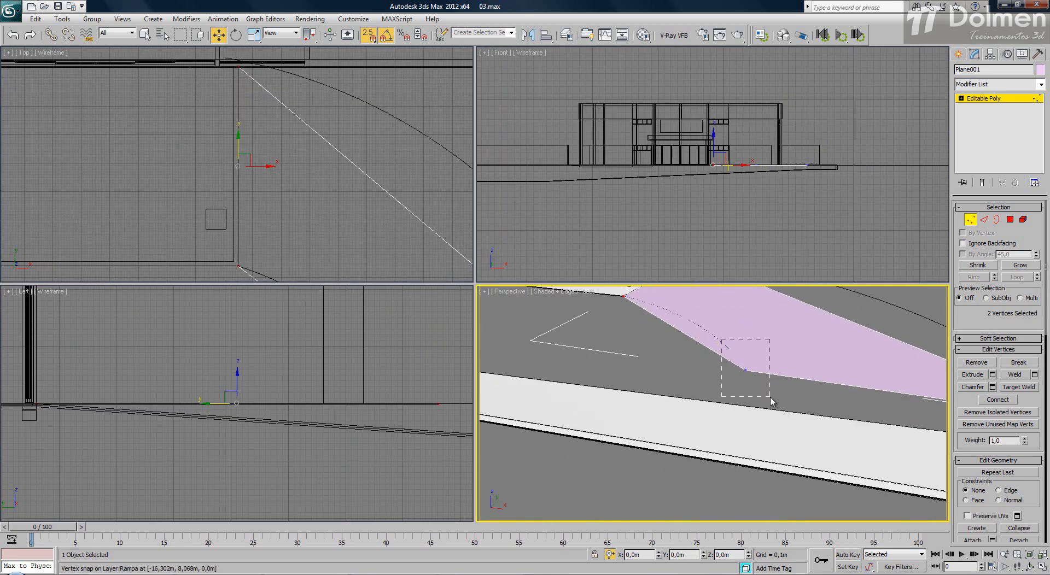
pyautogui.moveTo(771, 402); pyautogui.dragTo(770, 397)
pyautogui.scroll(6, 761, 175)
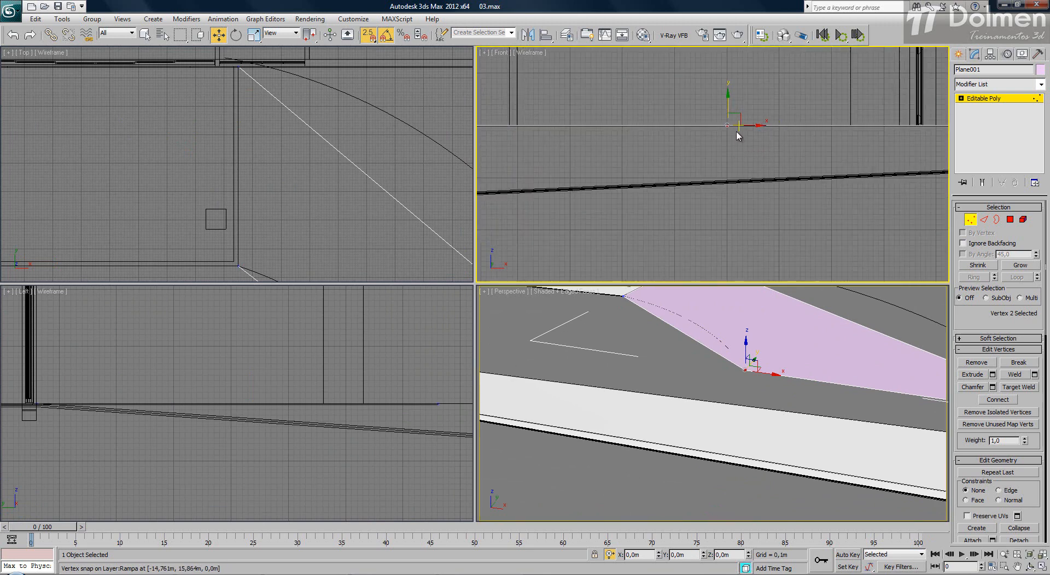
pyautogui.press('s')
pyautogui.moveTo(728, 107); pyautogui.dragTo(712, 203)
pyautogui.scroll(5, 731, 174)
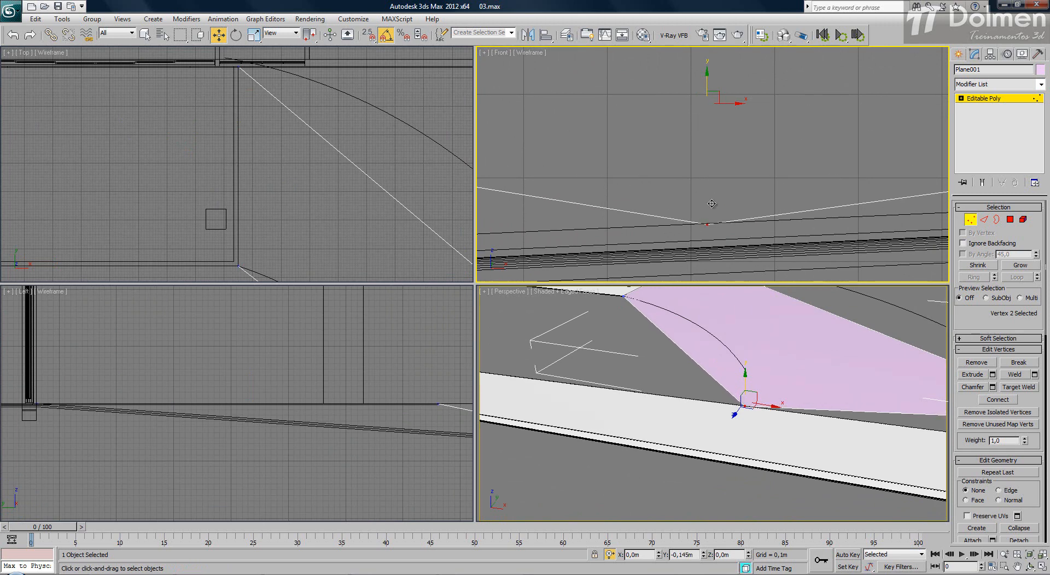
# - Lower the ramp's vertex at the outer arc's sidewalk end down to the sidewalk surface
pyautogui.scroll(-8, 644, 185)
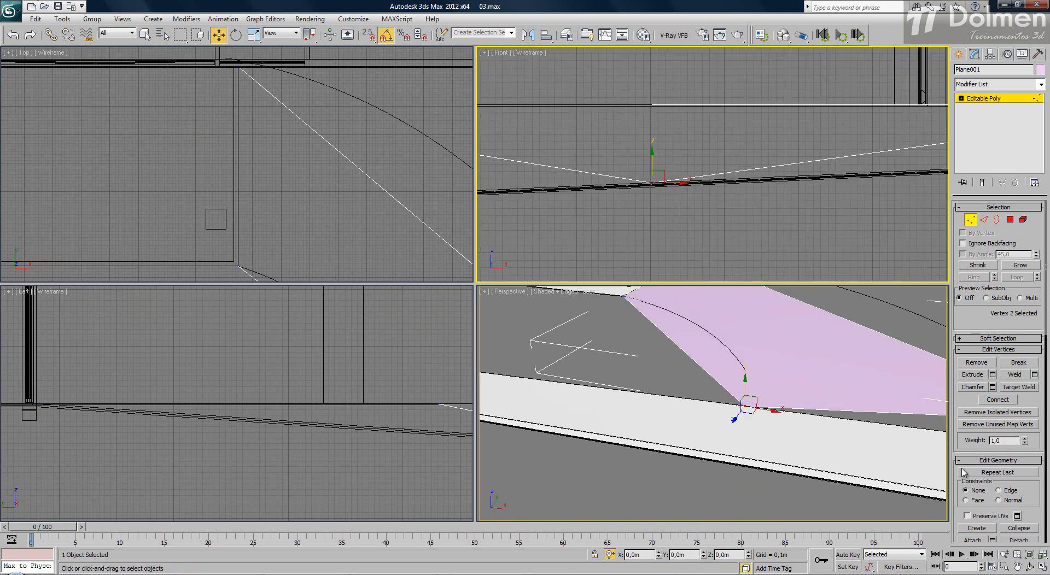
pyautogui.moveTo(903, 453); pyautogui.dragTo(733, 444, button='middle')
pyautogui.moveTo(820, 434); pyautogui.dragTo(819, 435)
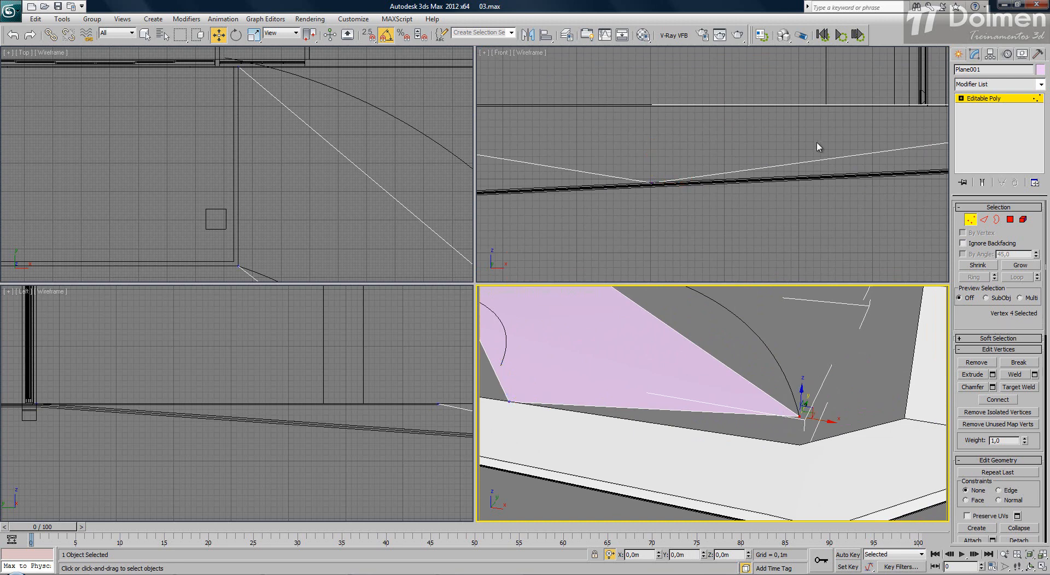
pyautogui.scroll(3, 817, 142)
pyautogui.scroll(2, 816, 119)
pyautogui.moveTo(817, 120); pyautogui.dragTo(818, 169)
pyautogui.scroll(3, 821, 202)
pyautogui.scroll(4, 816, 142)
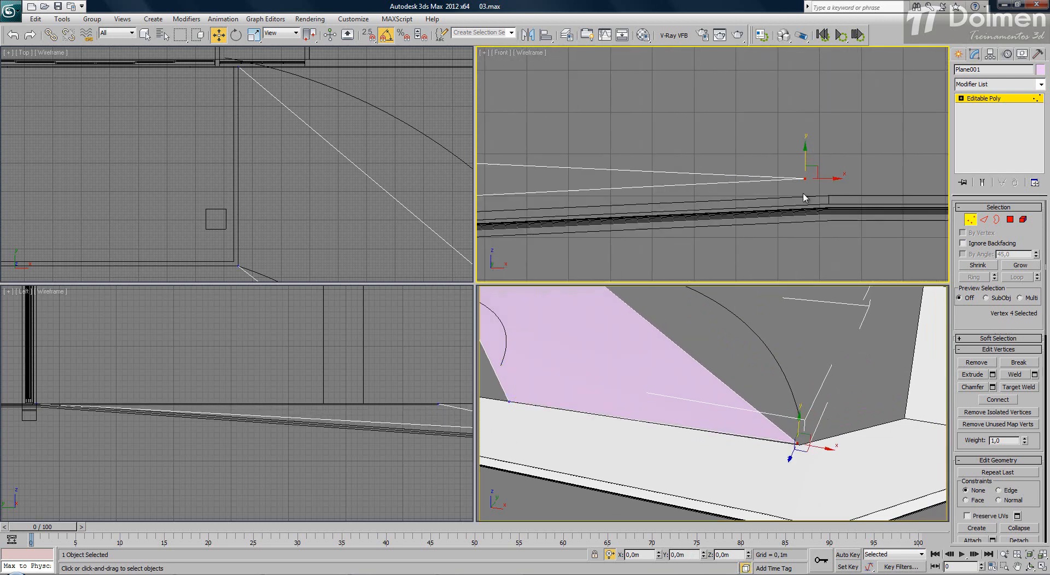
pyautogui.moveTo(811, 105); pyautogui.dragTo(825, 178)
# - Connect the ramp's two long side edges with one cross edge through their midpoints
pyautogui.scroll(-6, 784, 403)
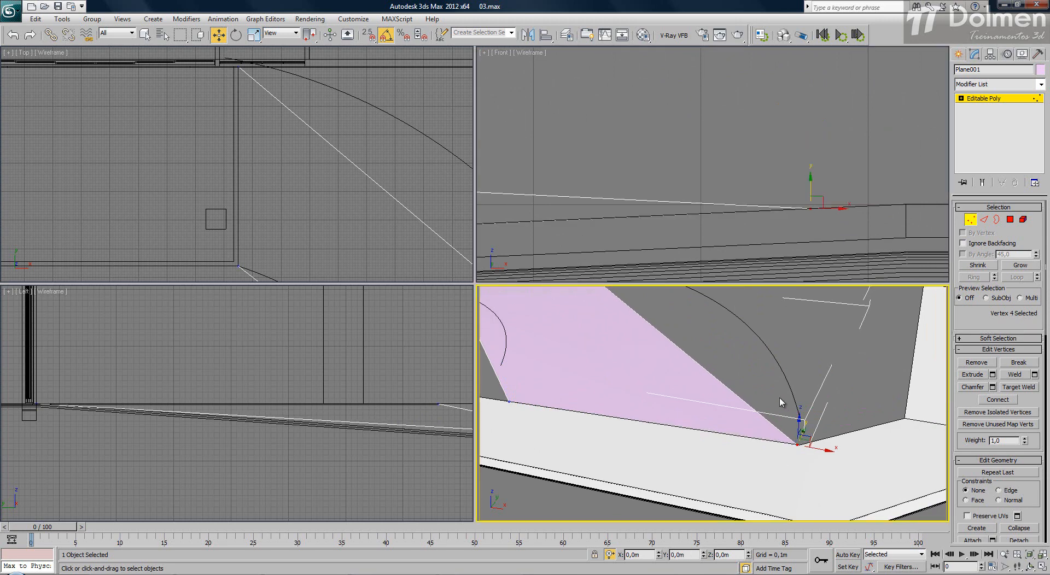
pyautogui.keyDown('alt'); pyautogui.moveTo(702, 425); pyautogui.dragTo(711, 433, button='middle'); pyautogui.keyUp('alt')
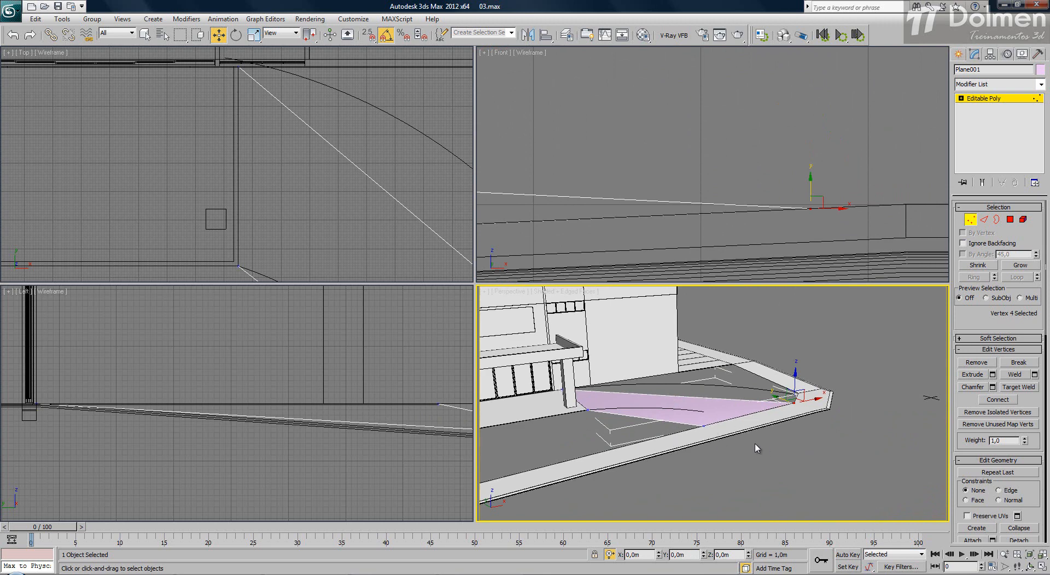
pyautogui.scroll(-5, 274, 136)
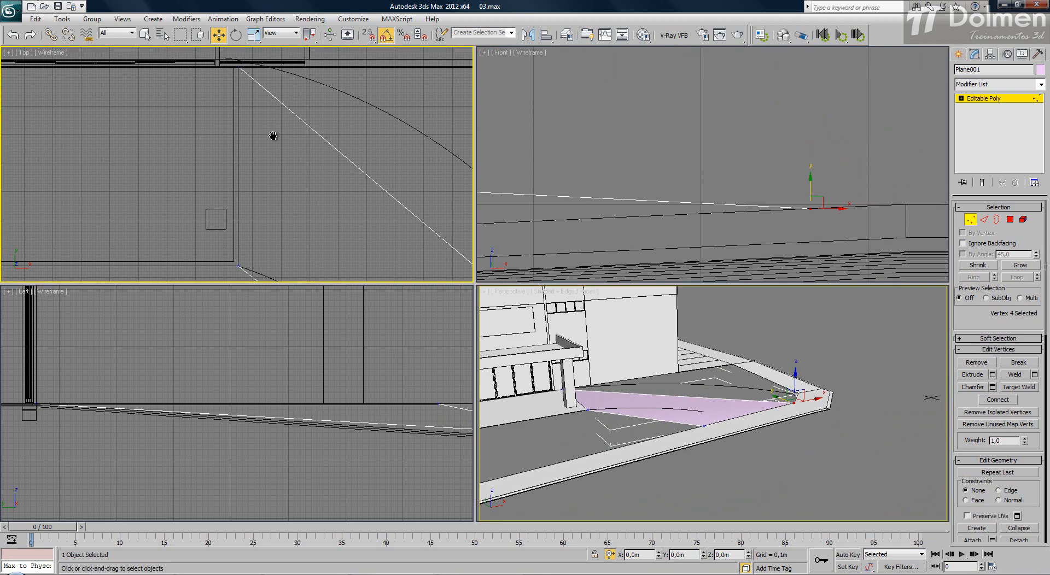
pyautogui.click(985, 220)
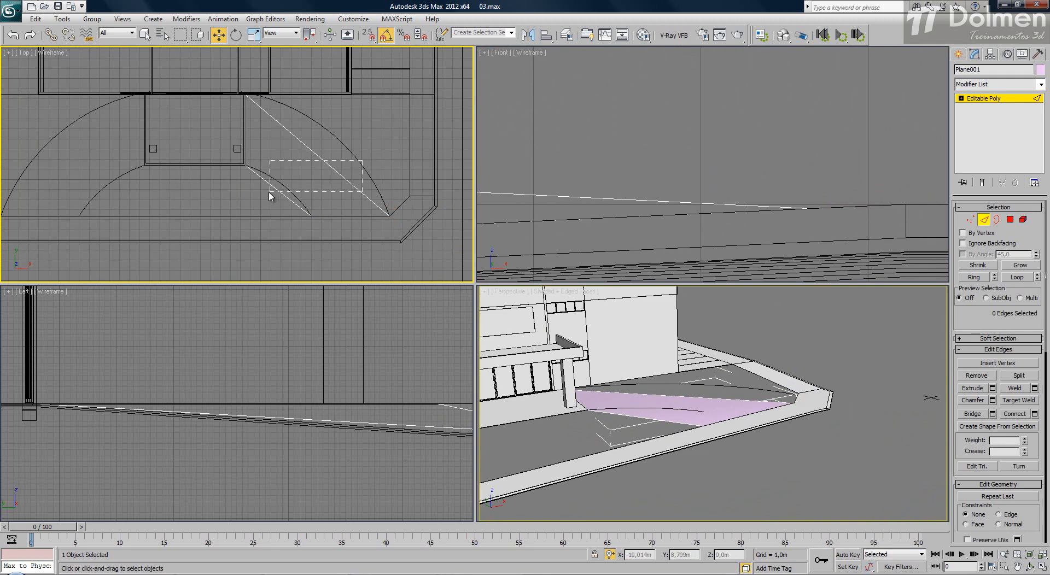
pyautogui.moveTo(270, 193); pyautogui.dragTo(269, 192)
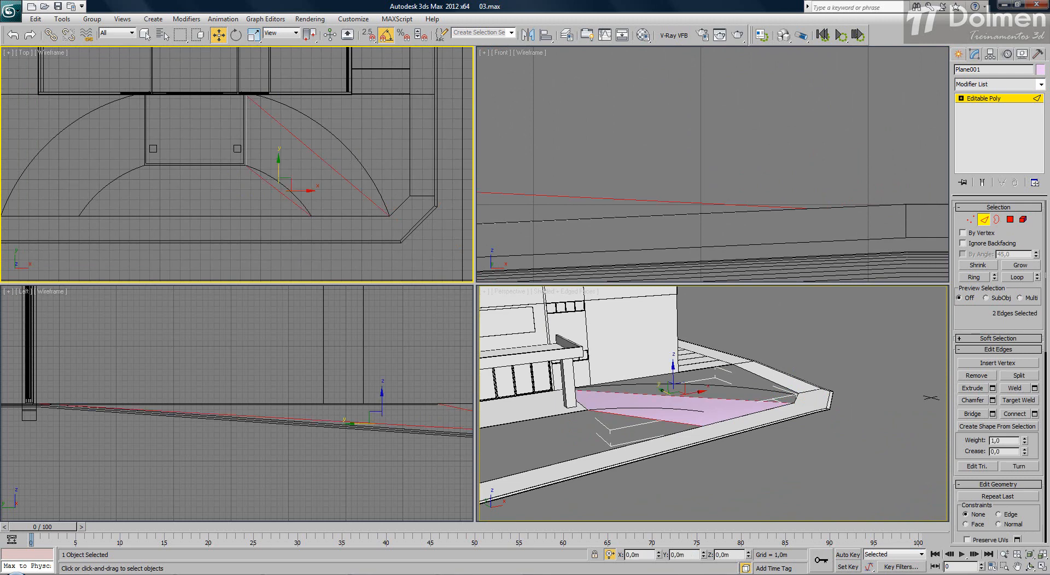
pyautogui.click(1016, 414)
# - Snap the middle cross edge's outer vertex onto the outer arc and its inner vertex onto the inner arc
pyautogui.press('1')
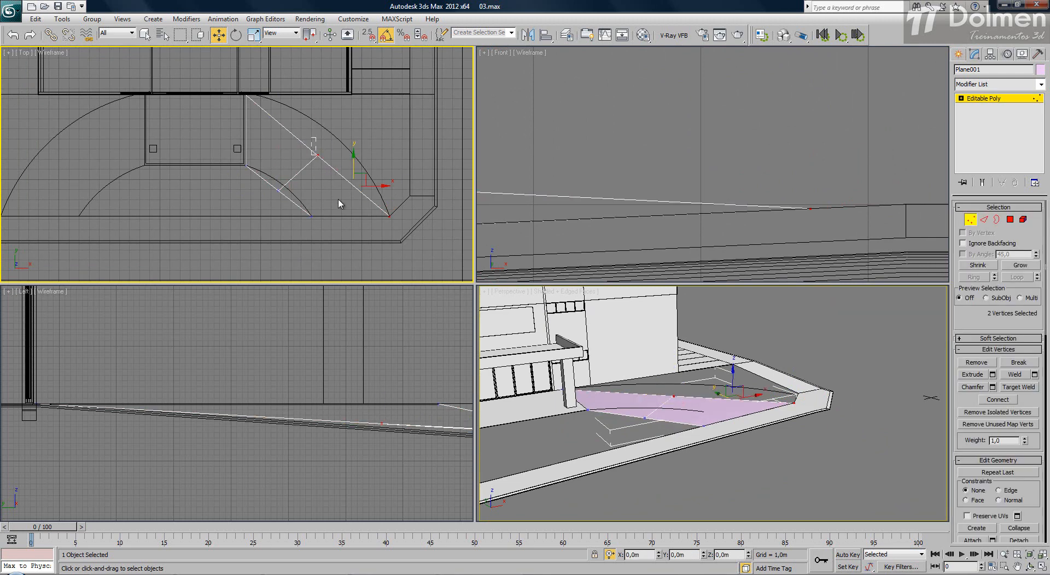
pyautogui.click(317, 155)
pyautogui.press('s')
pyautogui.moveTo(317, 155); pyautogui.dragTo(333, 134)
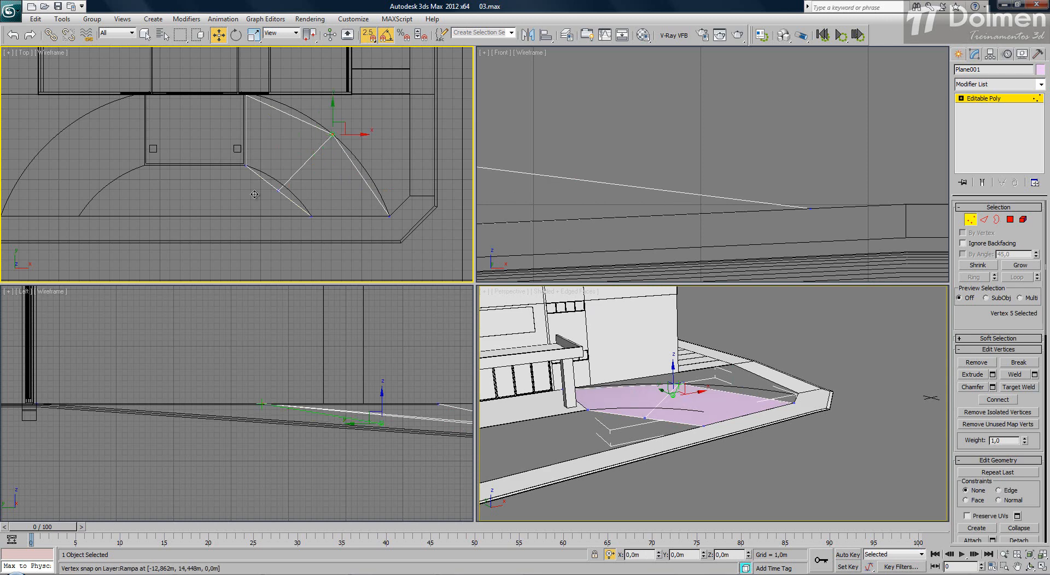
pyautogui.click(279, 191)
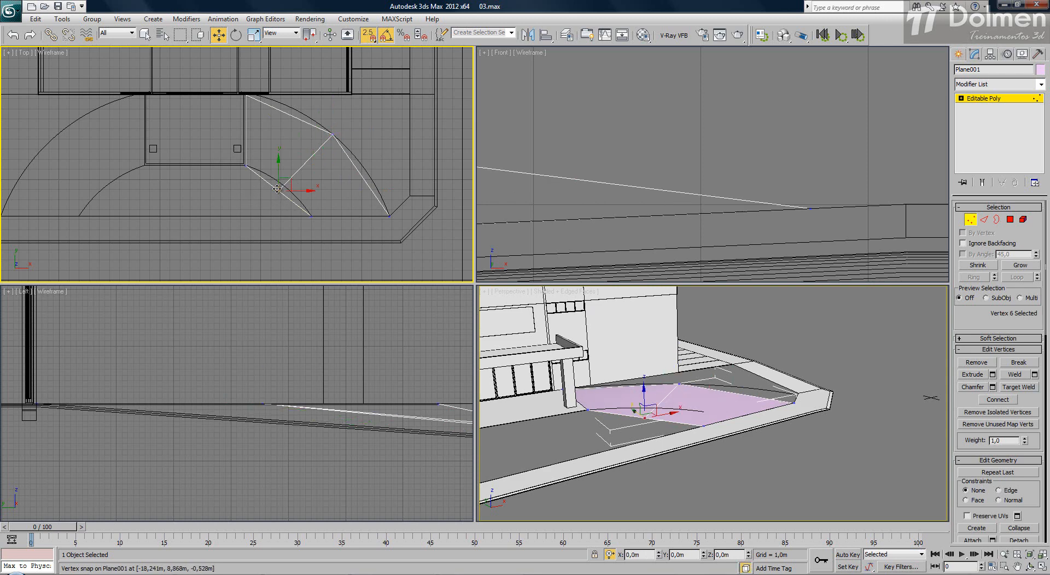
pyautogui.moveTo(279, 191); pyautogui.dragTo(281, 183)
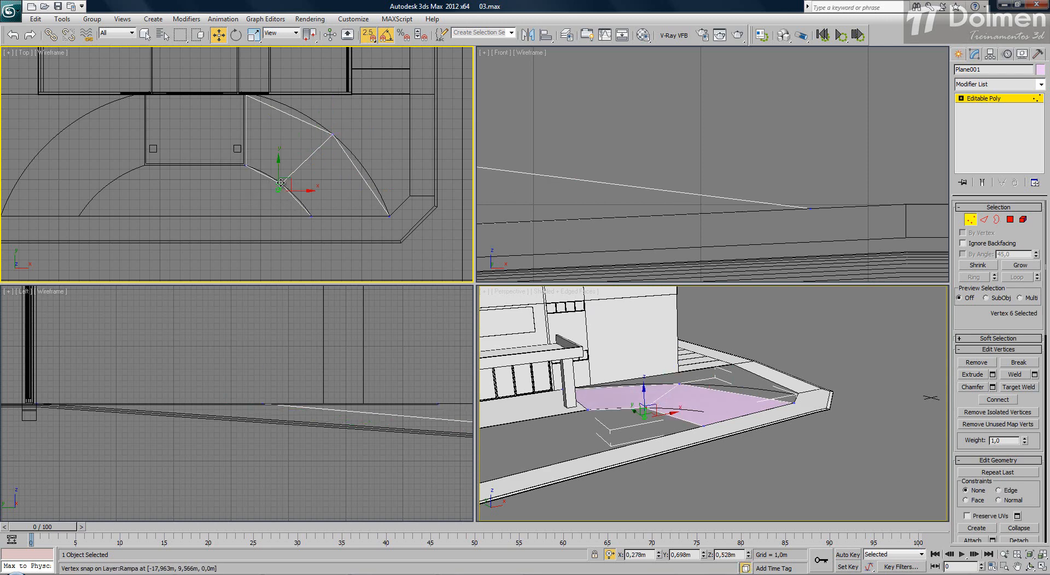
pyautogui.click(337, 137)
pyautogui.moveTo(339, 138)
pyautogui.mouseDown()
pyautogui.moveTo(340, 128)
pyautogui.moveTo(340, 141)
pyautogui.moveTo(332, 133)
pyautogui.mouseUp()
pyautogui.press('s')
pyautogui.press('s')
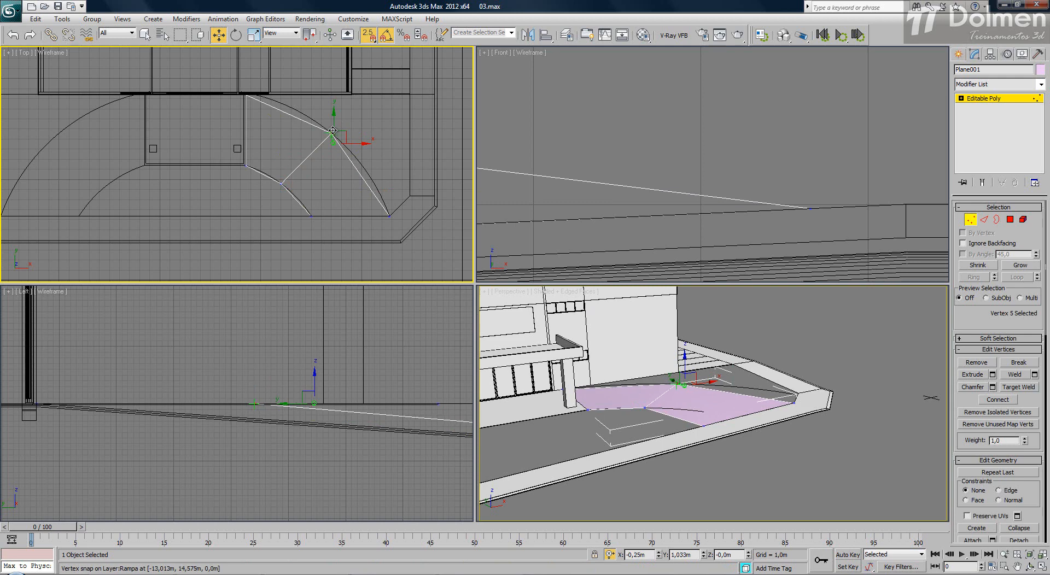
# - Connect the side edges with three cross edges in the sidewalk half and three in the building half of the ramp
pyautogui.press('2')
pyautogui.moveTo(392, 187); pyautogui.dragTo(285, 202)
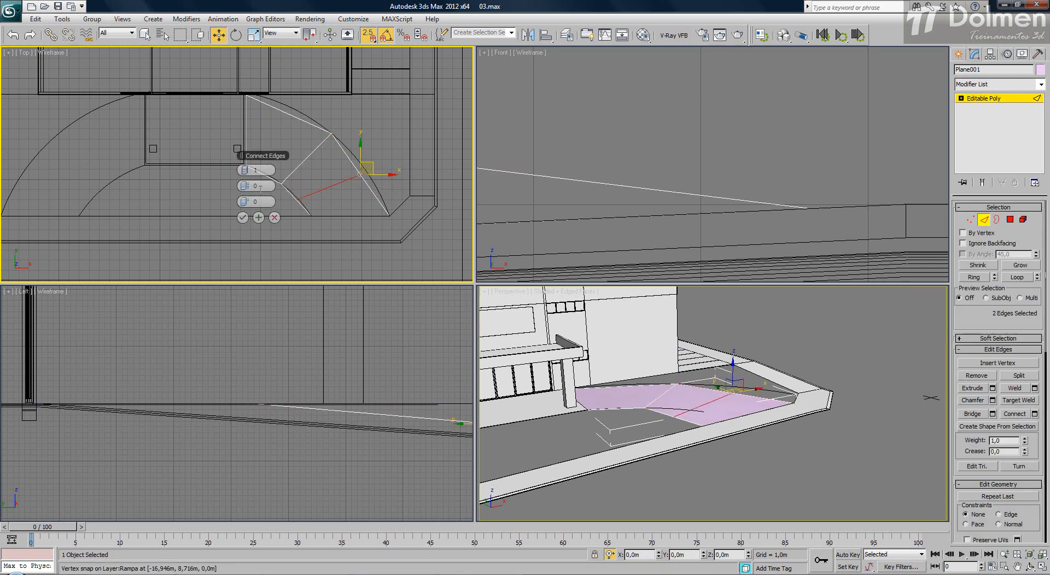
pyautogui.click(247, 170)
pyautogui.click(248, 171)
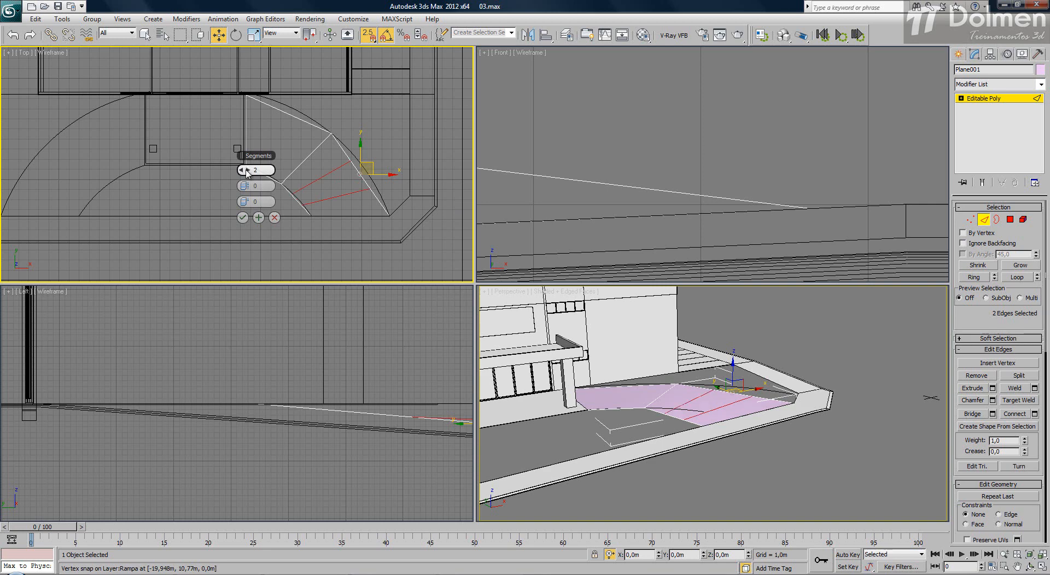
pyautogui.click(242, 218)
pyautogui.moveTo(270, 90); pyautogui.dragTo(267, 197)
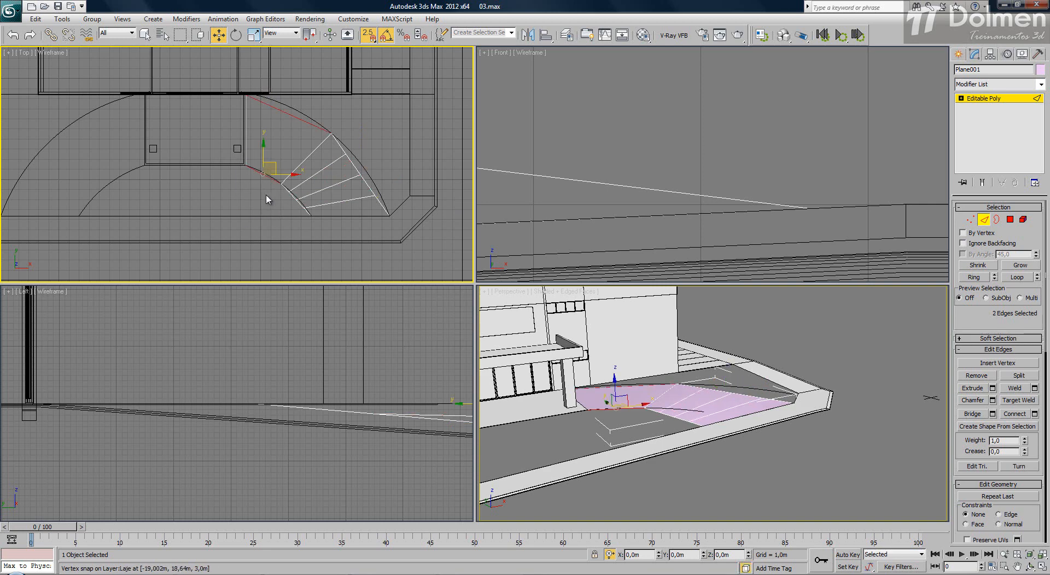
pyautogui.click(1016, 414)
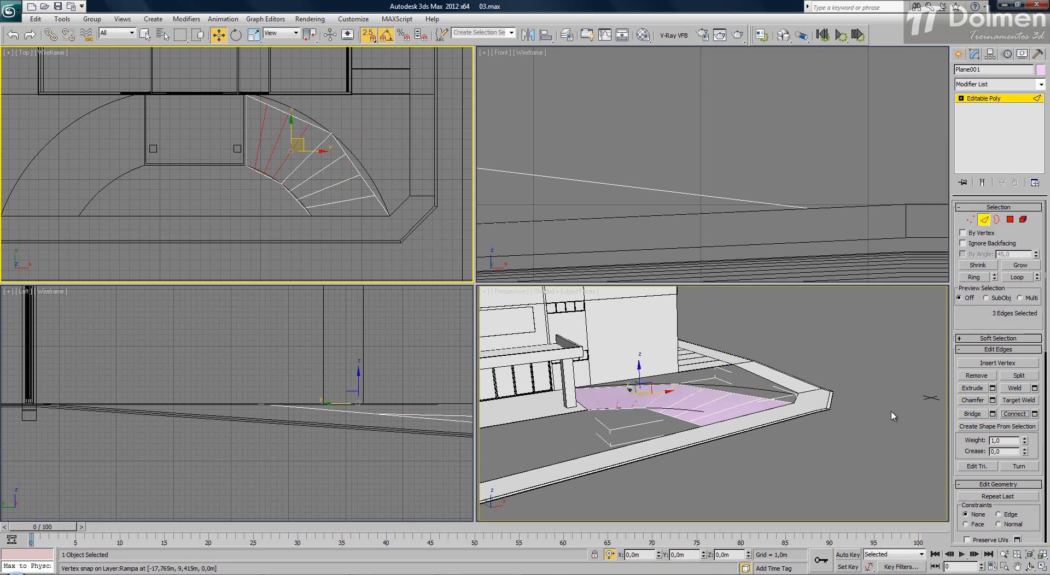
# - Snap the three outer-side vertices in the ramp's building half onto the outer arc
pyautogui.press('1')
pyautogui.scroll(2, 261, 89)
pyautogui.scroll(1, 261, 88)
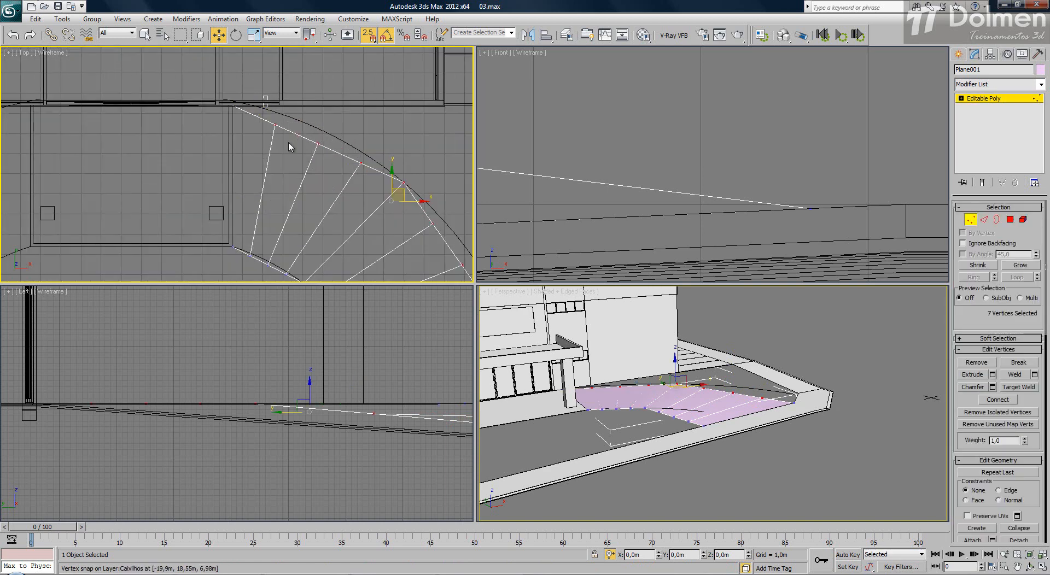
pyautogui.click(272, 121)
pyautogui.scroll(2, 275, 131)
pyautogui.moveTo(277, 155); pyautogui.dragTo(282, 131)
pyautogui.click(363, 194)
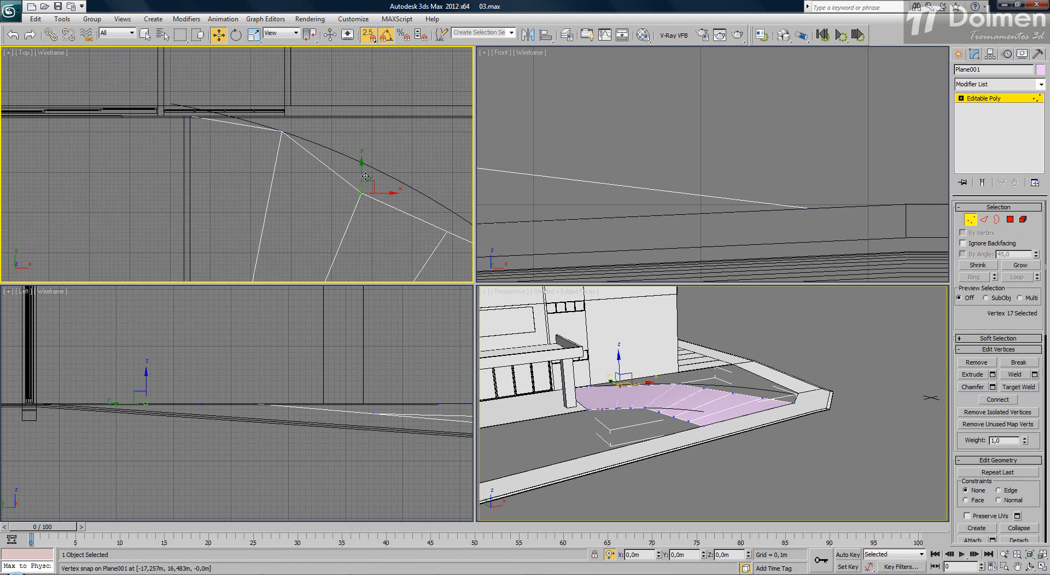
pyautogui.moveTo(366, 176); pyautogui.dragTo(375, 152)
pyautogui.moveTo(422, 219); pyautogui.dragTo(446, 208)
# - Snap the three outer-side vertices between the middle cross edge and the sidewalk onto the outer arc
pyautogui.scroll(-4, 246, 169)
pyautogui.scroll(4, 285, 193)
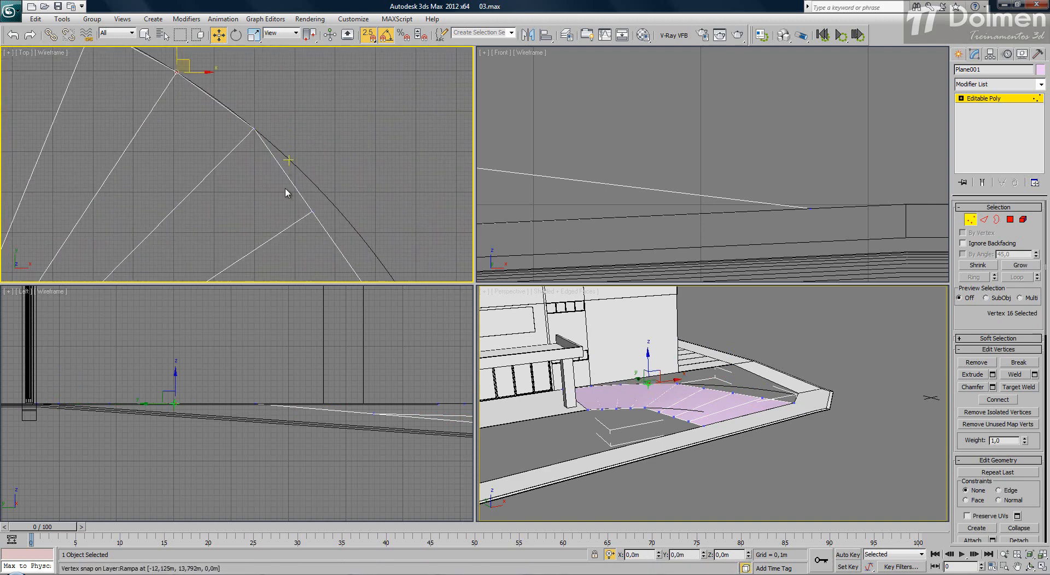
pyautogui.moveTo(338, 240); pyautogui.dragTo(338, 206)
pyautogui.moveTo(354, 230); pyautogui.dragTo(302, 99, button='middle')
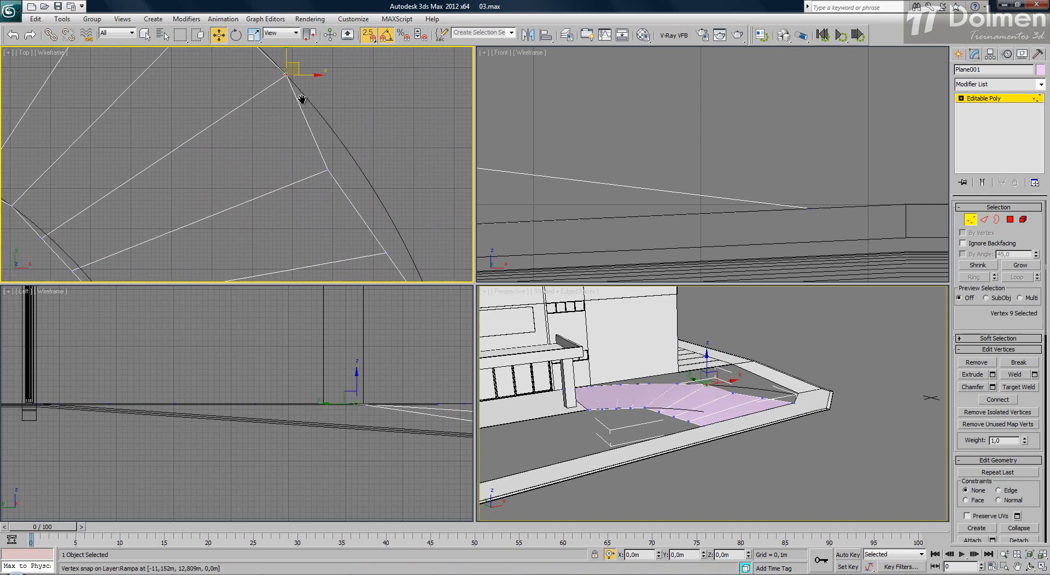
pyautogui.moveTo(286, 75); pyautogui.dragTo(356, 162)
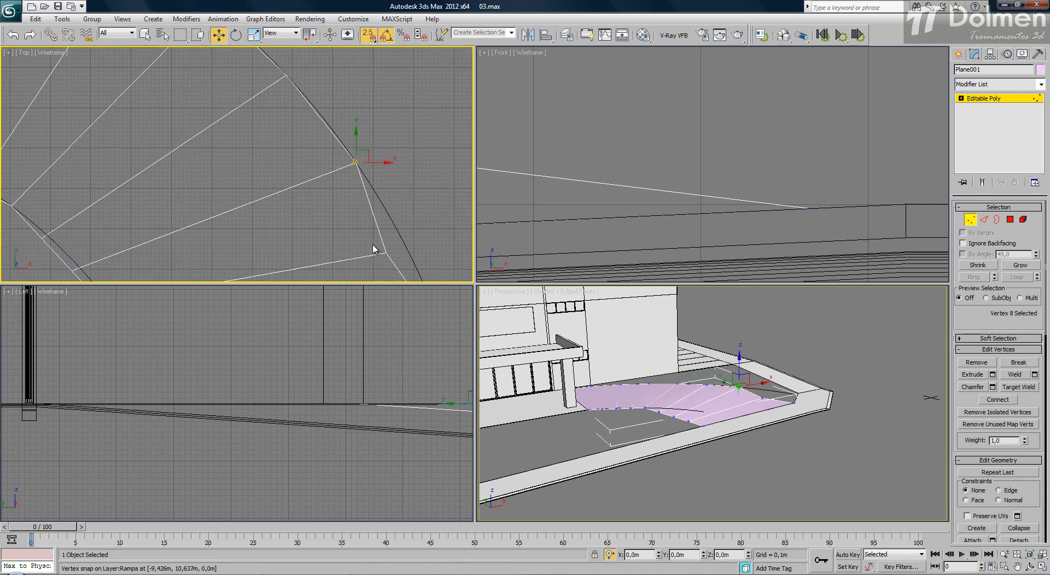
pyautogui.click(387, 252)
pyautogui.moveTo(403, 242); pyautogui.dragTo(404, 244)
pyautogui.moveTo(404, 244); pyautogui.dragTo(368, 146, button='middle')
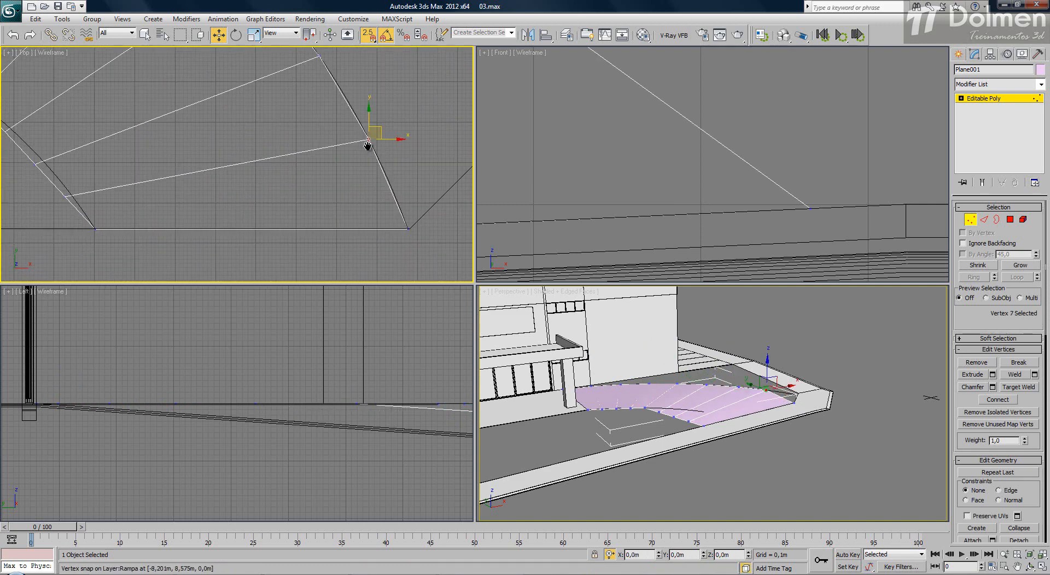
# - Snap the three inner-side vertices in each half of the ramp onto the inner arc
pyautogui.moveTo(58, 187); pyautogui.dragTo(75, 201)
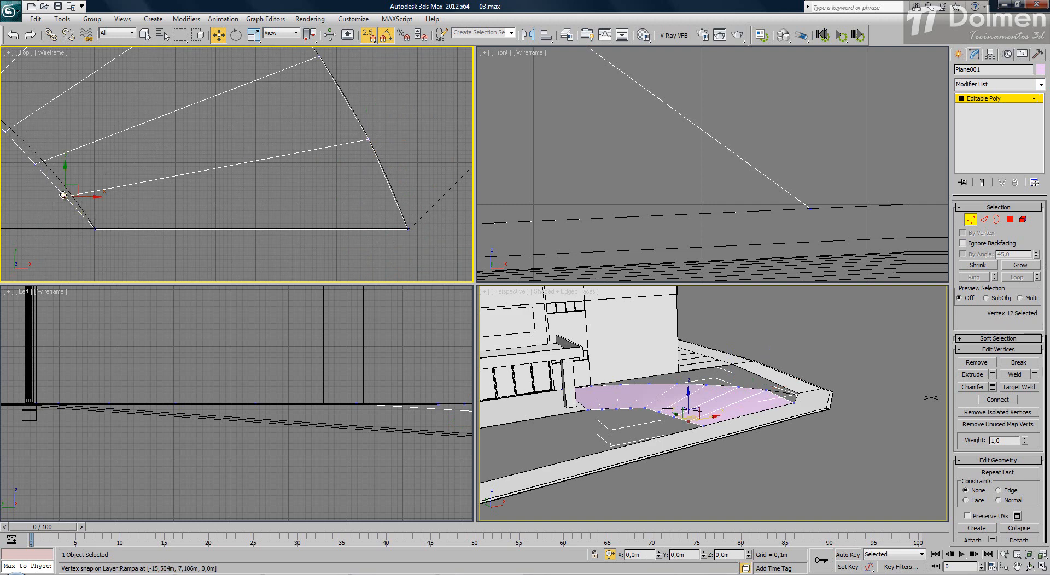
pyautogui.moveTo(72, 194); pyautogui.dragTo(251, 222, button='middle')
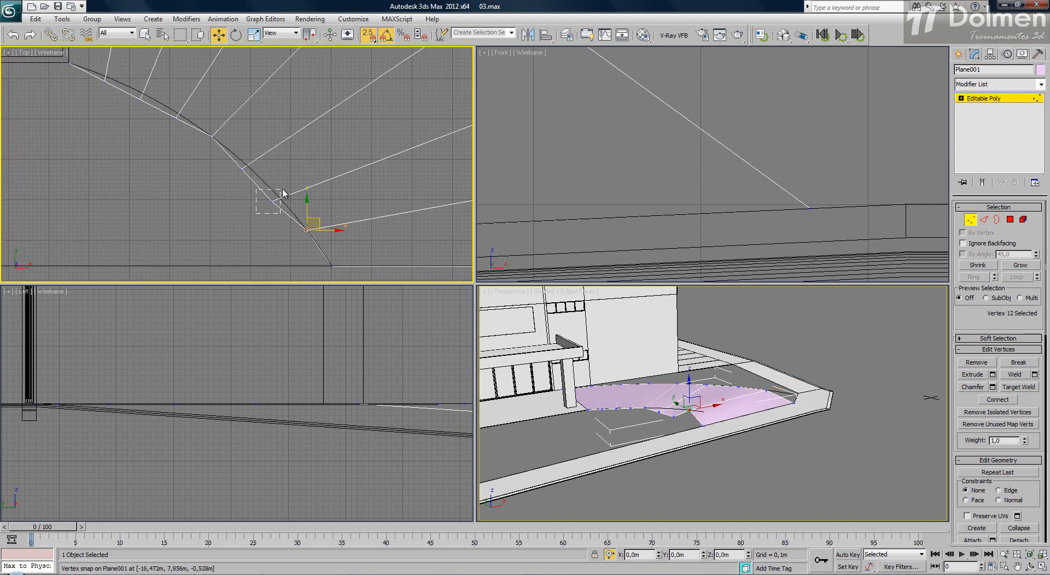
pyautogui.keyDown('alt'); pyautogui.moveTo(284, 193); pyautogui.dragTo(283, 192); pyautogui.keyUp('alt')
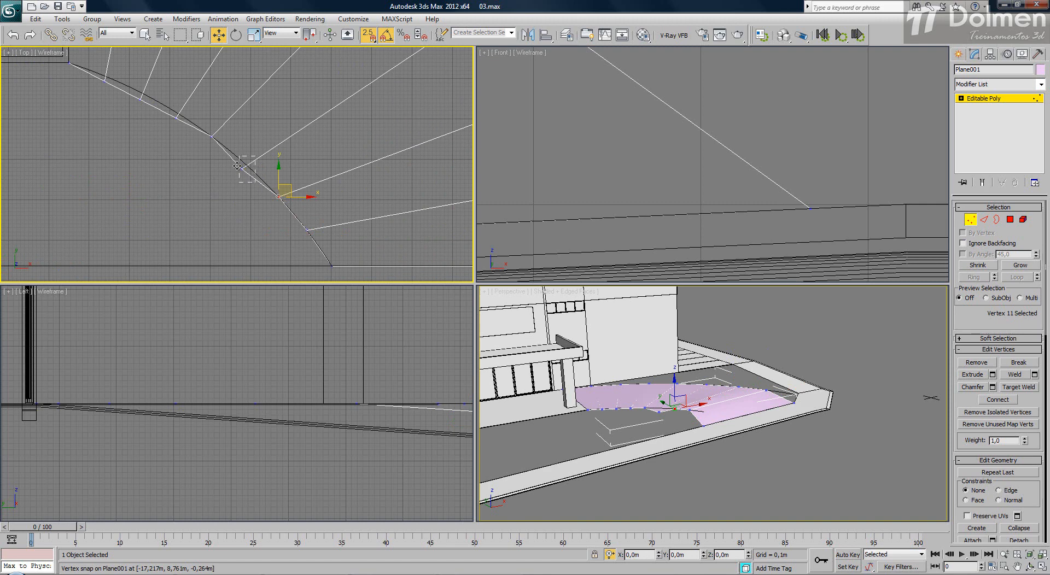
pyautogui.keyDown('alt'); pyautogui.moveTo(237, 165); pyautogui.dragTo(239, 165); pyautogui.keyUp('alt')
pyautogui.moveTo(177, 138); pyautogui.dragTo(279, 230, button='middle')
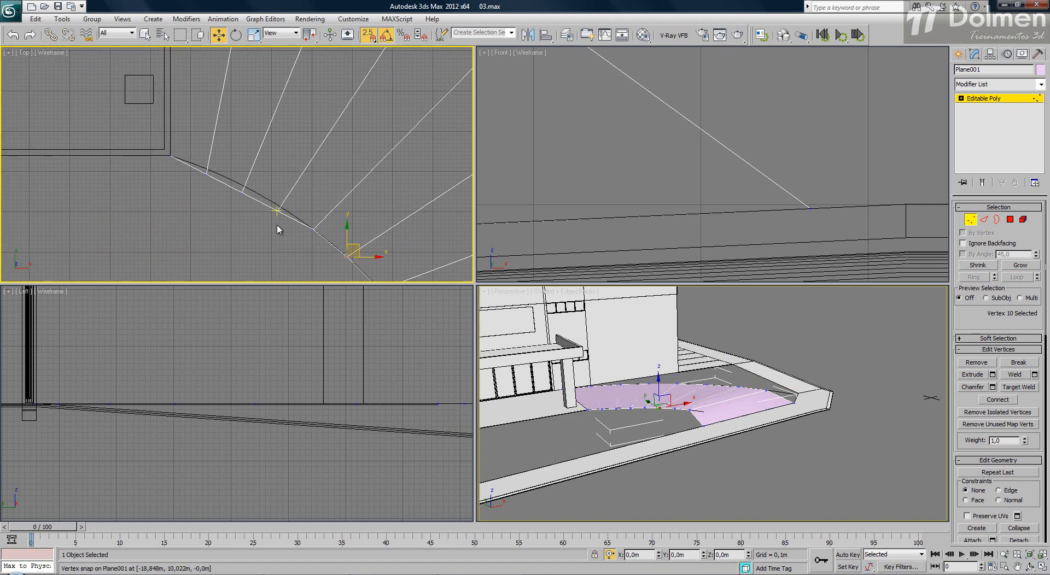
pyautogui.keyDown('ctrl'); pyautogui.moveTo(282, 213); pyautogui.dragTo(211, 178); pyautogui.keyUp('ctrl')
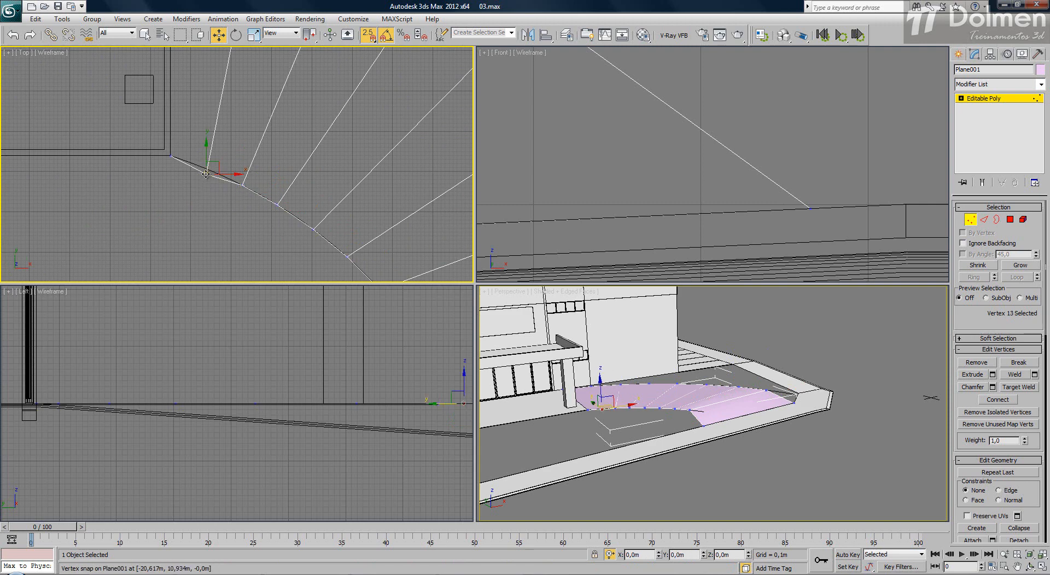
pyautogui.rightClick(796, 427)
pyautogui.click(797, 430)
pyautogui.keyDown('alt'); pyautogui.moveTo(746, 452); pyautogui.dragTo(723, 448, button='middle'); pyautogui.keyUp('alt')
pyautogui.scroll(-2, 338, 93)
pyautogui.moveTo(335, 104); pyautogui.dragTo(331, 135, button='middle')
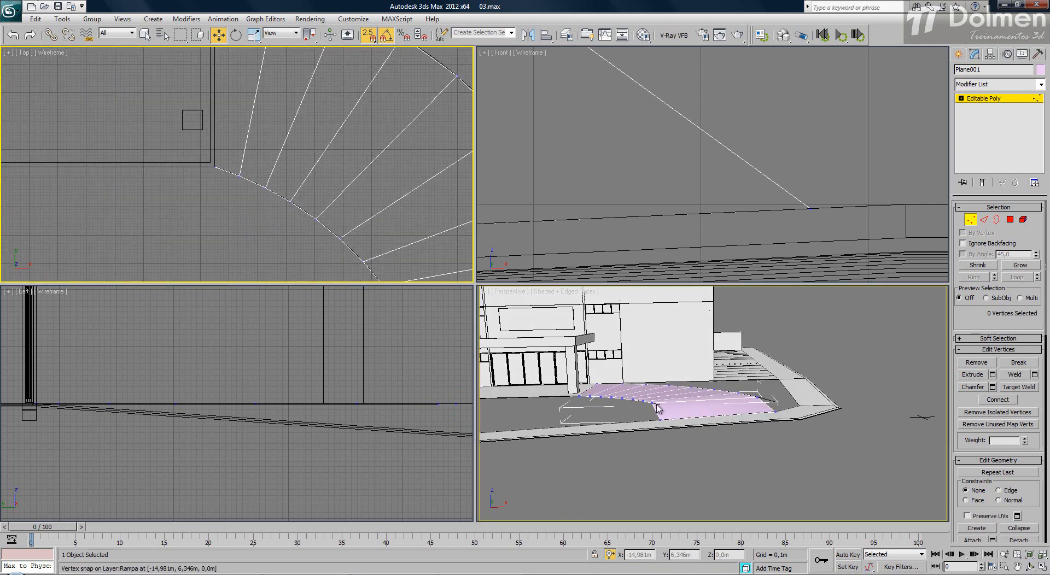
# - Undo the vertex snapping and the added subdivisions, back to the ramp with only its middle cross edge
pyautogui.click(971, 220)
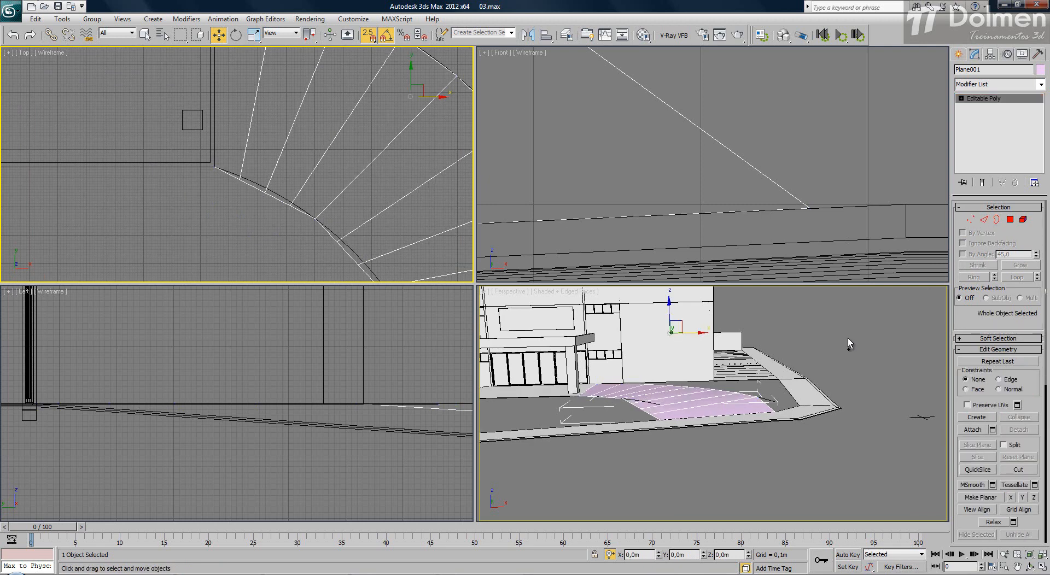
pyautogui.moveTo(281, 165); pyautogui.dragTo(259, 107, button='middle')
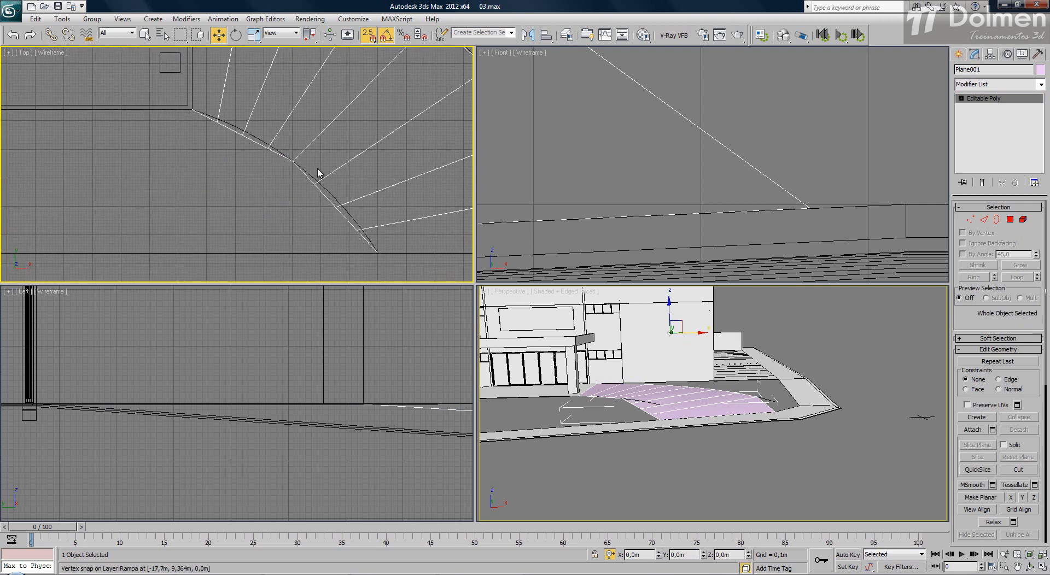
pyautogui.press('1')
pyautogui.click(370, 37)
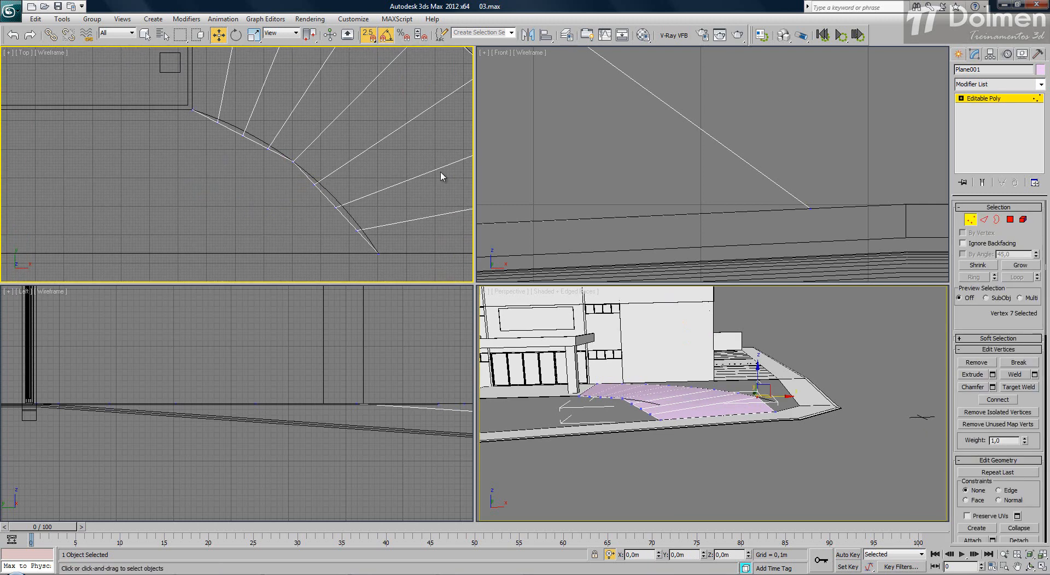
pyautogui.keyDown('alt'); pyautogui.moveTo(651, 411); pyautogui.dragTo(686, 403, button='middle'); pyautogui.keyUp('alt')
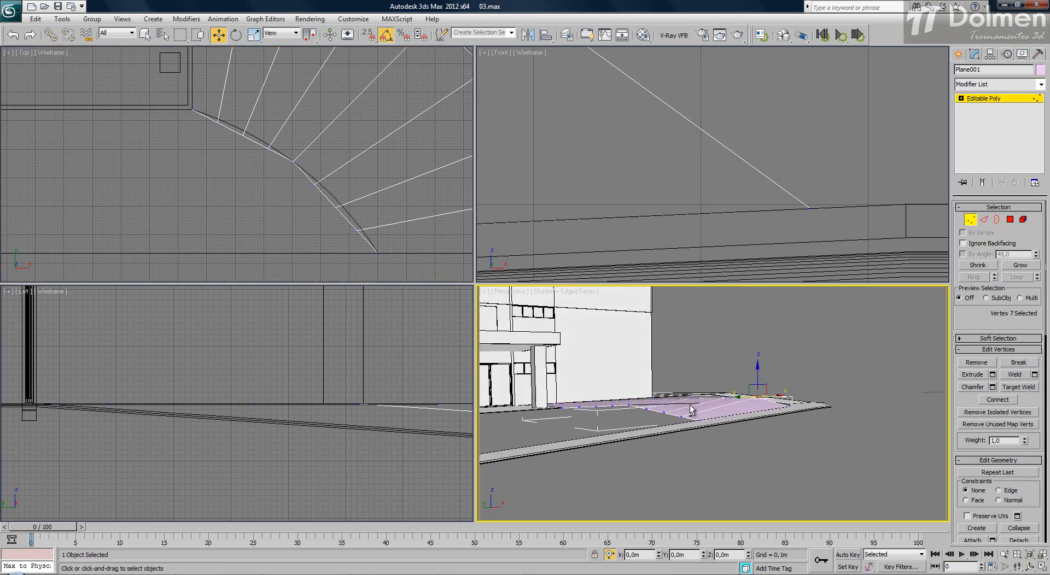
pyautogui.hotkey('ctrl', 'z')
pyautogui.hotkey('ctrl', 'z')
pyautogui.hotkey('ctrl', 'z')
pyautogui.hotkey('ctrl', 'z')
pyautogui.hotkey('ctrl', 'z')
pyautogui.hotkey('ctrl', 'z')
pyautogui.hotkey('ctrl', 'z')
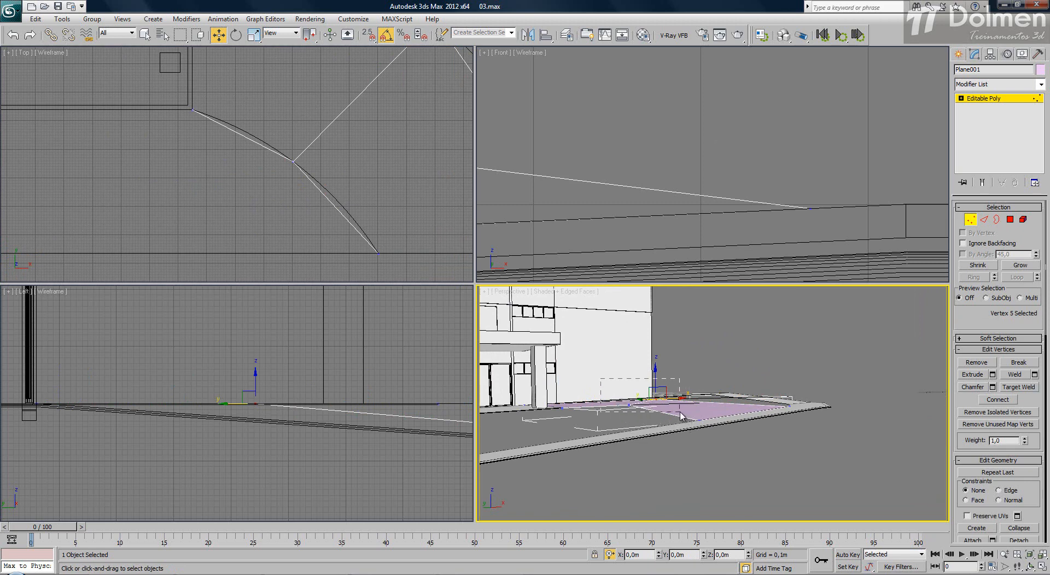
# - Lower the middle cross edge's two vertices by about 0.46 m so the ramp slopes toward the sidewalk
pyautogui.moveTo(680, 412); pyautogui.dragTo(680, 413)
pyautogui.rightClick(576, 169)
pyautogui.press('z')
pyautogui.moveTo(599, 133); pyautogui.dragTo(733, 136, button='middle')
pyautogui.scroll(-5, 733, 136)
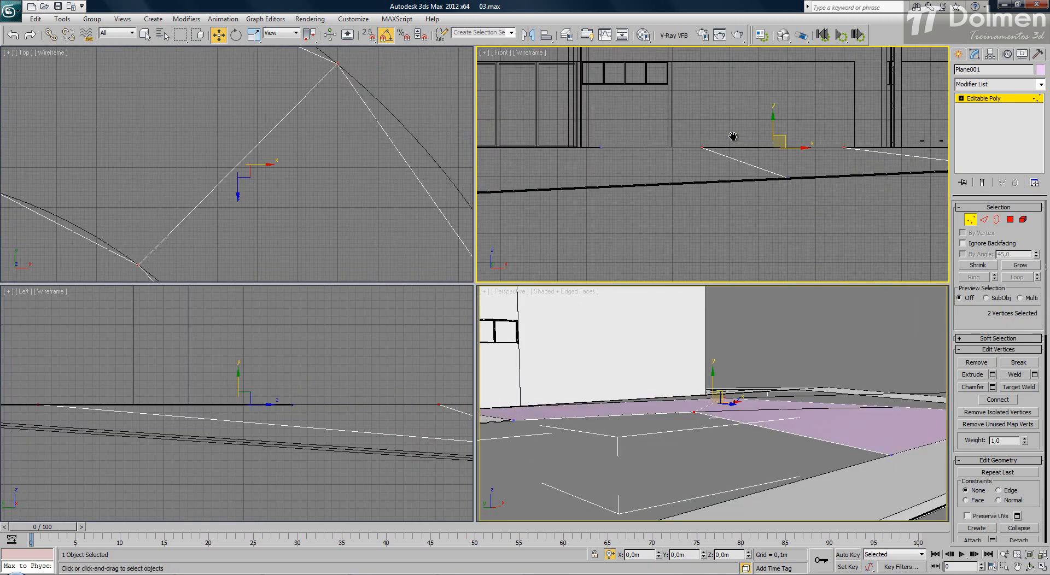
pyautogui.moveTo(771, 124); pyautogui.dragTo(773, 136)
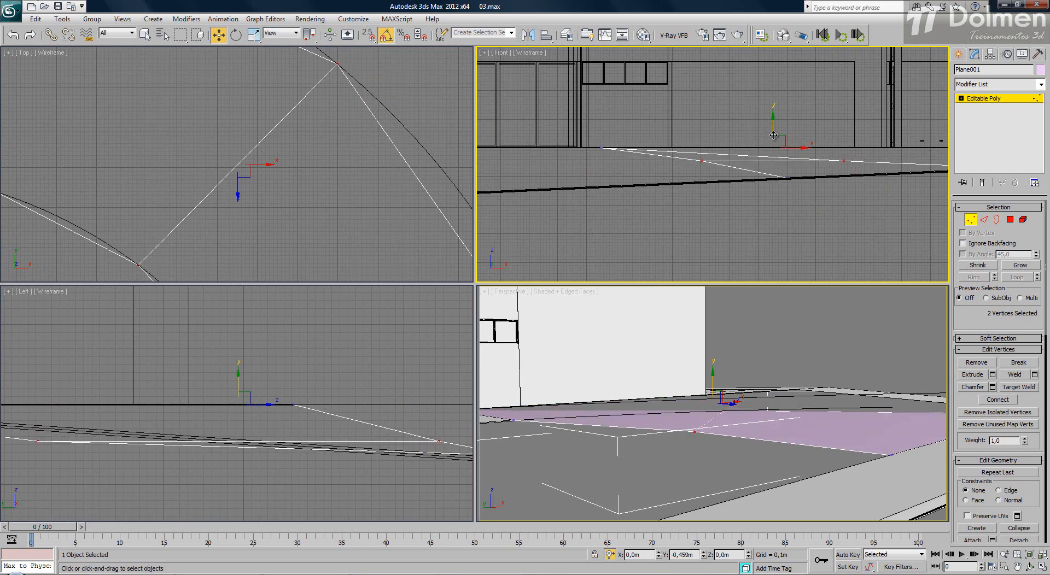
pyautogui.keyDown('alt'); pyautogui.moveTo(754, 436); pyautogui.dragTo(703, 435, button='middle'); pyautogui.keyUp('alt')
pyautogui.scroll(-5, 383, 151)
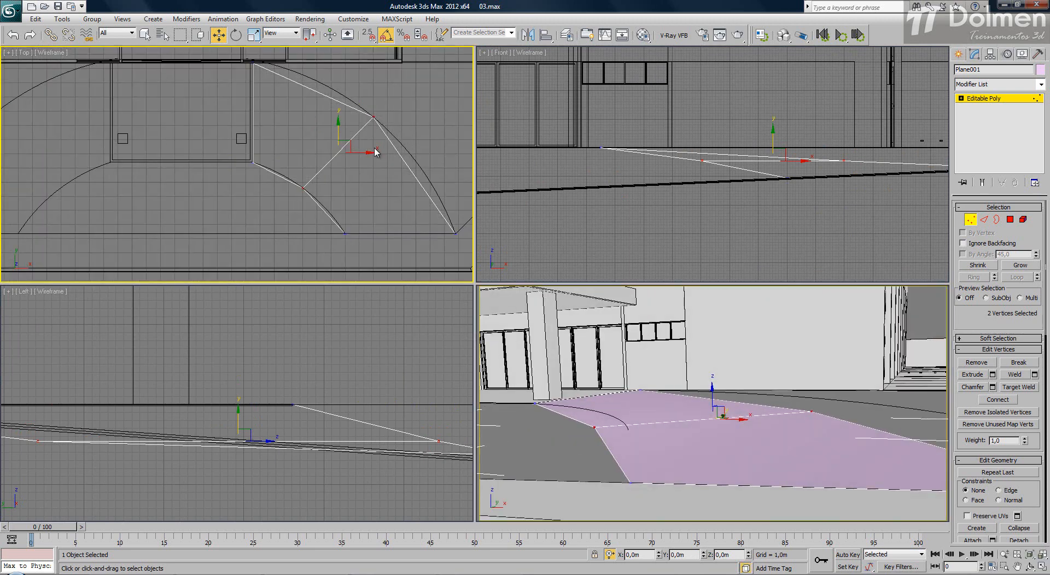
# - Connect the side edges with three cross edges in the sidewalk half and three in the building half of the sloped ramp
pyautogui.click(986, 219)
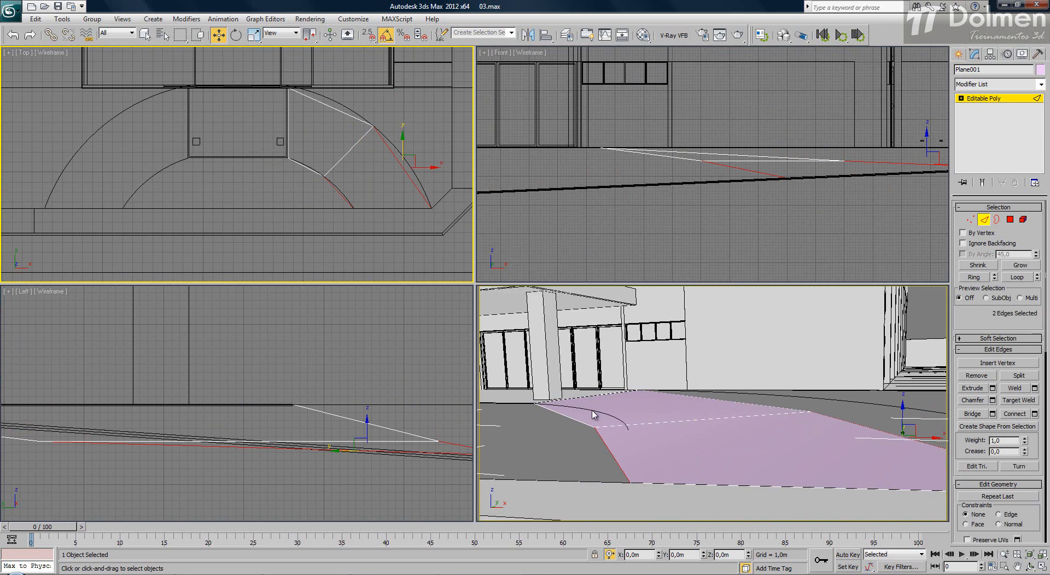
pyautogui.click(1024, 415)
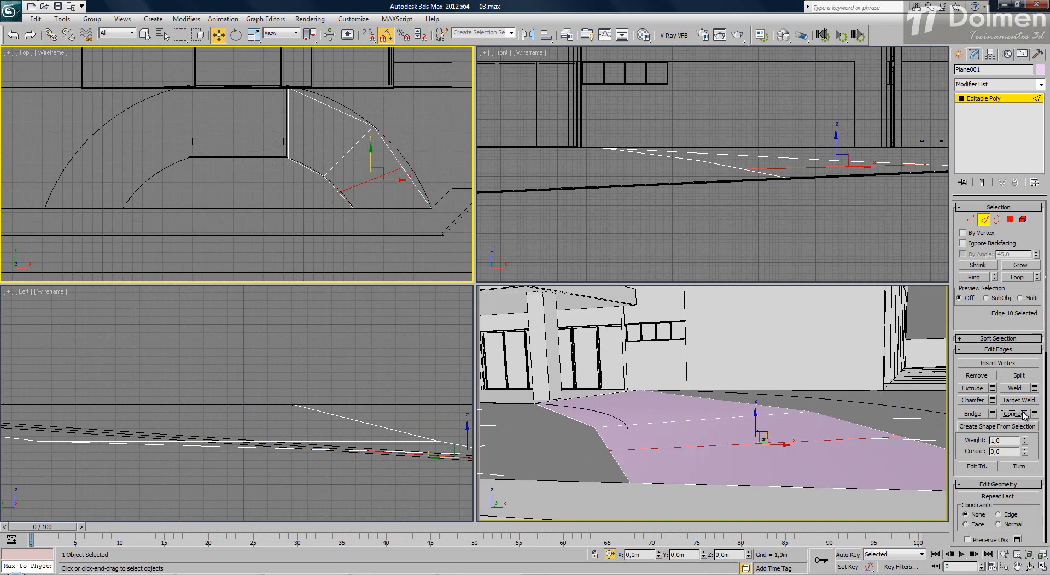
pyautogui.click(1034, 415)
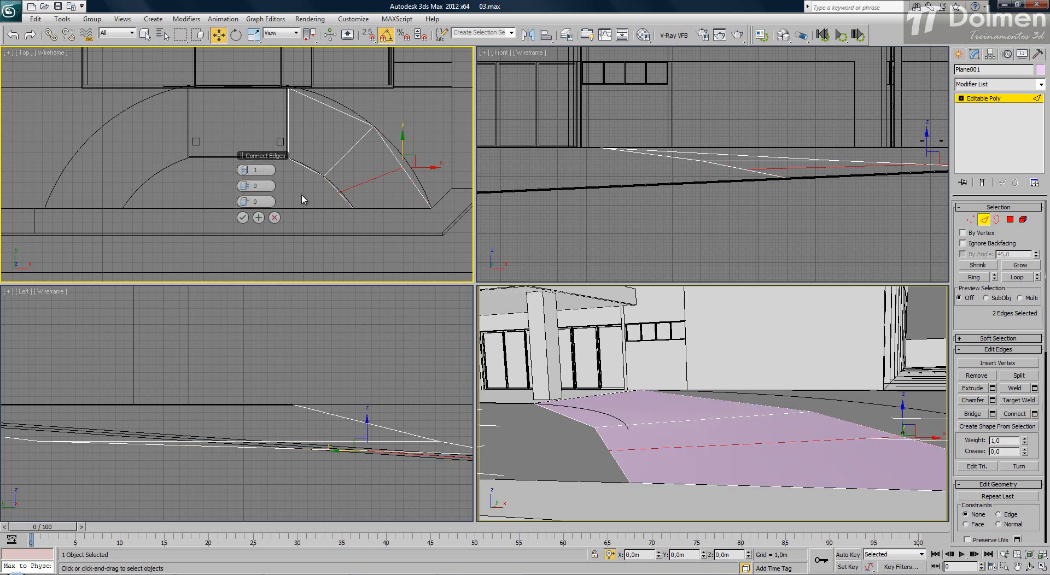
pyautogui.moveTo(247, 170); pyautogui.dragTo(247, 162)
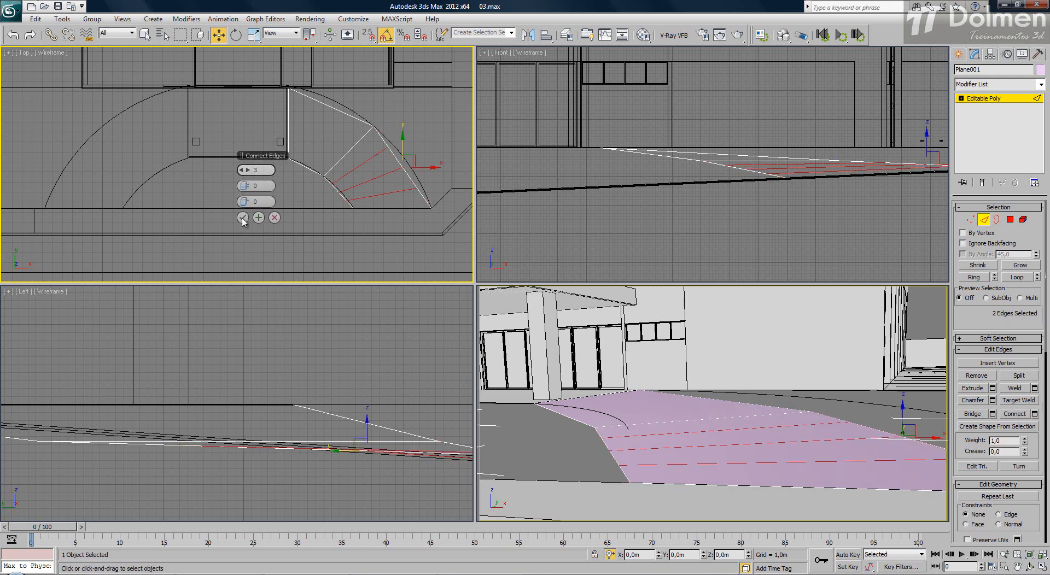
pyautogui.press('Return')
pyautogui.moveTo(308, 70); pyautogui.dragTo(305, 70)
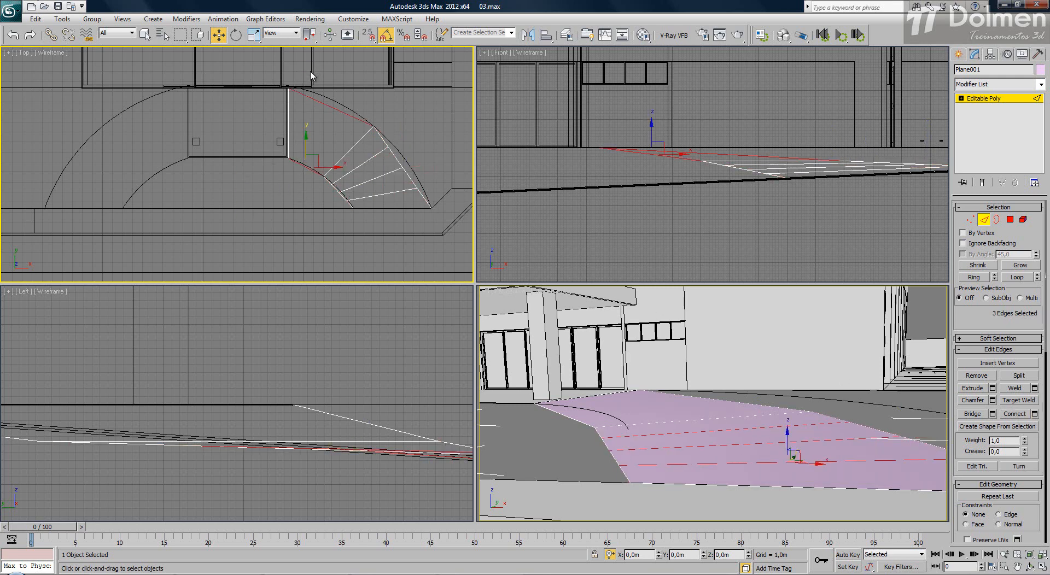
pyautogui.click(1019, 414)
pyautogui.keyDown('alt'); pyautogui.moveTo(624, 437); pyautogui.dragTo(666, 434, button='middle'); pyautogui.keyUp('alt')
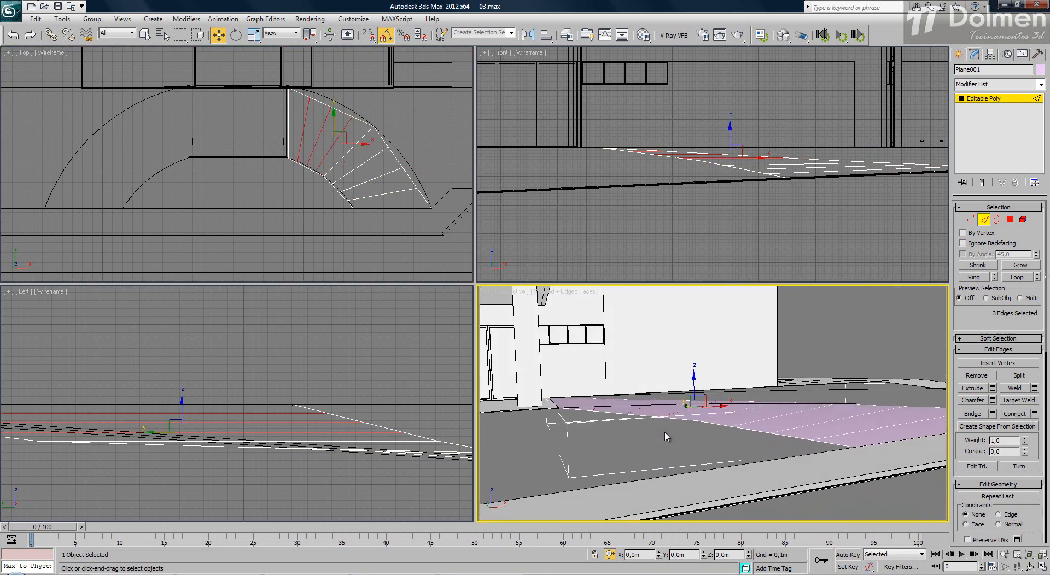
# - Try snapping the two outer-side vertices nearest the building onto the outer arc
pyautogui.press('1')
pyautogui.scroll(5, 282, 105)
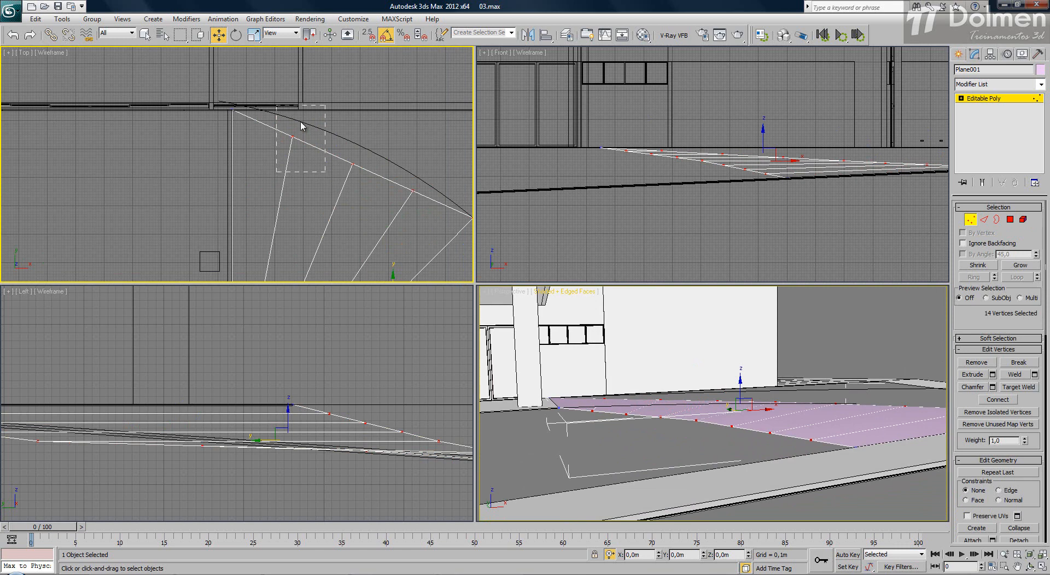
pyautogui.moveTo(301, 127)
pyautogui.mouseDown()
pyautogui.moveTo(296, 136)
pyautogui.moveTo(296, 120)
pyautogui.mouseUp()
pyautogui.press('s')
pyautogui.keyDown('alt'); pyautogui.moveTo(664, 363); pyautogui.dragTo(642, 384, button='middle'); pyautogui.keyUp('alt')
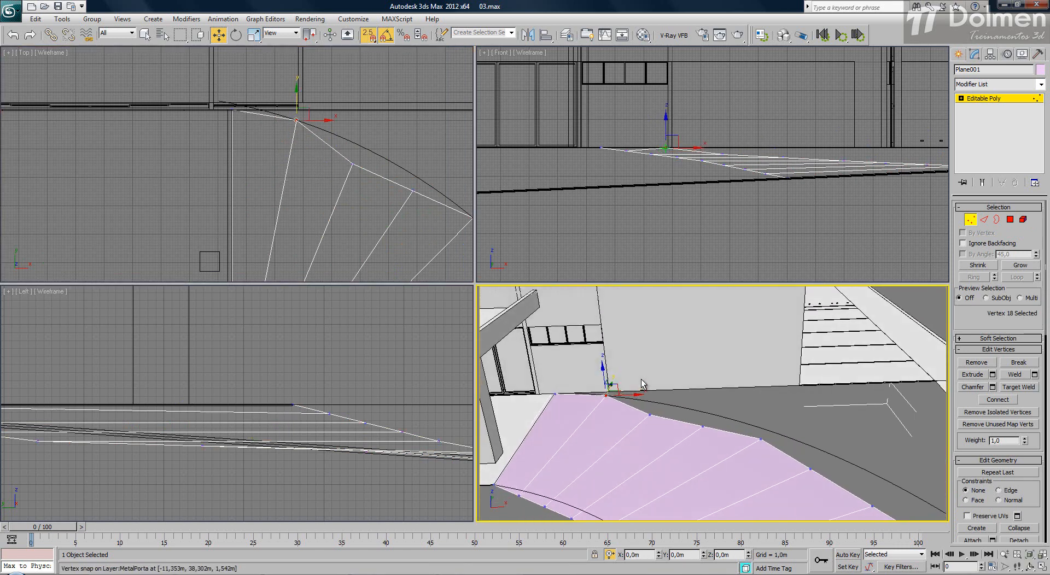
pyautogui.rightClick(339, 164)
pyautogui.click(361, 167)
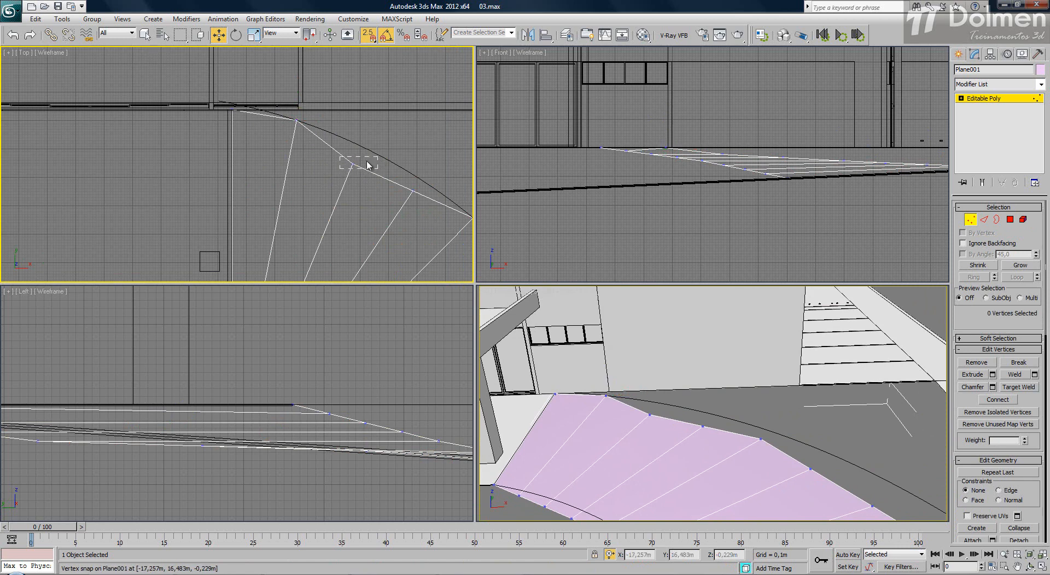
pyautogui.moveTo(368, 163); pyautogui.dragTo(361, 147)
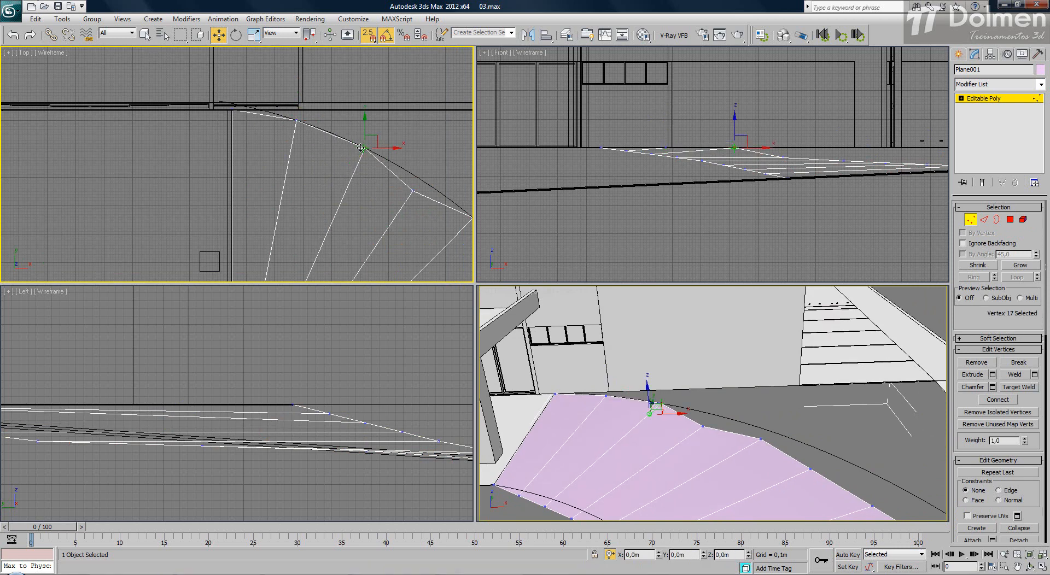
# - Undo the snapped moves of the two outer-side vertices nearest the building
pyautogui.hotkey('ctrl', 'z')
pyautogui.hotkey('ctrl', 'z')
pyautogui.hotkey('ctrl', 'z')
pyautogui.hotkey('ctrl', 'z')
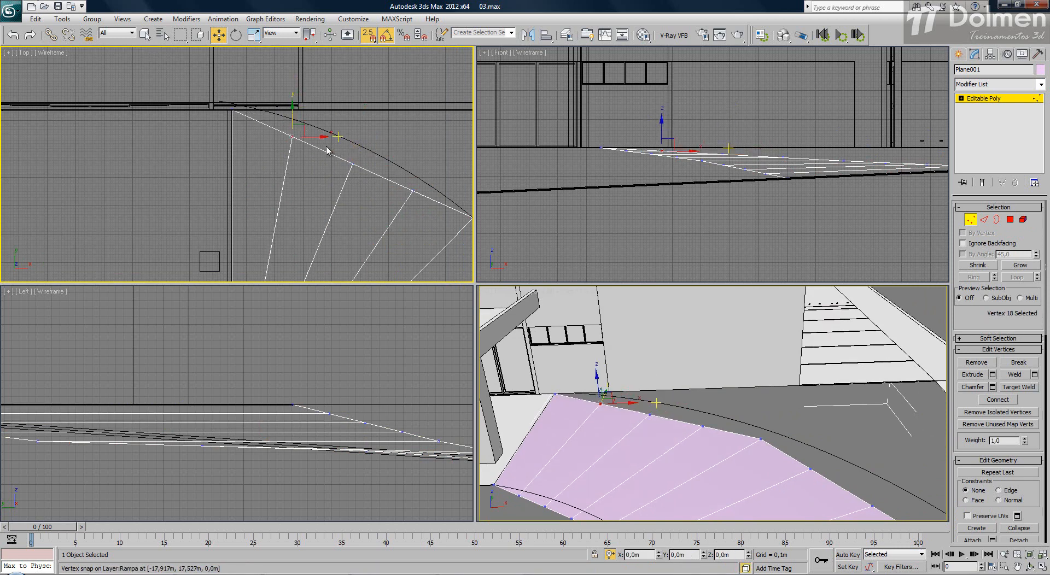
# - Turn snapping off and move the building half's three outer-side vertices onto the outer arc in plan
pyautogui.press('s')
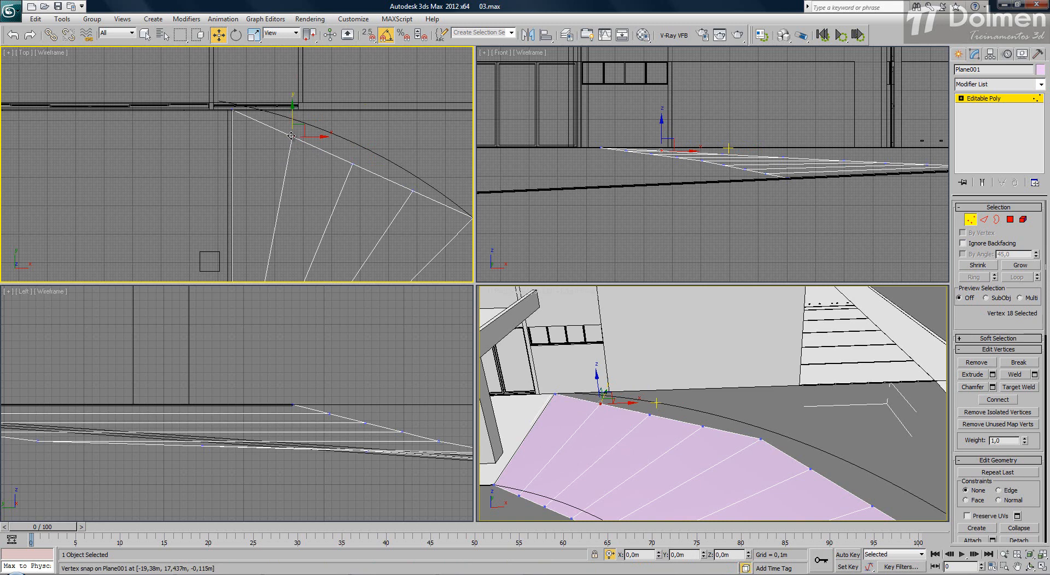
pyautogui.moveTo(291, 136); pyautogui.dragTo(305, 119)
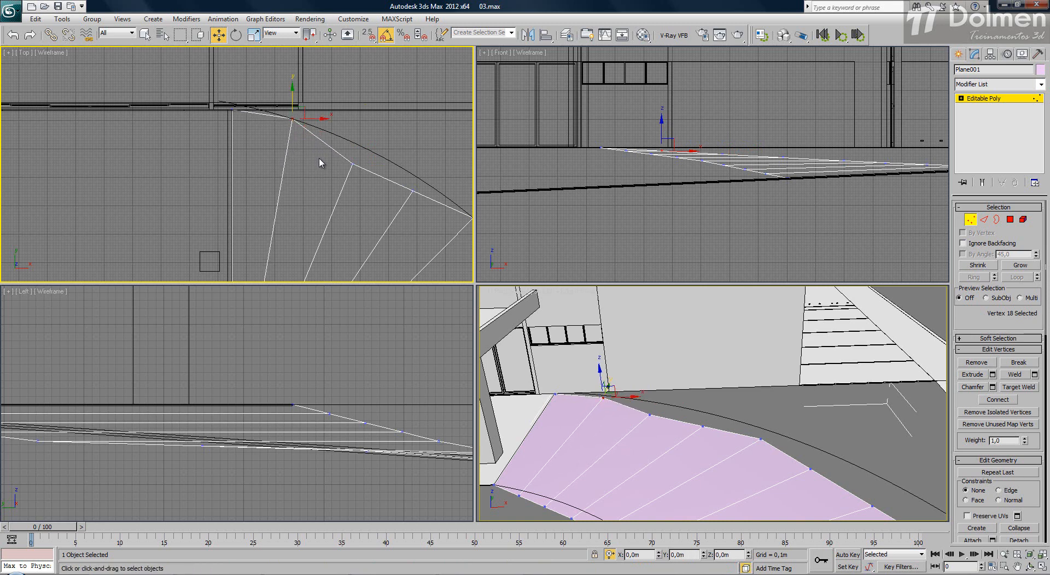
pyautogui.moveTo(367, 172); pyautogui.dragTo(377, 138)
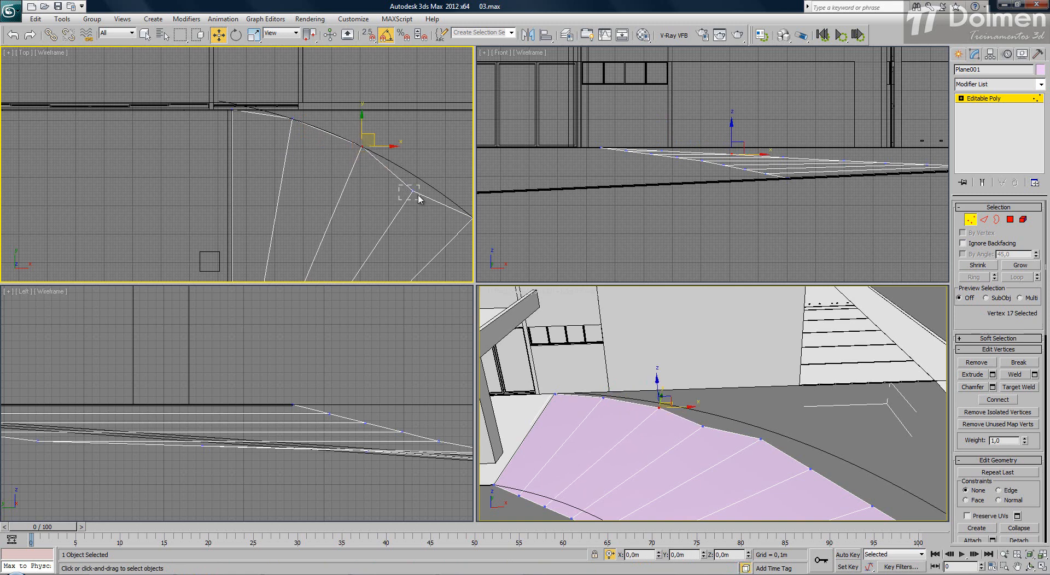
pyautogui.moveTo(420, 199)
pyautogui.mouseDown()
pyautogui.moveTo(432, 167)
pyautogui.moveTo(436, 193)
pyautogui.mouseUp()
# - Move the three outer-side vertices between the middle cross edge and the sidewalk onto the outer arc in plan
pyautogui.moveTo(436, 193); pyautogui.dragTo(309, 128, button='middle')
pyautogui.moveTo(406, 241); pyautogui.dragTo(406, 241)
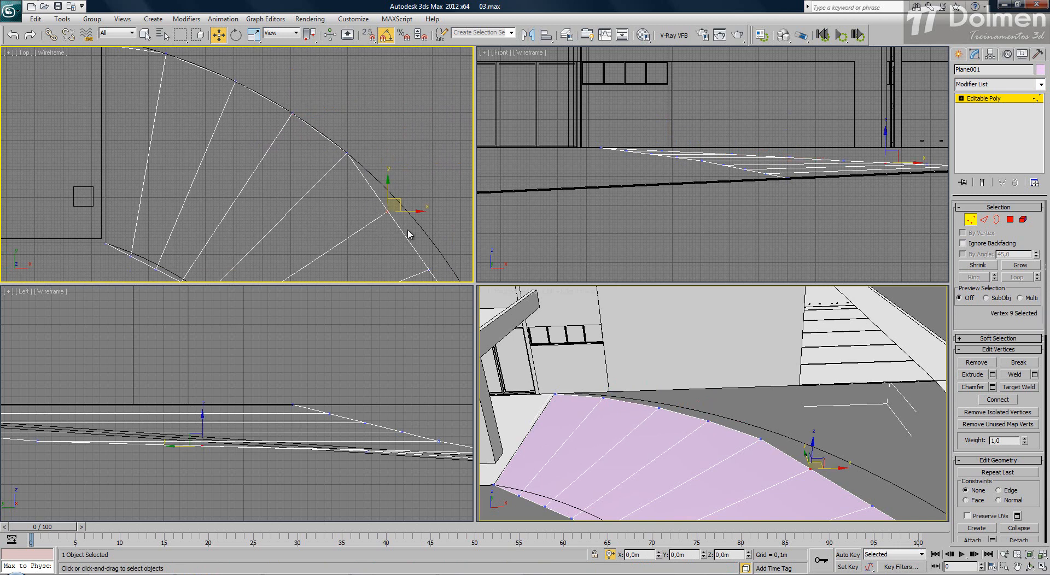
pyautogui.moveTo(398, 197); pyautogui.dragTo(410, 189)
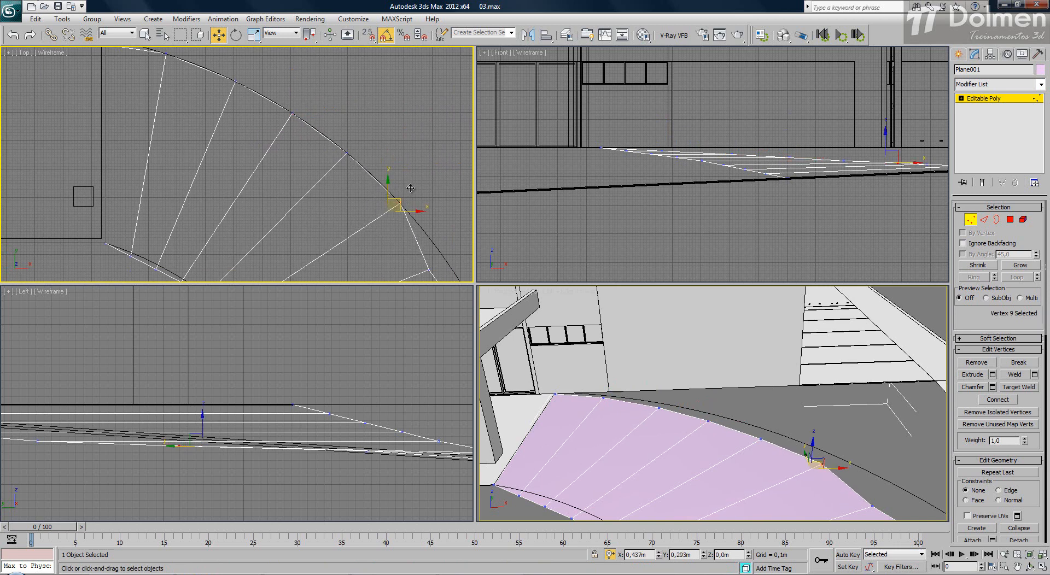
pyautogui.moveTo(410, 189); pyautogui.dragTo(337, 116, button='middle')
pyautogui.moveTo(354, 201); pyautogui.dragTo(396, 189)
pyautogui.moveTo(393, 242); pyautogui.dragTo(339, 224, button='middle')
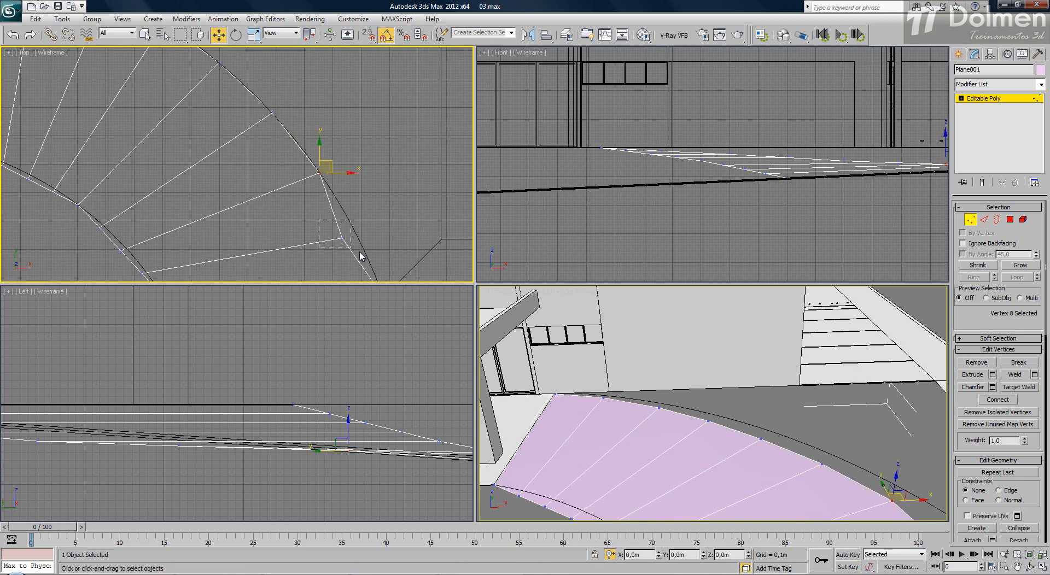
pyautogui.moveTo(353, 236); pyautogui.dragTo(366, 221)
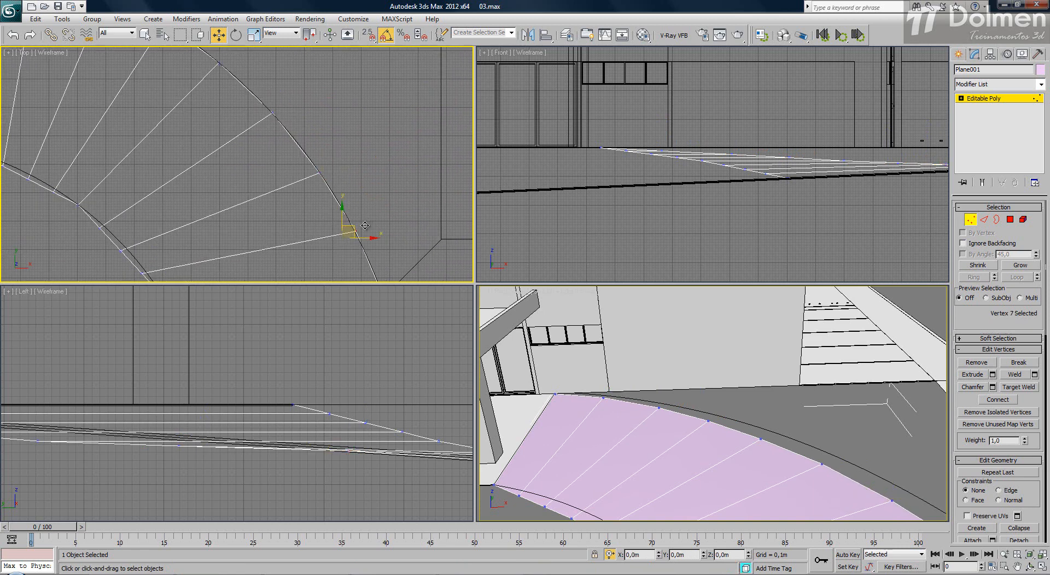
# - Move the three inner-side vertices between the sidewalk and the middle cross edge onto the inner arc in plan
pyautogui.moveTo(352, 245); pyautogui.dragTo(379, 175, button='middle')
pyautogui.moveTo(147, 198); pyautogui.dragTo(190, 233)
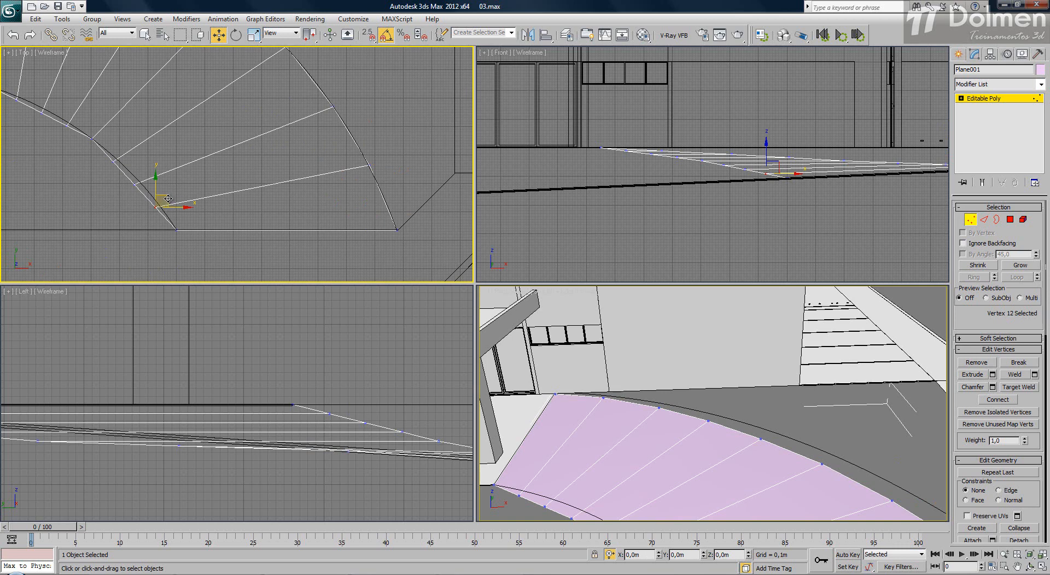
pyautogui.moveTo(168, 199); pyautogui.dragTo(143, 181)
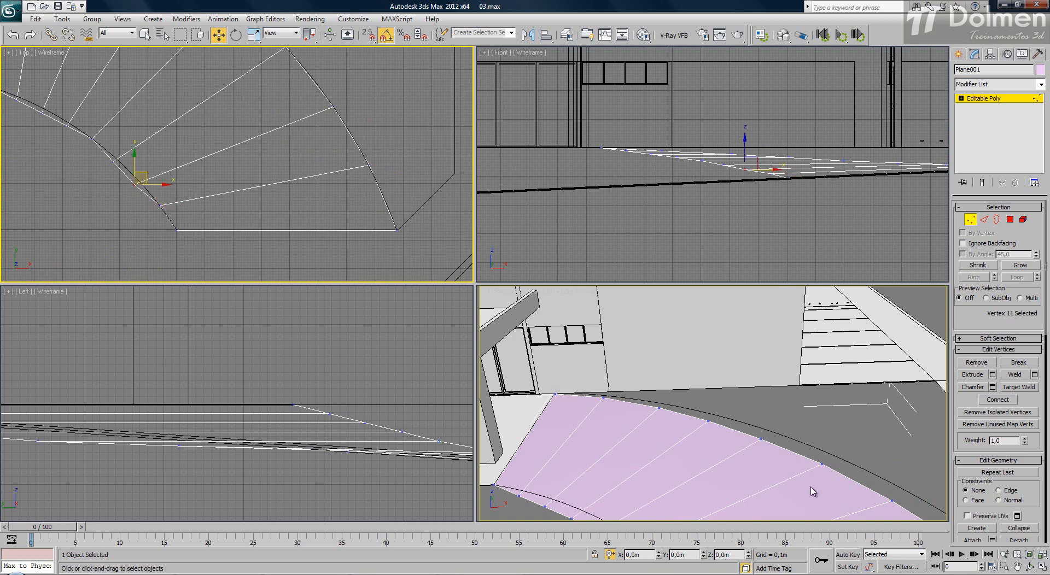
pyautogui.moveTo(811, 488); pyautogui.dragTo(788, 417, button='middle')
pyautogui.scroll(-3, 794, 415)
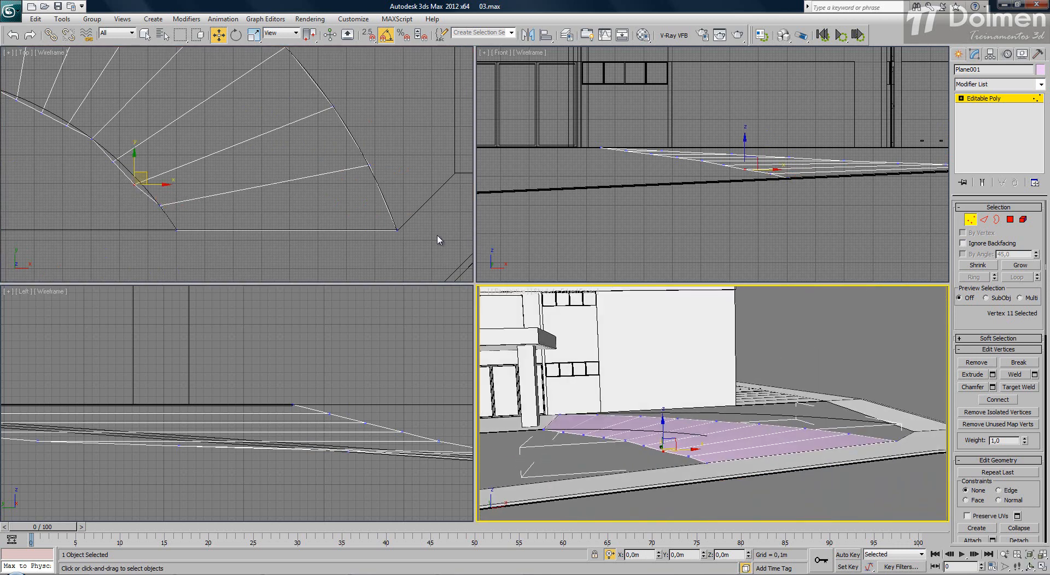
pyautogui.moveTo(143, 175); pyautogui.dragTo(226, 180, button='middle')
pyautogui.scroll(2, 223, 183)
pyautogui.moveTo(222, 190); pyautogui.dragTo(197, 159)
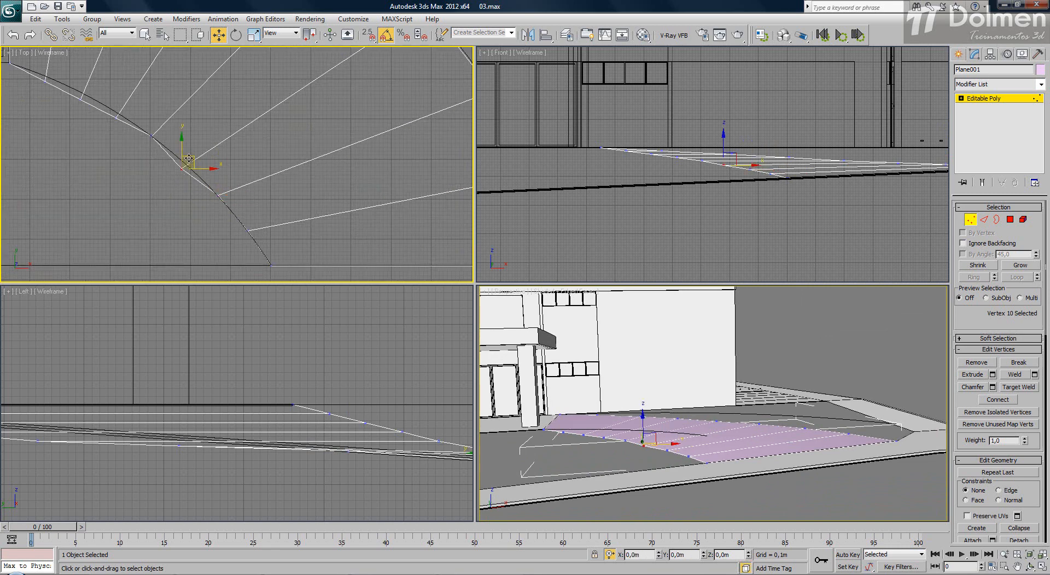
# - Move the building half's three inner-side vertices onto the inner arc in plan and finish editing the ramp's vertices
pyautogui.moveTo(120, 146); pyautogui.dragTo(222, 184, button='middle')
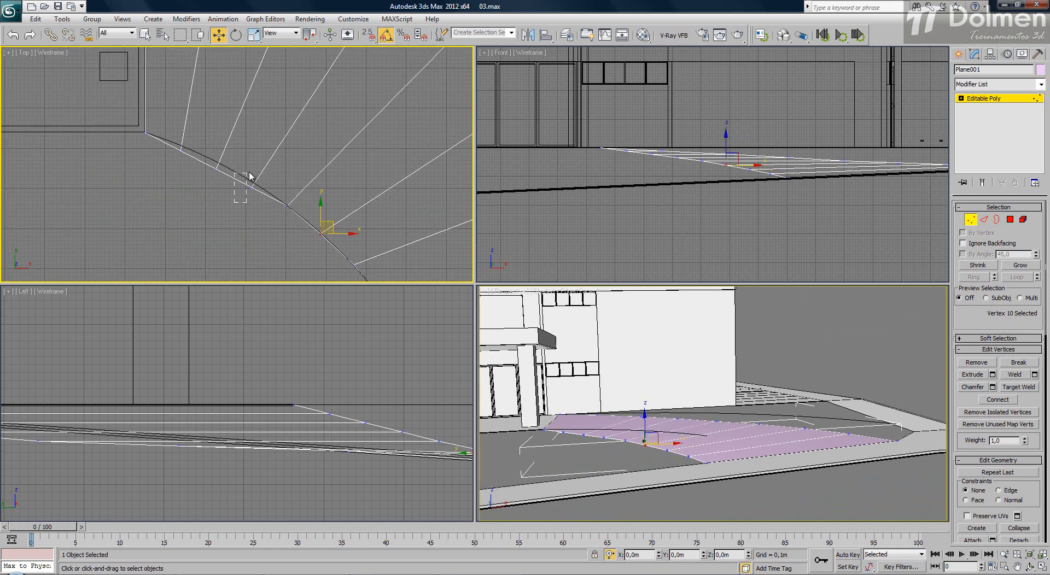
pyautogui.moveTo(259, 175); pyautogui.dragTo(195, 130)
pyautogui.click(182, 149)
pyautogui.click(970, 219)
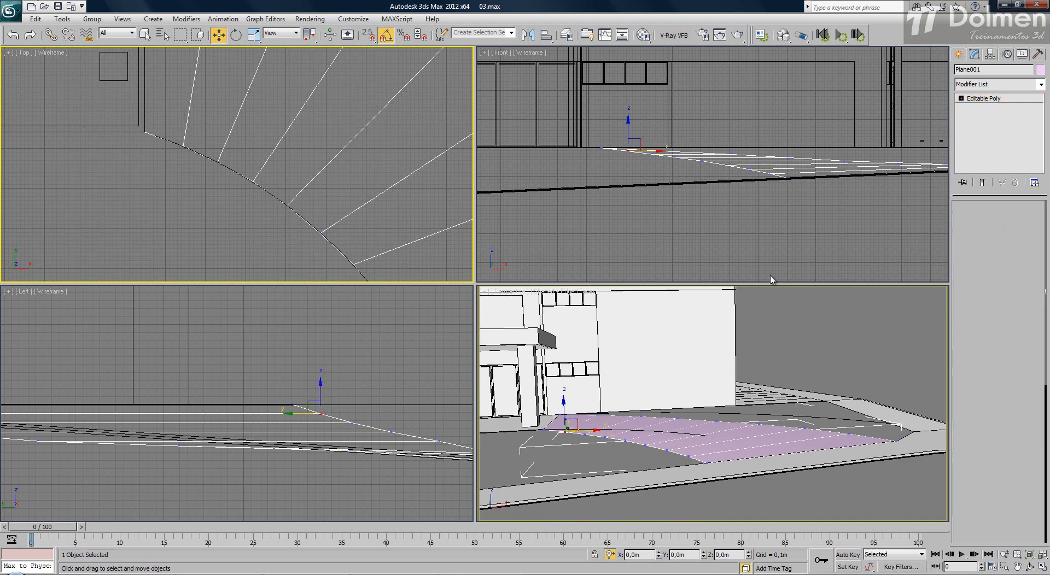
pyautogui.keyDown('alt'); pyautogui.moveTo(687, 377); pyautogui.dragTo(646, 420, button='middle'); pyautogui.keyUp('alt')
pyautogui.scroll(8, 758, 416)
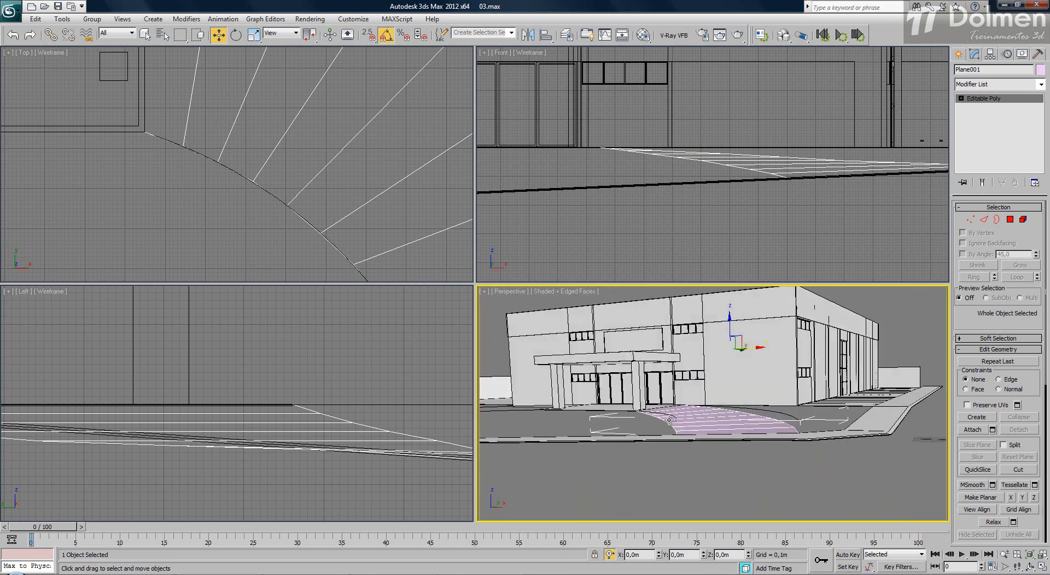
pyautogui.keyDown('alt'); pyautogui.moveTo(758, 416); pyautogui.dragTo(565, 350, button='middle'); pyautogui.keyUp('alt')
pyautogui.scroll(-6, 301, 218)
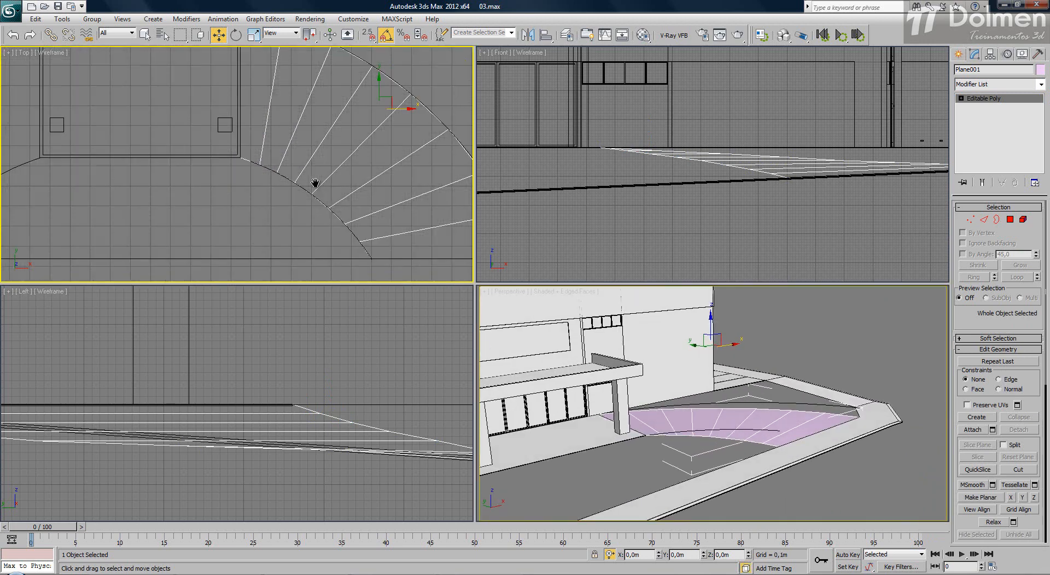
# - Draw a second plane about 4.7 m by 15.7 m from the entrance canopy's front corner across the opposite pair of arcs
pyautogui.moveTo(304, 166); pyautogui.dragTo(348, 101, button='middle')
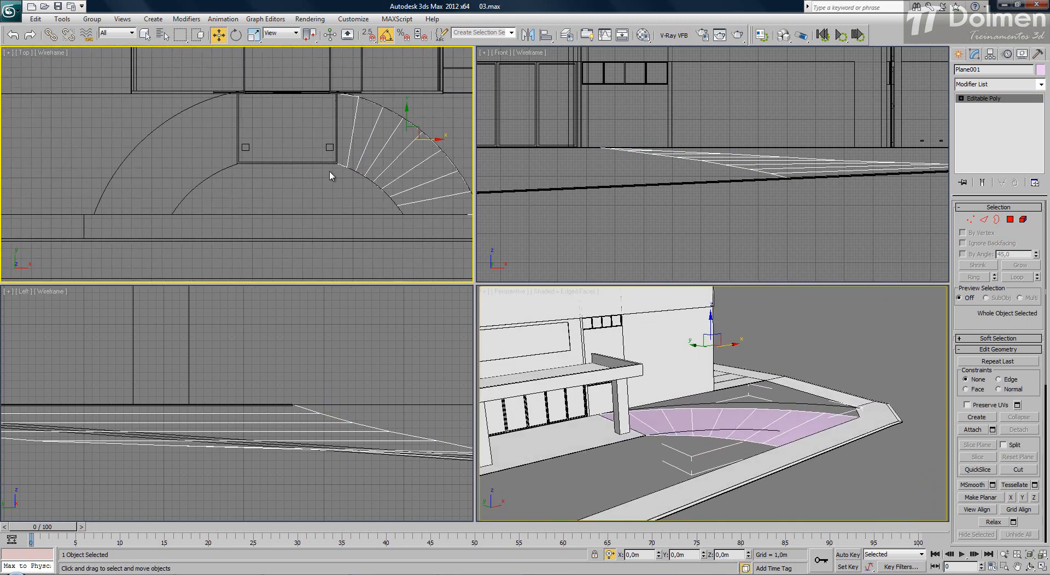
pyautogui.moveTo(329, 172); pyautogui.dragTo(288, 164, button='middle')
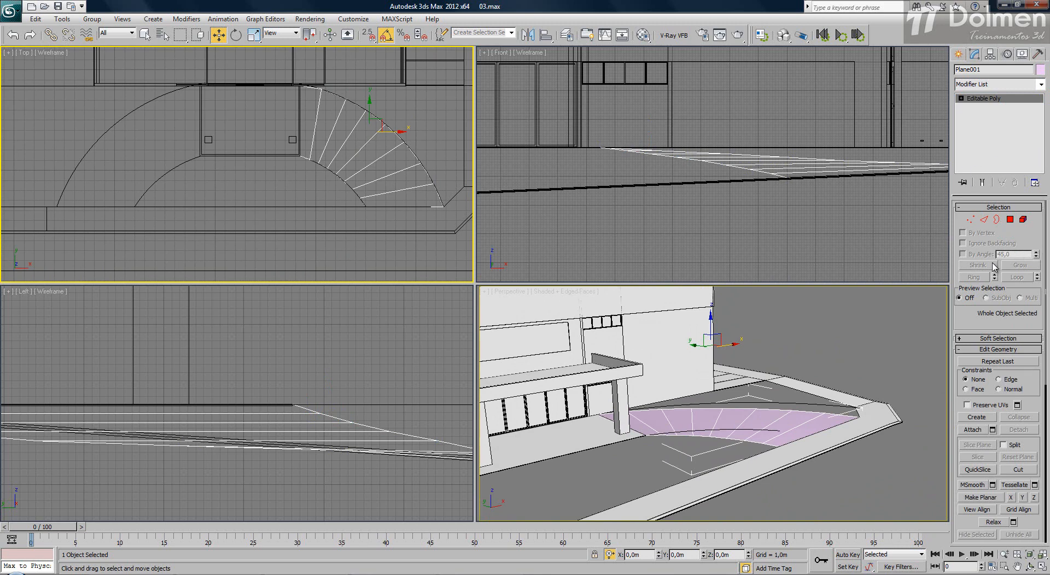
pyautogui.click(960, 54)
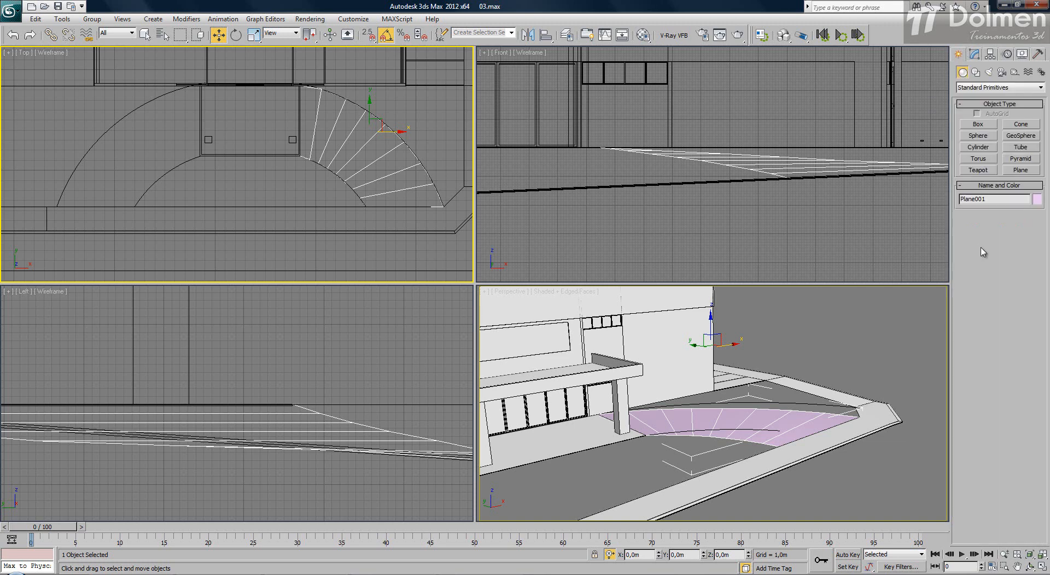
pyautogui.click(1020, 170)
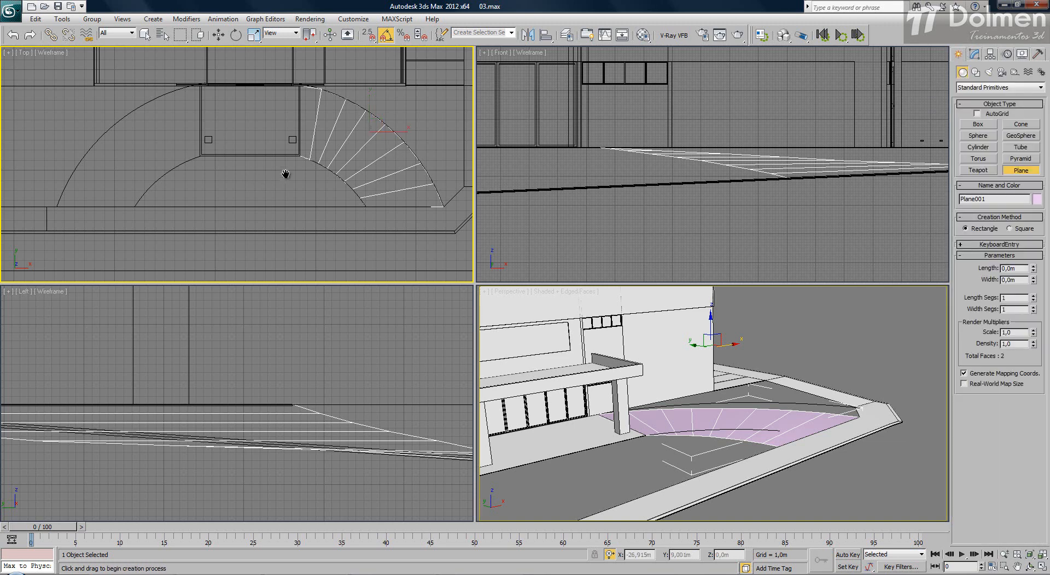
pyautogui.moveTo(286, 172); pyautogui.dragTo(338, 162, button='middle')
pyautogui.click(1042, 567)
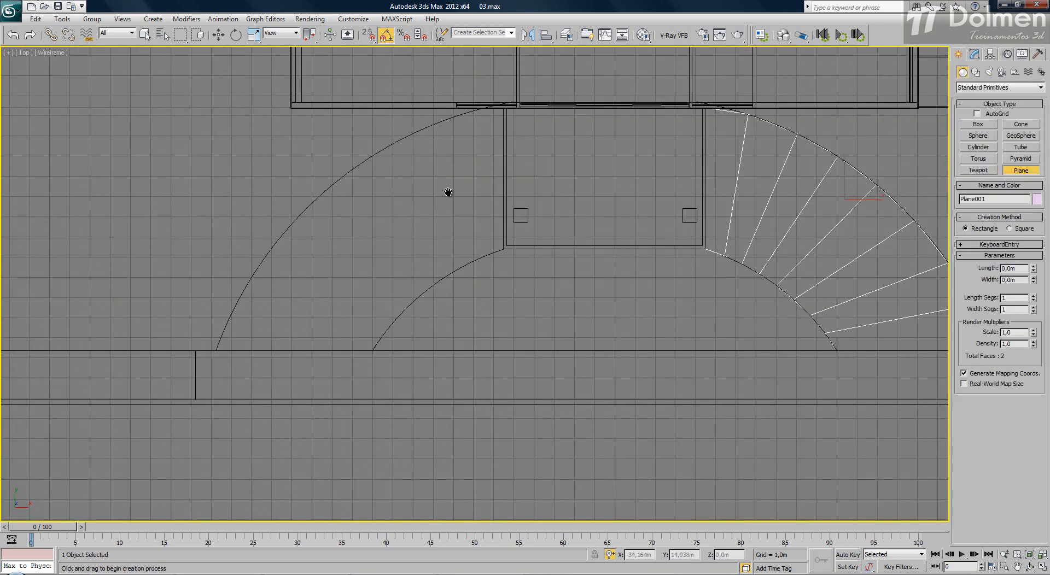
pyautogui.moveTo(448, 192); pyautogui.dragTo(443, 221, button='middle')
pyautogui.press('s')
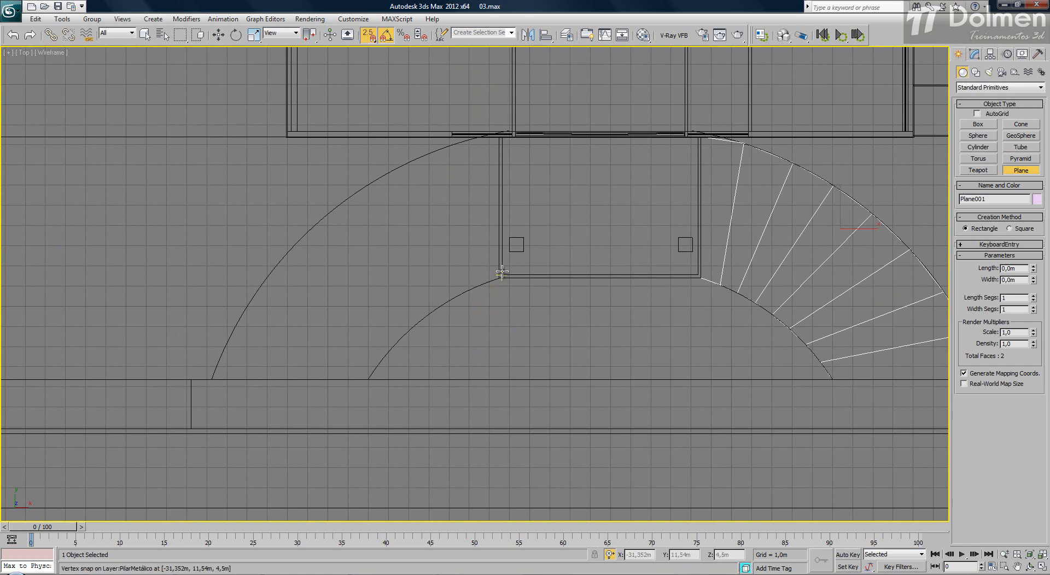
pyautogui.moveTo(499, 278)
pyautogui.mouseDown()
pyautogui.moveTo(409, 223)
pyautogui.moveTo(182, 183)
pyautogui.mouseUp()
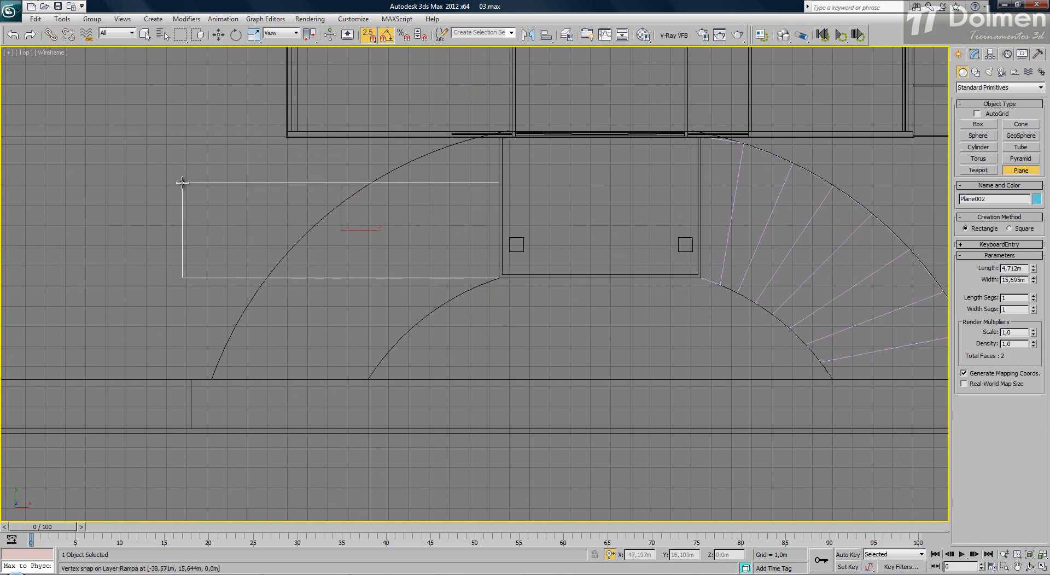
# - Convert the second plane to an Editable Poly
pyautogui.rightClick(277, 233)
pyautogui.rightClick(284, 221)
pyautogui.moveTo(328, 318)
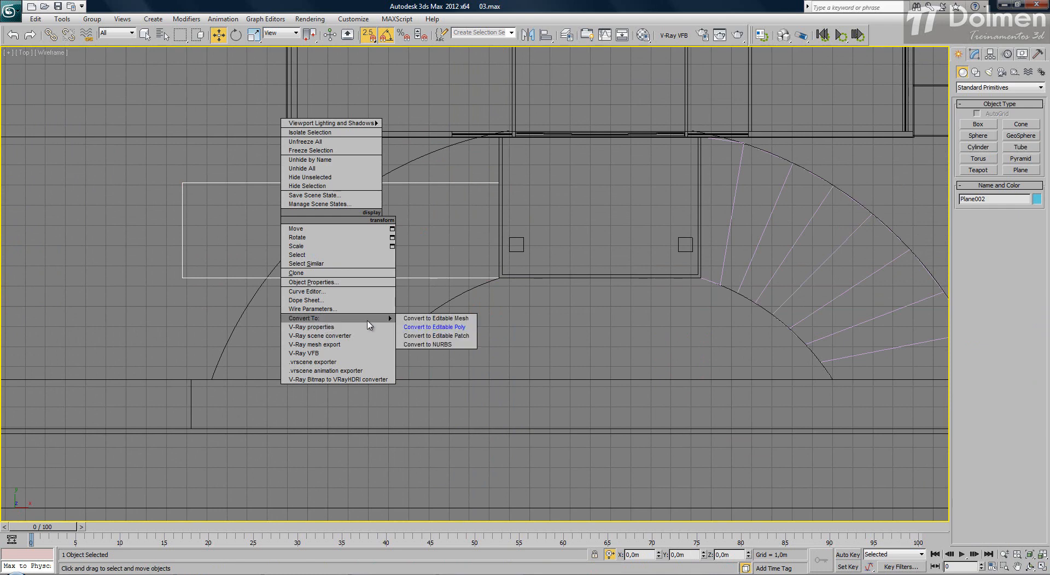
pyautogui.click(435, 328)
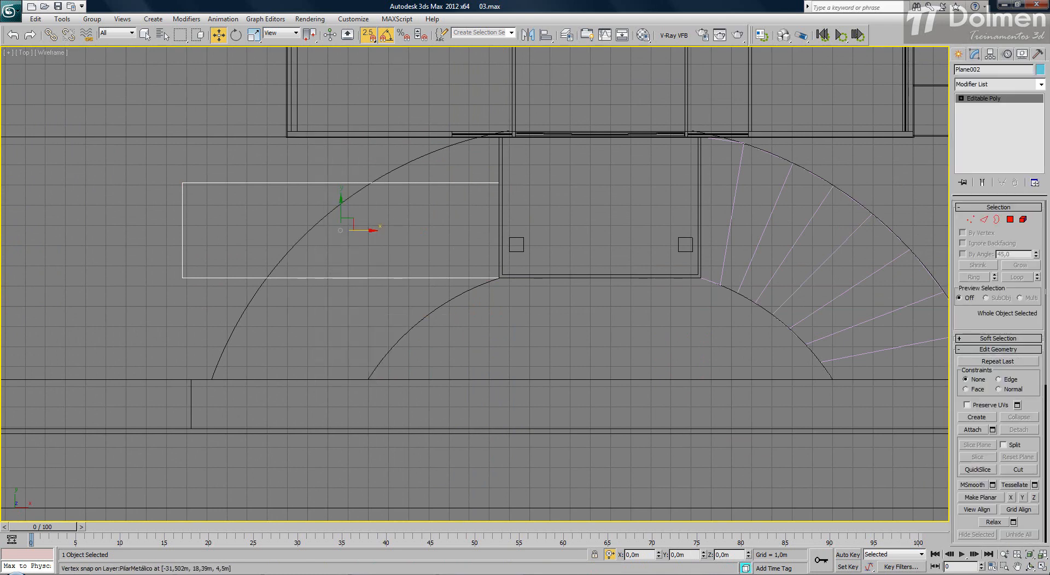
# - Lower the second plane by about 3.2 m towards the ground
pyautogui.click(1046, 567)
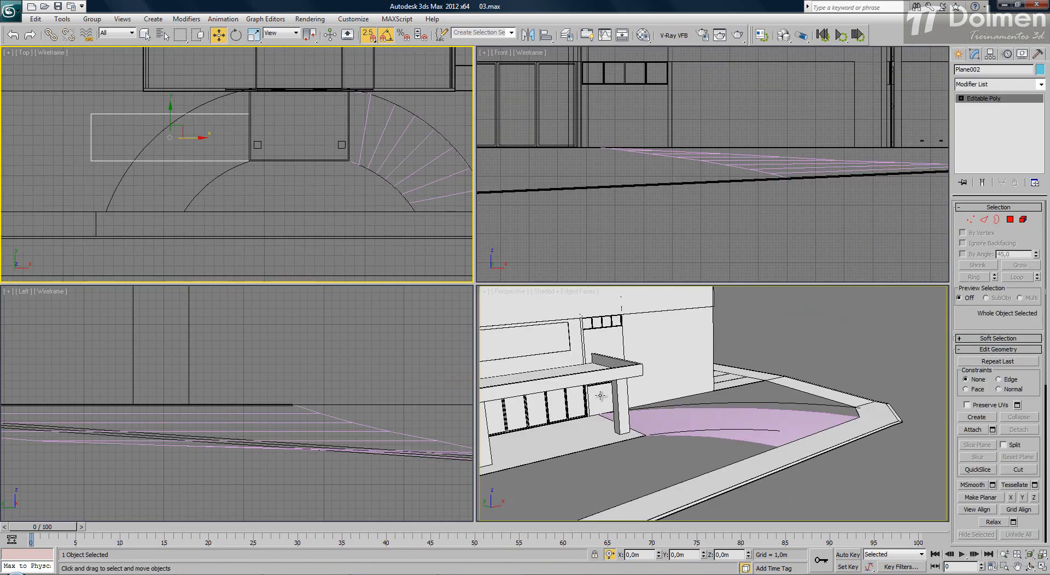
pyautogui.moveTo(600, 394); pyautogui.dragTo(733, 395, button='middle')
pyautogui.scroll(-5, 591, 375)
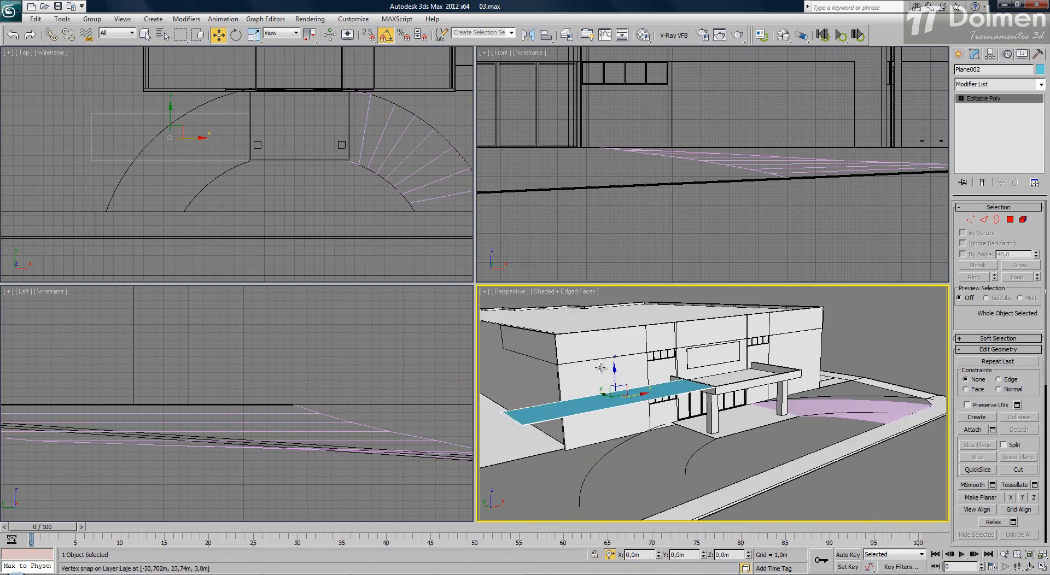
pyautogui.moveTo(617, 371); pyautogui.dragTo(617, 411)
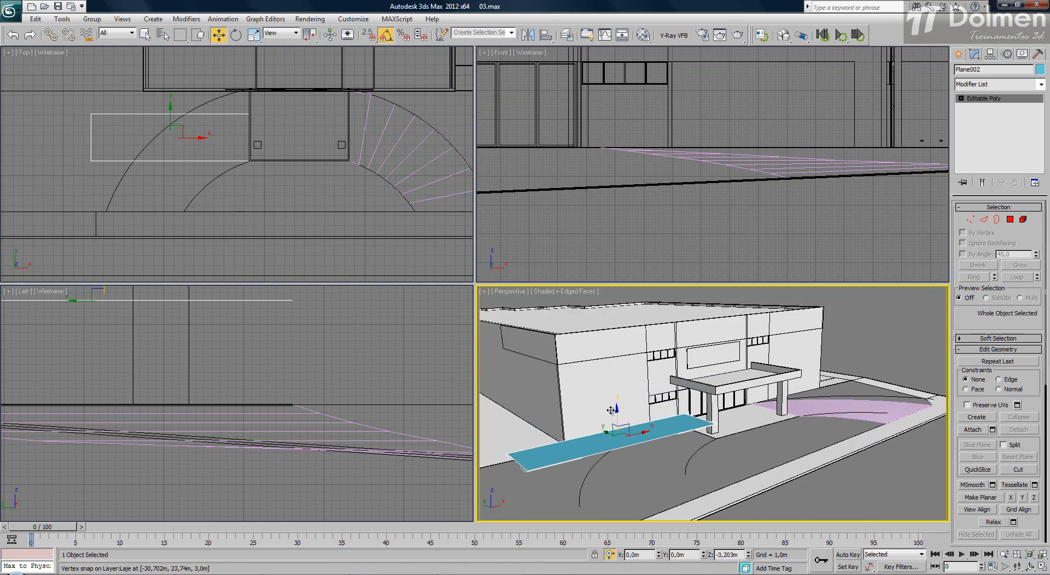
# - Bring the second plane down to the entrance floor level by snapping it to the top of the finished ramp
pyautogui.moveTo(259, 320); pyautogui.dragTo(324, 326, button='middle')
pyautogui.press('s')
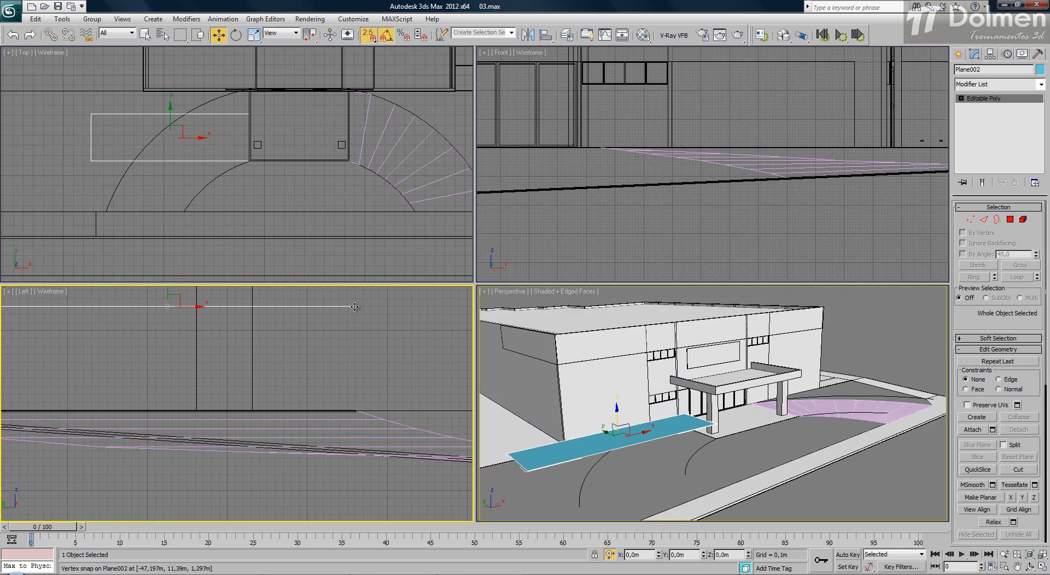
pyautogui.moveTo(356, 307); pyautogui.dragTo(354, 392)
pyautogui.rightClick(354, 393)
pyautogui.press('s')
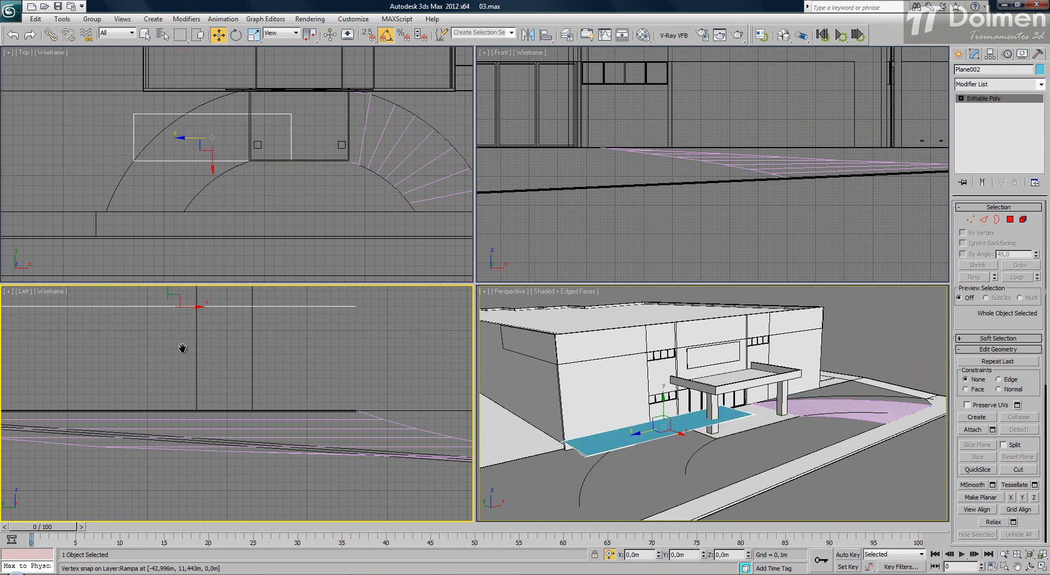
pyautogui.moveTo(183, 346); pyautogui.dragTo(203, 353, button='middle')
pyautogui.moveTo(188, 291); pyautogui.dragTo(188, 325)
pyautogui.press('s')
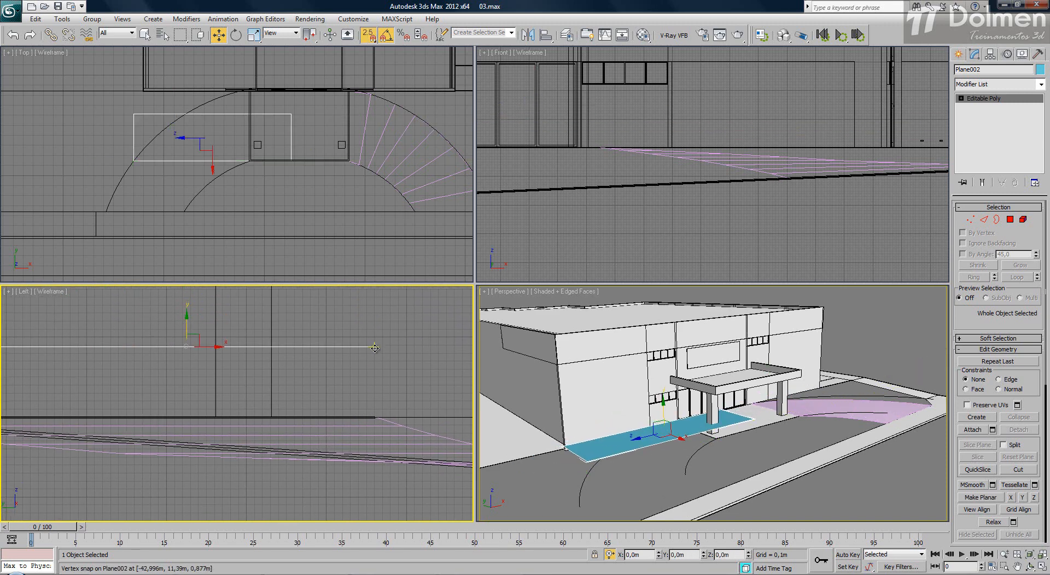
pyautogui.moveTo(375, 346); pyautogui.dragTo(379, 408)
# - Snap the plane's two entrance-end vertices in plan to the canopy's front corner and to the outer arc's end at the building wall
pyautogui.press('1')
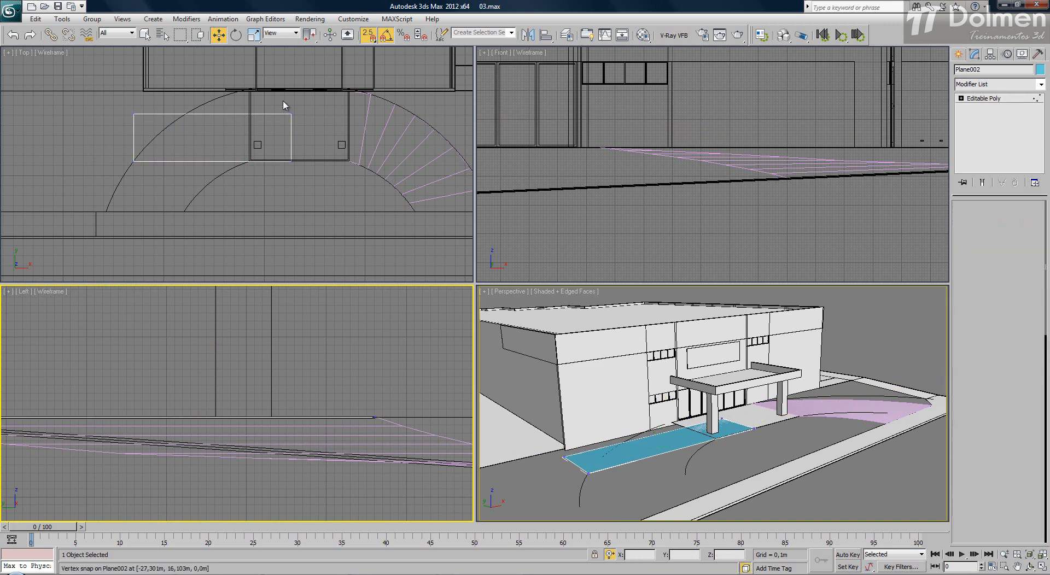
pyautogui.click(284, 141)
pyautogui.scroll(3, 282, 155)
pyautogui.click(300, 170)
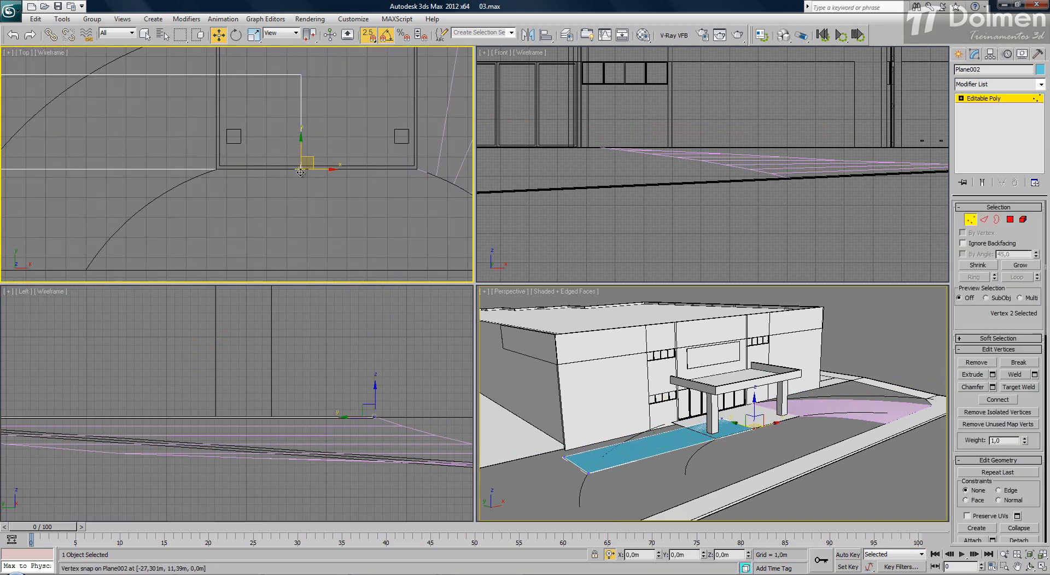
pyautogui.moveTo(316, 160); pyautogui.dragTo(218, 161)
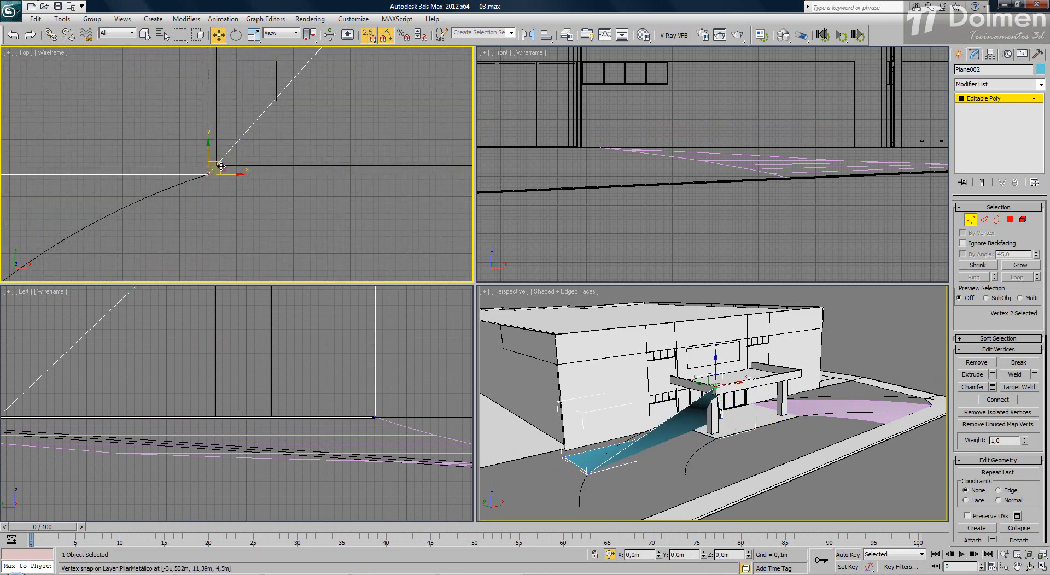
pyautogui.moveTo(253, 118); pyautogui.dragTo(290, 158, button='middle')
pyautogui.moveTo(341, 208); pyautogui.dragTo(348, 225)
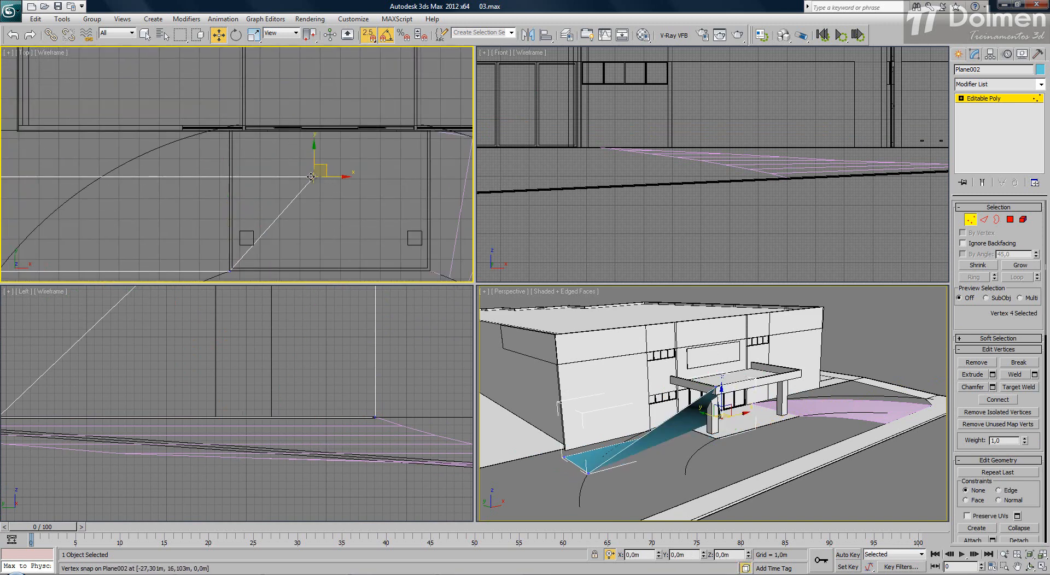
pyautogui.moveTo(313, 175); pyautogui.dragTo(229, 134)
# - Select both entrance-end vertices together and lower them from the canopy height to the floor level
pyautogui.press('s')
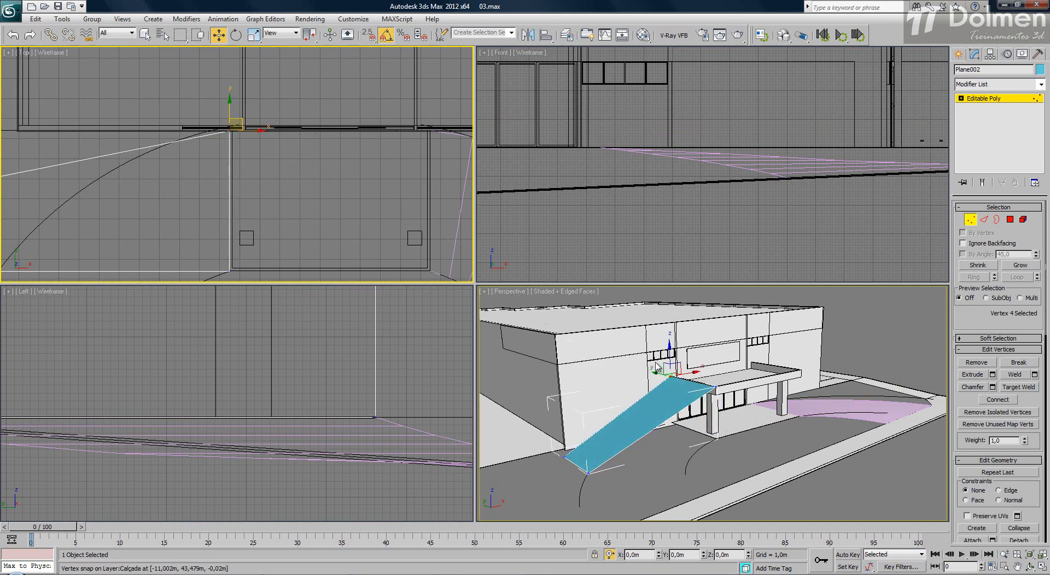
pyautogui.keyDown('ctrl'); pyautogui.click(716, 388); pyautogui.keyUp('ctrl')
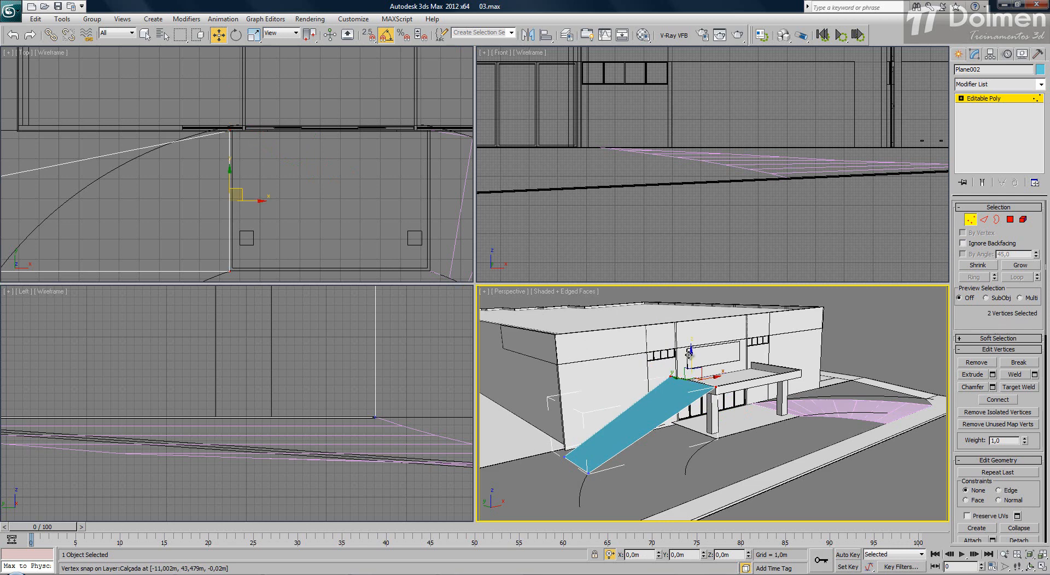
pyautogui.press('s')
pyautogui.moveTo(692, 354); pyautogui.dragTo(700, 420)
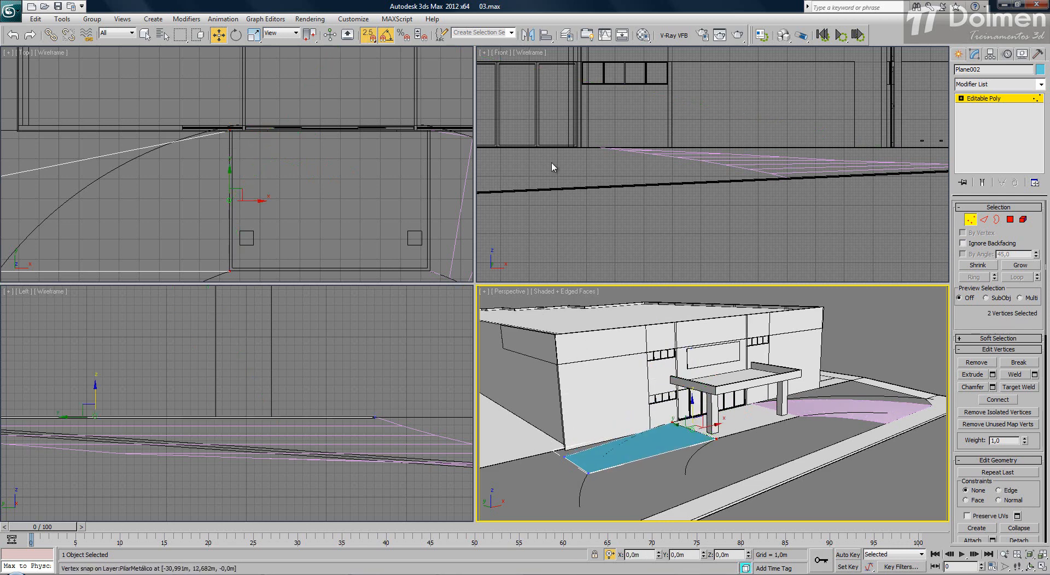
# - Snap the plane's two remaining vertices to the sidewalk ends of the outer and inner arcs
pyautogui.rightClick(369, 37)
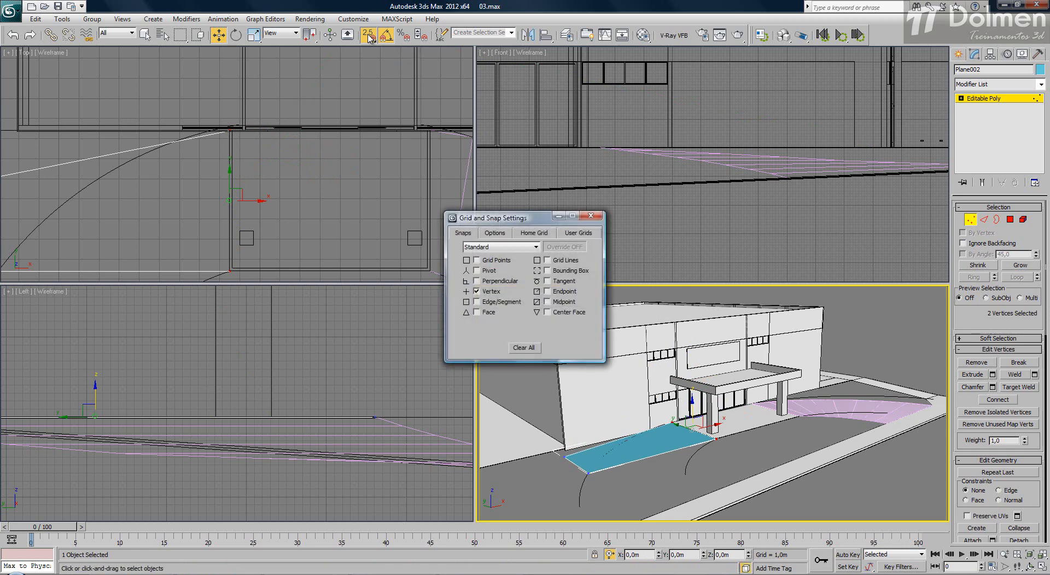
pyautogui.click(590, 217)
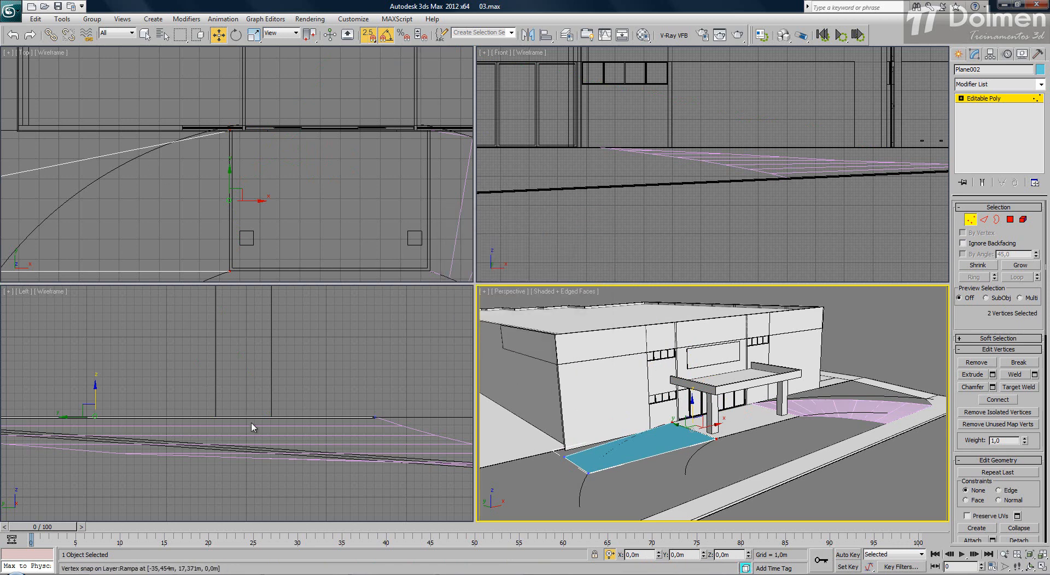
pyautogui.moveTo(148, 187); pyautogui.dragTo(292, 139, button='middle')
pyautogui.scroll(-3, 293, 139)
pyautogui.keyDown('ctrl'); pyautogui.click(188, 134); pyautogui.keyUp('ctrl')
pyautogui.moveTo(189, 134); pyautogui.dragTo(216, 86, button='middle')
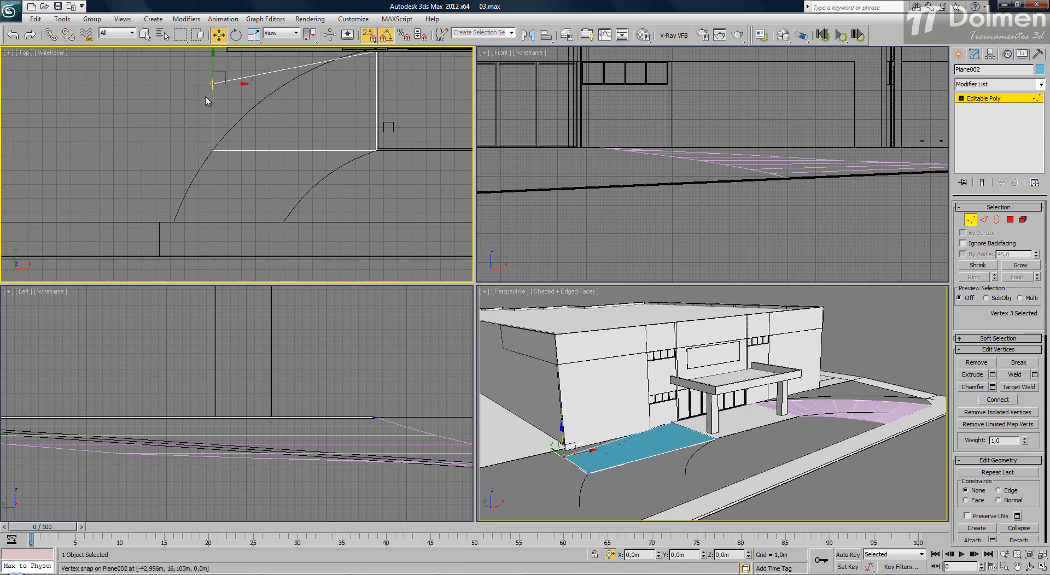
pyautogui.moveTo(206, 93); pyautogui.dragTo(173, 222)
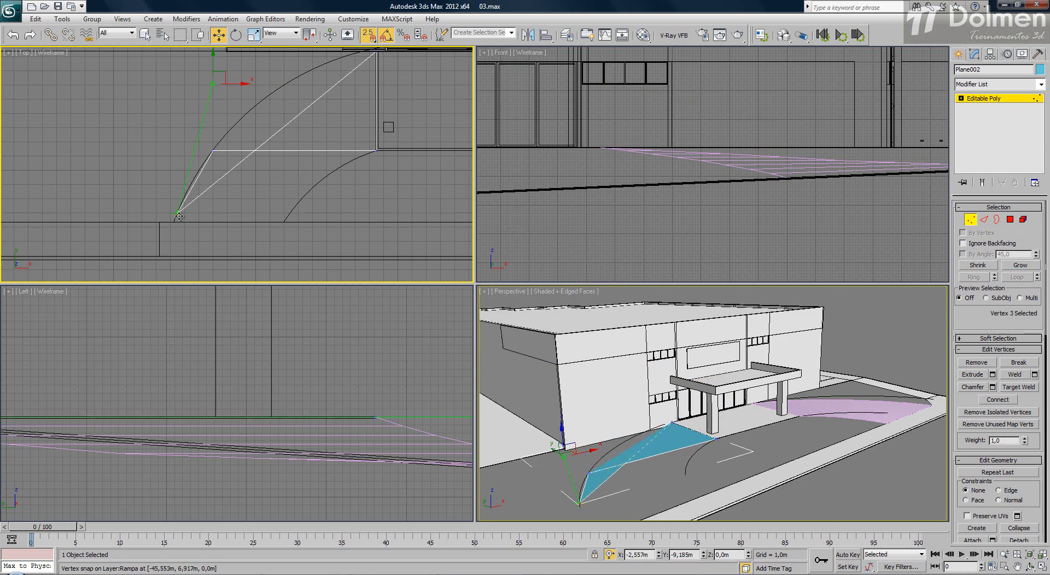
pyautogui.moveTo(213, 151); pyautogui.dragTo(285, 222)
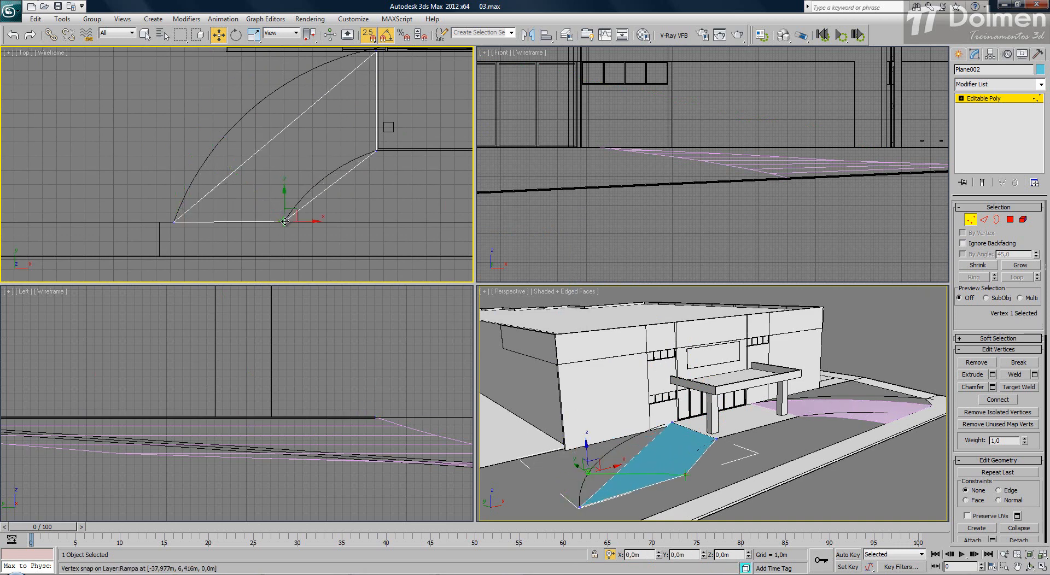
# - Lower the plane's inner-arc vertex at the sidewalk end from floor level down to the sidewalk surface
pyautogui.keyDown('alt'); pyautogui.moveTo(710, 411); pyautogui.dragTo(676, 437, button='middle'); pyautogui.keyUp('alt')
pyautogui.press('z')
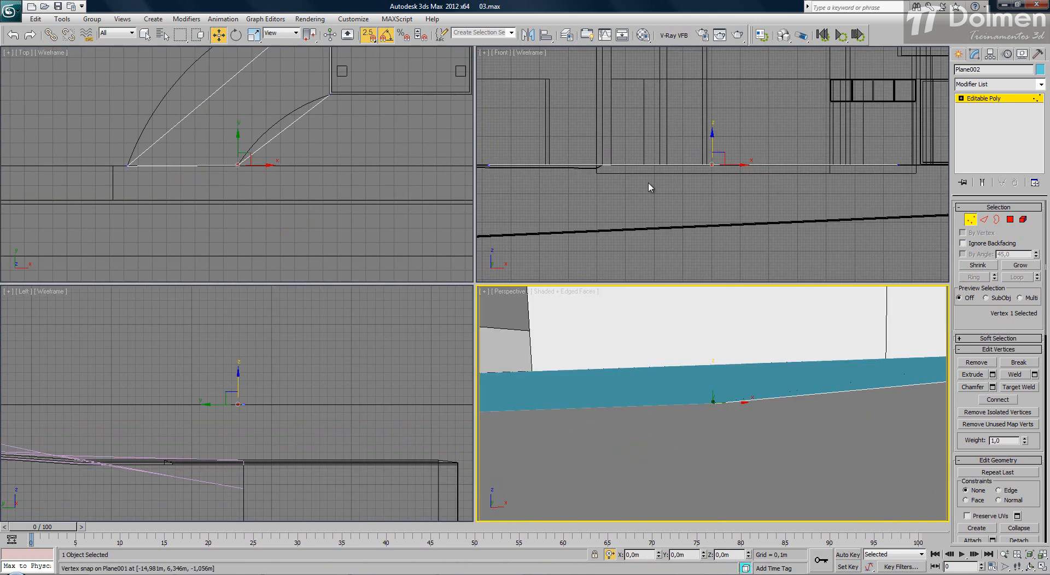
pyautogui.middleClick(687, 184)
pyautogui.moveTo(225, 147); pyautogui.dragTo(279, 200)
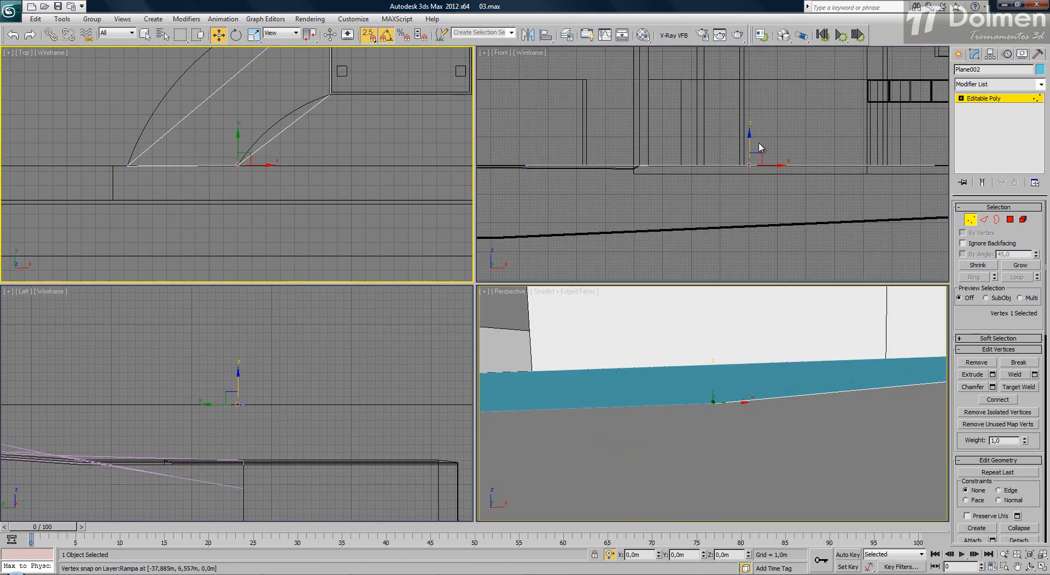
pyautogui.moveTo(751, 147); pyautogui.dragTo(752, 199)
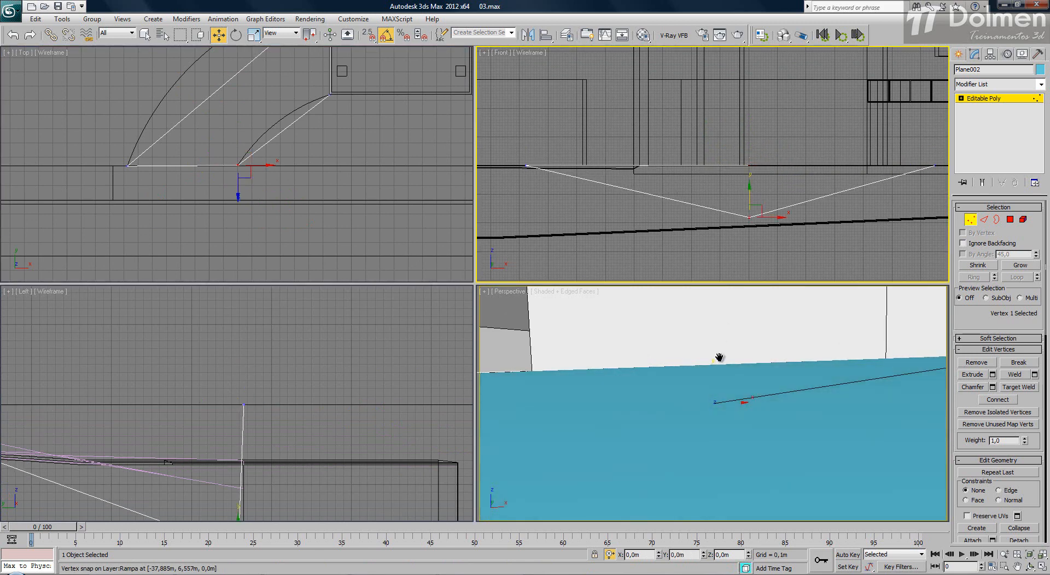
pyautogui.click(752, 379)
pyautogui.scroll(-10, 752, 379)
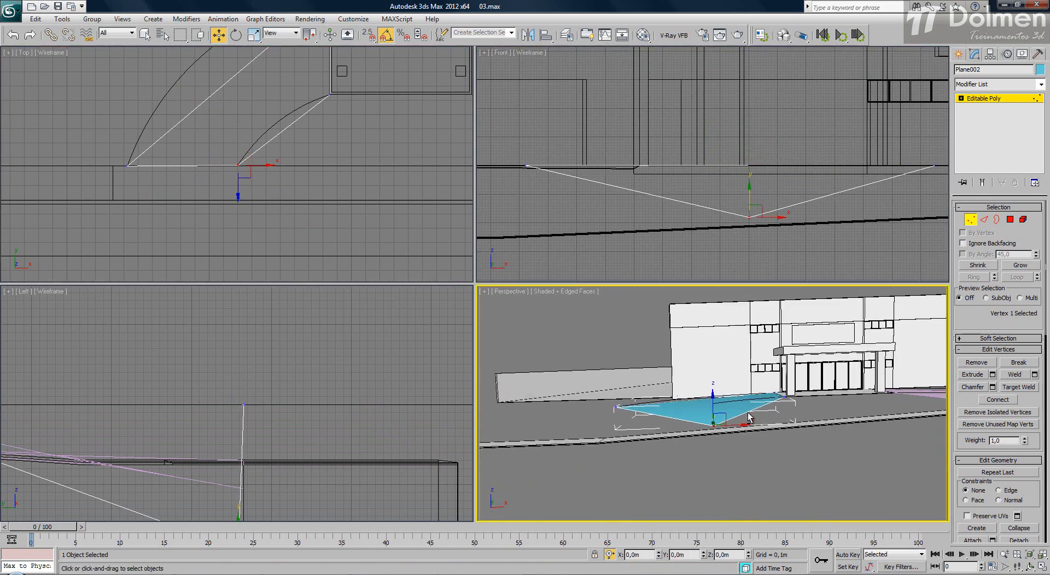
pyautogui.scroll(8, 750, 234)
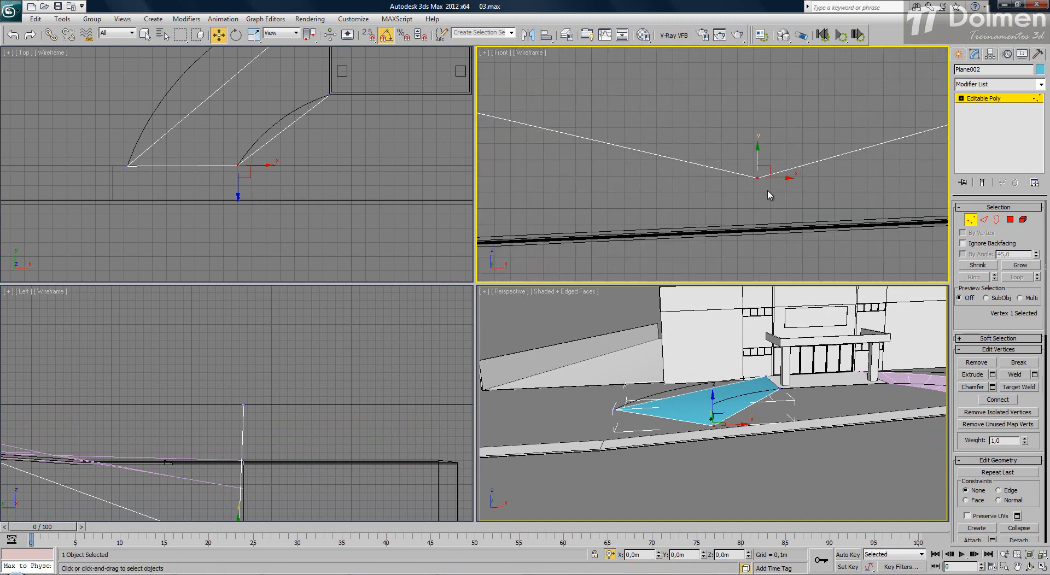
pyautogui.moveTo(749, 139); pyautogui.dragTo(742, 116, button='middle')
pyautogui.moveTo(742, 125); pyautogui.dragTo(746, 207)
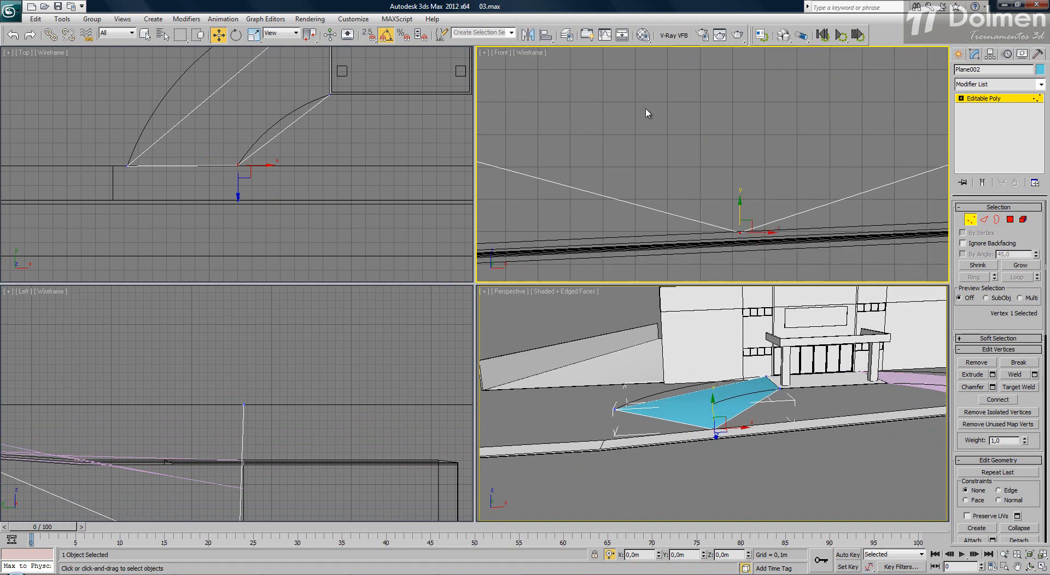
# - Lower the plane's outer-arc vertex at the sidewalk end down to the sloped sidewalk surface
pyautogui.scroll(-4, 647, 112)
pyautogui.moveTo(598, 105); pyautogui.dragTo(827, 159, button='middle')
pyautogui.scroll(-4, 642, 117)
pyautogui.moveTo(553, 93); pyautogui.dragTo(720, 163, button='middle')
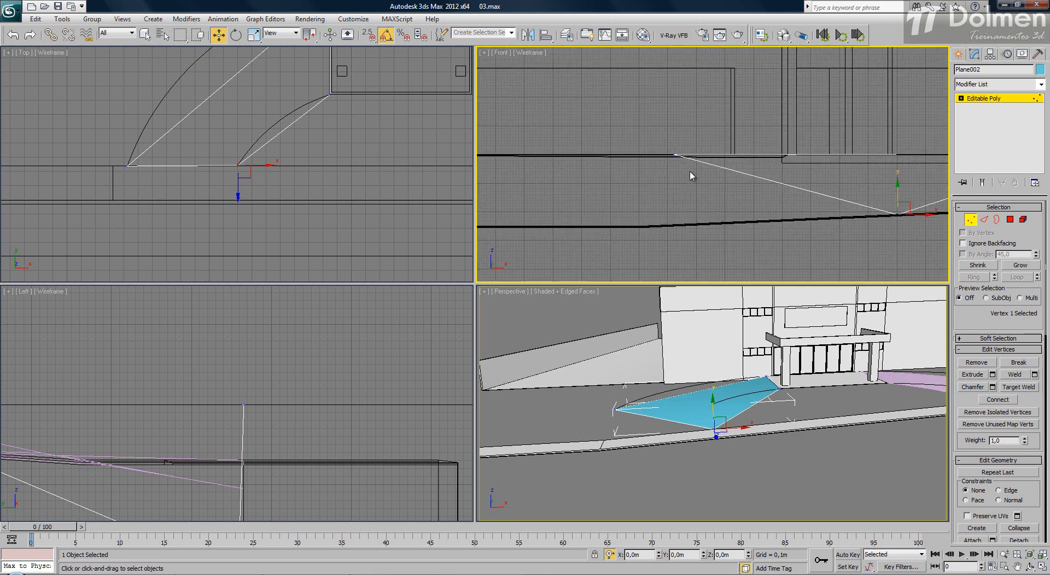
pyautogui.moveTo(691, 175); pyautogui.dragTo(672, 219)
pyautogui.scroll(2, 681, 233)
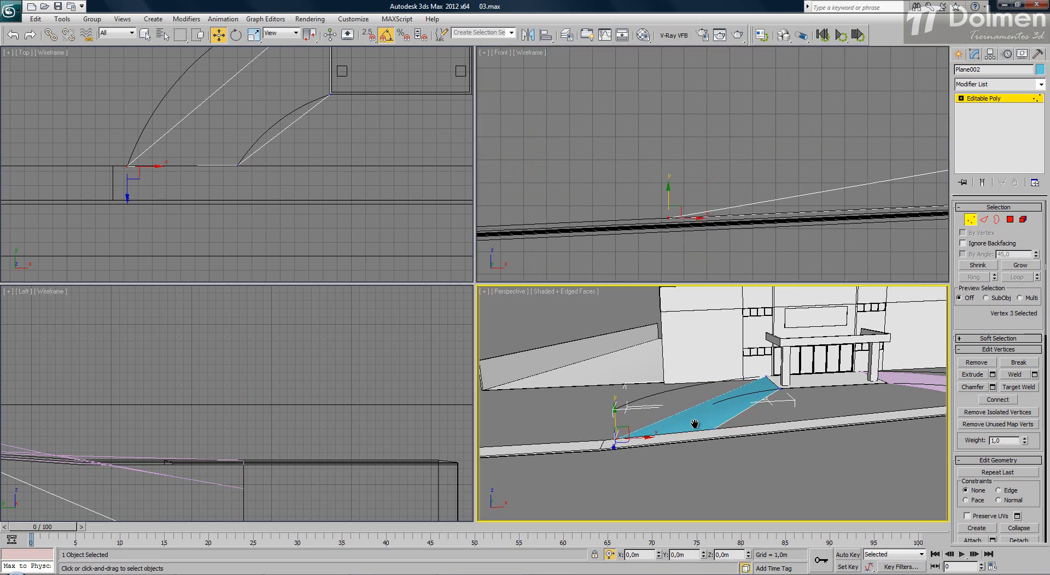
pyautogui.keyDown('alt'); pyautogui.moveTo(629, 425); pyautogui.dragTo(740, 434, button='middle'); pyautogui.keyUp('alt')
# - Connect the plane's two long side edges with a single segment across the middle of the ramp
pyautogui.moveTo(228, 129); pyautogui.dragTo(228, 162, button='middle')
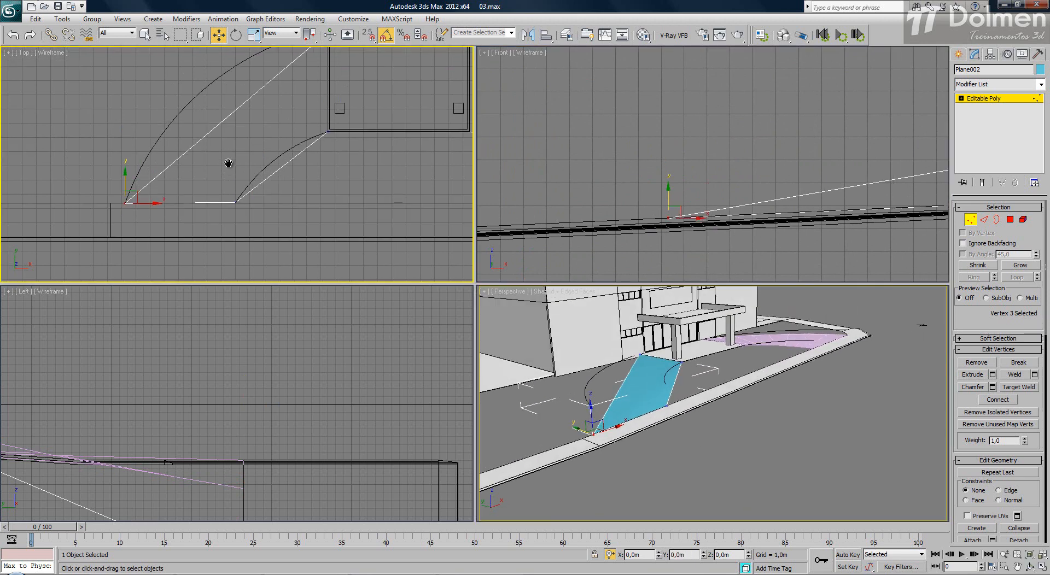
pyautogui.press('2')
pyautogui.moveTo(308, 184); pyautogui.dragTo(230, 98)
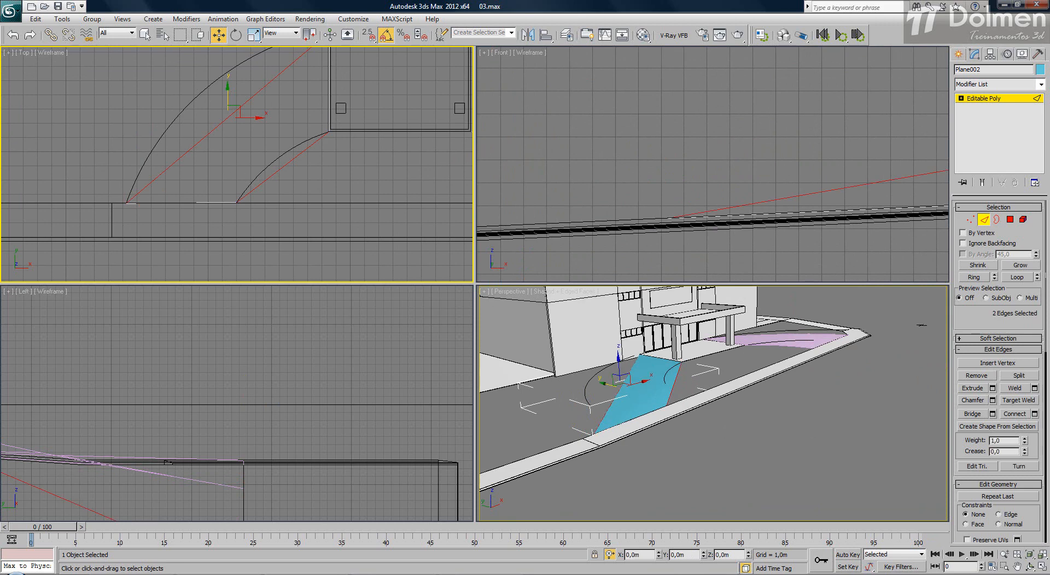
pyautogui.click(1035, 414)
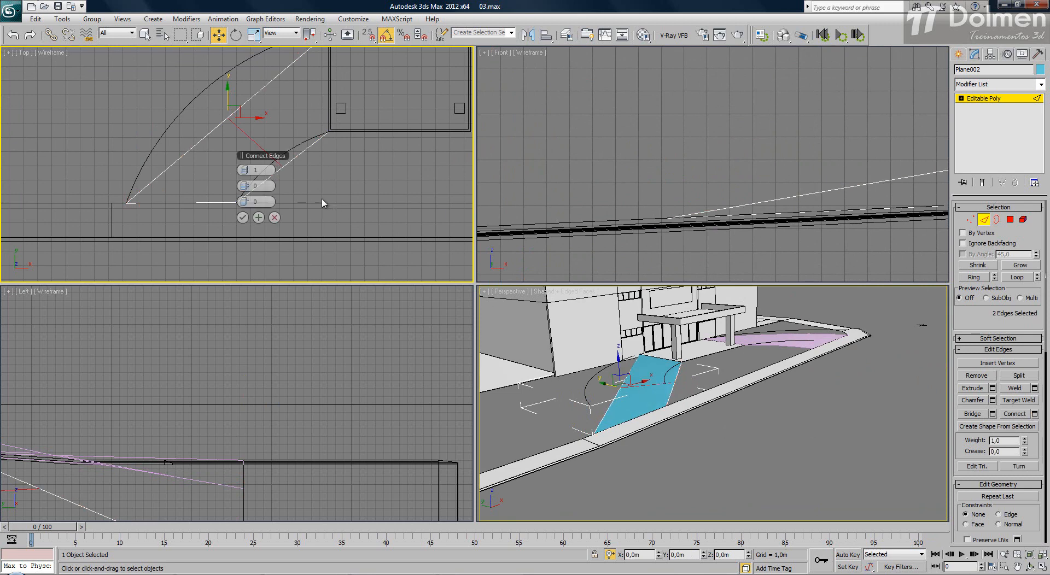
pyautogui.click(243, 218)
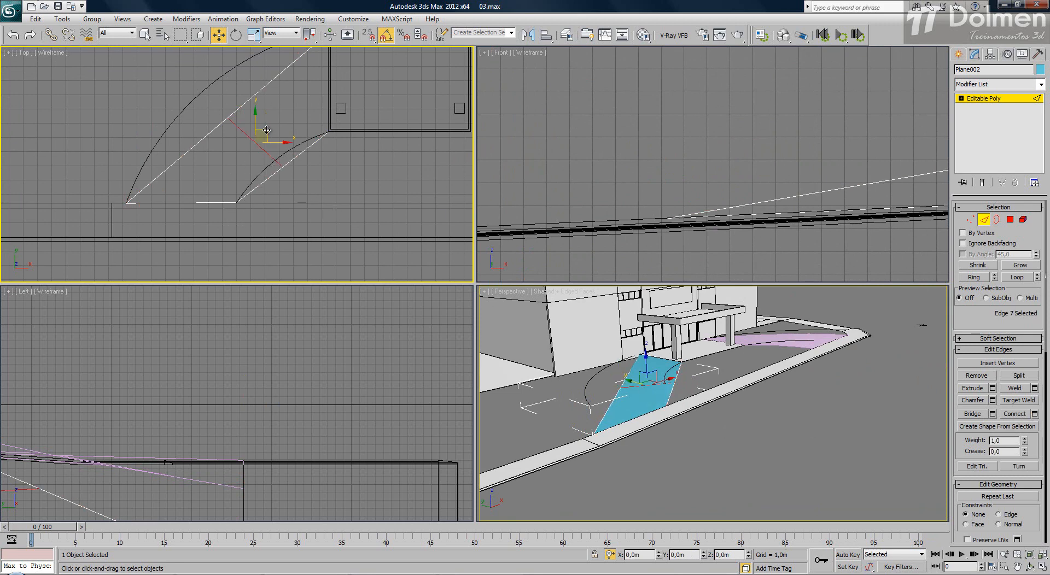
# - Move the new middle edge toward the arcs and place its two end vertices on the outer and inner arcs
pyautogui.moveTo(266, 129); pyautogui.dragTo(206, 82)
pyautogui.press('1')
pyautogui.click(220, 112)
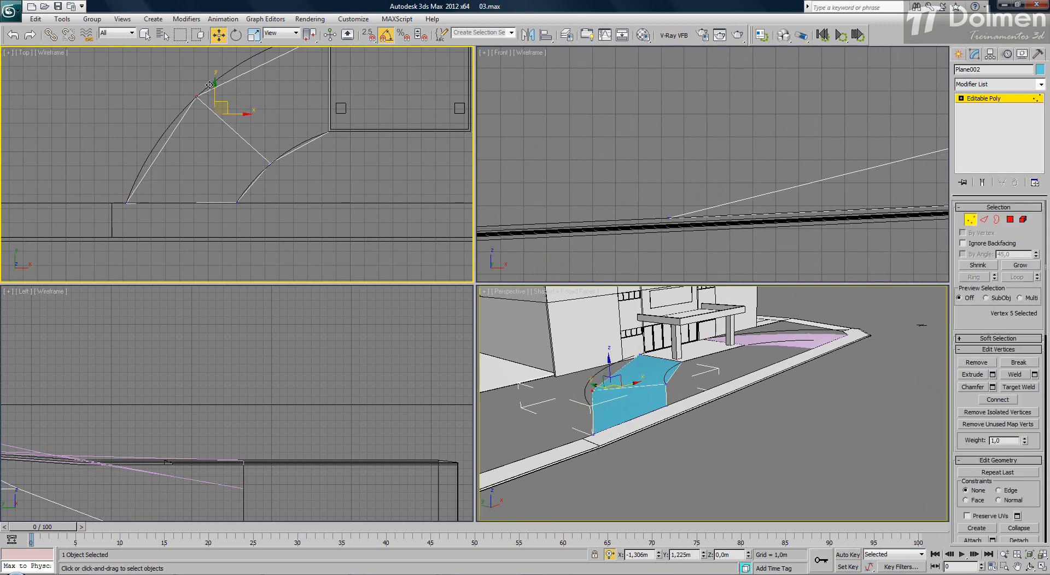
pyautogui.moveTo(260, 106); pyautogui.dragTo(258, 155, button='middle')
pyautogui.scroll(3, 287, 232)
pyautogui.moveTo(271, 156); pyautogui.dragTo(247, 209)
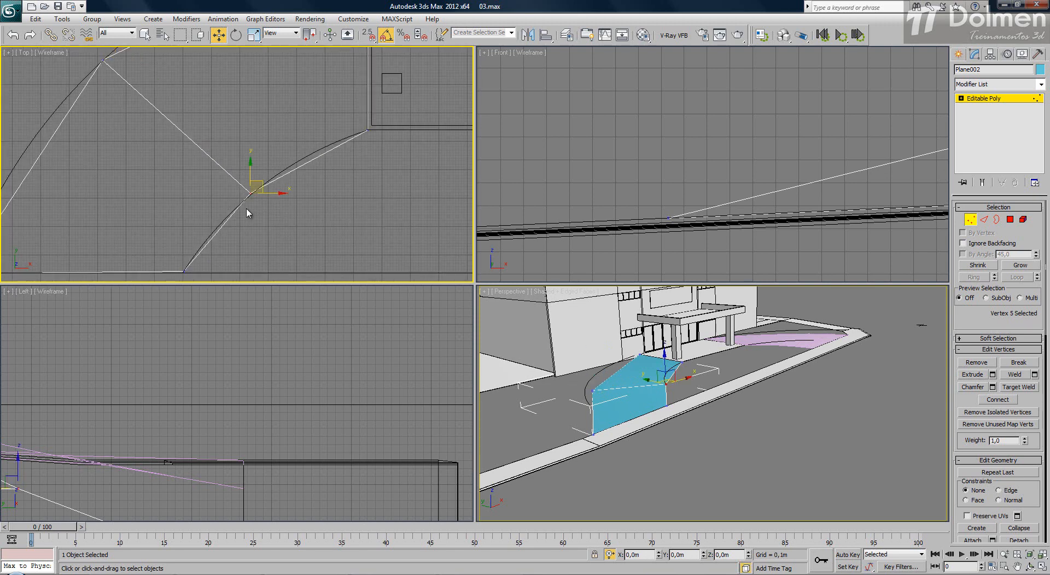
pyautogui.scroll(3, 258, 198)
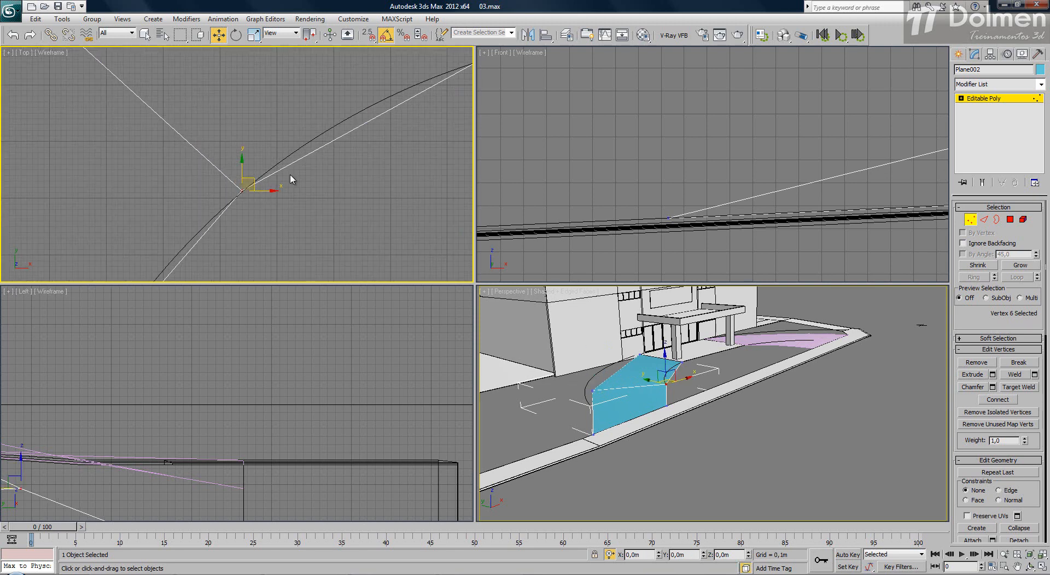
pyautogui.scroll(-3, 298, 172)
pyautogui.keyDown('alt'); pyautogui.moveTo(716, 387); pyautogui.dragTo(662, 392, button='middle'); pyautogui.keyUp('alt')
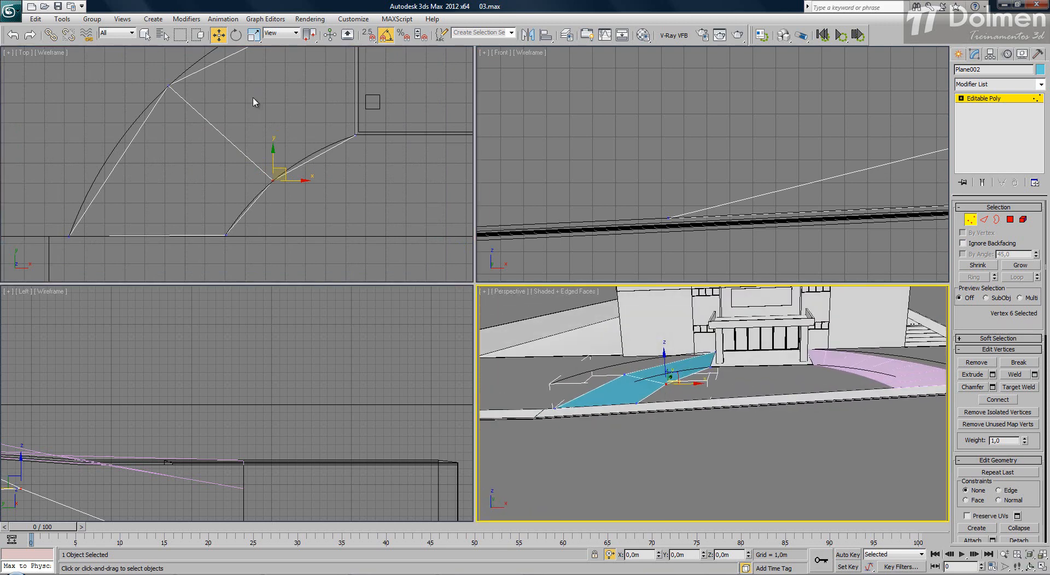
# - Connect the two side edges of the ramp's sidewalk half with 3 segments
pyautogui.moveTo(258, 131); pyautogui.dragTo(333, 134, button='middle')
pyautogui.press('2')
pyautogui.moveTo(356, 207); pyautogui.dragTo(136, 210)
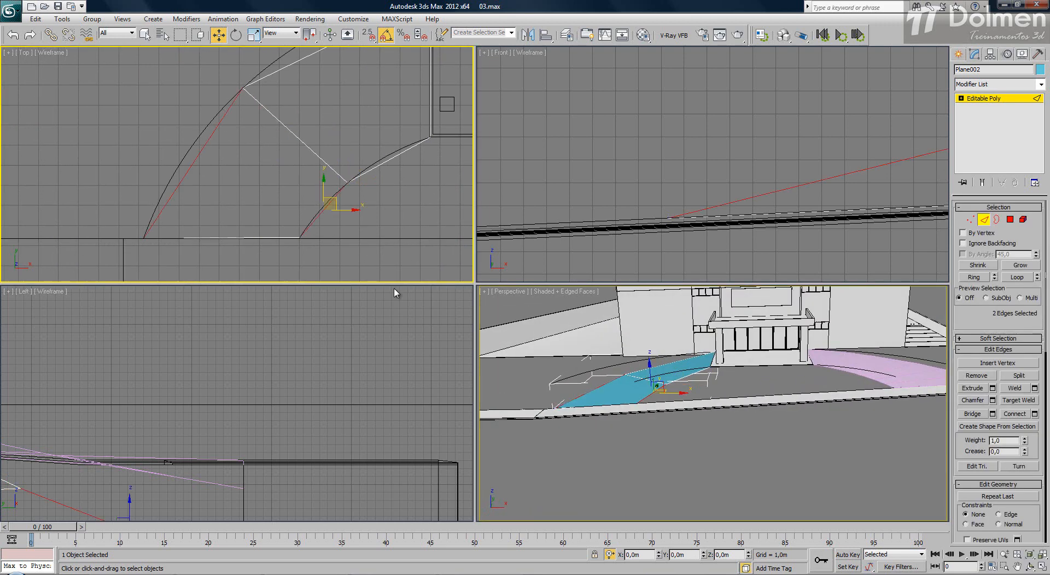
pyautogui.click(1035, 414)
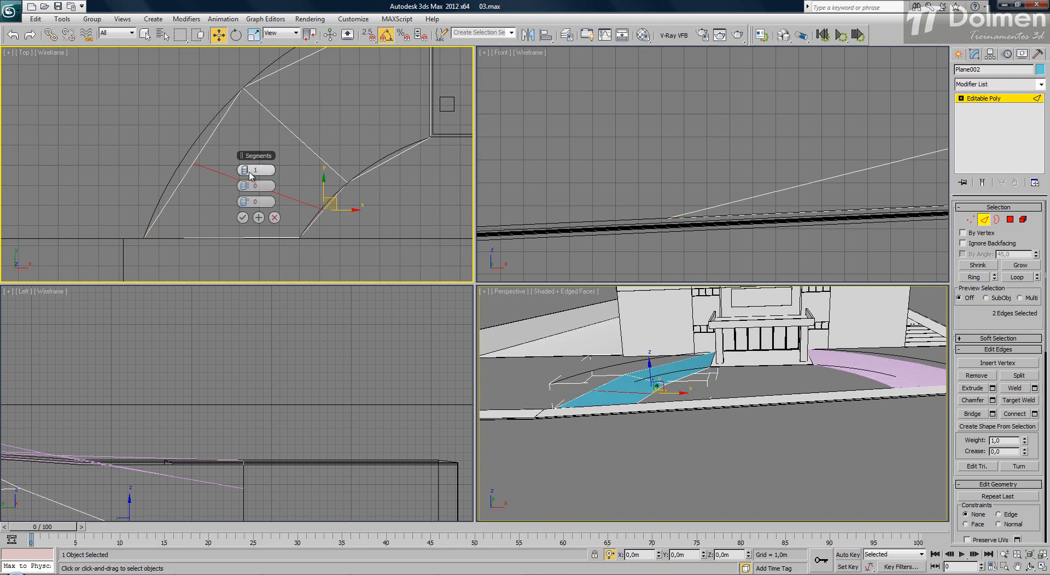
pyautogui.moveTo(244, 170); pyautogui.dragTo(247, 167)
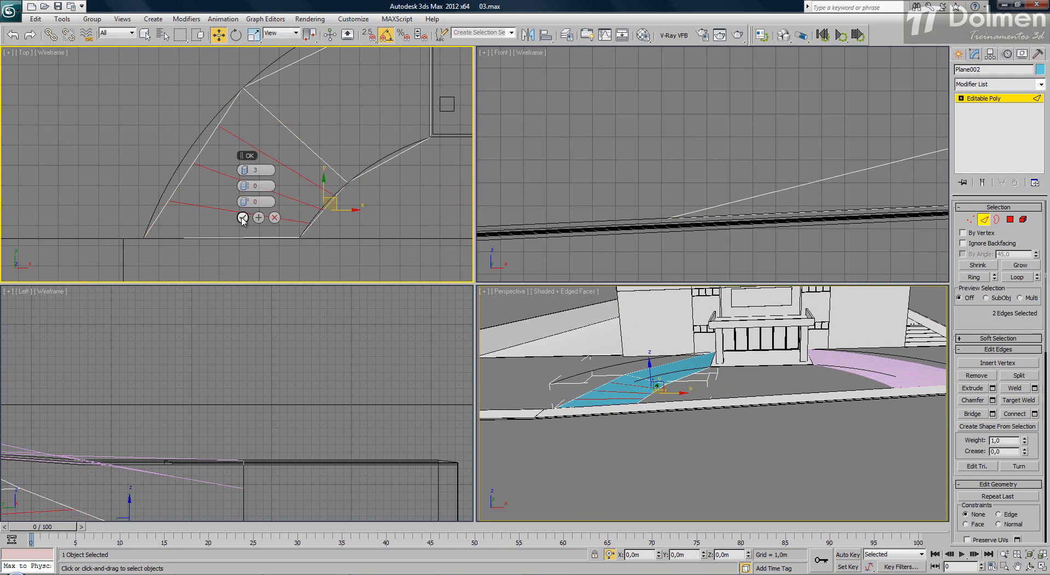
pyautogui.click(242, 218)
# - Connect the two side edges of the ramp's entrance half with the same 3 segments
pyautogui.moveTo(351, 158); pyautogui.dragTo(310, 209, button='middle')
pyautogui.moveTo(337, 56); pyautogui.dragTo(337, 245)
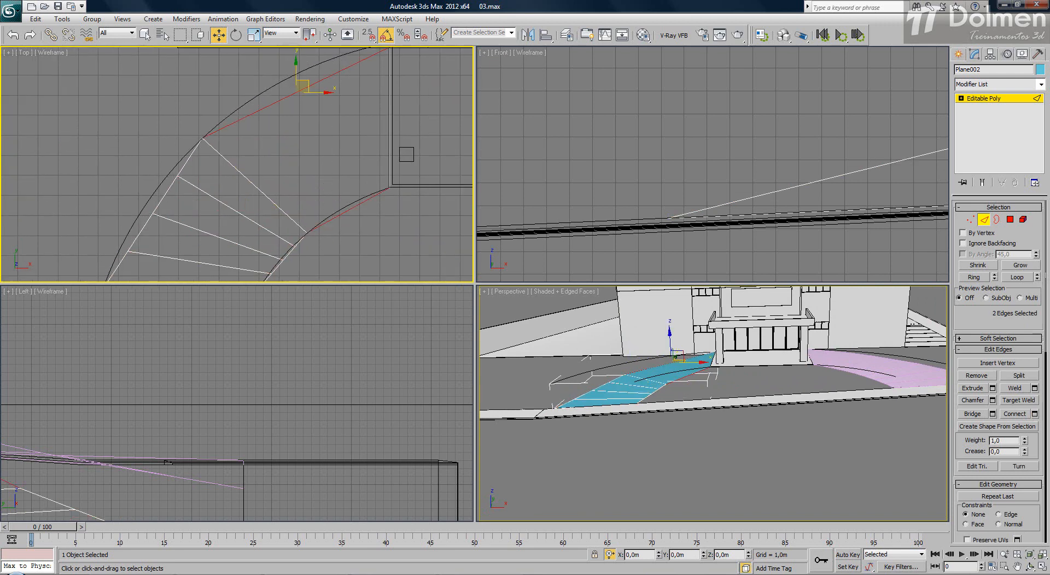
pyautogui.click(1018, 416)
# - Move the three inner-side vertices of the ramp's entrance half onto the inner arc in plan
pyautogui.press('1')
pyautogui.moveTo(340, 75); pyautogui.dragTo(349, 208, button='middle')
pyautogui.scroll(5, 349, 209)
pyautogui.click(370, 202)
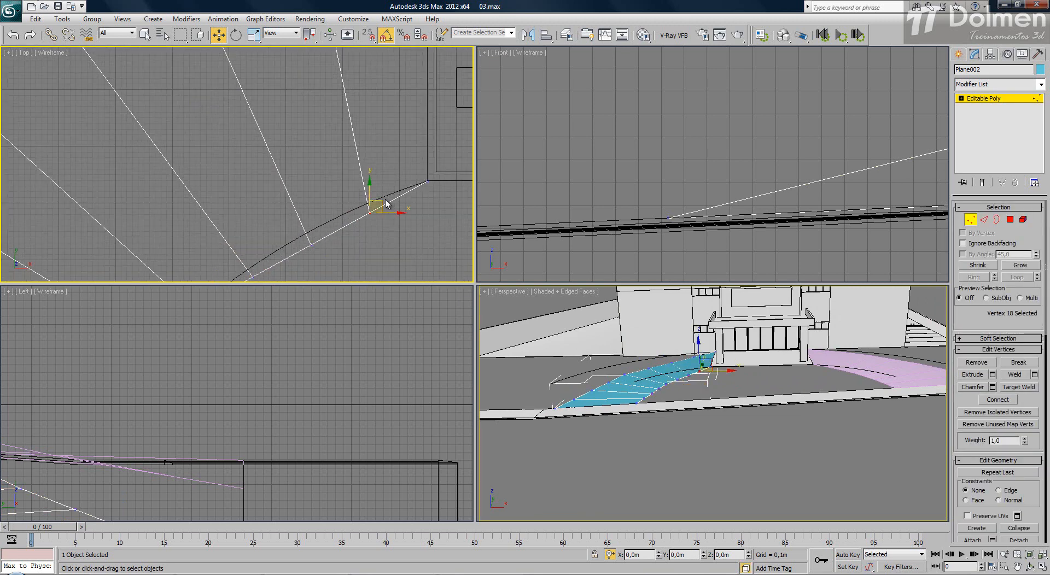
pyautogui.moveTo(386, 203); pyautogui.dragTo(377, 189)
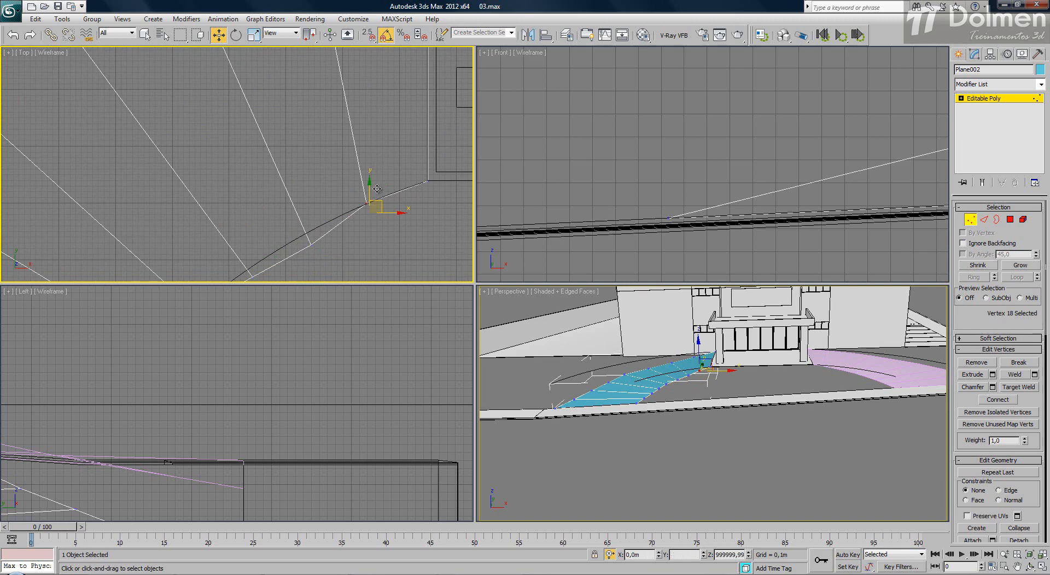
pyautogui.click(311, 245)
pyautogui.moveTo(315, 235); pyautogui.dragTo(312, 224)
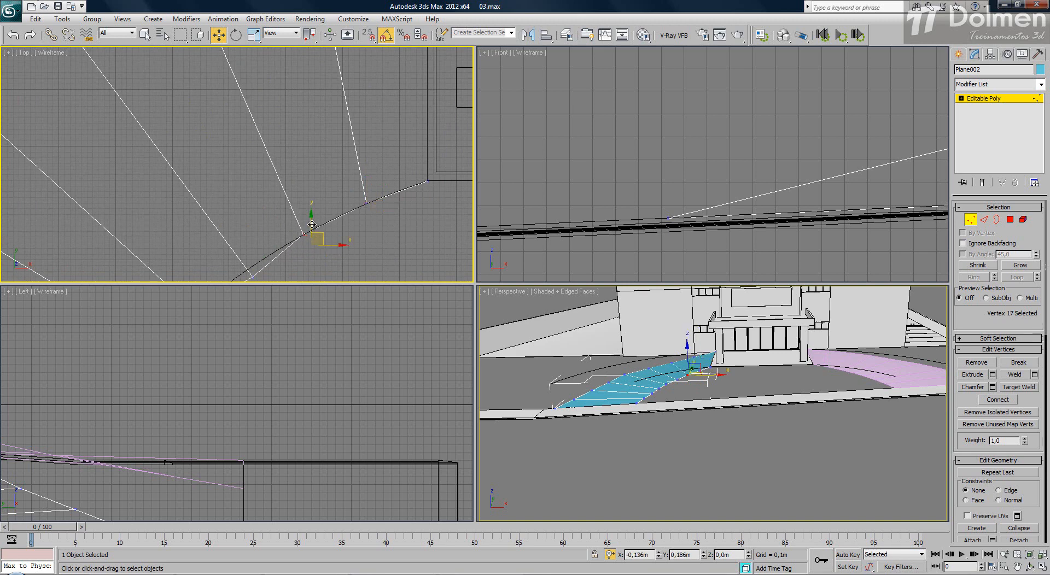
pyautogui.moveTo(311, 230); pyautogui.dragTo(296, 177, button='middle')
pyautogui.moveTo(264, 239); pyautogui.dragTo(265, 238)
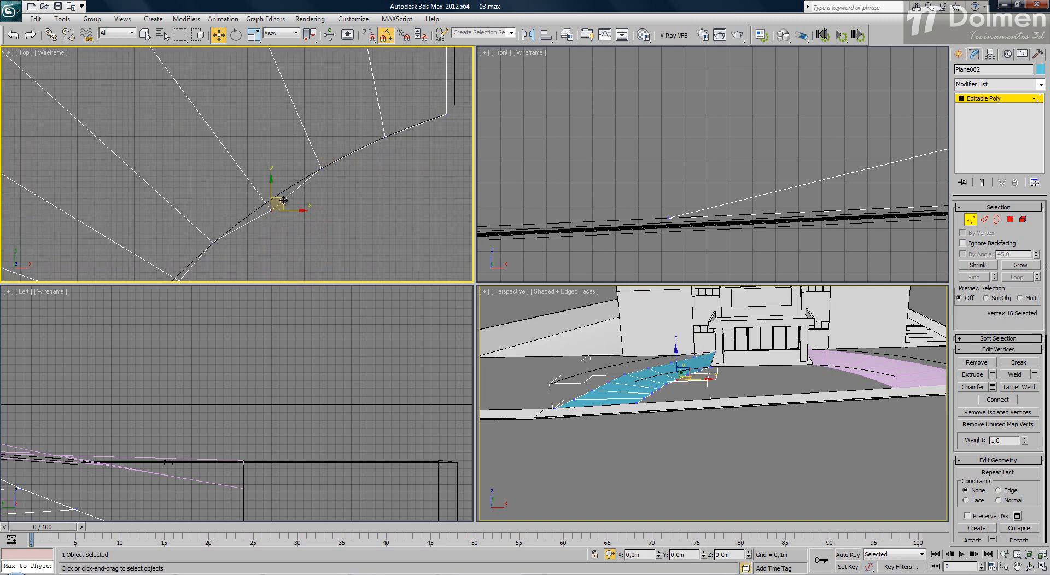
pyautogui.moveTo(282, 198); pyautogui.dragTo(277, 193)
# - Move the three inner-side vertices of the ramp's sidewalk half onto the inner arc in plan
pyautogui.moveTo(278, 192); pyautogui.dragTo(337, 131, button='middle')
pyautogui.click(240, 220)
pyautogui.moveTo(248, 219); pyautogui.dragTo(249, 214)
pyautogui.moveTo(233, 241); pyautogui.dragTo(352, 202, button='middle')
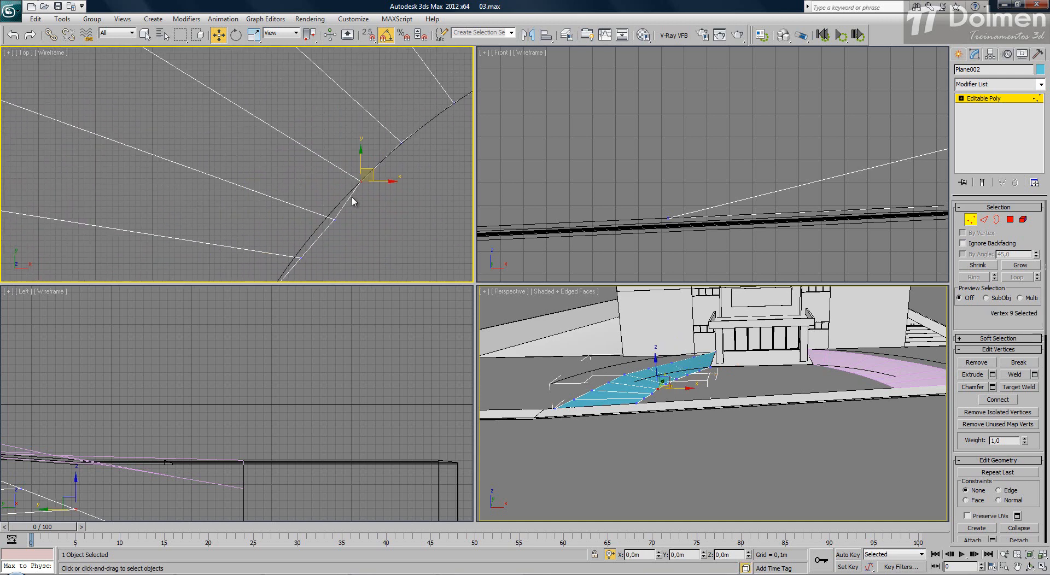
pyautogui.click(335, 219)
pyautogui.moveTo(343, 209); pyautogui.dragTo(332, 207)
pyautogui.moveTo(324, 246); pyautogui.dragTo(386, 213, button='middle')
pyautogui.moveTo(348, 234); pyautogui.dragTo(366, 214)
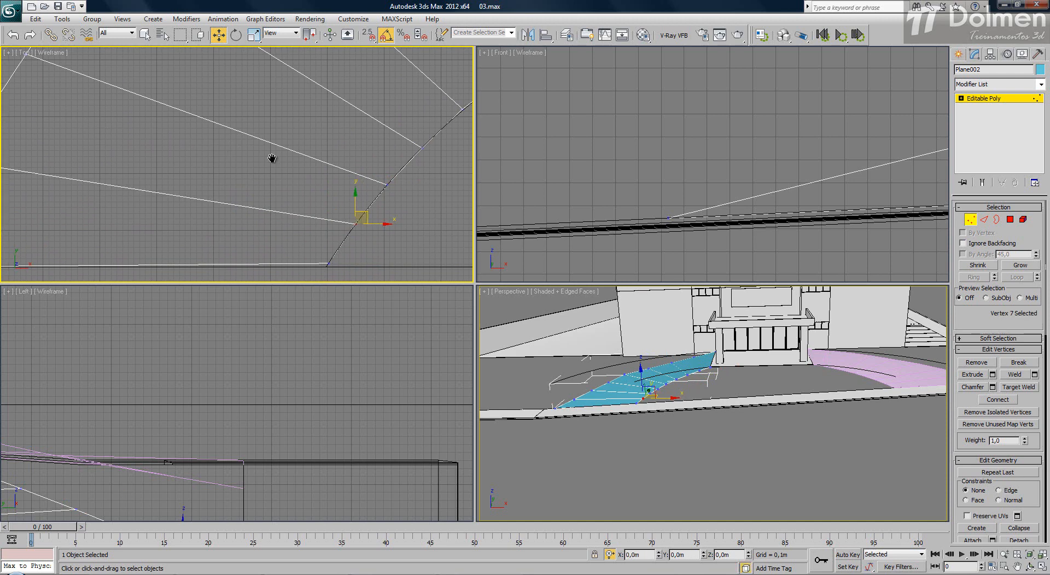
# - Move the three outer-side vertices of the ramp's sidewalk half onto the outer arc in plan
pyautogui.moveTo(272, 159); pyautogui.dragTo(291, 168, button='middle')
pyautogui.moveTo(151, 216); pyautogui.dragTo(172, 169)
pyautogui.moveTo(172, 168); pyautogui.dragTo(250, 211, button='middle')
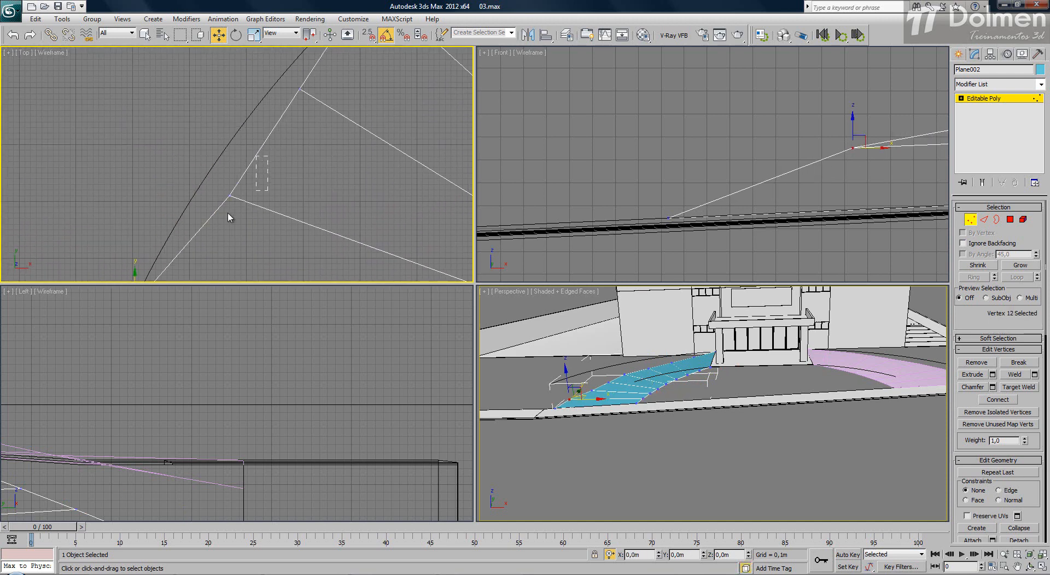
pyautogui.moveTo(230, 216); pyautogui.dragTo(196, 172)
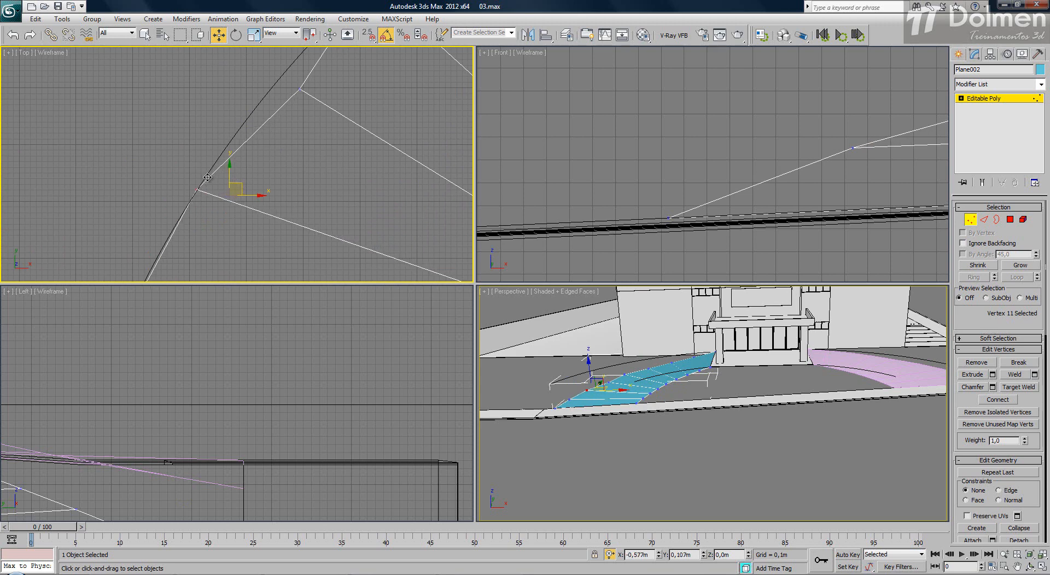
pyautogui.moveTo(268, 166); pyautogui.dragTo(269, 241, button='middle')
pyautogui.moveTo(270, 146); pyautogui.dragTo(340, 223)
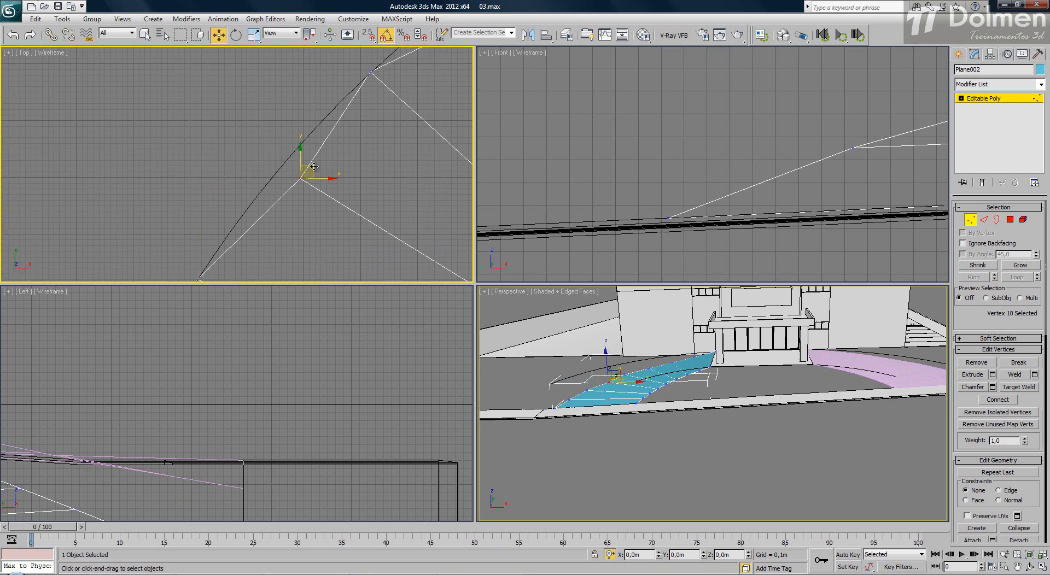
pyautogui.moveTo(305, 168); pyautogui.dragTo(285, 166)
# - Move the three outer-side vertices of the ramp's entrance half onto the outer arc in plan
pyautogui.moveTo(323, 188); pyautogui.dragTo(268, 279, button='middle')
pyautogui.moveTo(409, 124); pyautogui.dragTo(265, 125, button='middle')
pyautogui.click(296, 141)
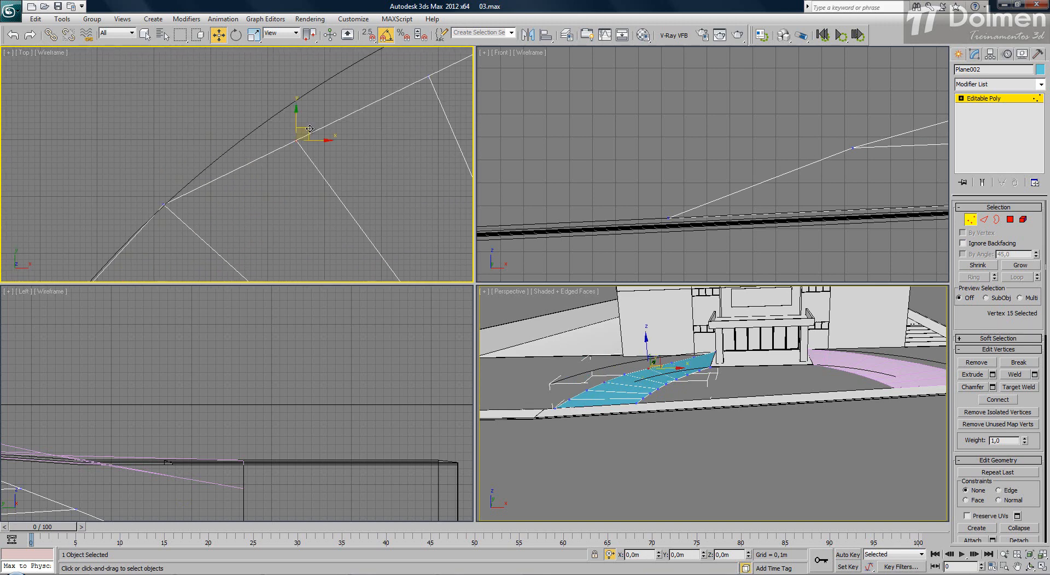
pyautogui.moveTo(309, 128); pyautogui.dragTo(287, 104)
pyautogui.moveTo(287, 104); pyautogui.dragTo(249, 194, button='middle')
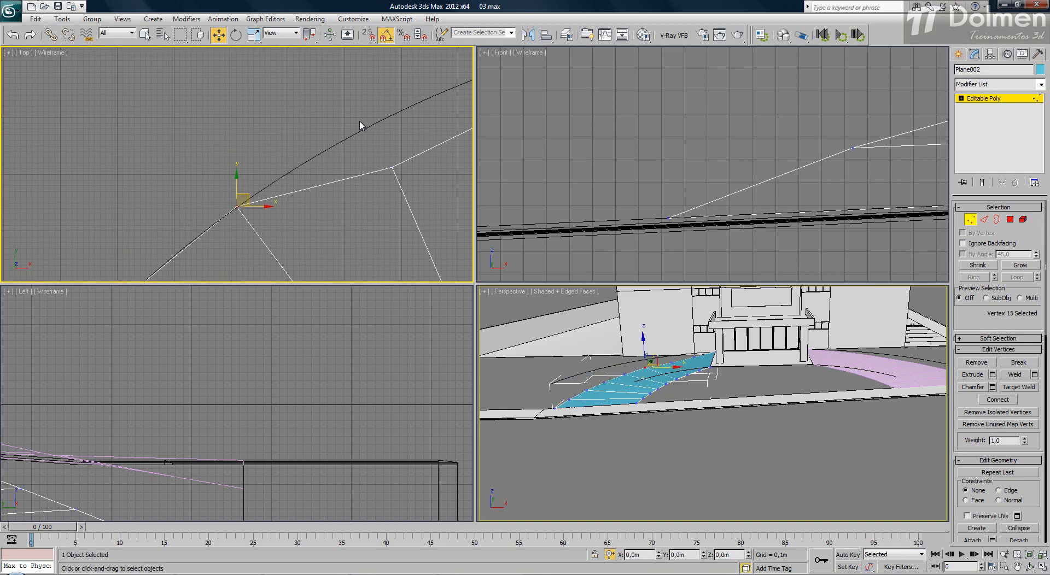
pyautogui.moveTo(413, 198); pyautogui.dragTo(413, 198)
pyautogui.moveTo(404, 159); pyautogui.dragTo(380, 119)
pyautogui.moveTo(380, 120); pyautogui.dragTo(142, 179, button='middle')
pyautogui.moveTo(226, 130); pyautogui.dragTo(327, 189)
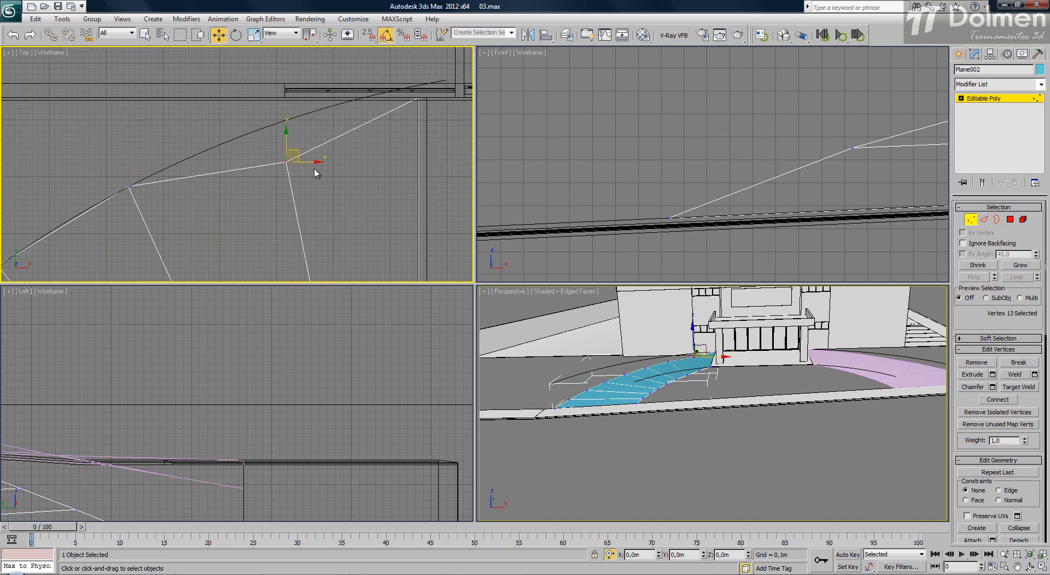
pyautogui.moveTo(298, 152); pyautogui.dragTo(281, 117)
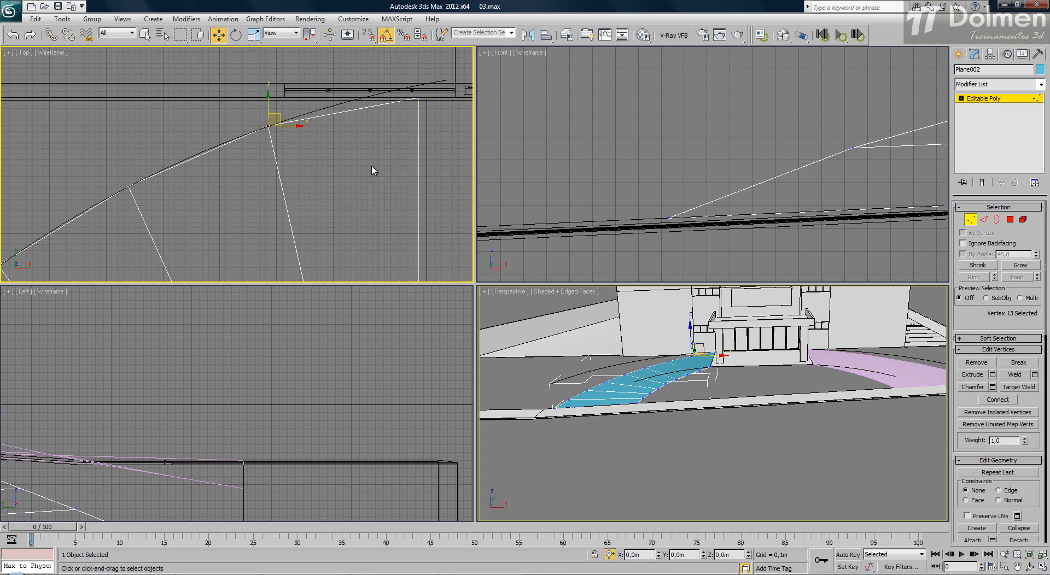
# - Finish vertex editing, deselect the ramp and maximize the perspective view to show both ramps with the building
pyautogui.click(970, 219)
pyautogui.click(783, 437)
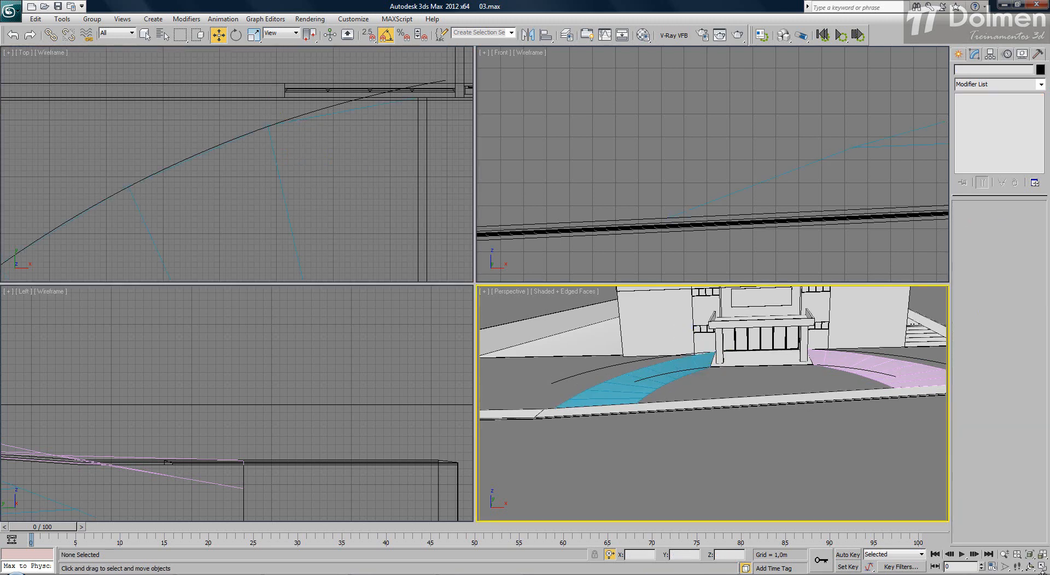
pyautogui.click(1041, 567)
pyautogui.scroll(-5, 513, 383)
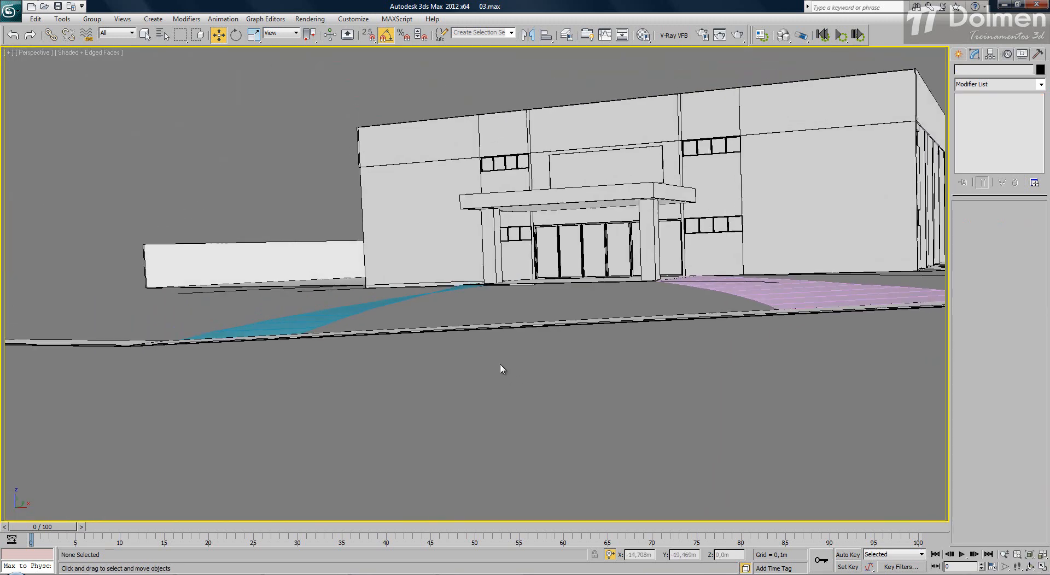
# - Examine the open area between the two ramps in perspective and in plan
pyautogui.scroll(3, 503, 370)
pyautogui.keyDown('alt'); pyautogui.moveTo(503, 370); pyautogui.dragTo(338, 422, button='middle'); pyautogui.keyUp('alt')
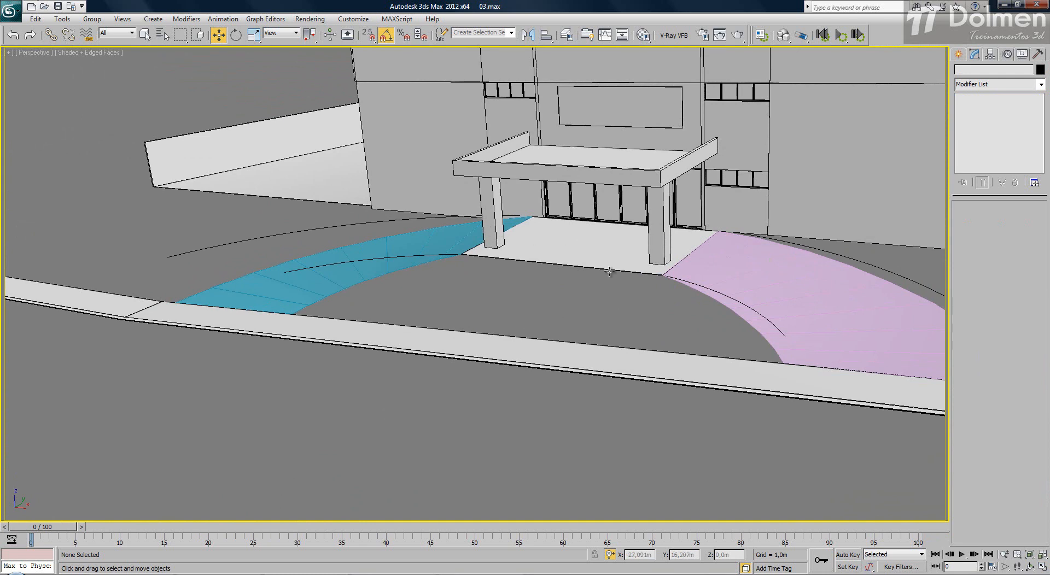
pyautogui.click(1042, 568)
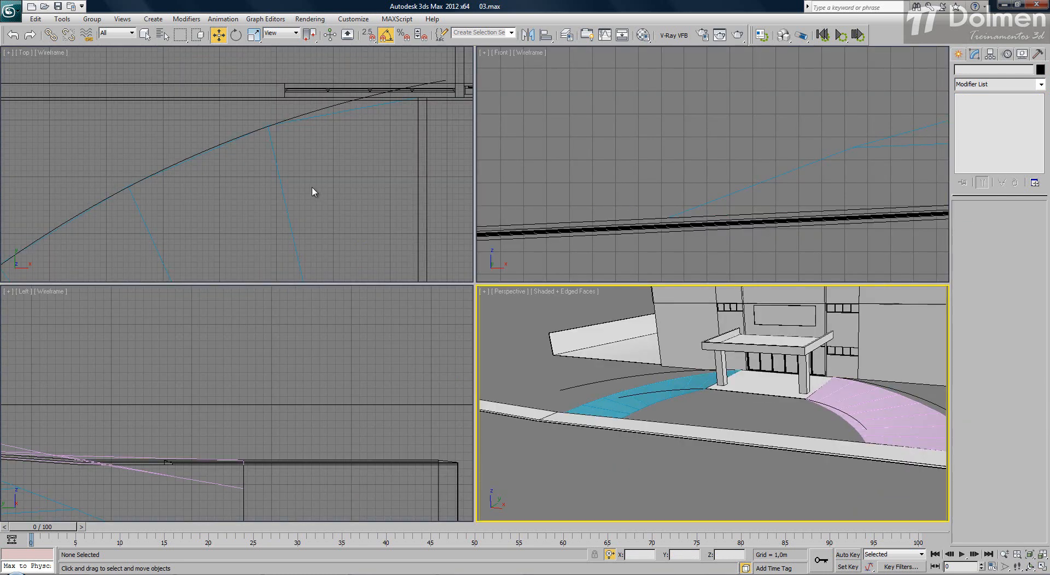
pyautogui.scroll(-2, 314, 192)
pyautogui.scroll(-5, 282, 155)
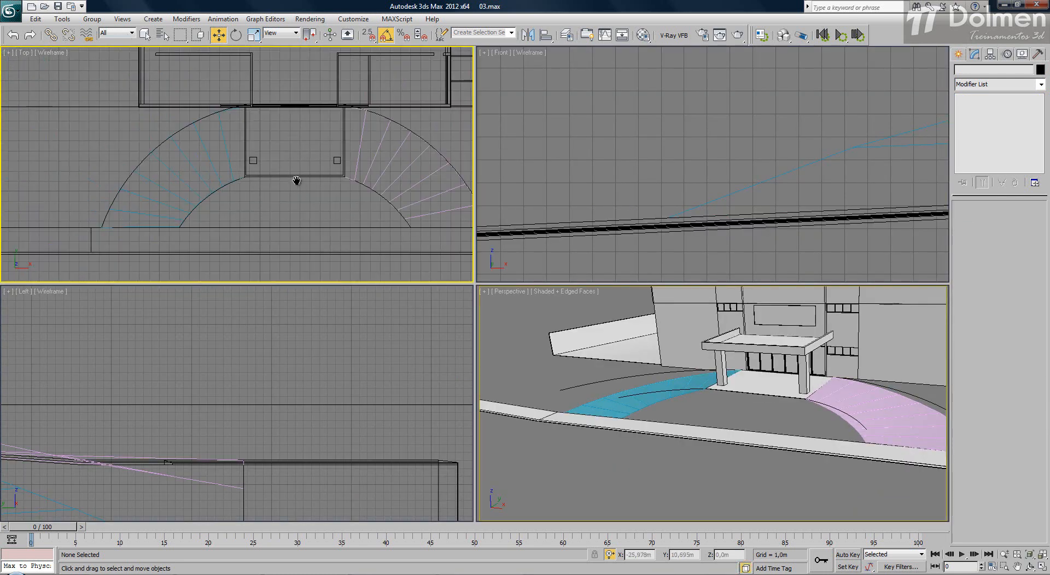
pyautogui.click(1042, 568)
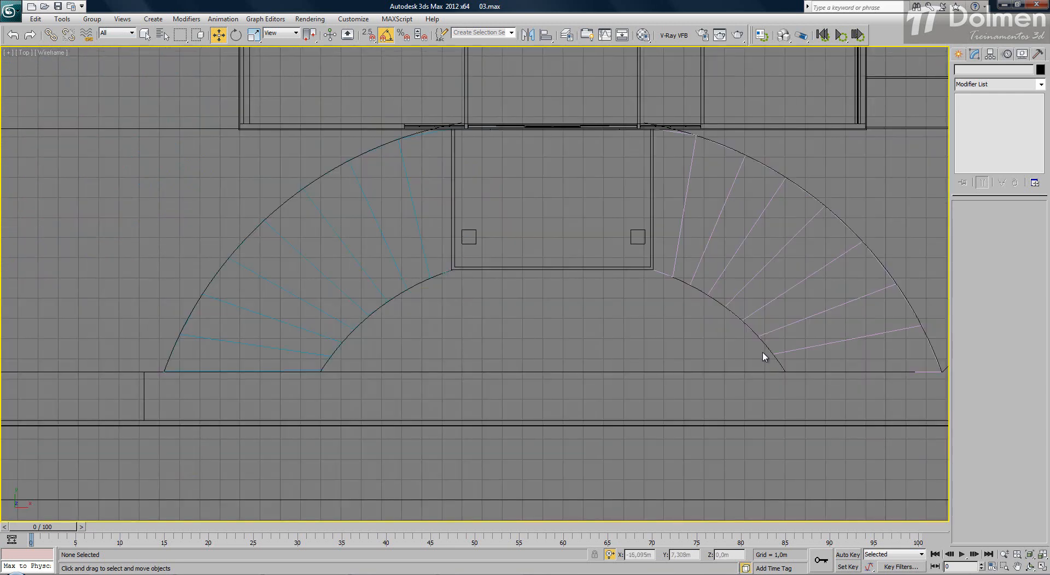
pyautogui.click(959, 54)
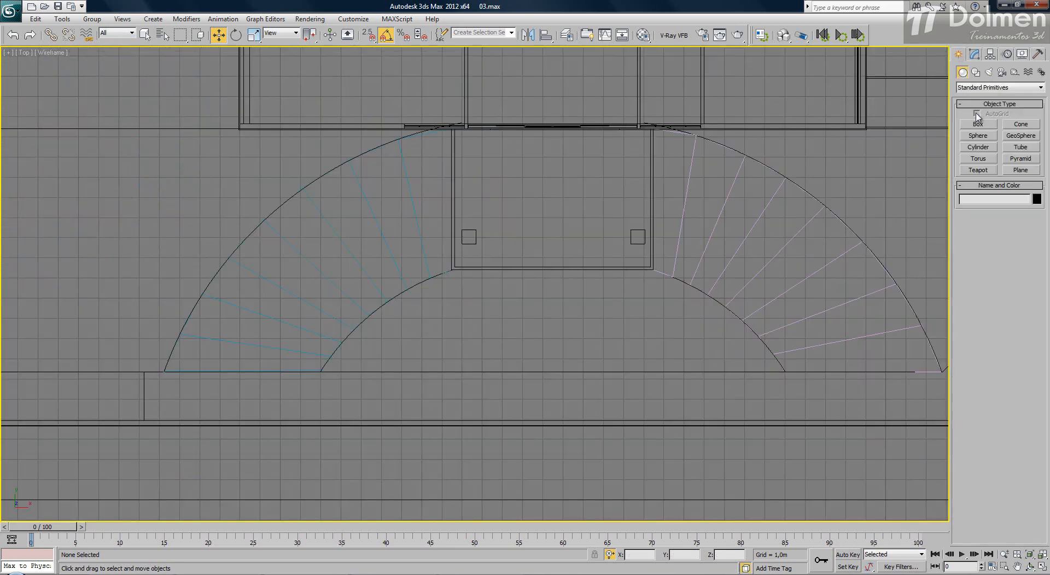
pyautogui.click(1020, 171)
# - Move the blue ramp's inner corner vertex at the sidewalk onto the end of the inner arc and finish vertex editing
pyautogui.scroll(6, 313, 390)
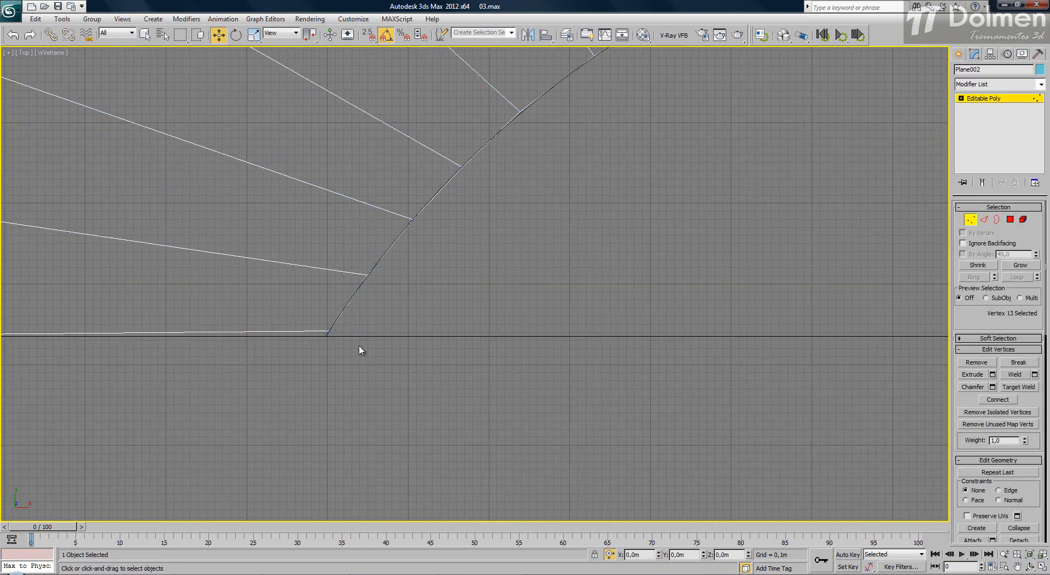
pyautogui.click(327, 332)
pyautogui.scroll(2, 375, 328)
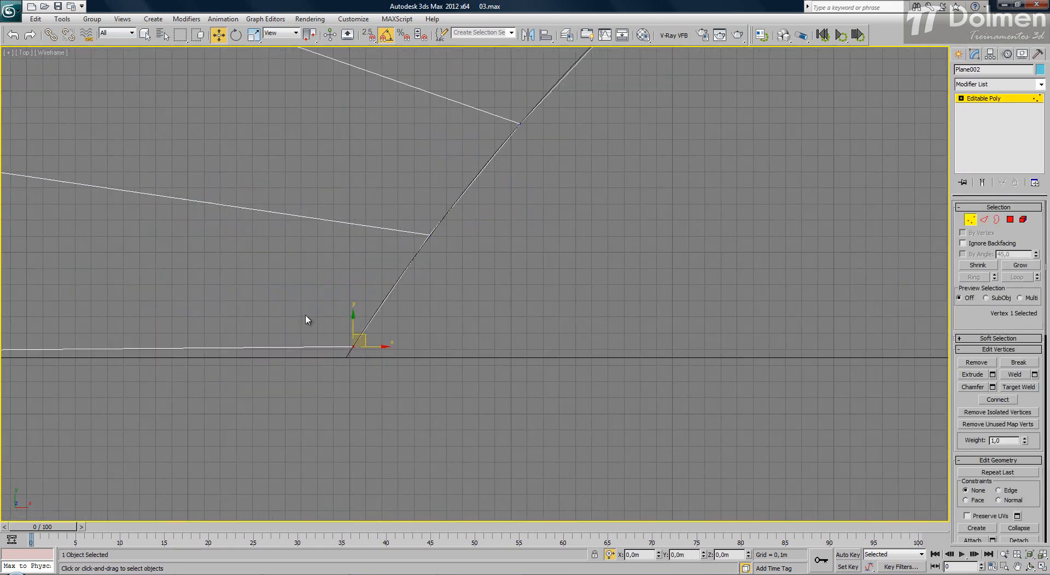
pyautogui.moveTo(383, 351); pyautogui.dragTo(373, 367)
pyautogui.scroll(-10, 382, 368)
pyautogui.press('1')
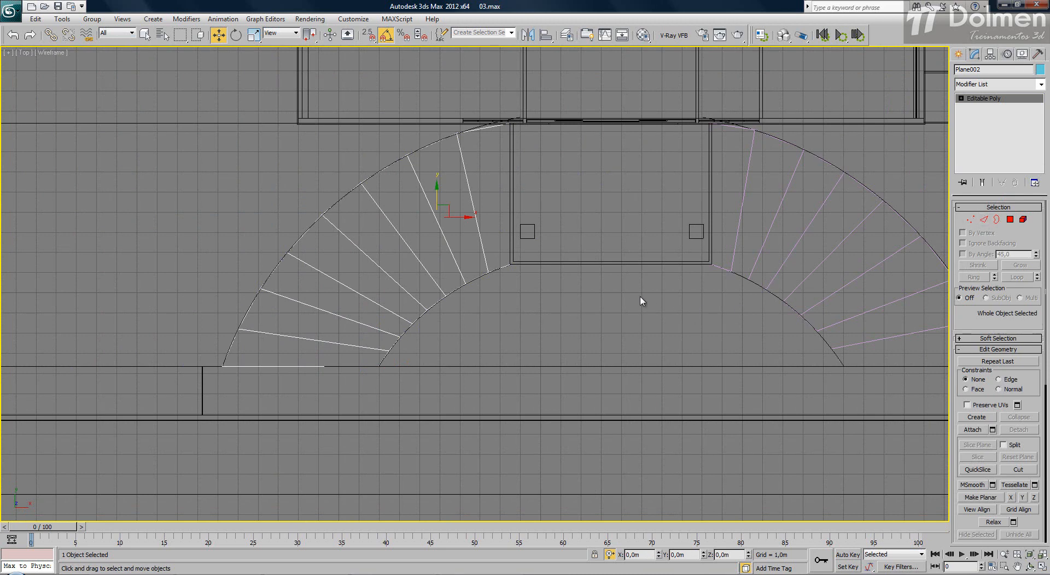
# - Draw a plane of 5,045 m by 16,521 m, snapped from the blue ramp's inner arc end to the landing's far front corner
pyautogui.click(959, 54)
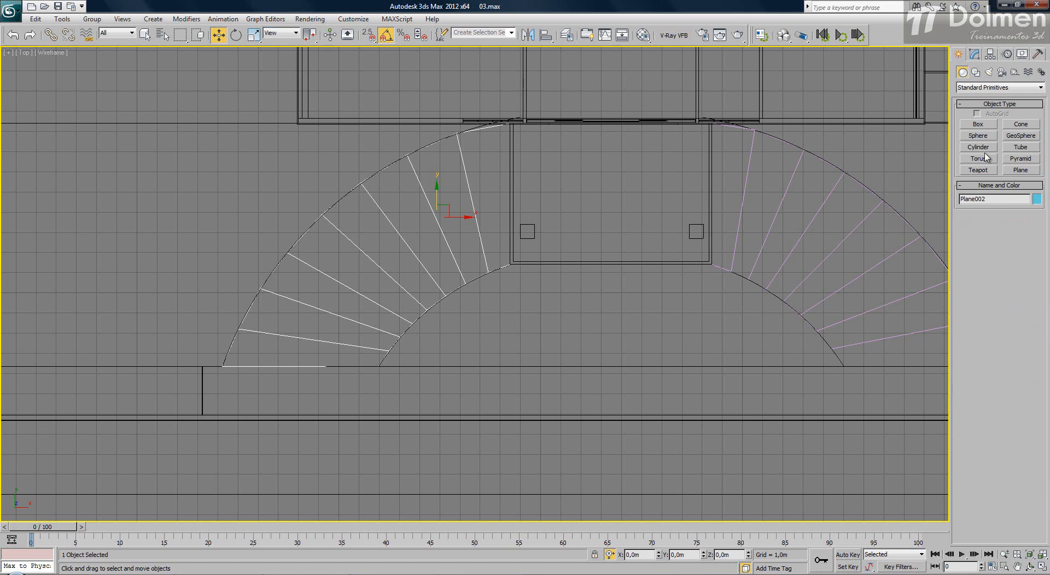
pyautogui.click(1018, 170)
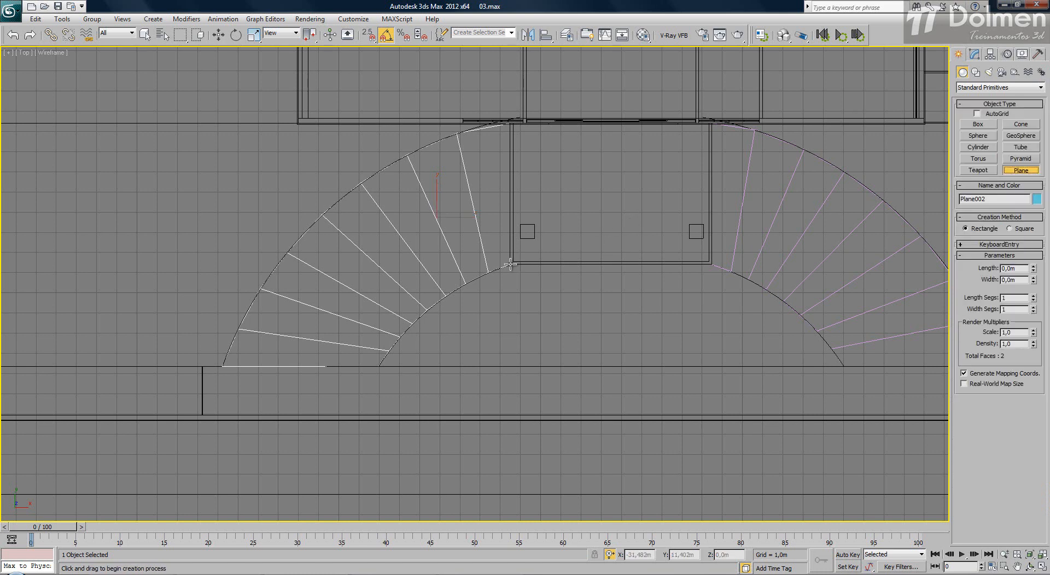
pyautogui.press('s')
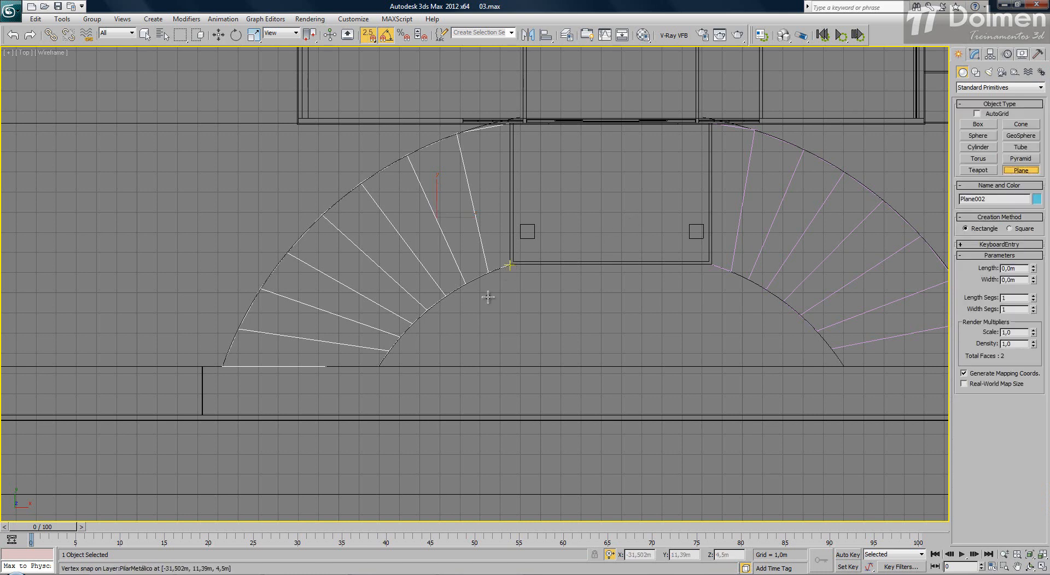
pyautogui.click(381, 374)
pyautogui.moveTo(382, 373); pyautogui.dragTo(711, 267)
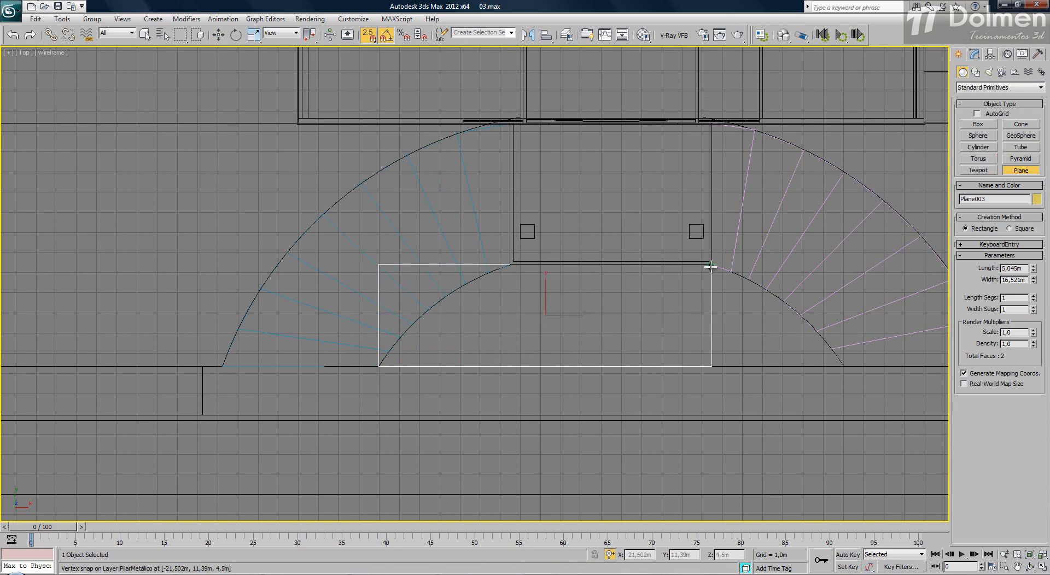
pyautogui.click(1042, 567)
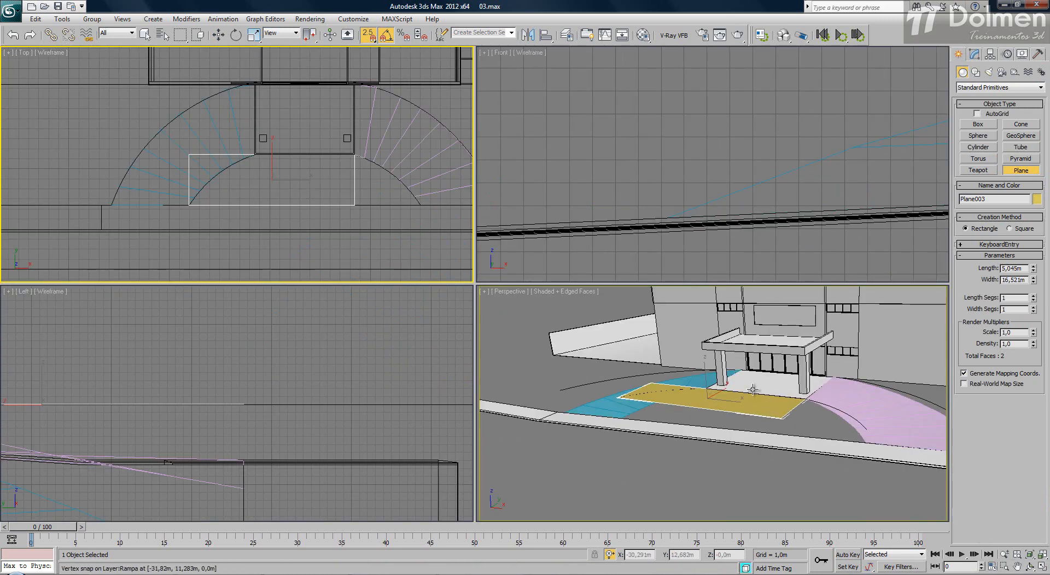
# - Convert the new plane between the ramps to an Editable Poly
pyautogui.rightClick(219, 164)
pyautogui.rightClick(202, 162)
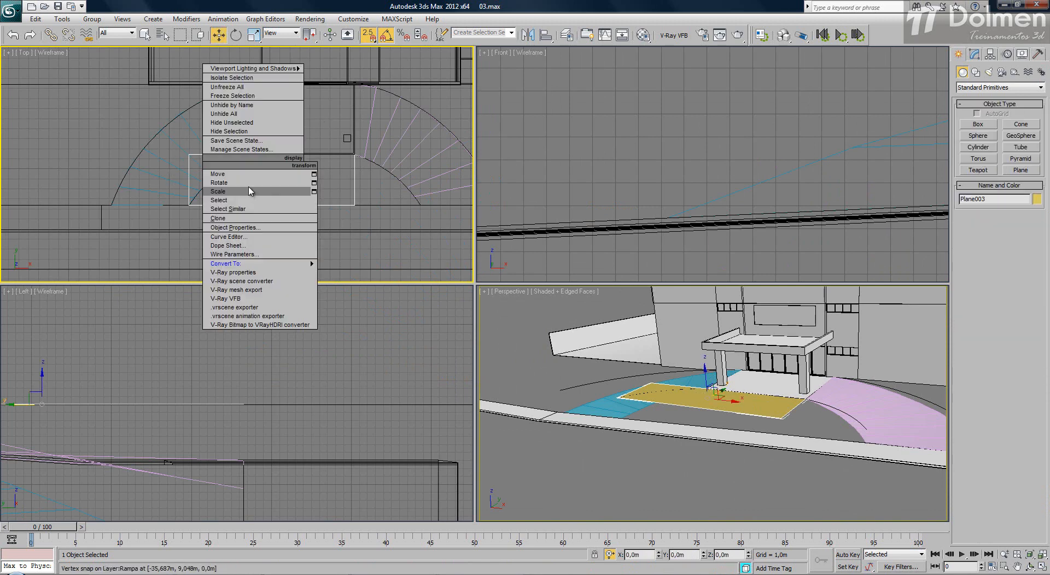
pyautogui.moveTo(246, 264)
pyautogui.click(361, 274)
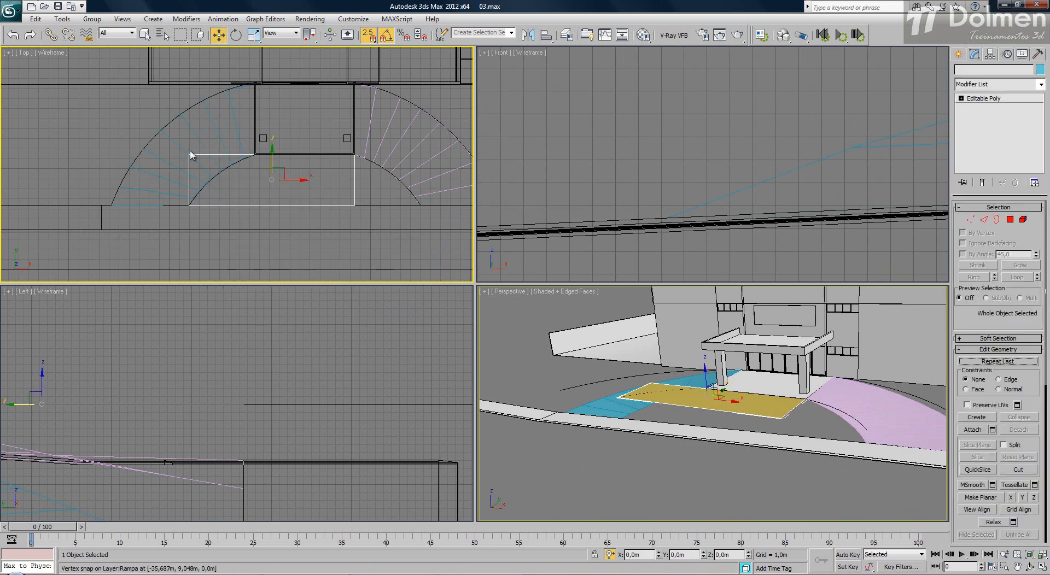
# - Move the plane's rear vertex on the blue ramp's side onto the landing's front corner in plan
pyautogui.press('1')
pyautogui.moveTo(216, 265); pyautogui.dragTo(216, 265)
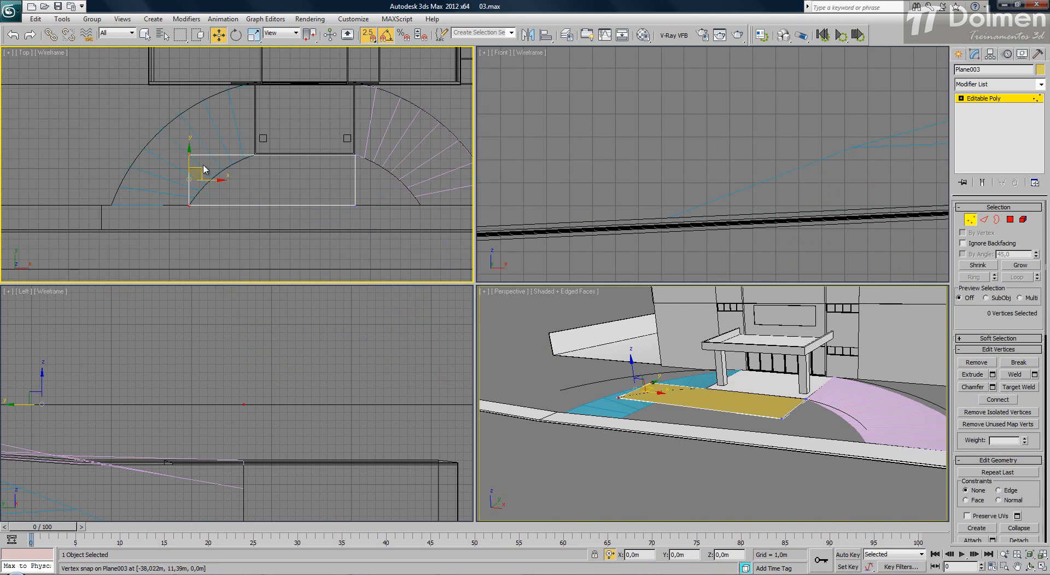
pyautogui.press('s')
pyautogui.moveTo(215, 156); pyautogui.dragTo(243, 171)
pyautogui.scroll(6, 252, 164)
pyautogui.press('s')
pyautogui.hotkey('ctrl', 'z')
pyautogui.press('s')
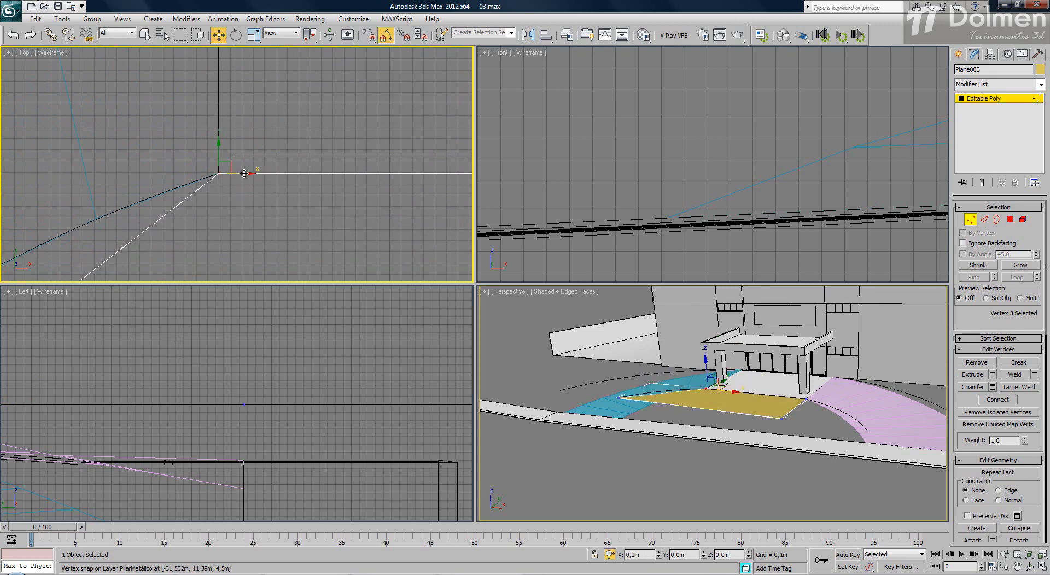
# - Move the plane's front vertex on the pink ramp's side out to the end of the inner arc in plan
pyautogui.scroll(-3, 252, 167)
pyautogui.scroll(-2, 358, 220)
pyautogui.moveTo(367, 213); pyautogui.dragTo(161, 144, button='middle')
pyautogui.moveTo(293, 240); pyautogui.dragTo(438, 231)
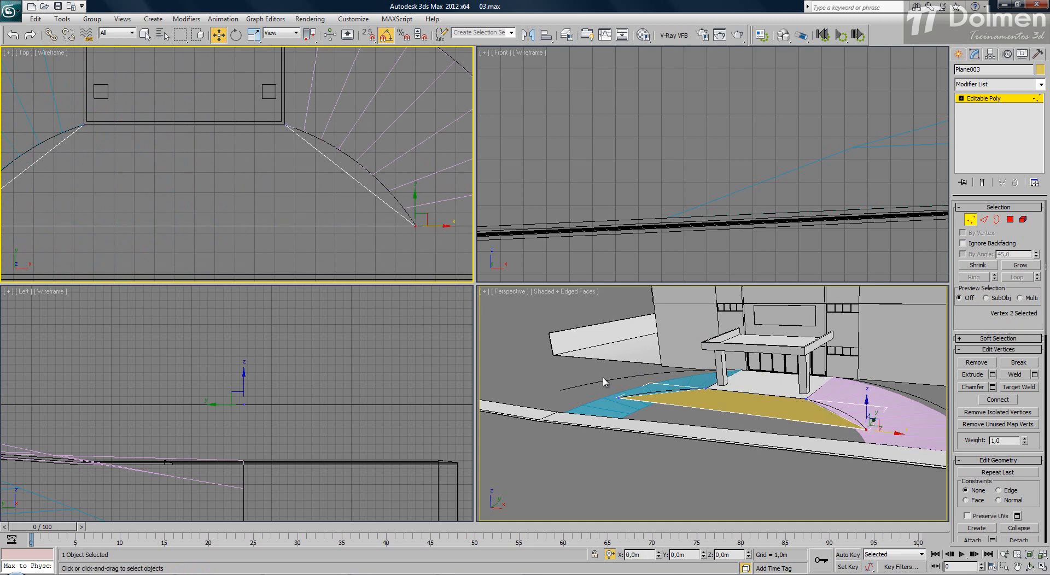
# - Lower the plane's front vertex on the pink ramp's side to the sidewalk and align it with the arc's end
pyautogui.rightClick(730, 173)
pyautogui.press('z')
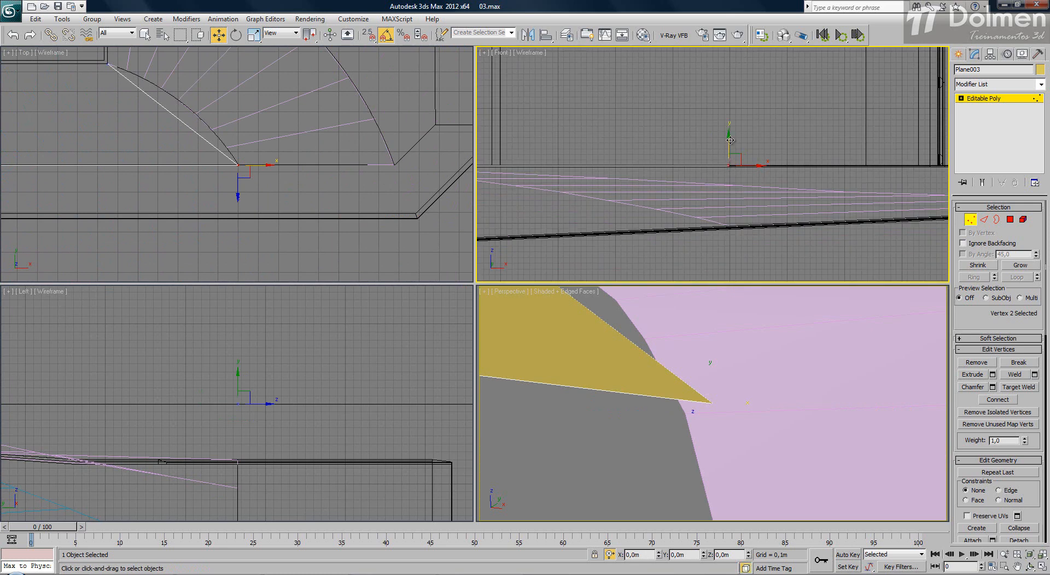
pyautogui.moveTo(728, 137); pyautogui.dragTo(739, 197)
pyautogui.scroll(3, 732, 230)
pyautogui.scroll(3, 727, 229)
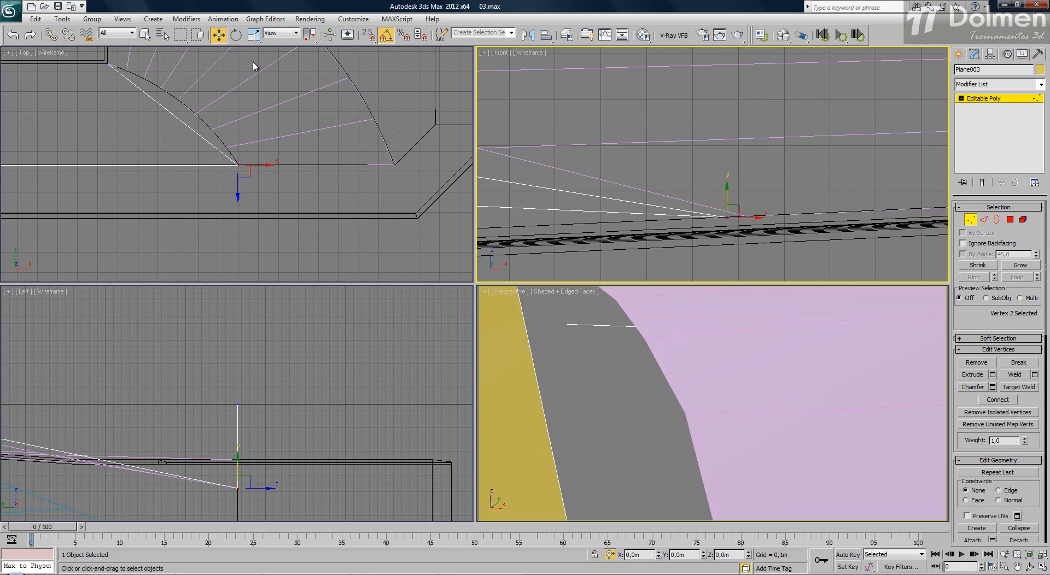
pyautogui.scroll(5, 236, 154)
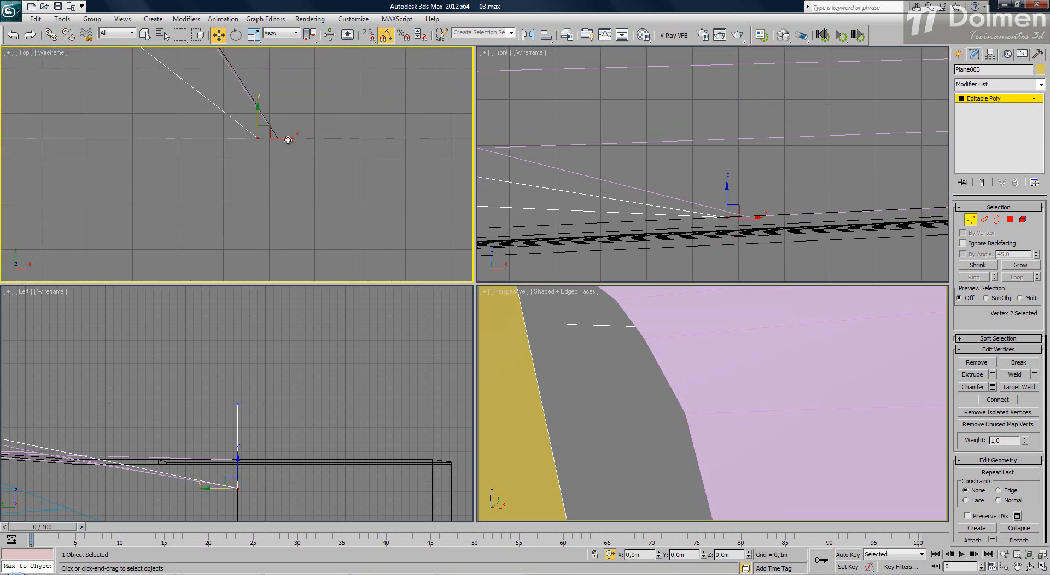
pyautogui.moveTo(274, 137); pyautogui.dragTo(308, 140)
pyautogui.scroll(-5, 308, 140)
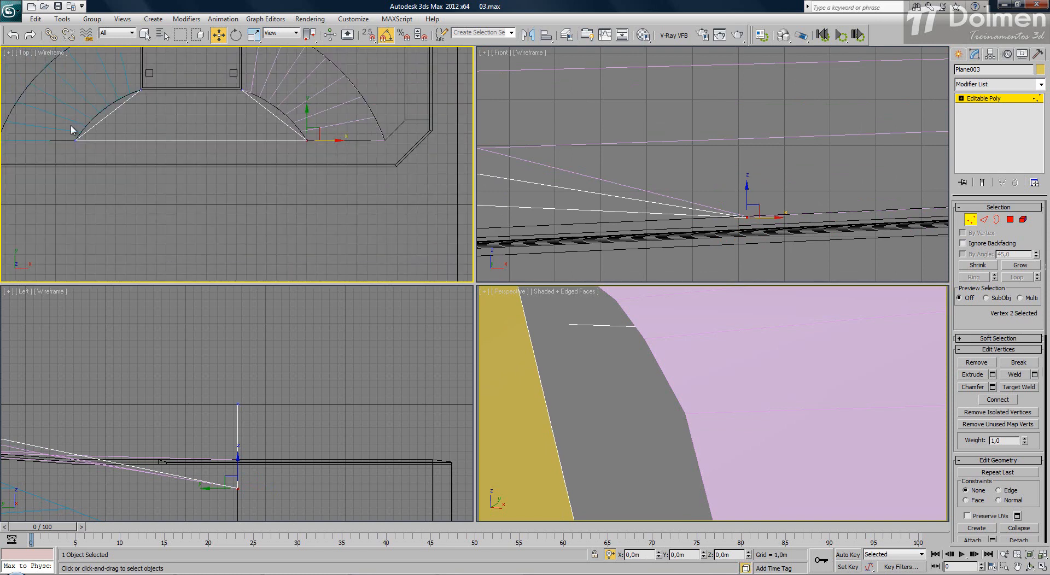
# - Lower the plane's front vertex on the blue ramp's side to the sidewalk level
pyautogui.click(76, 140)
pyautogui.click(1041, 554)
pyautogui.moveTo(706, 153); pyautogui.dragTo(713, 152, button='middle')
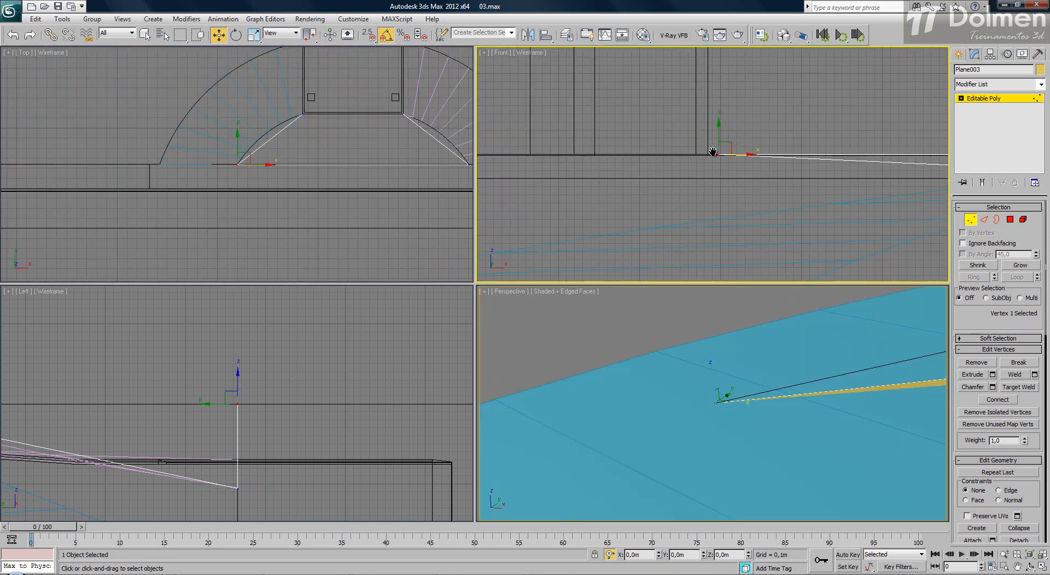
pyautogui.scroll(-3, 713, 152)
pyautogui.moveTo(727, 156); pyautogui.dragTo(728, 213)
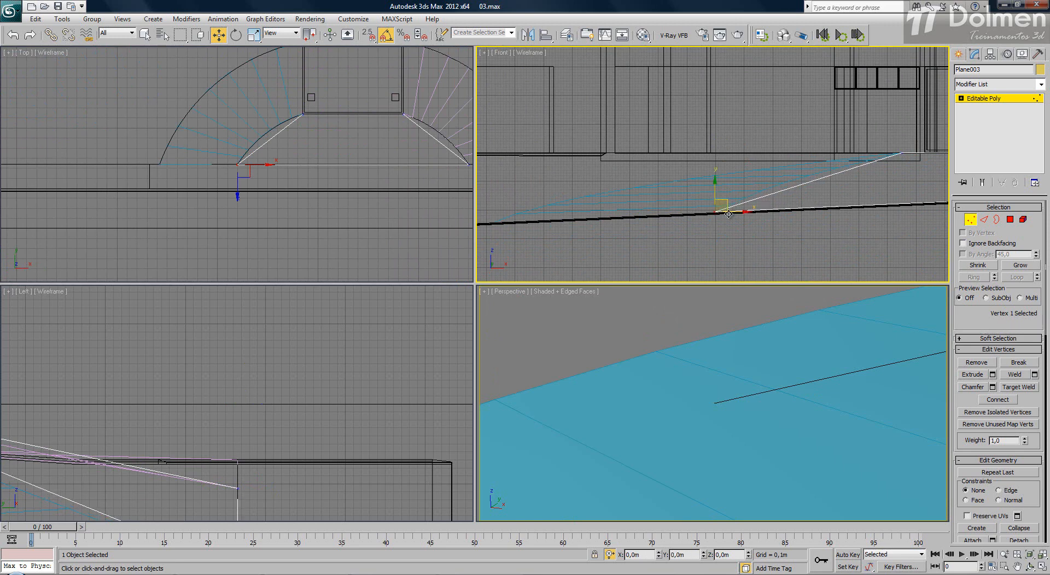
pyautogui.scroll(4, 766, 219)
pyautogui.moveTo(631, 153); pyautogui.dragTo(620, 193)
# - Connect the plane's two slanted side edges with 7 segments
pyautogui.scroll(-6, 727, 389)
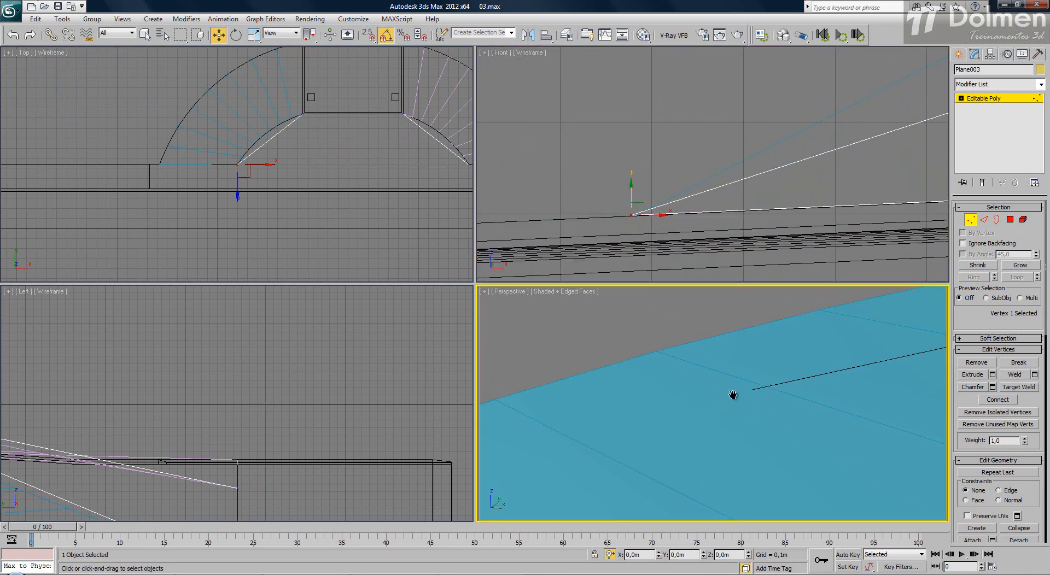
pyautogui.scroll(-5, 795, 401)
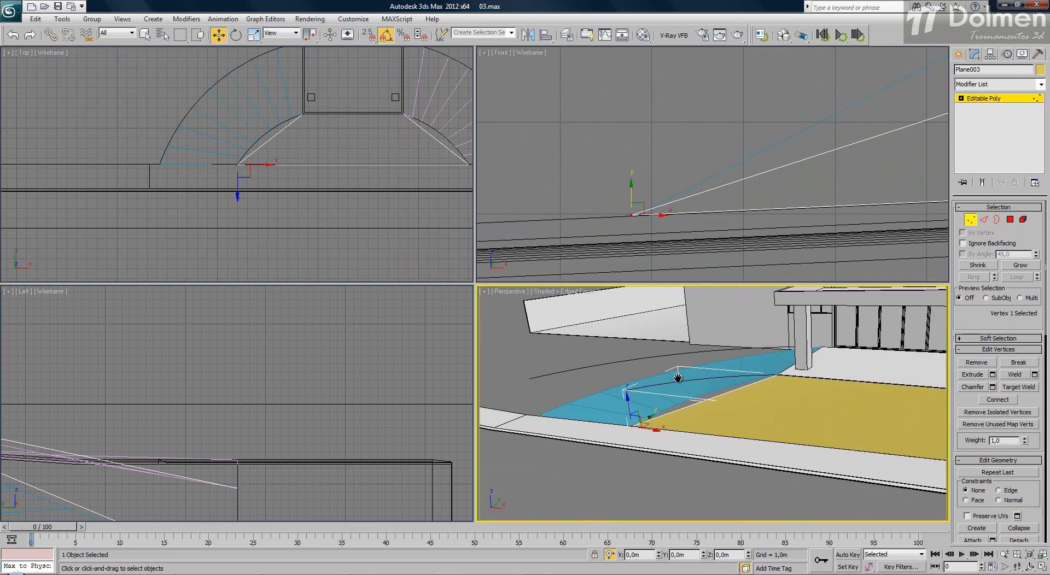
pyautogui.scroll(2, 711, 396)
pyautogui.scroll(-8, 797, 420)
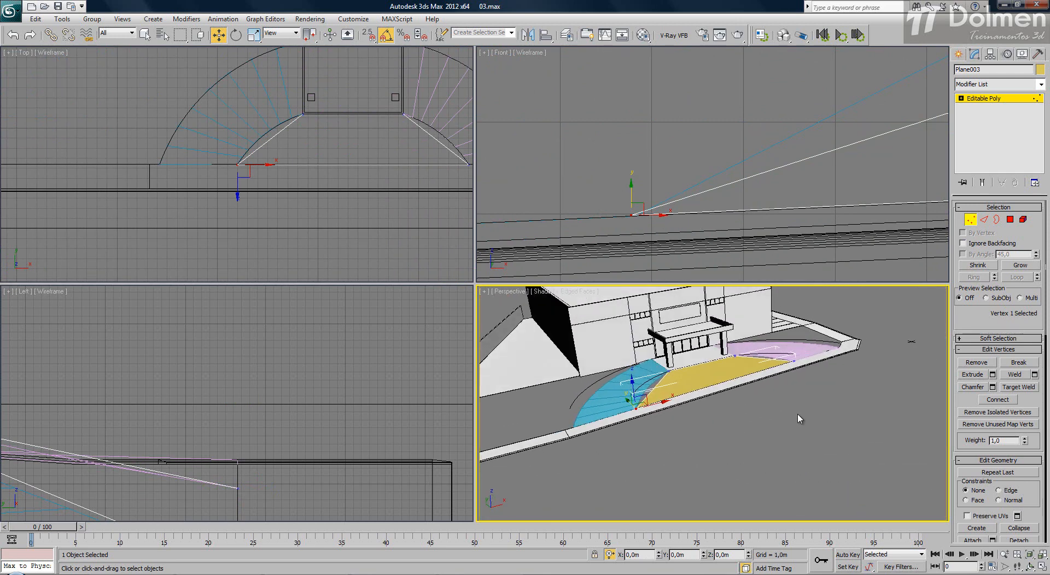
pyautogui.scroll(4, 793, 410)
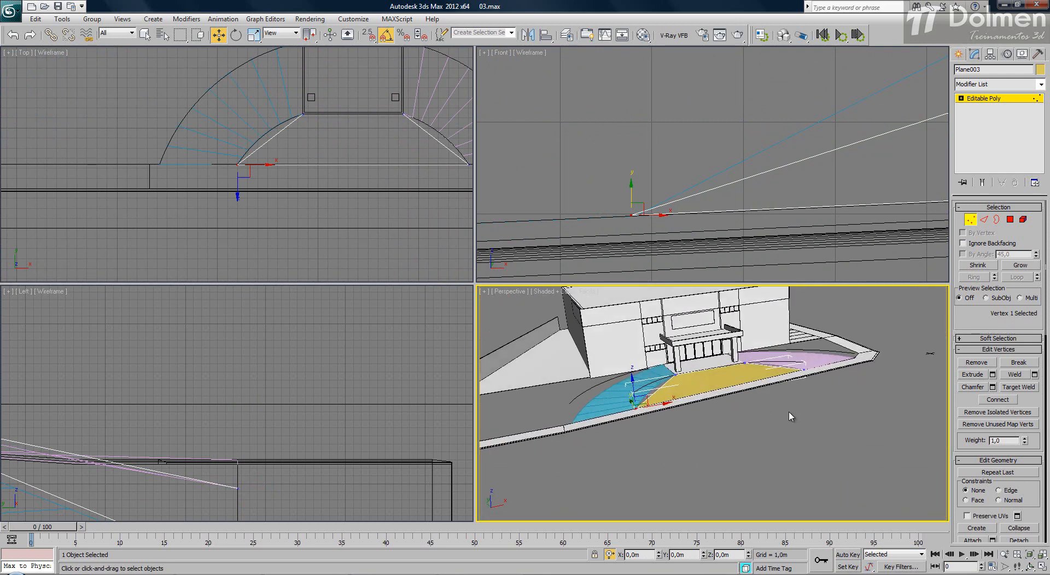
pyautogui.scroll(3, 359, 130)
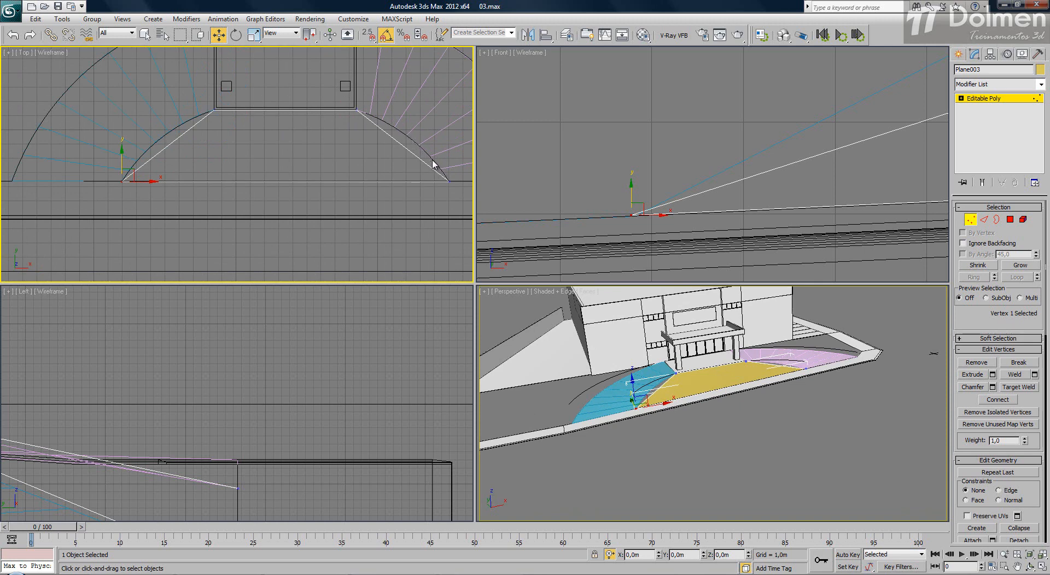
pyautogui.press('2')
pyautogui.moveTo(431, 146); pyautogui.dragTo(48, 156)
pyautogui.click(1035, 414)
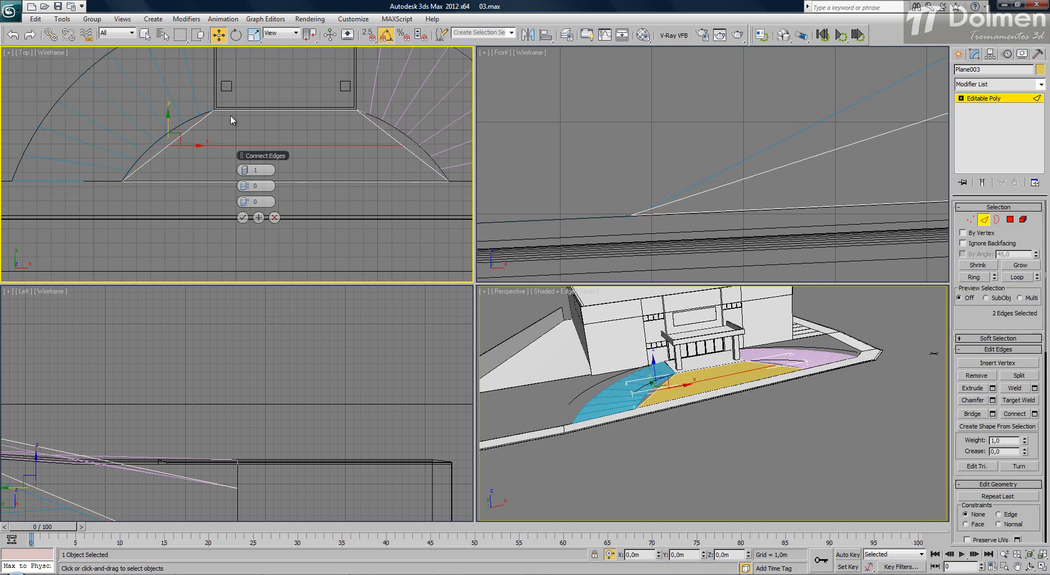
pyautogui.moveTo(249, 174); pyautogui.dragTo(249, 174)
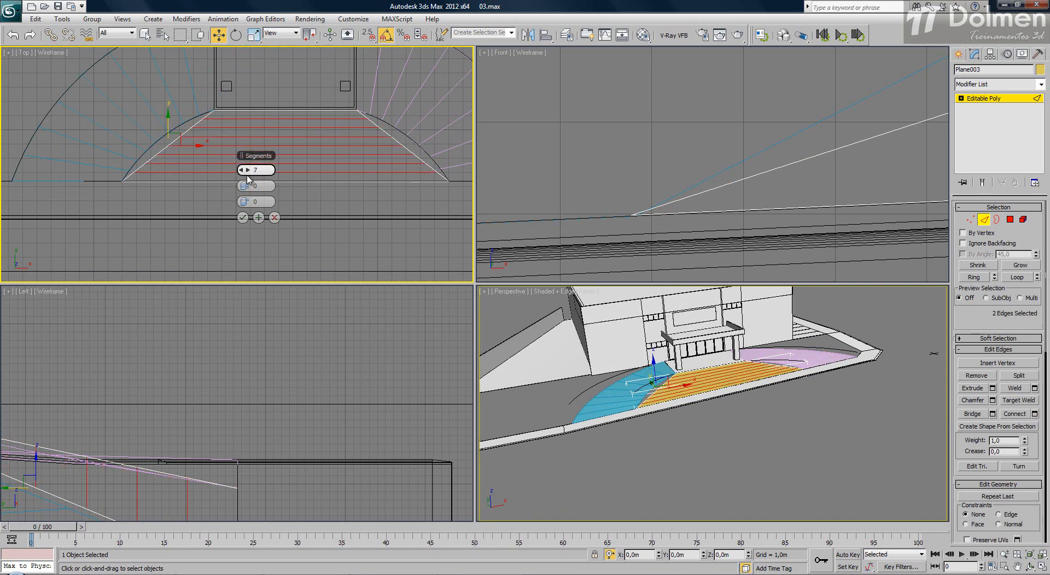
pyautogui.click(243, 217)
# - Snap the new vertex nearest the landing on the blue ramp's side onto the ramp's first inner-edge vertex
pyautogui.scroll(3, 200, 117)
pyautogui.scroll(1, 200, 117)
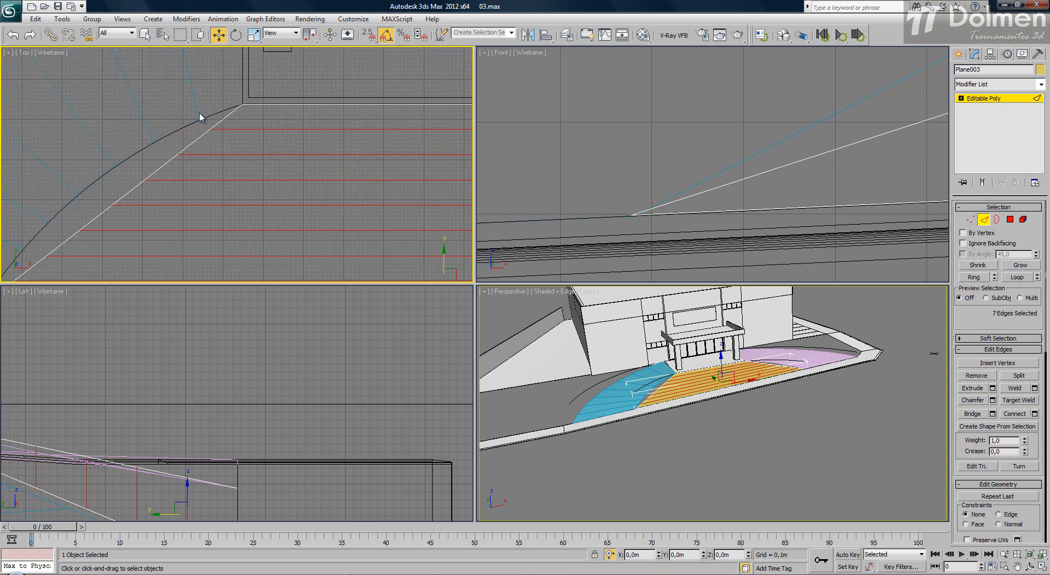
pyautogui.press('1')
pyautogui.scroll(1, 211, 131)
pyautogui.moveTo(253, 158); pyautogui.dragTo(196, 111)
pyautogui.press('s')
pyautogui.press('z')
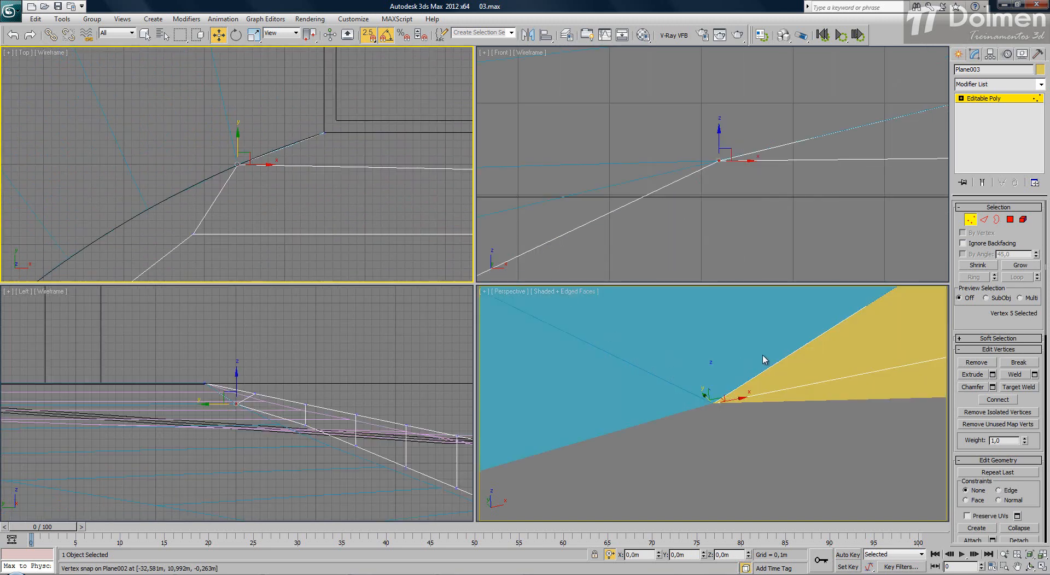
# - Snap the second new vertex on the blue ramp's side onto the ramp's next inner-edge vertex
pyautogui.scroll(-3, 760, 361)
pyautogui.keyDown('alt'); pyautogui.moveTo(759, 362); pyautogui.dragTo(802, 382, button='middle'); pyautogui.keyUp('alt')
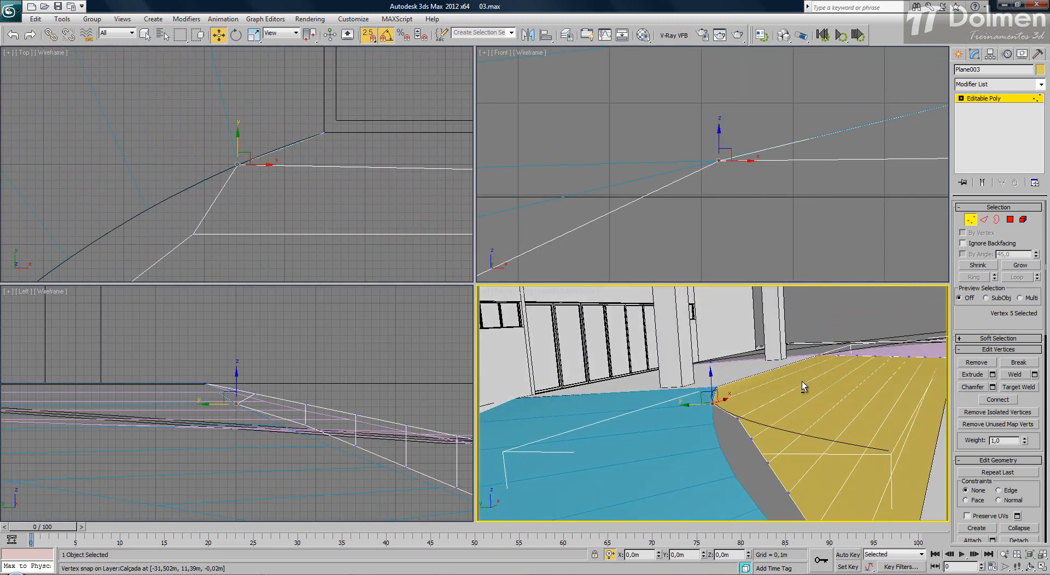
pyautogui.rightClick(208, 235)
pyautogui.keyDown('ctrl'); pyautogui.click(193, 234); pyautogui.keyUp('ctrl')
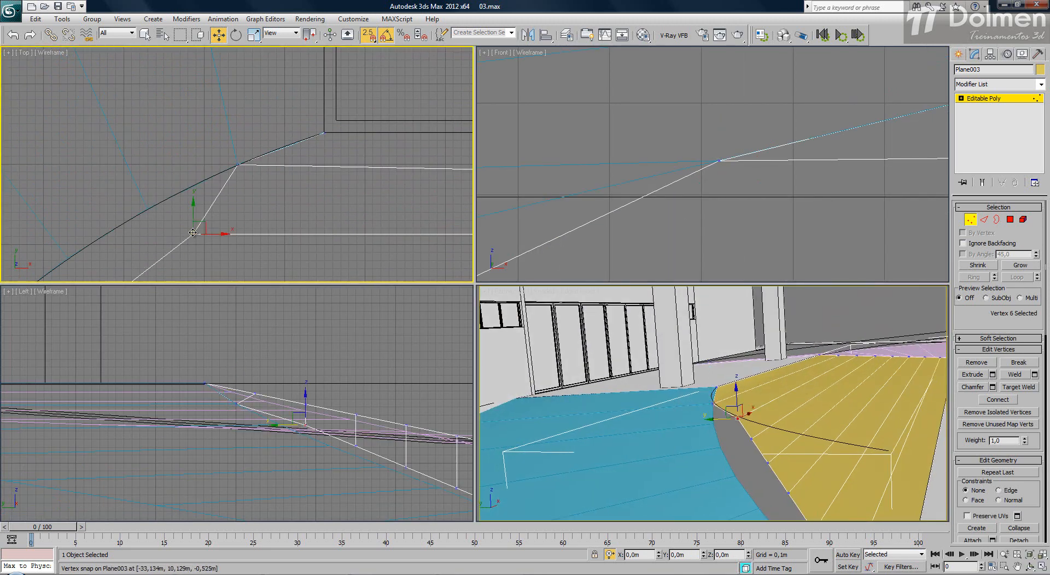
pyautogui.moveTo(193, 233); pyautogui.dragTo(149, 208)
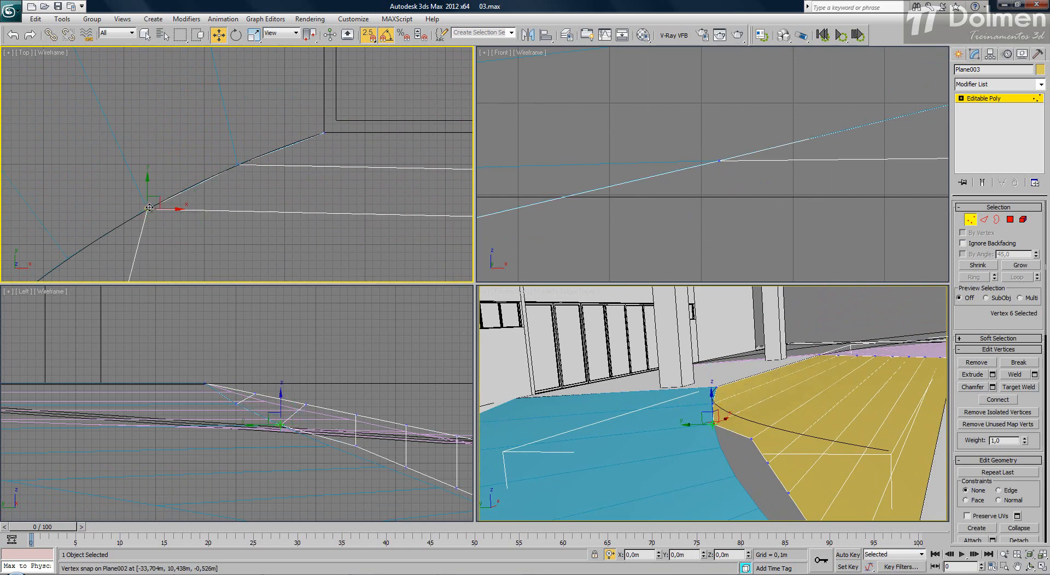
# - Snap the third and fourth new vertices on the blue ramp's side onto the curved inner edge
pyautogui.moveTo(258, 223); pyautogui.dragTo(296, 156, button='middle')
pyautogui.scroll(-3, 296, 156)
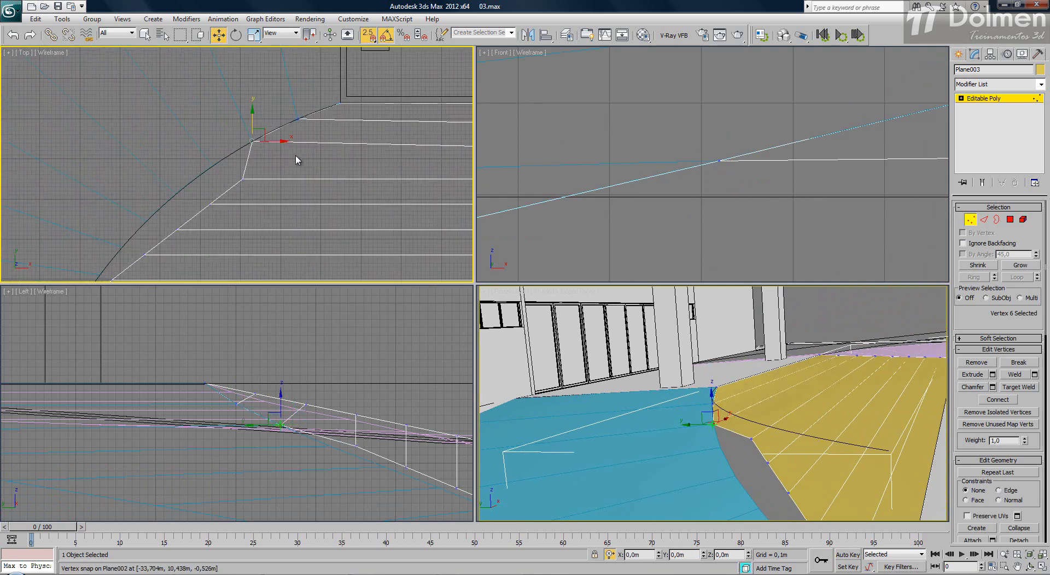
pyautogui.keyDown('ctrl'); pyautogui.click(242, 177); pyautogui.keyUp('ctrl')
pyautogui.moveTo(220, 168); pyautogui.dragTo(213, 167)
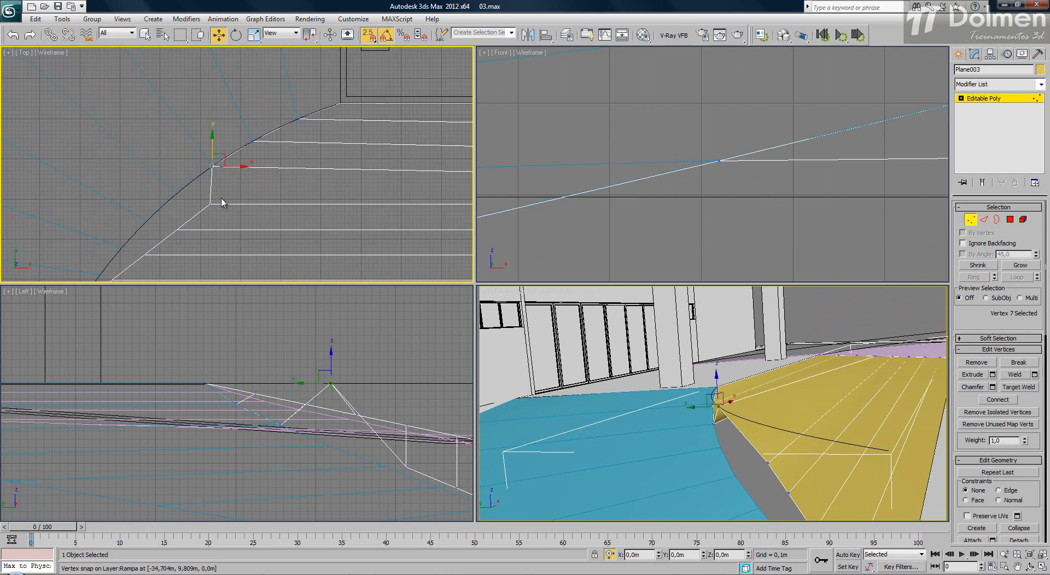
pyautogui.click(206, 207)
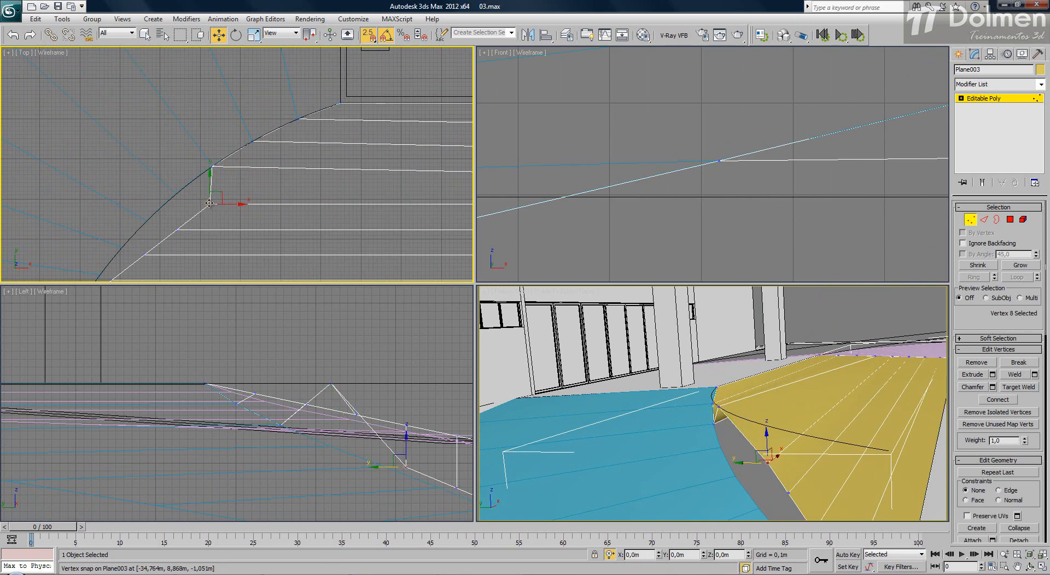
pyautogui.moveTo(209, 203); pyautogui.dragTo(176, 195)
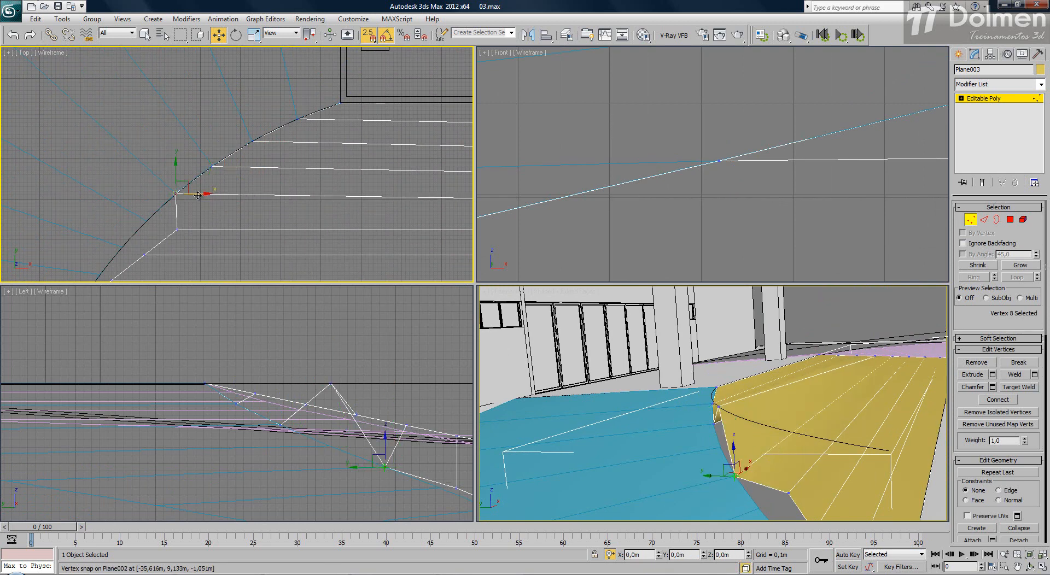
# - Lower the third vertex from the arc line onto the blue ramp's matching inner-edge vertex
pyautogui.moveTo(195, 155); pyautogui.dragTo(239, 177)
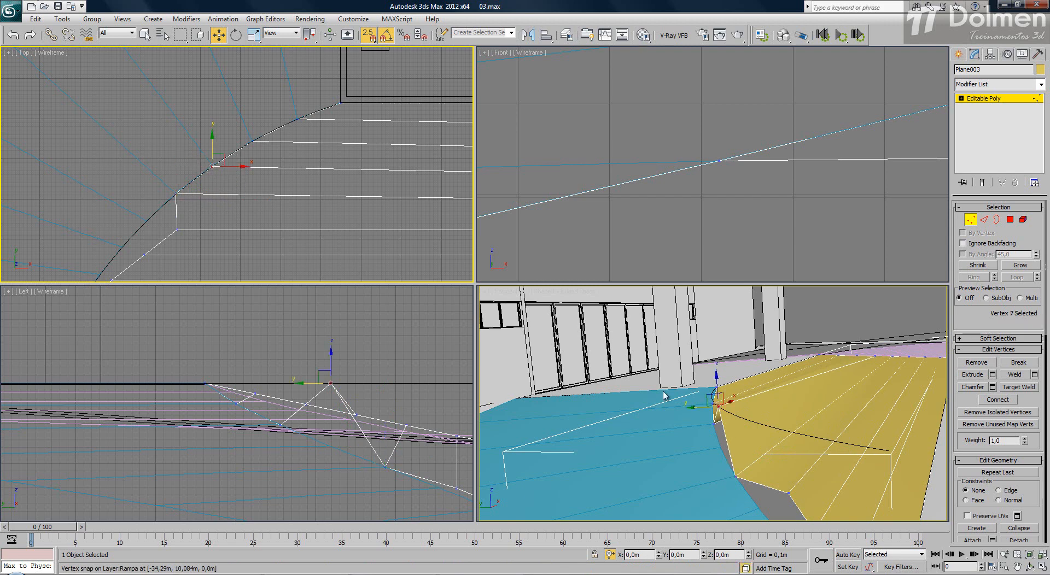
pyautogui.moveTo(768, 446); pyautogui.dragTo(776, 443, button='middle')
pyautogui.keyDown('alt'); pyautogui.moveTo(785, 457); pyautogui.dragTo(758, 447, button='middle'); pyautogui.keyUp('alt')
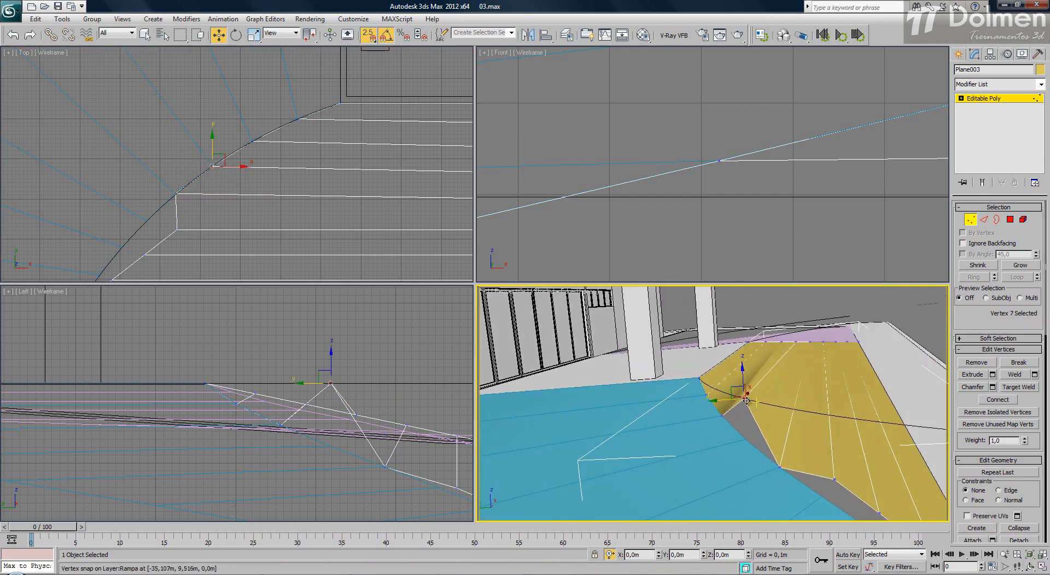
pyautogui.moveTo(744, 399); pyautogui.dragTo(750, 440)
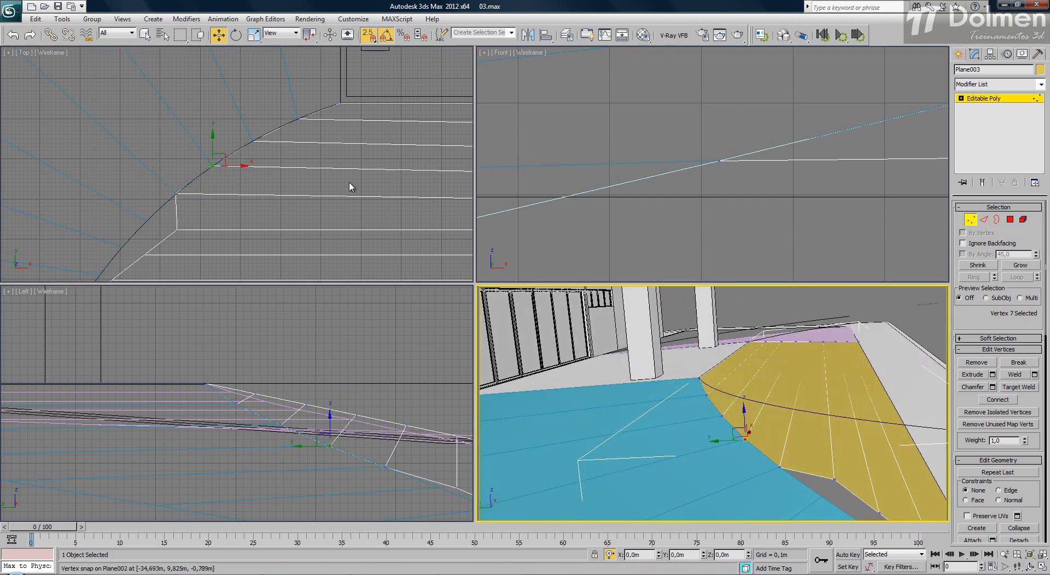
# - Turn off snapping and move the last three vertices on the blue ramp's side onto its curved inner edge
pyautogui.moveTo(213, 218); pyautogui.dragTo(265, 185, button='middle')
pyautogui.moveTo(256, 180); pyautogui.dragTo(210, 177)
pyautogui.rightClick(219, 176)
pyautogui.press('s')
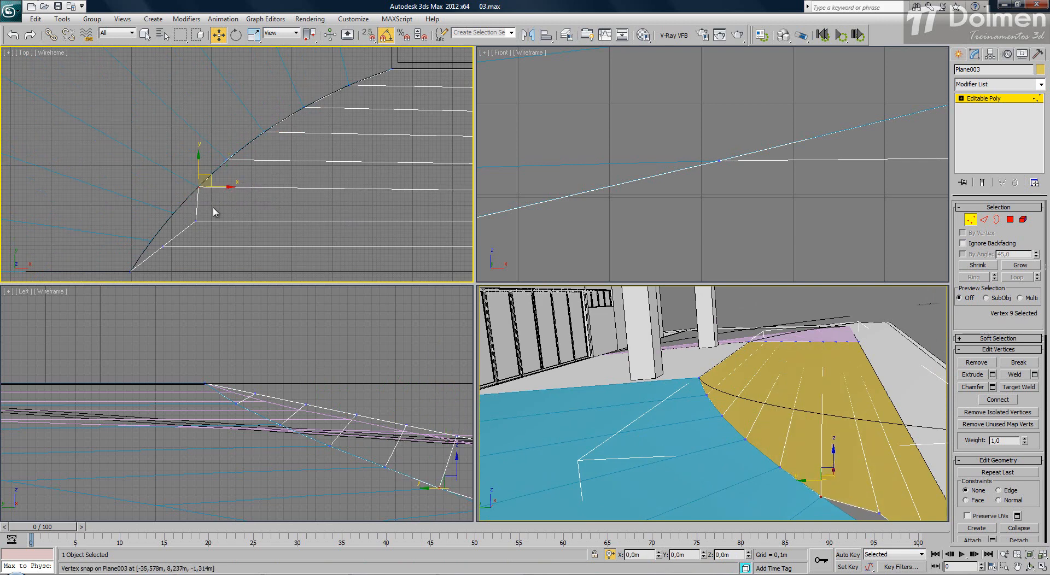
pyautogui.click(196, 222)
pyautogui.moveTo(197, 222); pyautogui.dragTo(153, 224)
pyautogui.click(163, 246)
# - Move the three vertices nearest the landing on the pink ramp's side onto that ramp's inner-edge vertices
pyautogui.keyDown('alt'); pyautogui.moveTo(825, 429); pyautogui.dragTo(705, 422, button='middle'); pyautogui.keyUp('alt')
pyautogui.moveTo(363, 117); pyautogui.dragTo(319, 103, button='middle')
pyautogui.click(183, 149)
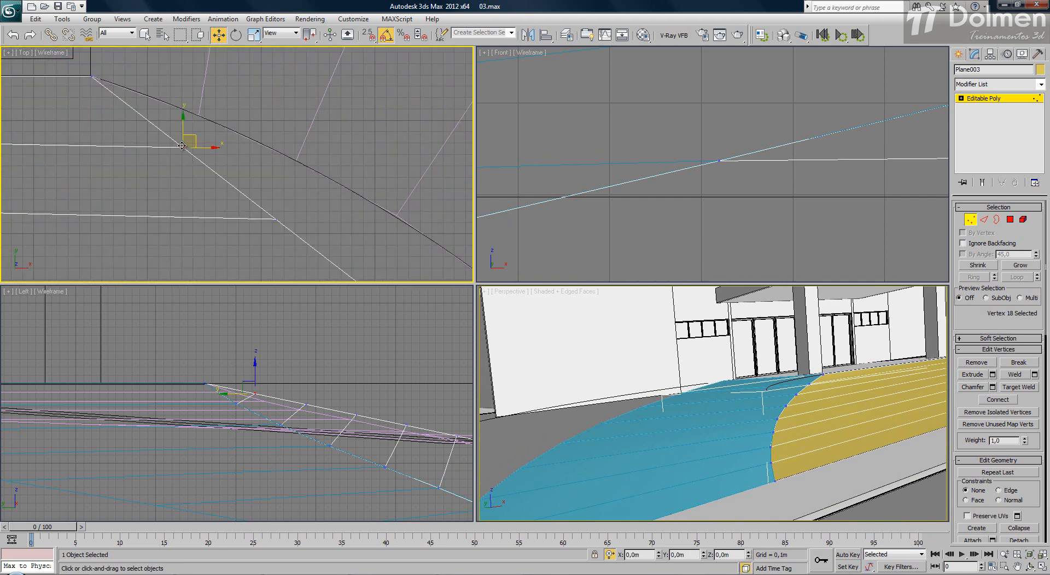
pyautogui.moveTo(182, 146); pyautogui.dragTo(205, 134)
pyautogui.moveTo(230, 201); pyautogui.dragTo(306, 143)
pyautogui.hotkey('ctrl', 'z')
pyautogui.hotkey('ctrl', 'z')
pyautogui.click(206, 87)
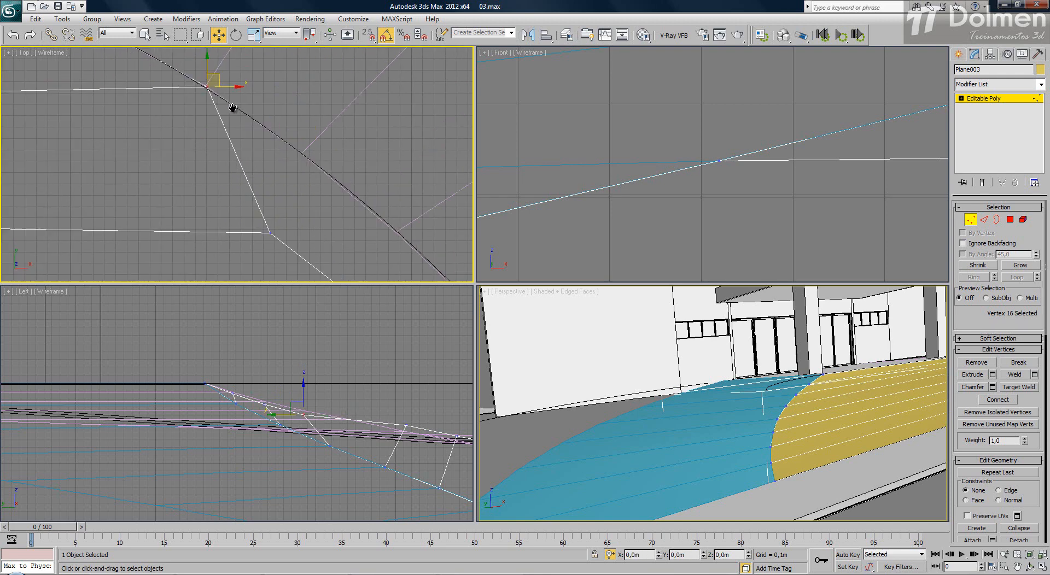
# - Move the remaining four vertices on the pink ramp's side onto the ramp's inner-edge vertices down to the sidewalk
pyautogui.moveTo(229, 166); pyautogui.dragTo(304, 164)
pyautogui.hotkey('ctrl', 'z')
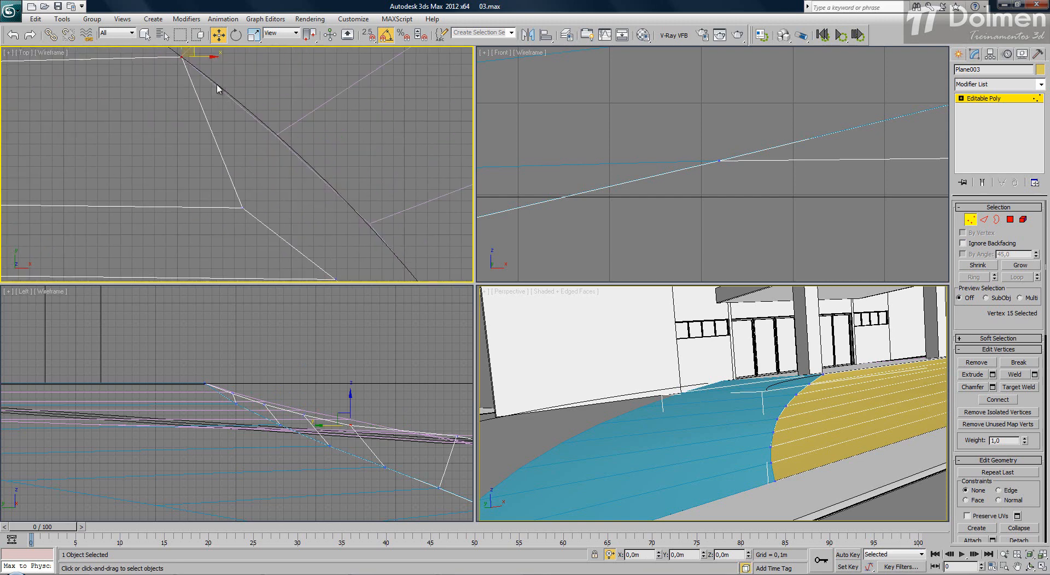
pyautogui.moveTo(275, 221); pyautogui.dragTo(275, 136)
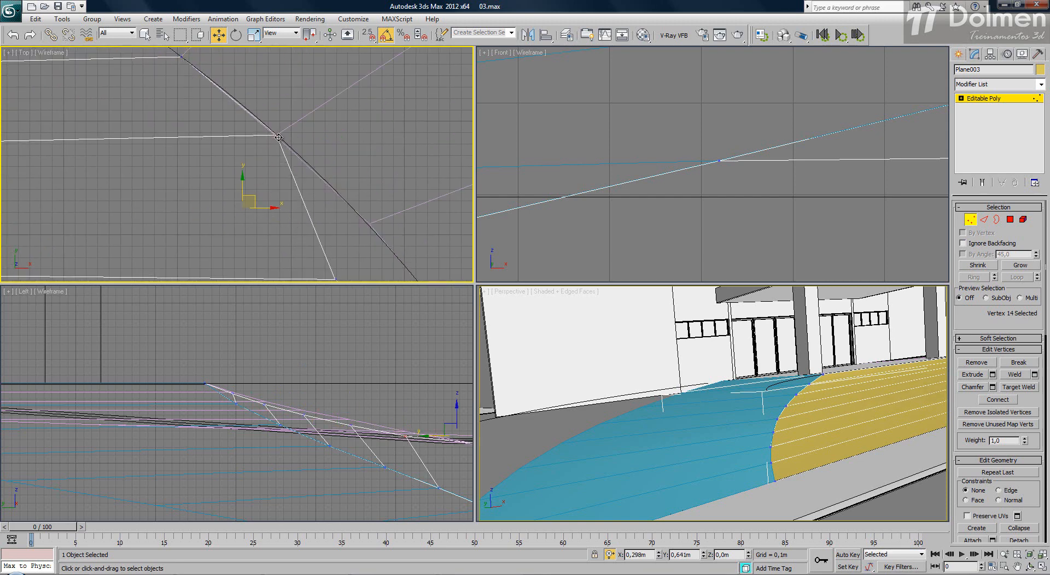
pyautogui.moveTo(276, 254); pyautogui.dragTo(182, 221, button='middle')
pyautogui.moveTo(233, 241); pyautogui.dragTo(250, 249)
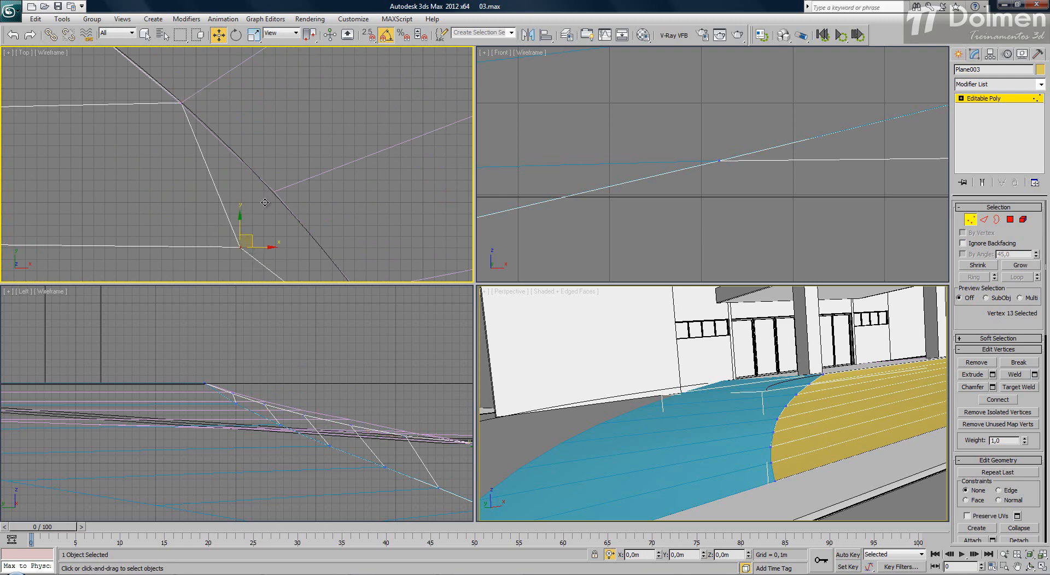
pyautogui.scroll(-1, 265, 203)
pyautogui.scroll(-2, 252, 219)
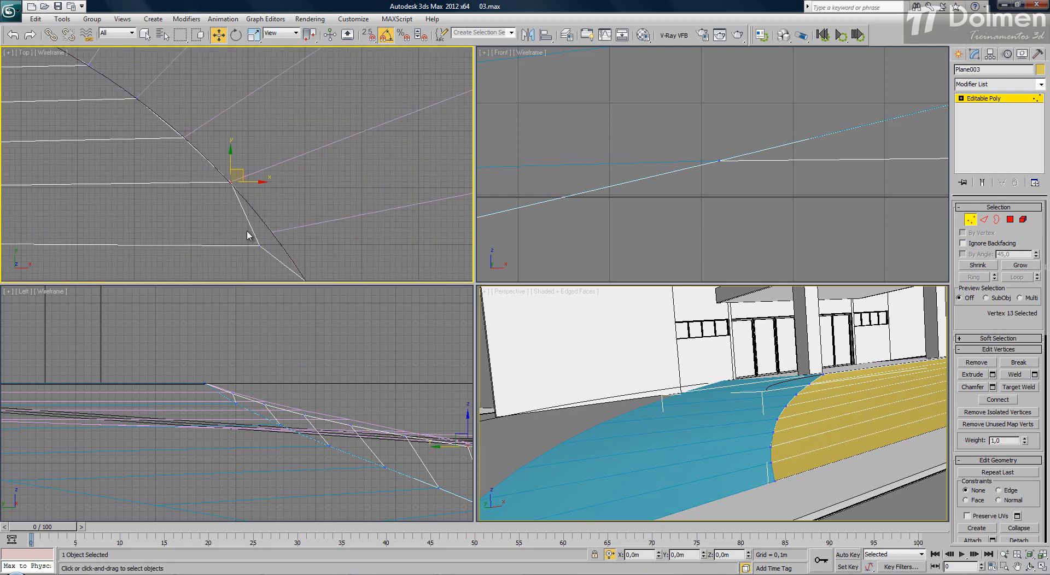
pyautogui.moveTo(247, 236); pyautogui.dragTo(272, 233)
pyautogui.scroll(-2, 306, 233)
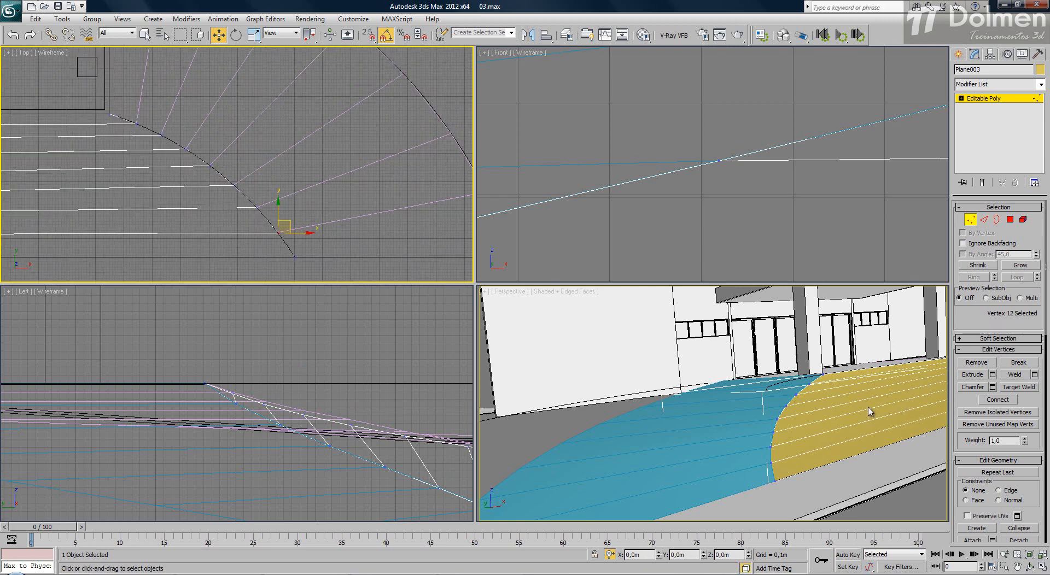
# - Examine from several angles in an enlarged perspective view how the yellow plane meets both ramps, the landing and the sidewalk
pyautogui.scroll(-4, 687, 404)
pyautogui.scroll(1, 787, 424)
pyautogui.keyDown('alt'); pyautogui.moveTo(787, 425); pyautogui.dragTo(703, 416, button='middle'); pyautogui.keyUp('alt')
pyautogui.hotkey('alt', 'w')
pyautogui.click(704, 382)
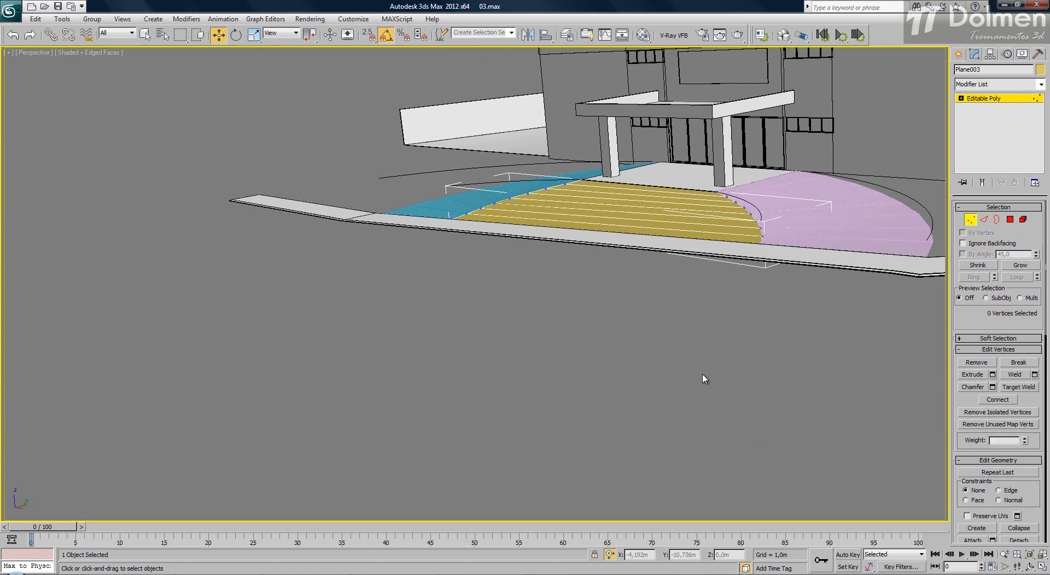
pyautogui.scroll(2, 697, 371)
pyautogui.scroll(-2, 632, 389)
pyautogui.keyDown('alt'); pyautogui.moveTo(657, 387); pyautogui.dragTo(702, 383, button='middle'); pyautogui.keyUp('alt')
pyautogui.scroll(2, 701, 382)
pyautogui.scroll(-3, 601, 336)
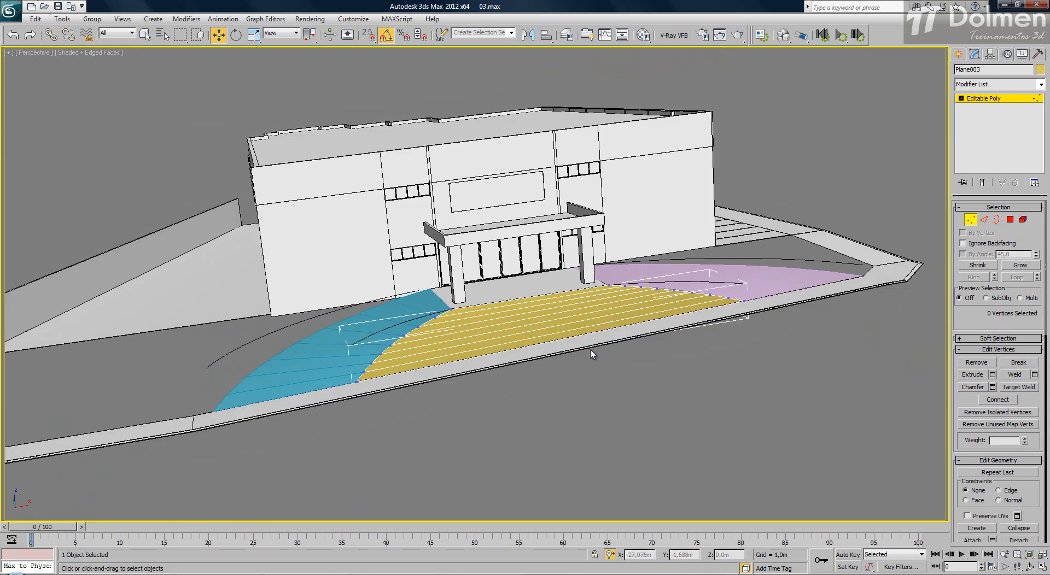
pyautogui.keyDown('alt'); pyautogui.moveTo(590, 351); pyautogui.dragTo(546, 391, button='middle'); pyautogui.keyUp('alt')
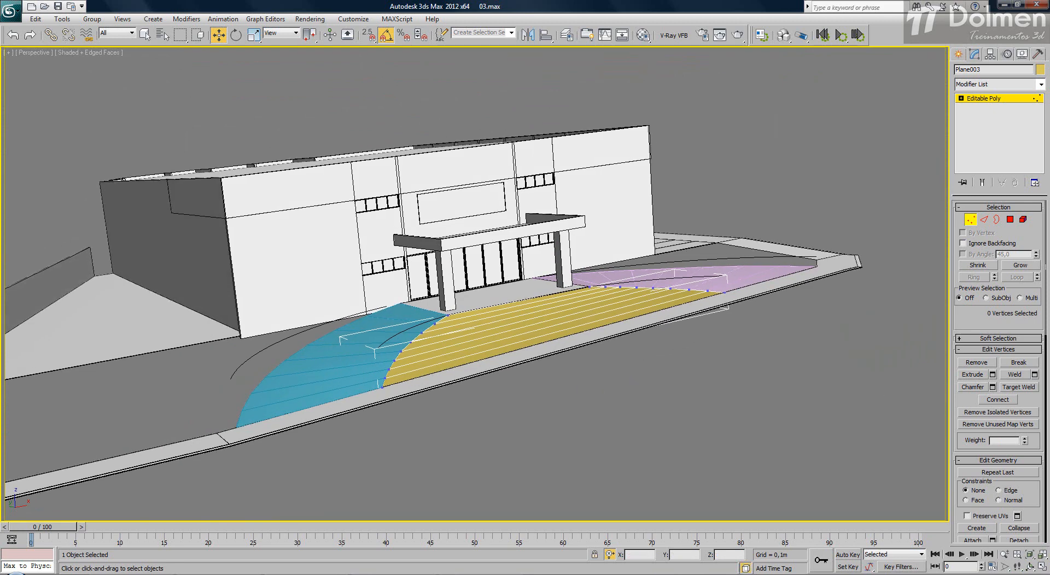
pyautogui.click(1032, 568)
pyautogui.moveTo(880, 419); pyautogui.dragTo(880, 433)
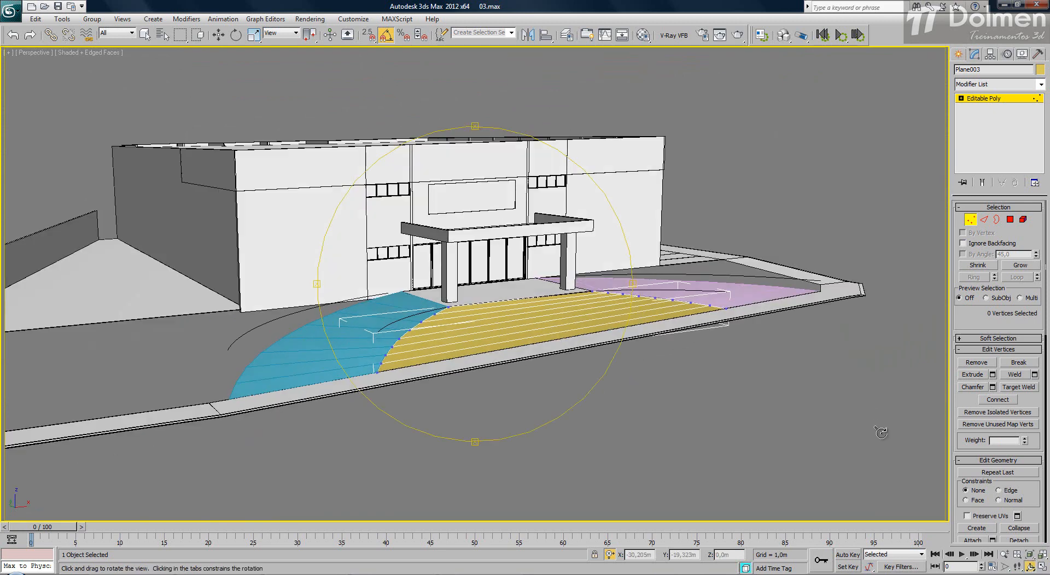
# - Leave vertex editing and select the whole yellow plane between the two ramps
pyautogui.click(971, 220)
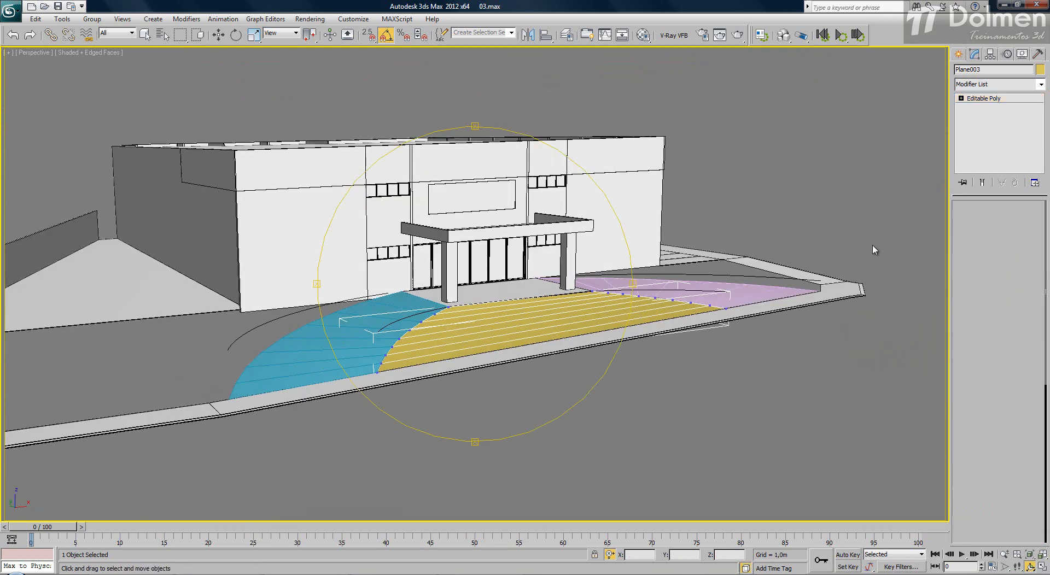
pyautogui.click(875, 249)
pyautogui.scroll(5, 555, 297)
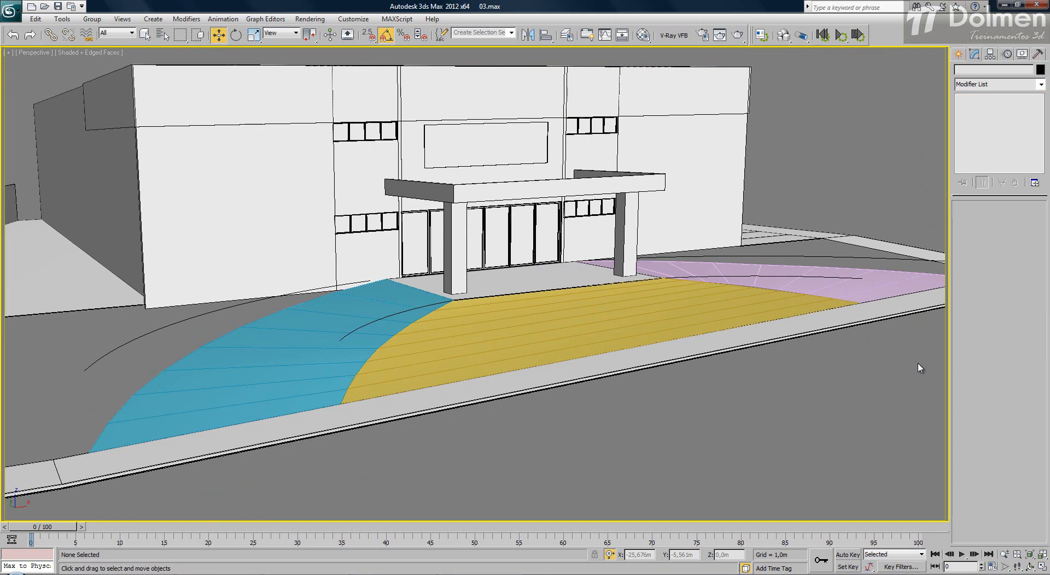
pyautogui.click(602, 313)
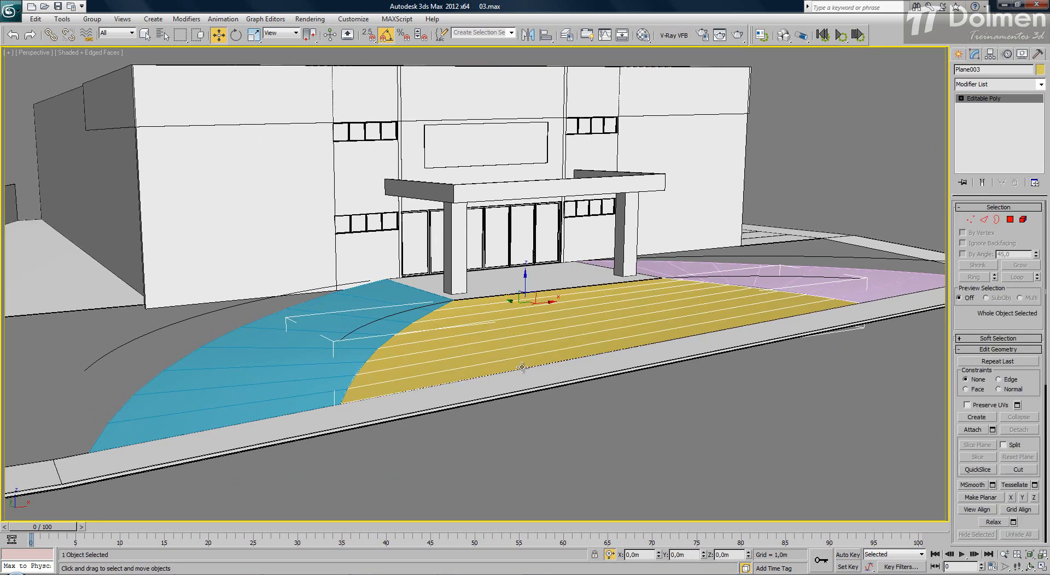